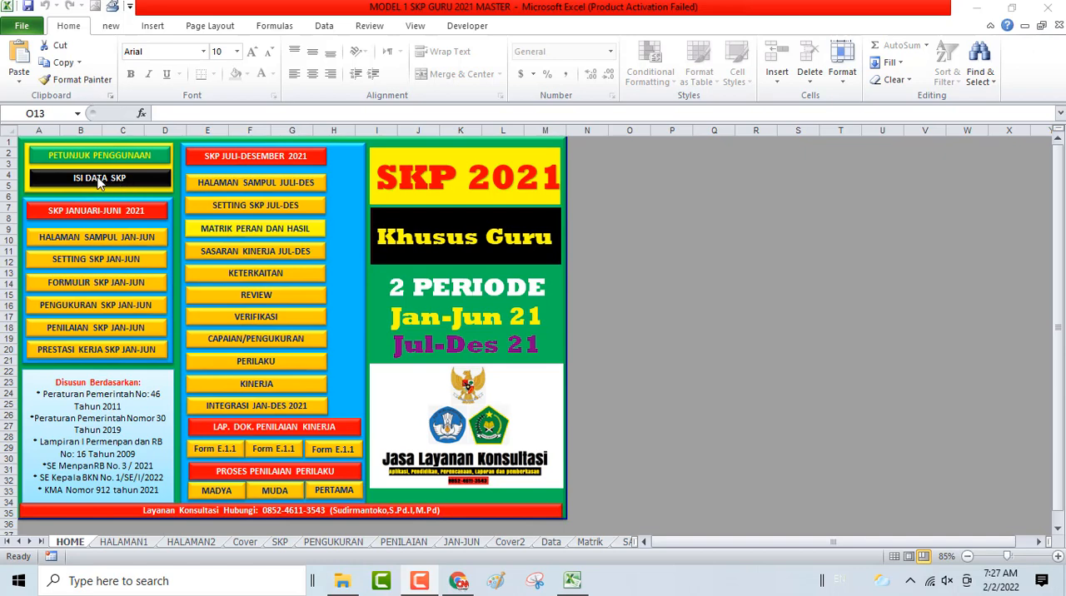
# - Open the ISI DATA SKP data entry sheet and go to the name field under YANG DINILAI
pyautogui.click(98, 180)
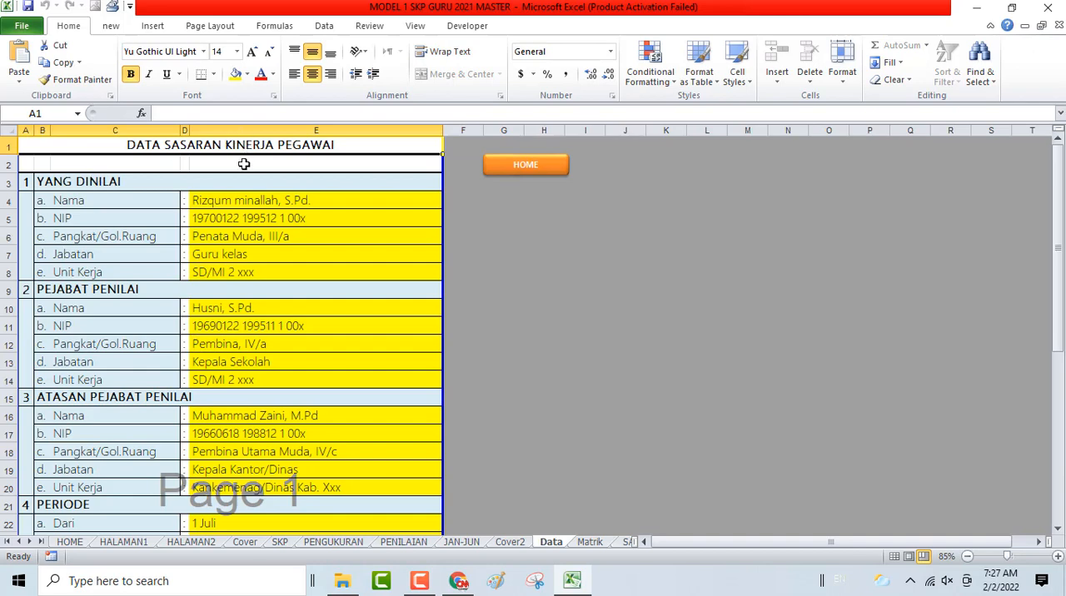
pyautogui.click(240, 200)
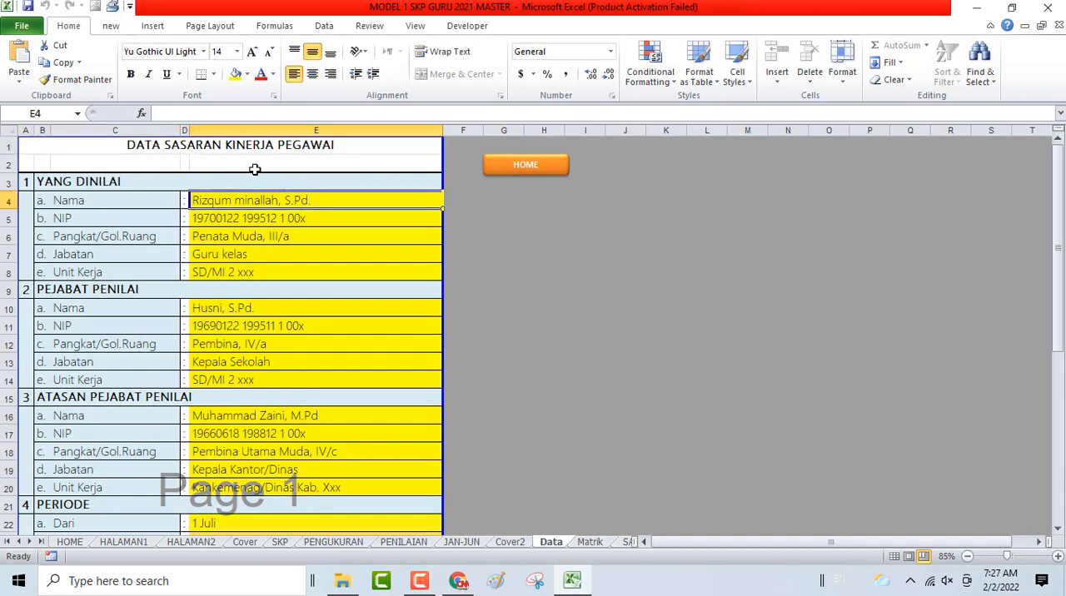
pyautogui.press('Down')
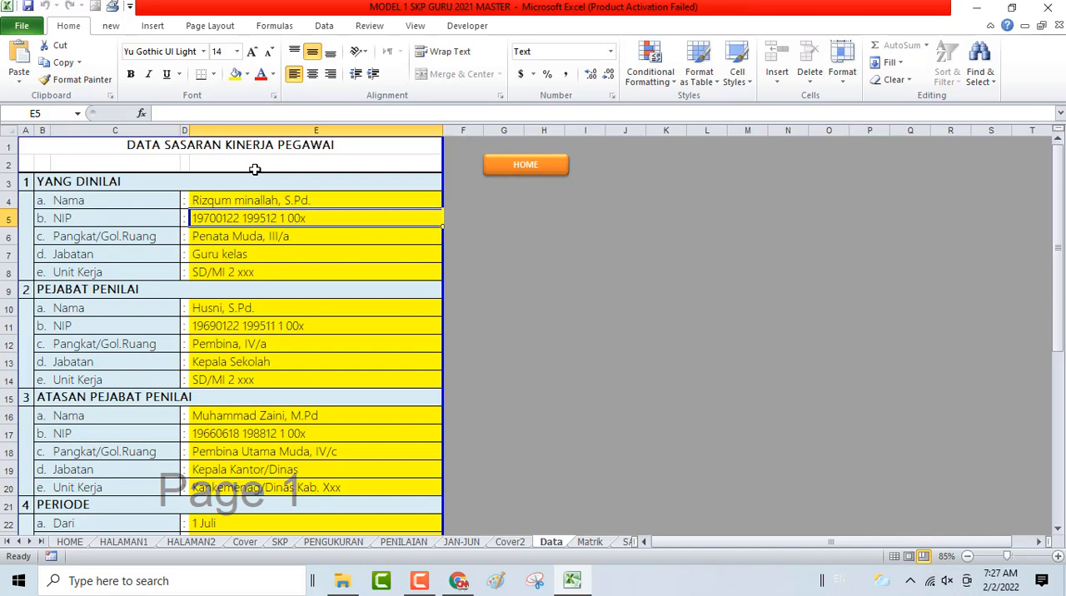
pyautogui.click(203, 202)
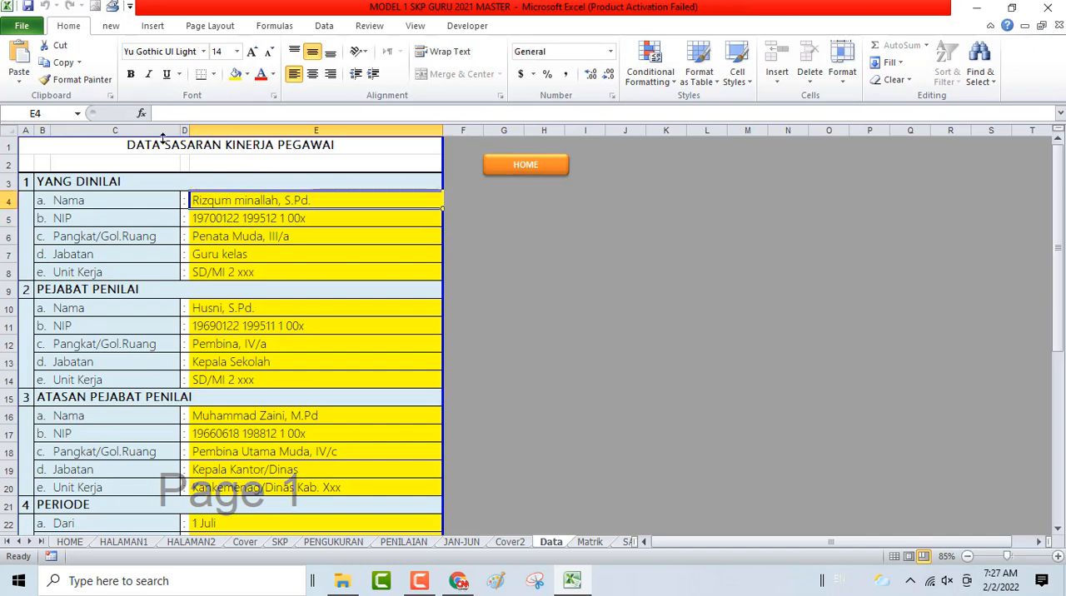
# - Replace the NIP under YANG DINILAI with the assessed employee's new ID number
pyautogui.click(225, 218)
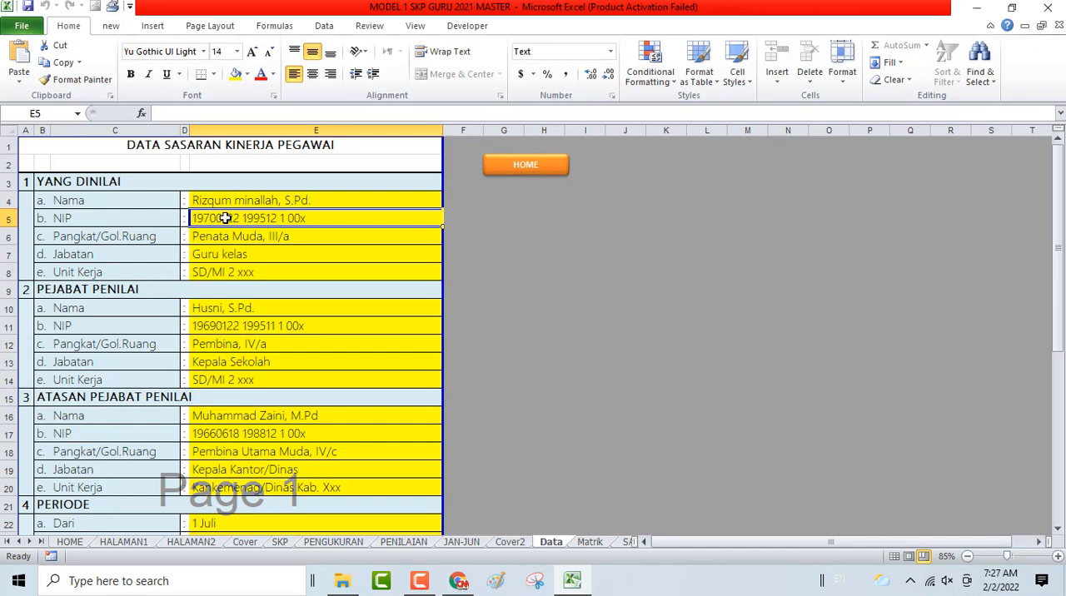
pyautogui.press('BackSpace')
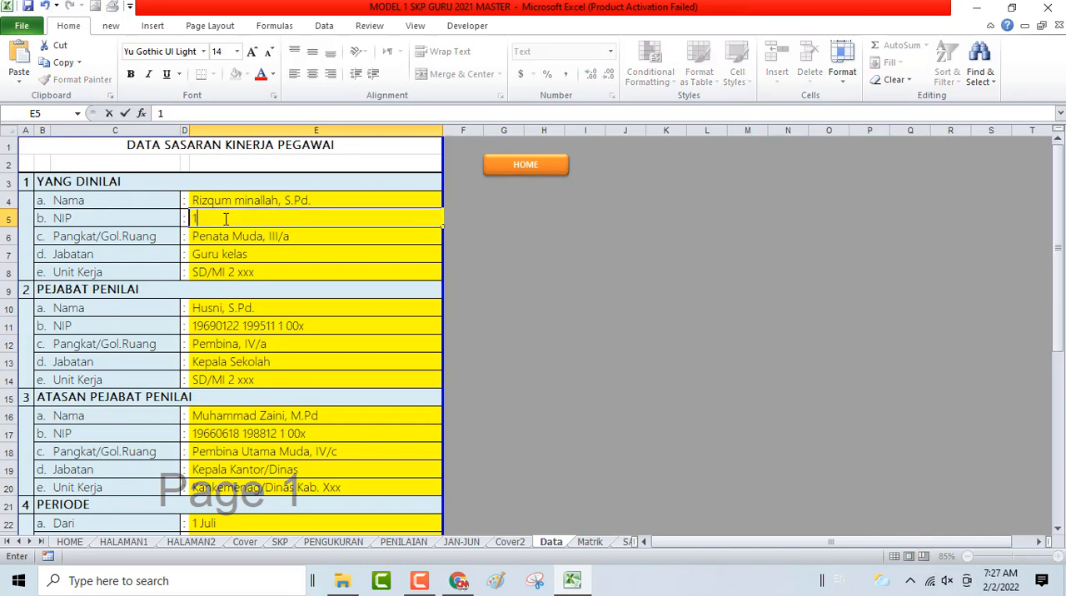
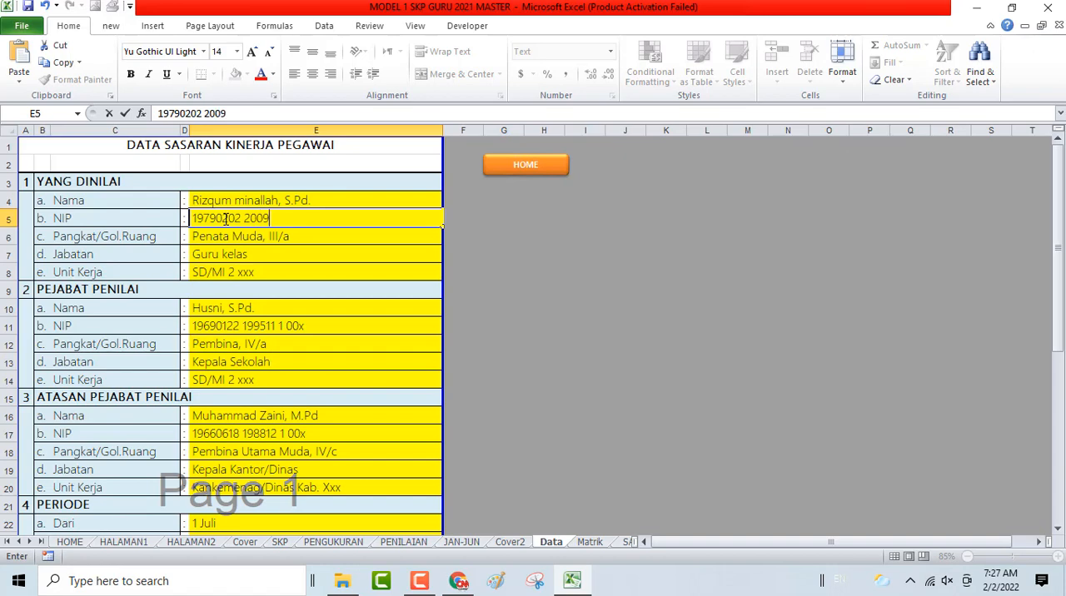
pyautogui.press('Return')
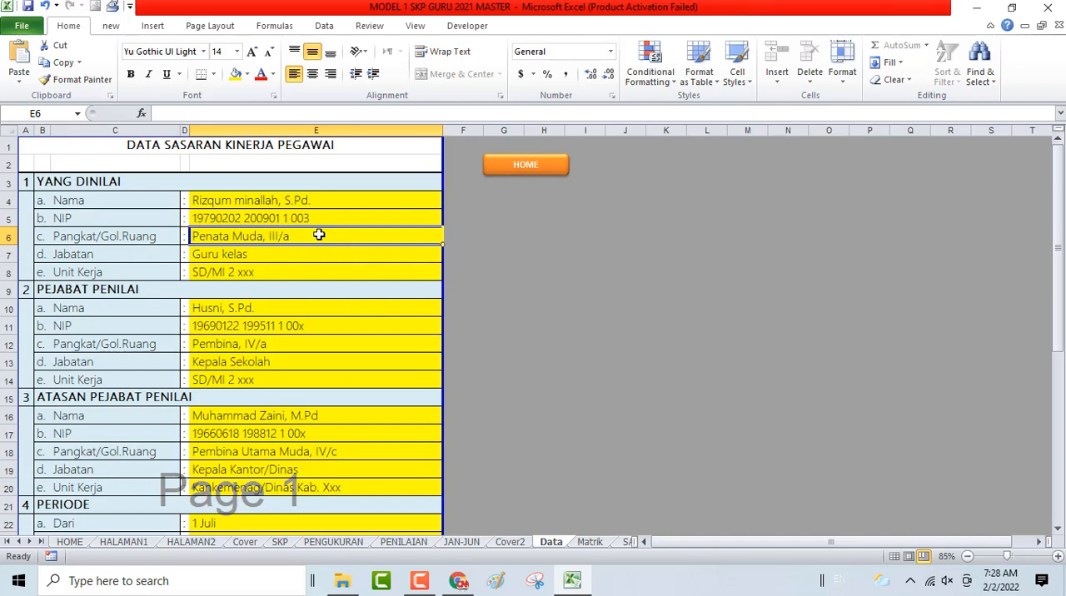
# - Review the position and work unit under YANG DINILAI and all the fields under PEJABAT PENILAI
pyautogui.click(221, 254)
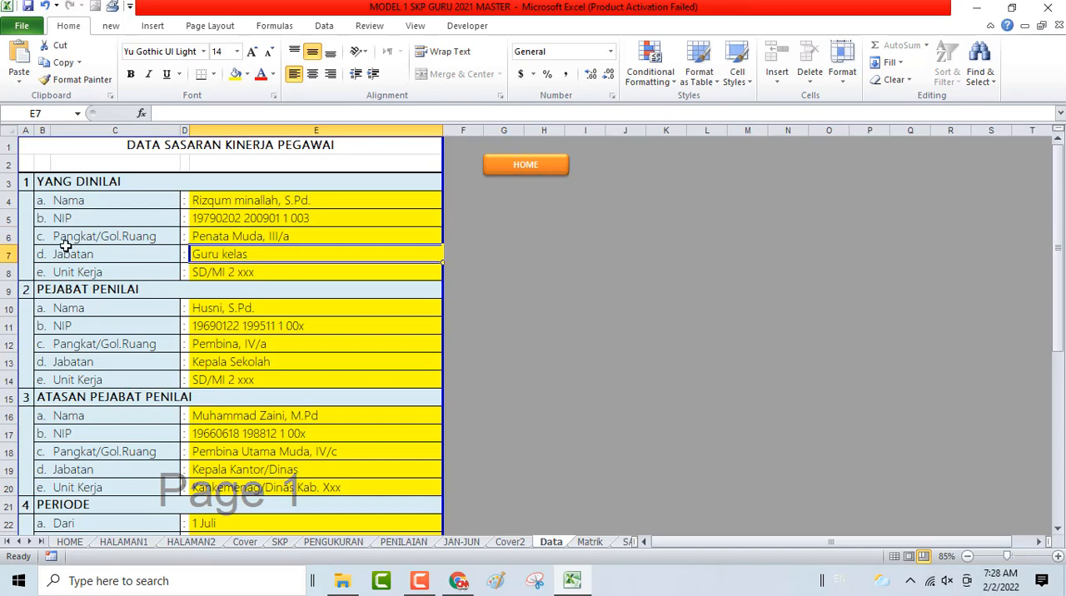
pyautogui.click(114, 275)
pyautogui.click(225, 272)
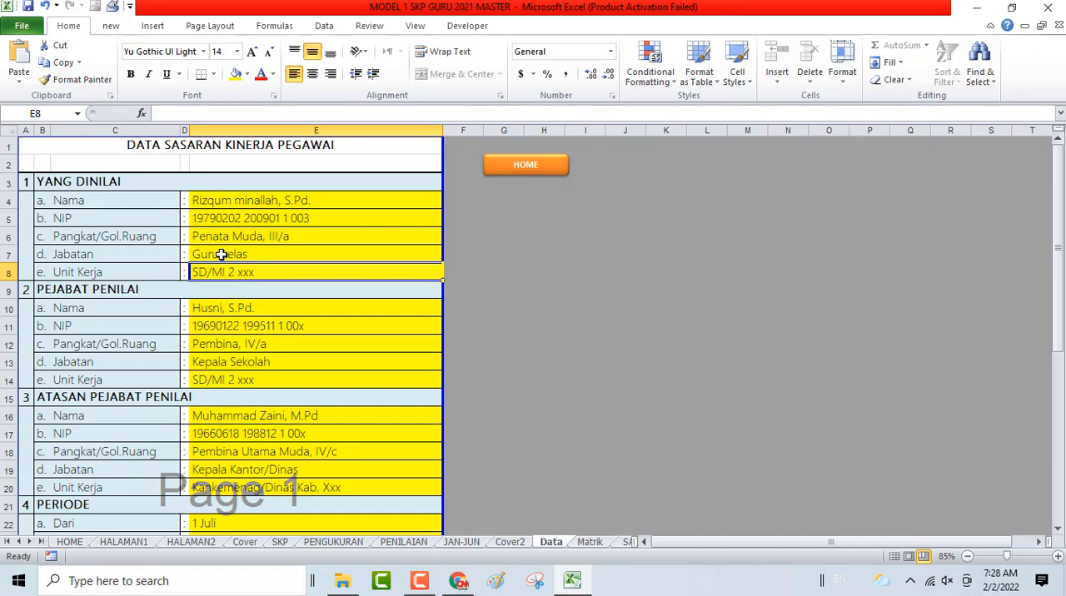
pyautogui.click(239, 309)
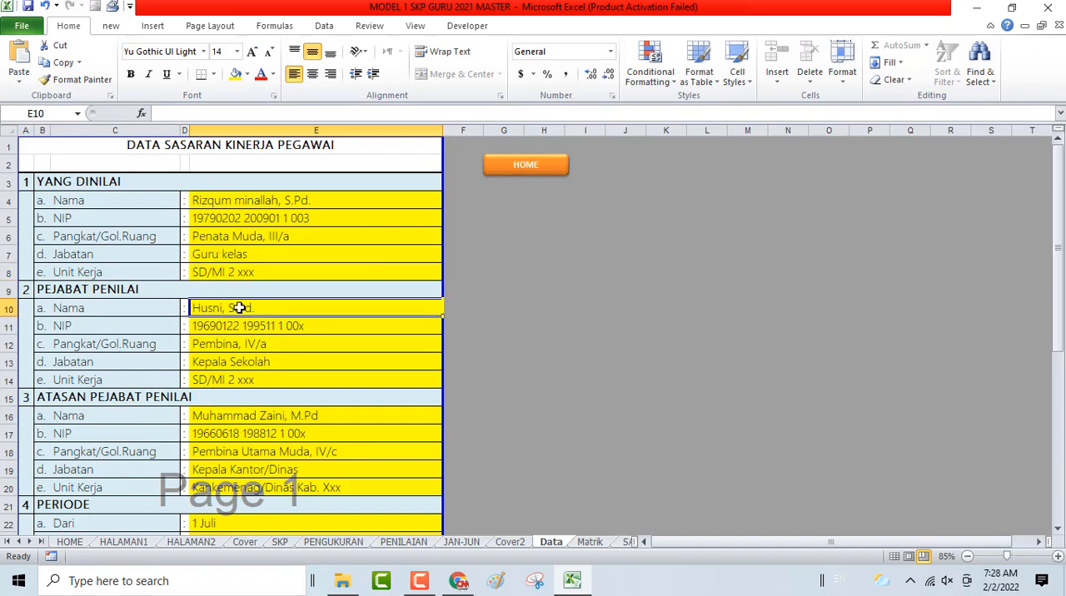
pyautogui.press('Down')
pyautogui.press('Down')
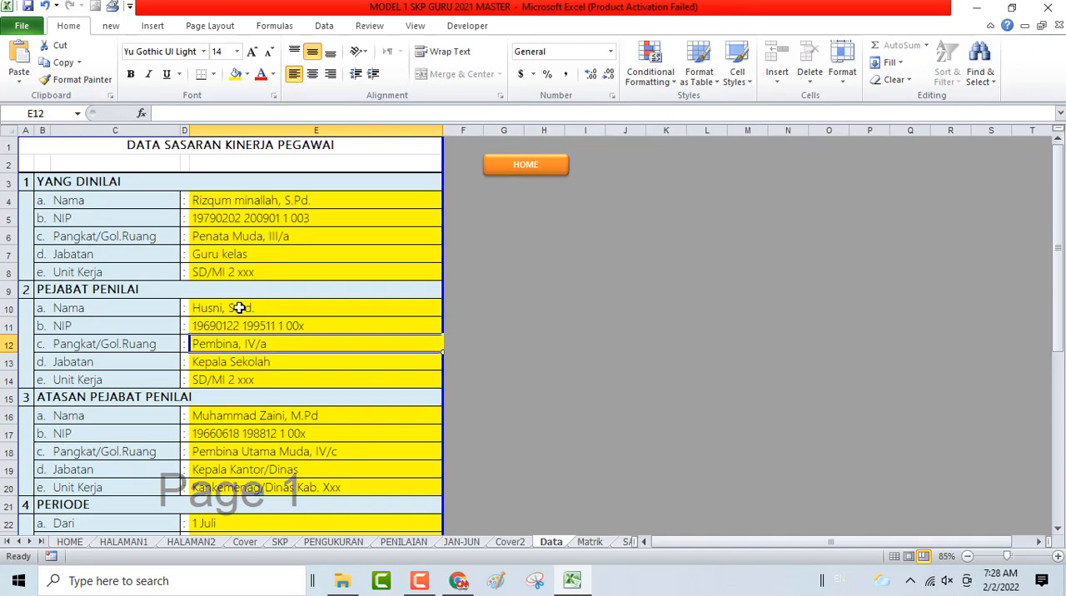
pyautogui.press('Down')
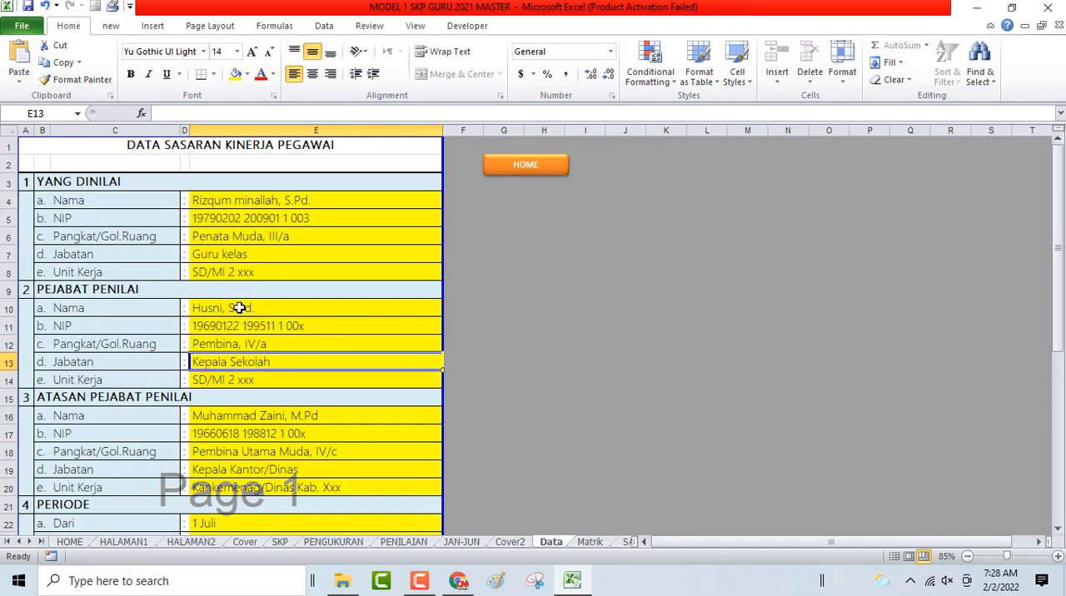
pyautogui.press('Down')
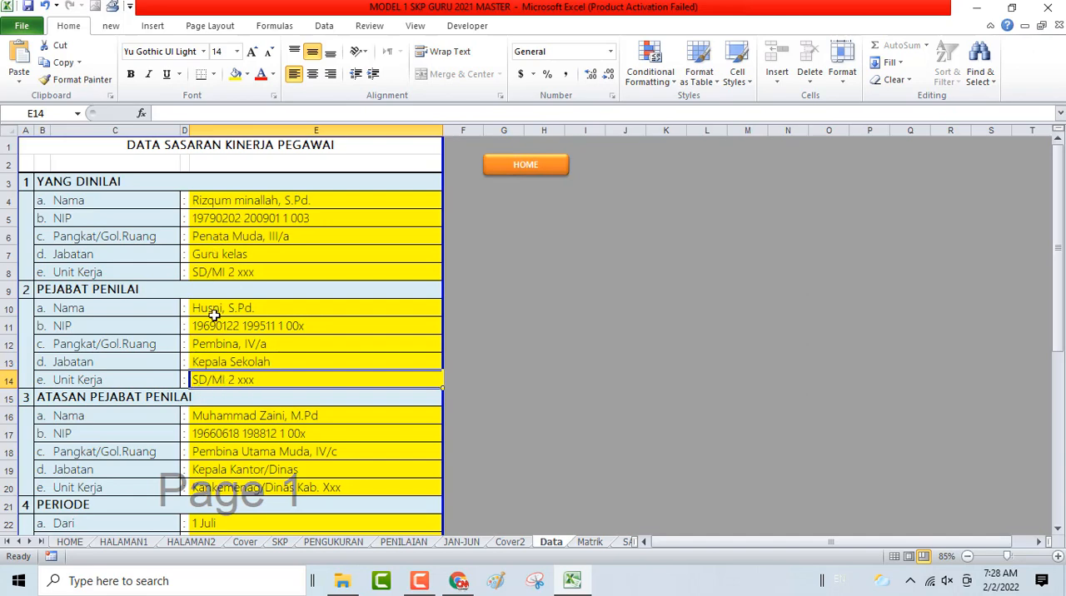
# - Review the name, NIP, rank, position and work unit fields under ATASAN PEJABAT PENILAI
pyautogui.scroll(-1, 250, 407)
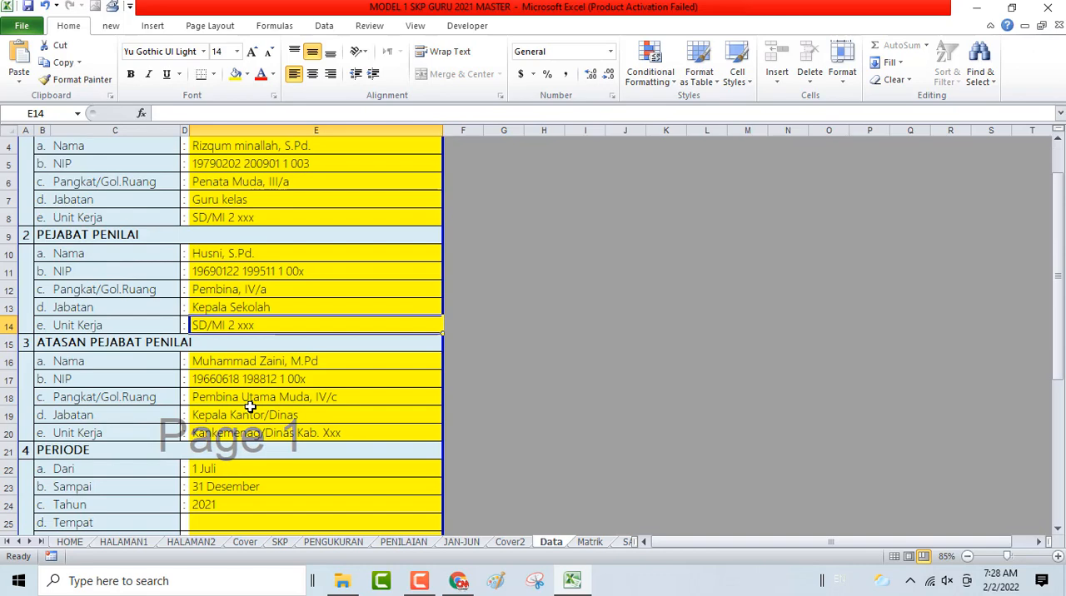
pyautogui.scroll(-1, 249, 407)
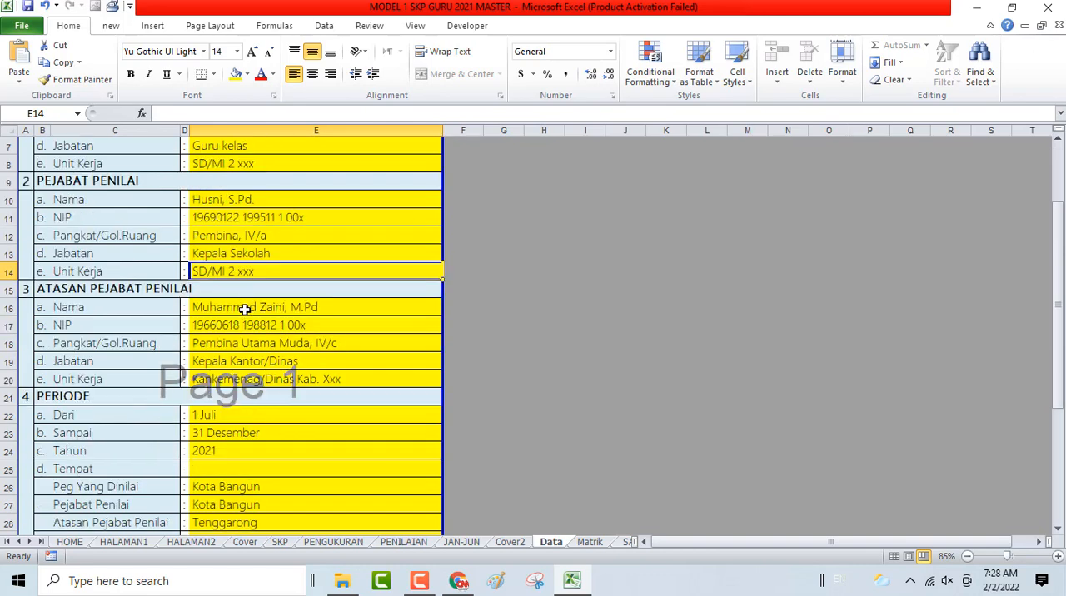
pyautogui.click(245, 309)
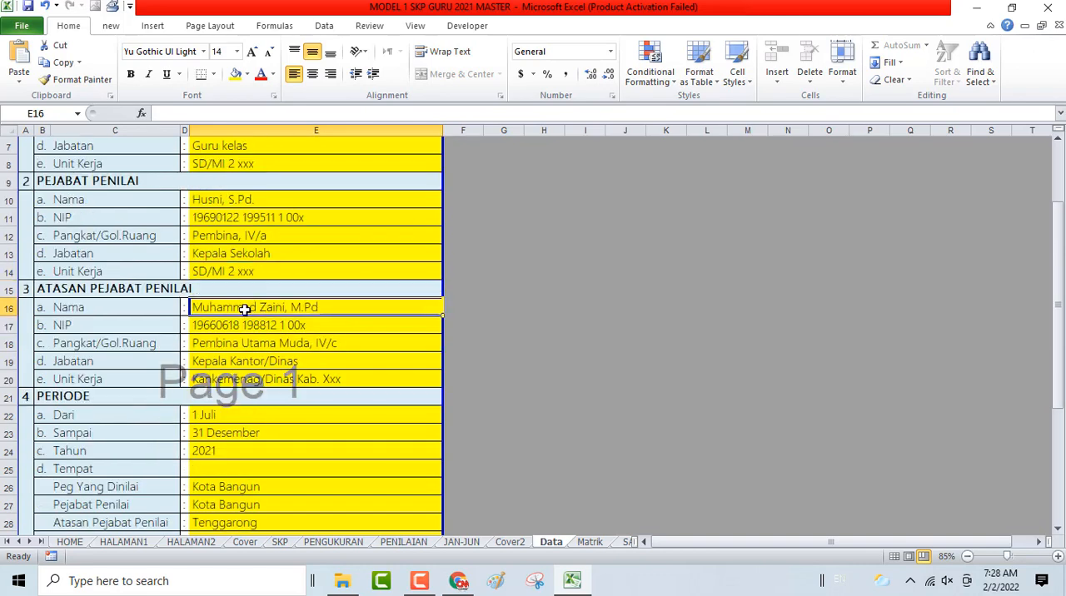
pyautogui.press('Down')
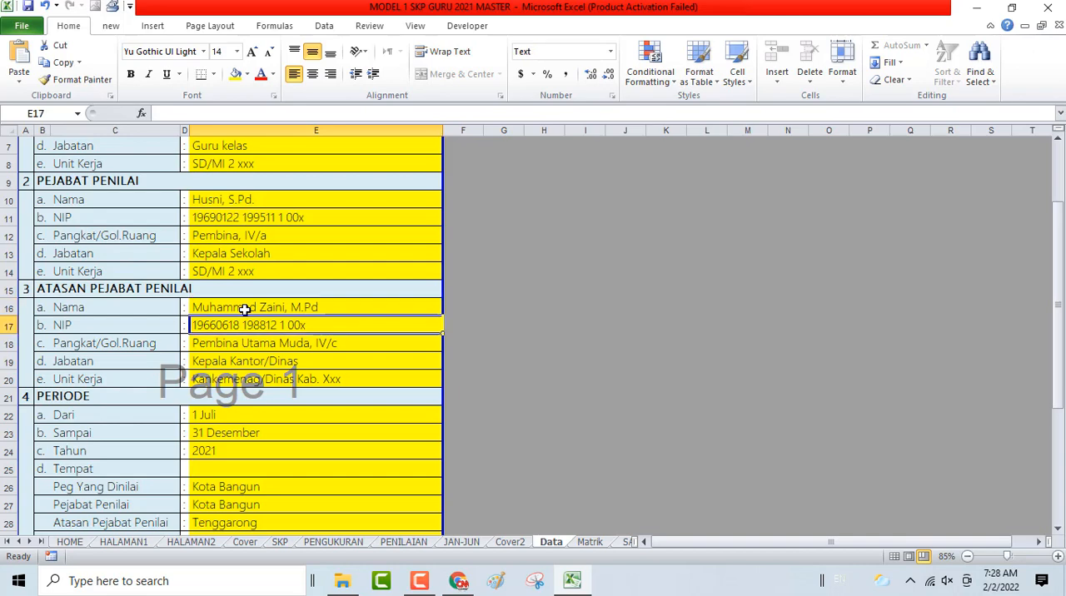
pyautogui.press('Down')
pyautogui.press('Down')
pyautogui.press('Down')
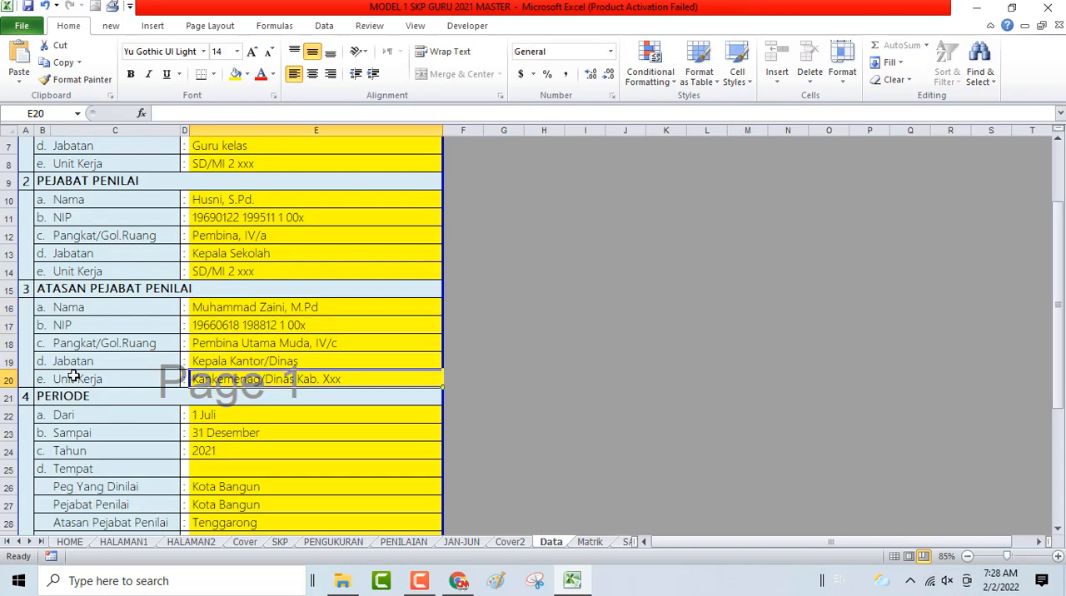
# - Examine the PERIODE section's year, places, and start, verification, end and integration dates
pyautogui.scroll(-4, 264, 309)
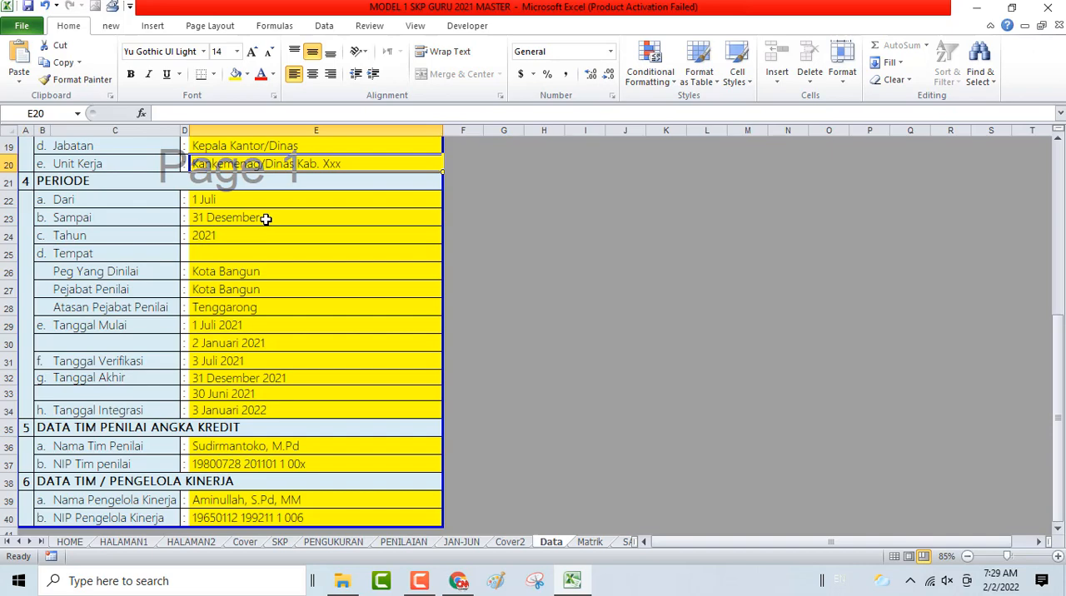
pyautogui.click(208, 235)
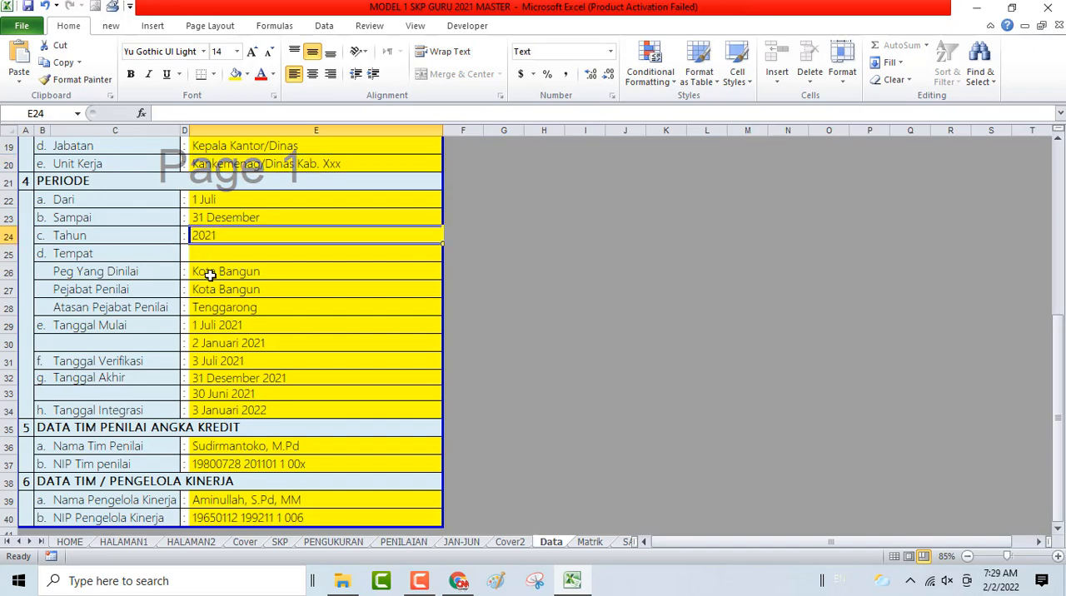
pyautogui.click(210, 275)
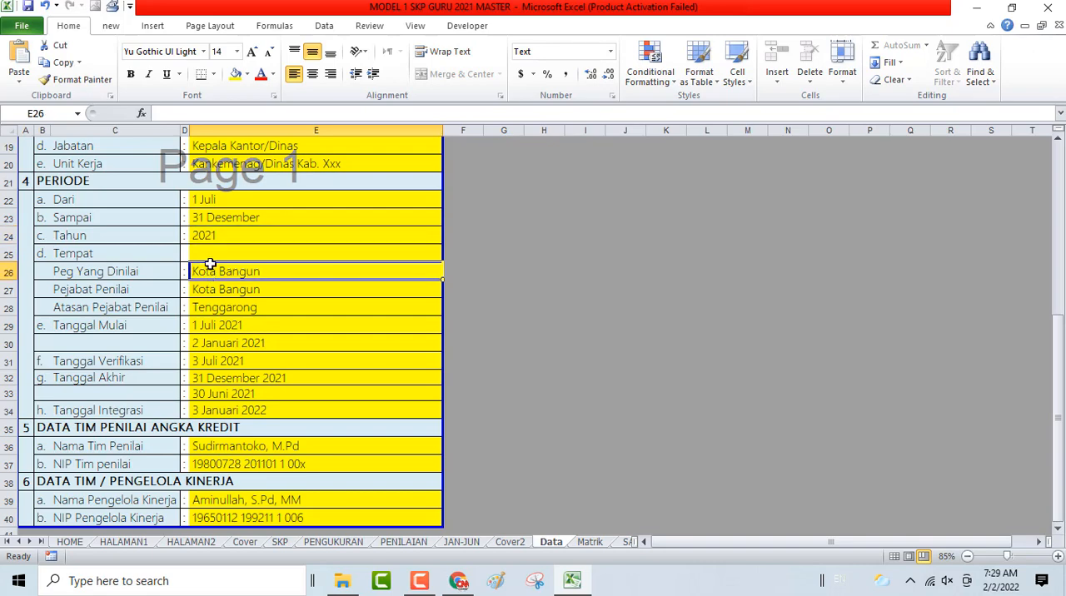
pyautogui.press('Down')
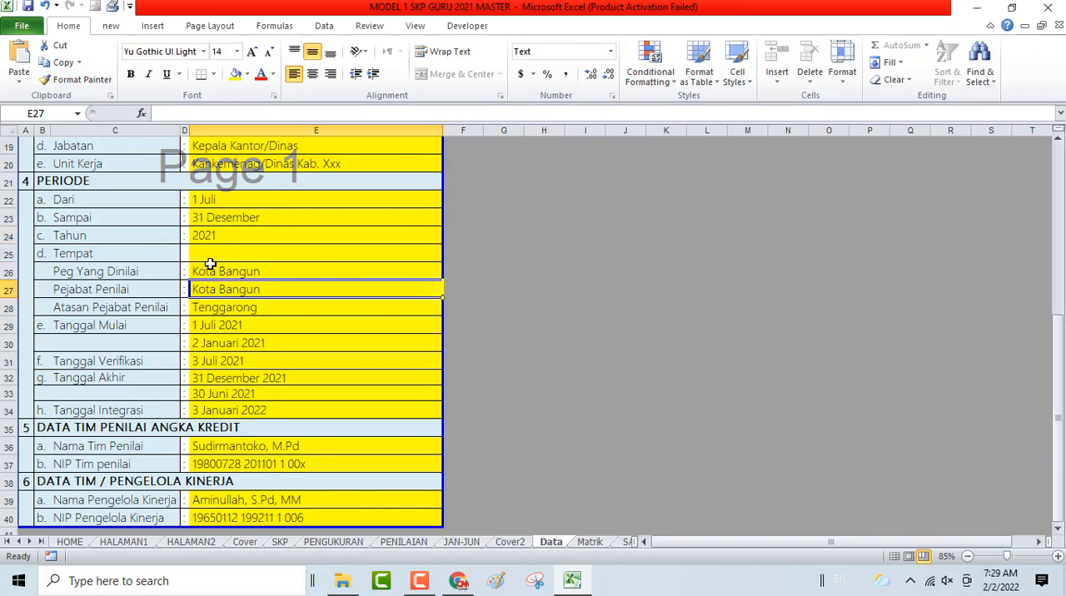
pyautogui.press('Down')
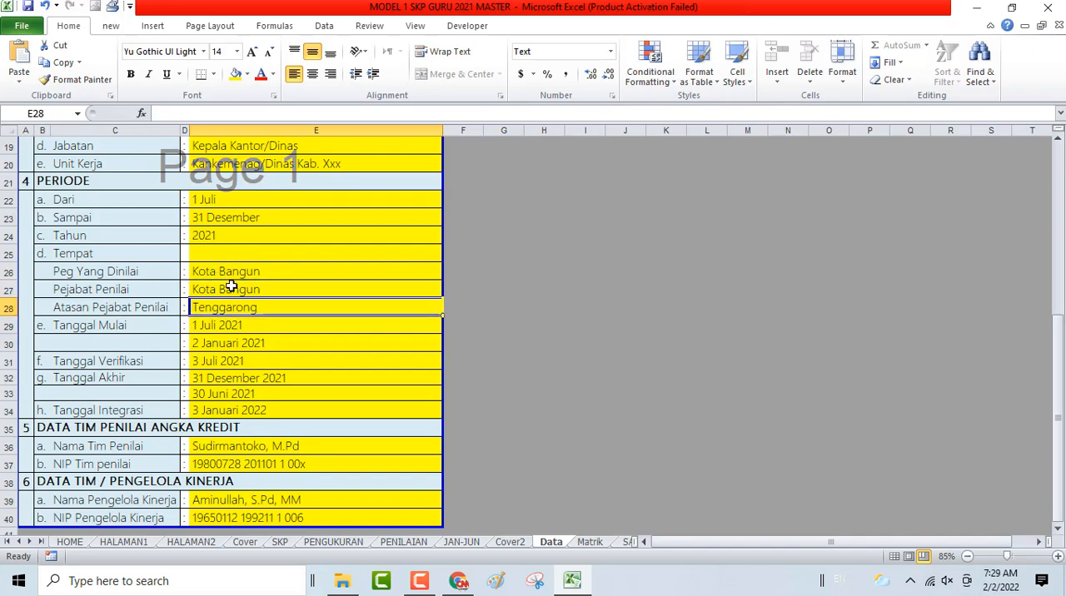
pyautogui.press('Down')
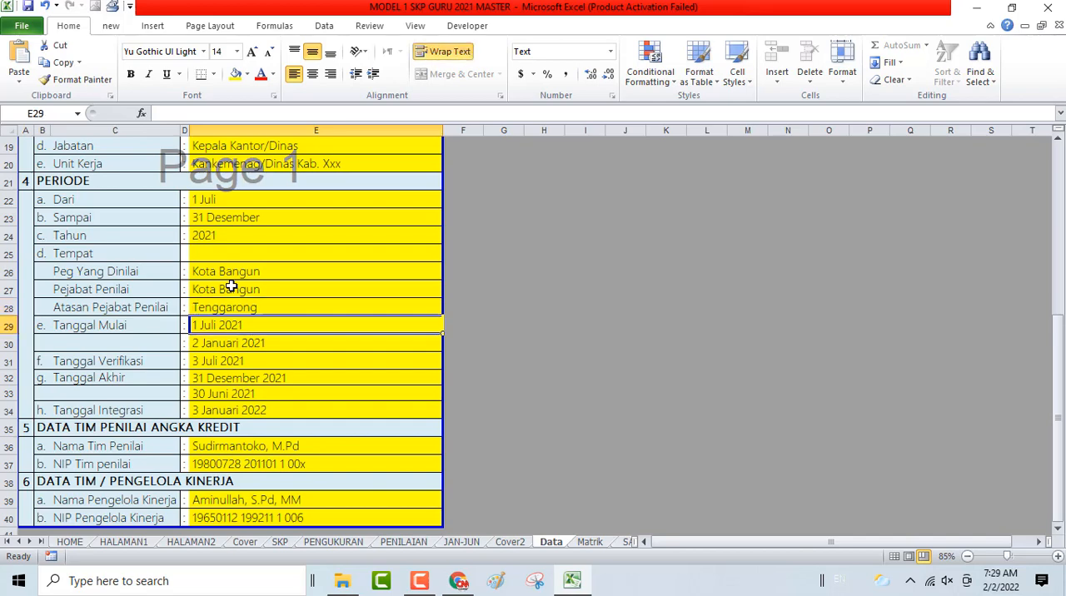
pyautogui.press('Down')
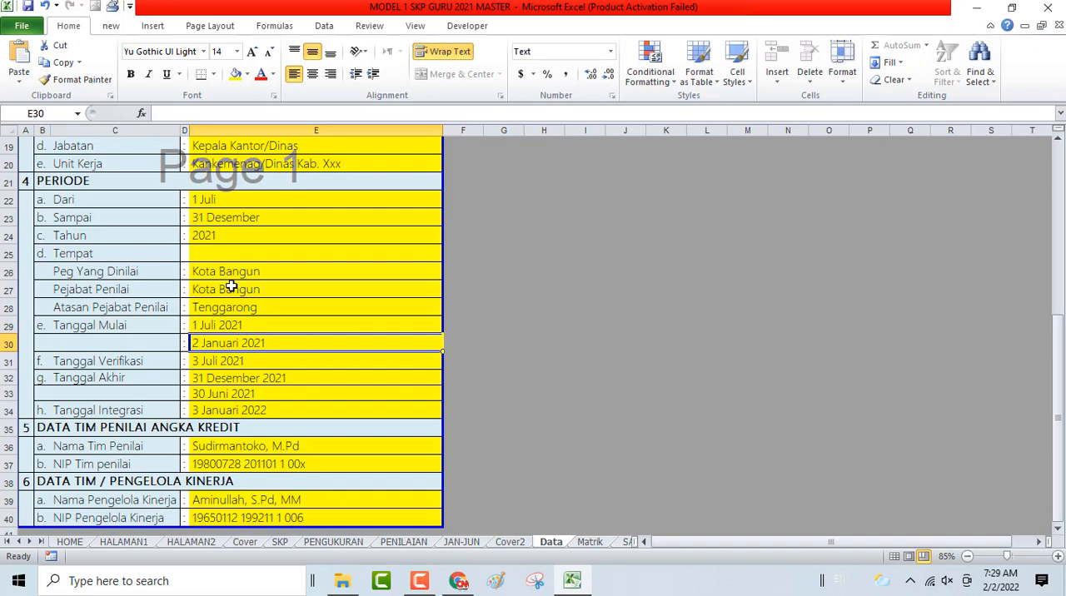
pyautogui.press('Down')
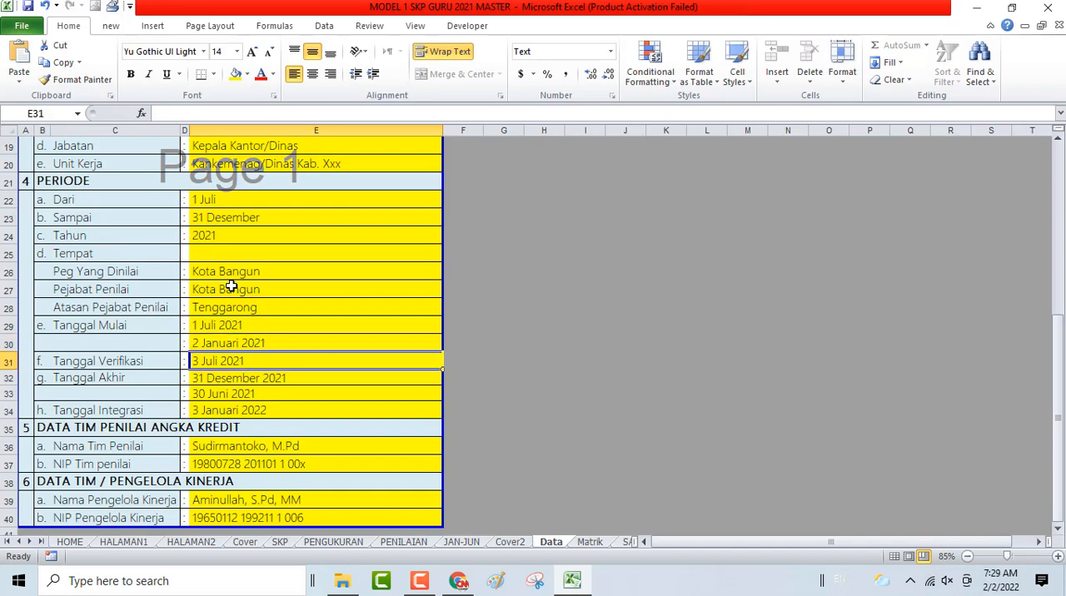
pyautogui.press('Left')
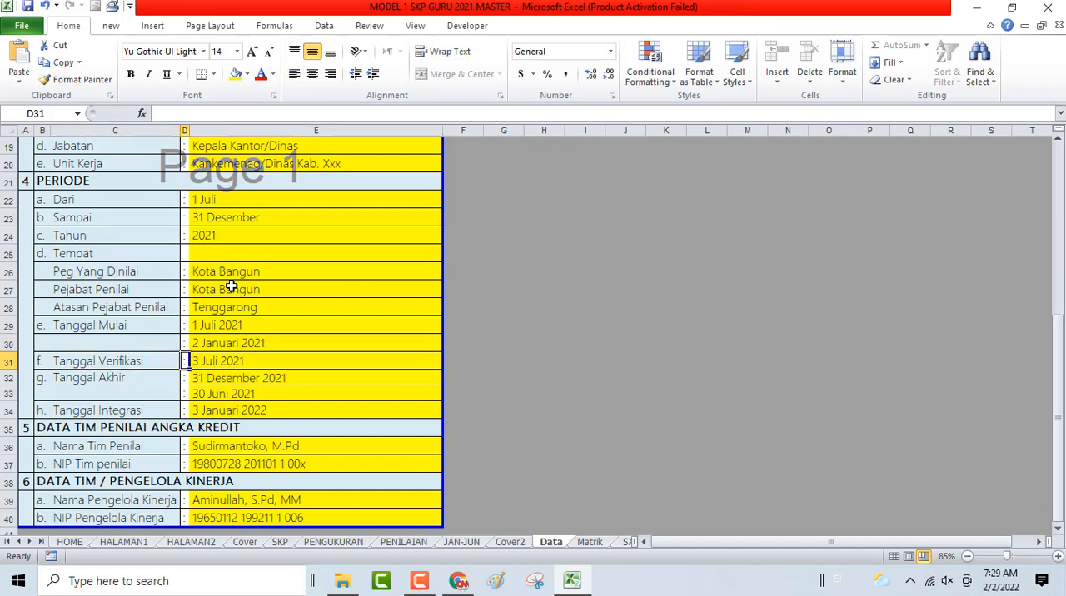
pyautogui.press('Right')
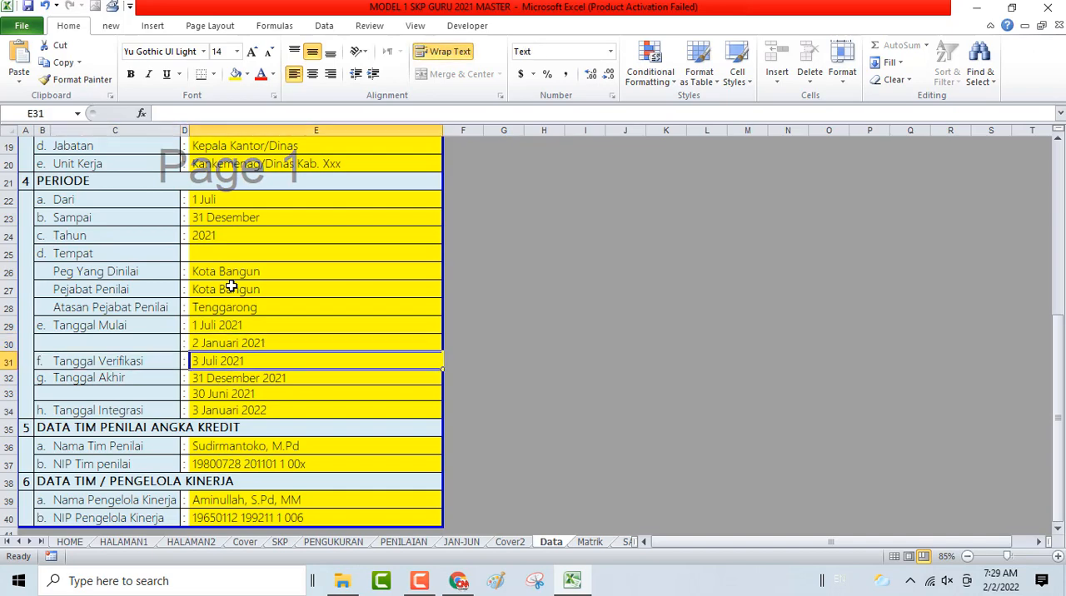
pyautogui.press('Down')
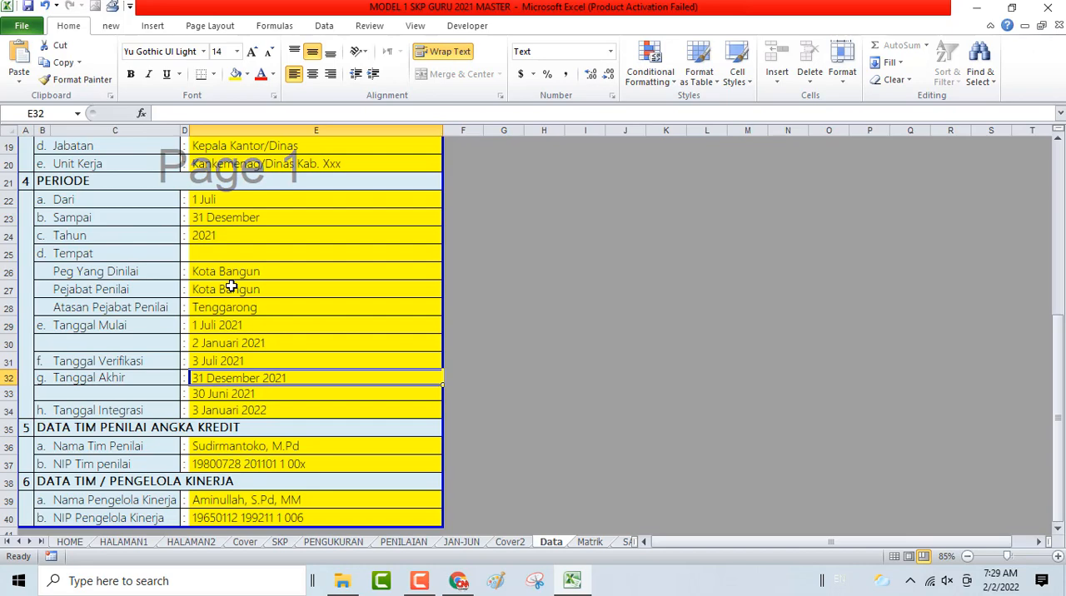
pyautogui.press('Down')
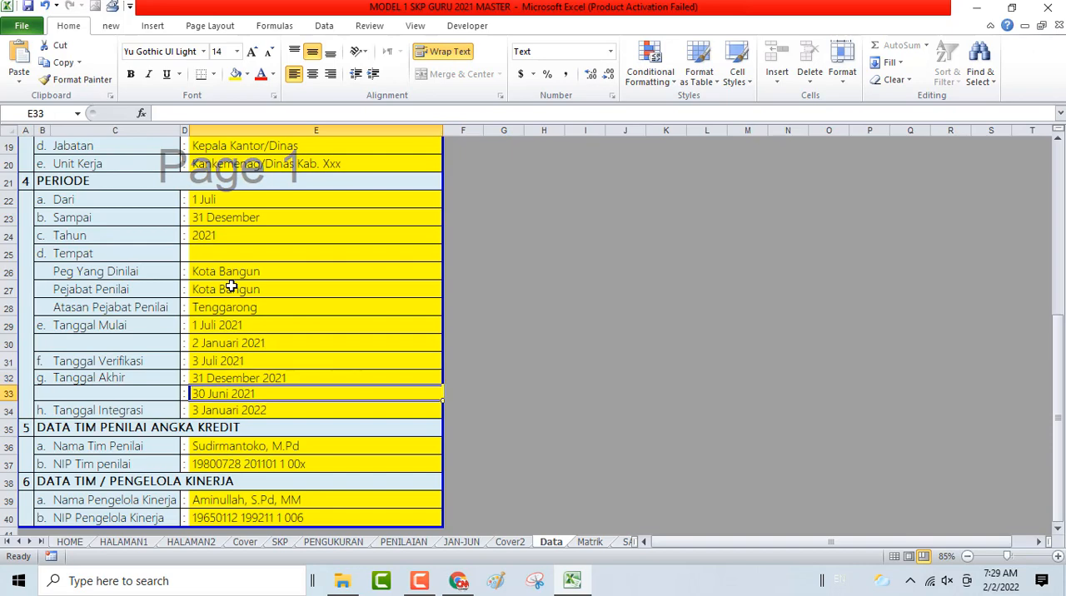
pyautogui.press('Down')
pyautogui.press('Left')
pyautogui.press('Left')
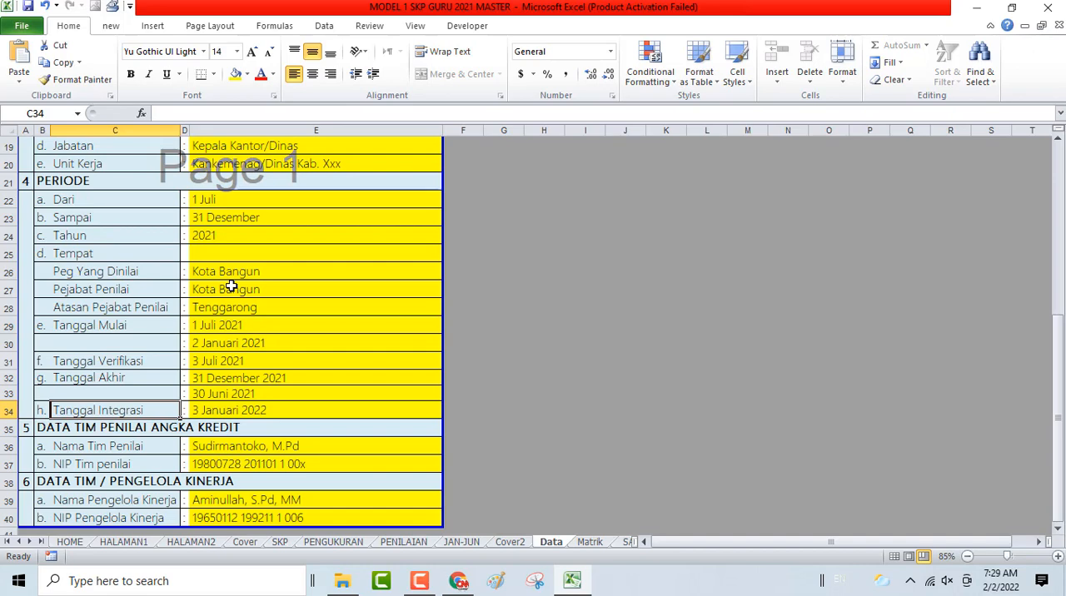
pyautogui.press('Right')
pyautogui.press('Right')
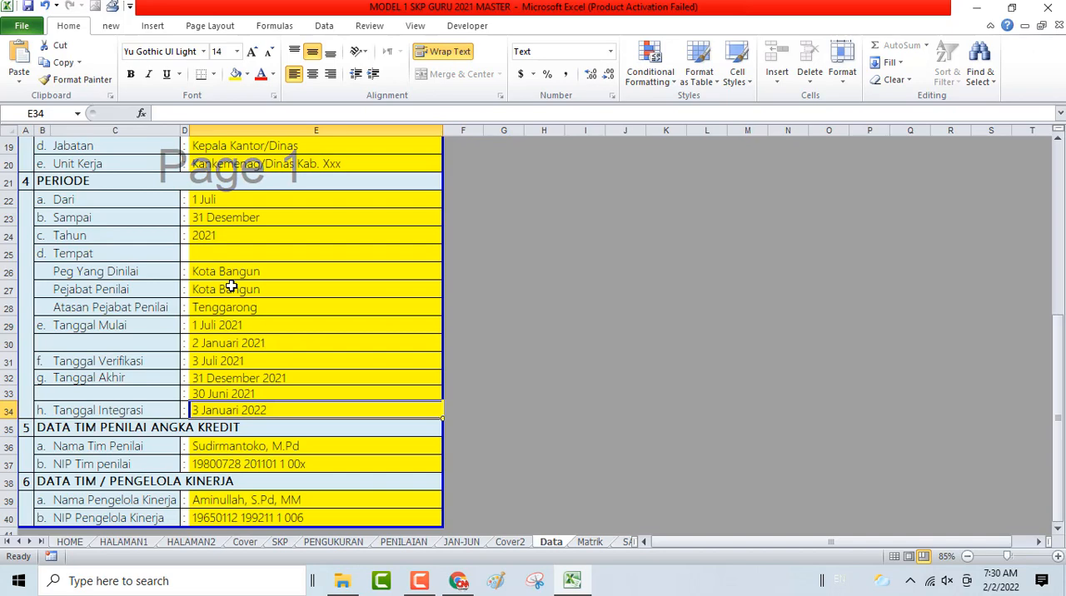
# - Review the assessor team's name and NIP fields under DATA TIM PENILAI ANGKA KREDIT
pyautogui.press('Down')
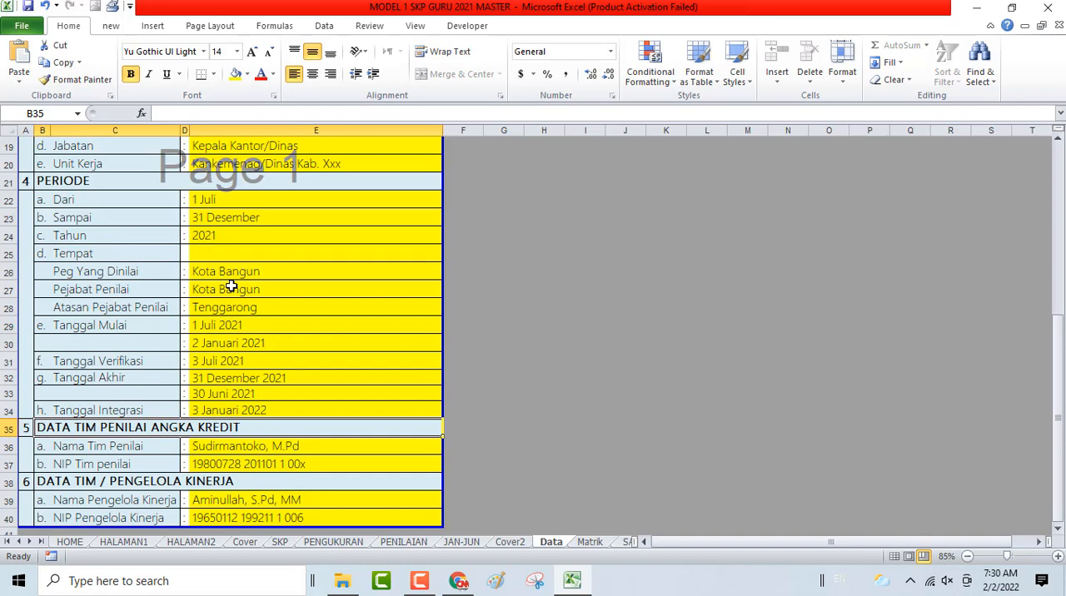
pyautogui.press('Down')
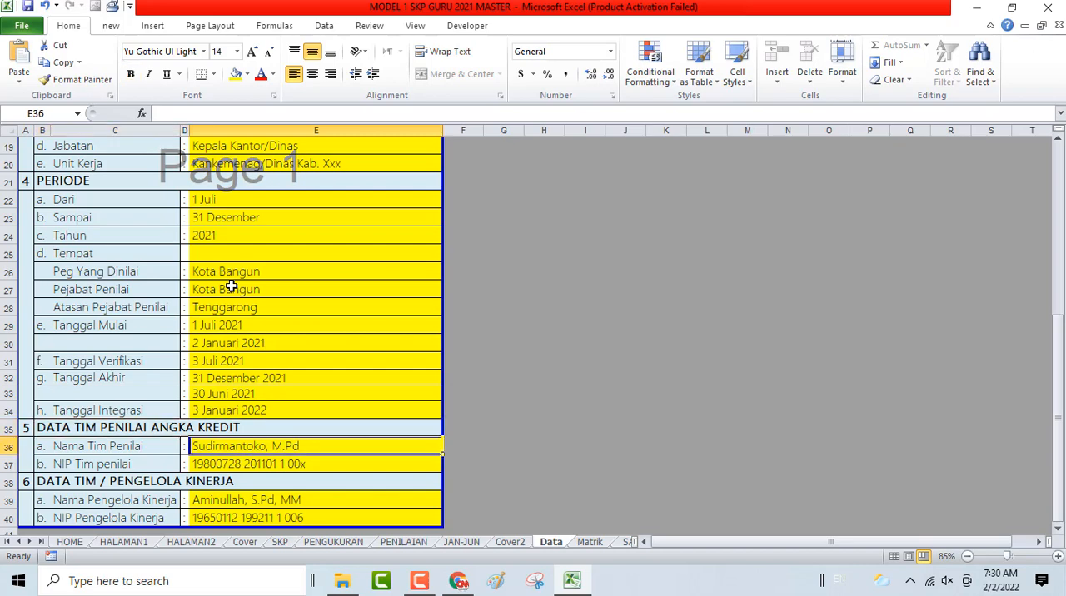
pyautogui.press('Up')
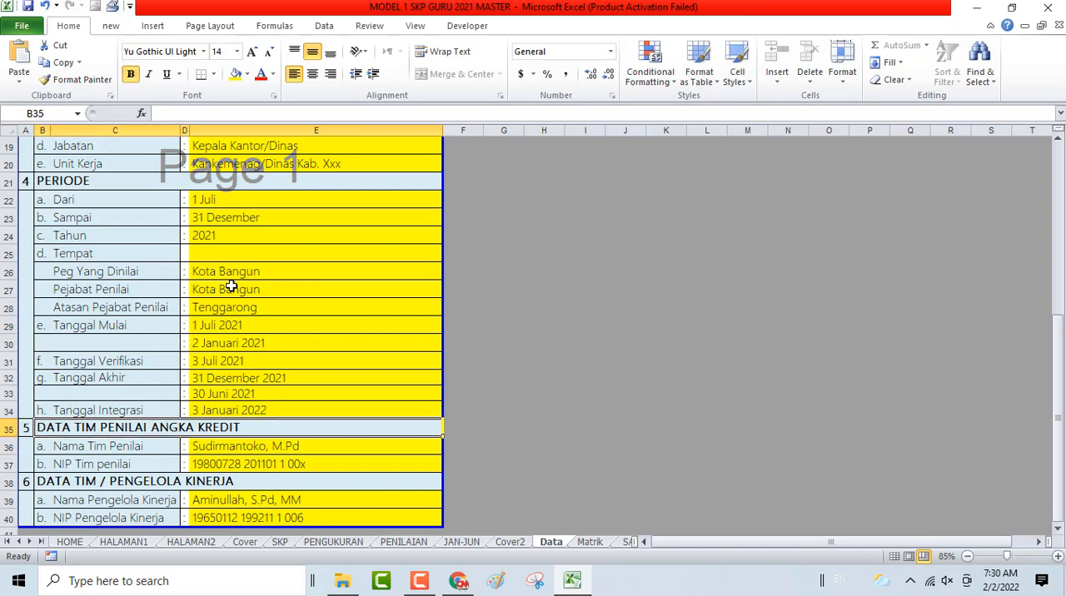
pyautogui.press('Down')
pyautogui.press('Down')
pyautogui.press('Down')
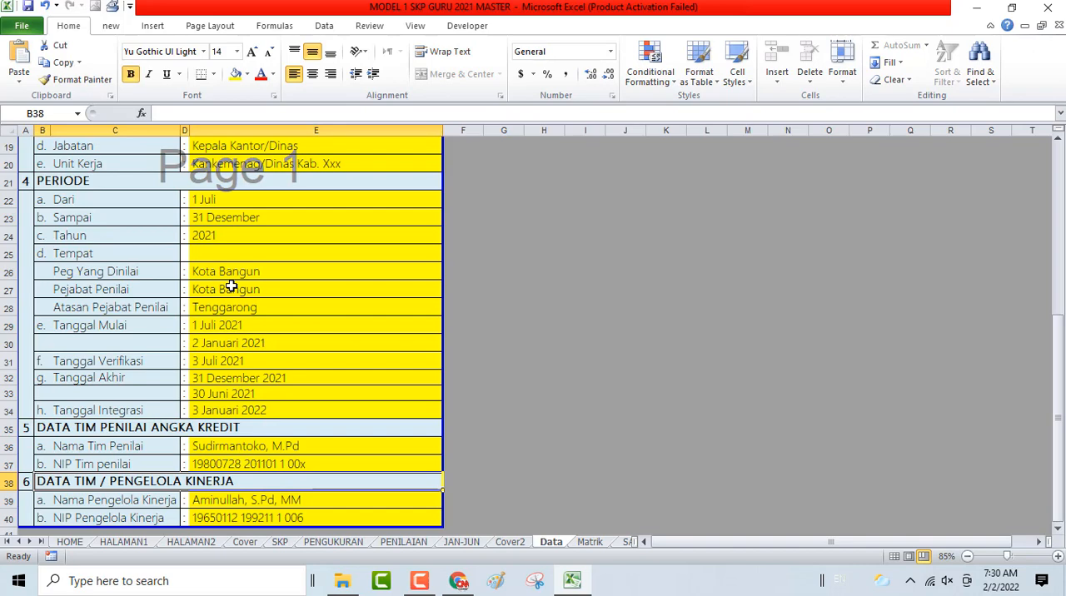
pyautogui.press('Up')
pyautogui.press('Up')
pyautogui.press('Up')
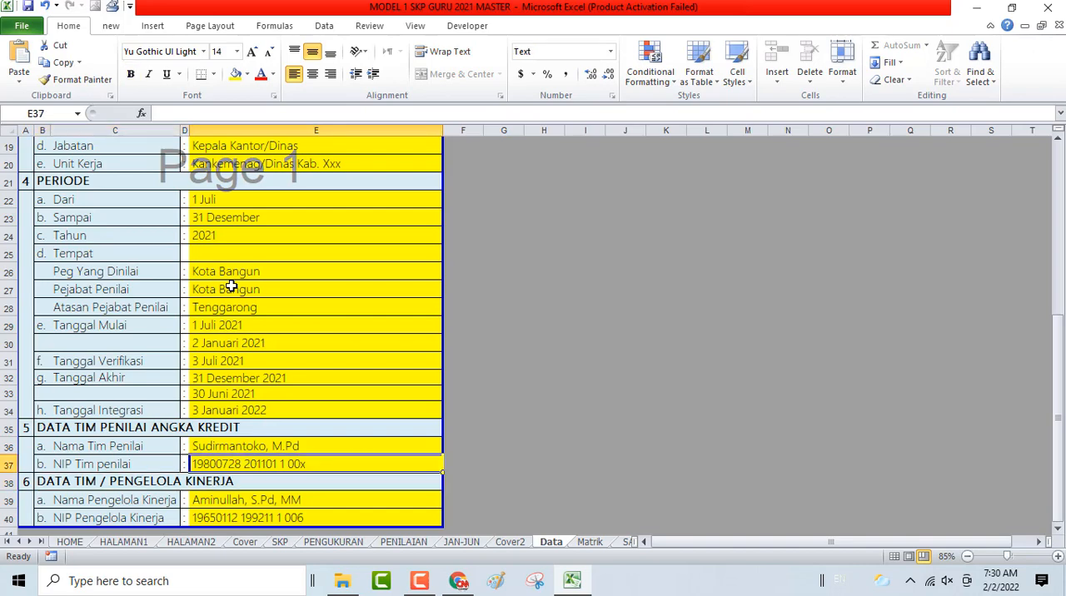
pyautogui.press('Down')
pyautogui.press('Down')
pyautogui.press('Up')
pyautogui.press('Up')
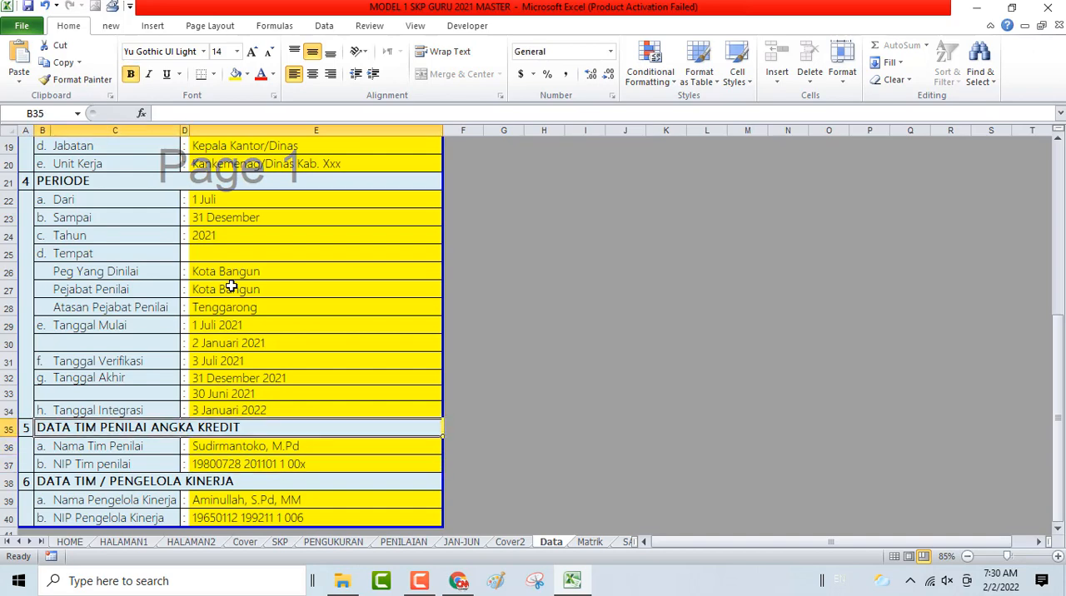
pyautogui.scroll(4, 231, 287)
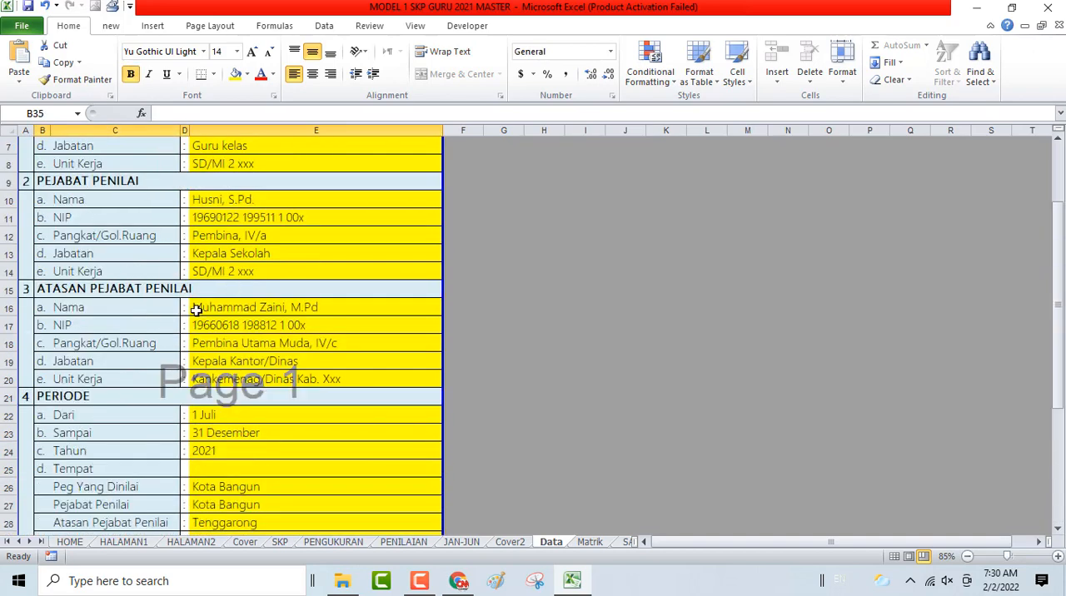
pyautogui.scroll(-5, 238, 359)
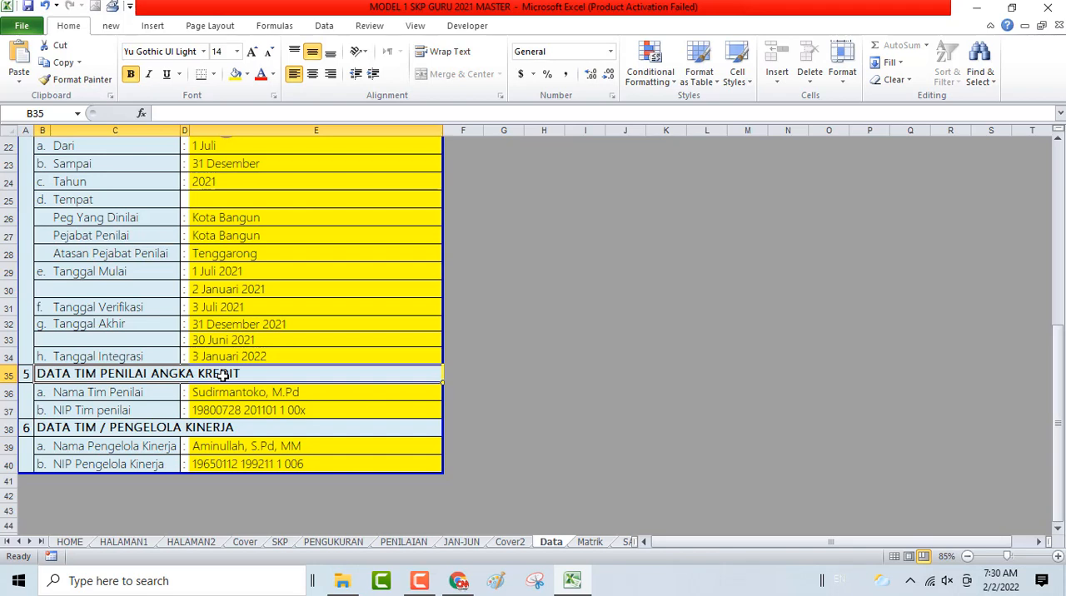
pyautogui.press('Down')
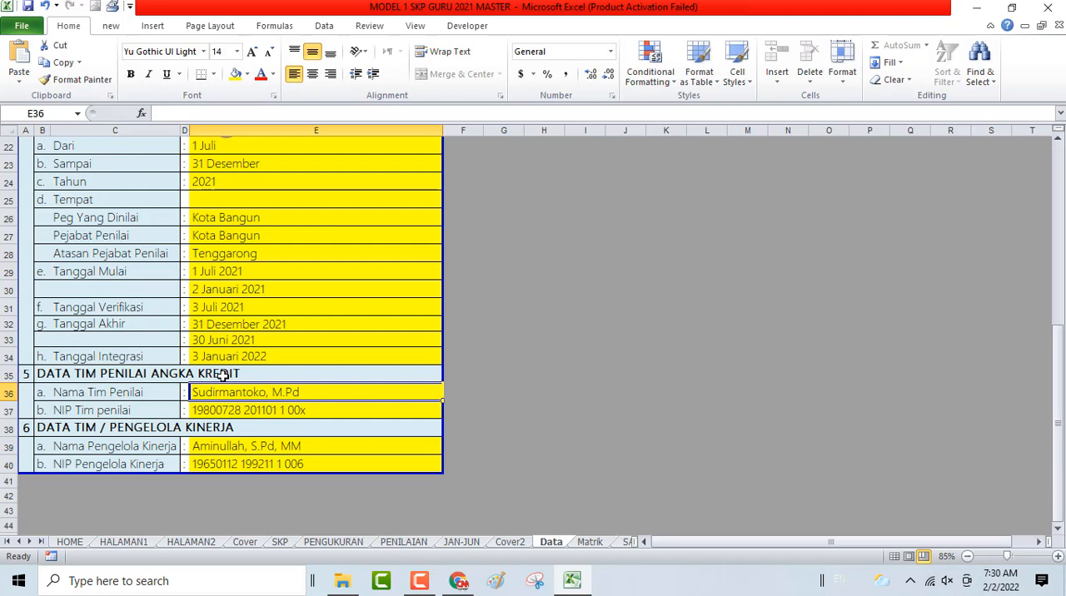
pyautogui.press('Down')
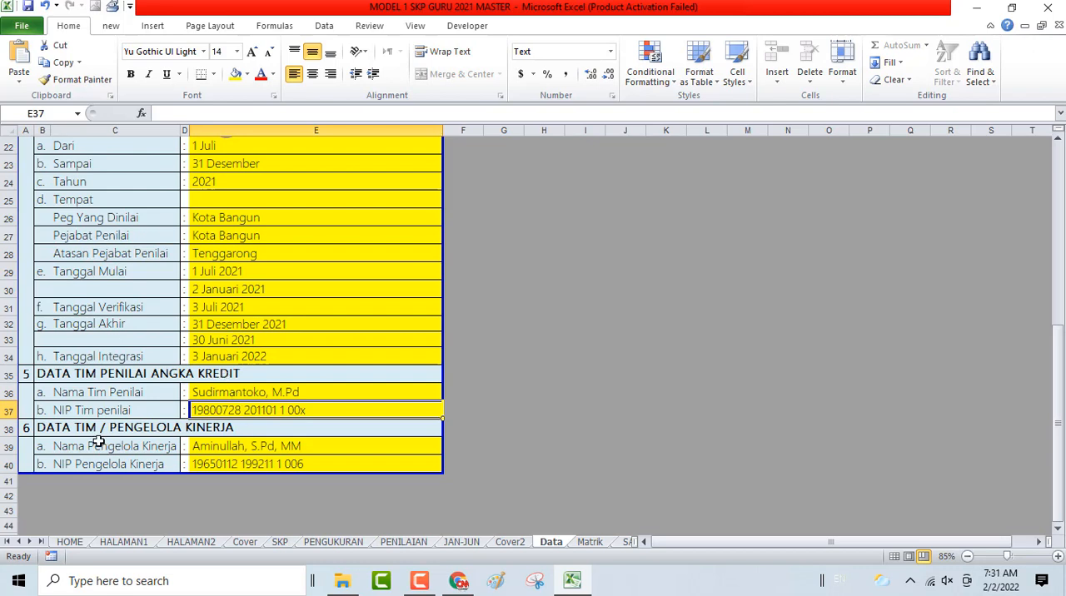
# - Review the performance manager's name and NIP fields under DATA TIM / PENGELOLA KINERJA
pyautogui.click(238, 447)
pyautogui.click(239, 465)
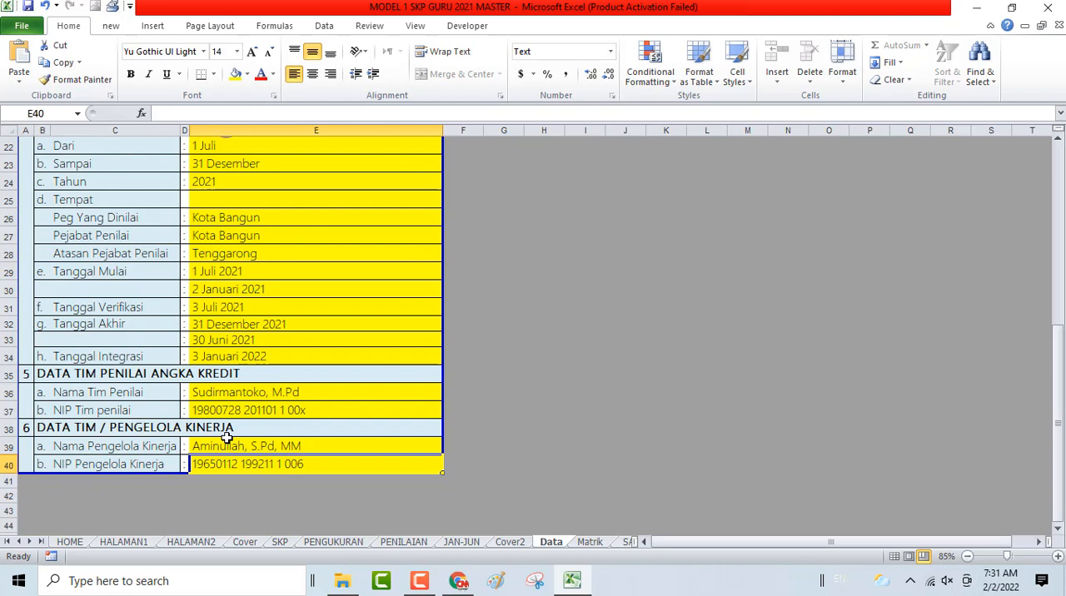
pyautogui.click(227, 441)
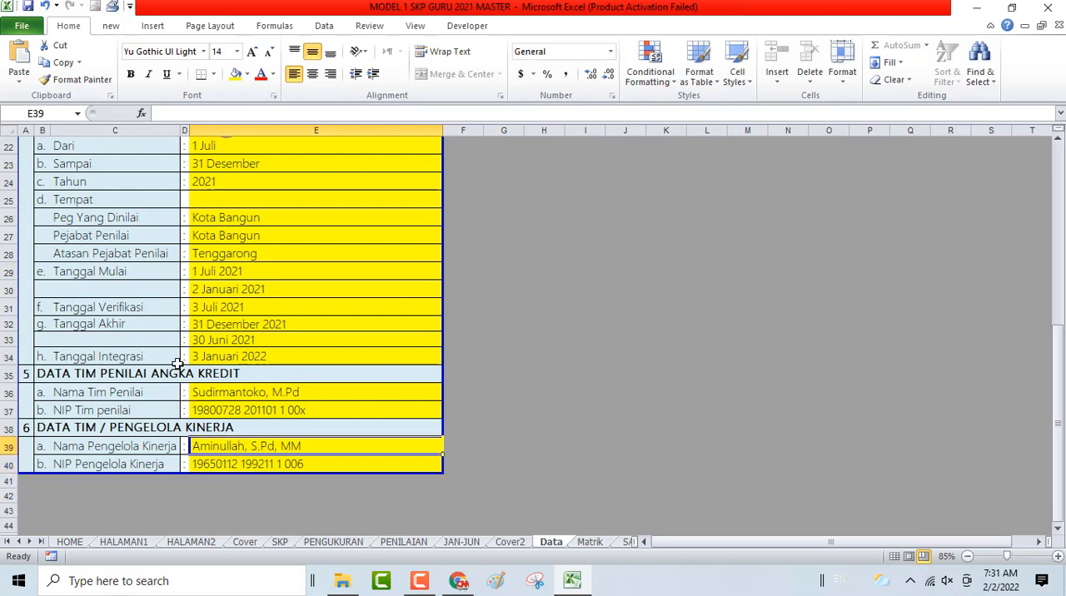
pyautogui.scroll(2, 202, 171)
pyautogui.scroll(-5, 219, 284)
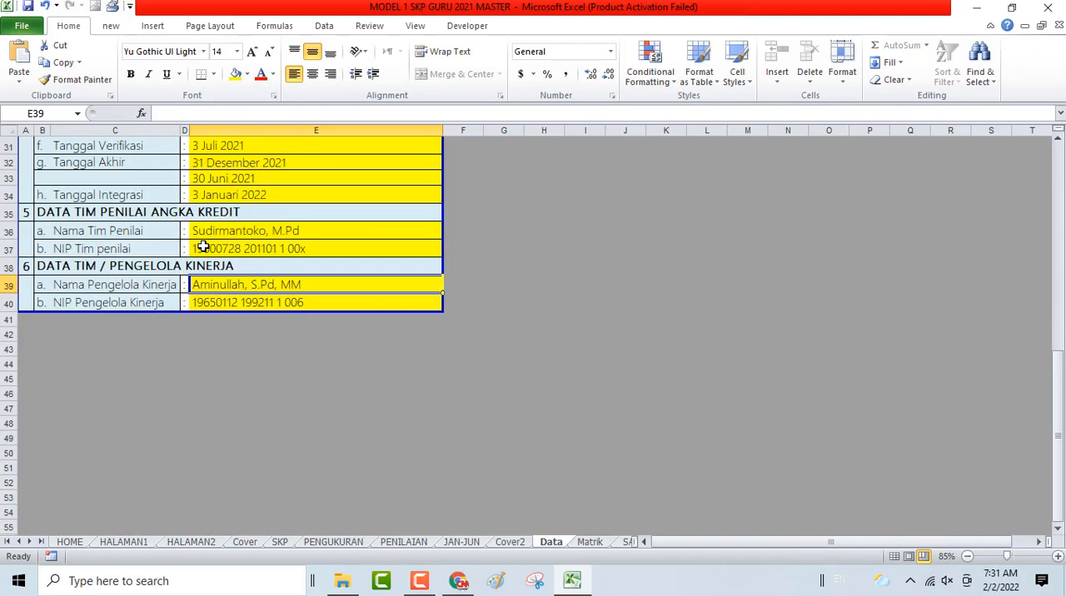
# - Look over the whole data sheet once more, from YANG DINILAI down through the remaining sections
pyautogui.scroll(2, 223, 279)
pyautogui.scroll(8, 225, 270)
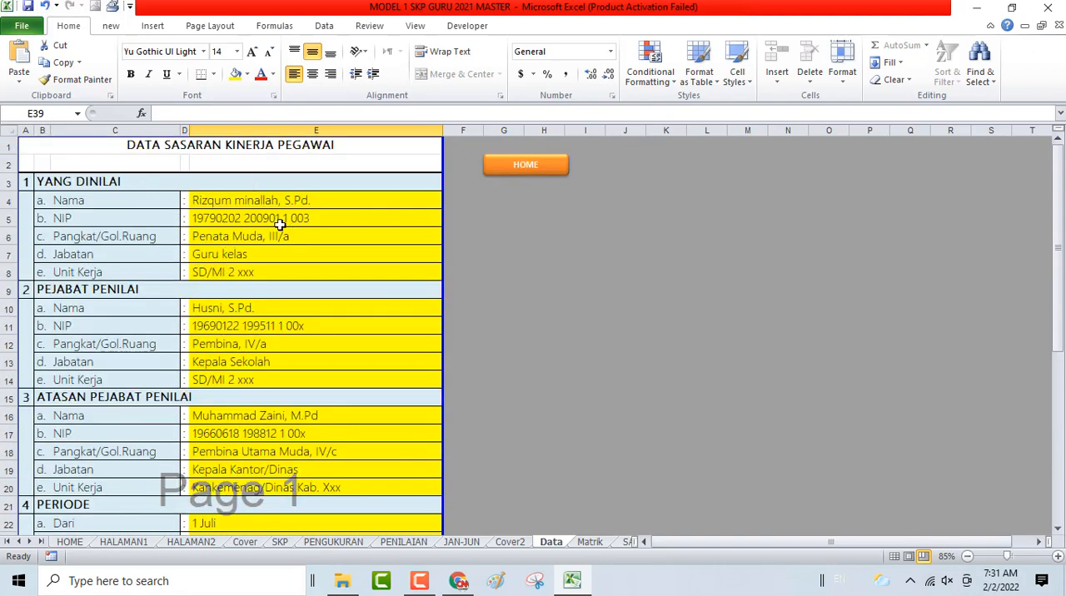
pyautogui.scroll(-2, 189, 259)
pyautogui.scroll(-1, 186, 263)
pyautogui.scroll(3, 186, 265)
pyautogui.scroll(-4, 285, 274)
pyautogui.scroll(4, 286, 274)
# - Return to the home sheet and open HALAMAN SAMPUL JAN-JUN, enlarged to 85% zoom
pyautogui.click(535, 171)
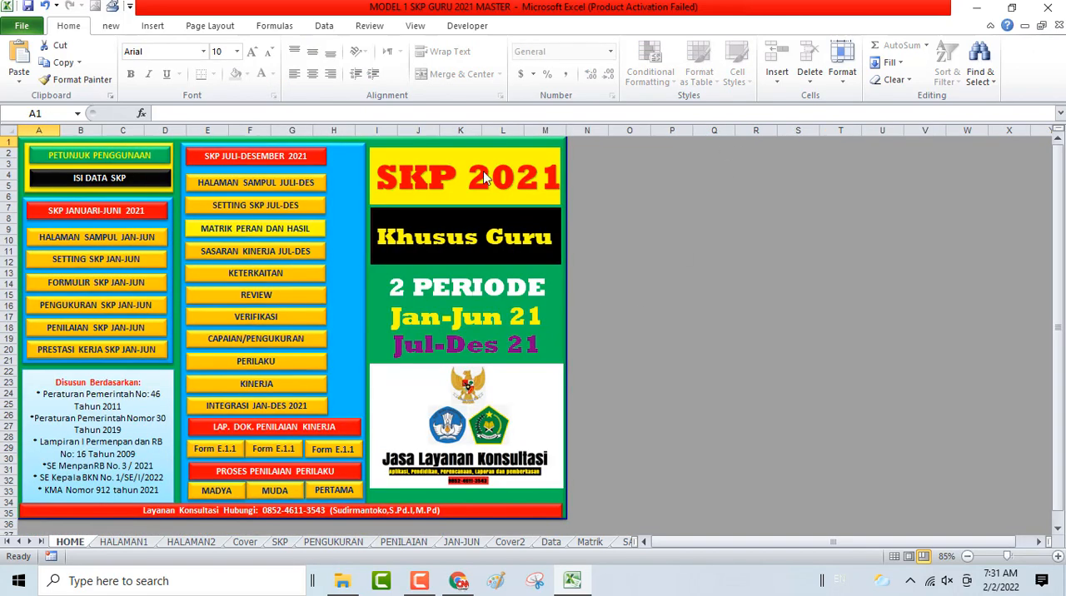
pyautogui.click(99, 242)
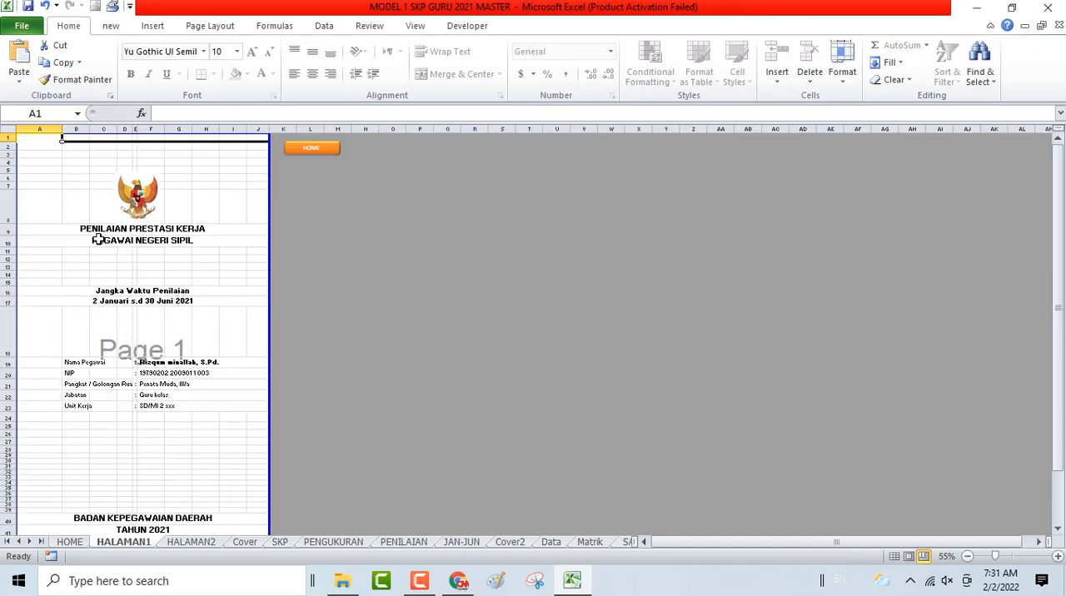
pyautogui.scroll(2, 135, 244)
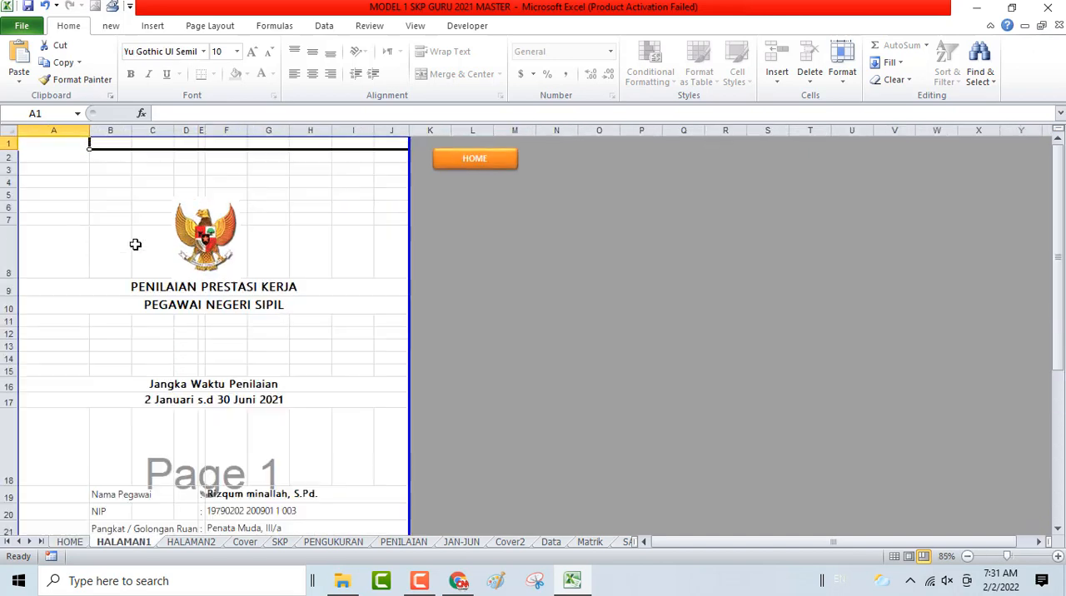
# - Examine the January–June cover page's title, assessment period, employee details, and agency and year lines
pyautogui.click(225, 289)
pyautogui.press('Down')
pyautogui.press('Down')
pyautogui.press('Down')
pyautogui.press('Down')
pyautogui.press('Down')
pyautogui.press('Down')
pyautogui.press('Down')
pyautogui.press('Down')
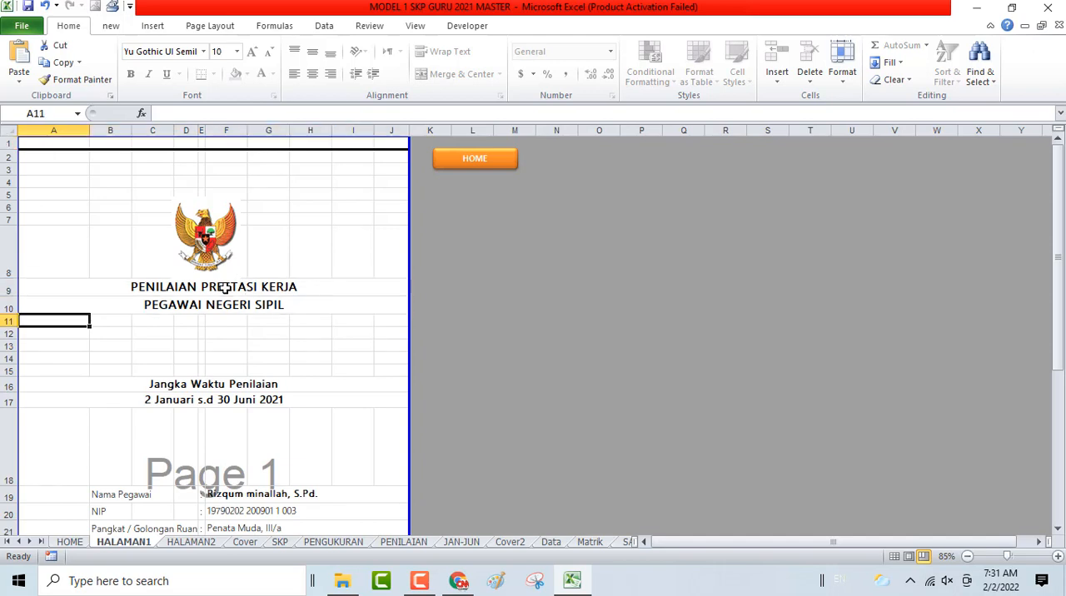
pyautogui.press('Down')
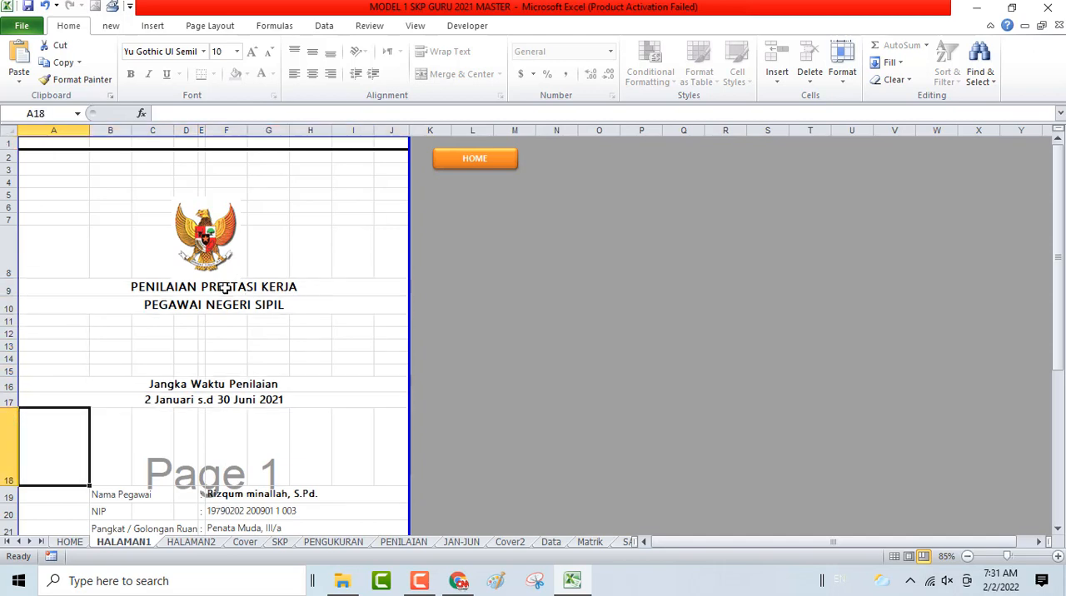
pyautogui.press('Down')
pyautogui.press('Down')
pyautogui.press('Right')
pyautogui.press('Right')
pyautogui.press('Right')
pyautogui.press('Right')
pyautogui.press('Right')
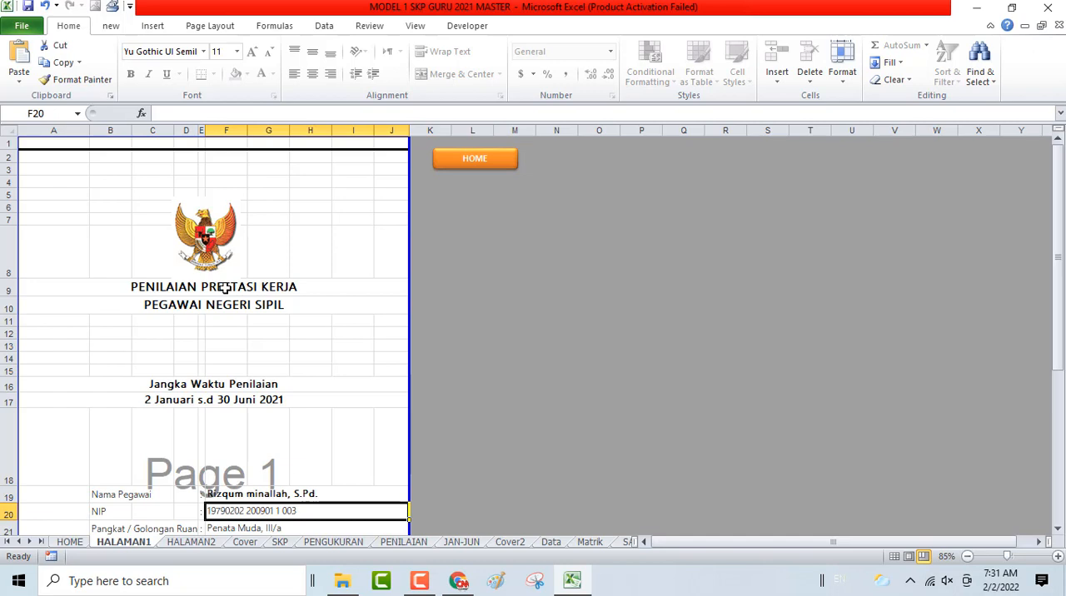
pyautogui.press('Down')
pyautogui.press('Down')
pyautogui.press('Down')
pyautogui.press('Down')
pyautogui.press('Down')
pyautogui.press('Down')
pyautogui.press('Down')
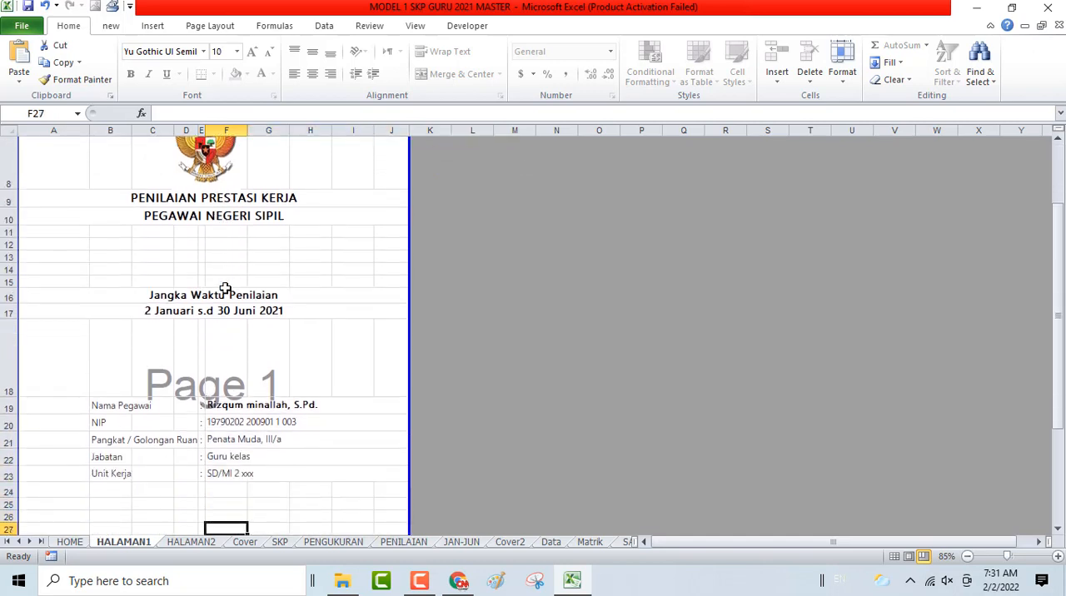
pyautogui.press('Down')
pyautogui.press('Down')
pyautogui.press('Down')
pyautogui.press('Down')
pyautogui.press('Down')
pyautogui.press('Down')
pyautogui.press('Down')
pyautogui.press('Down')
pyautogui.press('Down')
pyautogui.press('Down')
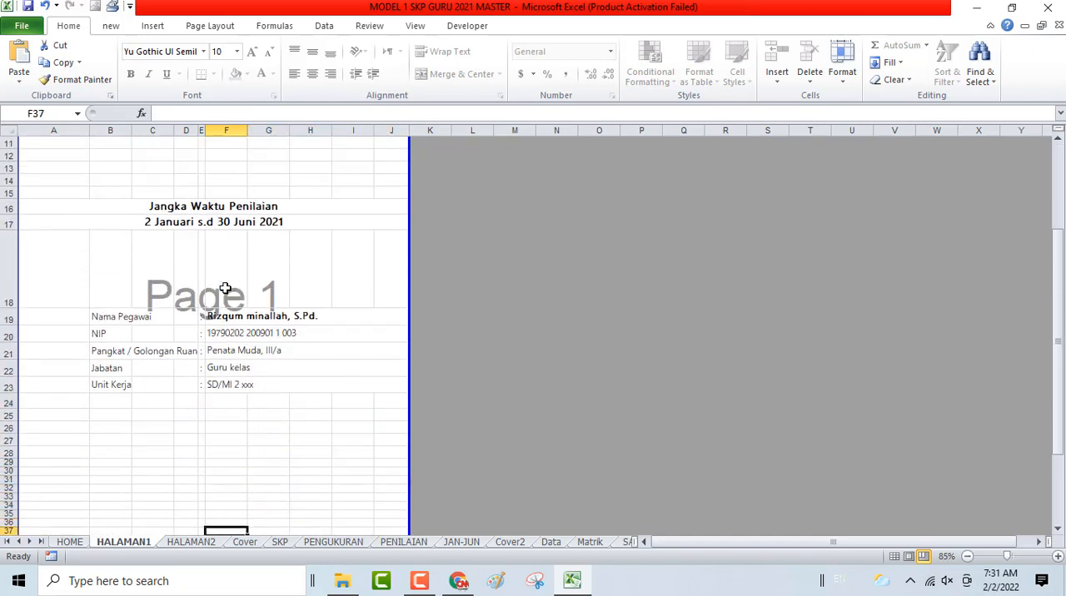
pyautogui.press('Down')
pyautogui.press('Down')
pyautogui.press('Down')
pyautogui.press('Down')
pyautogui.press('Down')
pyautogui.press('Down')
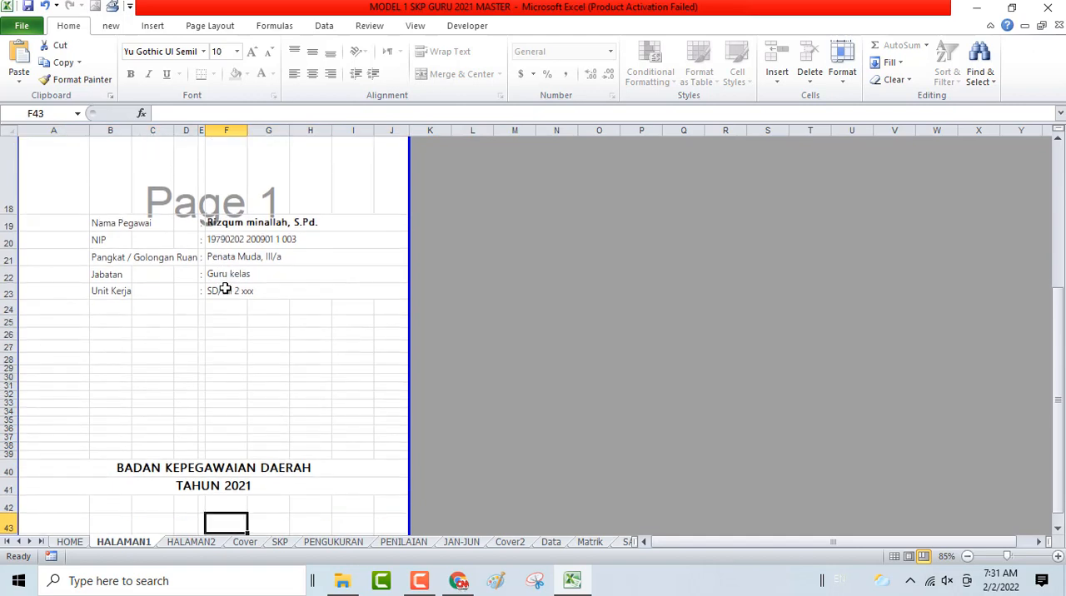
pyautogui.scroll(5, 225, 289)
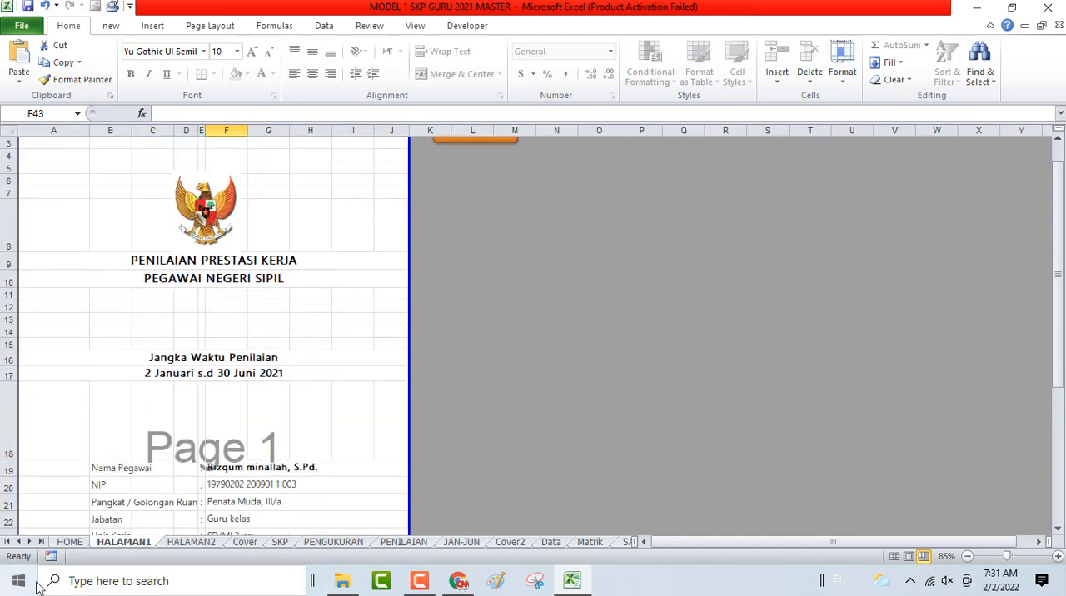
pyautogui.scroll(1, 250, 360)
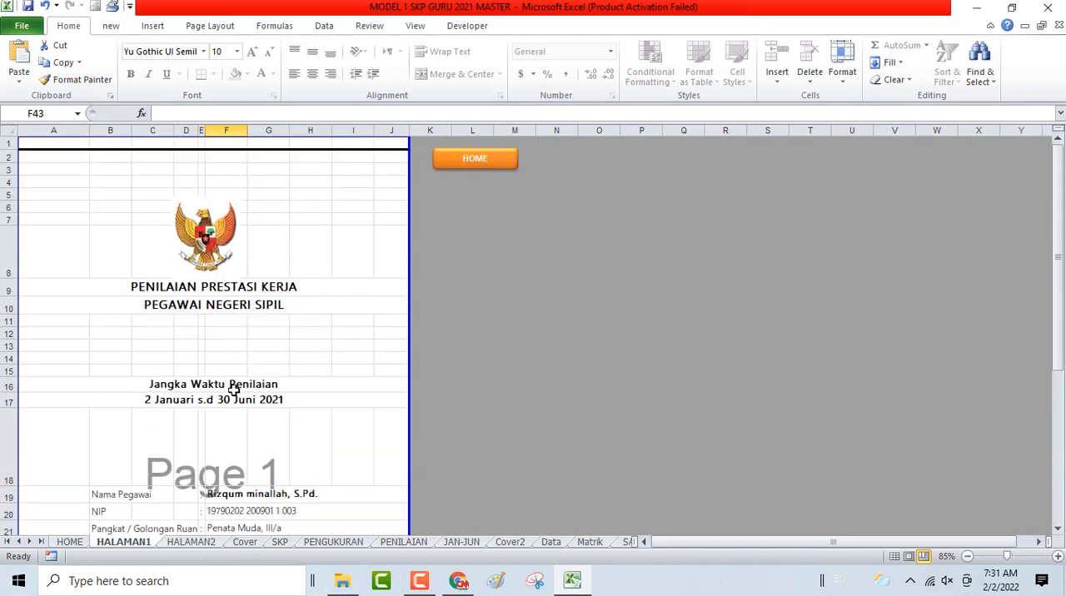
# - Return to the home sheet and open SETTING SKP JAN-JUN
pyautogui.click(469, 161)
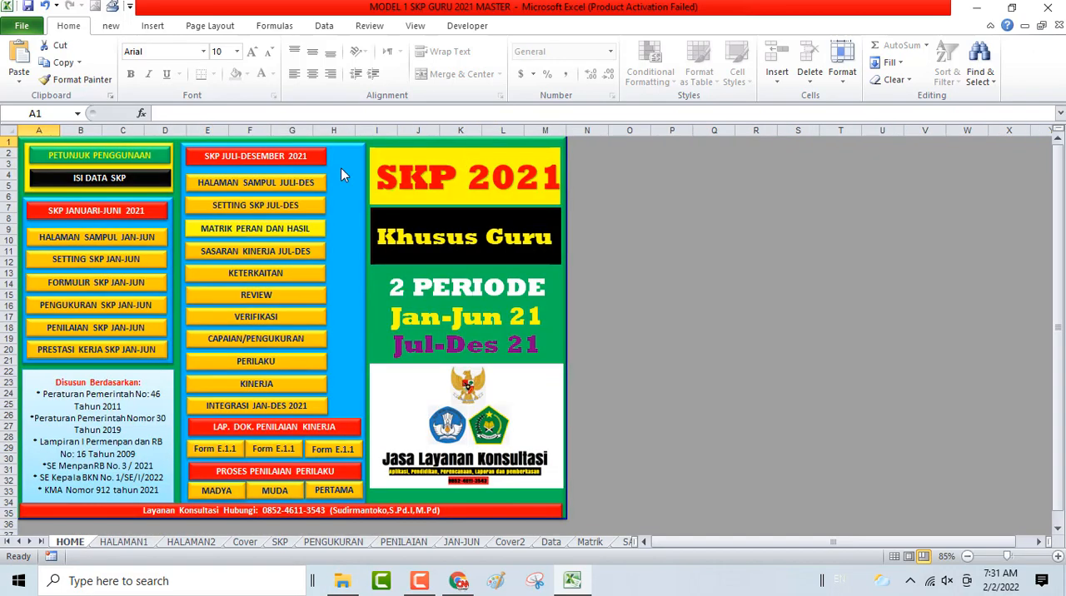
pyautogui.click(100, 261)
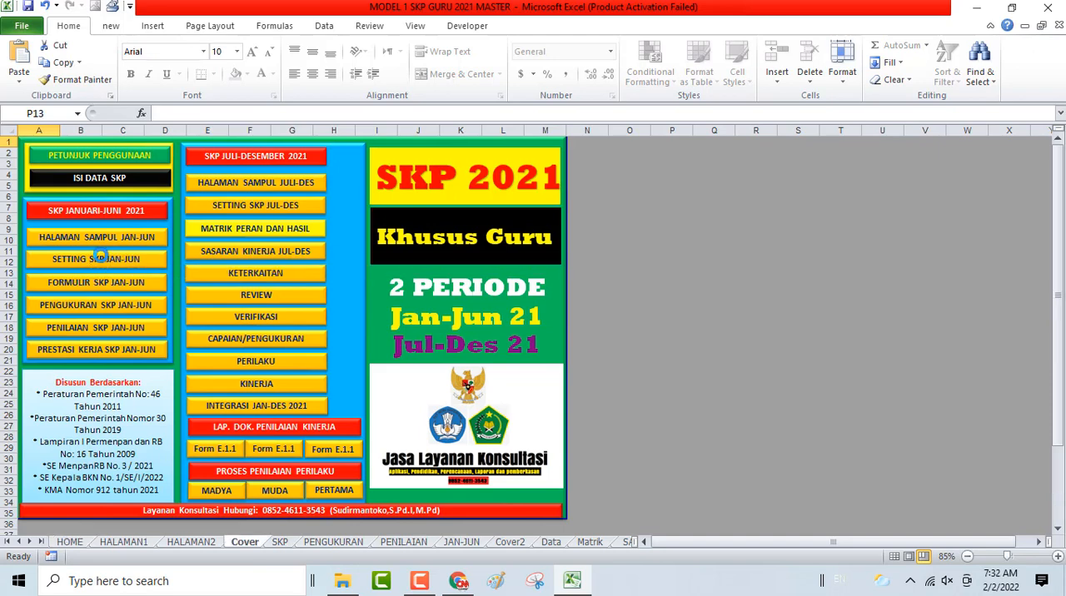
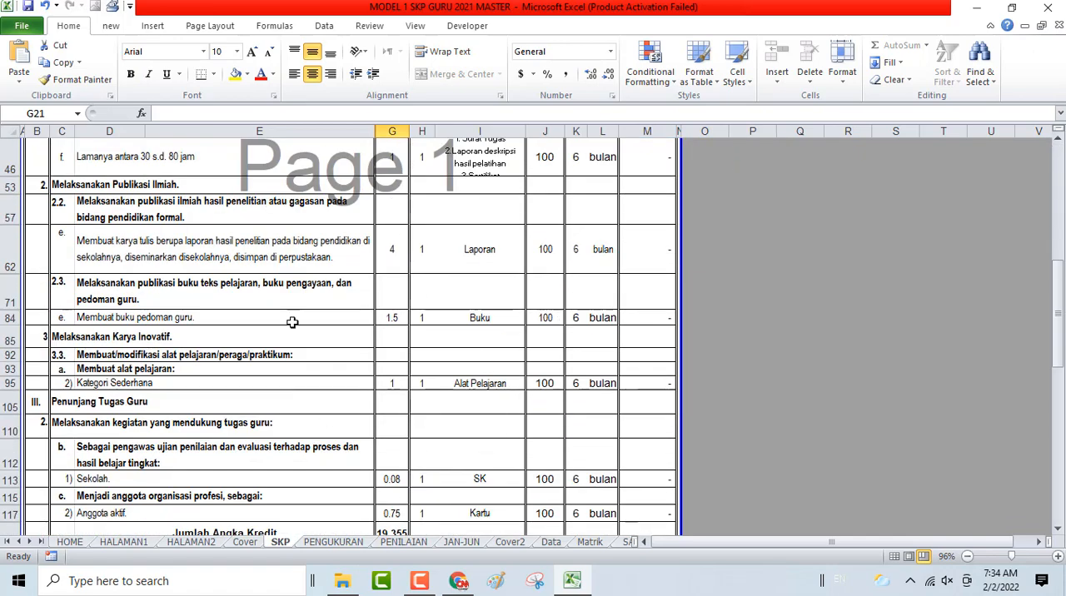
# - Renumber the Penunjang Tugas Guru section in B105 of the SKP form as IV
pyautogui.scroll(2, 364, 441)
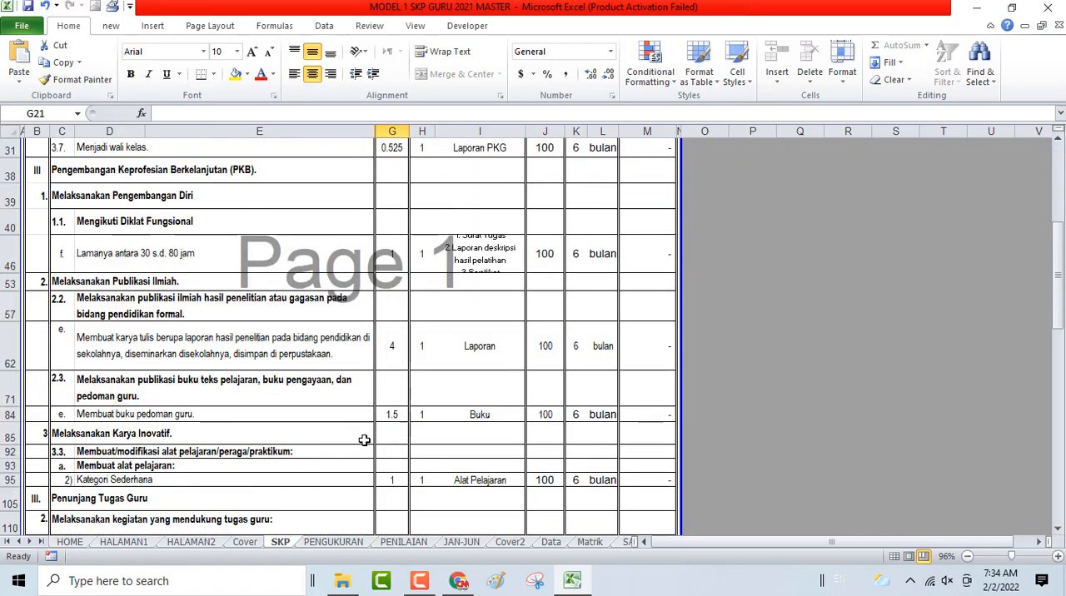
pyautogui.scroll(-2, 364, 441)
pyautogui.scroll(2, 341, 414)
pyautogui.scroll(3, 118, 269)
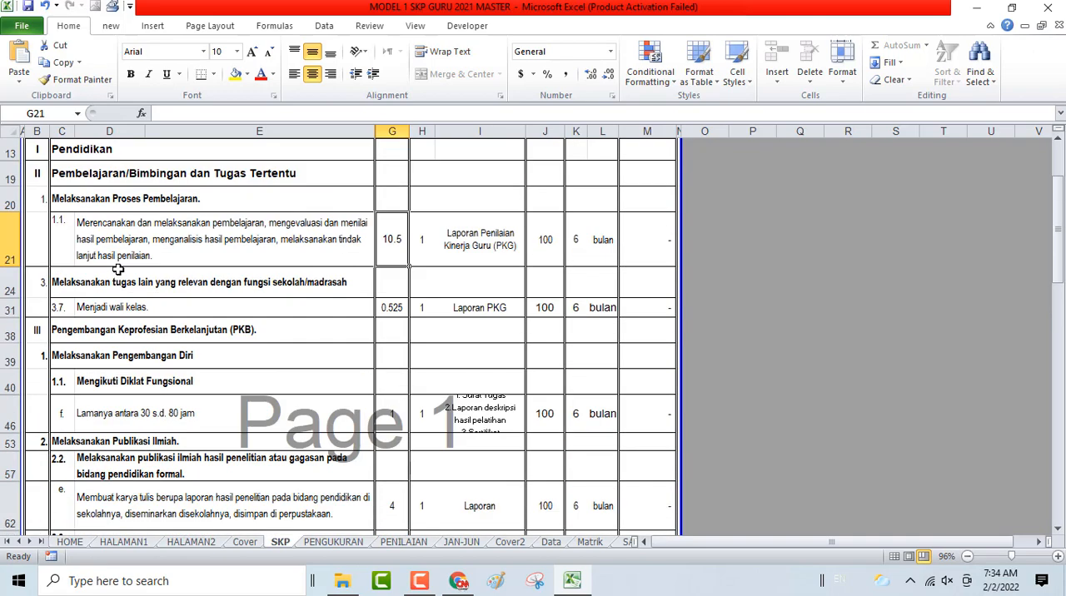
pyautogui.scroll(4, 118, 269)
pyautogui.scroll(-7, 118, 269)
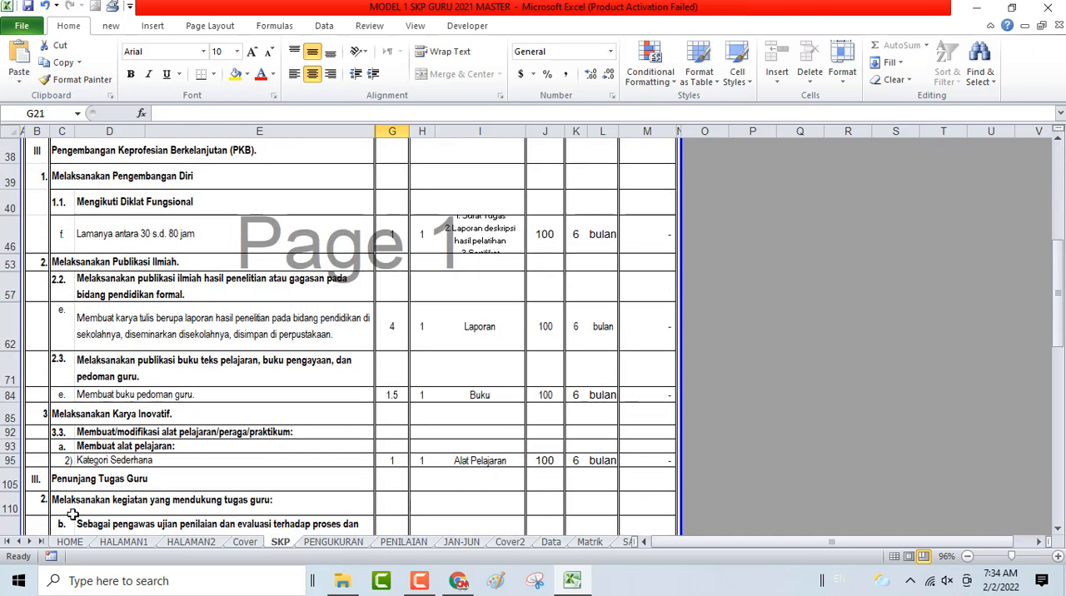
pyautogui.click(35, 480)
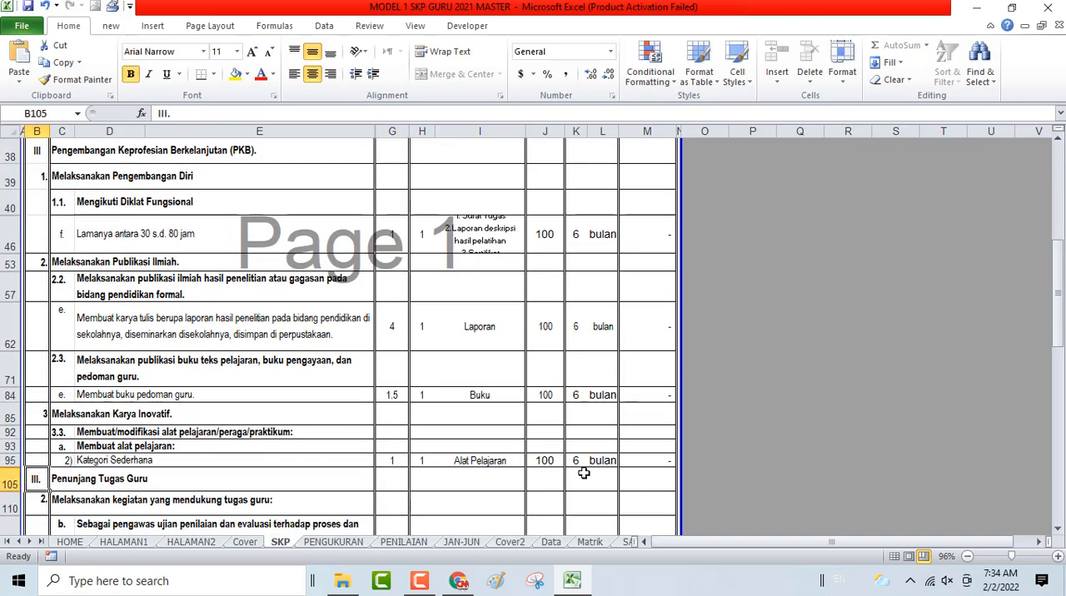
pyautogui.write('IV')
pyautogui.press('Return')
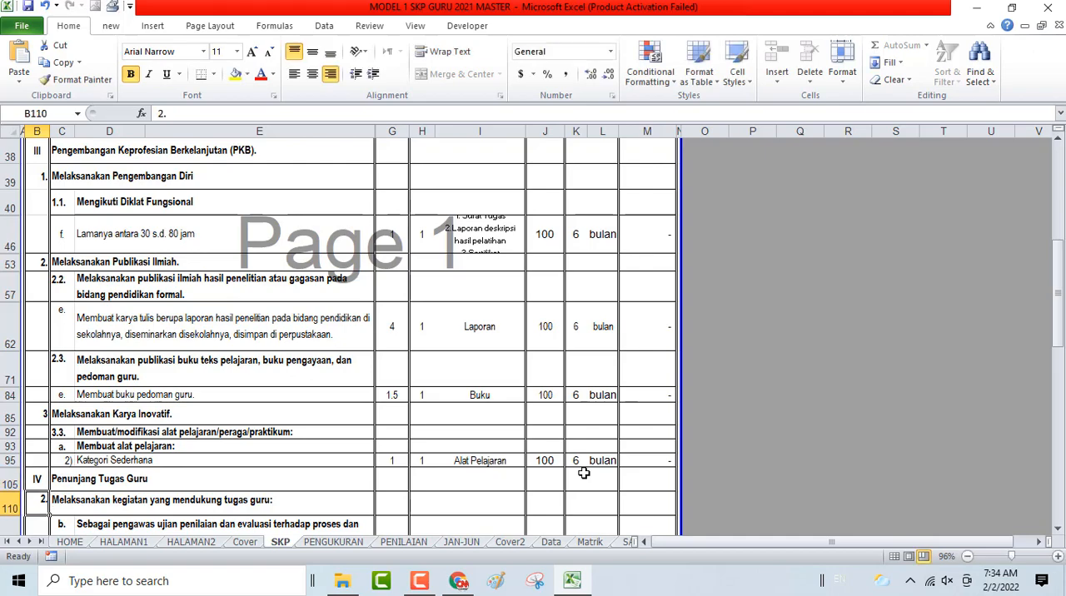
# - Unhide all hidden rows within rows 13 to 31, look over the listed activities, and undo the unhiding
pyautogui.scroll(4, 554, 423)
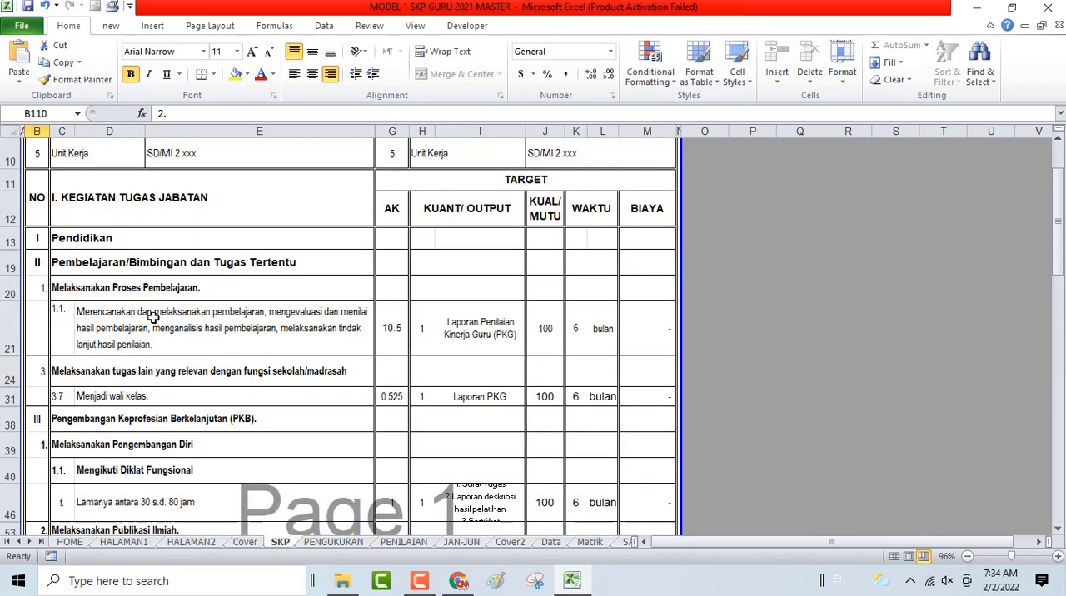
pyautogui.moveTo(3, 238); pyautogui.dragTo(4, 400)
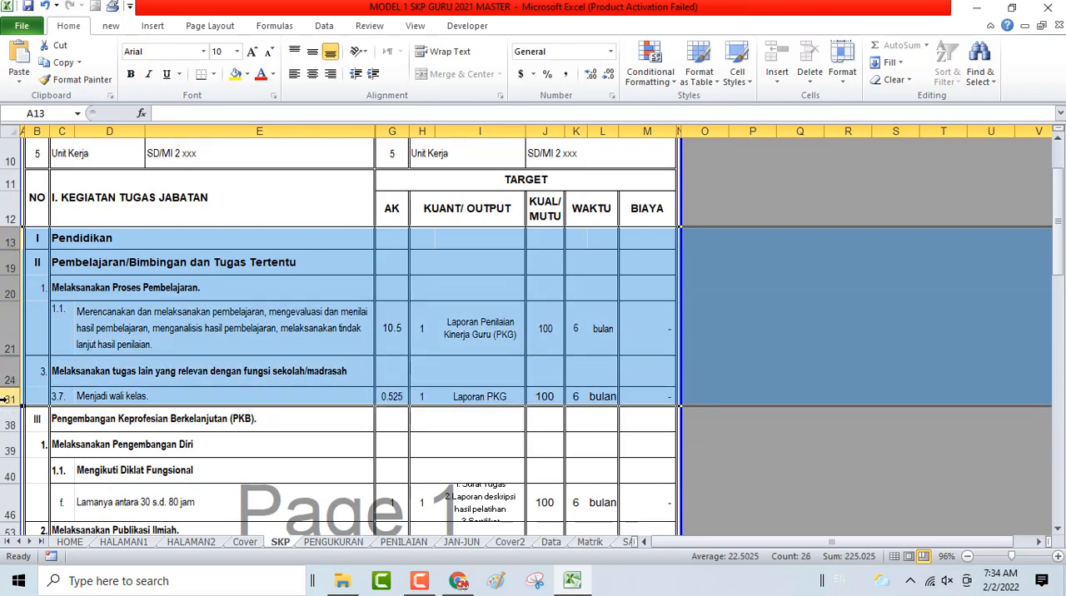
pyautogui.rightClick(104, 279)
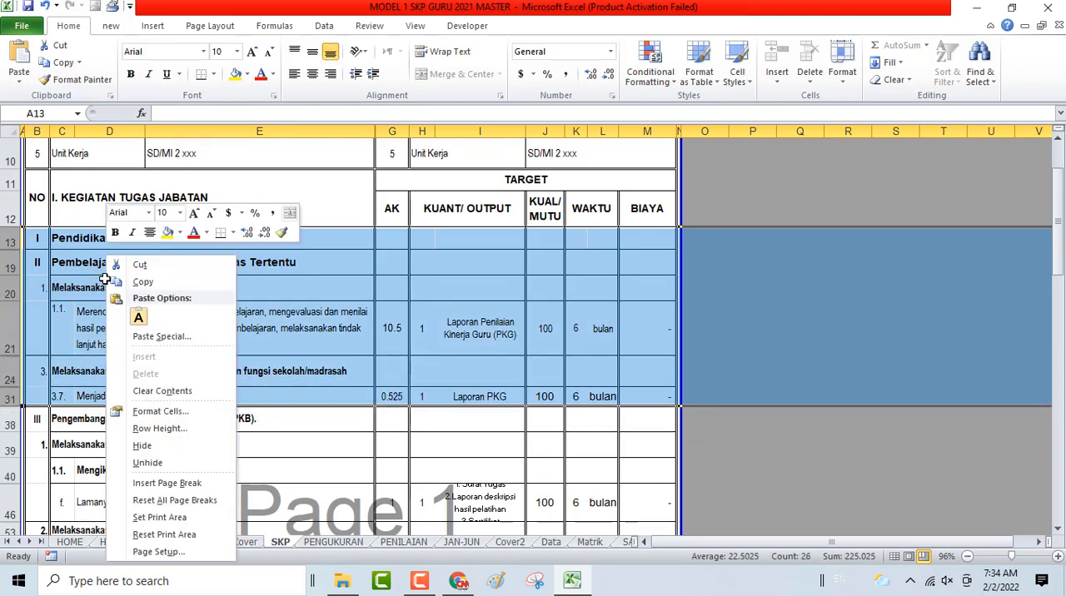
pyautogui.click(142, 464)
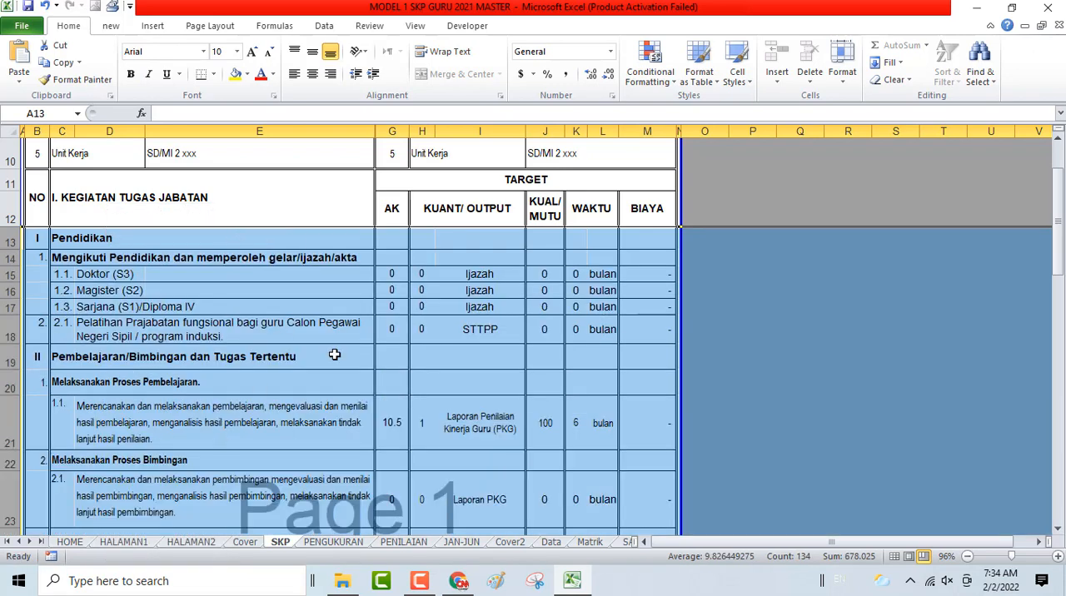
pyautogui.scroll(-3, 214, 367)
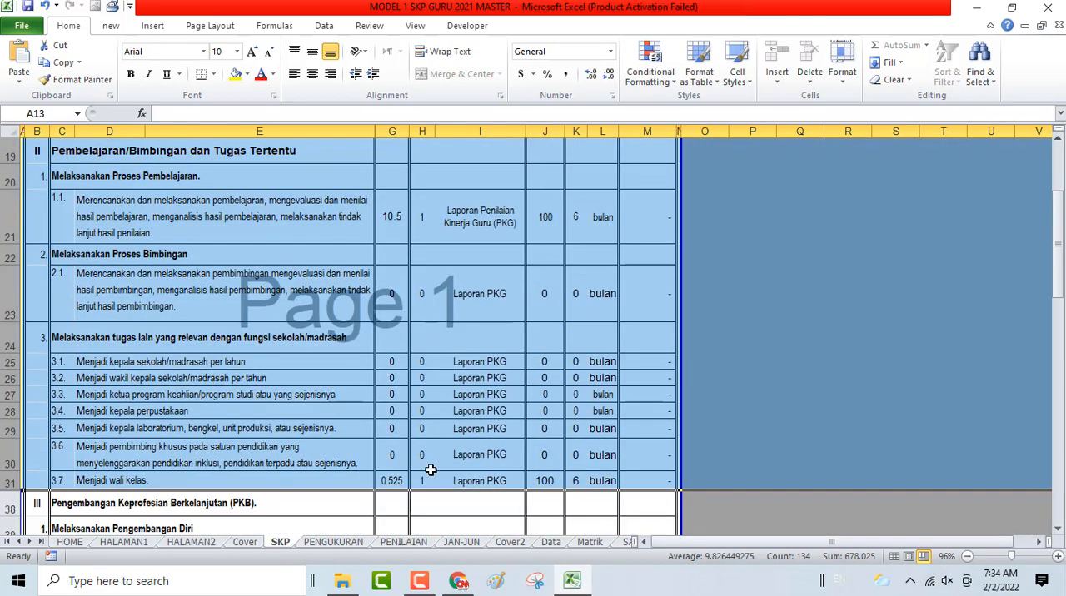
pyautogui.rightClick(277, 380)
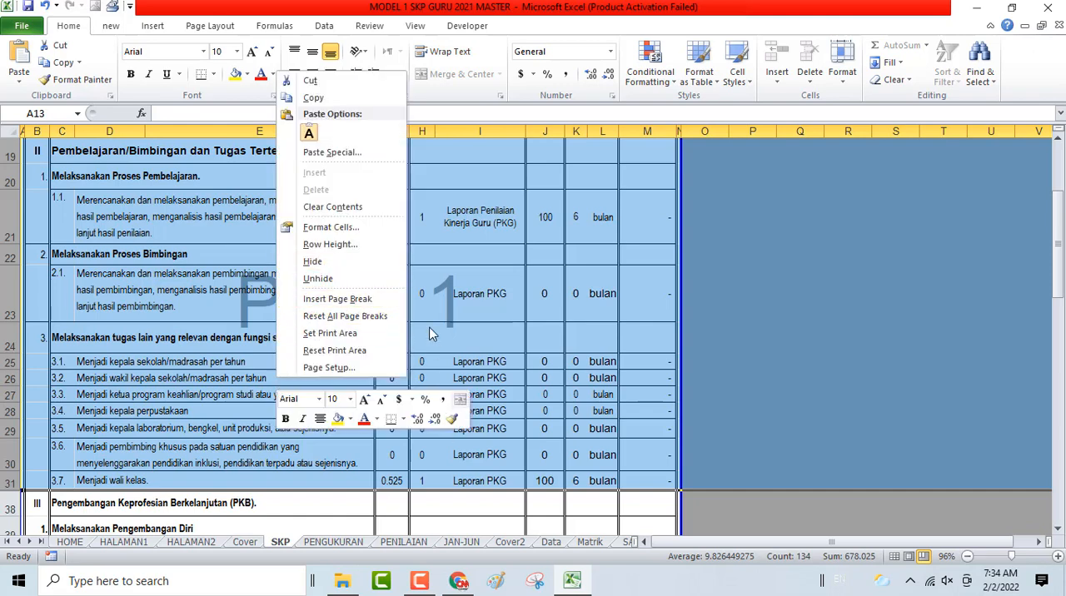
pyautogui.click(429, 327)
pyautogui.scroll(3, 429, 328)
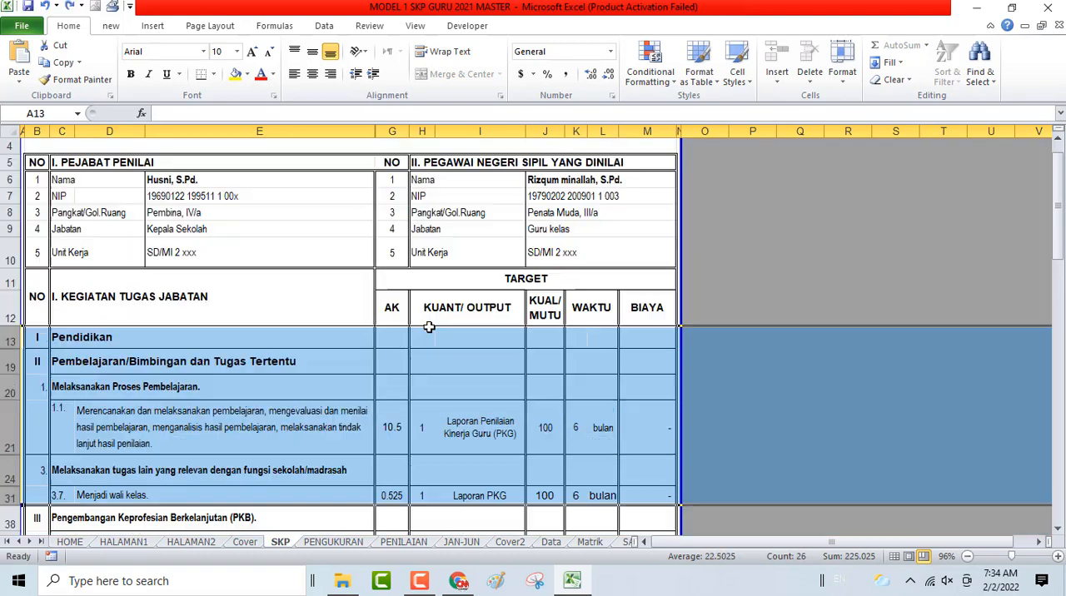
pyautogui.scroll(-3, 434, 363)
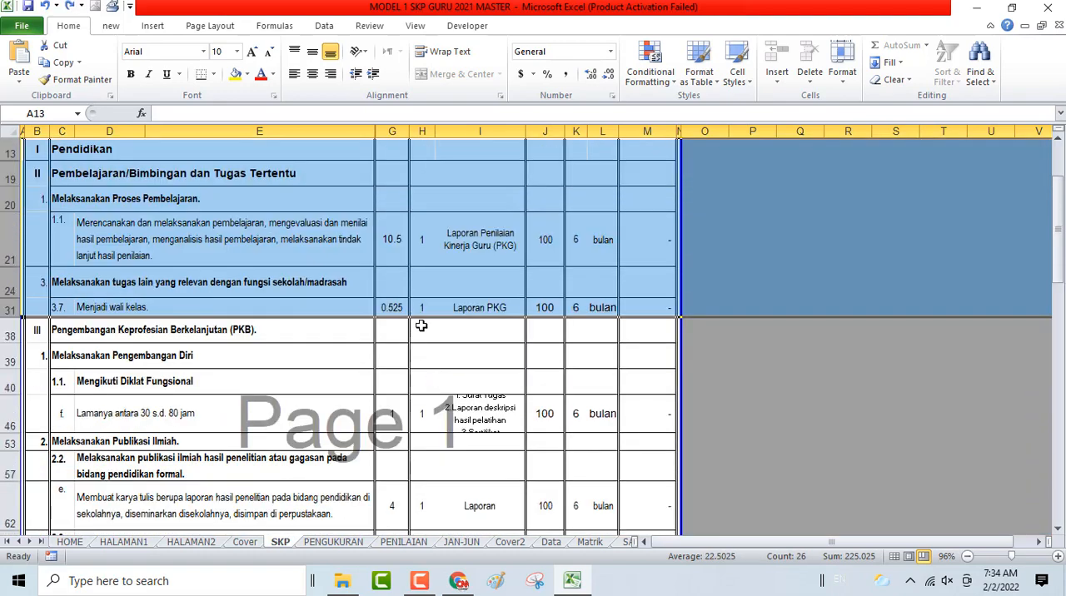
pyautogui.click(393, 306)
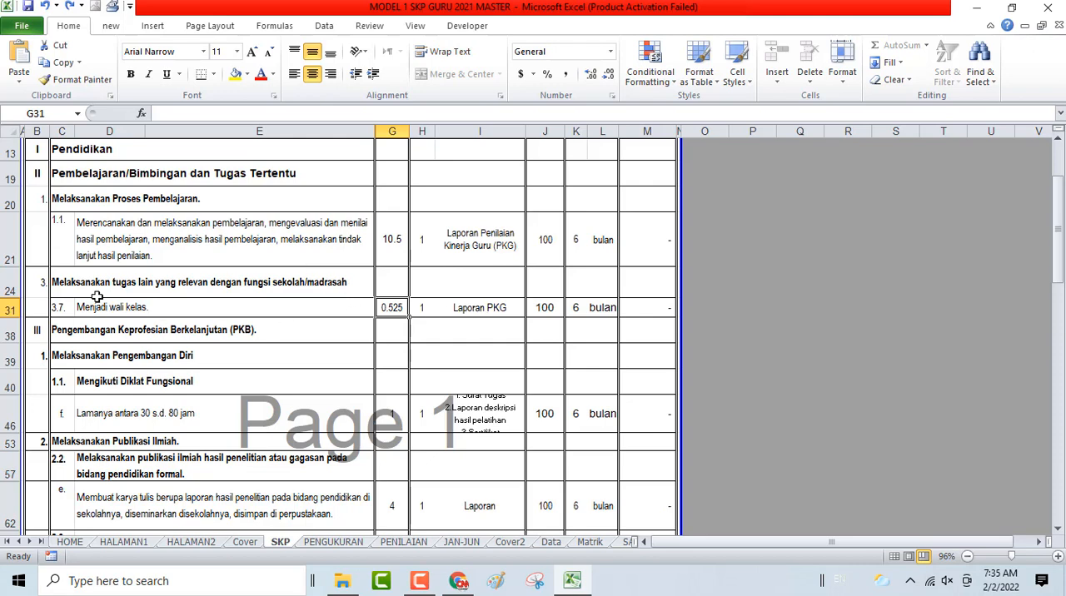
# - Unhide the rows between 24 and 31 containing additional duties 3.1 to 3.6
pyautogui.moveTo(44, 281); pyautogui.dragTo(646, 284)
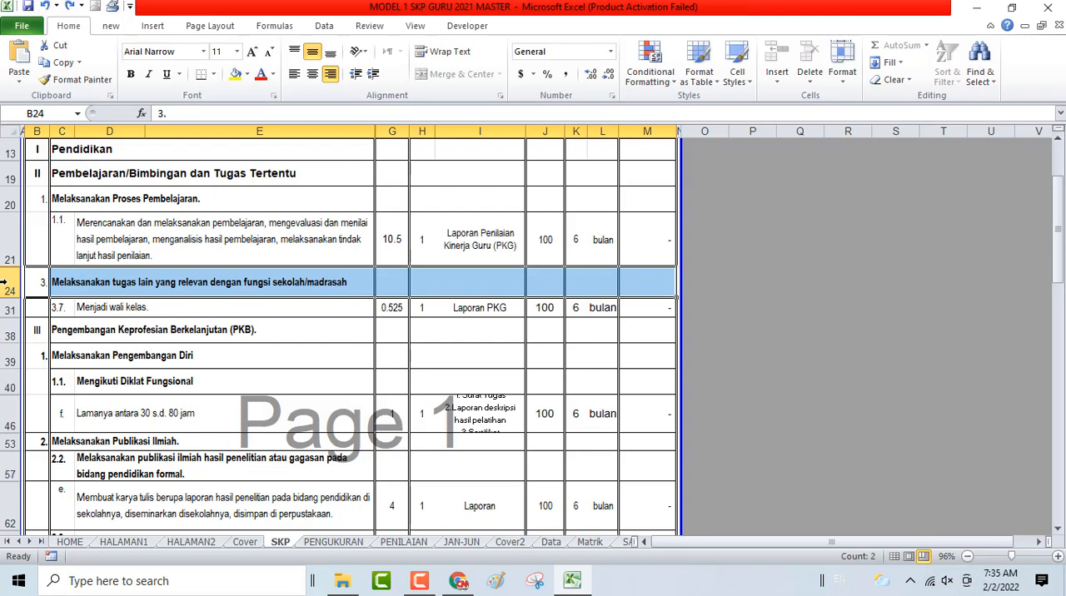
pyautogui.moveTo(4, 286); pyautogui.dragTo(7, 308)
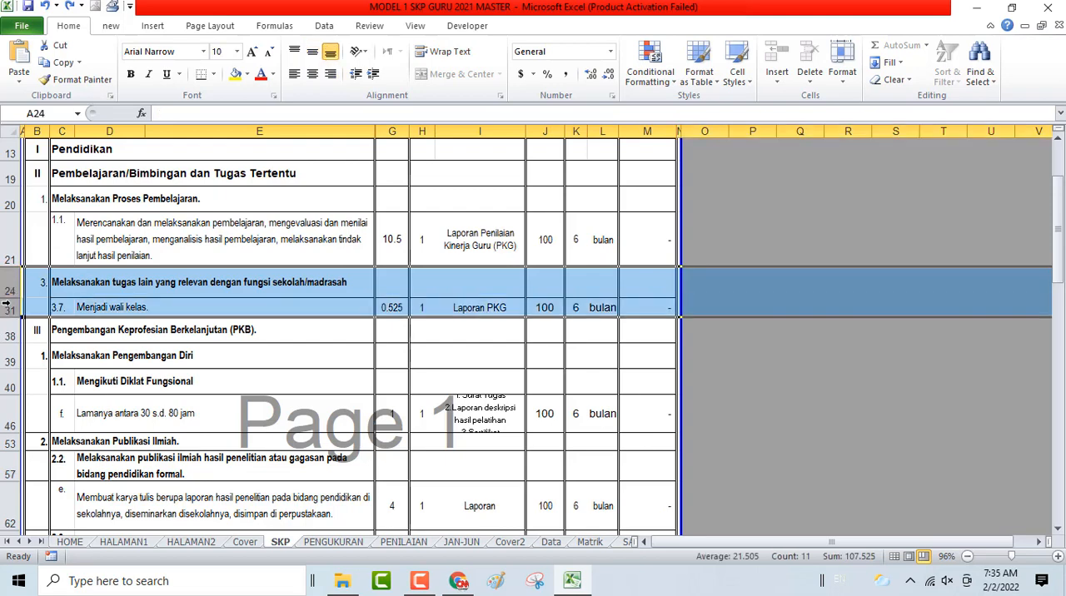
pyautogui.rightClick(192, 285)
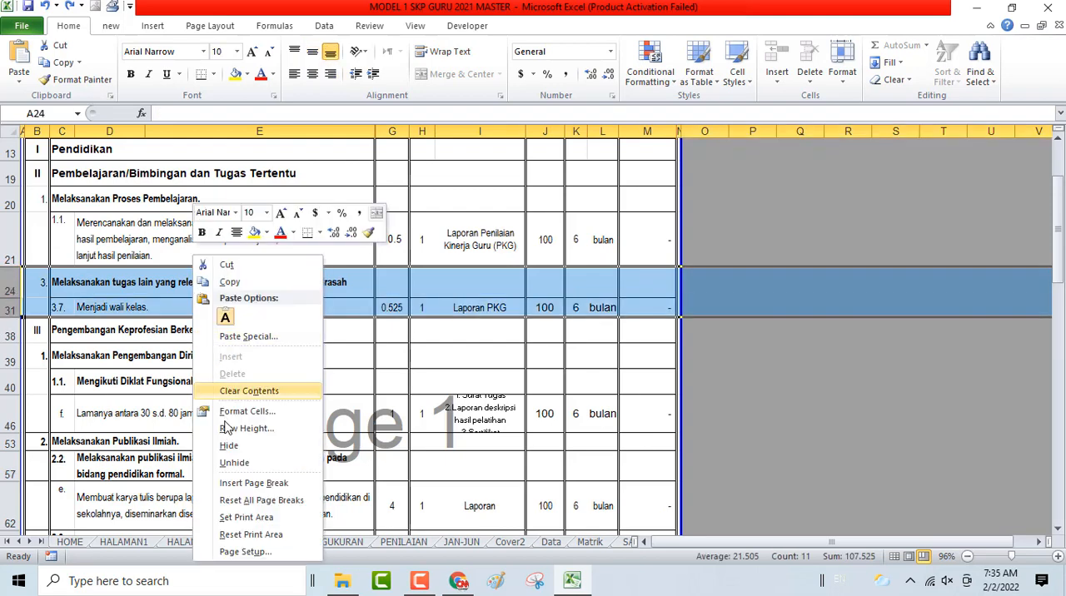
pyautogui.click(234, 464)
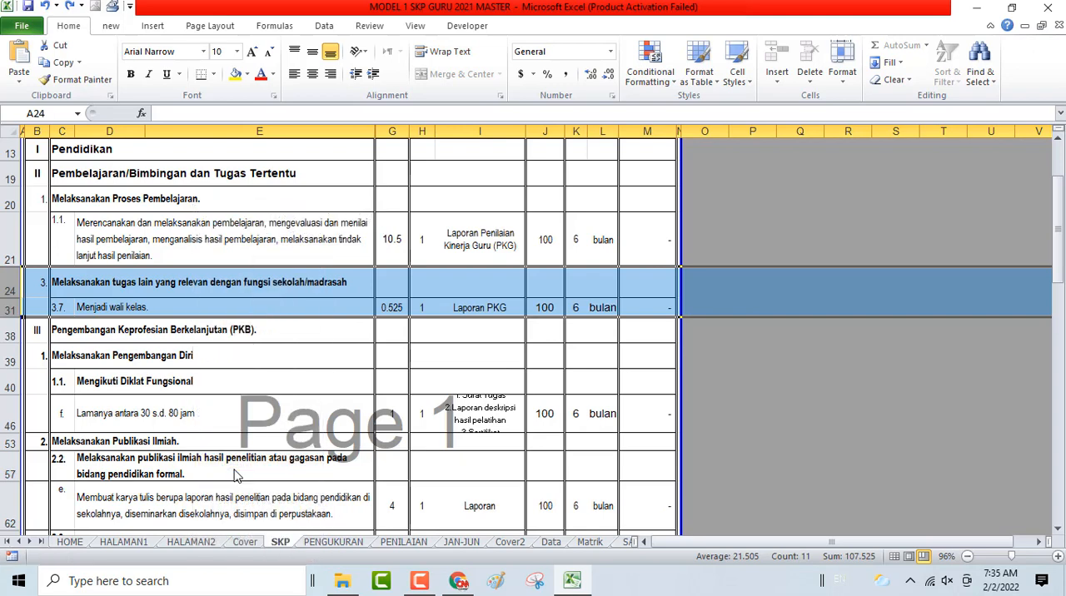
pyautogui.click(267, 377)
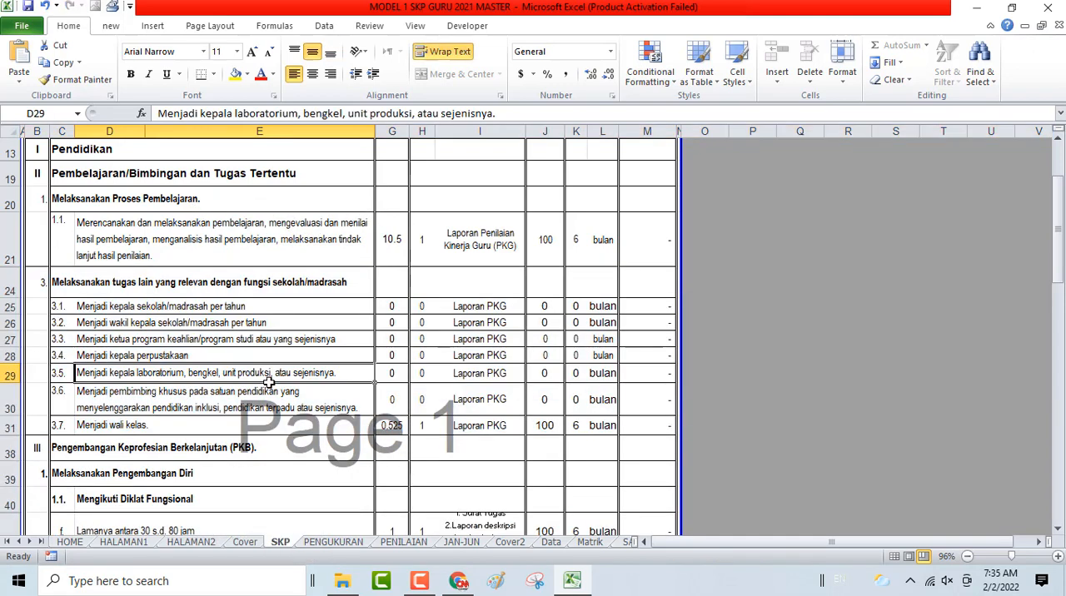
# - Hide rows 25 to 30, leaving only Menjadi wali kelas under the additional school duties
pyautogui.moveTo(10, 306); pyautogui.dragTo(54, 406)
pyautogui.rightClick(145, 326)
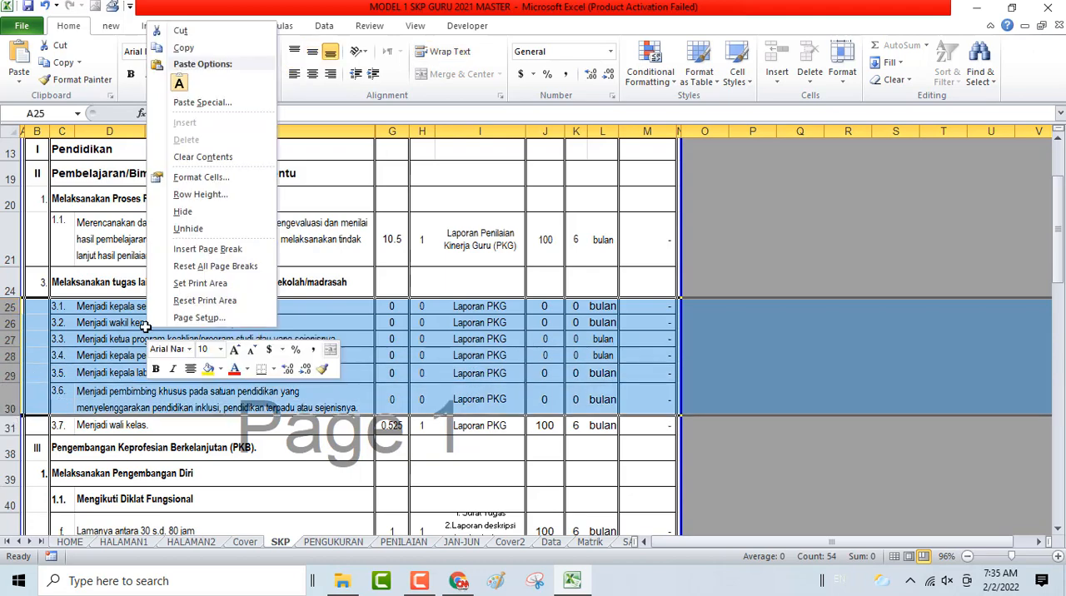
pyautogui.click(208, 220)
# - Examine the rest of the SKP form down to the signature block's place and date line, and return to its beginning
pyautogui.scroll(-6, 452, 281)
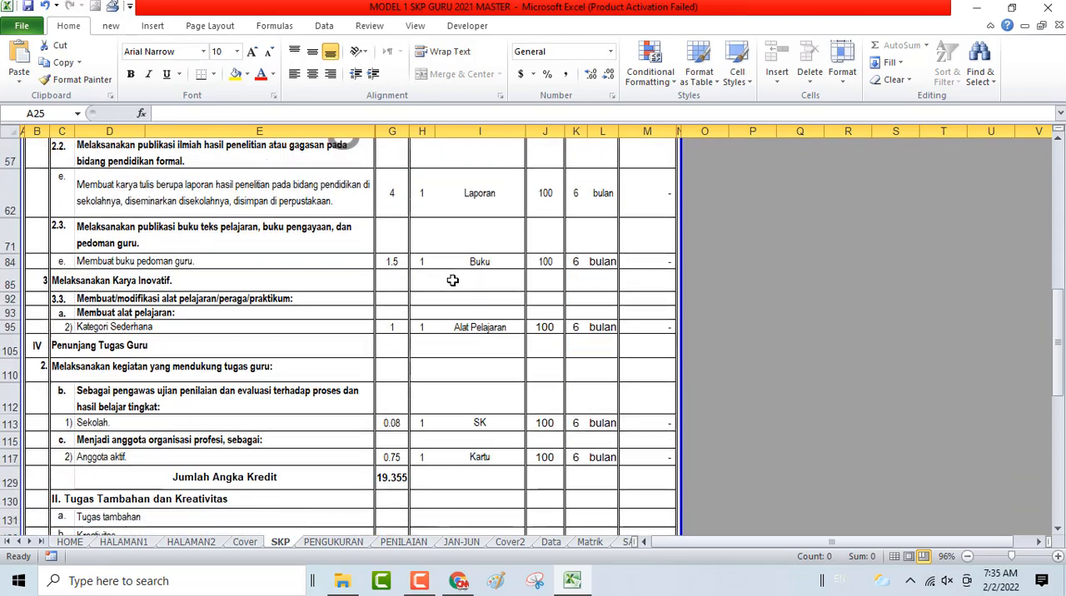
pyautogui.scroll(-3, 452, 281)
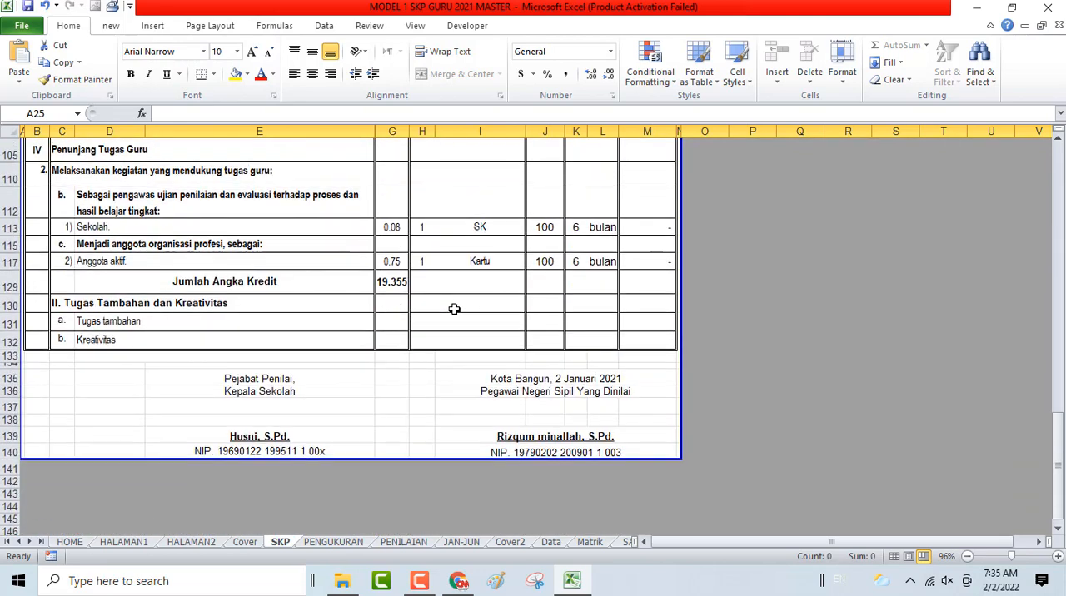
pyautogui.click(555, 379)
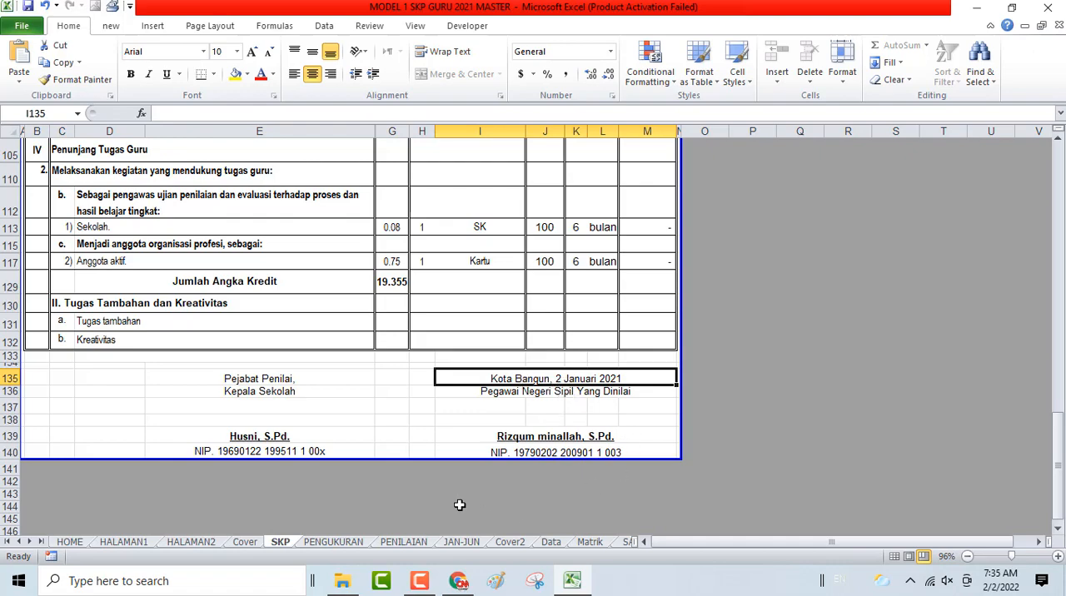
pyautogui.scroll(5, 474, 430)
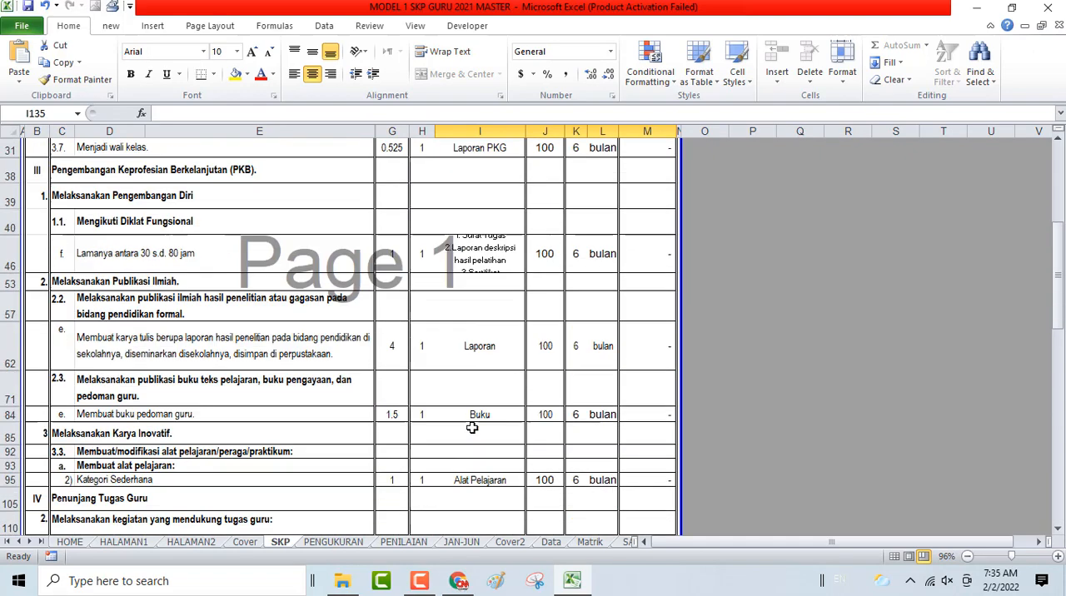
pyautogui.scroll(5, 473, 428)
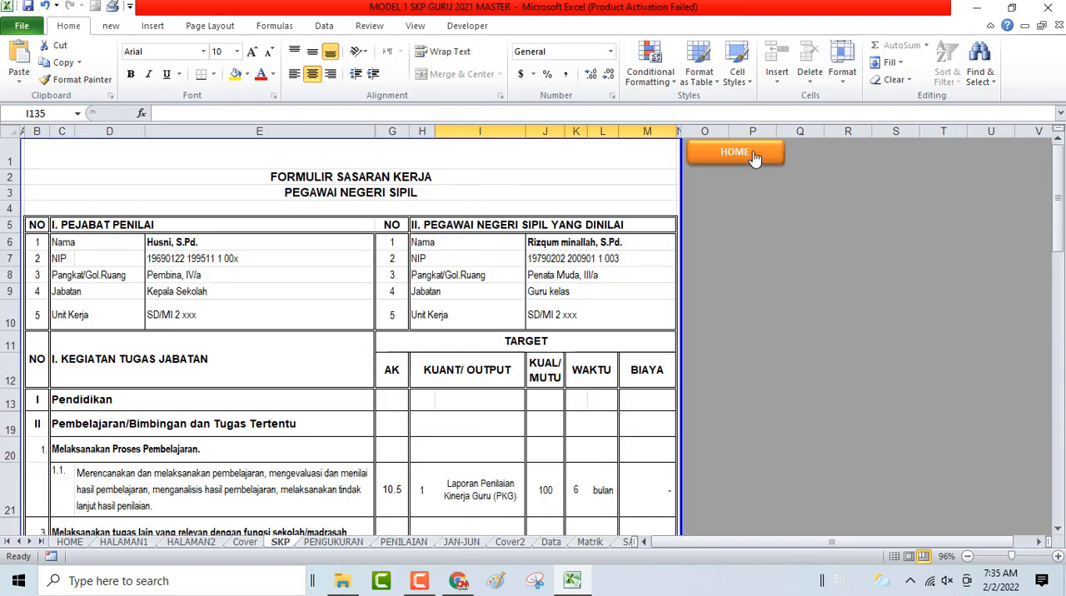
# - Open PENGUKURAN SKP JAN-JUN from the home sheet and inspect the Jumlah Angka Kredit formulas in G123 and N123
pyautogui.click(754, 157)
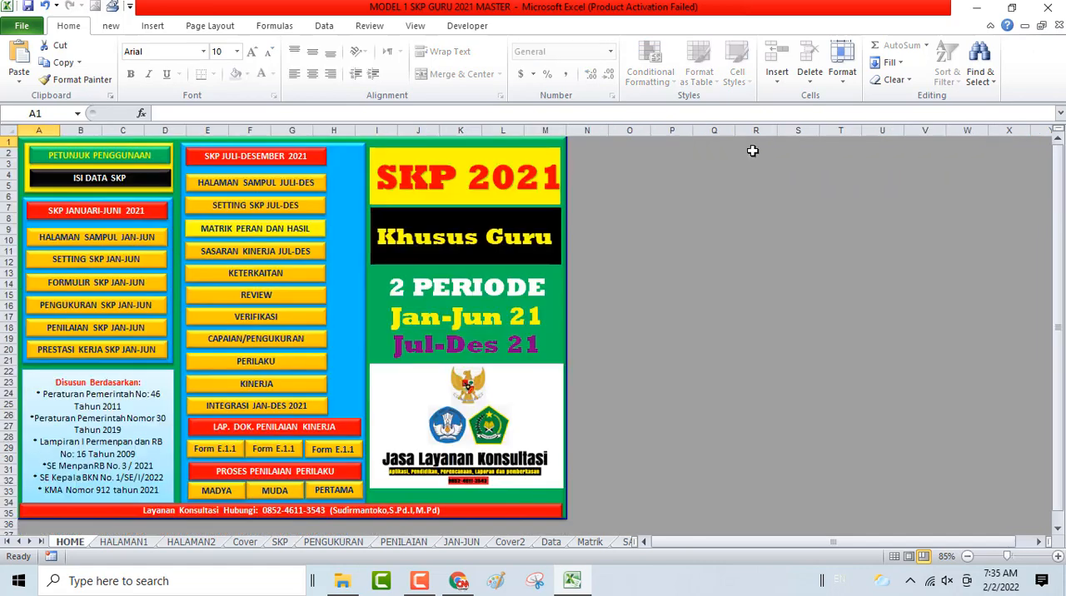
pyautogui.click(95, 305)
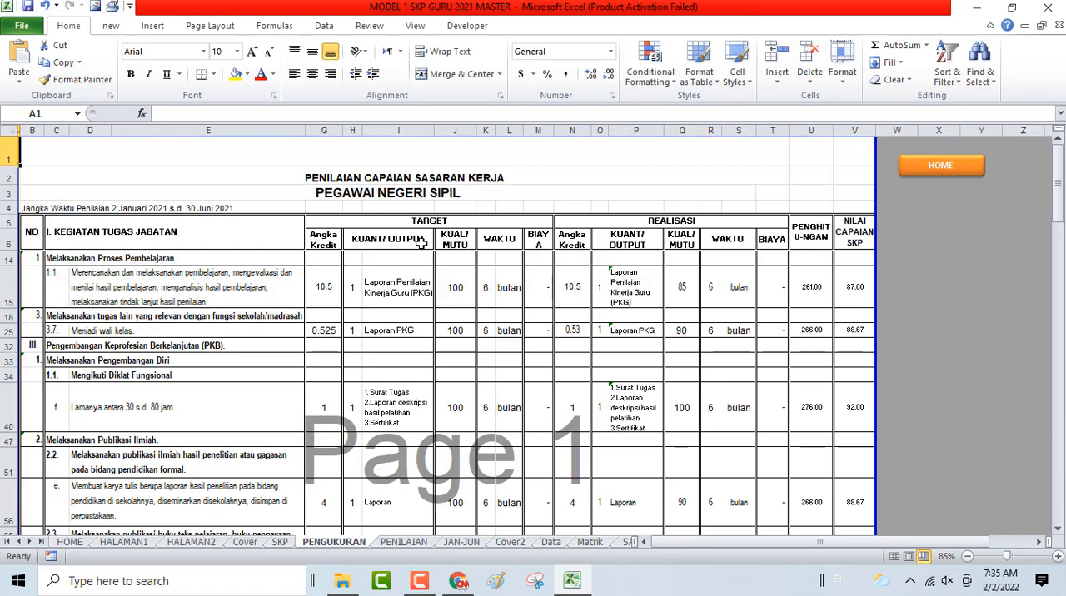
pyautogui.scroll(-12, 638, 238)
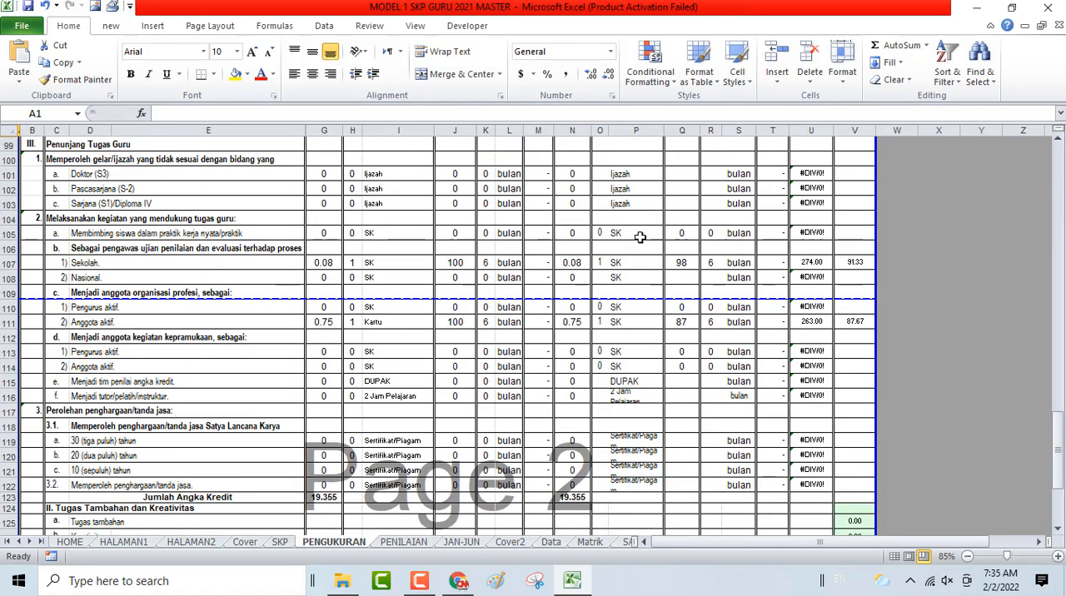
pyautogui.scroll(-5, 638, 237)
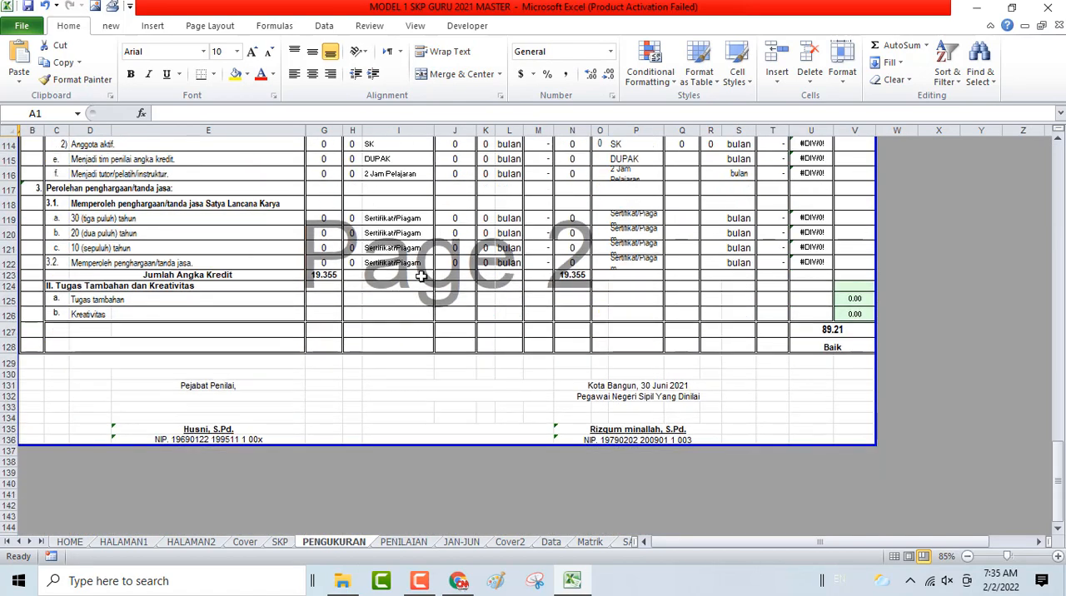
pyautogui.click(329, 279)
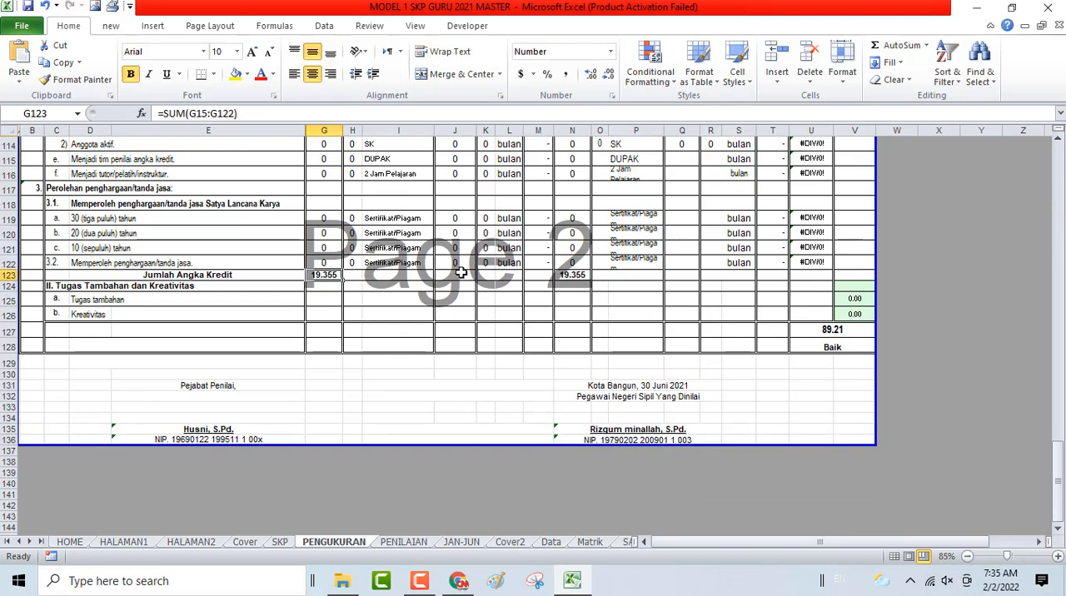
pyautogui.click(575, 275)
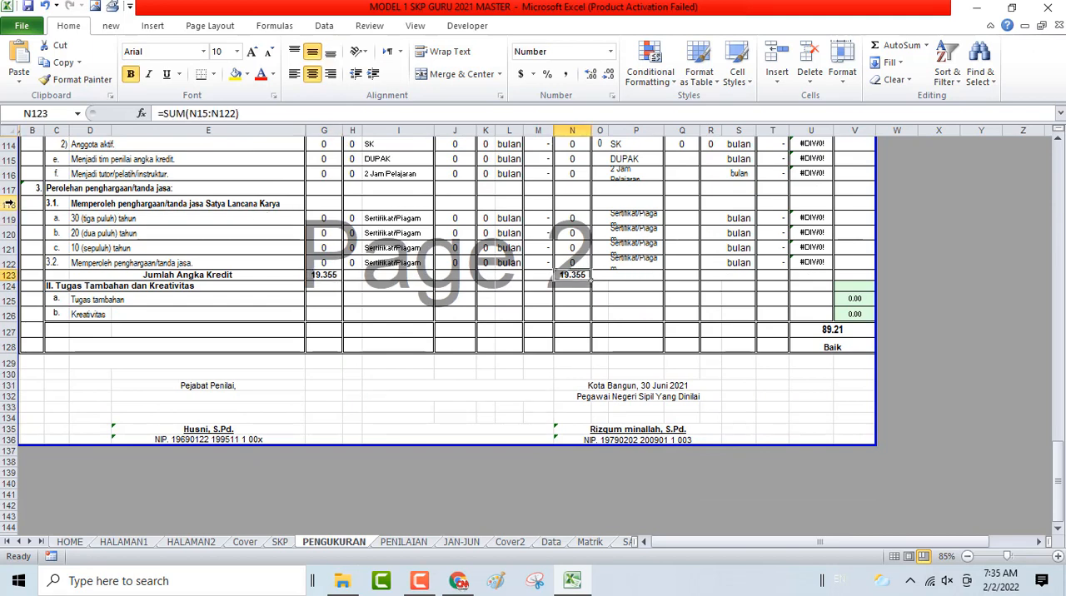
# - Hide rows 117 to 122 of the measurement sheet, covering the unused Perolehan penghargaan/tanda jasa section
pyautogui.moveTo(9, 203); pyautogui.dragTo(28, 257)
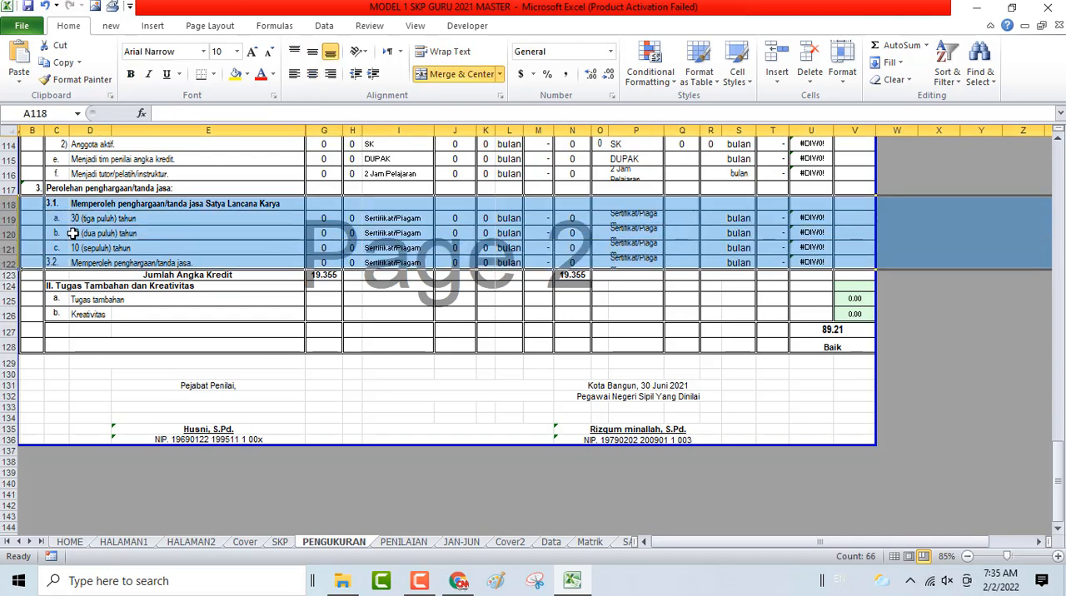
pyautogui.moveTo(8, 188); pyautogui.dragTo(35, 267)
pyautogui.rightClick(163, 239)
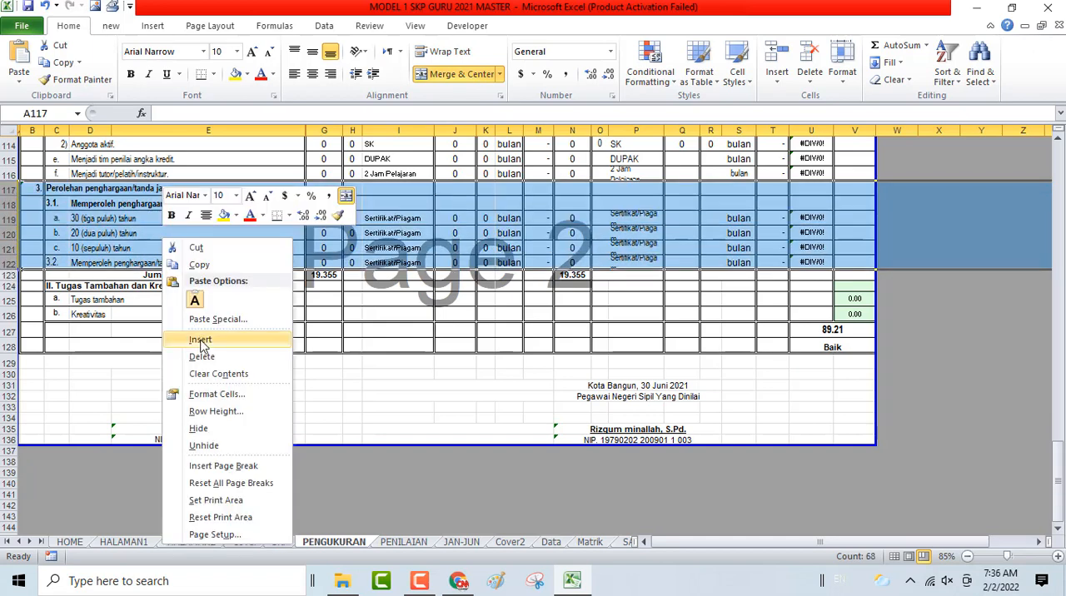
pyautogui.click(221, 432)
# - Hide rows 112 to 116, covering the unused kegiatan kepramukaan, tim penilai angka kredit and tutor/pelatih/instruktur activities
pyautogui.scroll(1, 629, 281)
pyautogui.scroll(1, 629, 282)
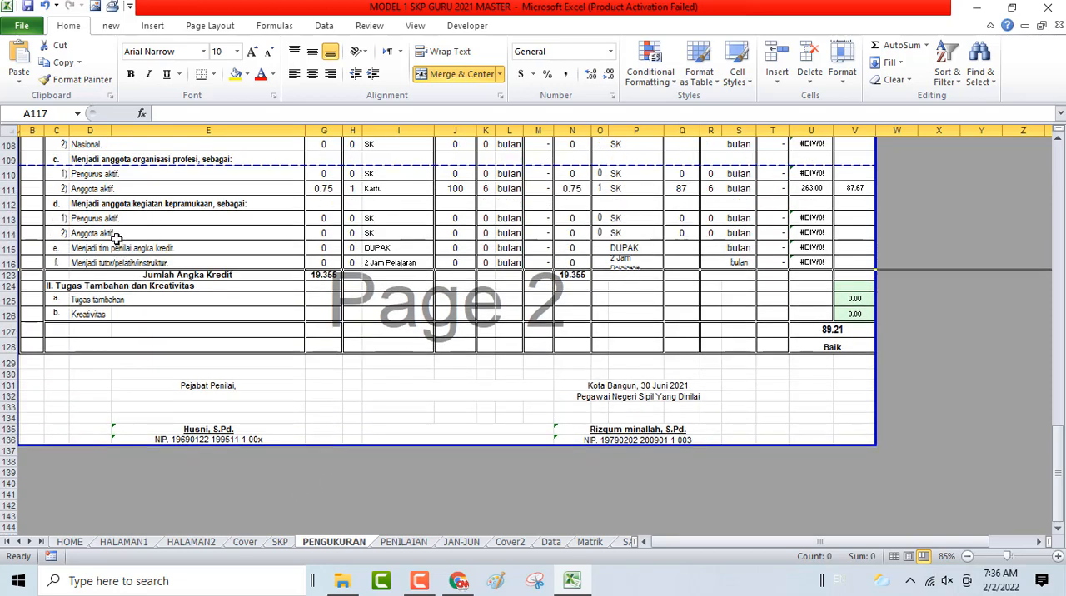
pyautogui.moveTo(6, 204); pyautogui.dragTo(7, 263)
pyautogui.rightClick(356, 237)
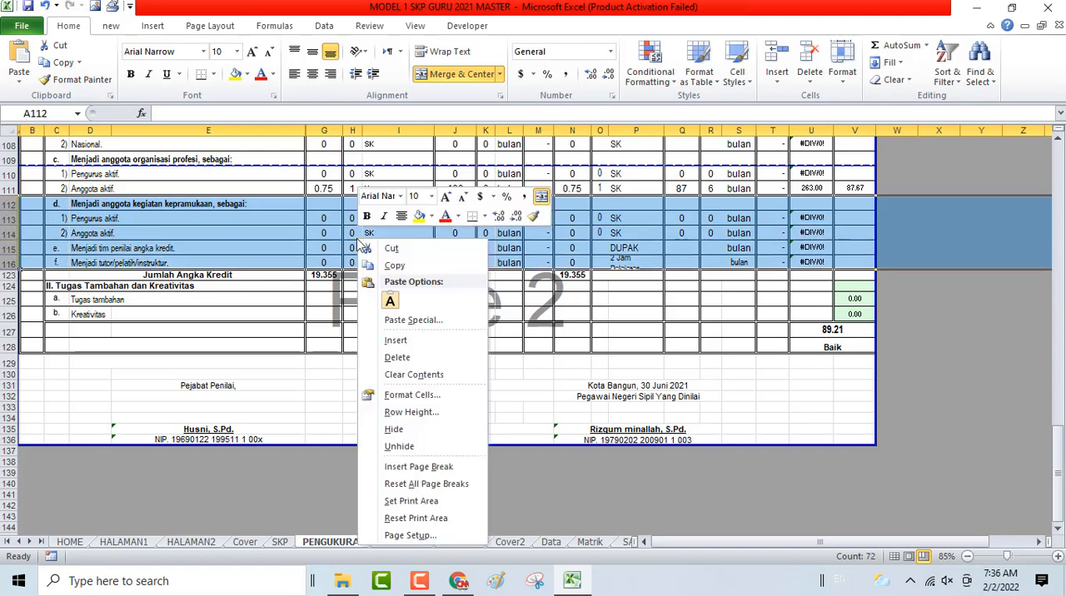
pyautogui.click(394, 428)
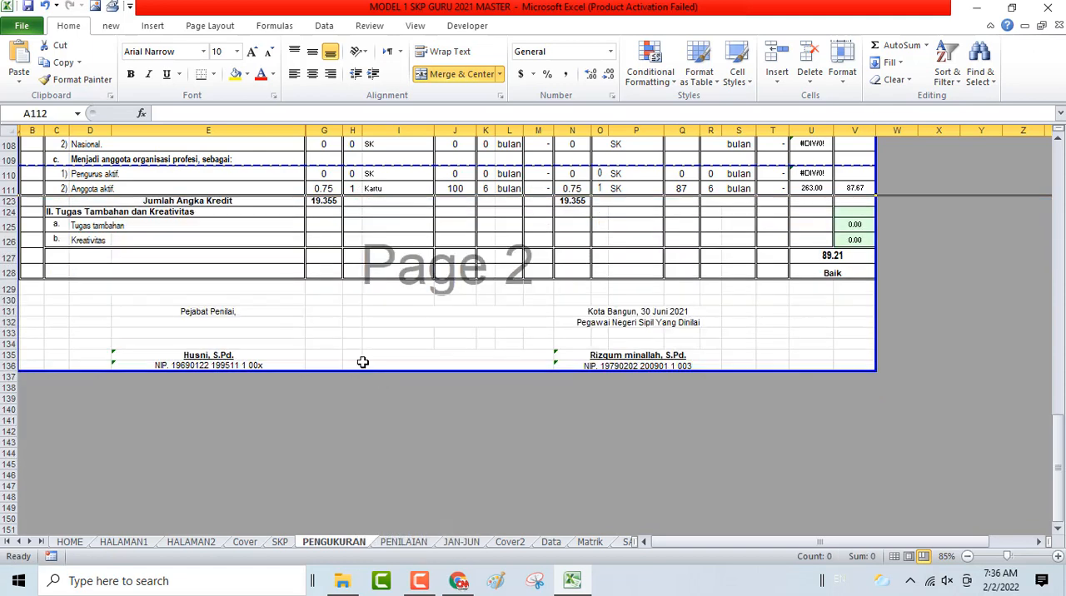
# - Hide row 110 (Pengurus aktif) under organisasi profesi and row 108 (Nasional) under pengawas ujian
pyautogui.rightClick(8, 173)
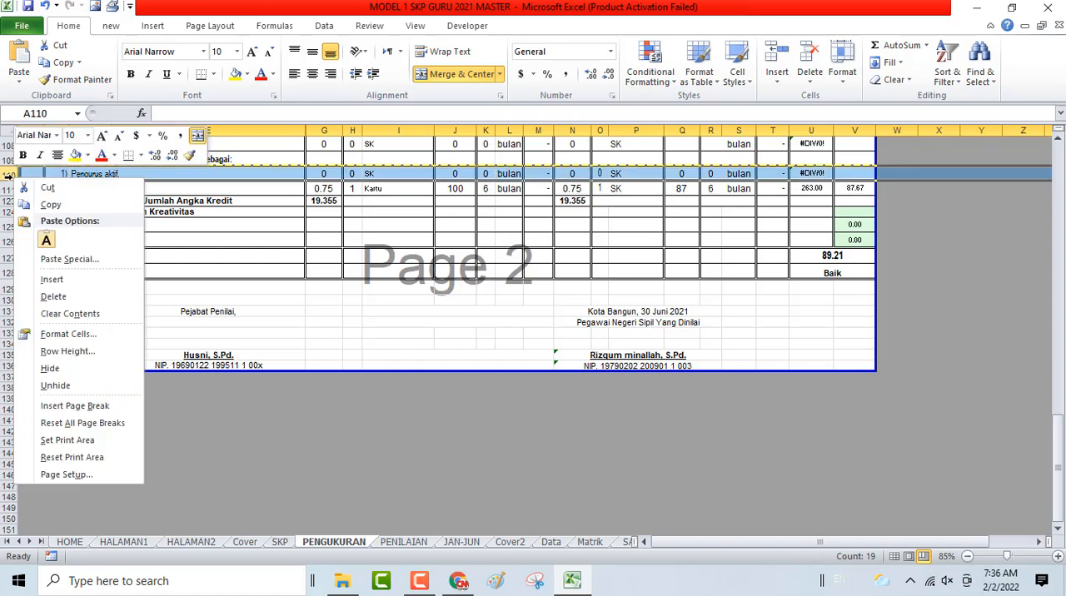
pyautogui.click(50, 368)
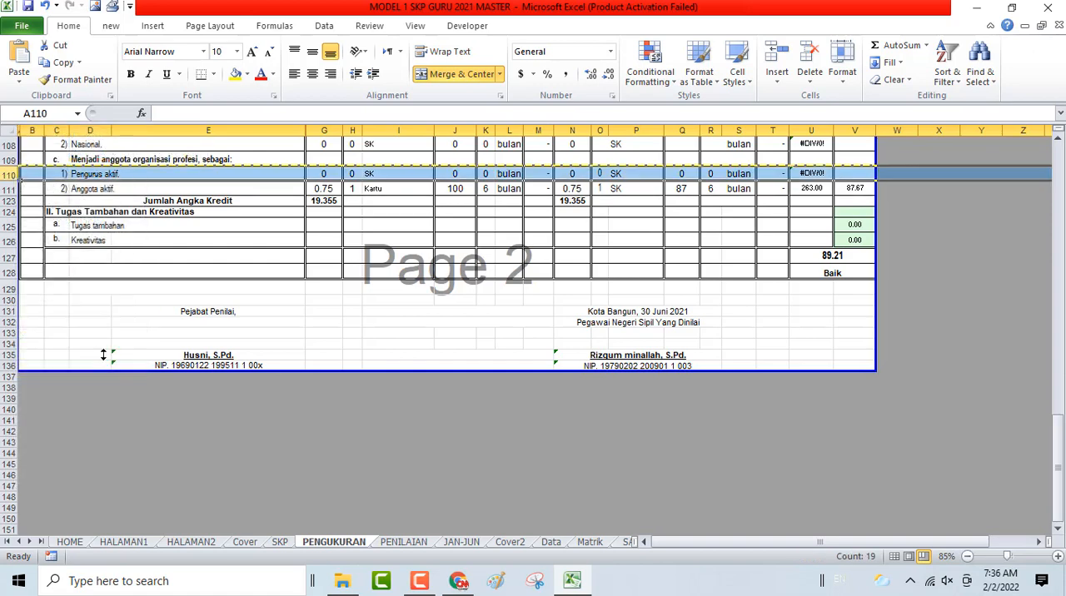
pyautogui.scroll(2, 517, 247)
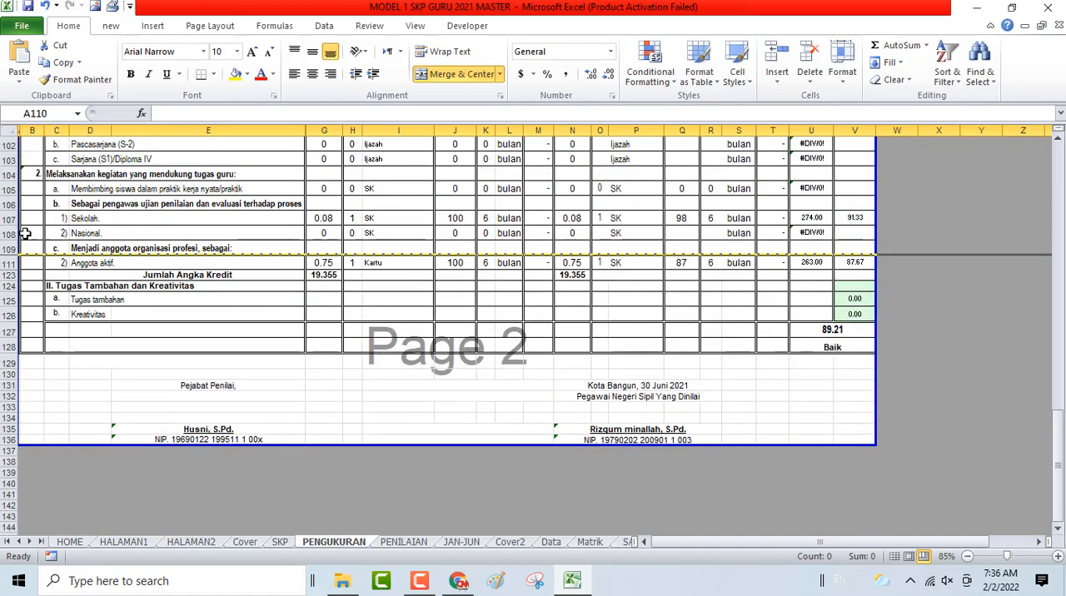
pyautogui.rightClick(11, 234)
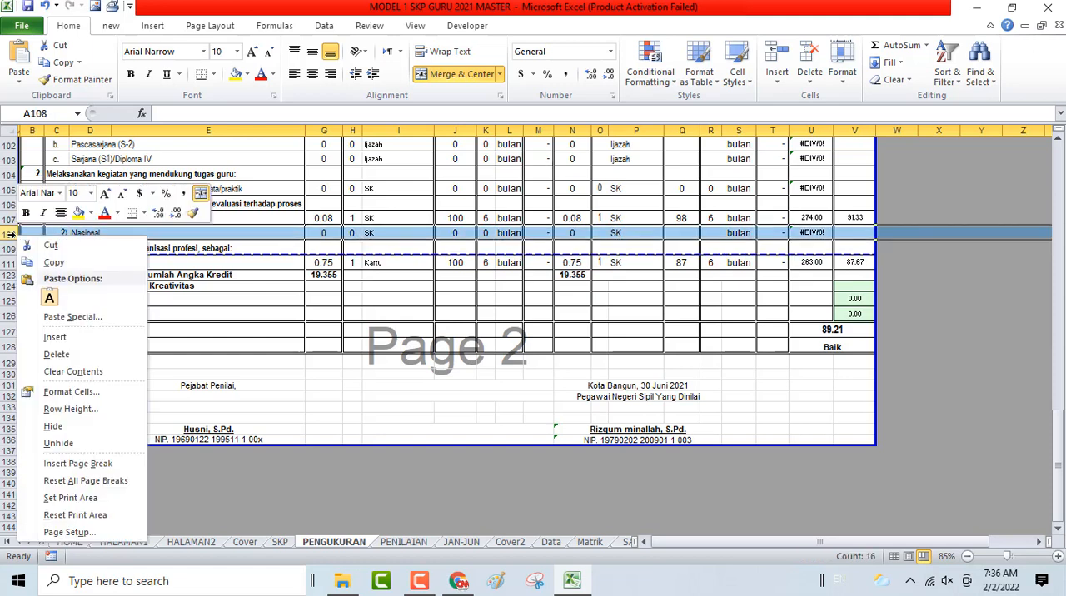
pyautogui.click(115, 429)
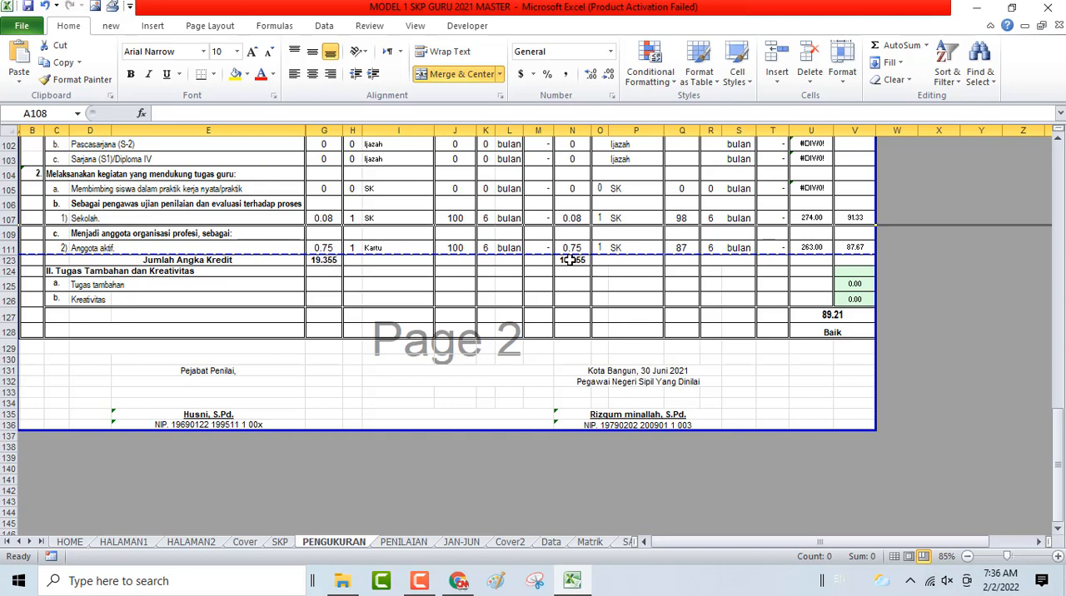
# - Hide row 105, the unused Membimbing siswa dalam praktik kerja nyata/praktik activity
pyautogui.scroll(5, 725, 294)
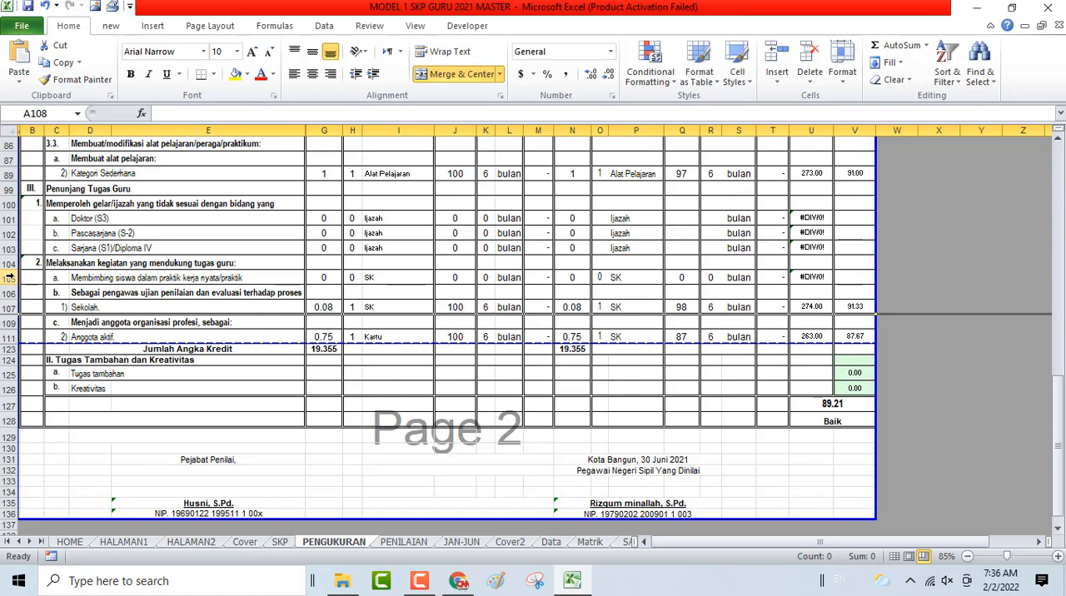
pyautogui.rightClick(9, 277)
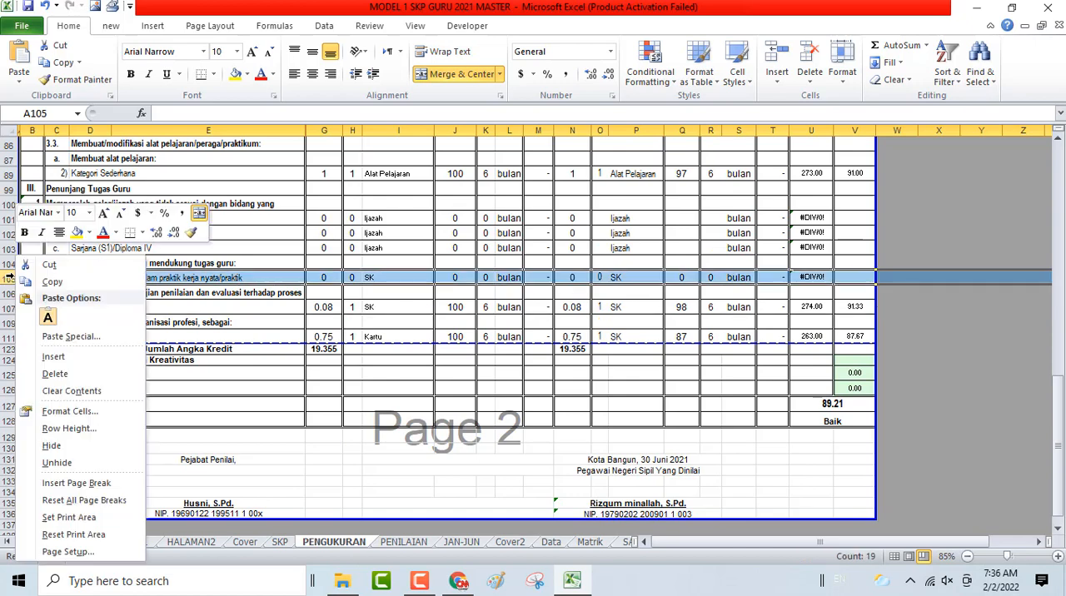
pyautogui.click(52, 446)
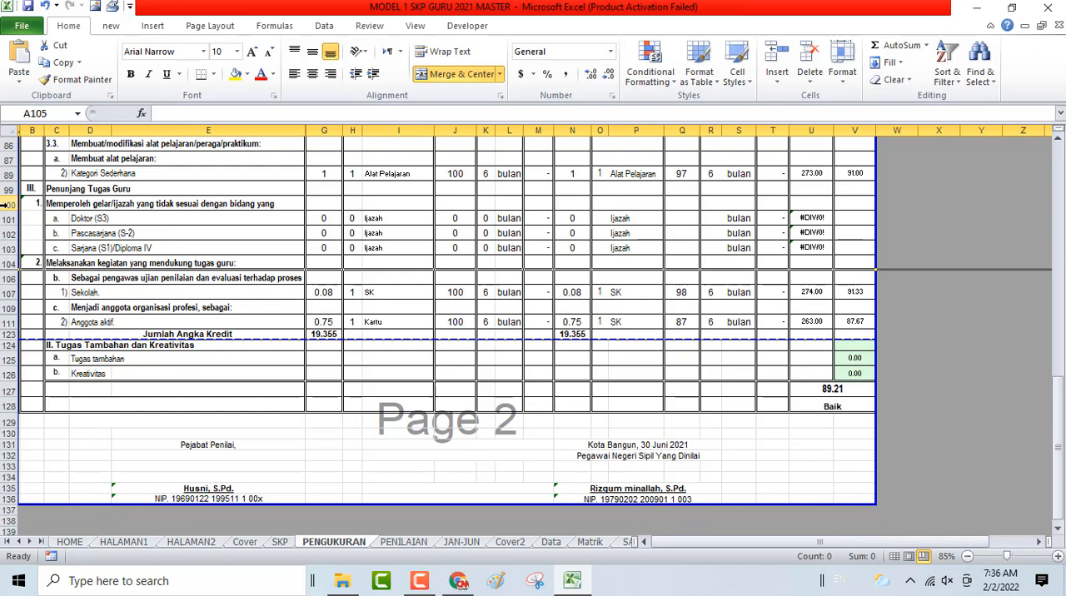
# - Enter 1 as the realised quantity of the Sarjana (S1)/Diploma IV row in O103
pyautogui.moveTo(5, 204); pyautogui.dragTo(10, 250)
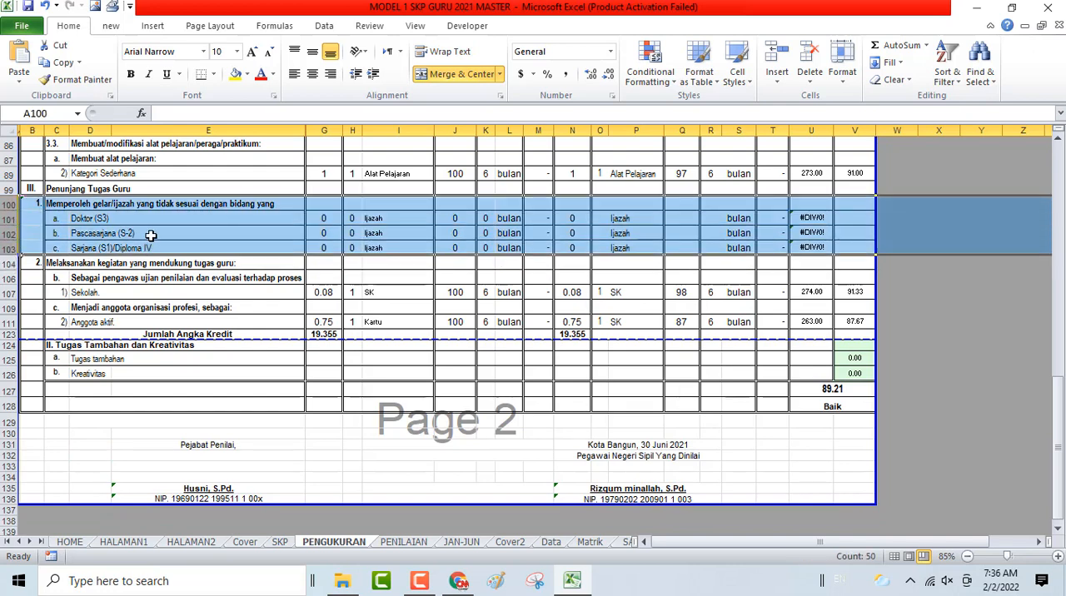
pyautogui.click(602, 247)
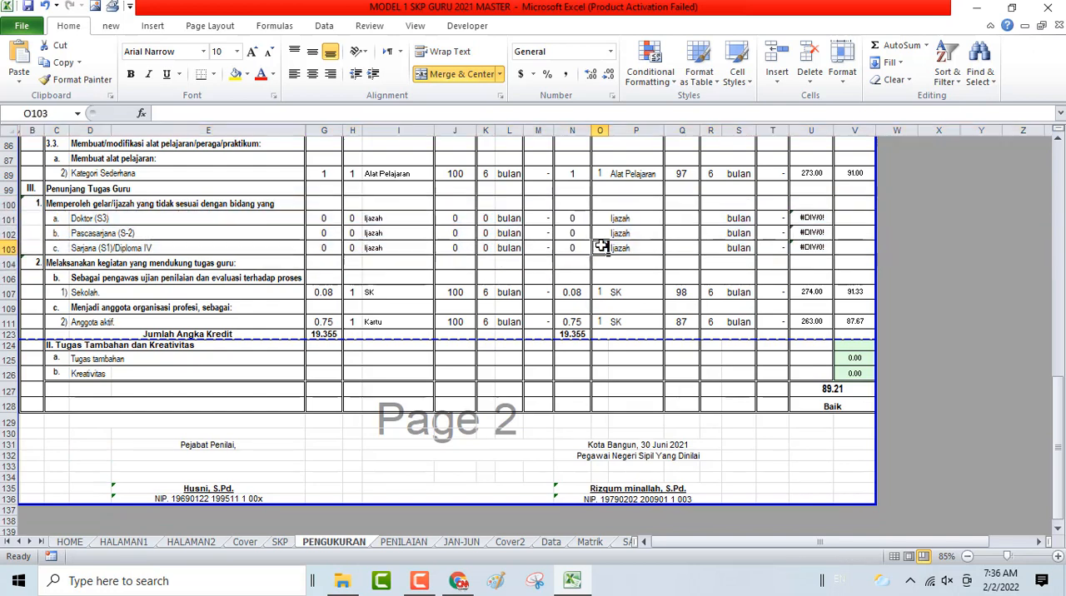
pyautogui.write('1')
pyautogui.click(614, 232)
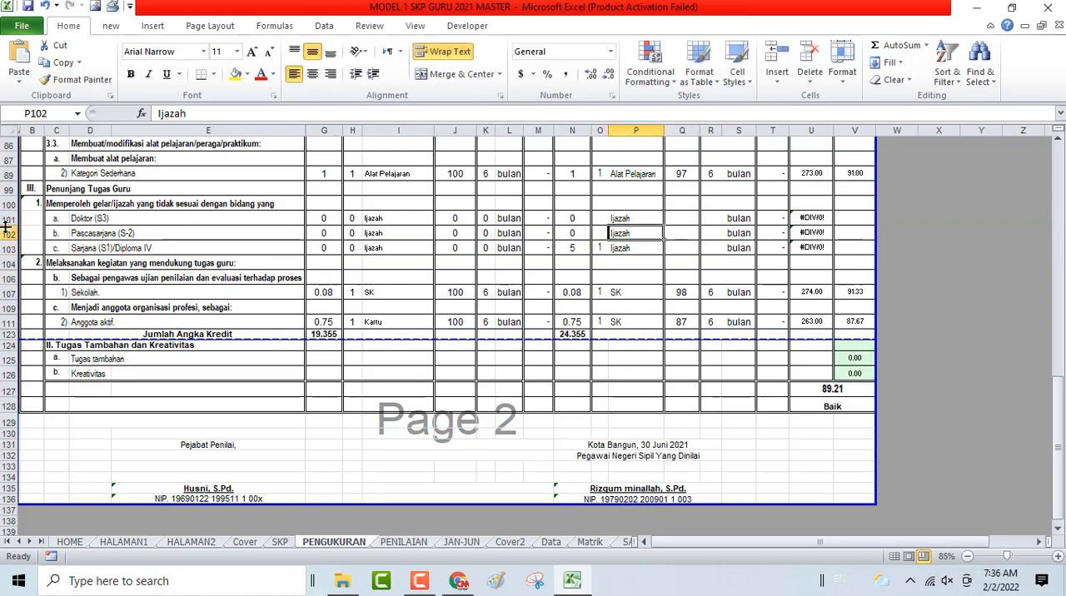
# - Hide rows 101 to 103, the Doktor, Pascasarjana and Sarjana entries
pyautogui.moveTo(5, 219); pyautogui.dragTo(5, 247)
pyautogui.rightClick(61, 237)
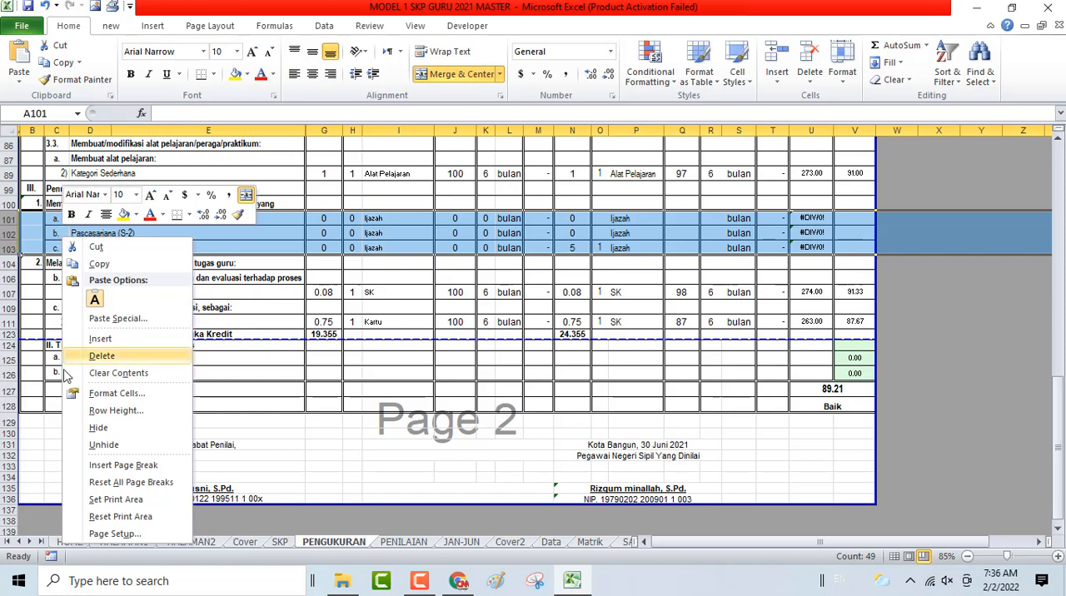
pyautogui.click(98, 427)
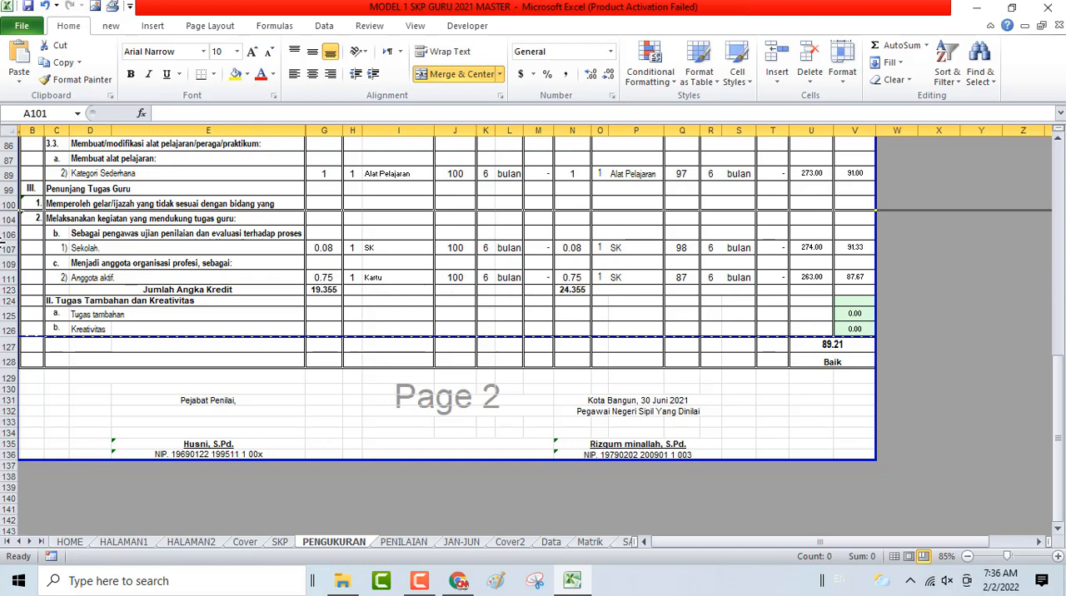
# - Unhide rows 101 to 103 between the Memperoleh gelar/ijazah and Melaksanakan kegiatan yang mendukung tugas guru headings
pyautogui.click(8, 204)
pyautogui.moveTo(8, 205); pyautogui.dragTo(9, 219)
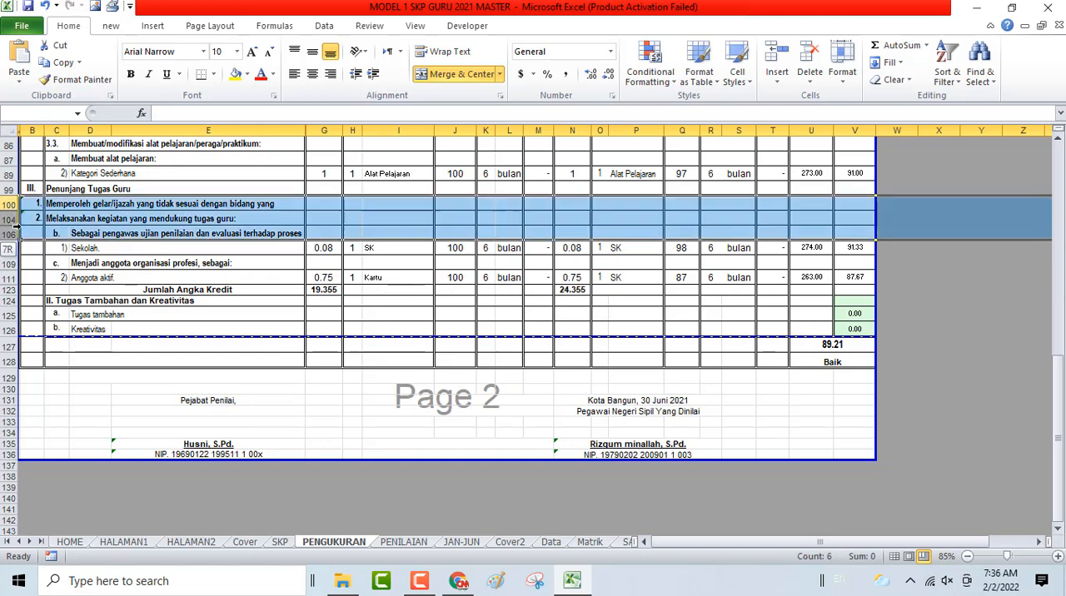
pyautogui.rightClick(102, 221)
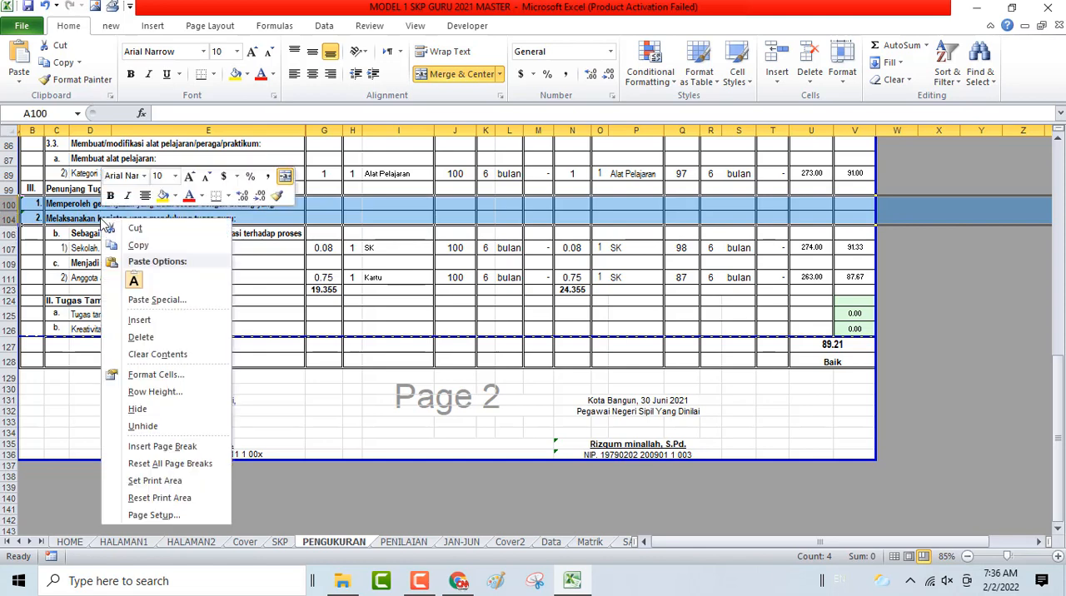
pyautogui.click(140, 426)
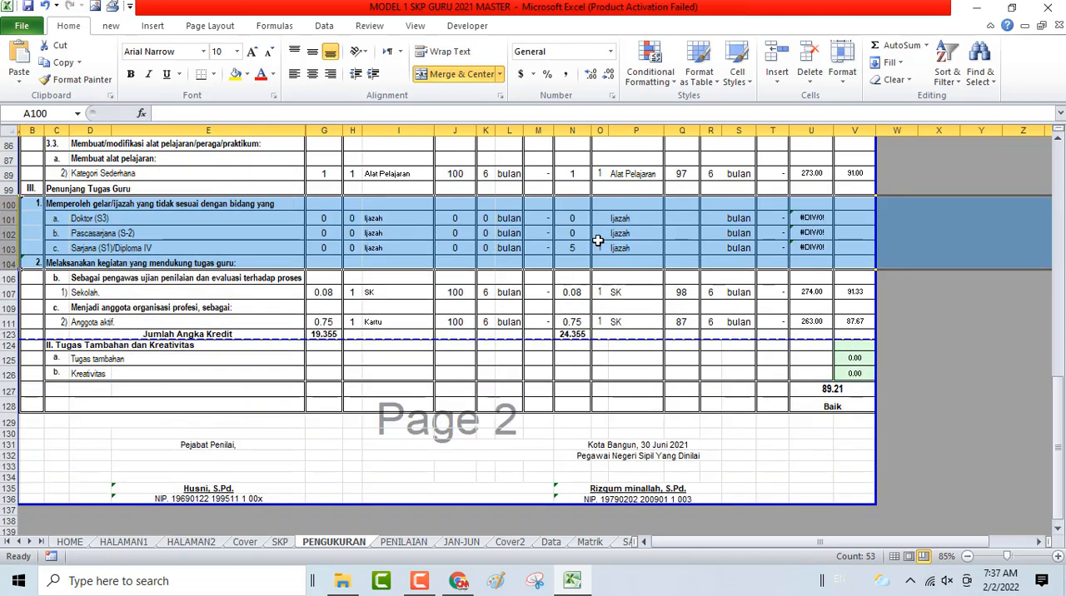
# - Set the realised quantity of the Sarjana (S1)/Diploma IV row in O103 to 0
pyautogui.click(597, 248)
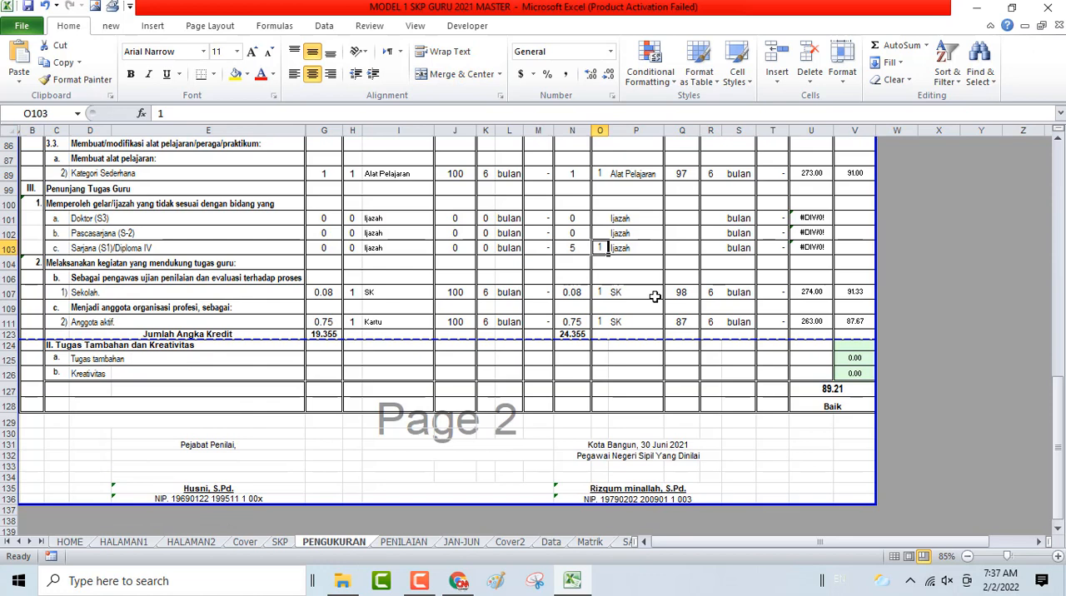
pyautogui.write('0')
pyautogui.press('Return')
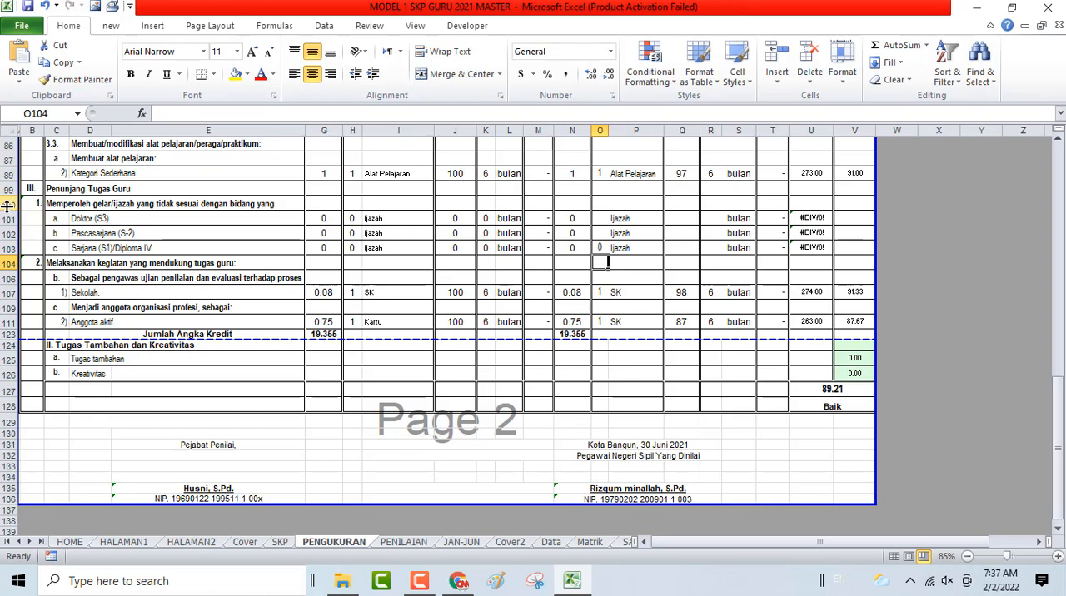
# - Hide rows 100 to 103, covering the whole unused Memperoleh gelar/ijazah section
pyautogui.moveTo(7, 204); pyautogui.dragTo(6, 249)
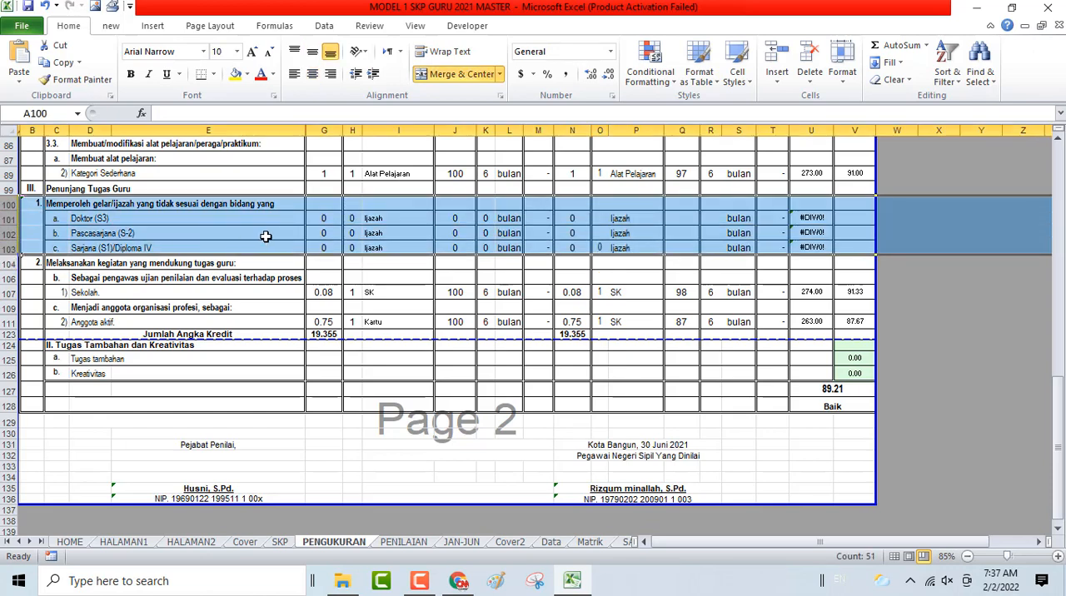
pyautogui.rightClick(266, 237)
pyautogui.click(296, 426)
# - Examine the remaining activity rows of the measurement sheet, the Jumlah Angka Kredit totals and the page layout down to the signature block
pyautogui.scroll(2, 488, 265)
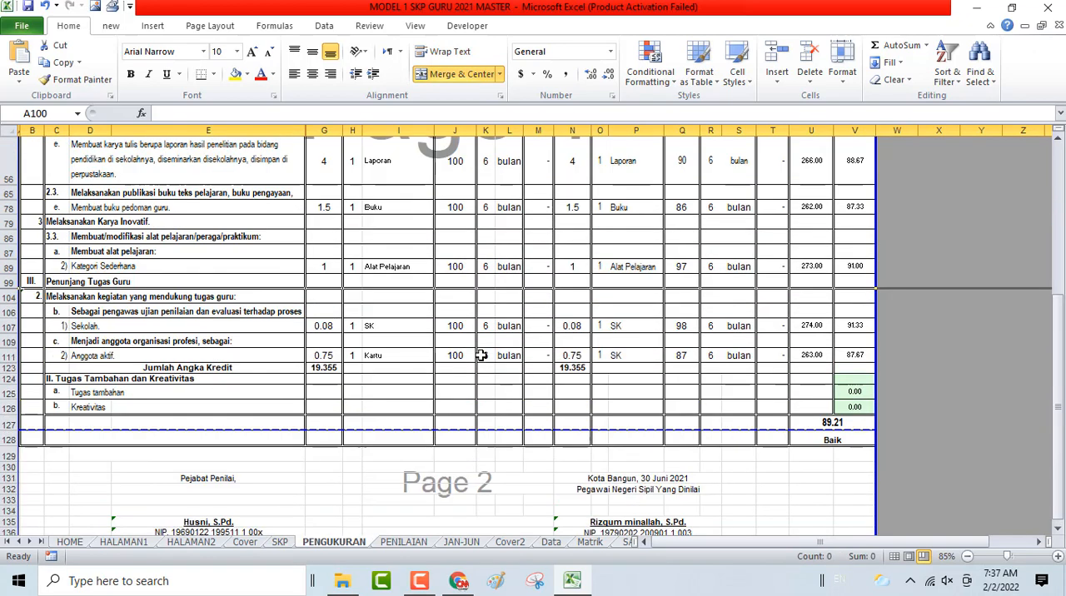
pyautogui.scroll(3, 482, 356)
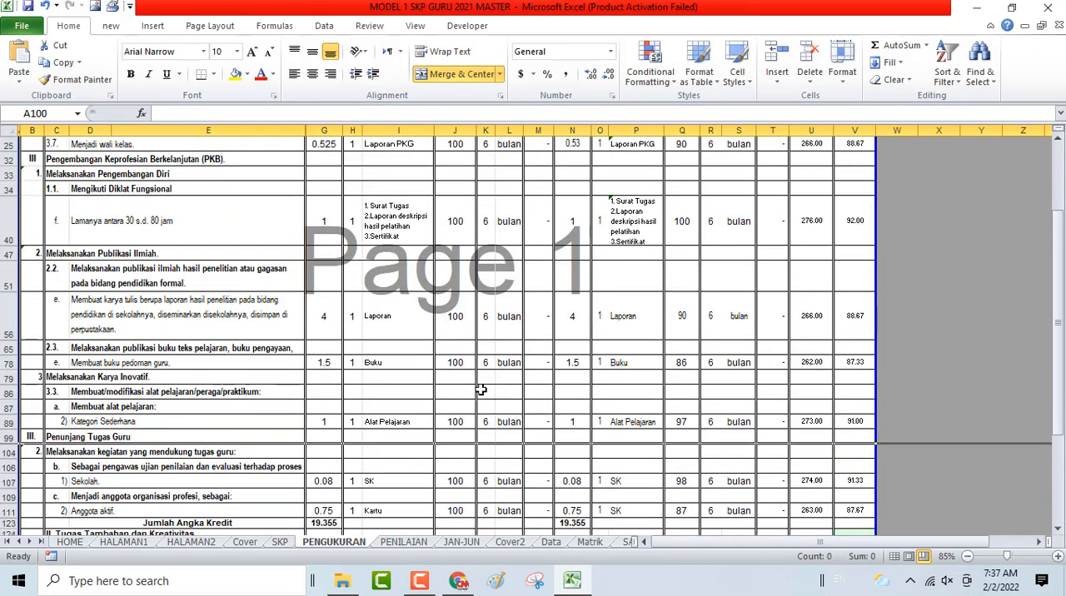
pyautogui.scroll(5, 484, 391)
pyautogui.scroll(-5, 506, 318)
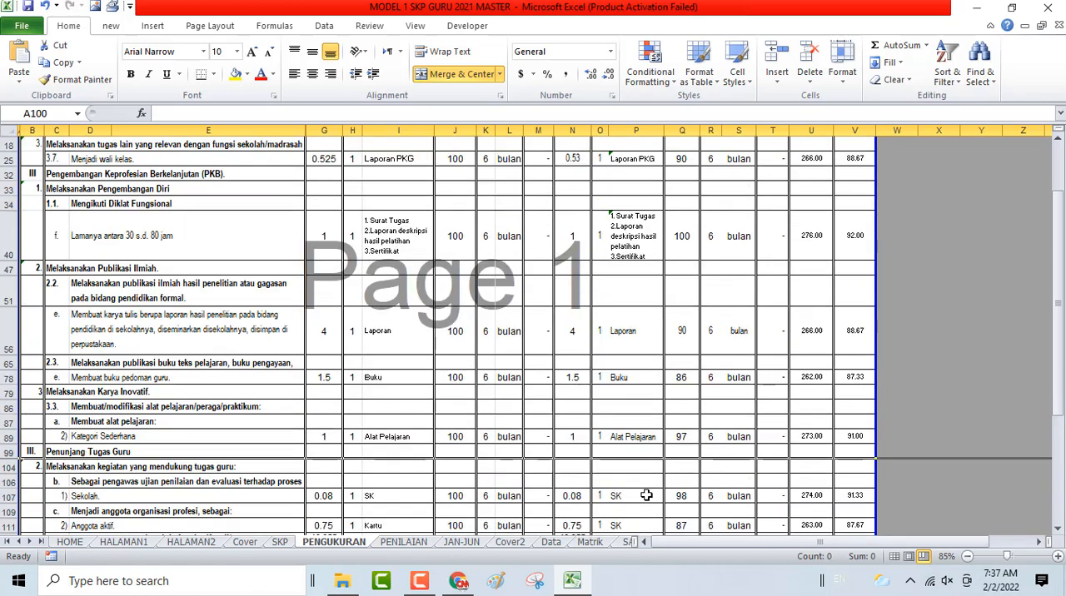
pyautogui.scroll(-2, 433, 362)
pyautogui.scroll(-1, 374, 371)
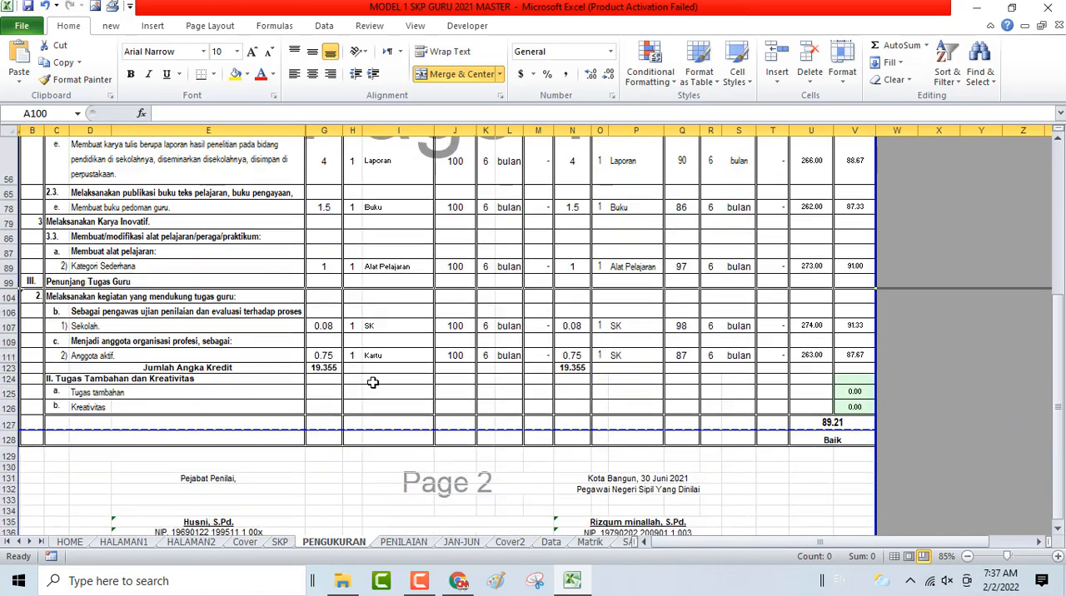
pyautogui.scroll(5, 547, 320)
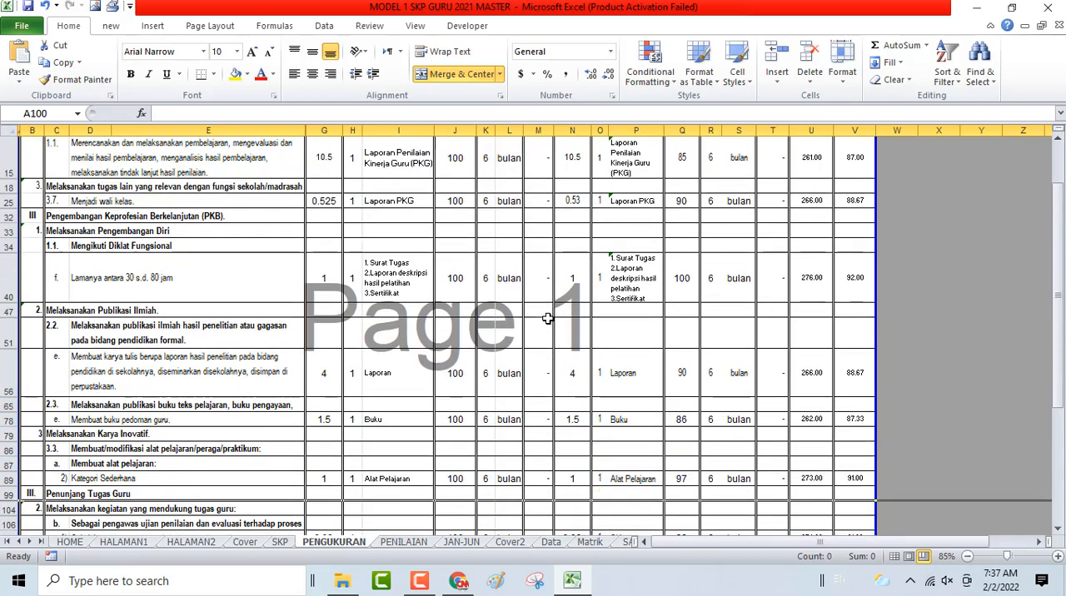
pyautogui.scroll(-5, 547, 319)
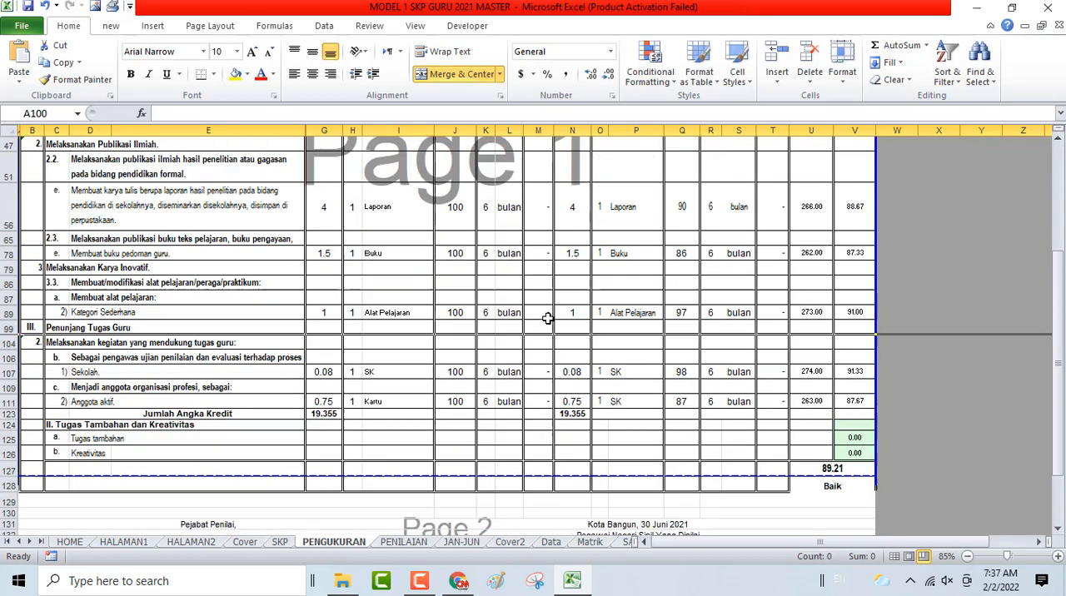
pyautogui.scroll(-3, 550, 317)
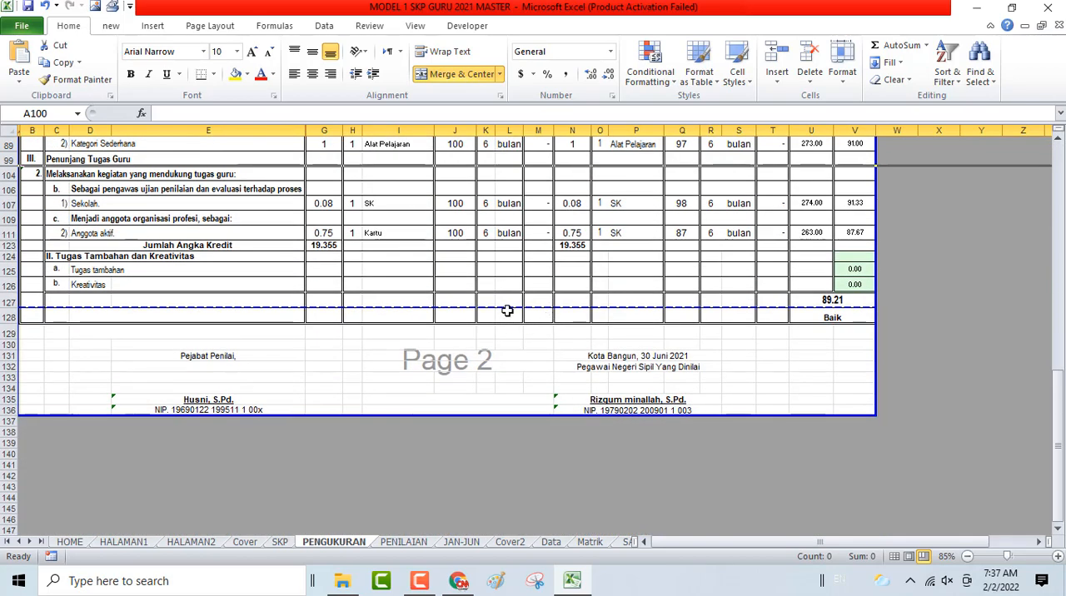
# - Move the page break near row 127 down past the signature block so the measurement sheet fits on one page, and check the sheet
pyautogui.moveTo(510, 308)
pyautogui.mouseDown()
pyautogui.moveTo(512, 413)
pyautogui.moveTo(511, 302)
pyautogui.moveTo(512, 311)
pyautogui.mouseUp()
pyautogui.scroll(10, 528, 314)
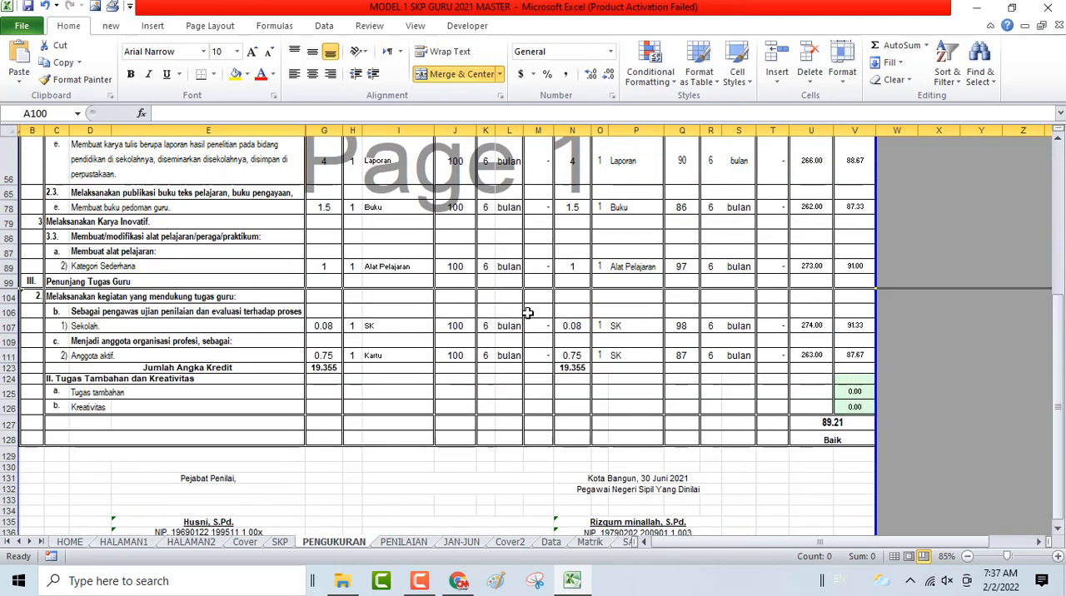
pyautogui.scroll(-10, 541, 175)
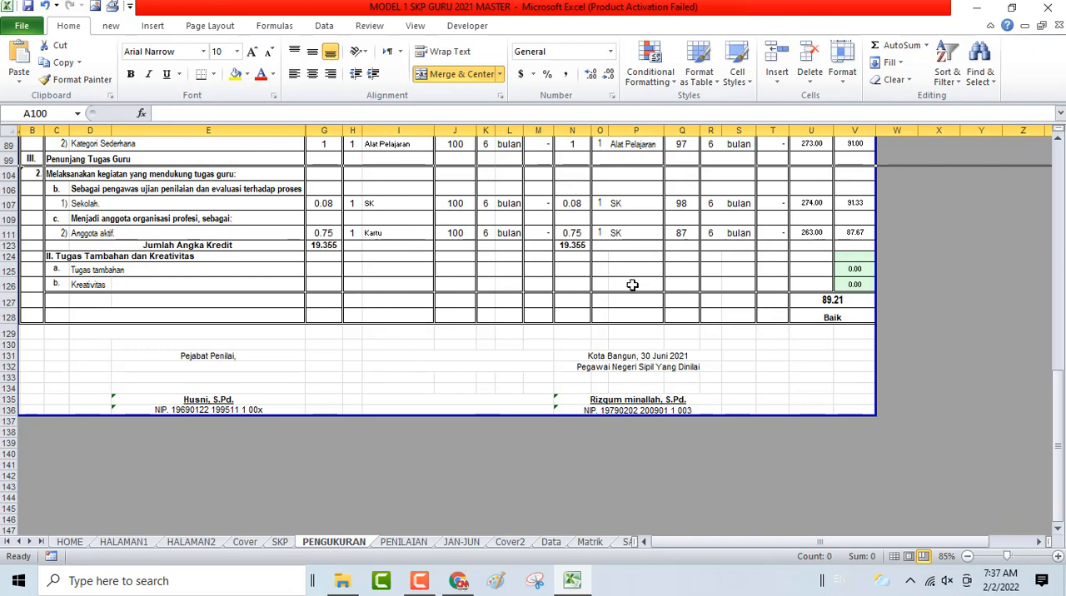
pyautogui.scroll(1, 633, 285)
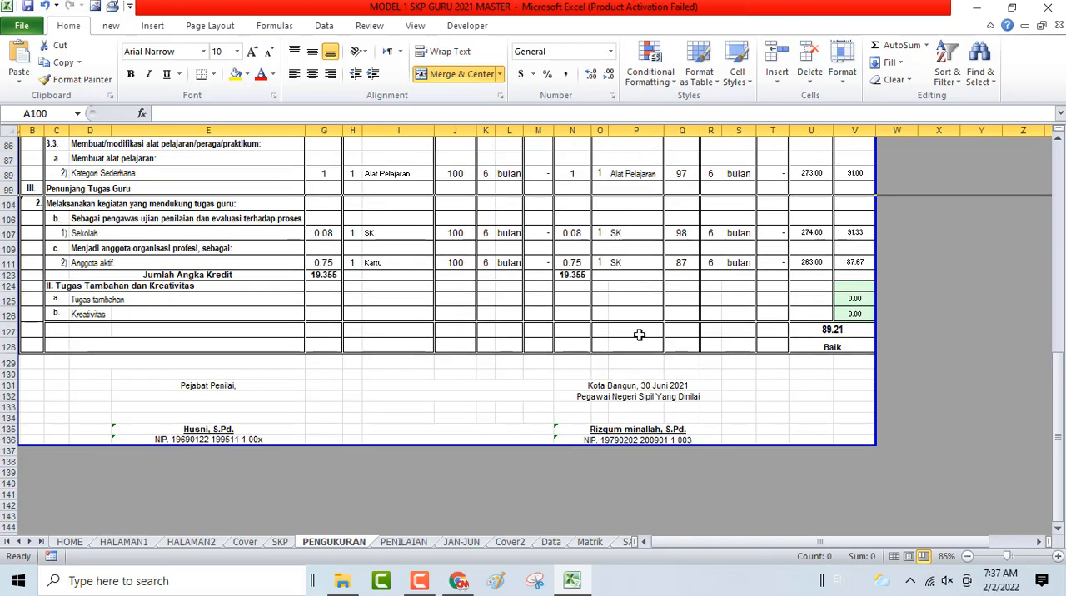
pyautogui.scroll(10, 641, 388)
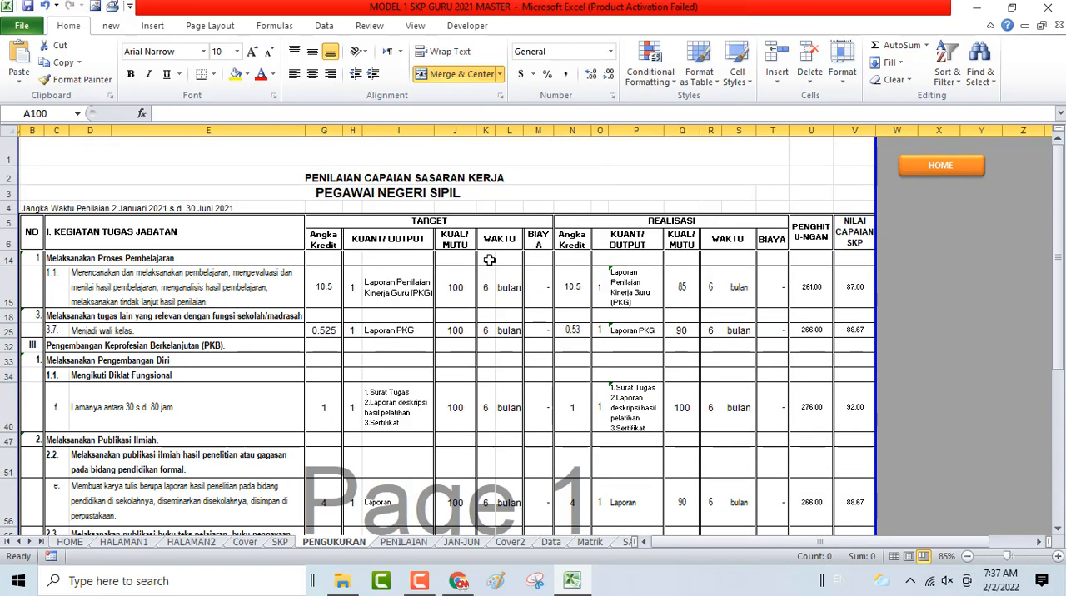
# - Return to the home sheet and open PENILAIAN SKP JAN-JUN
pyautogui.click(947, 175)
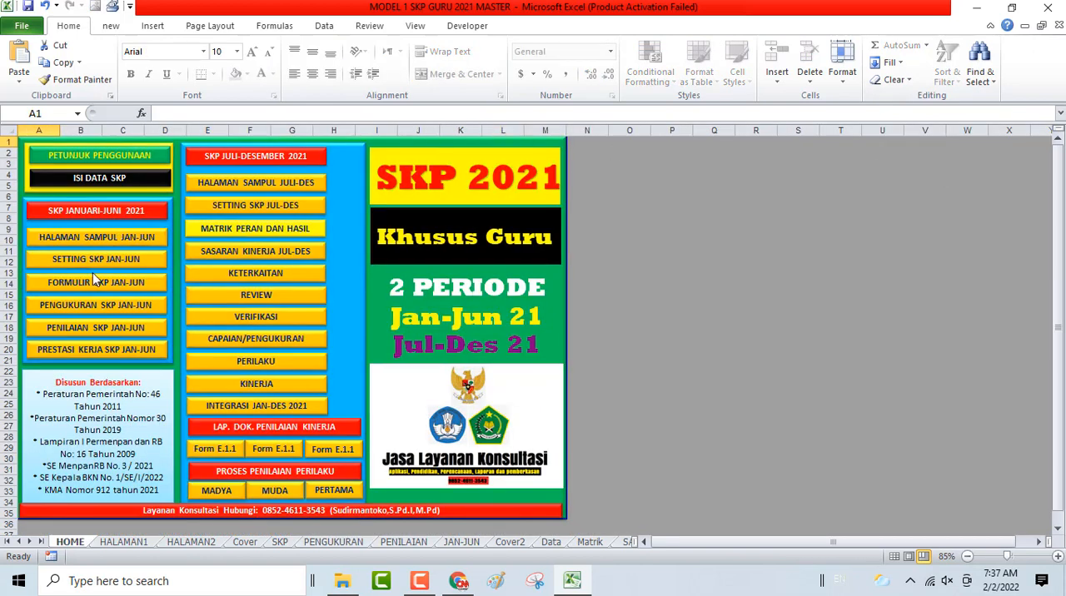
pyautogui.click(103, 335)
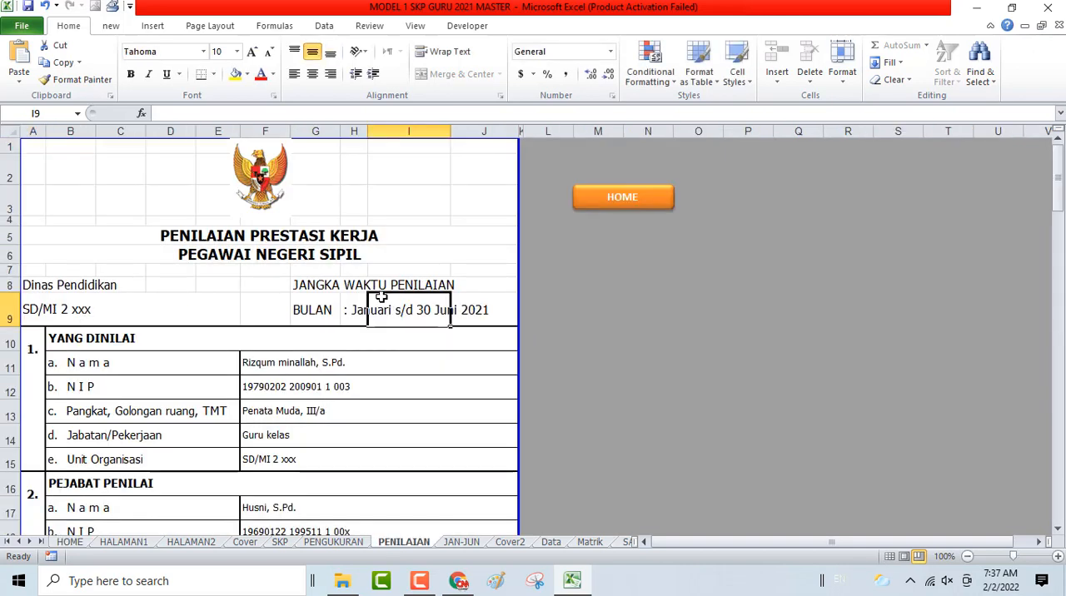
# - Review the identity details of the assessed employee, the Pejabat Penilai and the Atasan Pejabat Penilai on the assessment sheet
pyautogui.click(258, 360)
pyautogui.scroll(-2, 262, 399)
pyautogui.scroll(-1, 263, 398)
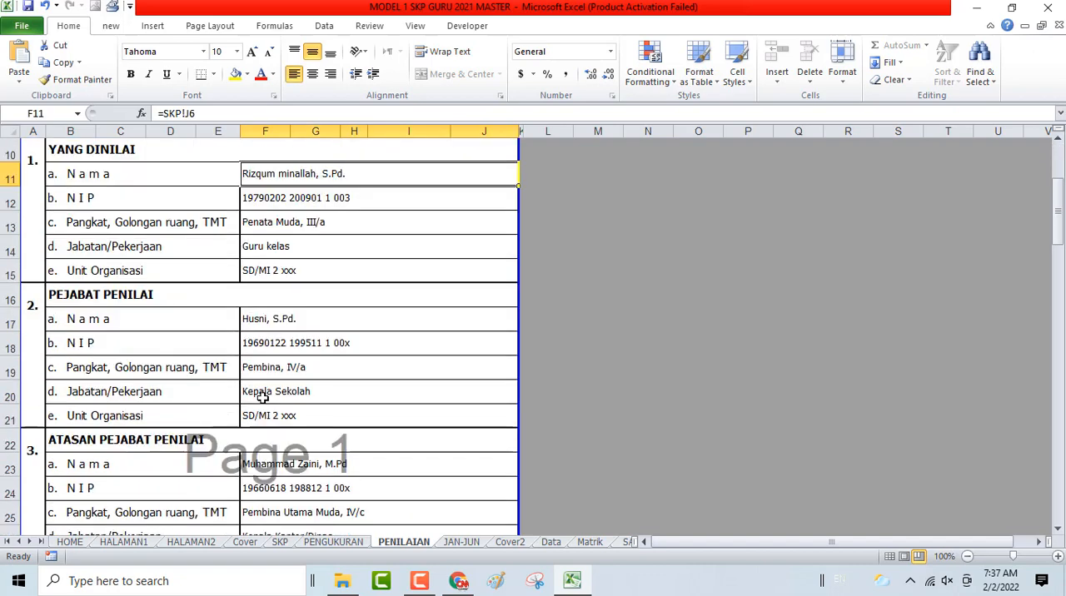
pyautogui.click(268, 333)
pyautogui.scroll(-3, 269, 359)
pyautogui.scroll(-1, 269, 359)
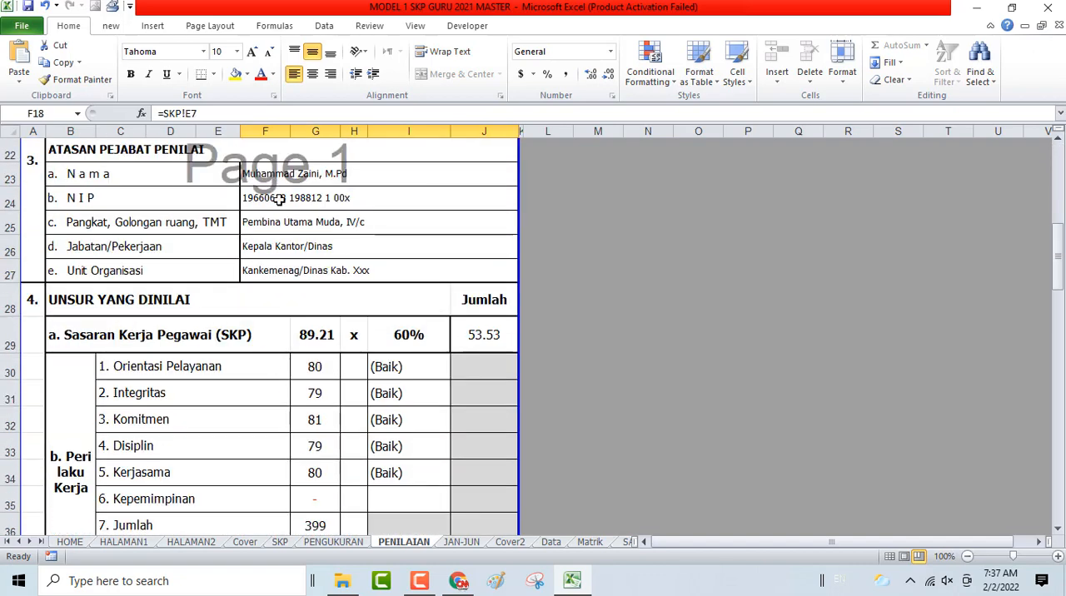
pyautogui.click(250, 199)
# - Examine the Perilaku Kerja scores, the Orientasi Pelayanan rating formula, the Kepemimpinan entry and the objection sections of the assessment sheet
pyautogui.click(317, 371)
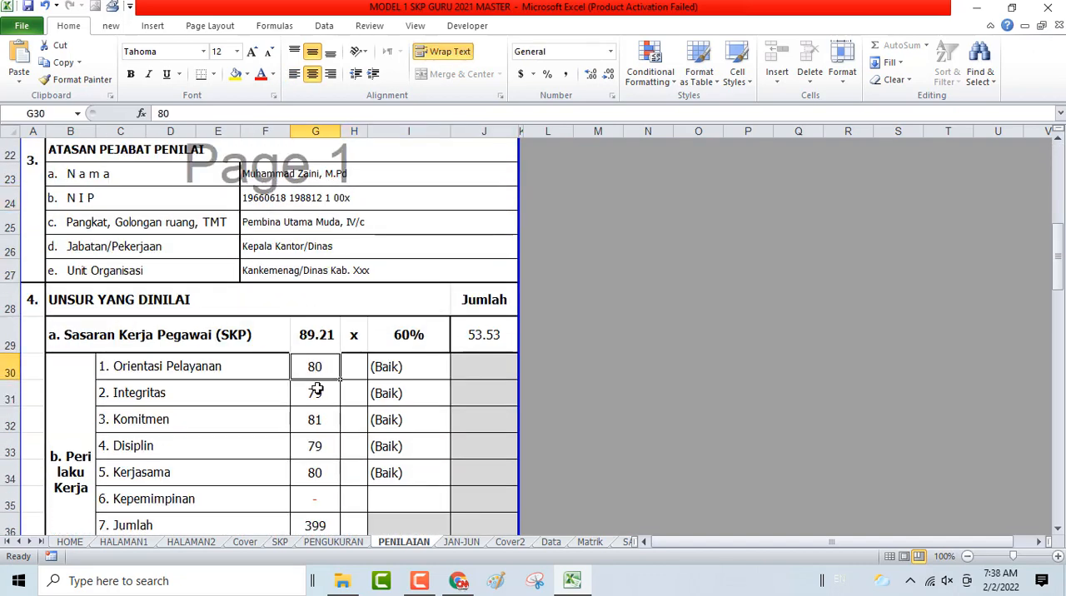
pyautogui.click(316, 388)
pyautogui.click(317, 367)
pyautogui.scroll(-2, 317, 368)
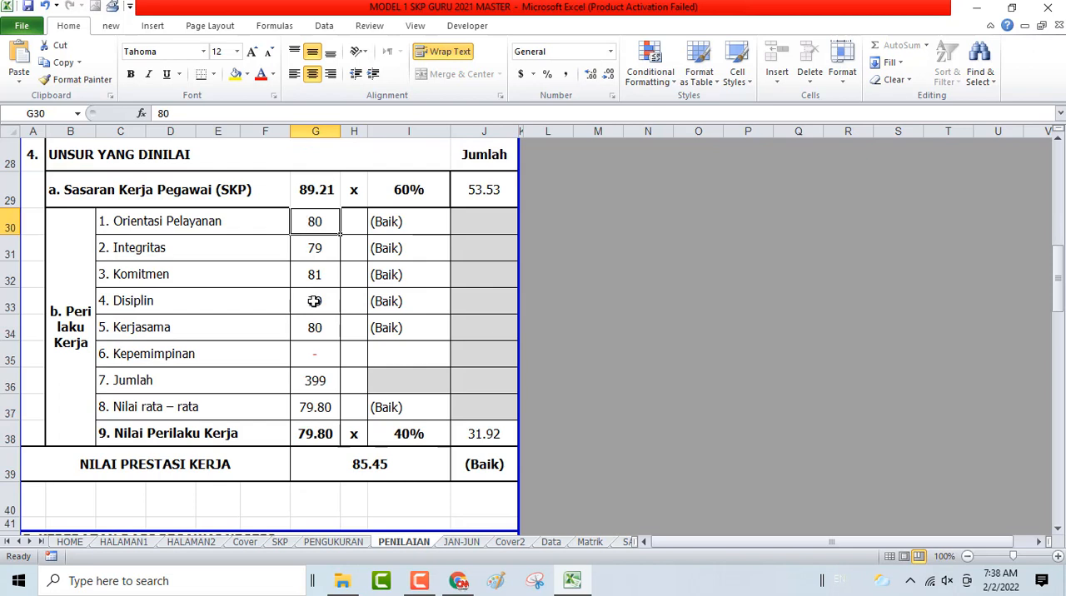
pyautogui.click(404, 225)
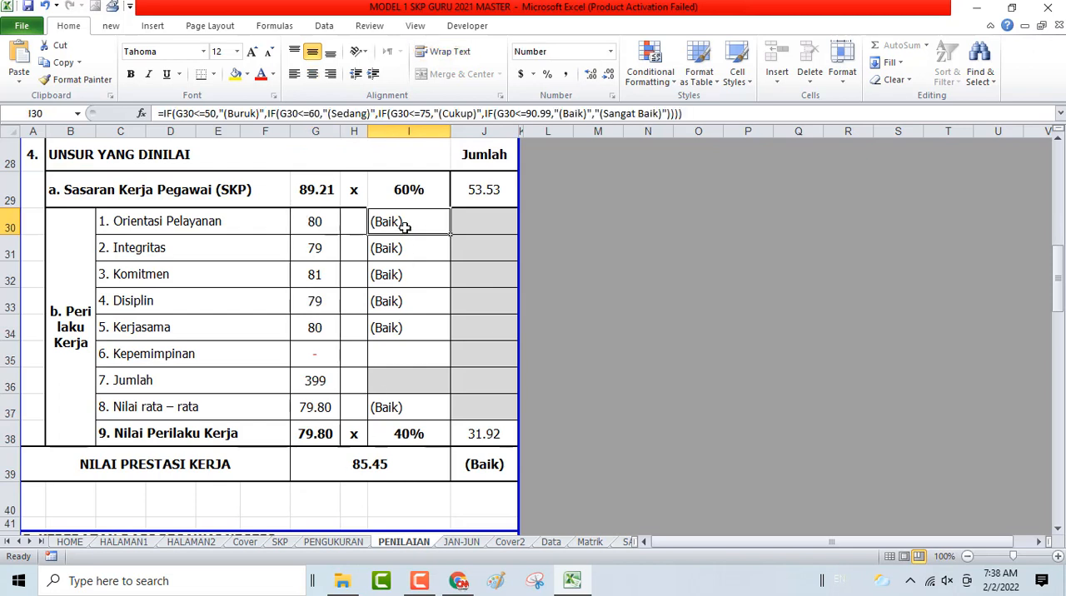
pyautogui.click(315, 223)
pyautogui.scroll(-2, 307, 371)
pyautogui.scroll(-2, 308, 379)
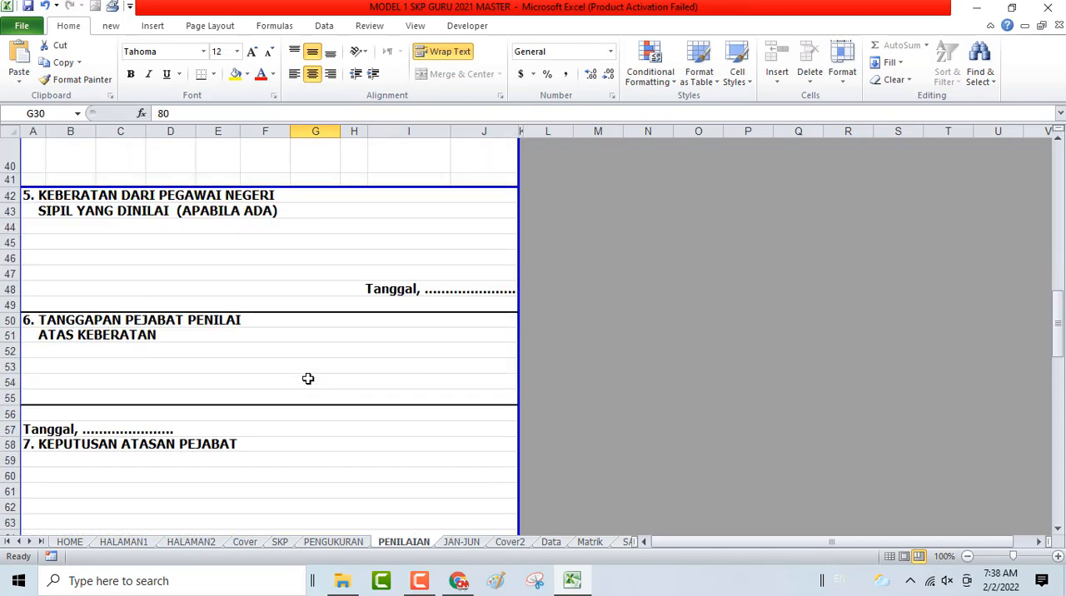
pyautogui.scroll(-2, 308, 379)
pyautogui.scroll(3, 307, 379)
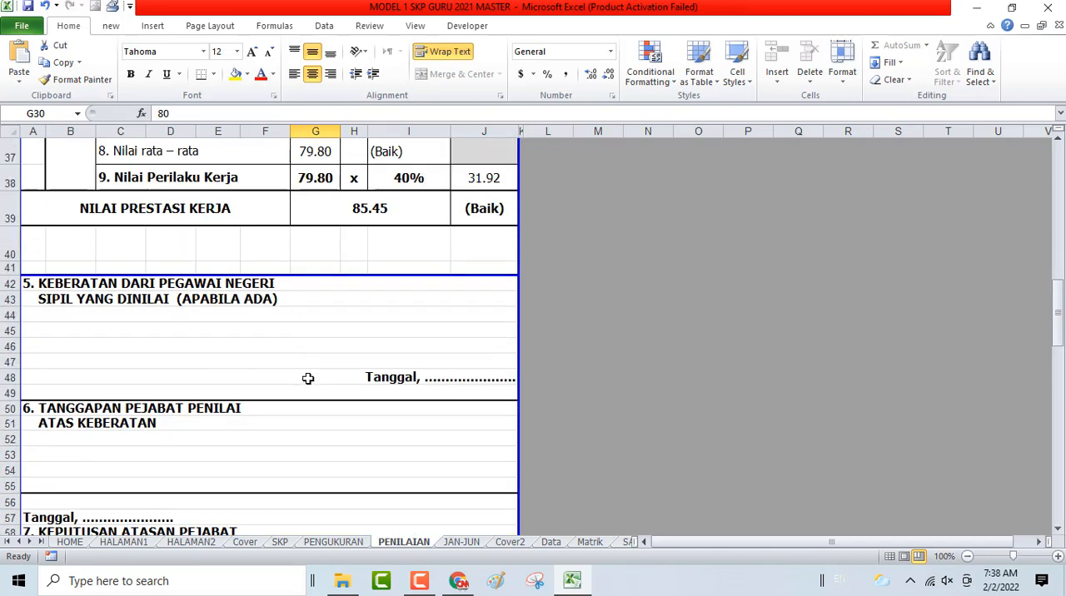
pyautogui.scroll(2, 307, 379)
pyautogui.click(319, 252)
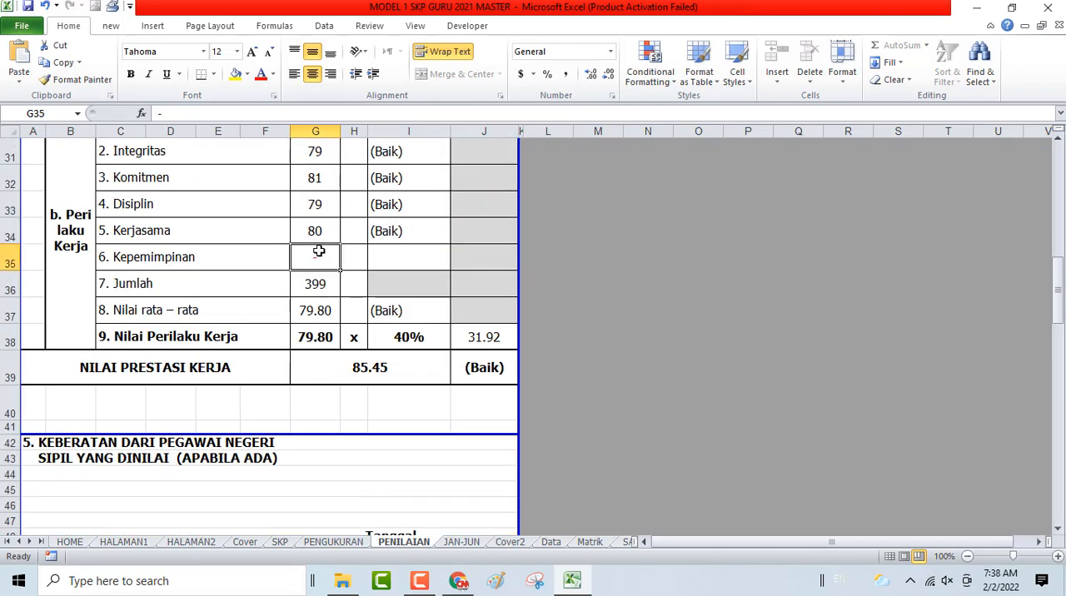
# - Check the assessment sheet's signature blocks and dates, including the text of the DITERIMA TANGGAL line for the Atasan Pejabat Penilai
pyautogui.scroll(-14, 367, 403)
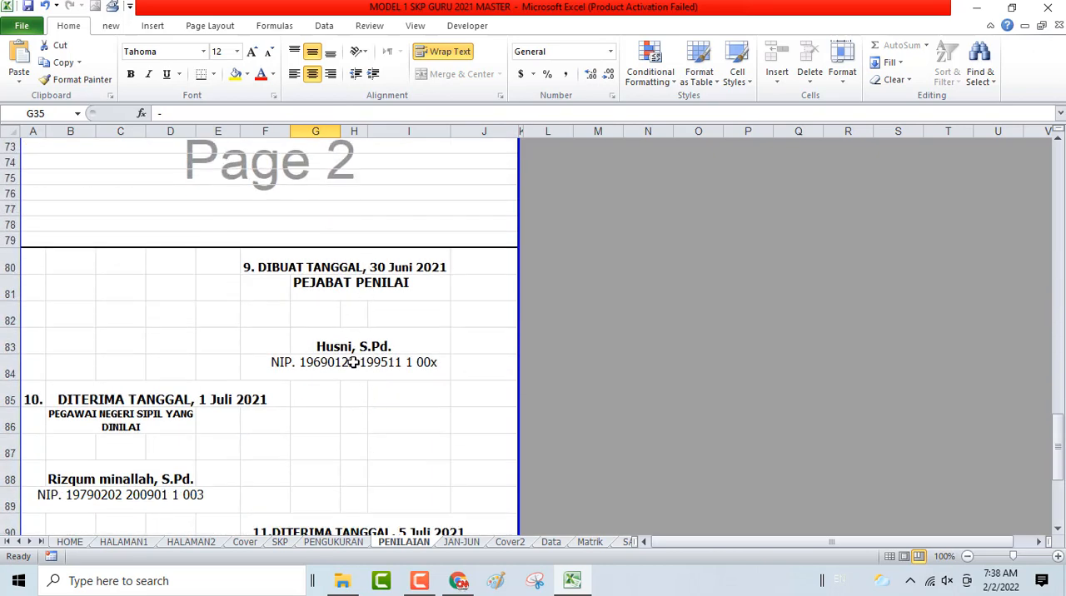
pyautogui.scroll(-3, 147, 455)
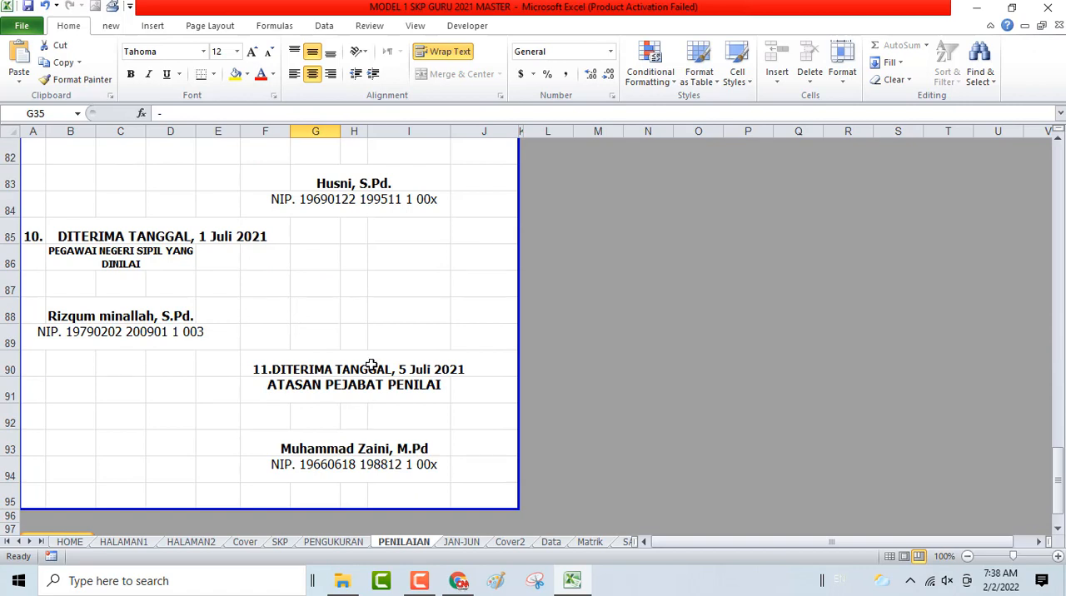
pyautogui.click(372, 365)
pyautogui.click(268, 367)
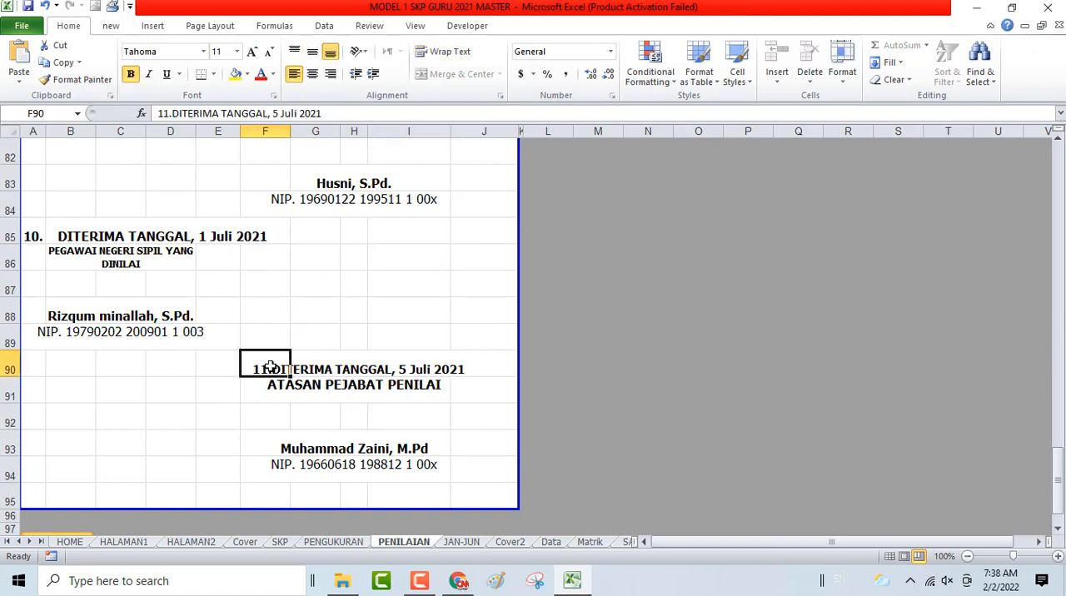
pyautogui.doubleClick(268, 366)
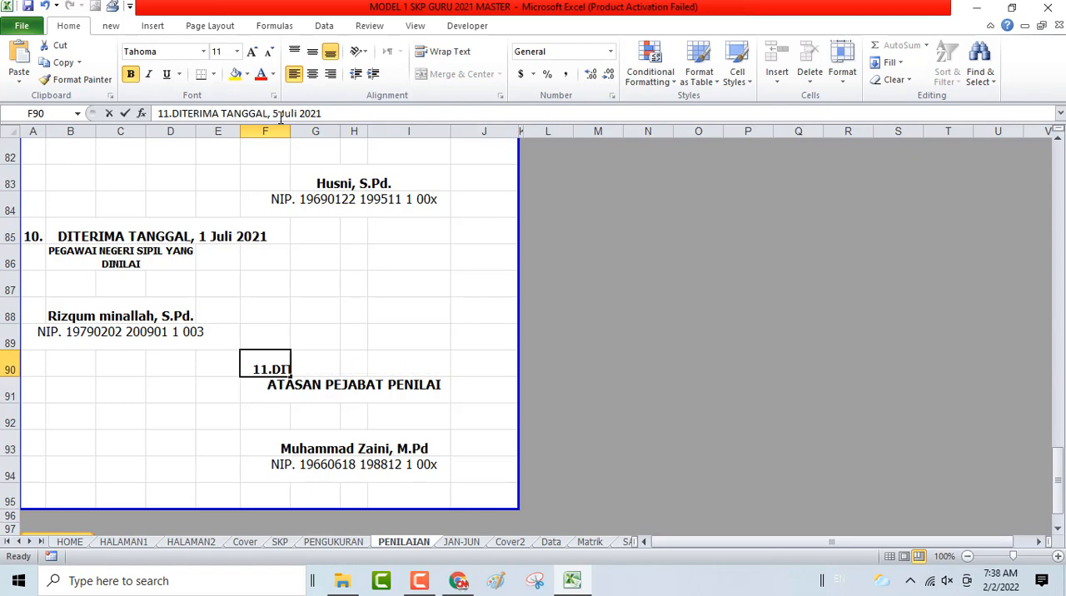
pyautogui.click(433, 314)
pyautogui.scroll(5, 356, 408)
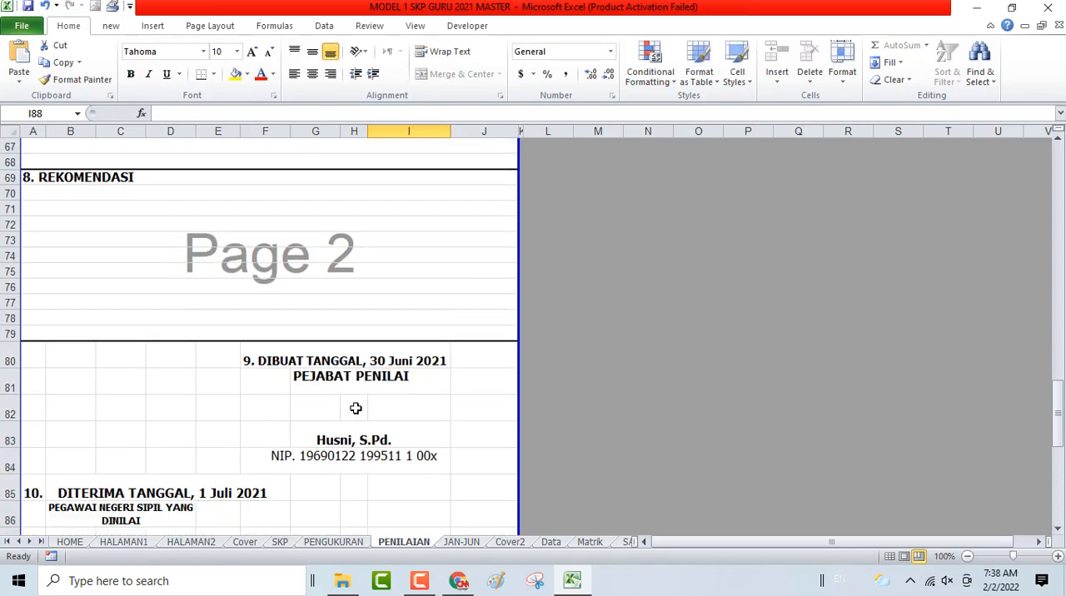
pyautogui.scroll(-4, 355, 408)
pyautogui.scroll(14, 352, 238)
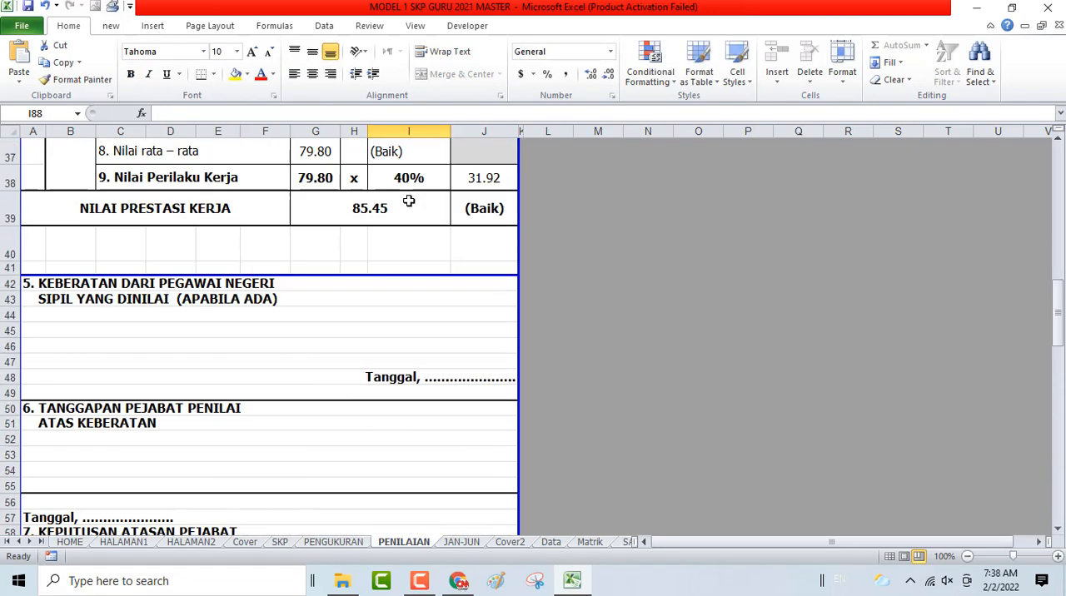
pyautogui.scroll(12, 409, 201)
# - Open PRESTASI KERJA SKP JAN-JUN from the home sheet and review its identity details, Tanggal Penilaian and signature block
pyautogui.click(623, 197)
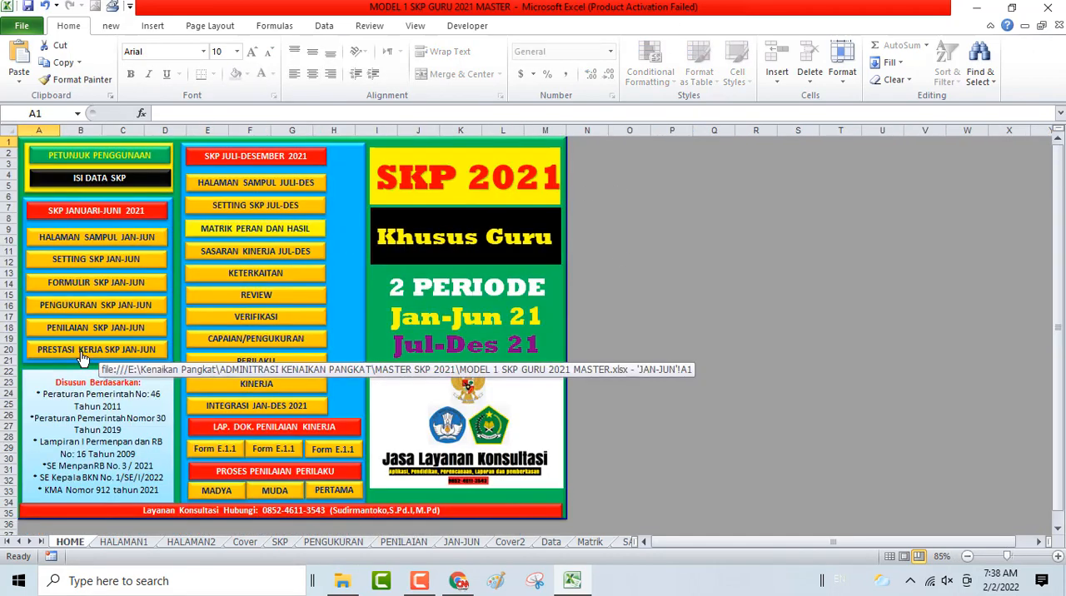
pyautogui.click(83, 357)
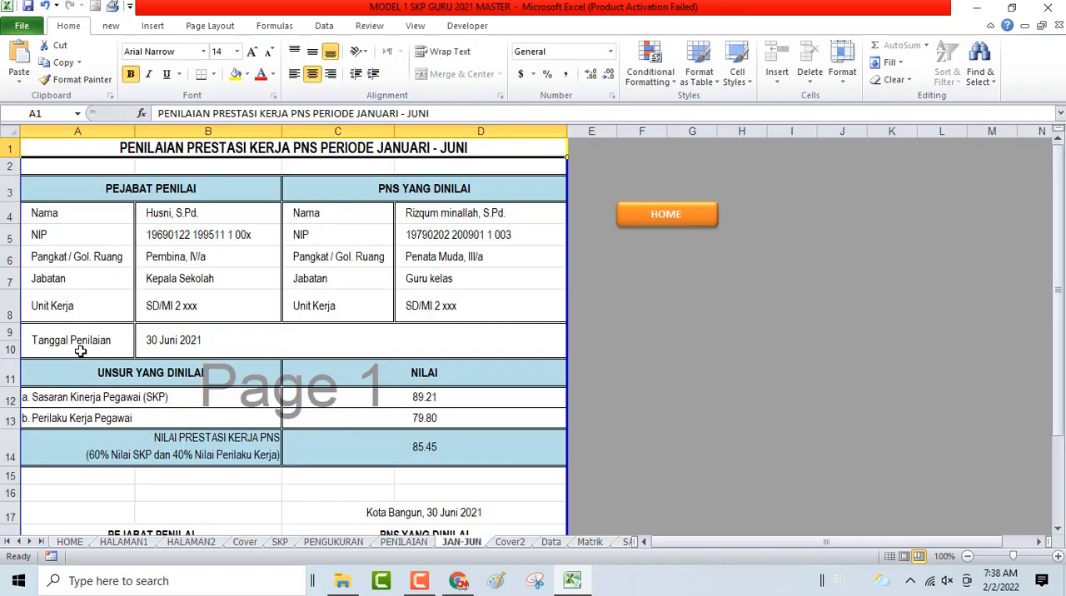
pyautogui.scroll(-2, 345, 227)
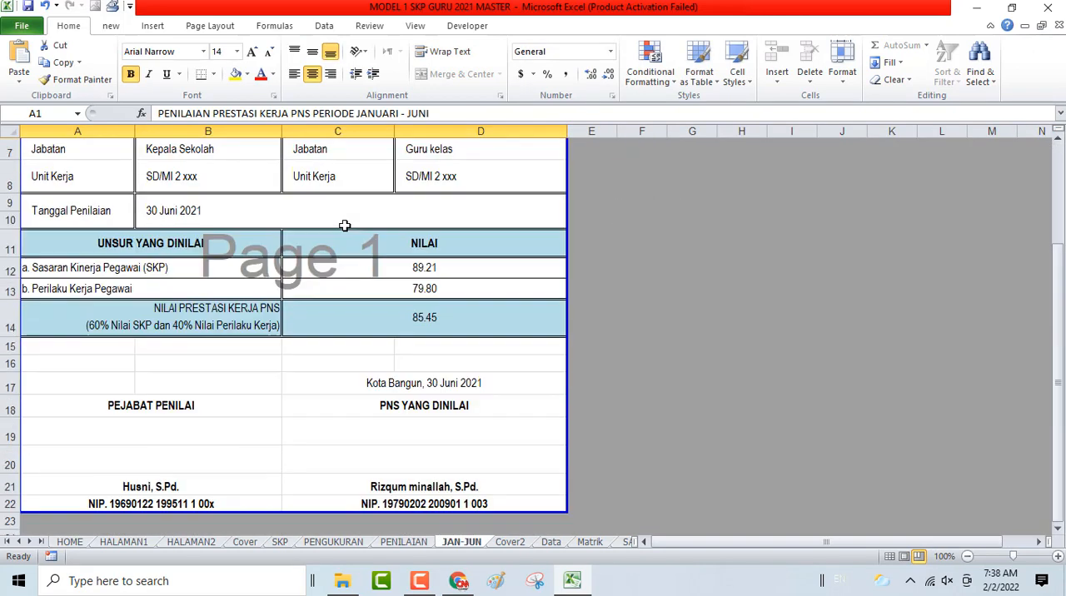
pyautogui.scroll(2, 345, 226)
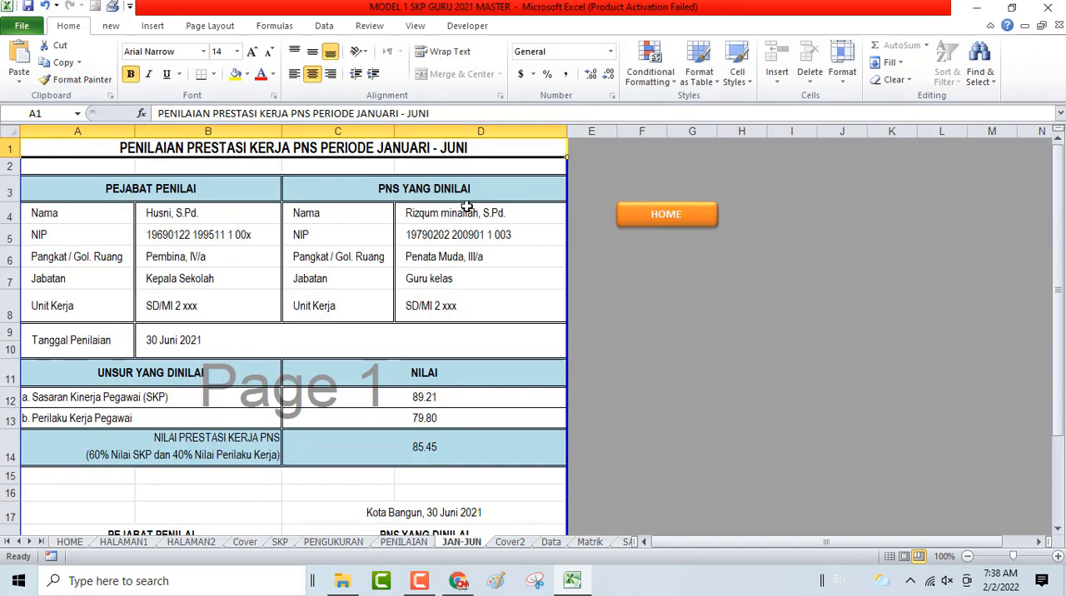
pyautogui.click(180, 342)
pyautogui.click(468, 492)
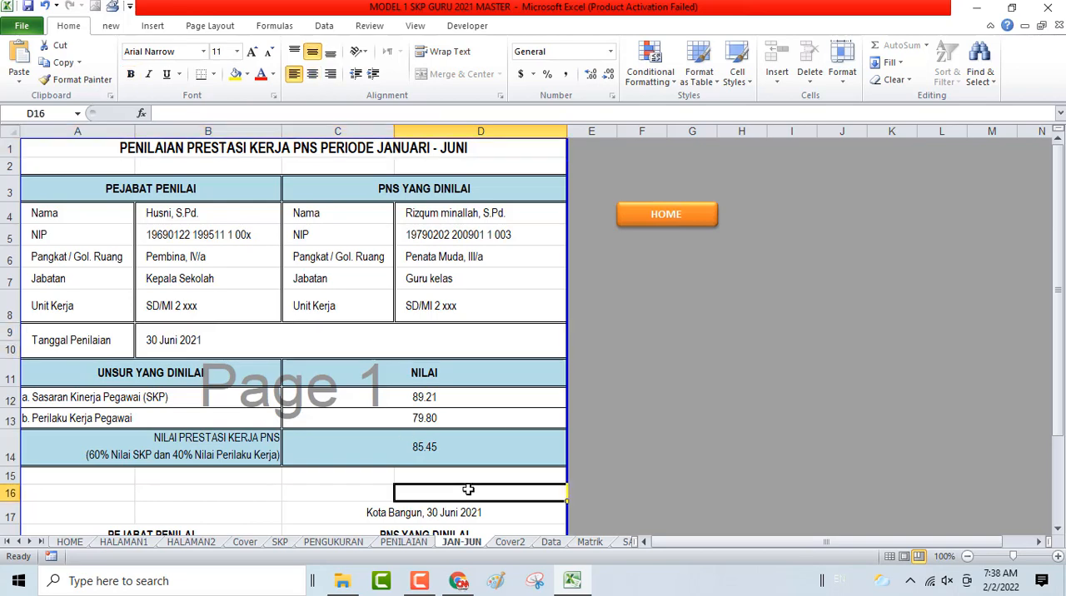
# - Examine the Nilai Prestasi Kerja result, the place-and-date formula above the signatures and the cell A16 it refers to
pyautogui.click(433, 446)
pyautogui.scroll(-2, 432, 446)
pyautogui.click(403, 386)
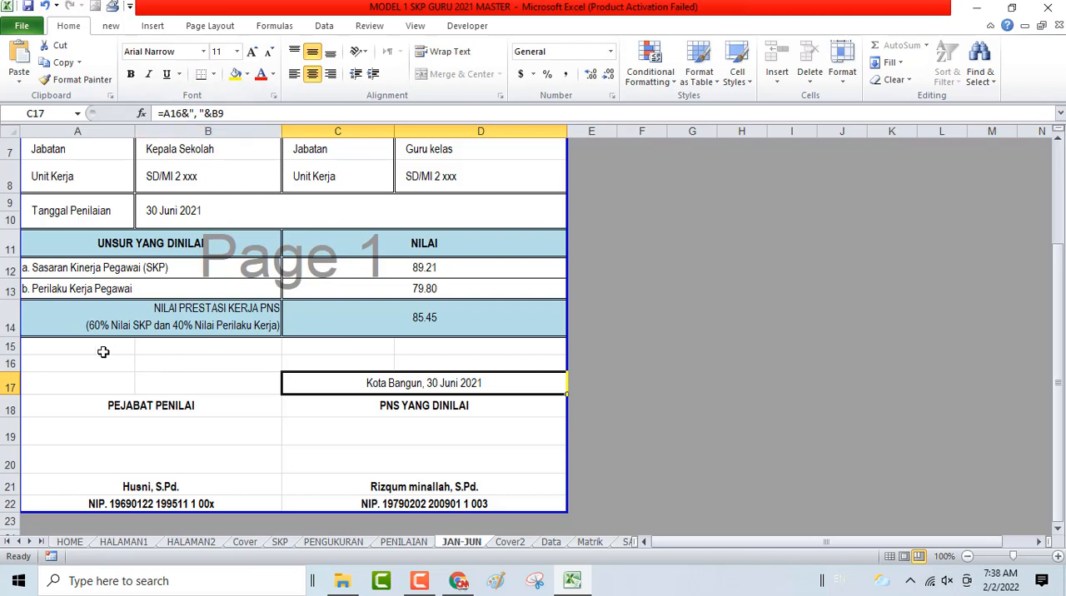
pyautogui.moveTo(78, 350); pyautogui.dragTo(289, 407)
pyautogui.click(47, 365)
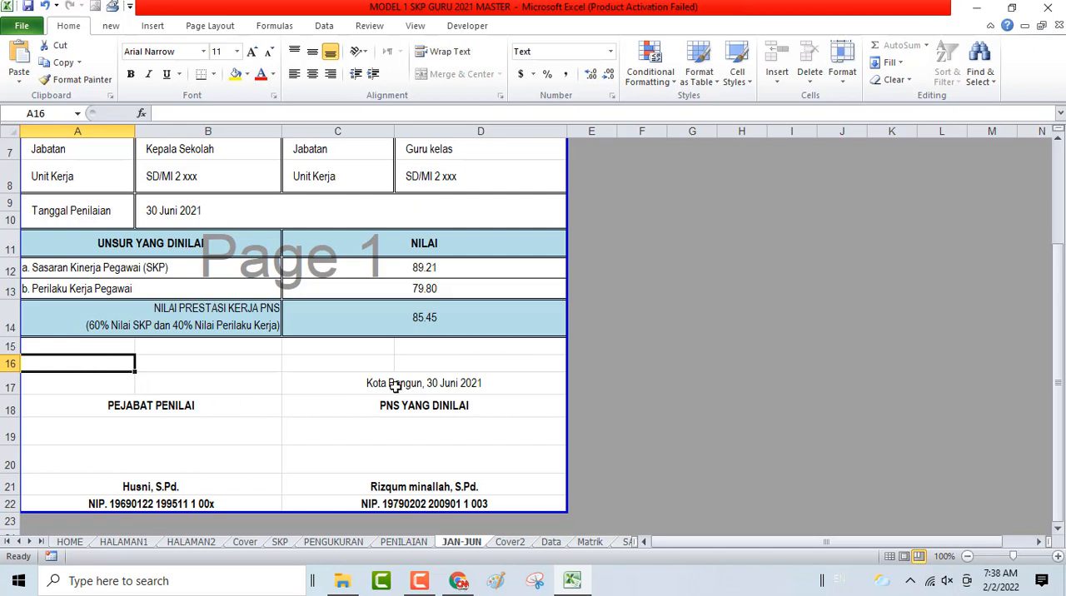
pyautogui.scroll(2, 408, 397)
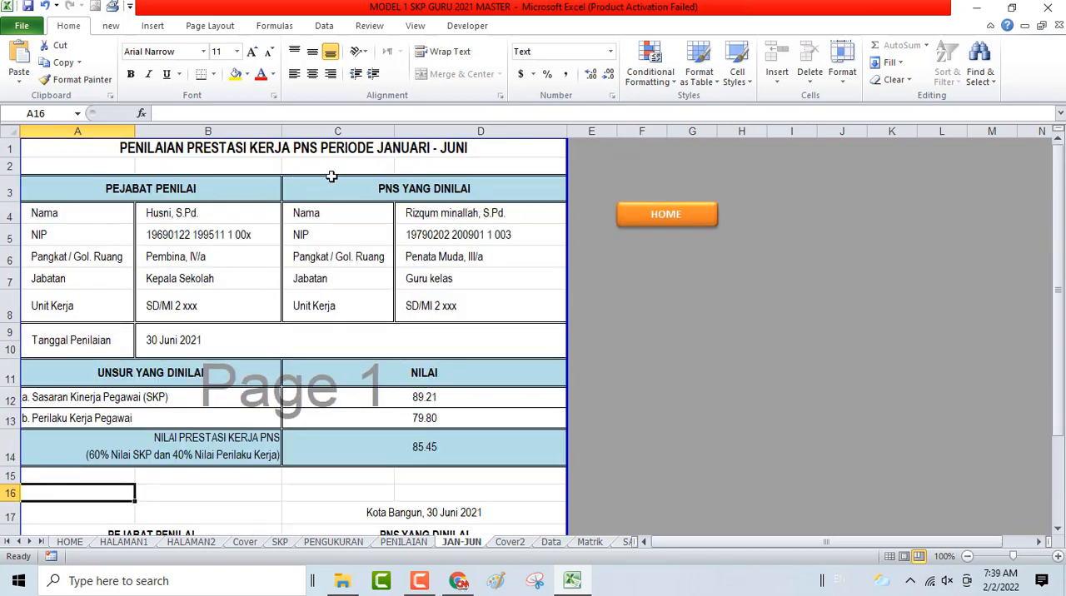
# - Open HALAMAN SAMPUL JULI-DES from the home sheet and check the cover's period, employee details and print preview
pyautogui.click(654, 224)
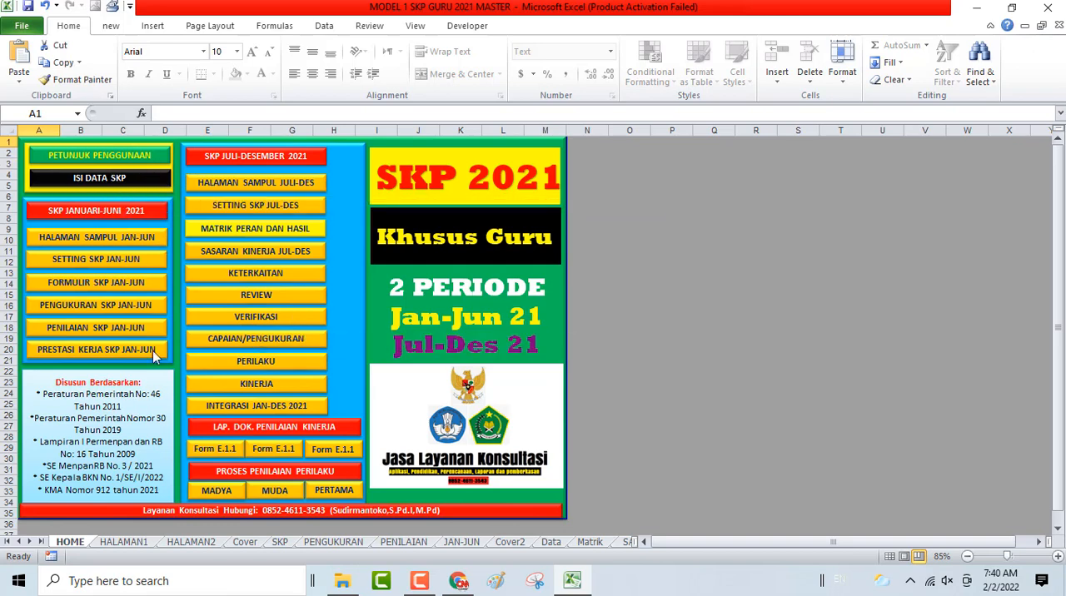
pyautogui.click(255, 192)
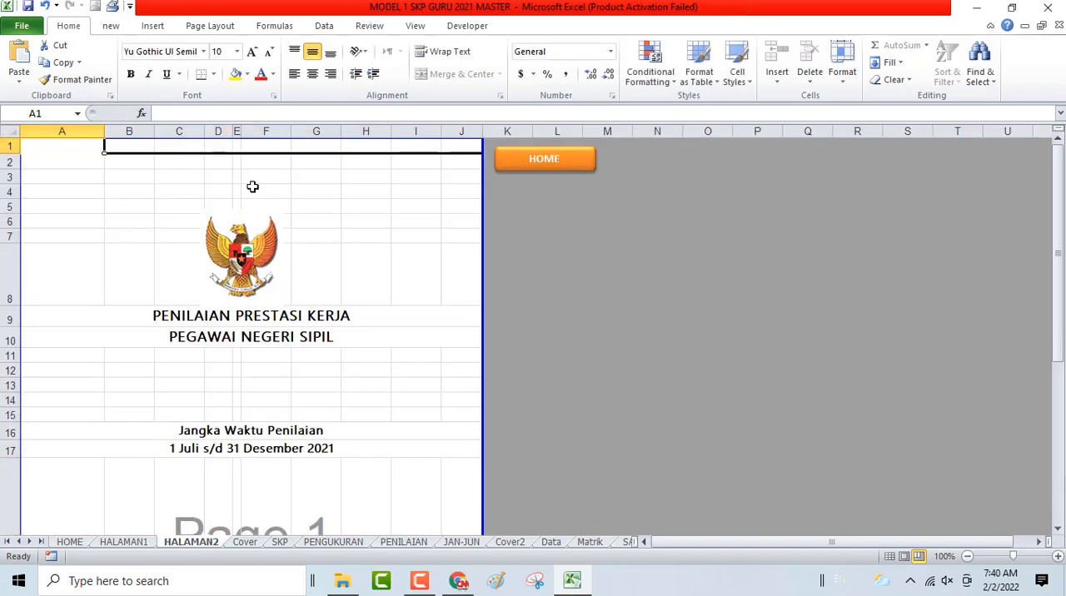
pyautogui.scroll(-1, 292, 291)
pyautogui.scroll(-6, 294, 296)
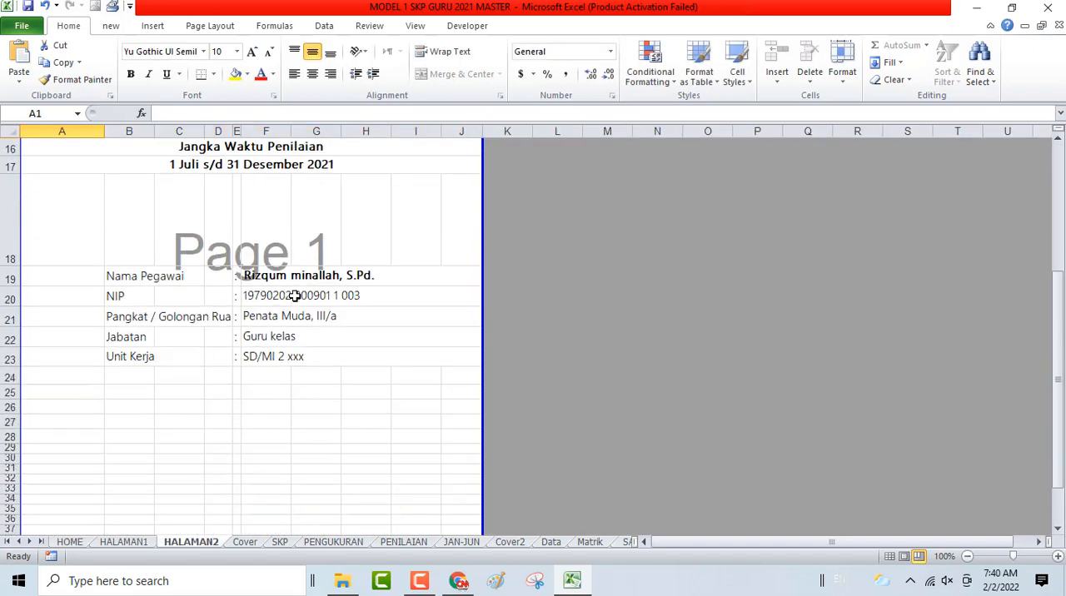
pyautogui.scroll(3, 295, 296)
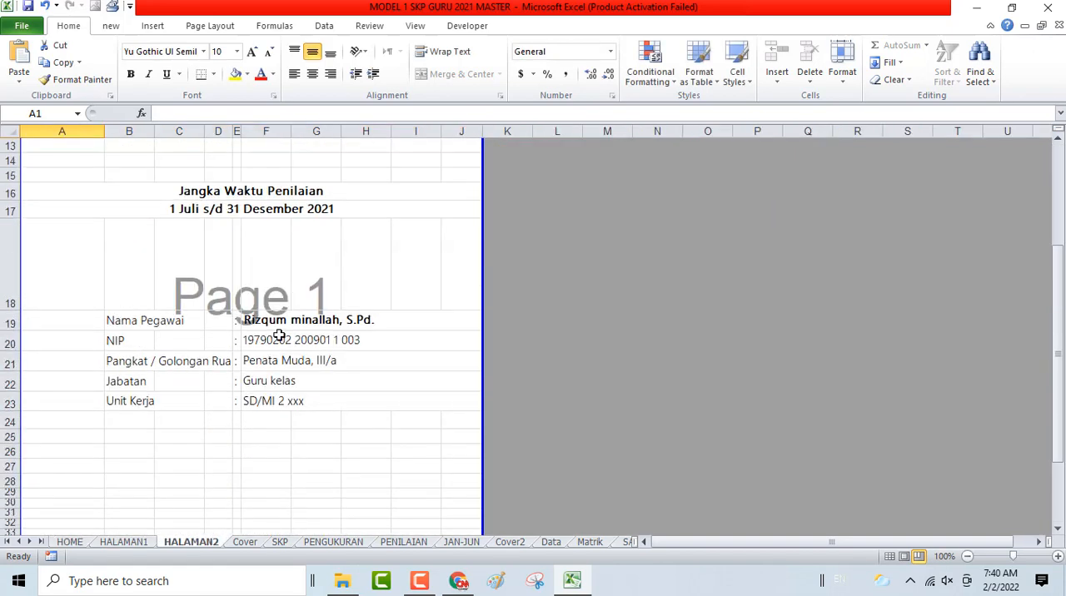
pyautogui.click(281, 321)
pyautogui.scroll(4, 431, 411)
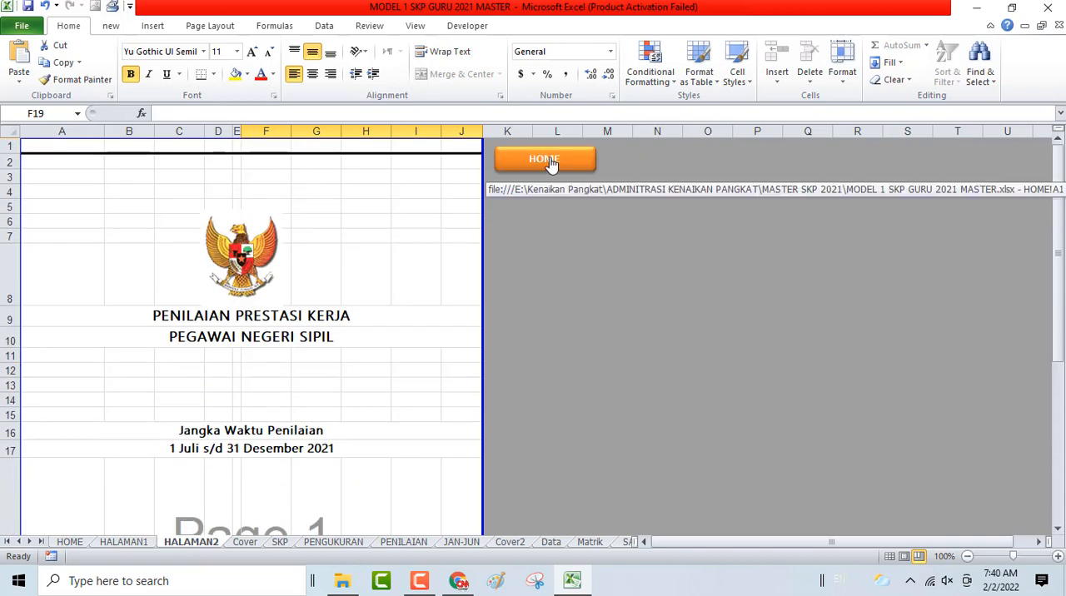
pyautogui.hotkey('ctrl', 'p')
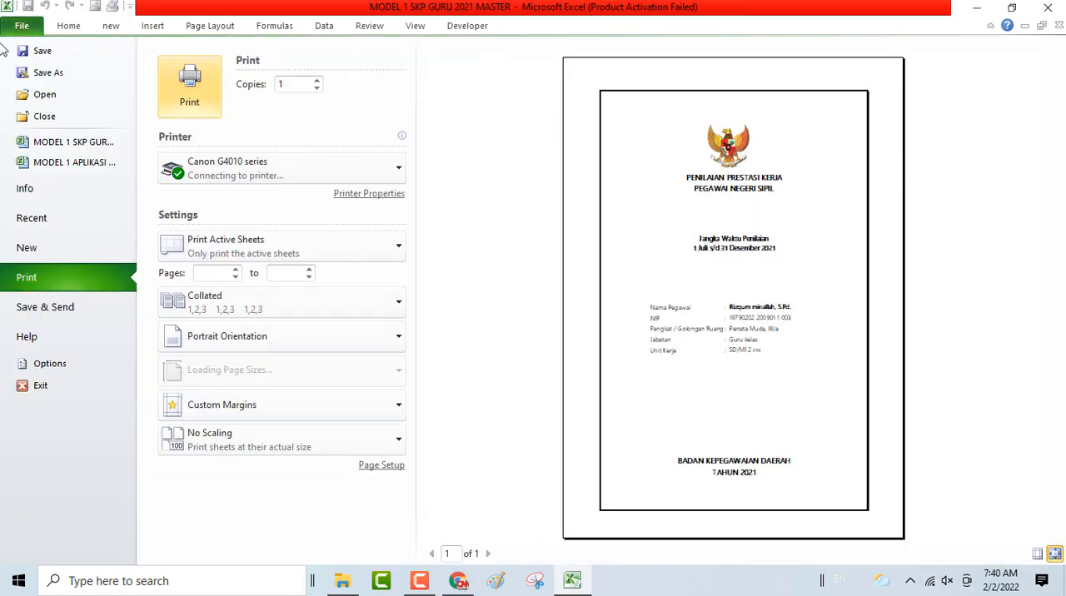
pyautogui.click(61, 29)
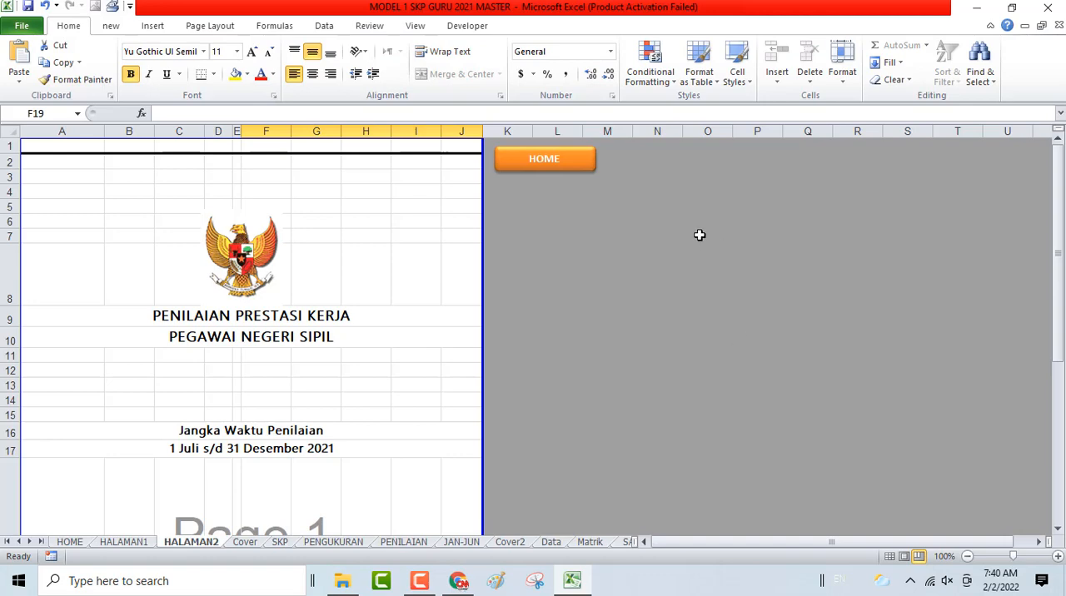
# - Open SETTING SKP JUL-DES from the home sheet and set Pangkat/Golongan to Penata Muda (III/a)
pyautogui.click(575, 158)
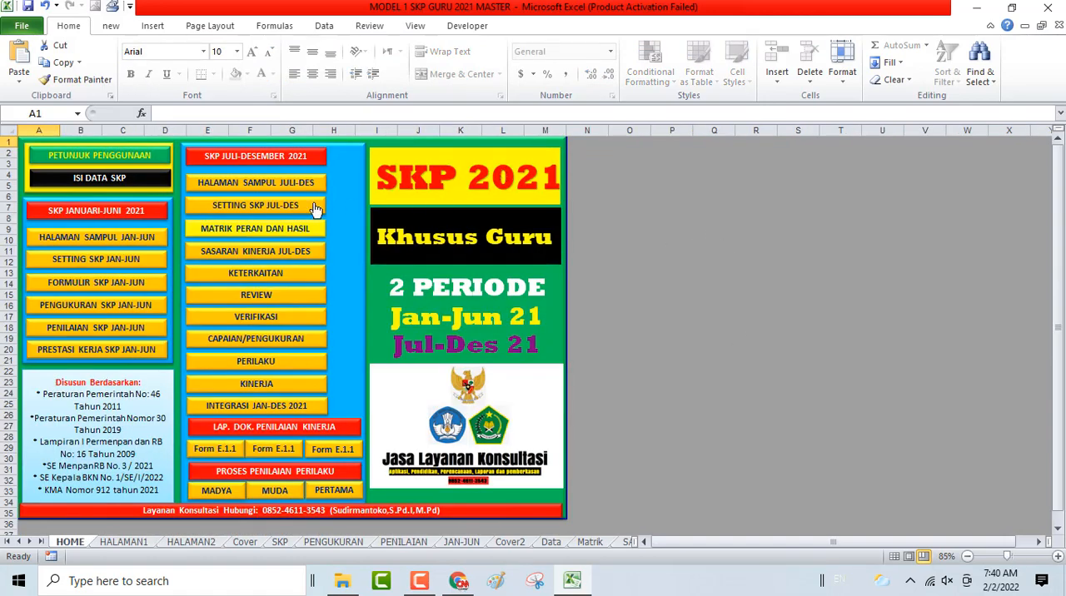
pyautogui.click(260, 215)
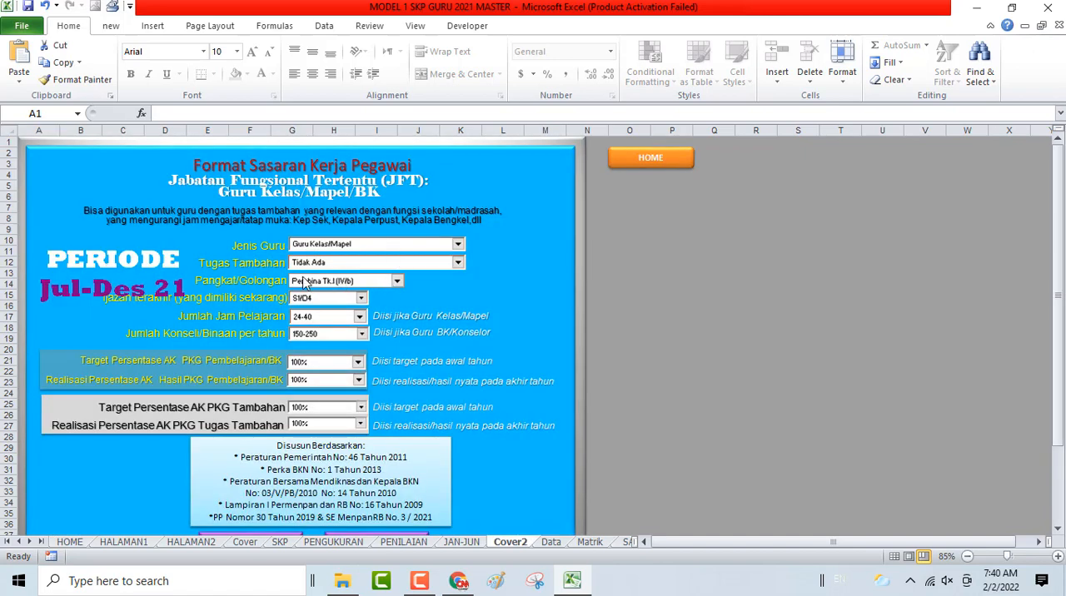
pyautogui.click(397, 282)
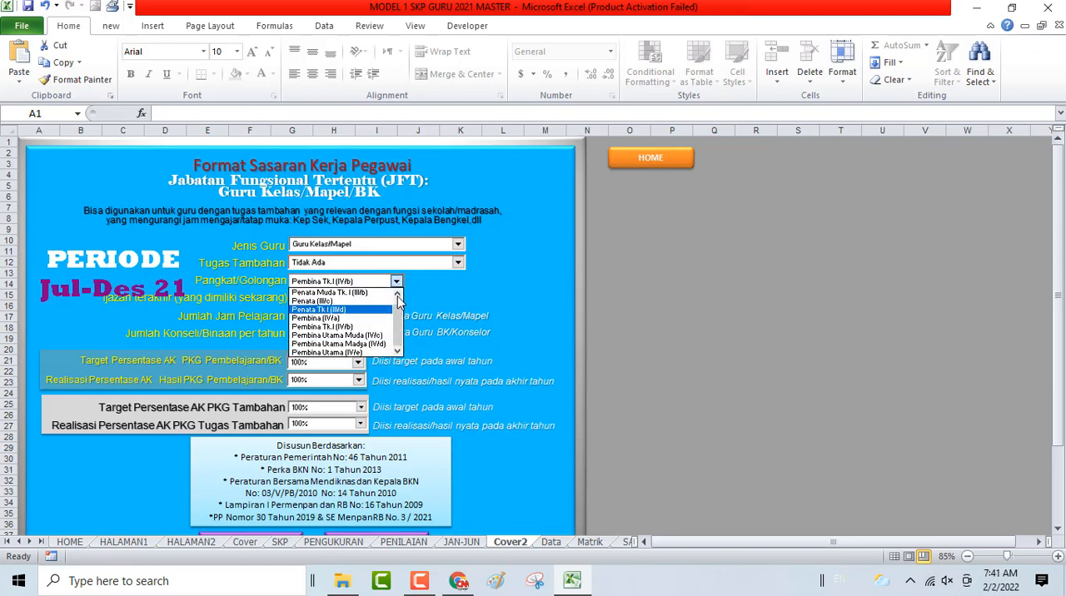
pyautogui.click(397, 294)
pyautogui.click(376, 295)
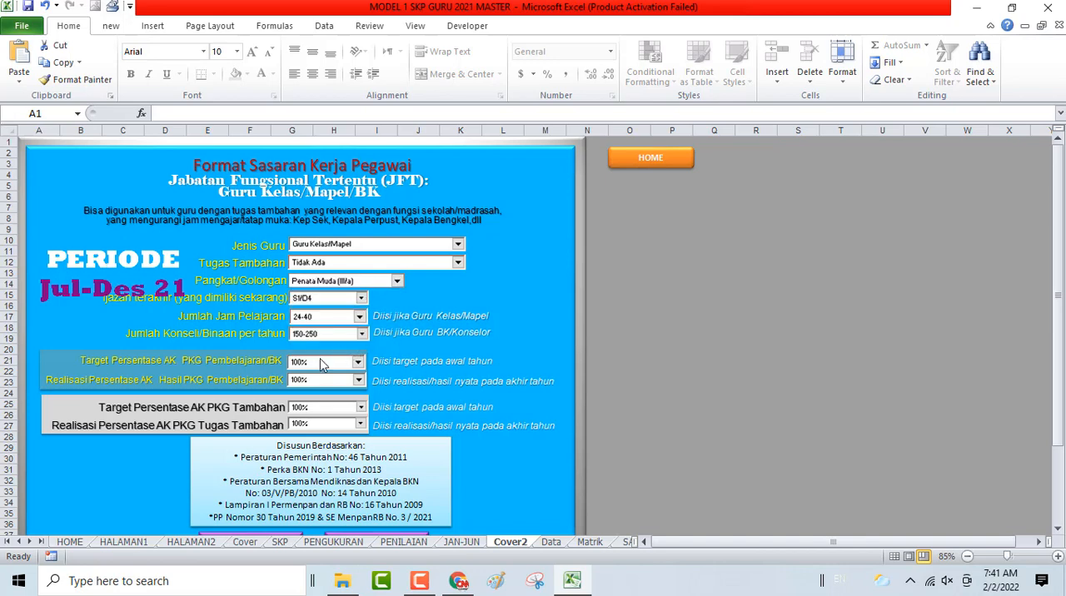
# - Return to the home sheet and open MATRIK PERAN DAN HASIL
pyautogui.click(626, 160)
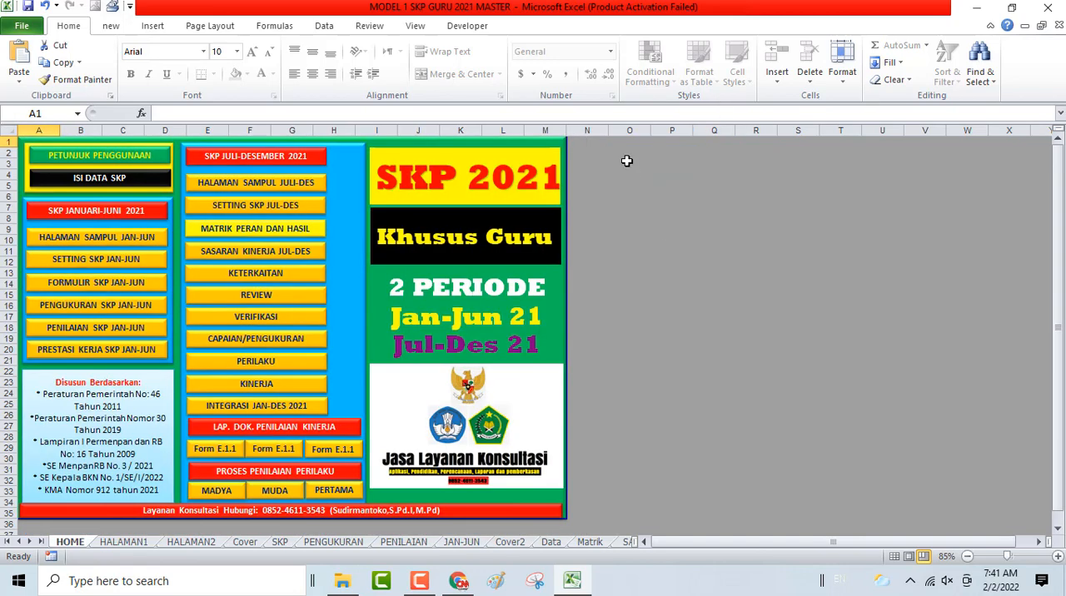
pyautogui.click(276, 234)
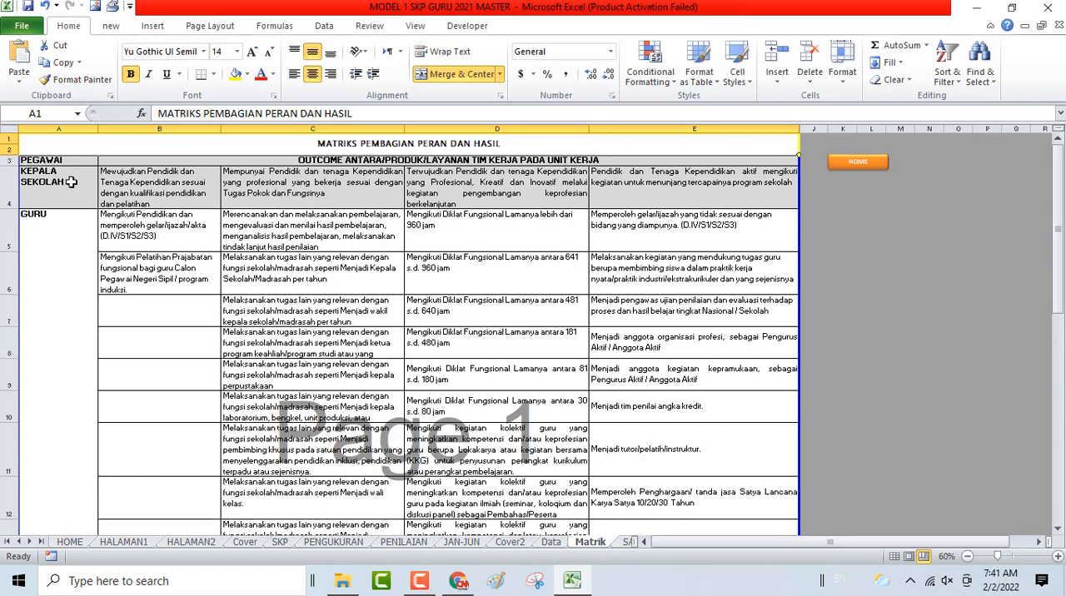
# - Examine the KEPALA SEKOLAH outcomes in row 4 and the GURU entries down to the end of the matrix
pyautogui.click(171, 182)
pyautogui.click(328, 183)
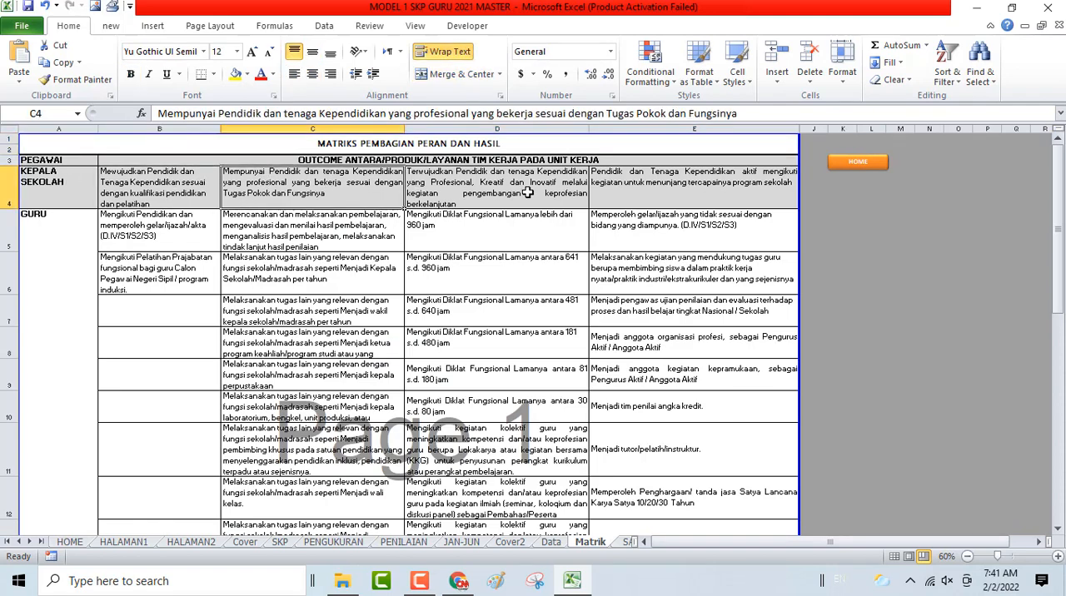
pyautogui.click(527, 192)
pyautogui.click(686, 185)
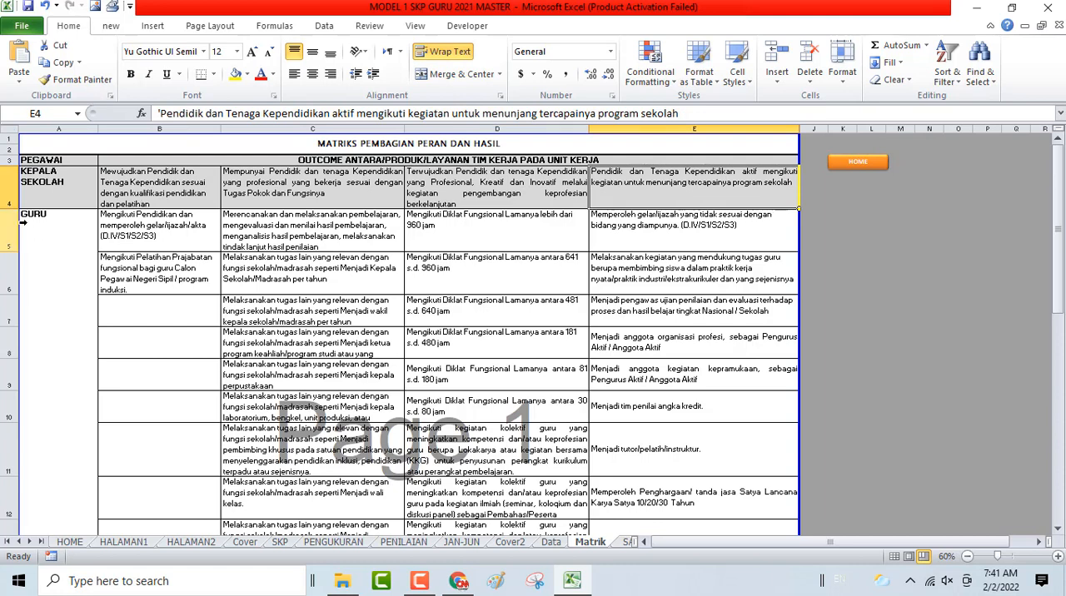
pyautogui.click(36, 220)
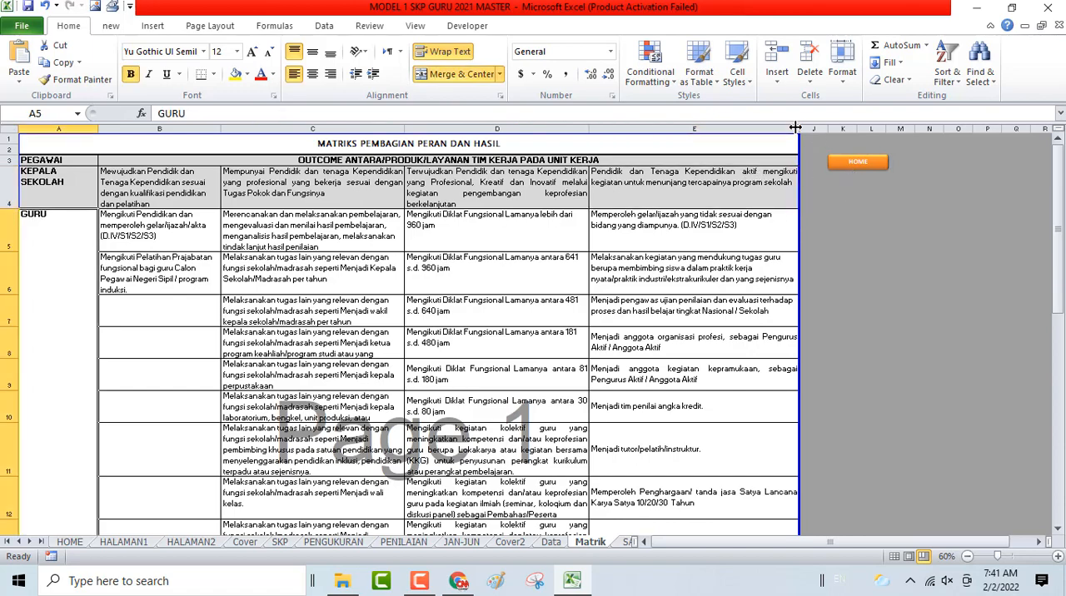
pyautogui.scroll(-15, 3, 325)
pyautogui.scroll(4, 2, 324)
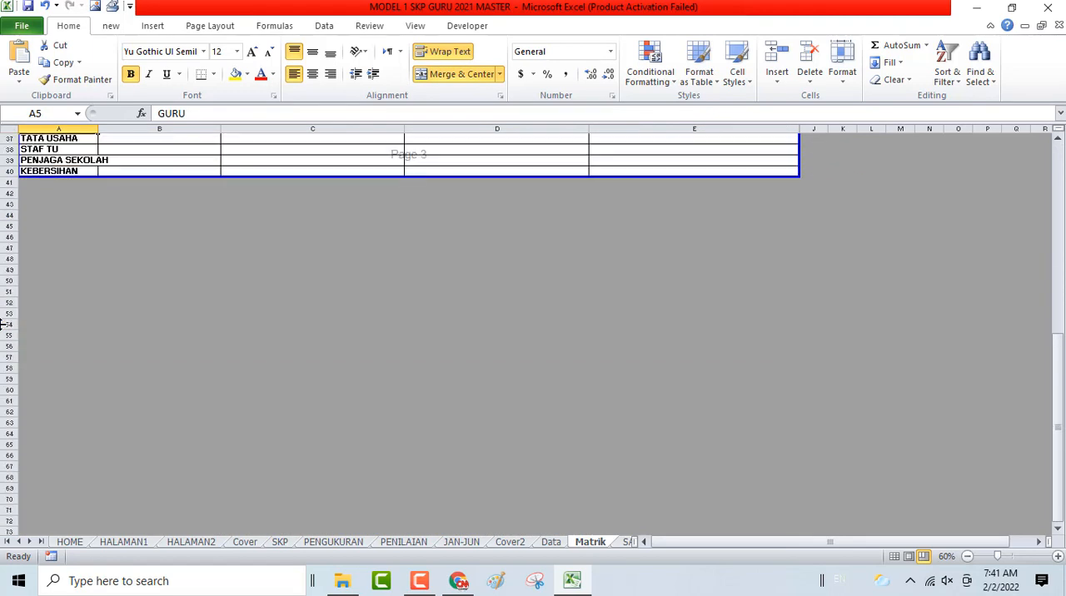
pyautogui.scroll(12, 962, 343)
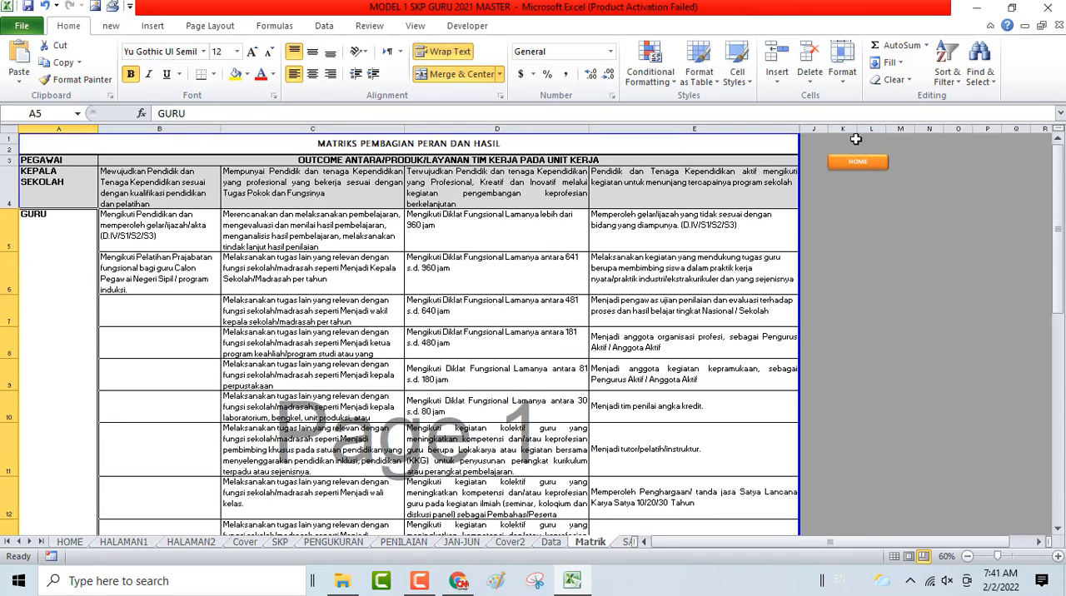
# - Unhide columns F to I of the matrix and check the spare shaded rows 34 to 36 below the GURU entries
pyautogui.moveTo(796, 130); pyautogui.dragTo(808, 129)
pyautogui.rightClick(811, 158)
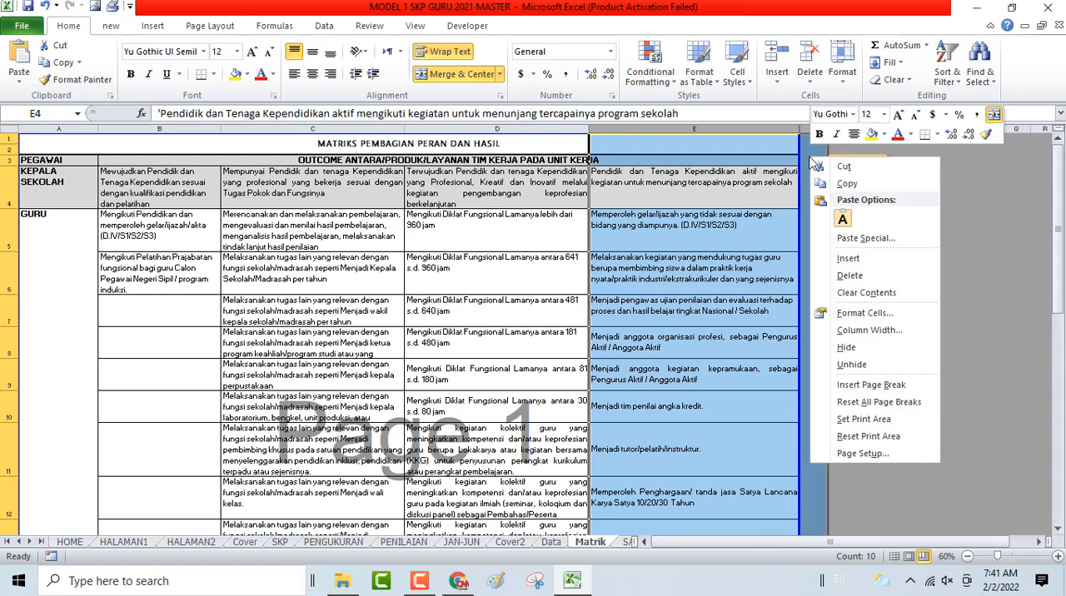
pyautogui.click(844, 367)
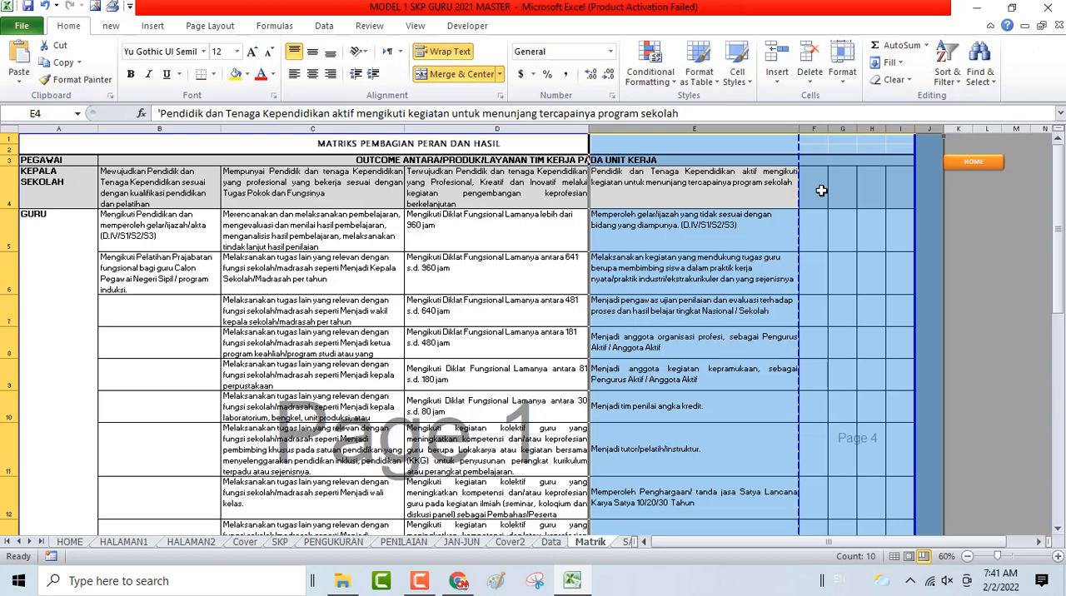
pyautogui.scroll(-8, 822, 191)
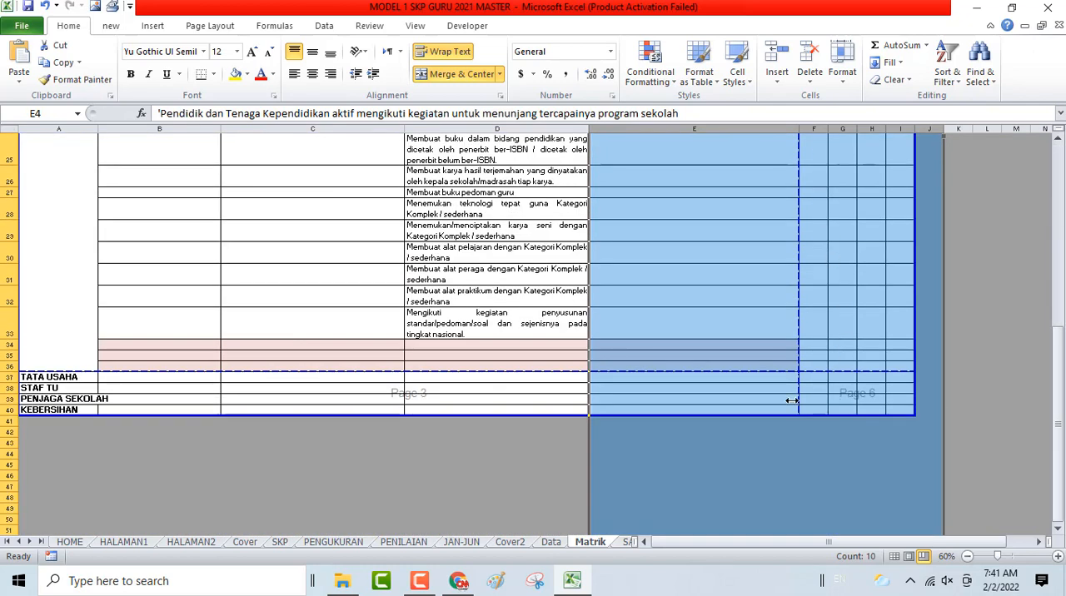
pyautogui.scroll(8, 391, 340)
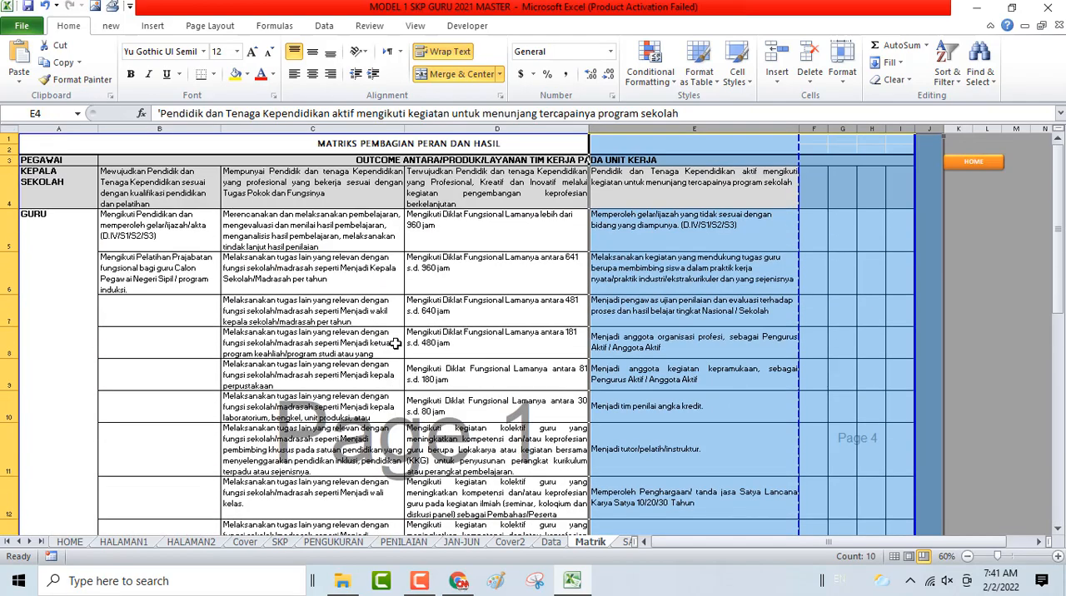
pyautogui.scroll(-10, 396, 343)
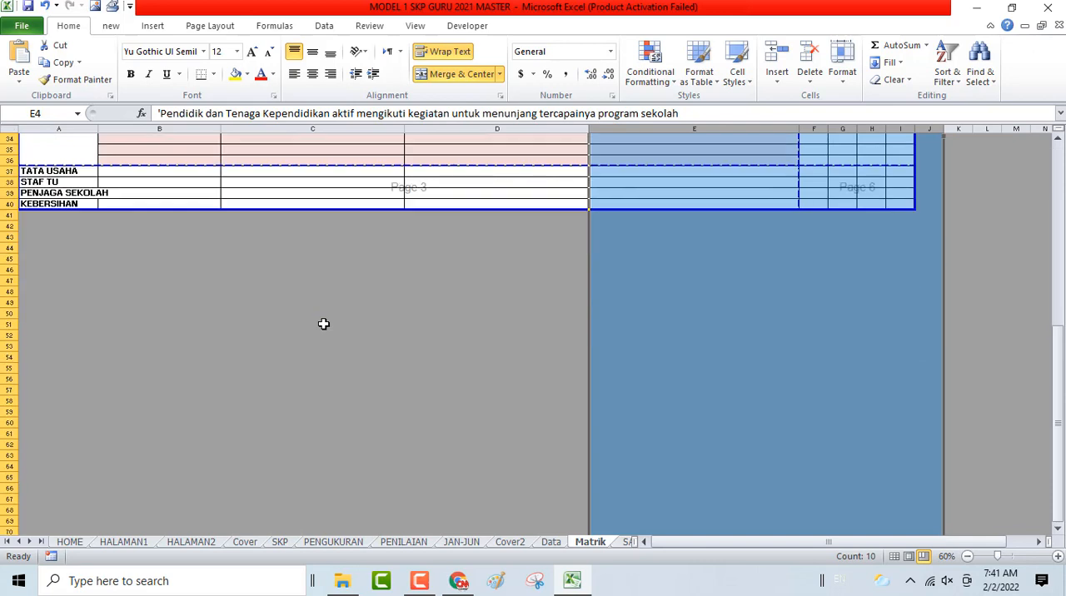
pyautogui.click(144, 215)
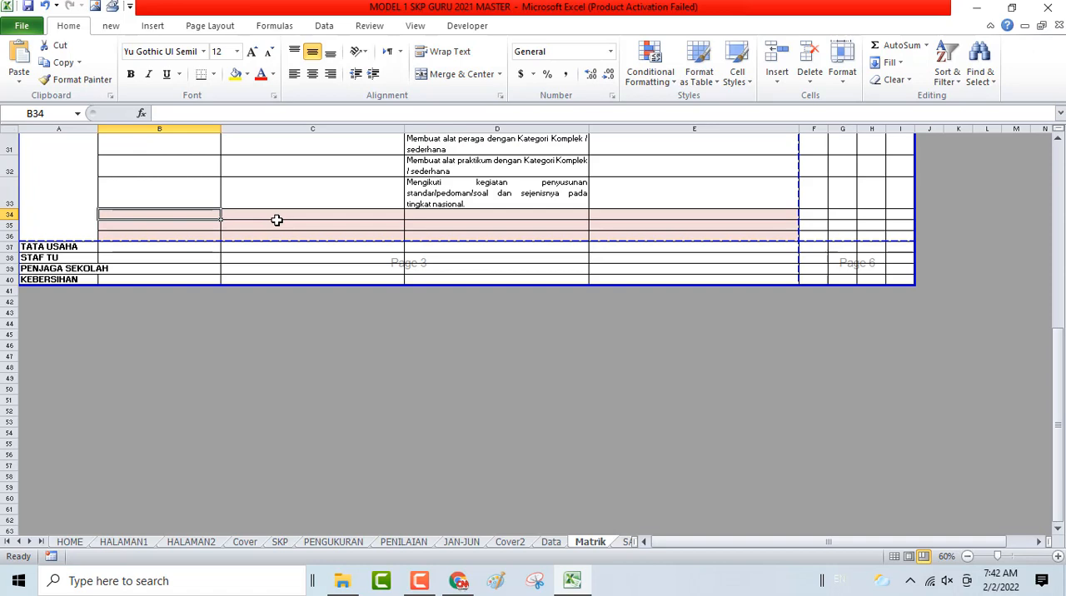
pyautogui.scroll(10, 316, 214)
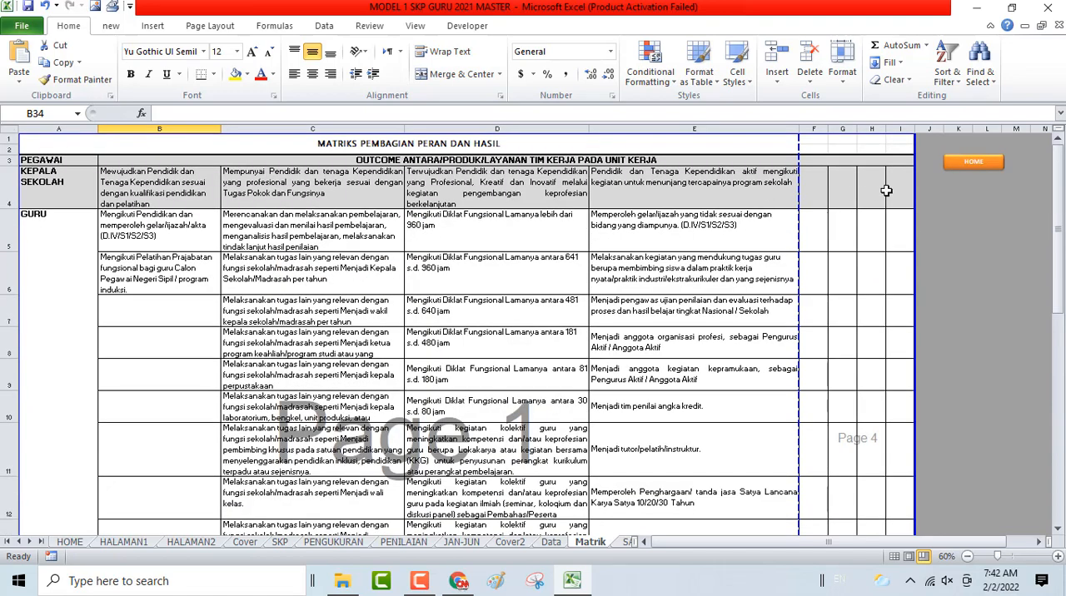
# - Undo the unhiding of columns F to I and go back to the KEPALA SEKOLAH row
pyautogui.hotkey('ctrl', 'z')
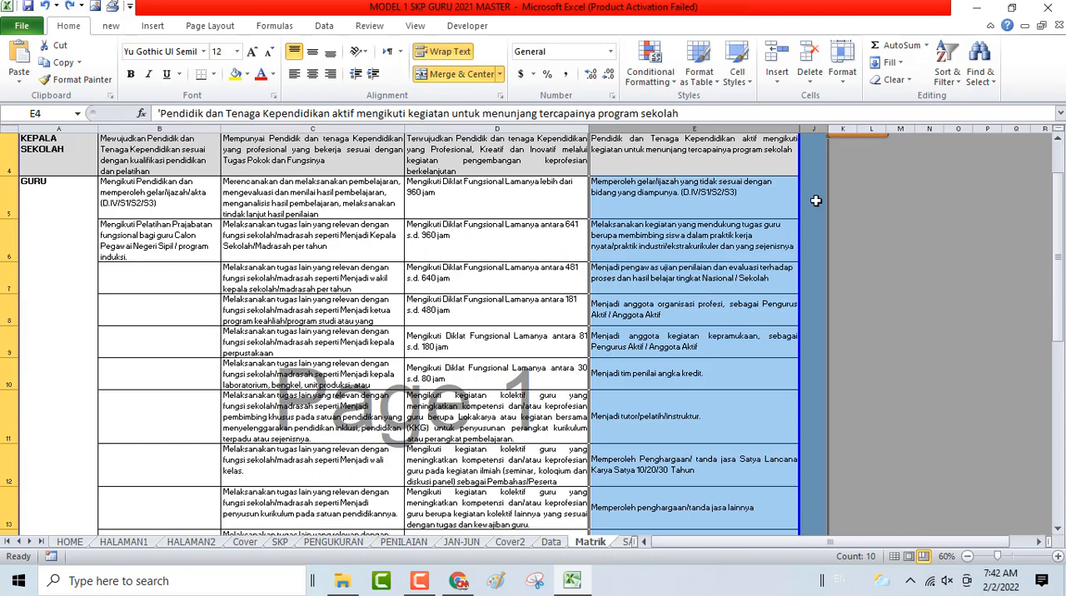
pyautogui.scroll(1, 821, 204)
pyautogui.click(747, 201)
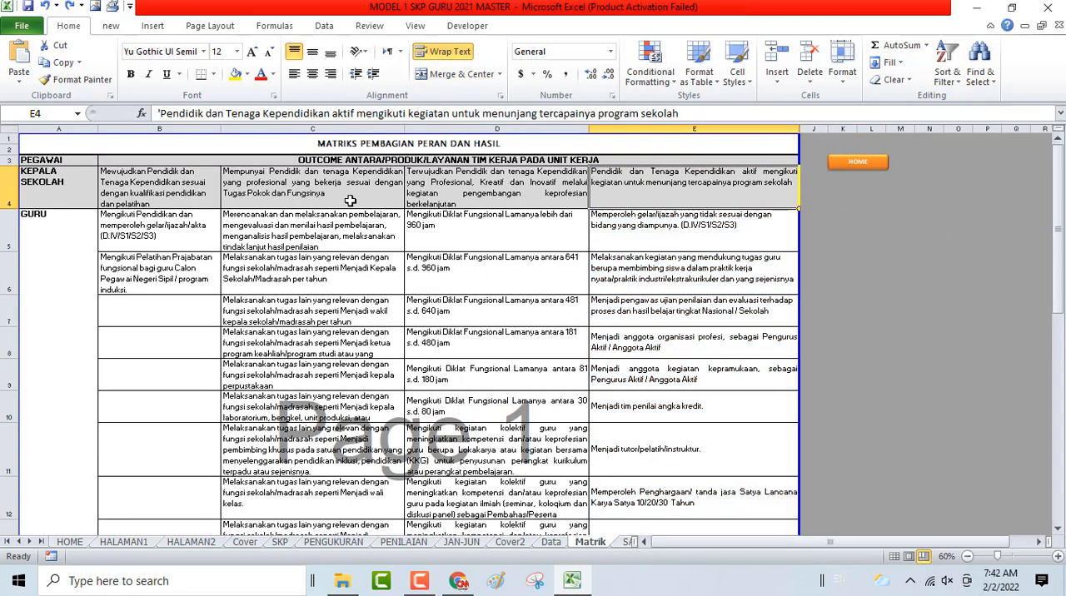
# - Check all pages of the matrix in the print preview and return to the sheet
pyautogui.hotkey('ctrl', 'p')
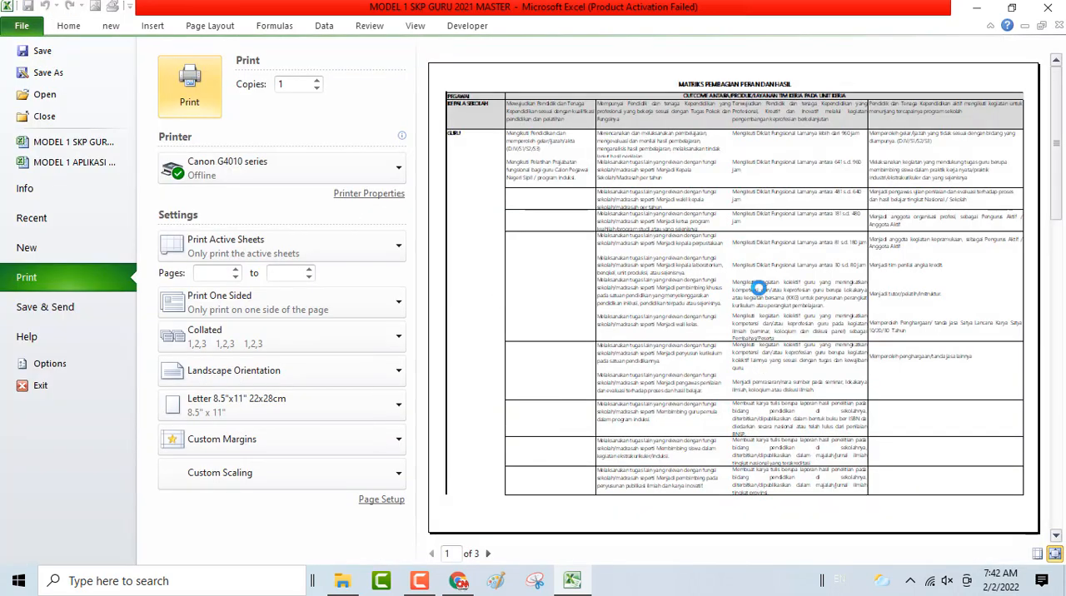
pyautogui.scroll(-2, 550, 402)
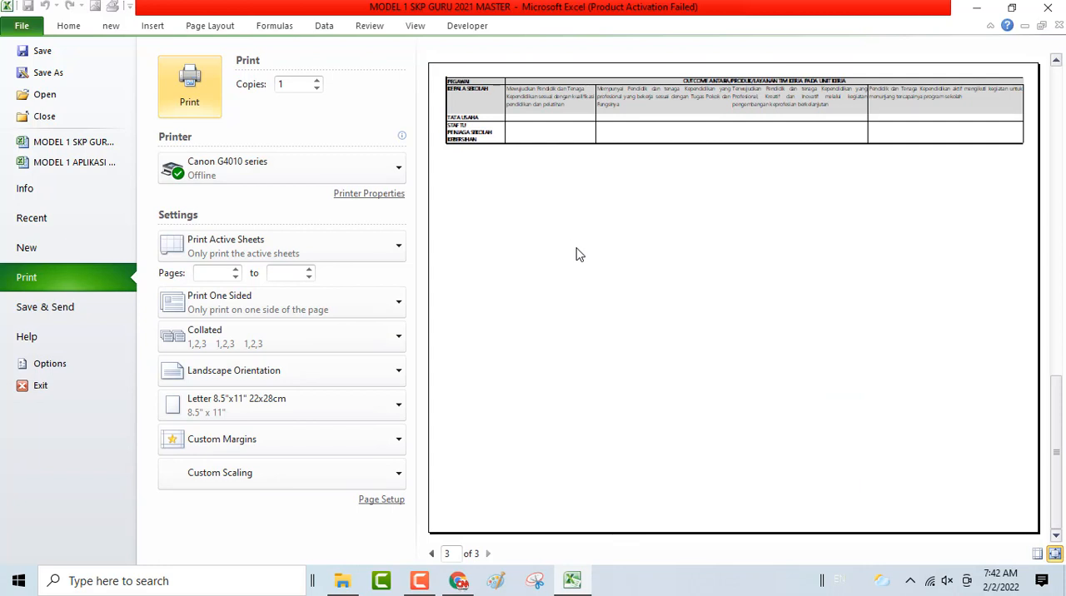
pyautogui.scroll(2, 578, 250)
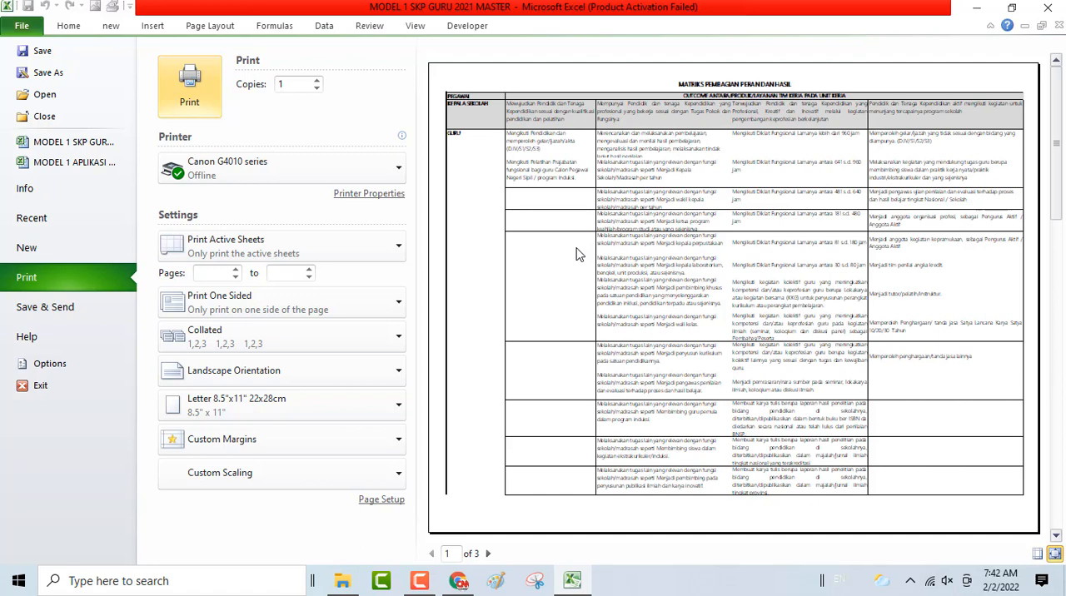
pyautogui.click(490, 560)
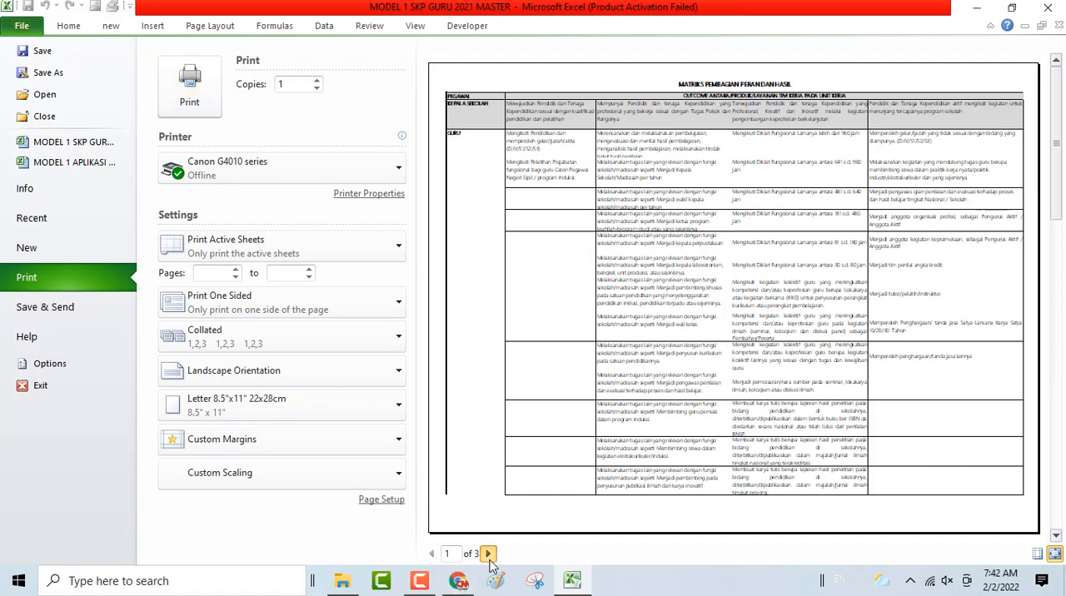
pyautogui.click(489, 554)
pyautogui.click(490, 560)
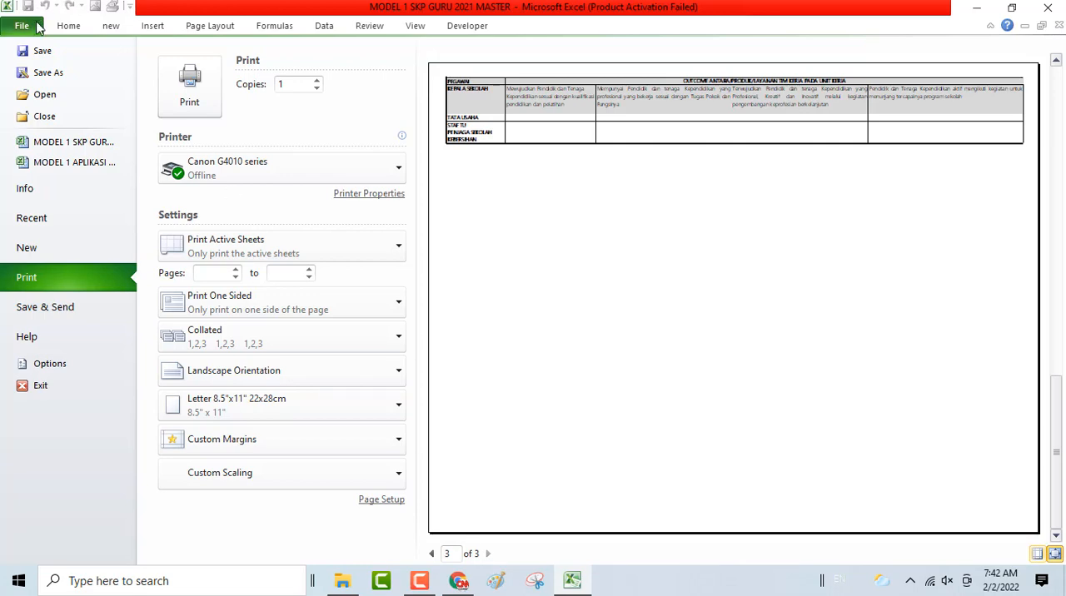
pyautogui.click(68, 28)
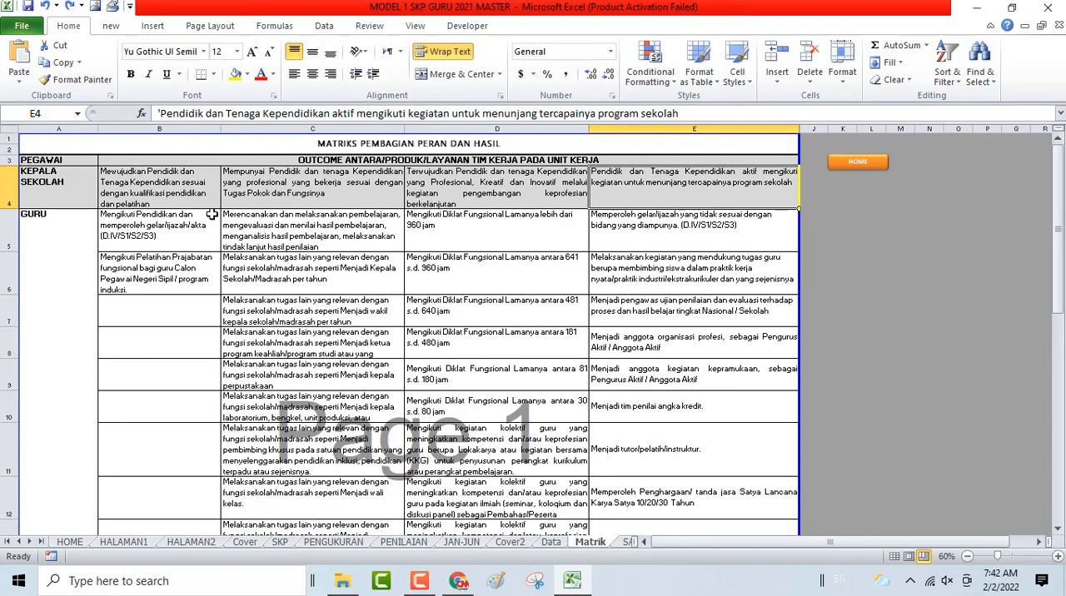
# - Return to the home sheet and open SASARAN KINERJA JUL-DES
pyautogui.click(185, 192)
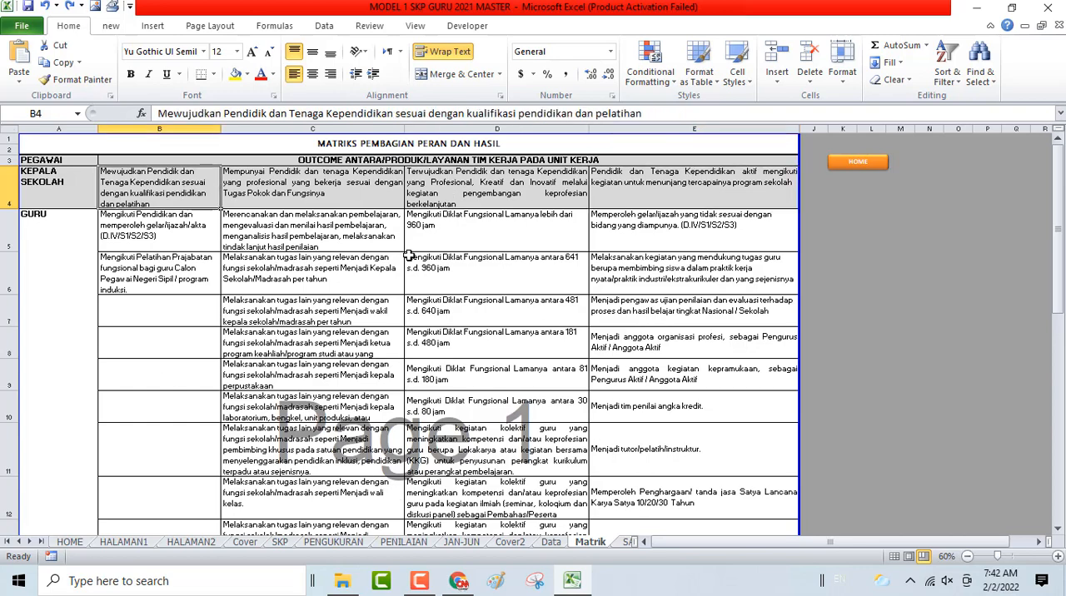
pyautogui.scroll(-5, 427, 334)
pyautogui.scroll(5, 730, 362)
pyautogui.click(867, 165)
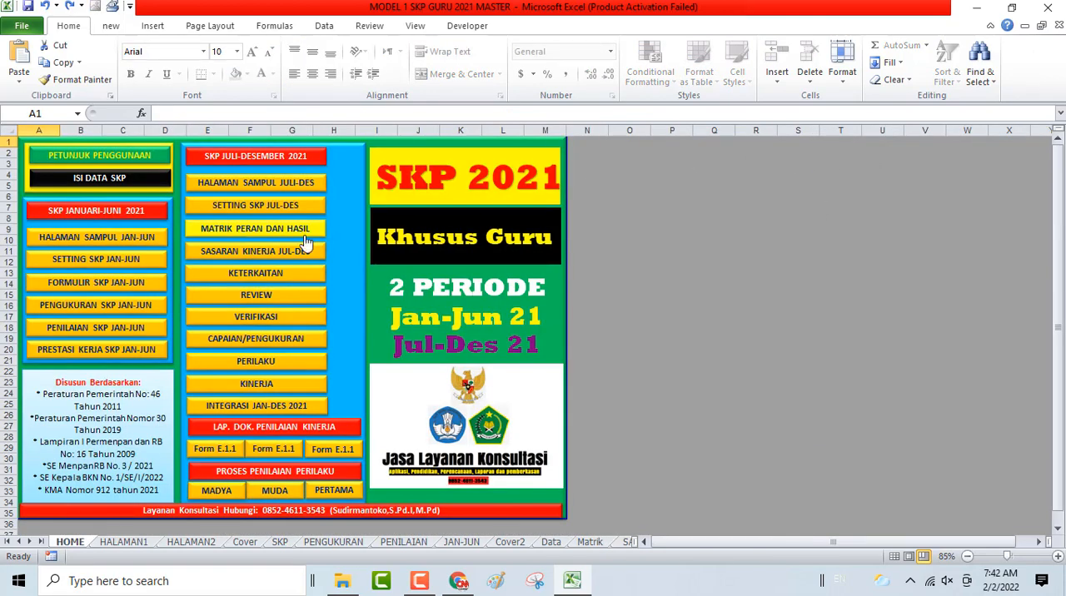
pyautogui.click(262, 260)
# - Examine the work plans, indicators, yellow target cells and signature block throughout the SASARAN KINERJA sheet
pyautogui.scroll(-4, 262, 255)
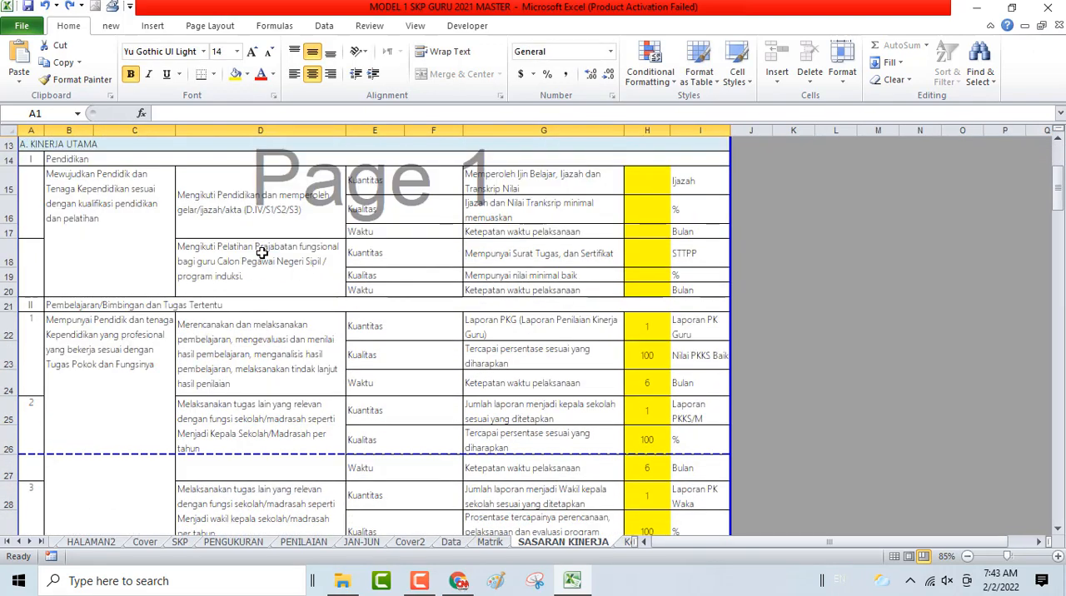
pyautogui.scroll(-3, 262, 254)
pyautogui.scroll(5, 261, 254)
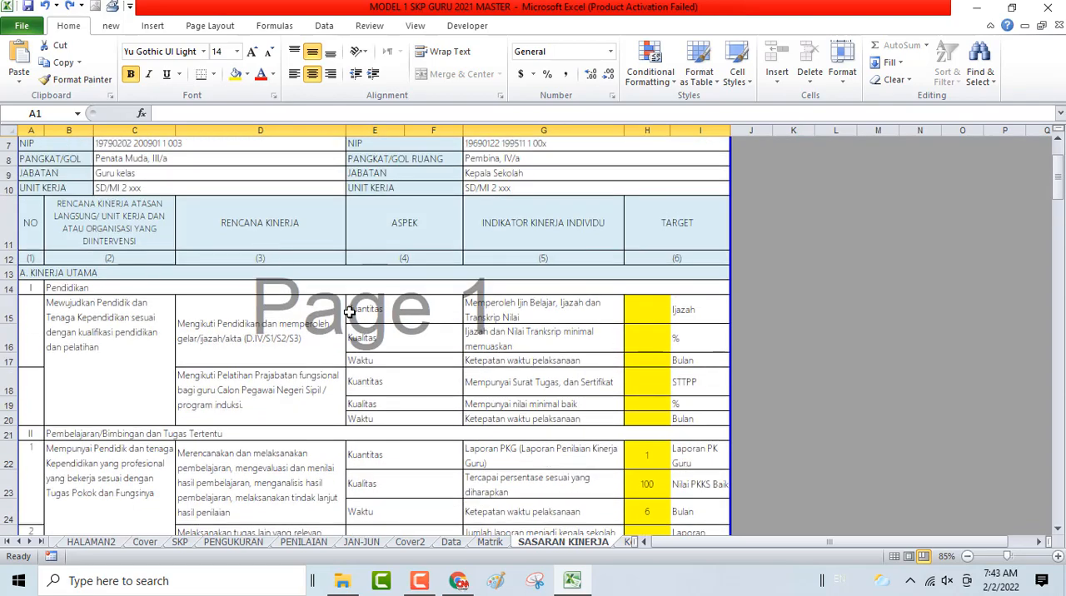
pyautogui.scroll(-20, 263, 318)
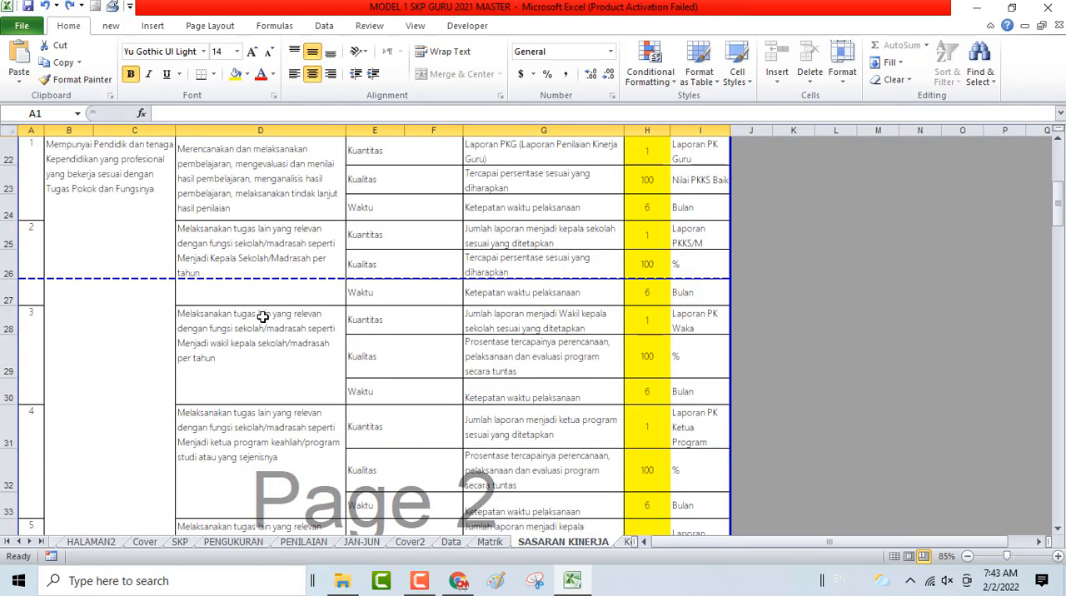
pyautogui.scroll(-20, 262, 318)
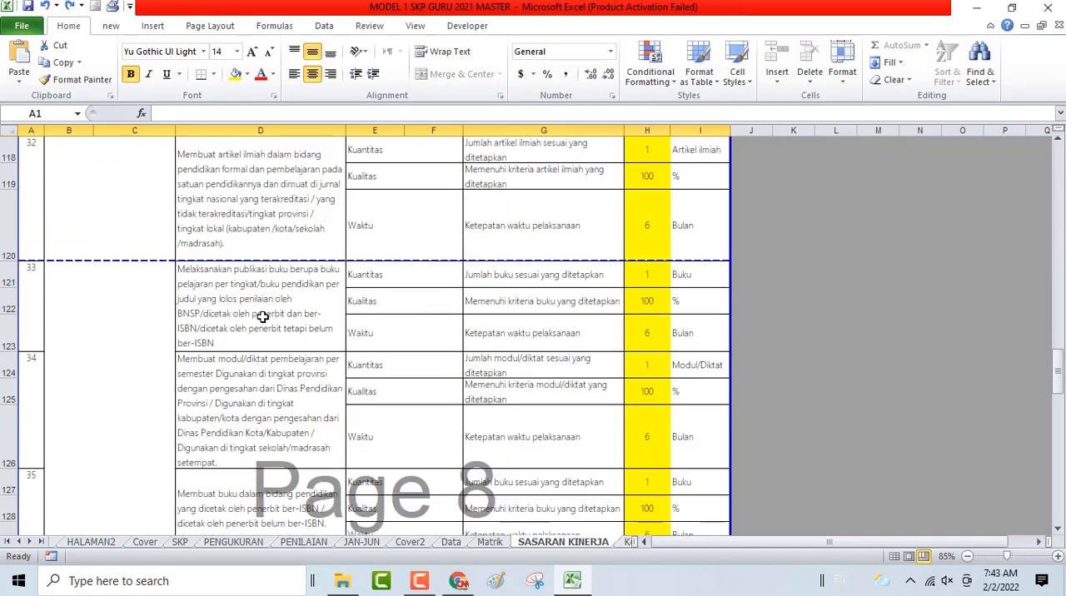
pyautogui.scroll(-3, 263, 317)
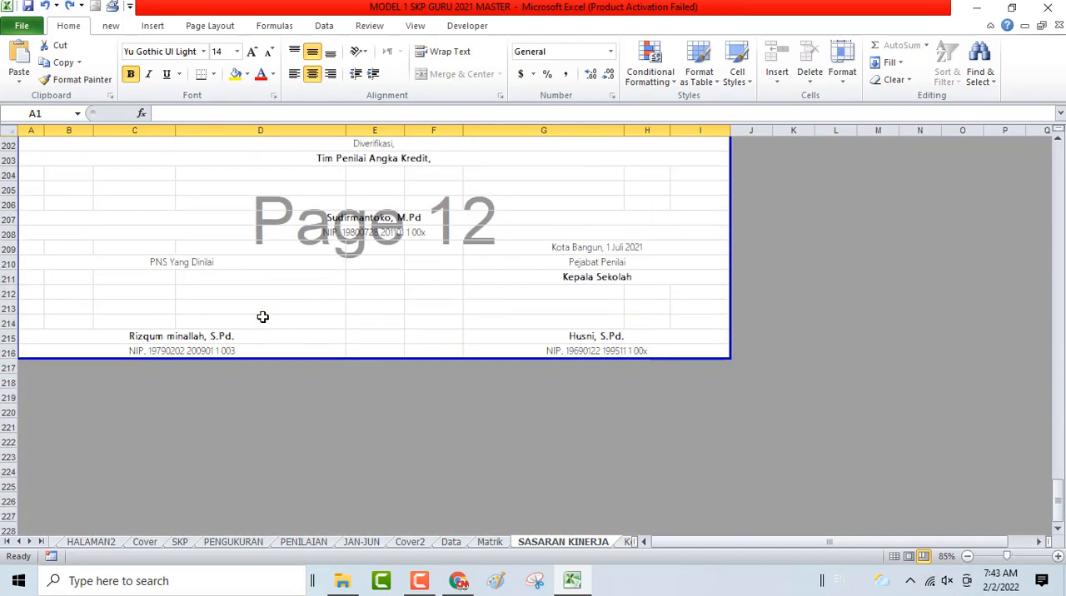
pyautogui.scroll(20, 263, 317)
pyautogui.scroll(20, 263, 317)
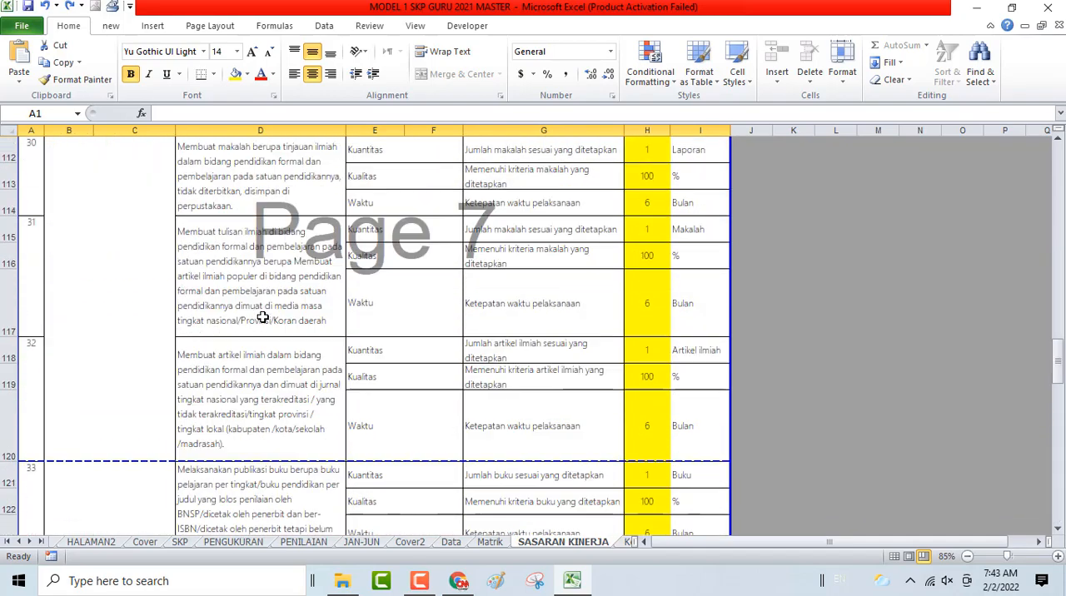
pyautogui.scroll(12, 262, 317)
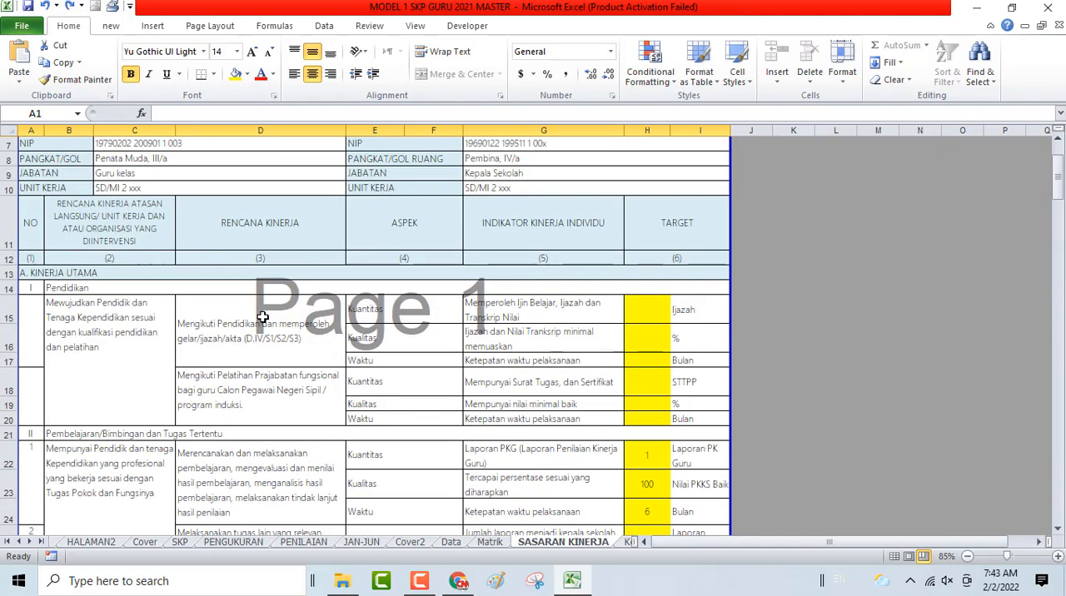
# - Check the school name, assessment period and the details of the assessed employee and the assessing official
pyautogui.click(40, 181)
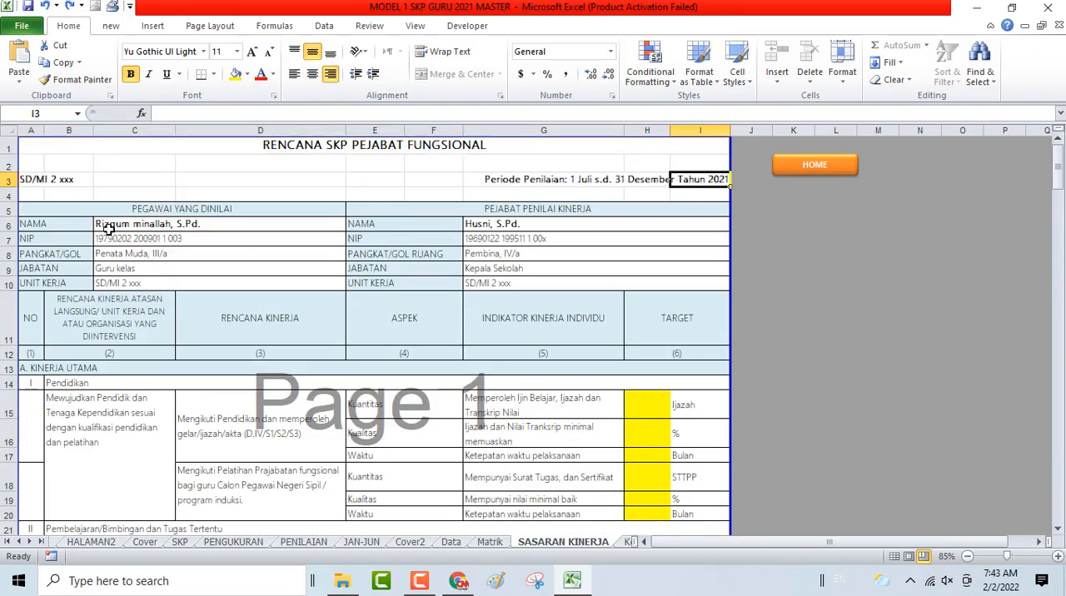
pyautogui.moveTo(108, 226); pyautogui.dragTo(125, 289)
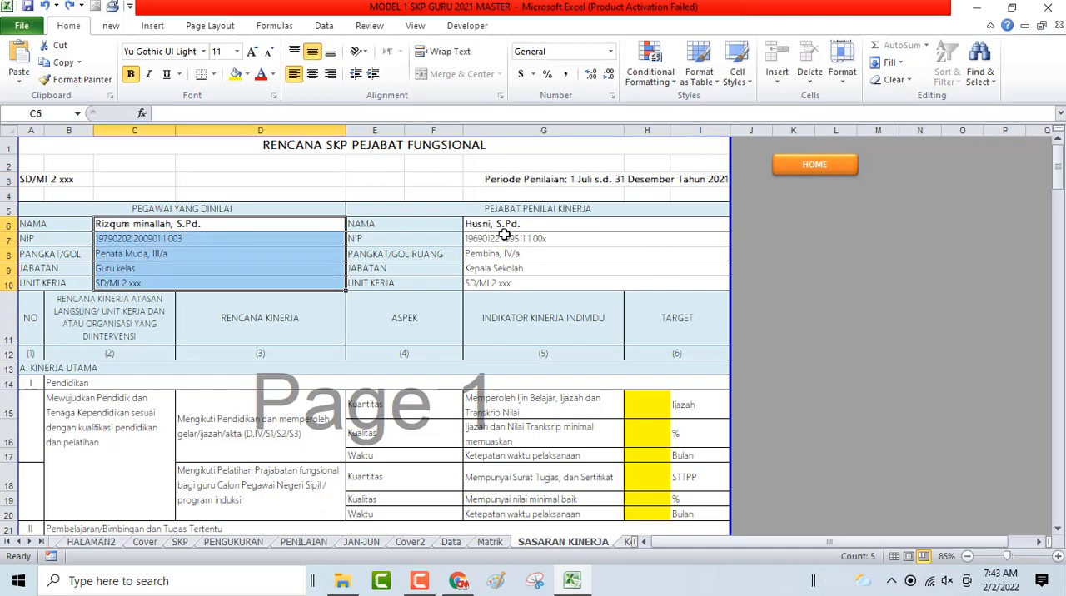
pyautogui.moveTo(505, 238); pyautogui.dragTo(503, 270)
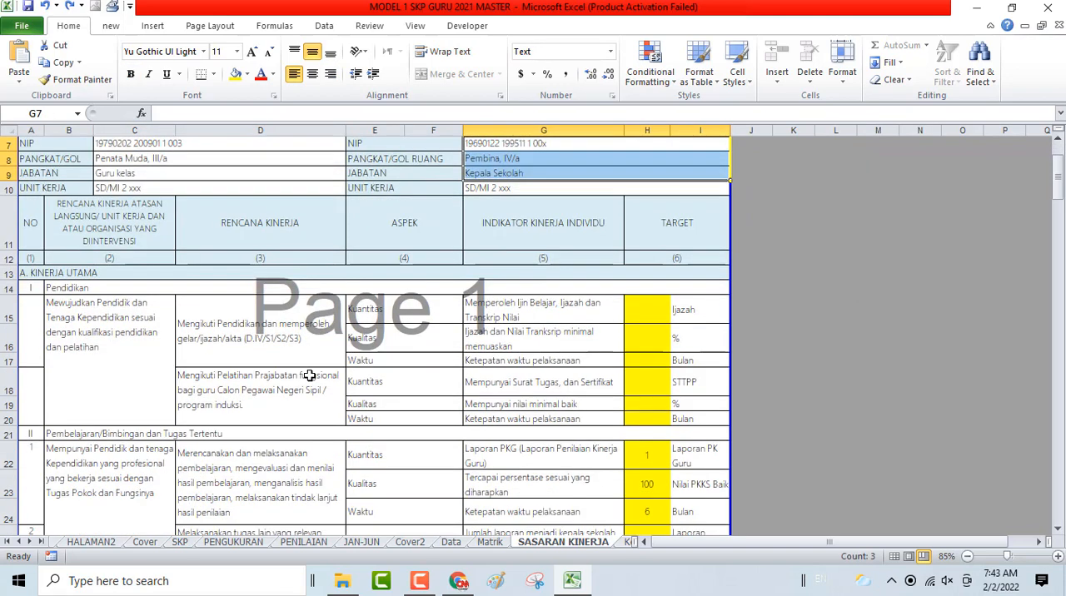
# - Try to edit the number cell of the first Pendidikan work plan under KINERJA UTAMA
pyautogui.scroll(-2, 310, 376)
pyautogui.scroll(-1, 50, 399)
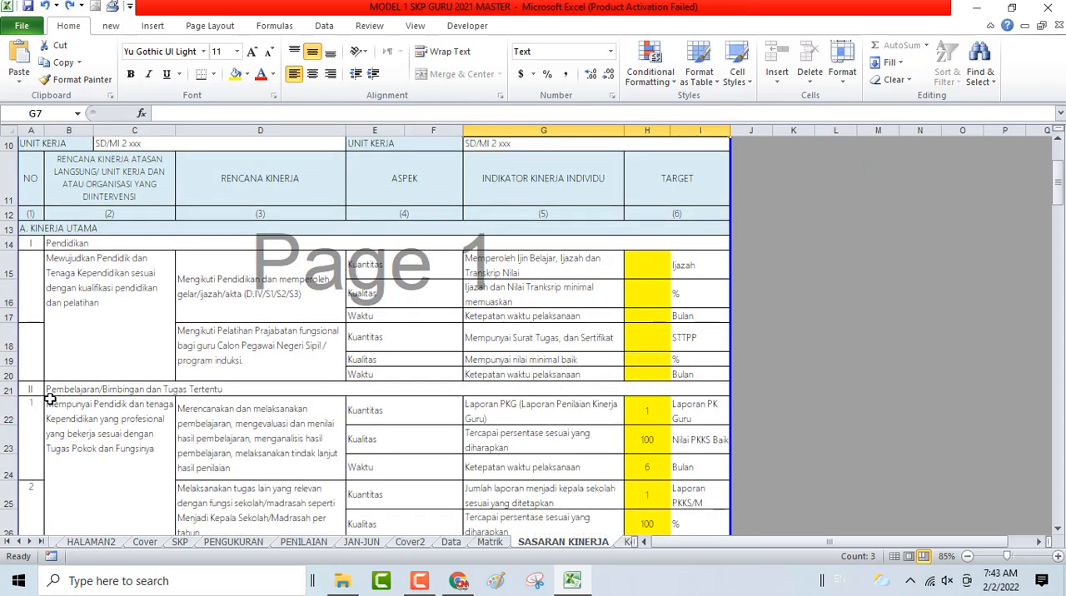
pyautogui.click(25, 410)
pyautogui.click(40, 303)
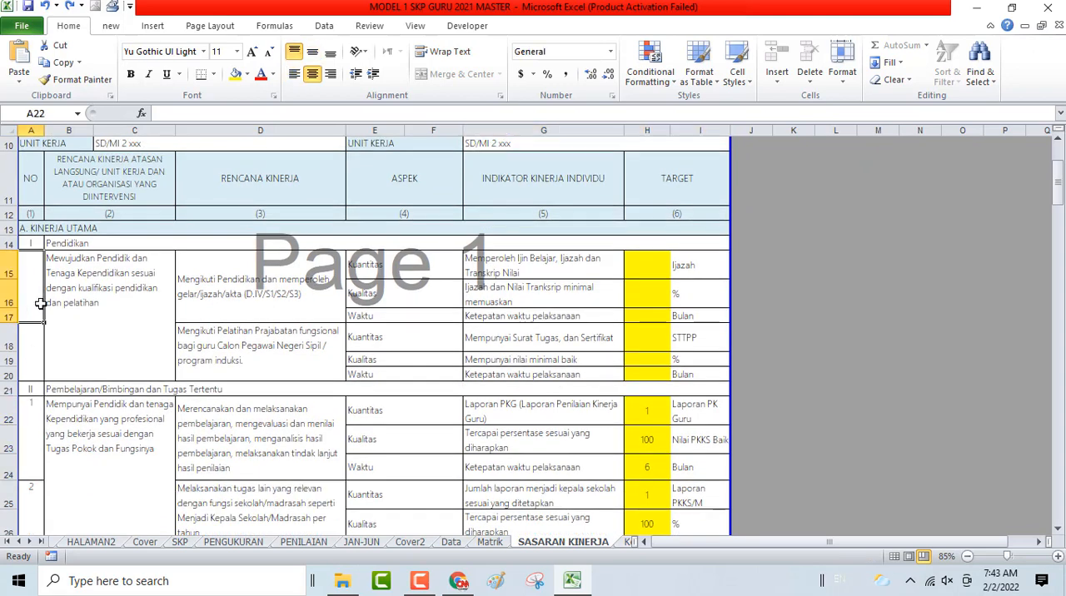
pyautogui.doubleClick(40, 303)
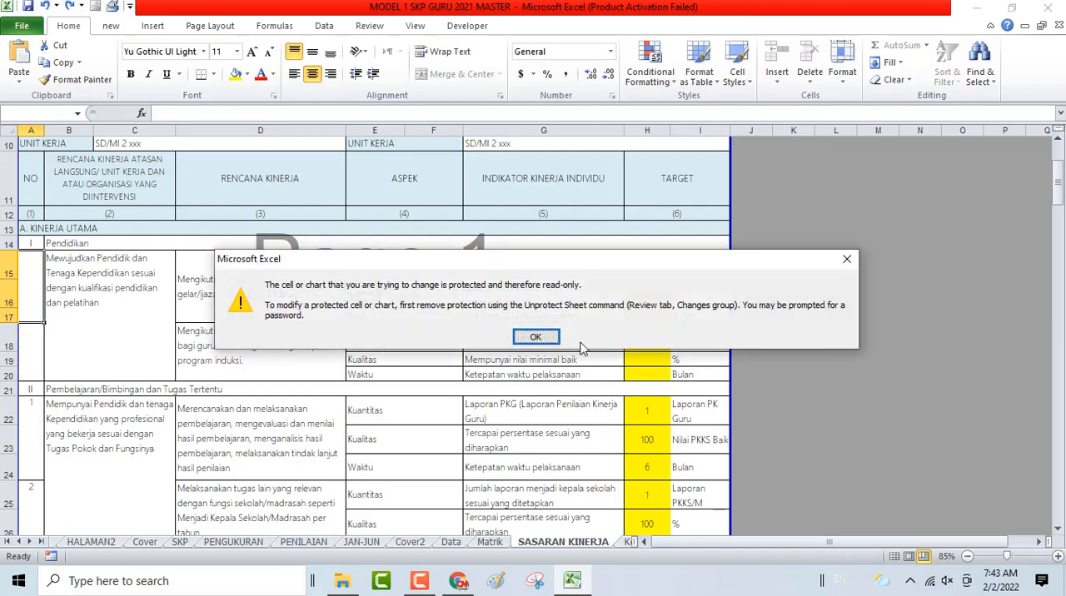
pyautogui.click(535, 338)
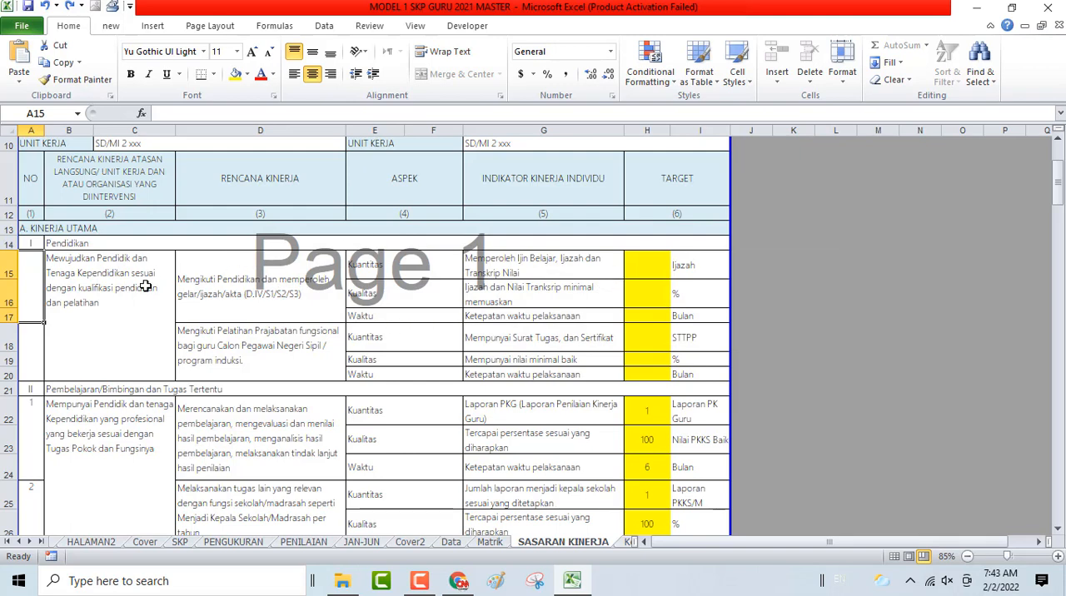
# - Check the first Pendidikan work plan and the supervisor's work plan it supports against the table's column headings
pyautogui.click(265, 286)
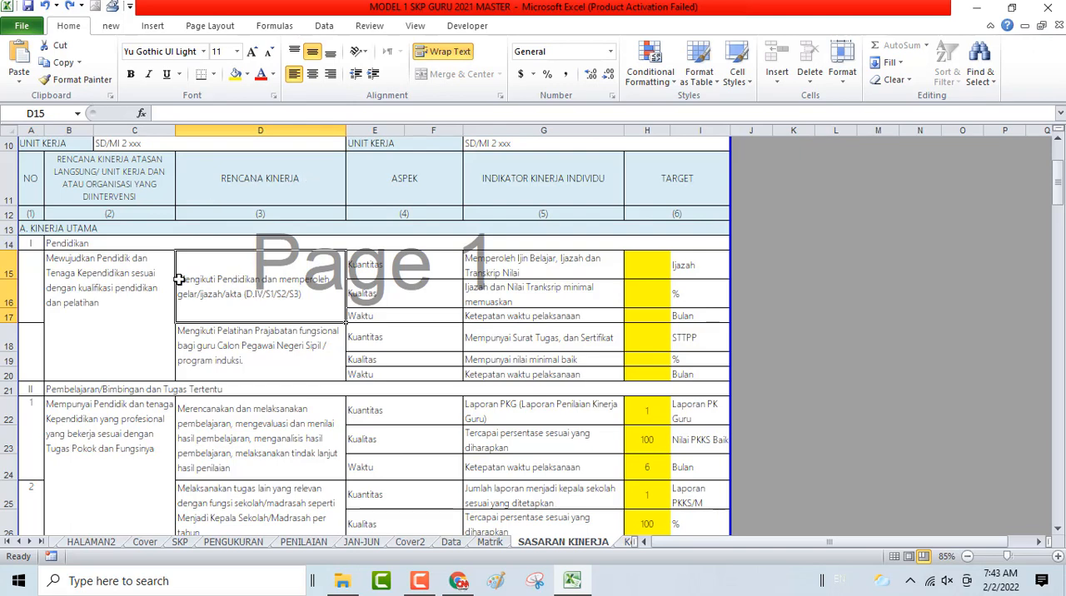
pyautogui.click(121, 271)
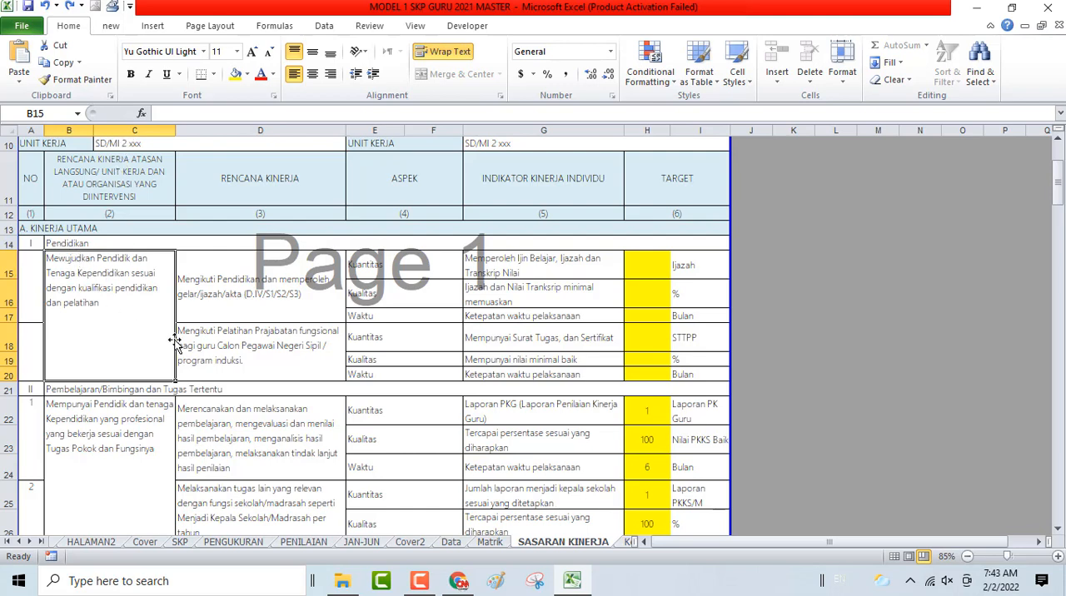
pyautogui.scroll(3, 848, 316)
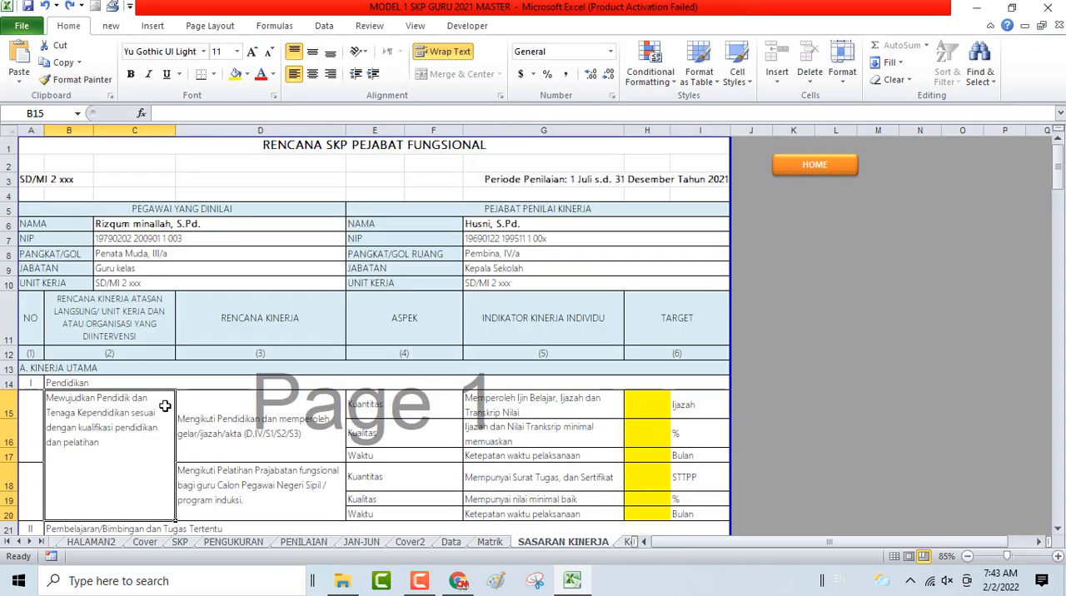
pyautogui.scroll(-1, 97, 360)
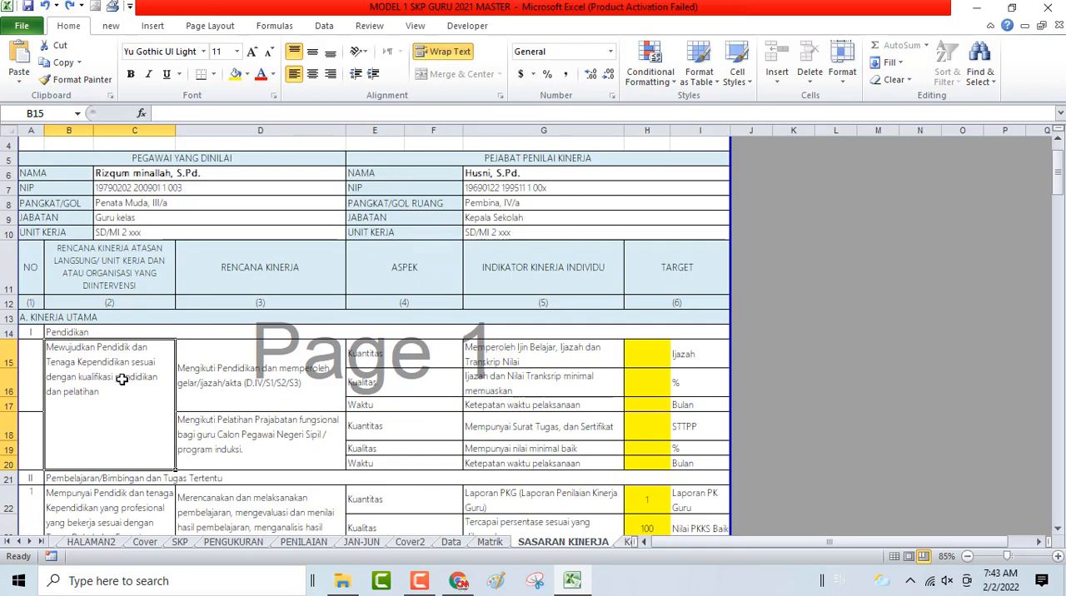
pyautogui.scroll(1, 650, 301)
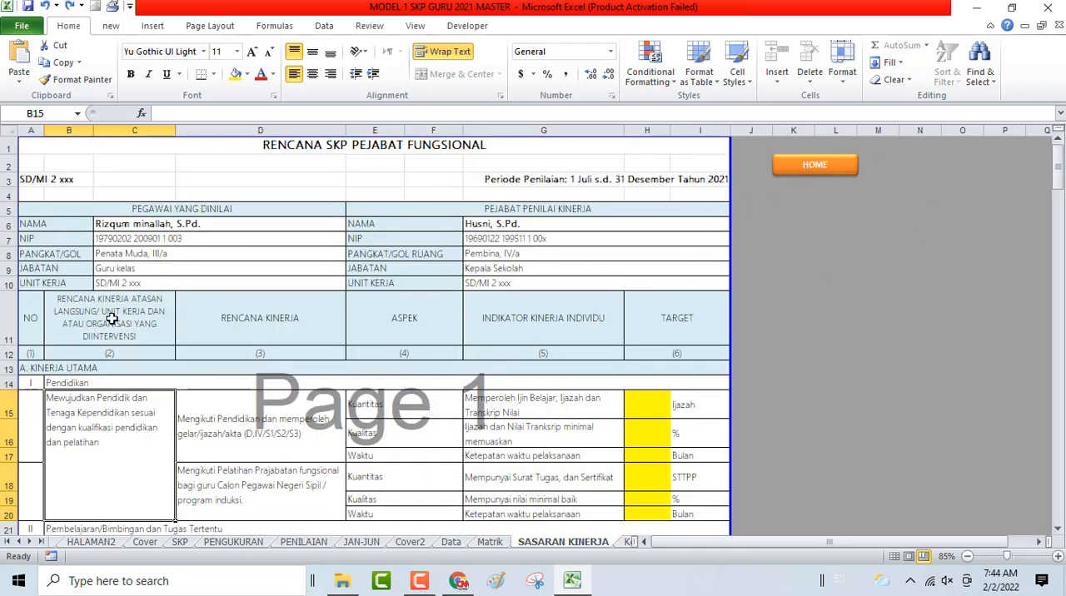
# - Open MATRIK PERAN DAN HASIL from the home sheet and check the KEPALA SEKOLAH and GURU entries on education
pyautogui.click(815, 164)
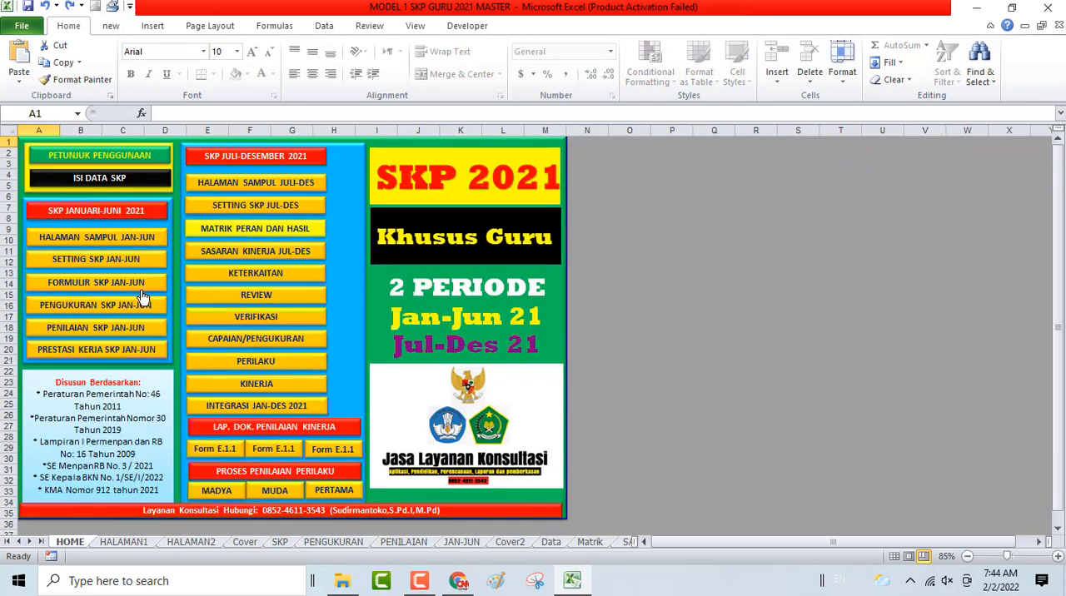
pyautogui.click(214, 232)
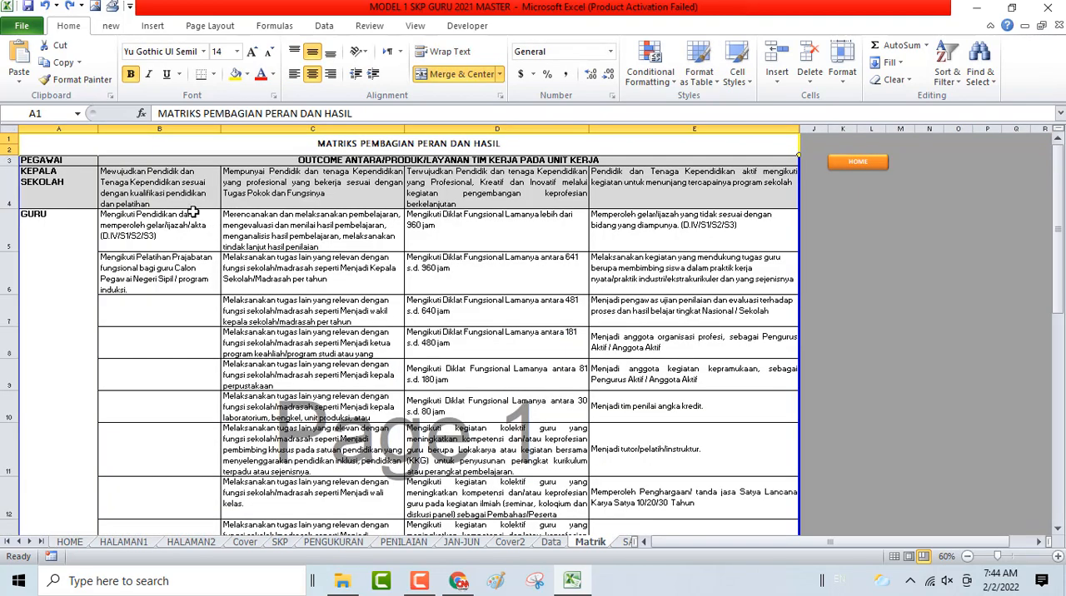
pyautogui.click(176, 198)
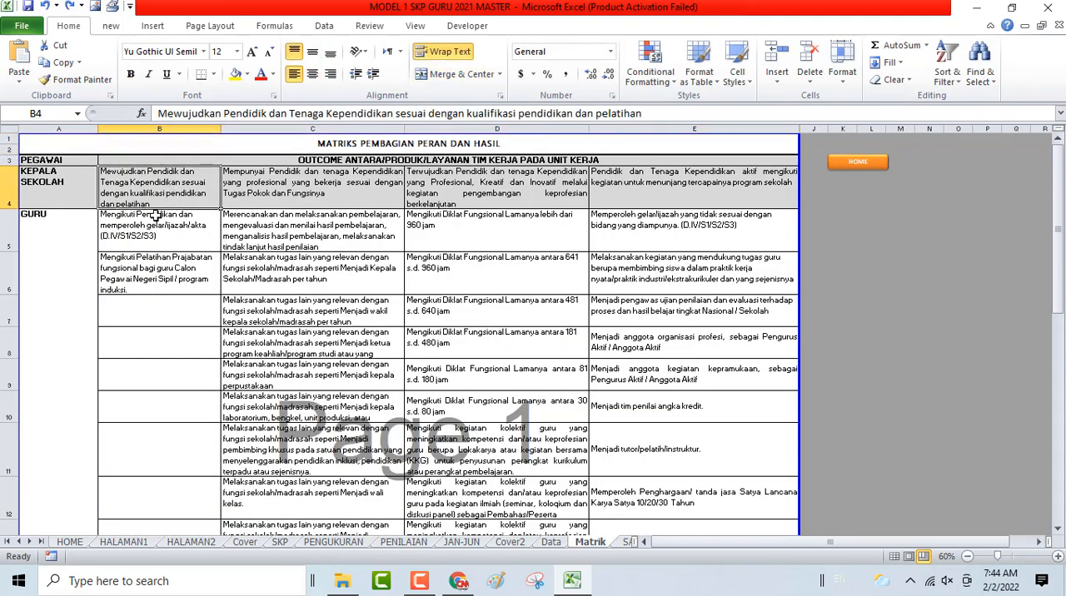
pyautogui.click(125, 227)
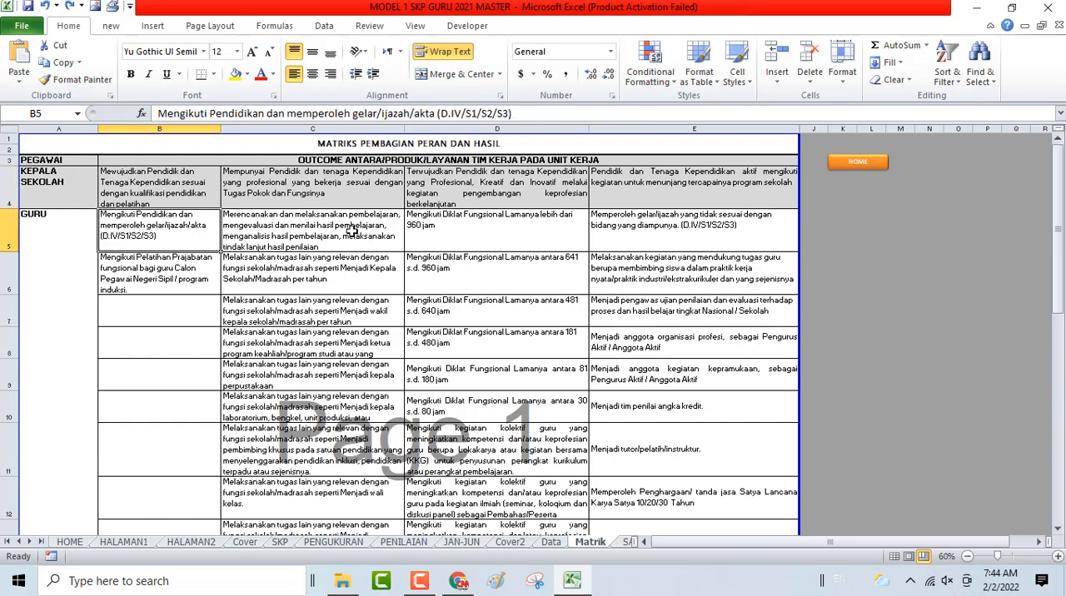
# - Reopen SASARAN KINERJA JUL-DES through the home sheet and check the two Pendidikan work plans and the first indicator
pyautogui.click(858, 161)
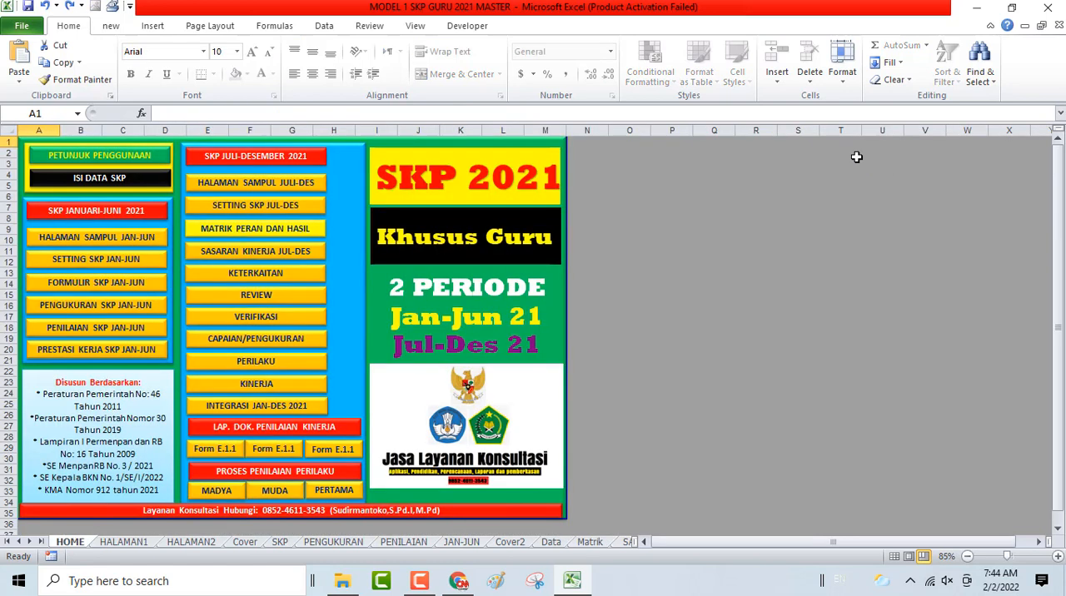
pyautogui.click(211, 262)
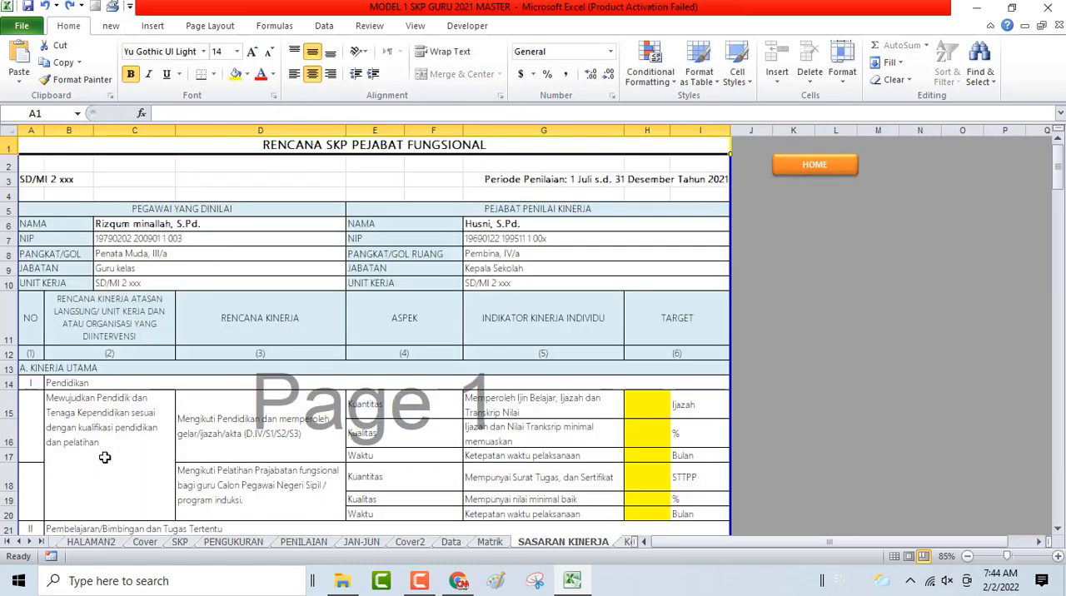
pyautogui.click(307, 427)
pyautogui.click(268, 503)
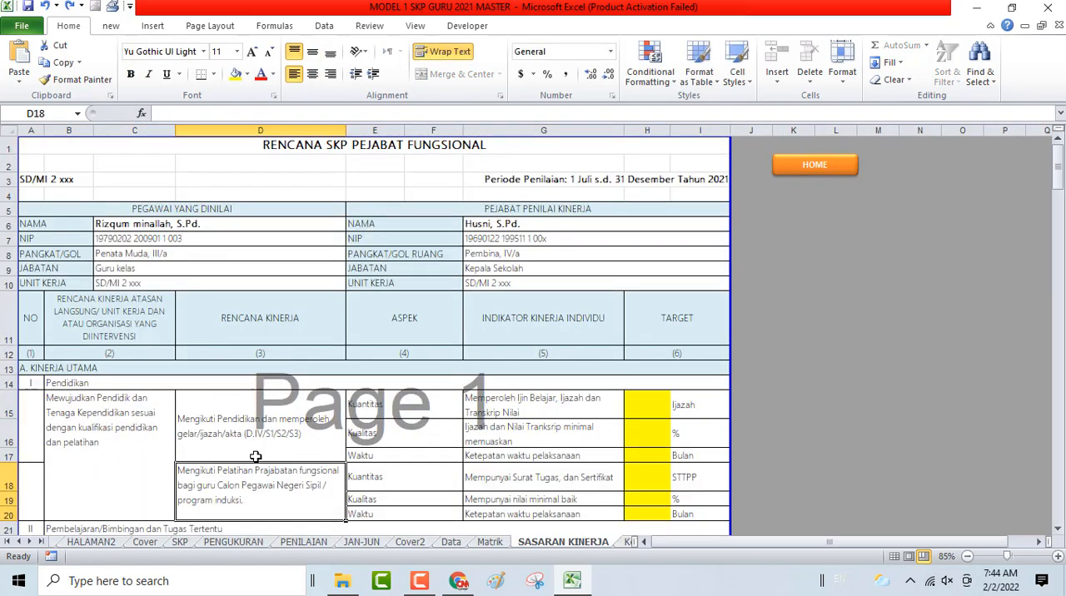
pyautogui.click(507, 403)
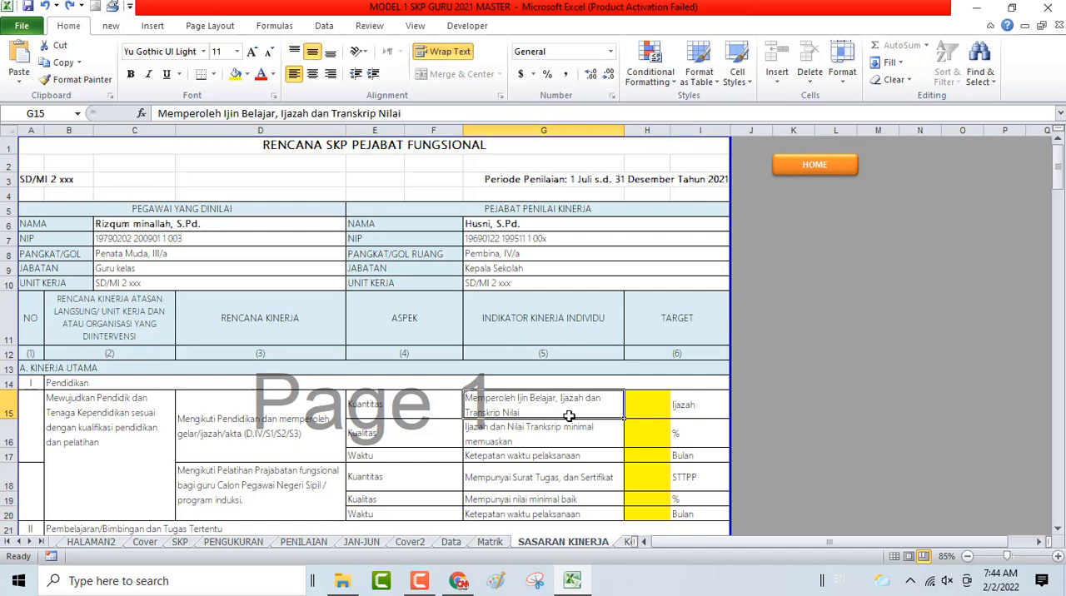
# - Try splitting the first Pendidikan quantity indicator into lines "1. Memperoleh Ijin Belajar", "2. Ijazah dan" and "3. Transkrip Nilai", and undo the edit
pyautogui.scroll(-1, 569, 412)
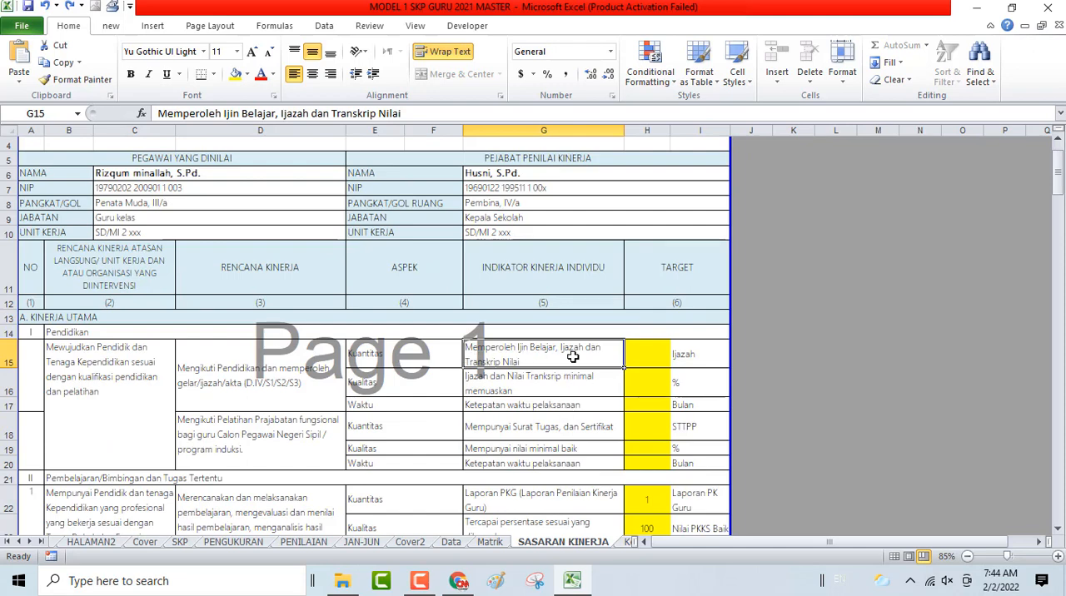
pyautogui.doubleClick(468, 348)
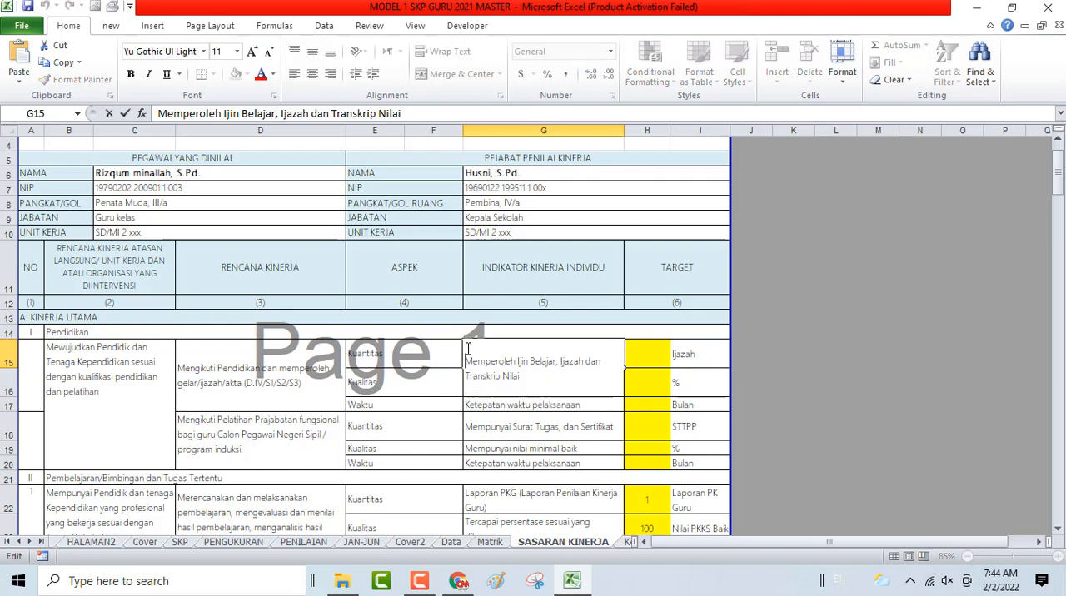
pyautogui.write('1.')
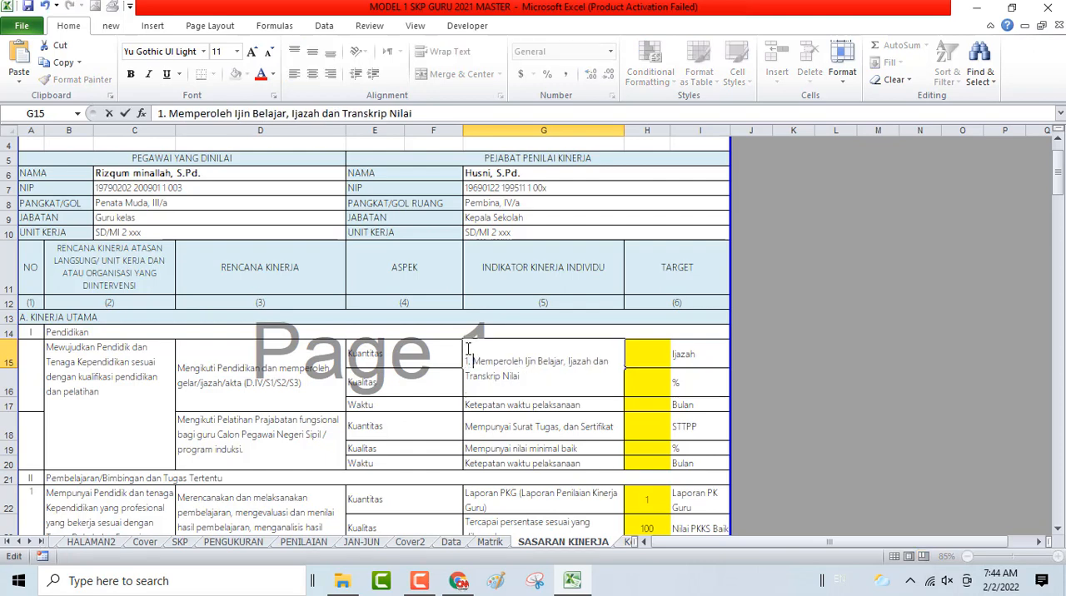
pyautogui.click(569, 358)
pyautogui.press('BackSpace')
pyautogui.press('BackSpace')
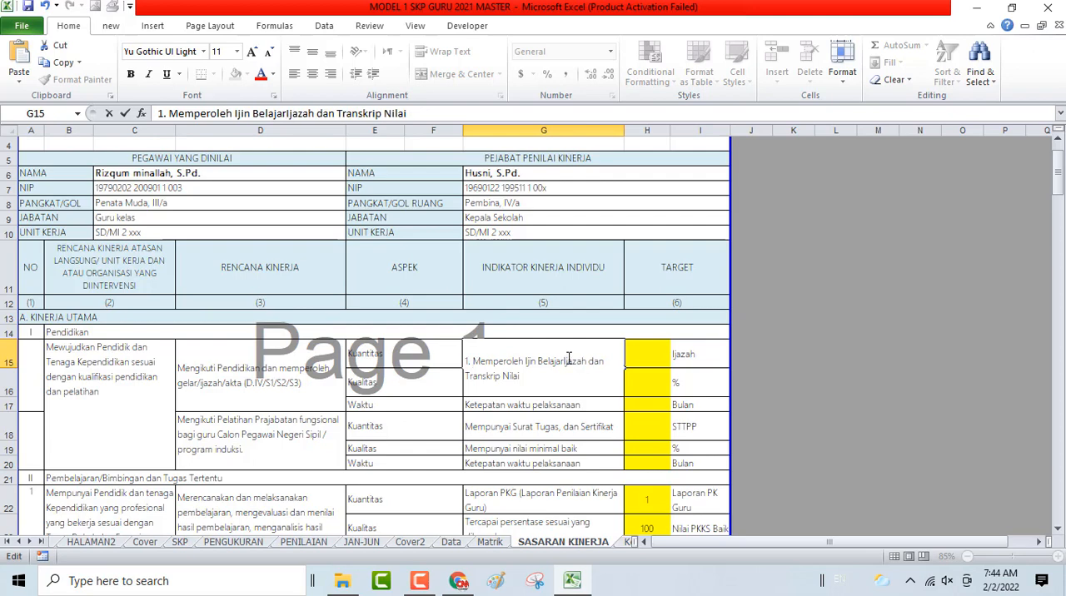
pyautogui.hotkey('alt', 'Return')
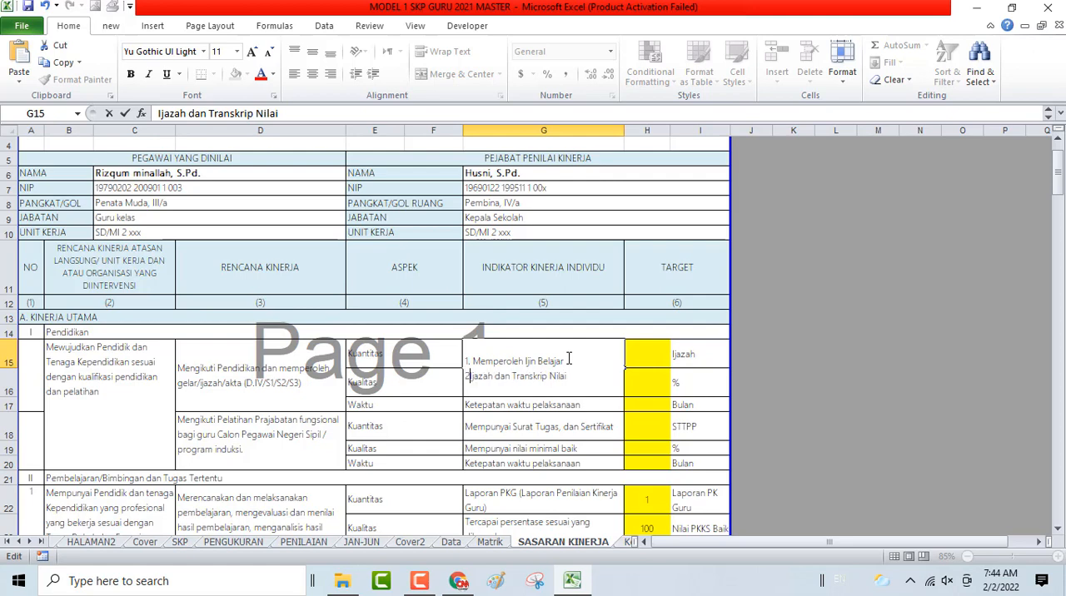
pyautogui.write('2.')
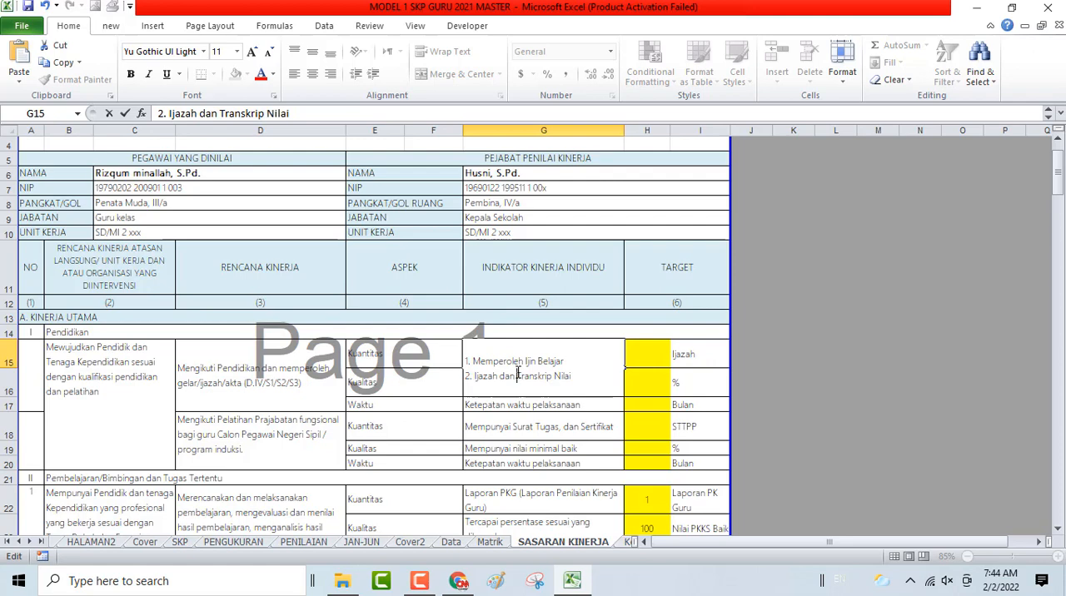
pyautogui.hotkey('alt', 'Return')
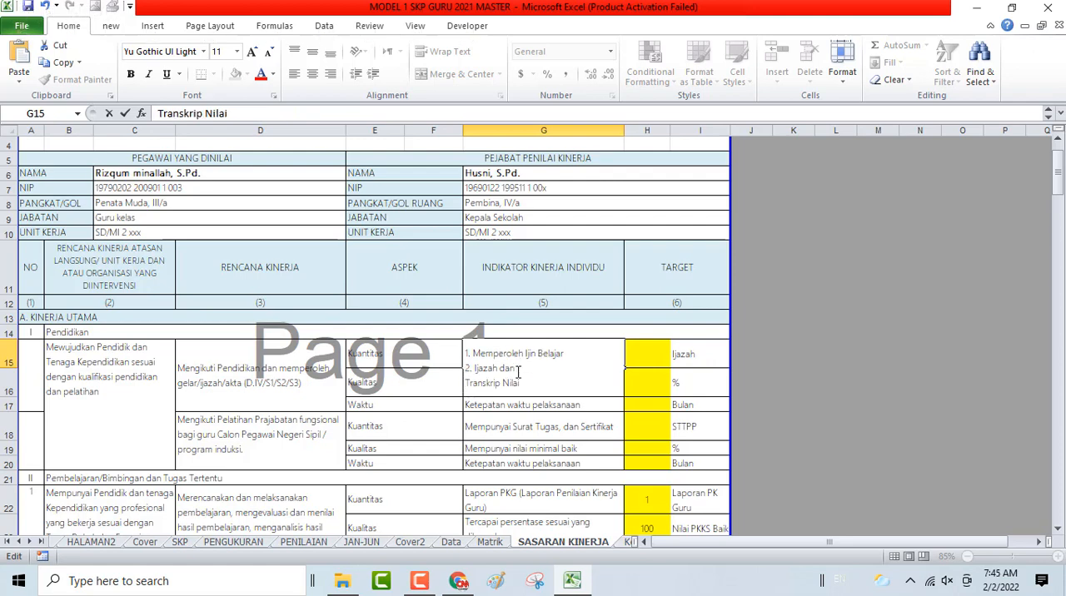
pyautogui.write('3.')
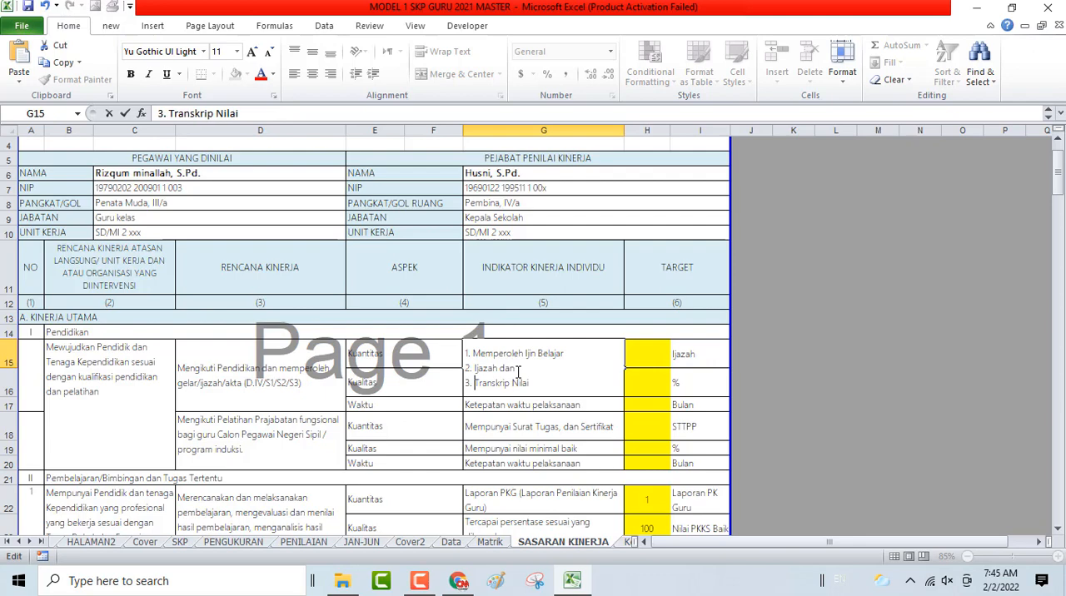
pyautogui.press('Return')
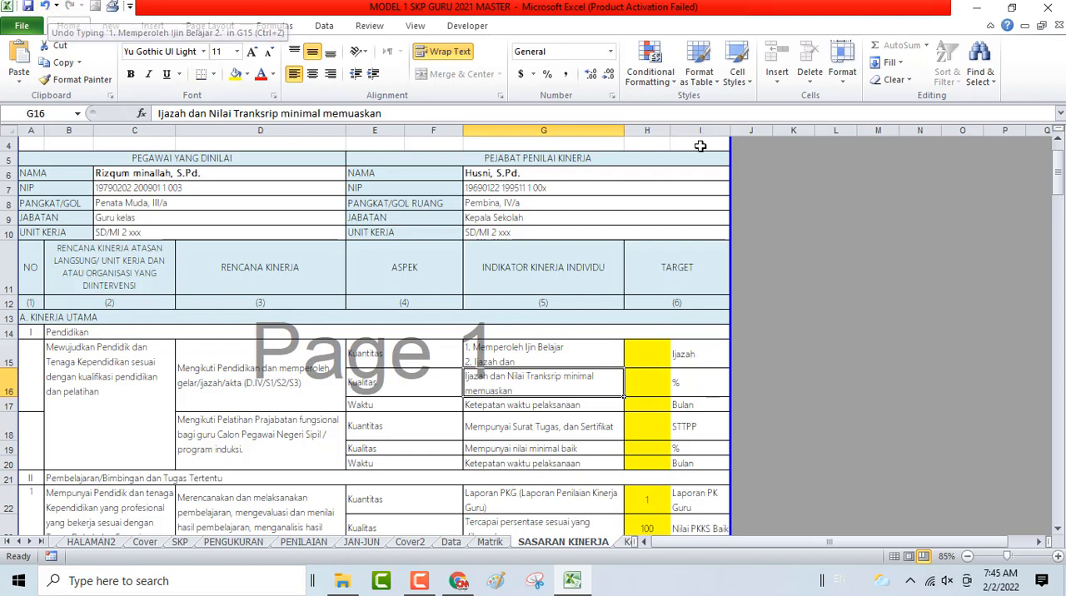
pyautogui.hotkey('ctrl', 'z')
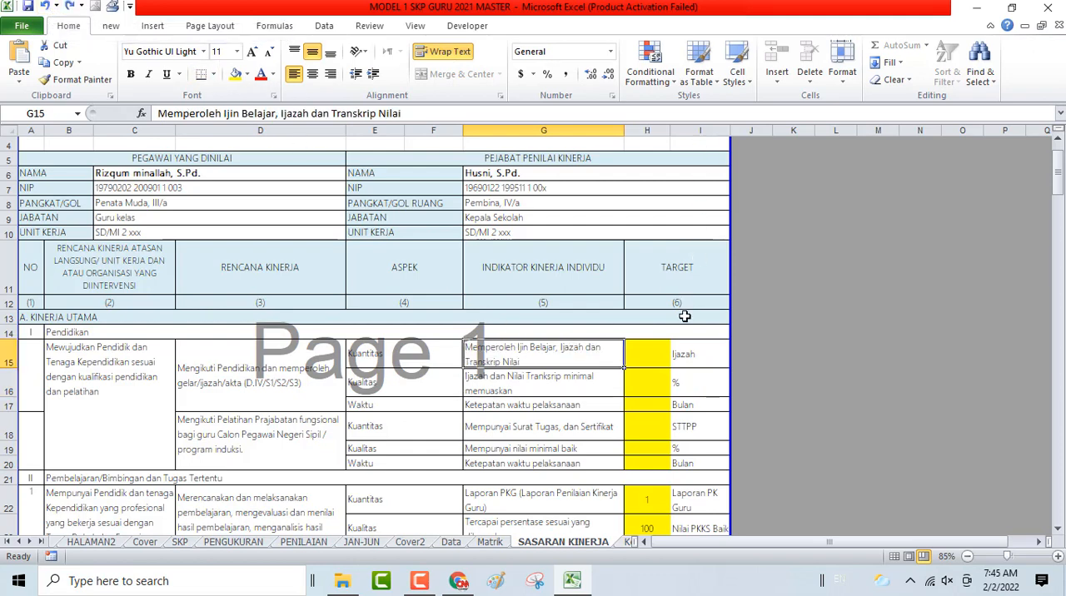
# - Set the first Pendidikan work plan's targets to 1 Ijazah for quantity, 100 % for quality and 6 Bulan for time
pyautogui.click(37, 383)
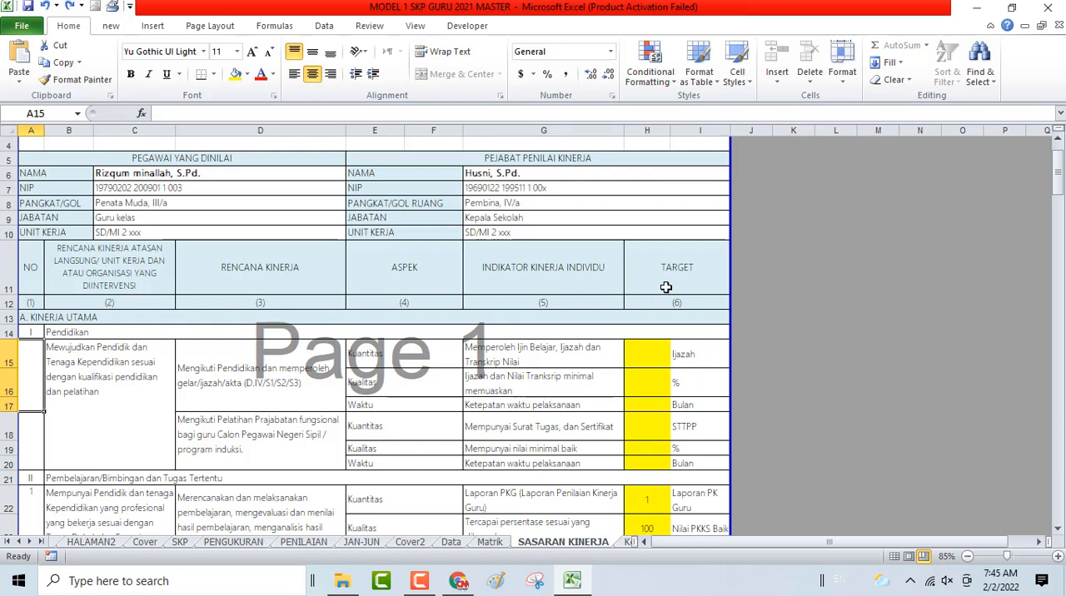
pyautogui.click(648, 354)
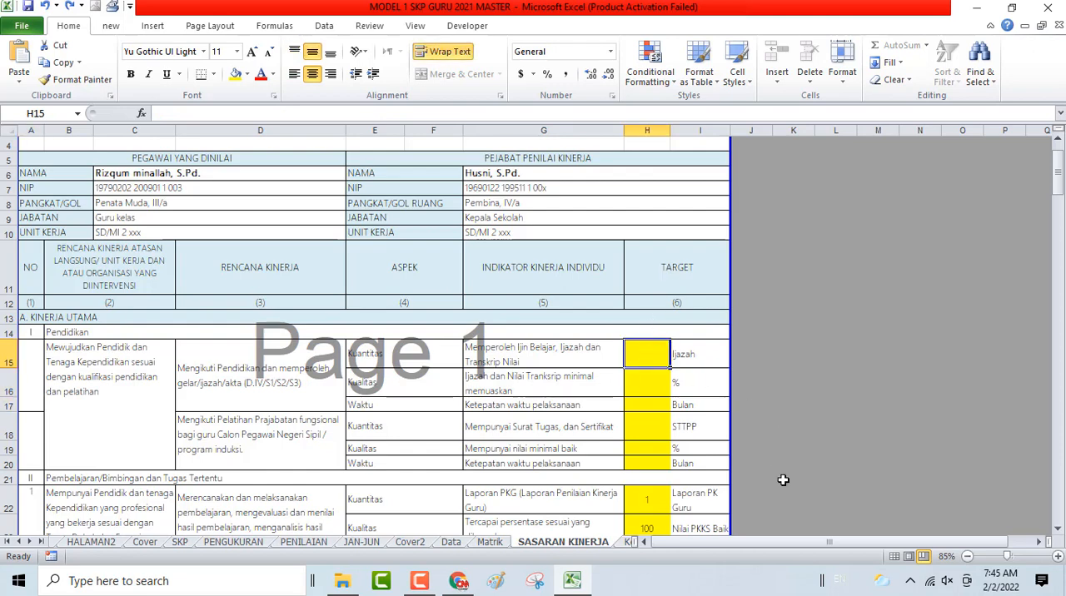
pyautogui.write('1')
pyautogui.click(638, 386)
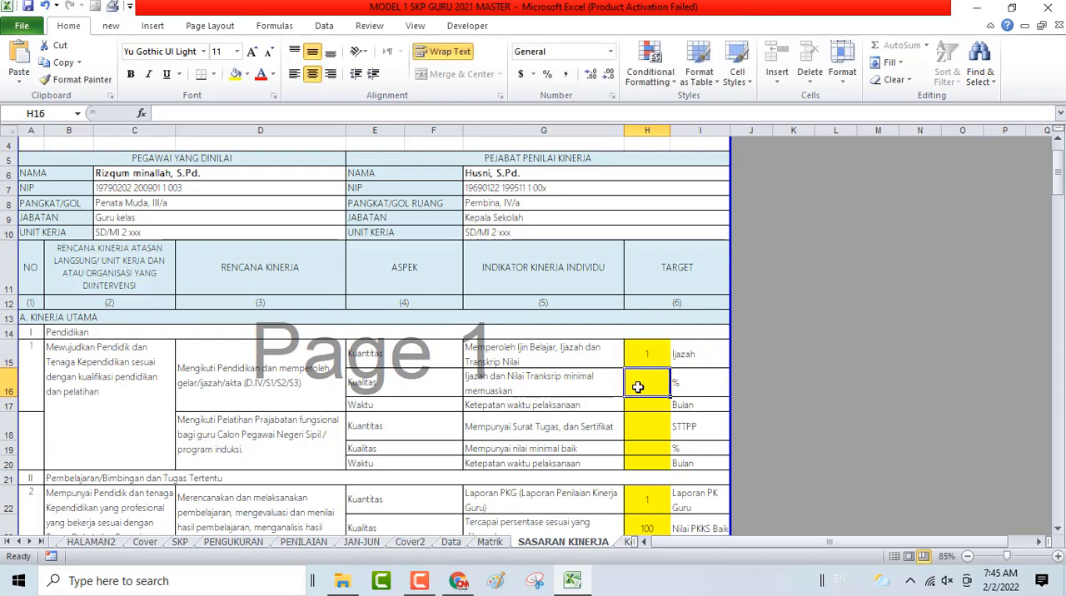
pyautogui.write('100')
pyautogui.press('Return')
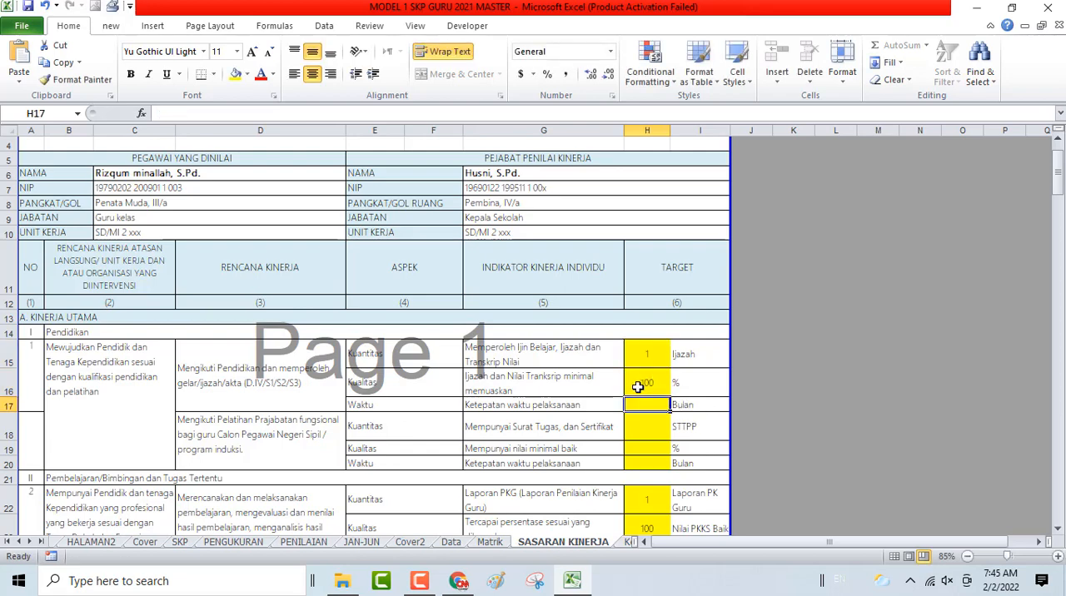
pyautogui.write('6')
pyautogui.press('Return')
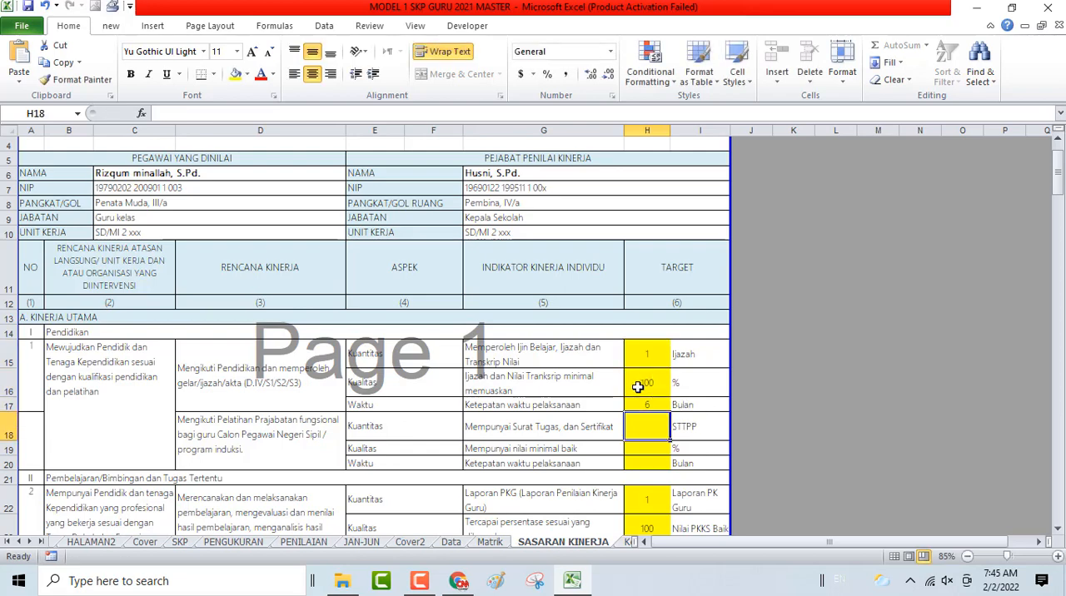
# - Check the filled targets and the numbering of the first work plans under Pendidikan and Pembelajaran/Bimbingan dan Tugas Tertentu
pyautogui.moveTo(637, 358); pyautogui.dragTo(638, 403)
pyautogui.click(28, 366)
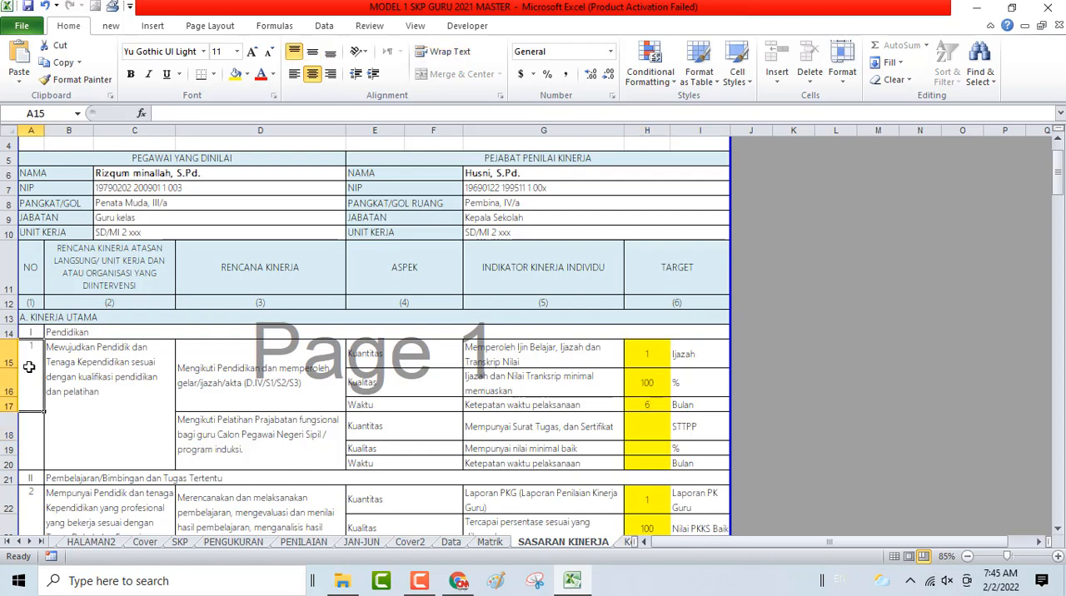
pyautogui.scroll(-2, 28, 366)
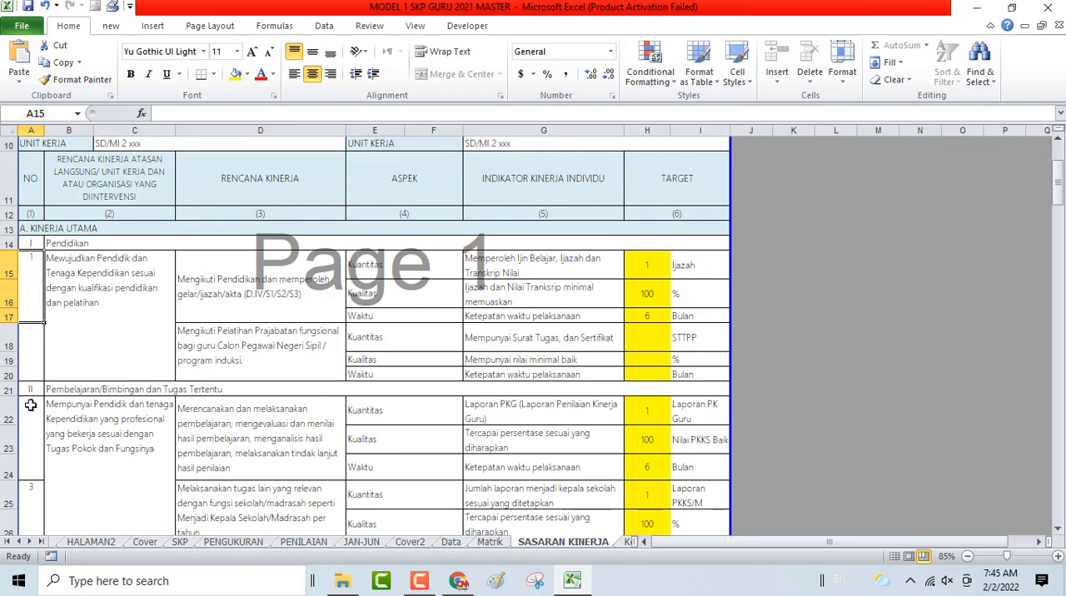
pyautogui.click(30, 405)
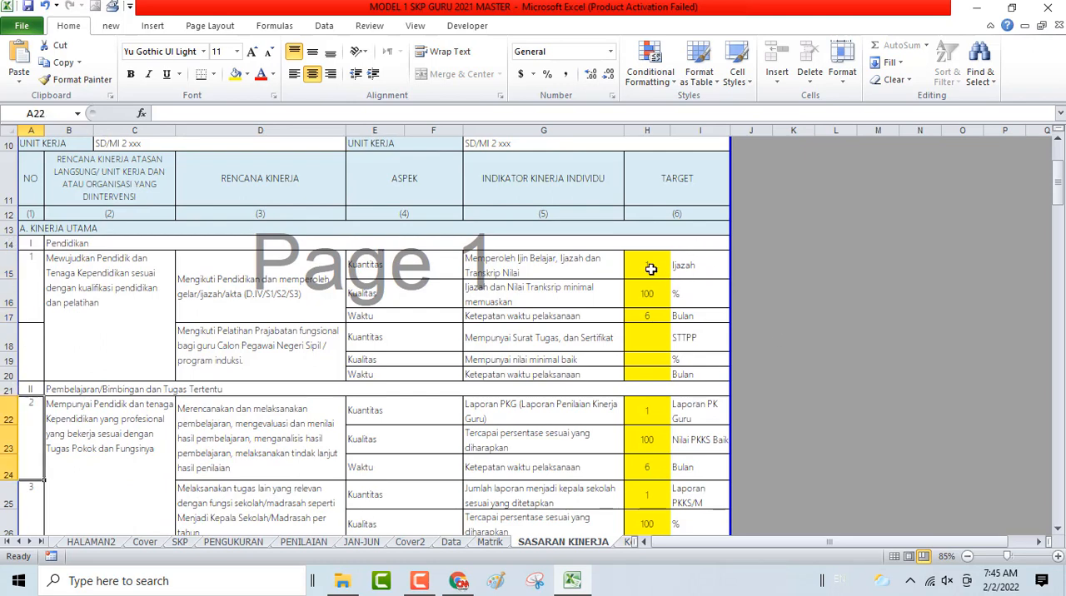
# - Clear the first Pendidikan work plan's quantity, quality and time targets, and hide rows 15 to 20 holding both Pendidikan work plans
pyautogui.moveTo(651, 269); pyautogui.dragTo(646, 314)
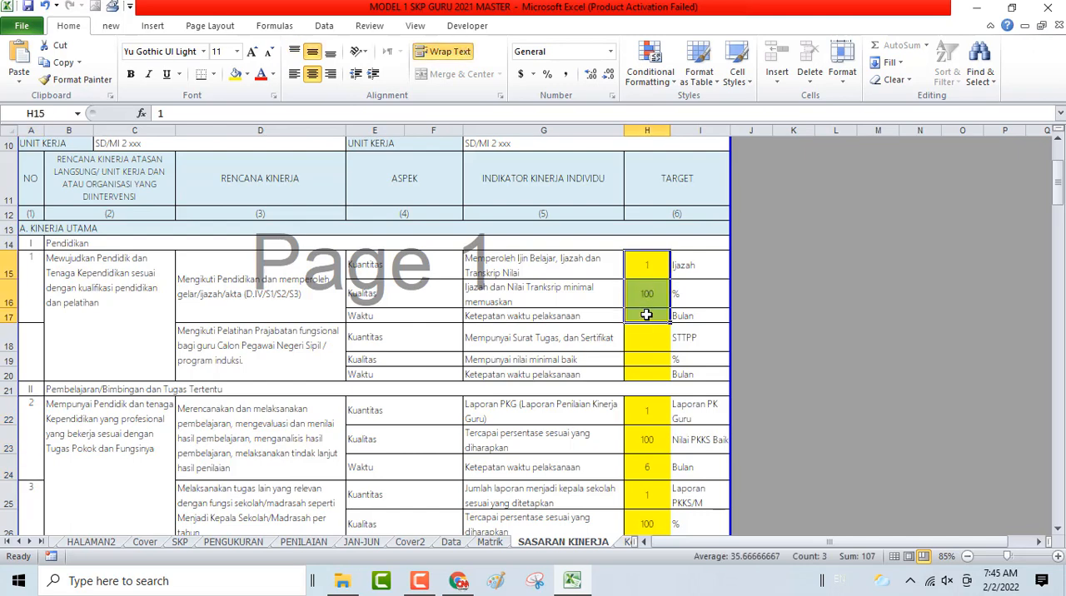
pyautogui.press('Delete')
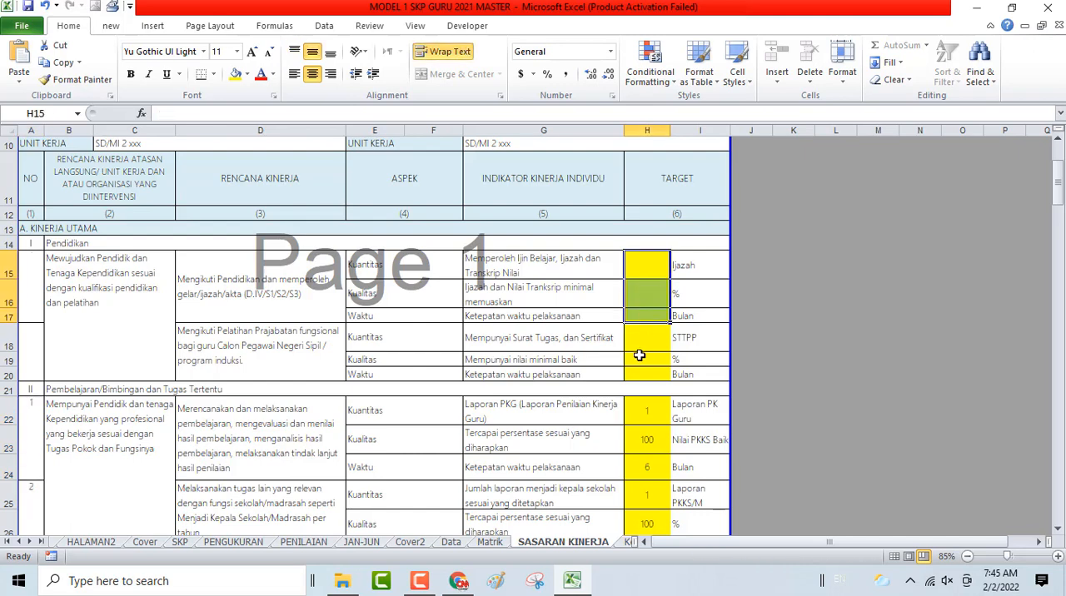
pyautogui.click(639, 355)
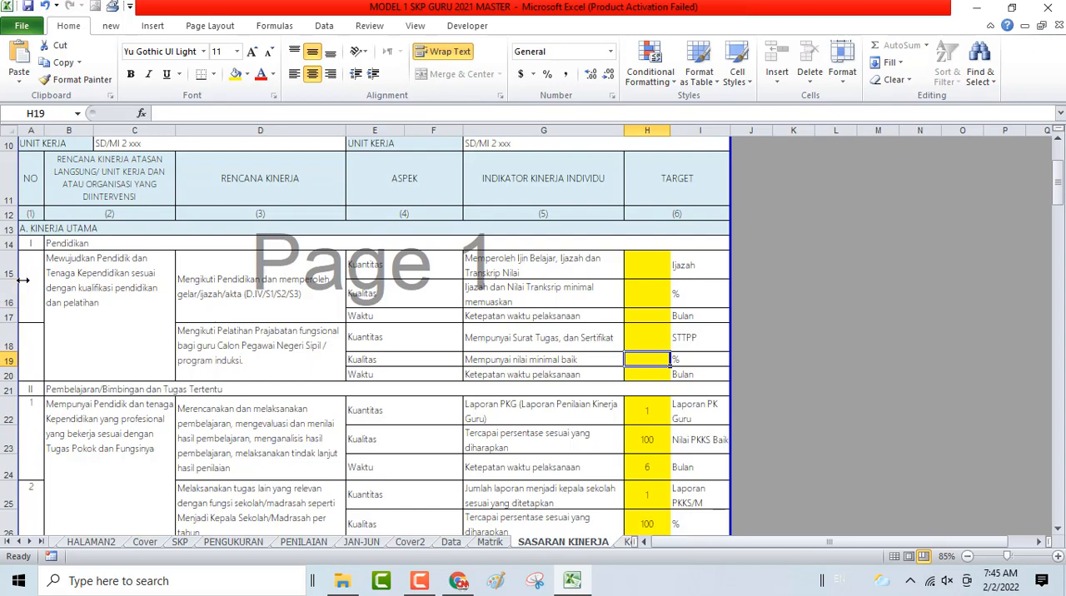
pyautogui.moveTo(7, 266); pyautogui.dragTo(10, 374)
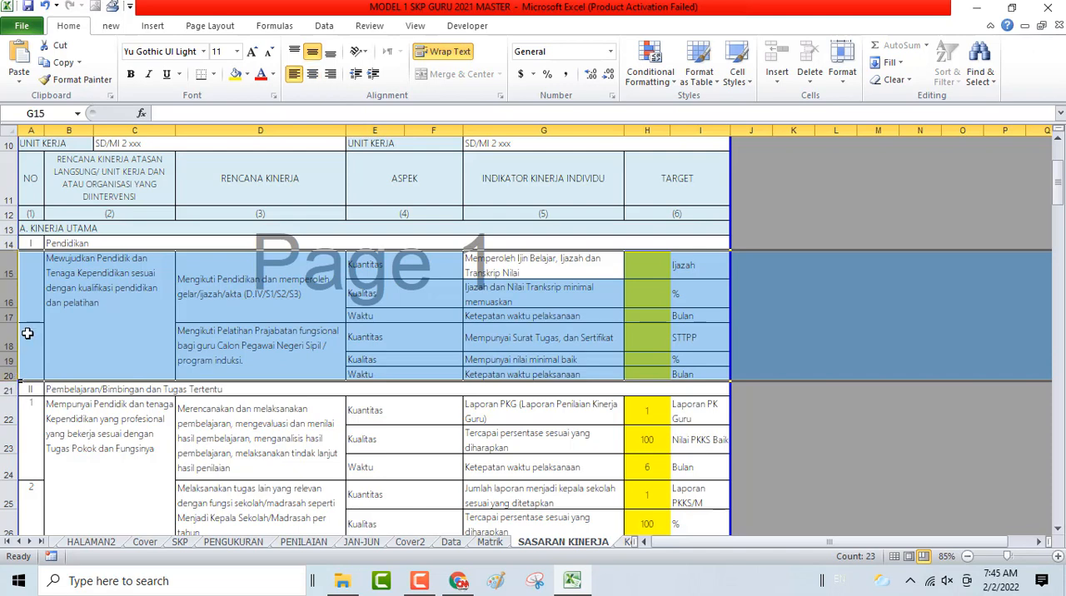
pyautogui.rightClick(38, 290)
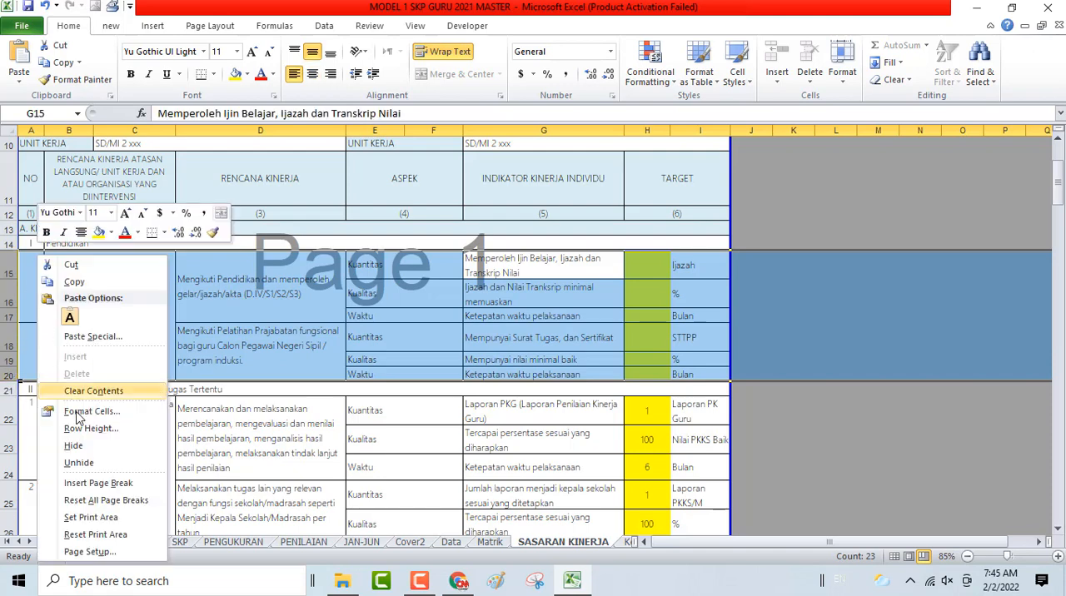
pyautogui.click(90, 445)
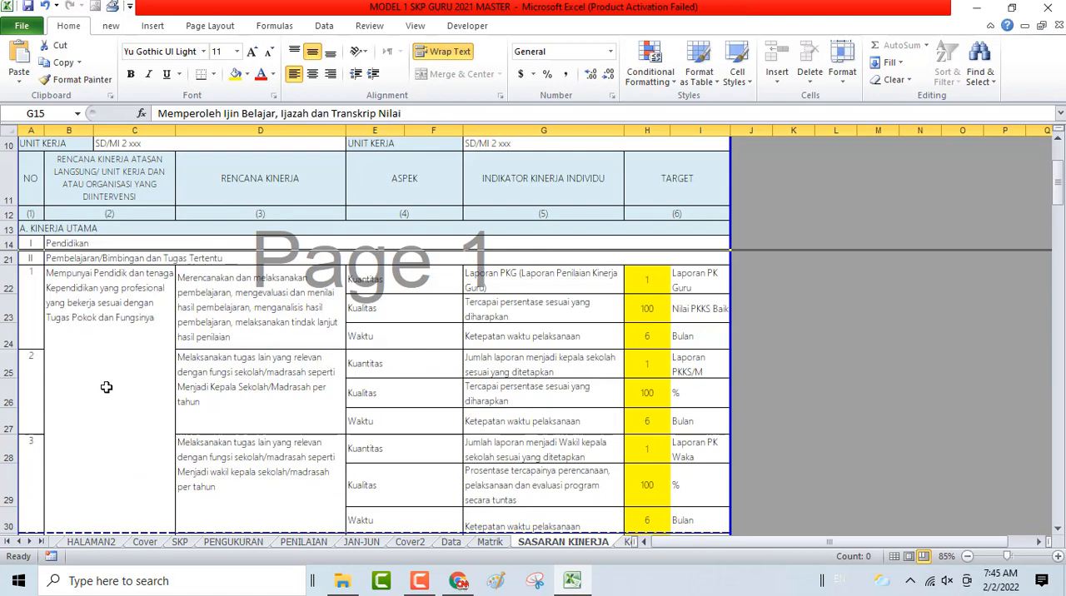
# - Clear all targets of the Kepala Sekolah/Madrasah and wakil kepala sekolah/madrasah work plans under Pembelajaran/Bimbingan dan Tugas Tertentu
pyautogui.click(73, 297)
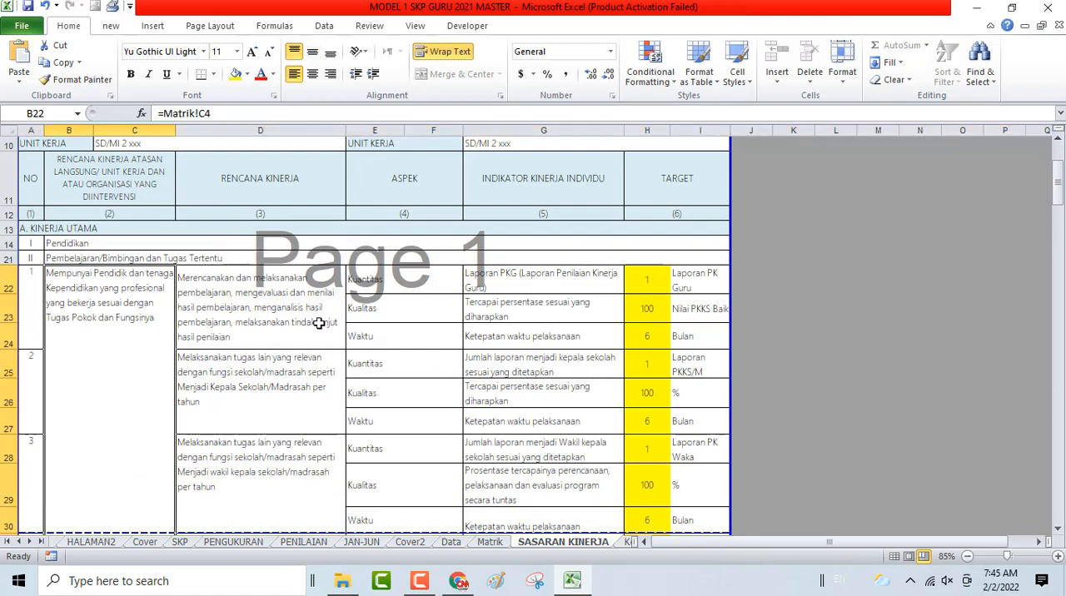
pyautogui.click(262, 316)
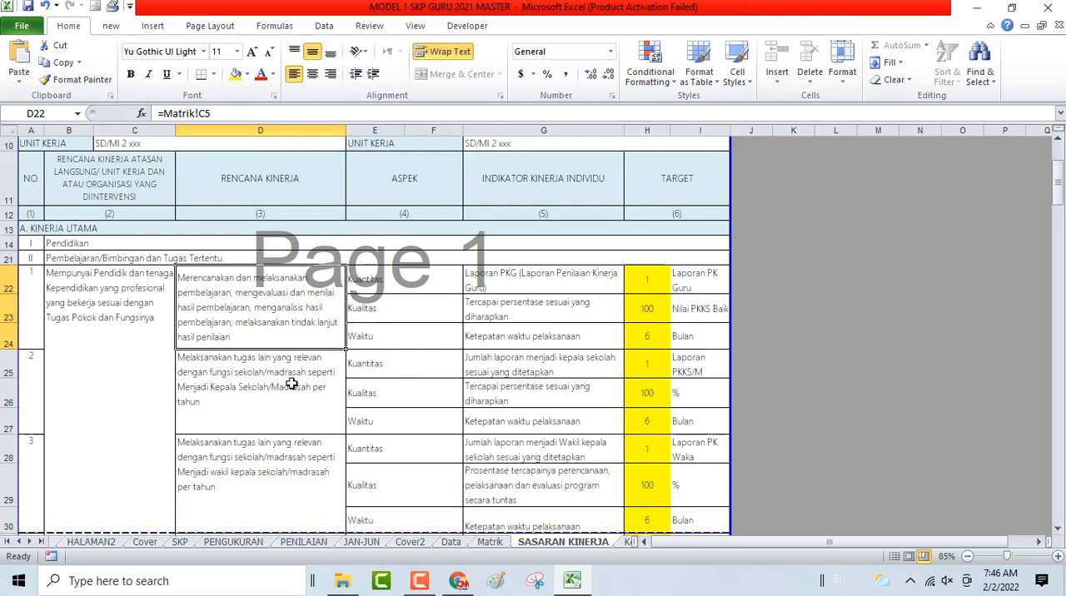
pyautogui.moveTo(641, 367); pyautogui.dragTo(648, 422)
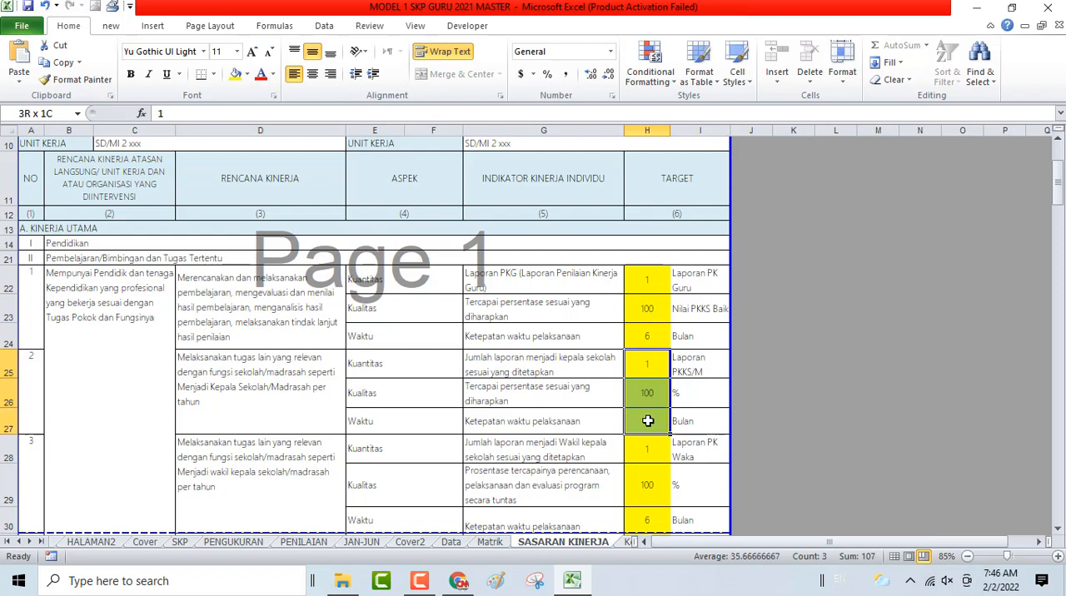
pyautogui.press('Delete')
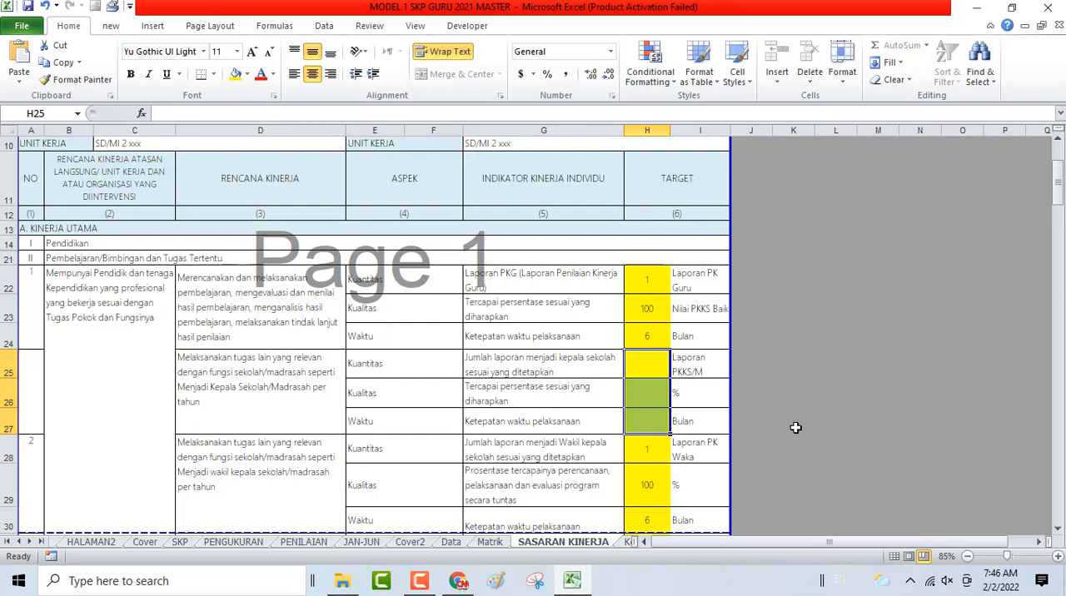
pyautogui.scroll(-2, 775, 437)
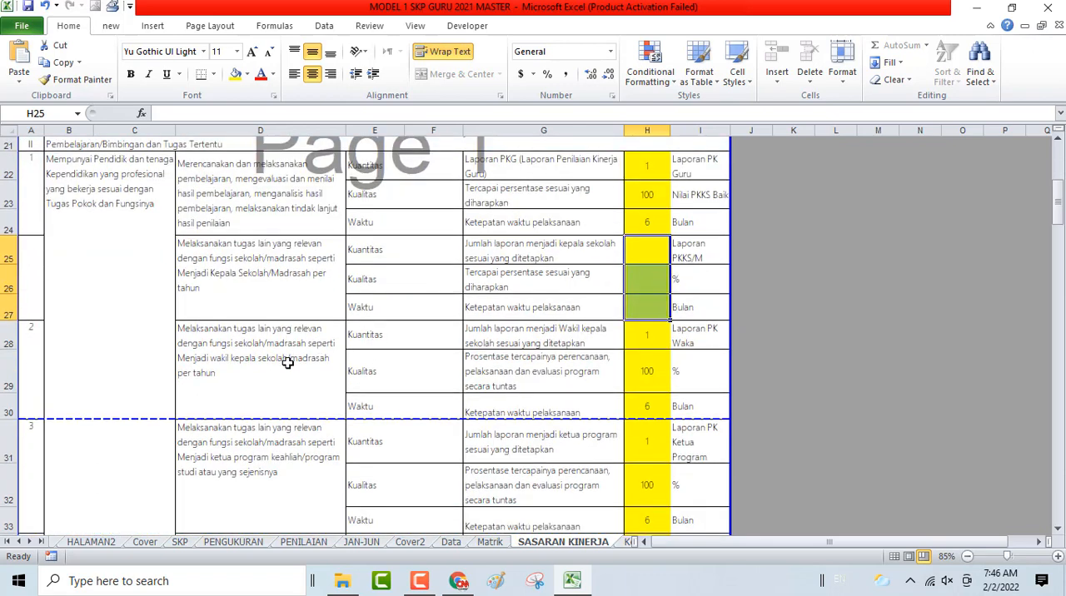
pyautogui.moveTo(642, 341); pyautogui.dragTo(638, 403)
pyautogui.press('Delete')
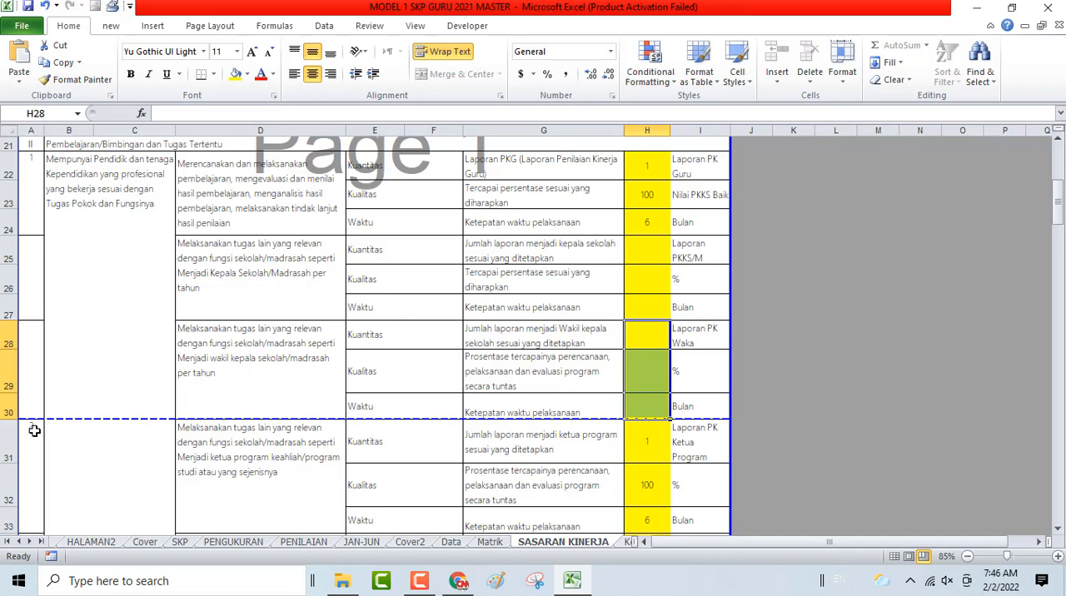
# - Clear all targets of the ketua program keahlian/program studi and kepala perpustakaan work plans
pyautogui.scroll(-2, 261, 454)
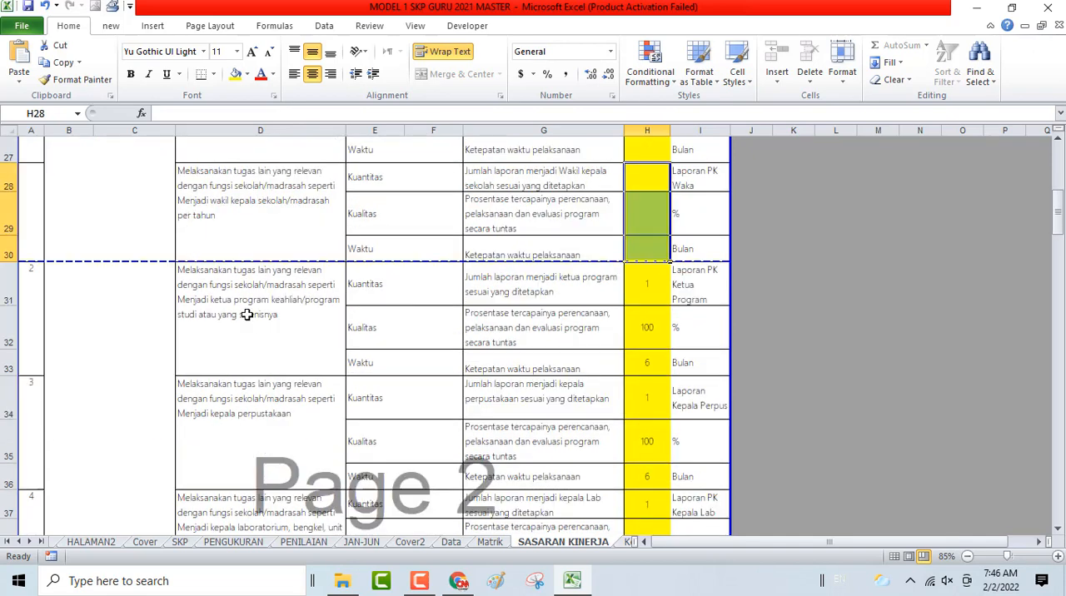
pyautogui.click(650, 279)
pyautogui.moveTo(650, 319); pyautogui.dragTo(650, 361)
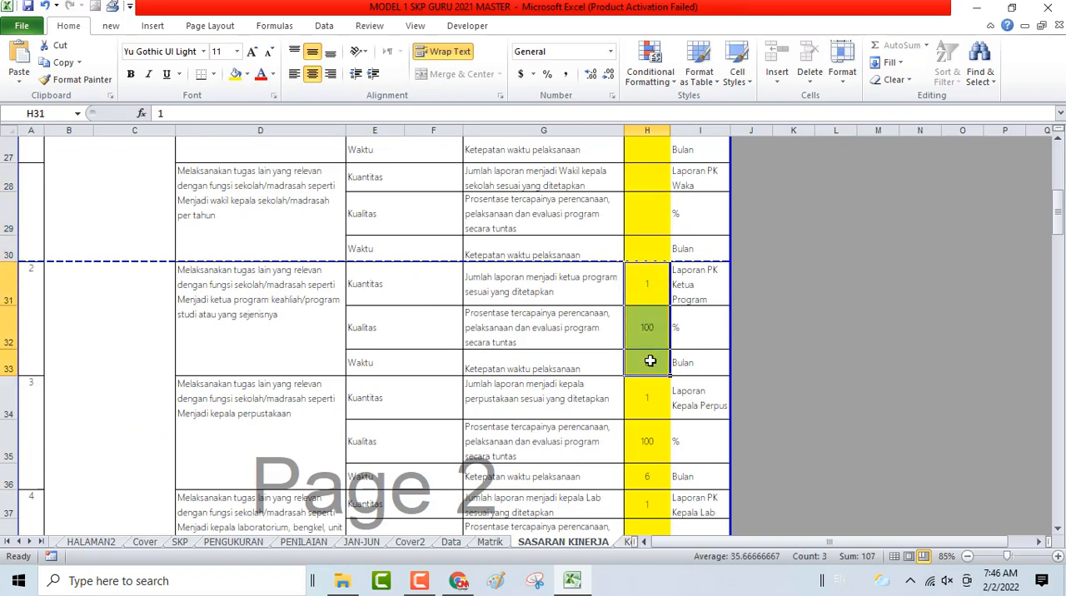
pyautogui.press('Delete')
pyautogui.moveTo(642, 406); pyautogui.dragTo(647, 490)
pyautogui.press('Delete')
# - Clear all targets of the kepala laboratorium and pembimbing khusus work plans in rows 37 to 42
pyautogui.scroll(-2, 647, 492)
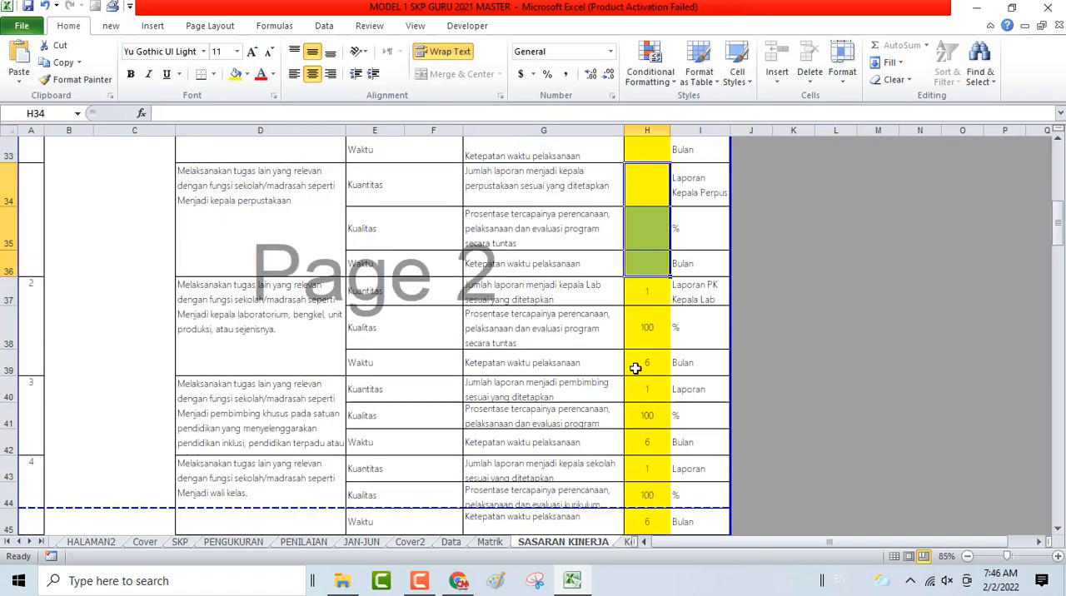
pyautogui.moveTo(642, 303); pyautogui.dragTo(644, 451)
pyautogui.press('Delete')
pyautogui.scroll(-1, 300, 463)
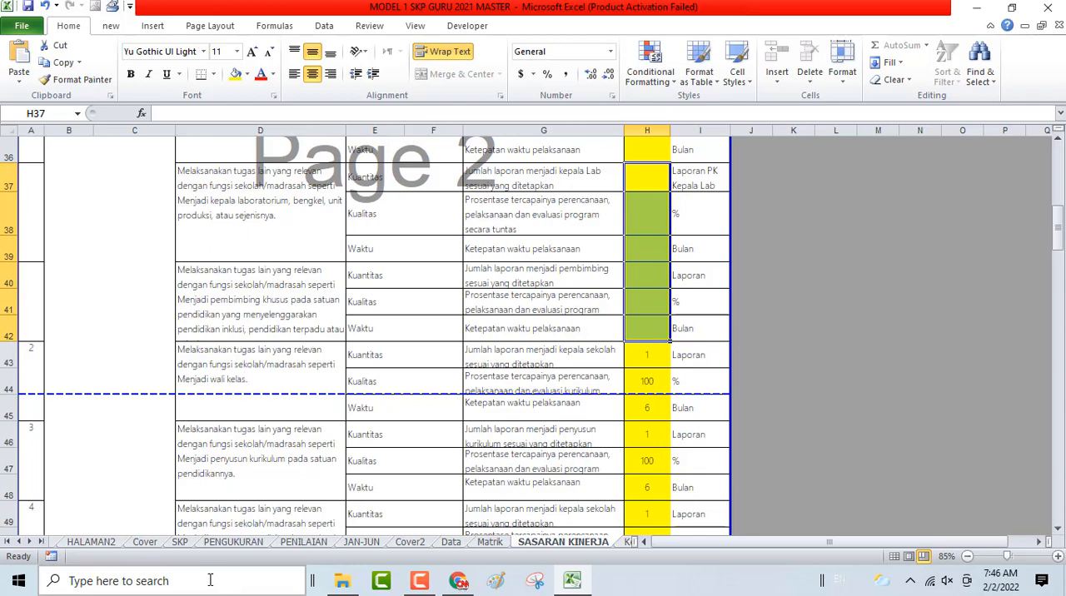
# - Check the SKP sheet for the additional duties under Pembelajaran/Bimbingan dan Tugas Tertentu, and return to SASARAN KINERJA
pyautogui.click(179, 542)
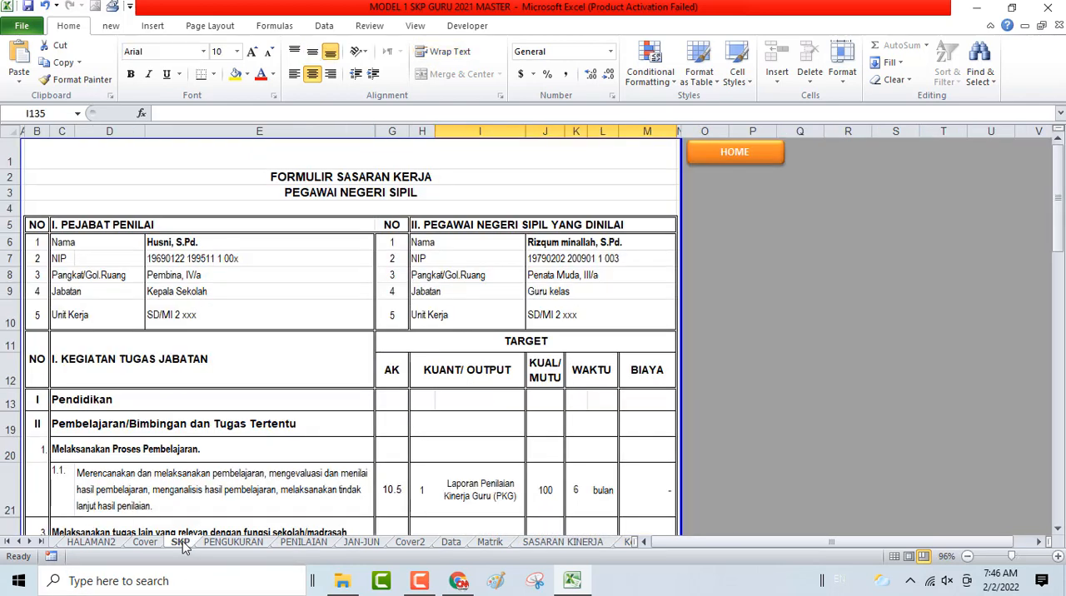
pyautogui.scroll(-3, 223, 452)
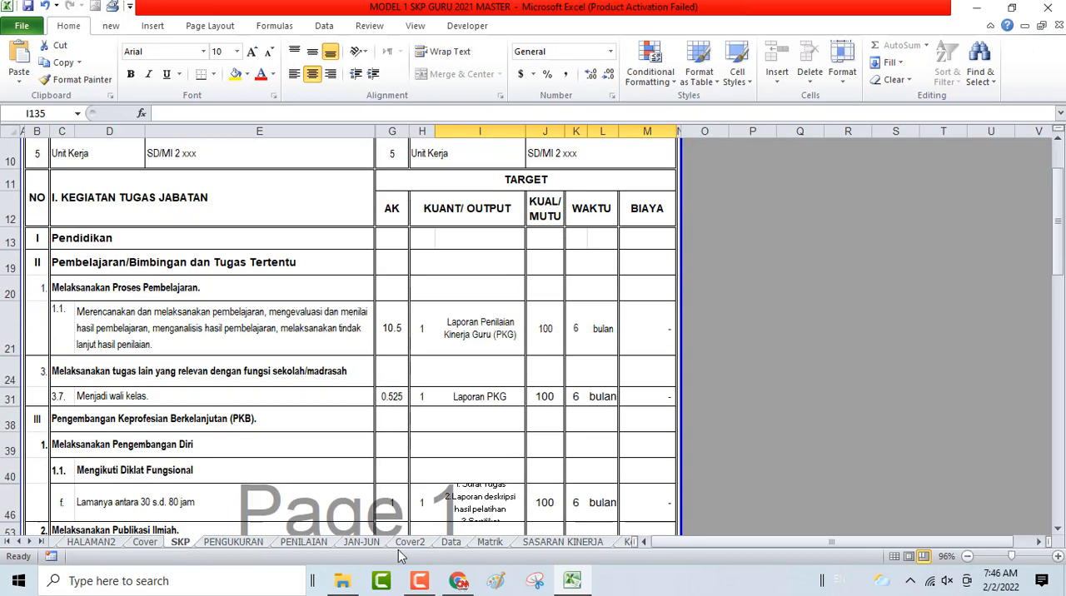
pyautogui.click(563, 542)
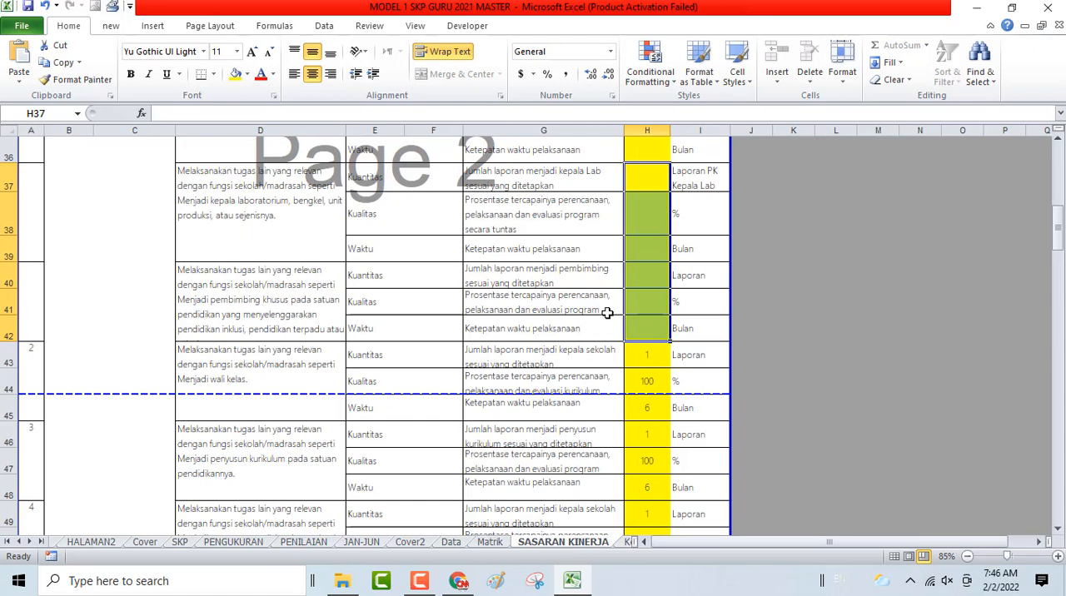
# - Hide rows 25 to 42, which hold the work plans with cleared targets from Kepala Sekolah/Madrasah to pembimbing khusus
pyautogui.scroll(3, 36, 351)
pyautogui.scroll(2, 36, 352)
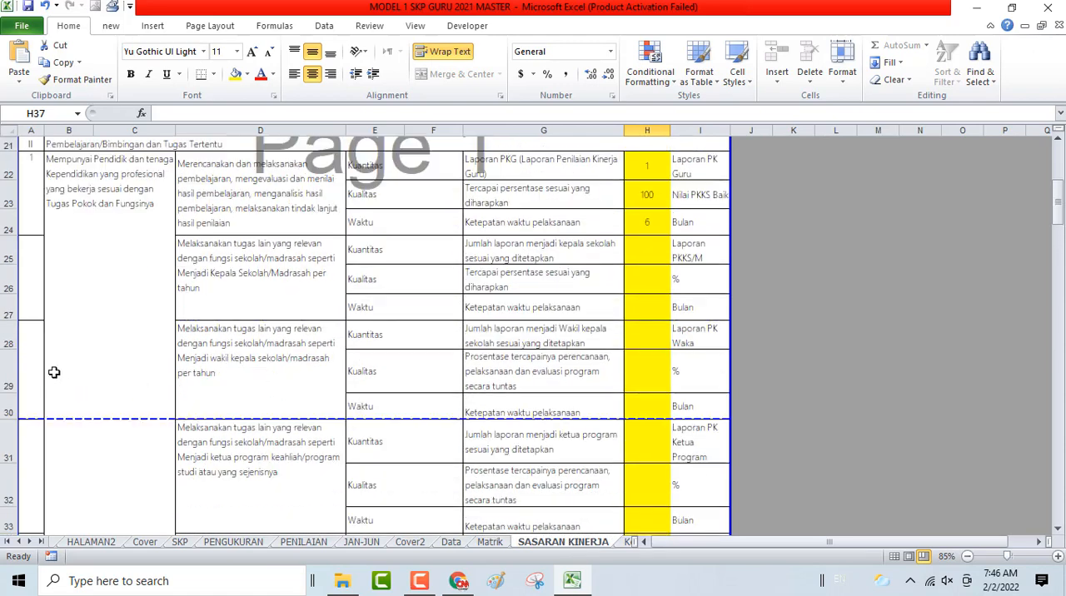
pyautogui.moveTo(5, 250); pyautogui.dragTo(17, 504)
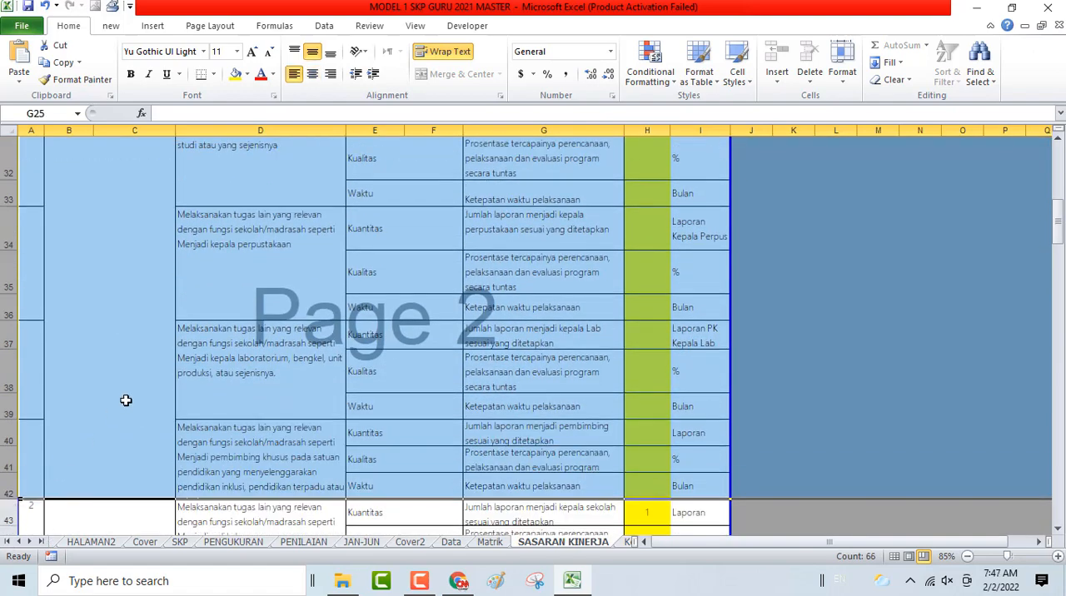
pyautogui.scroll(-2, 124, 400)
pyautogui.scroll(3, 40, 312)
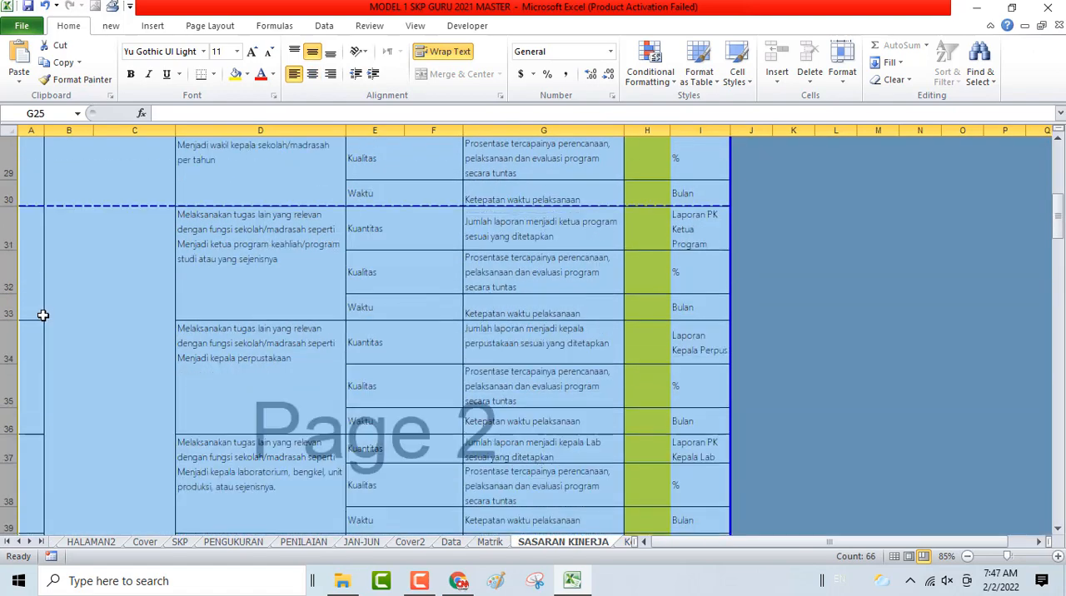
pyautogui.rightClick(23, 270)
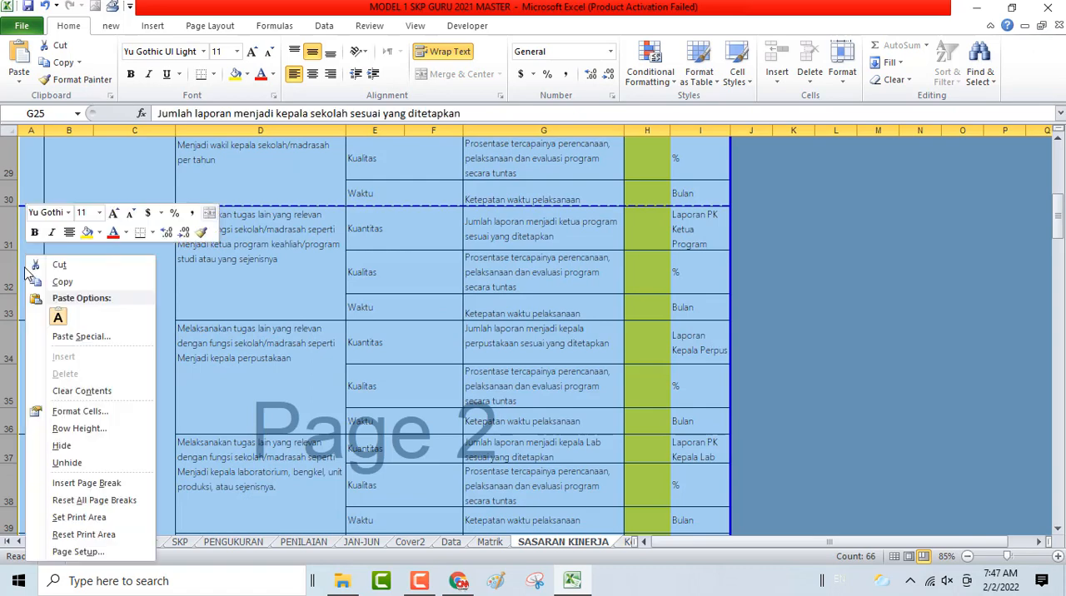
pyautogui.click(67, 446)
# - Review the remaining numbered work plans on SASARAN KINERJA and compare them with the duties listed on the SKP sheet
pyautogui.scroll(5, 147, 409)
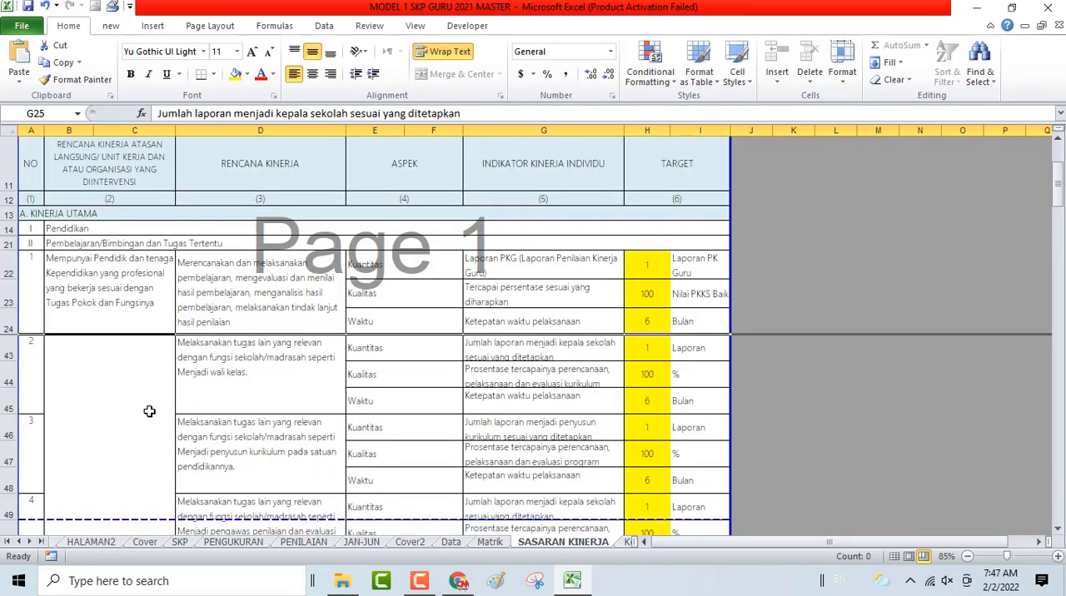
pyautogui.scroll(-1, 147, 375)
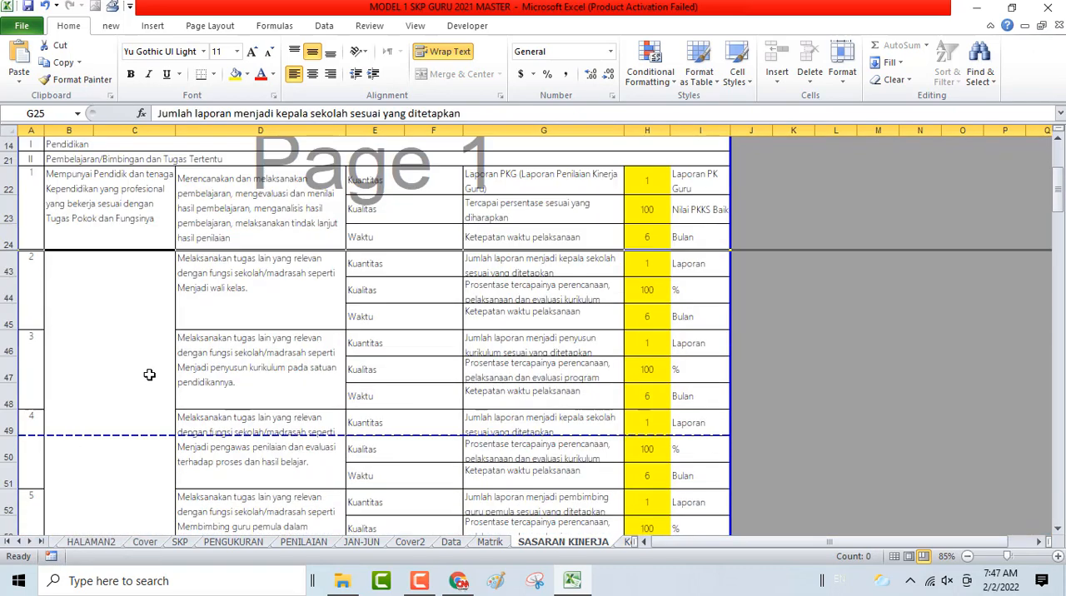
pyautogui.click(38, 291)
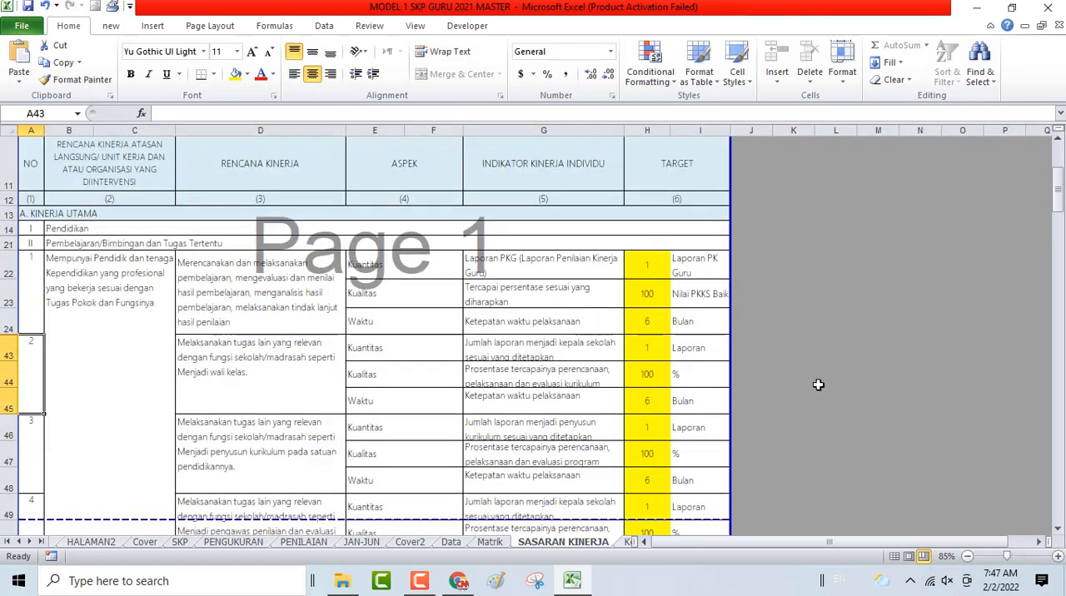
pyautogui.scroll(5, 799, 383)
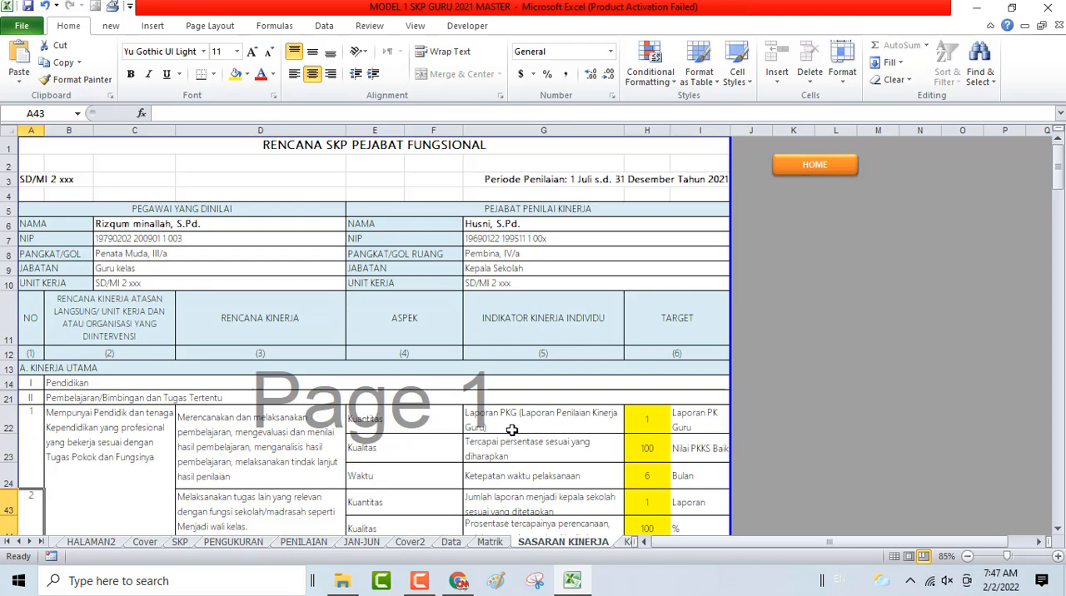
pyautogui.scroll(-2, 454, 379)
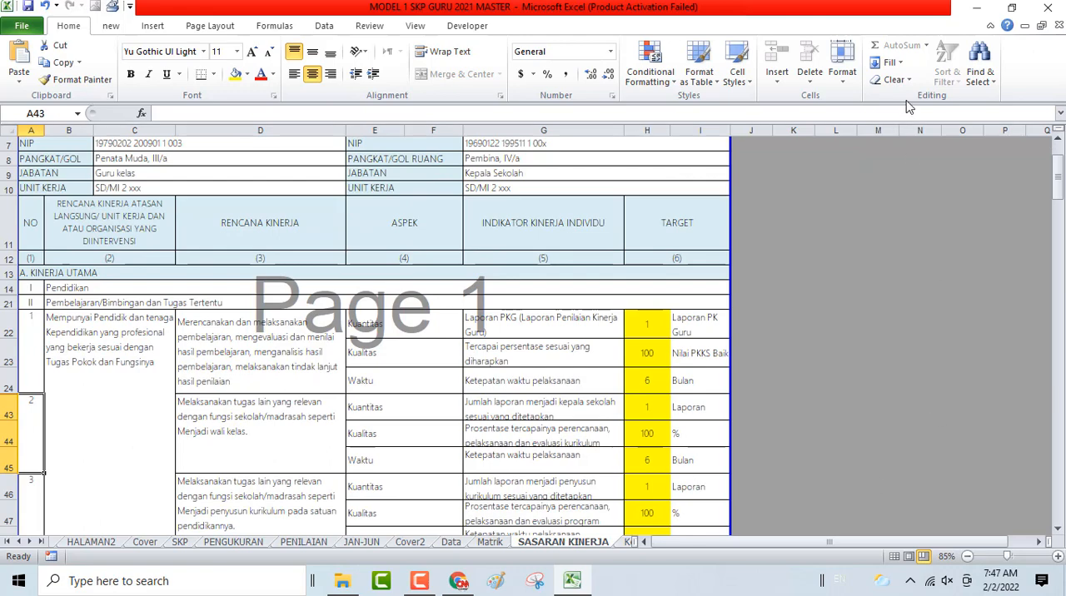
pyautogui.scroll(-2, 391, 387)
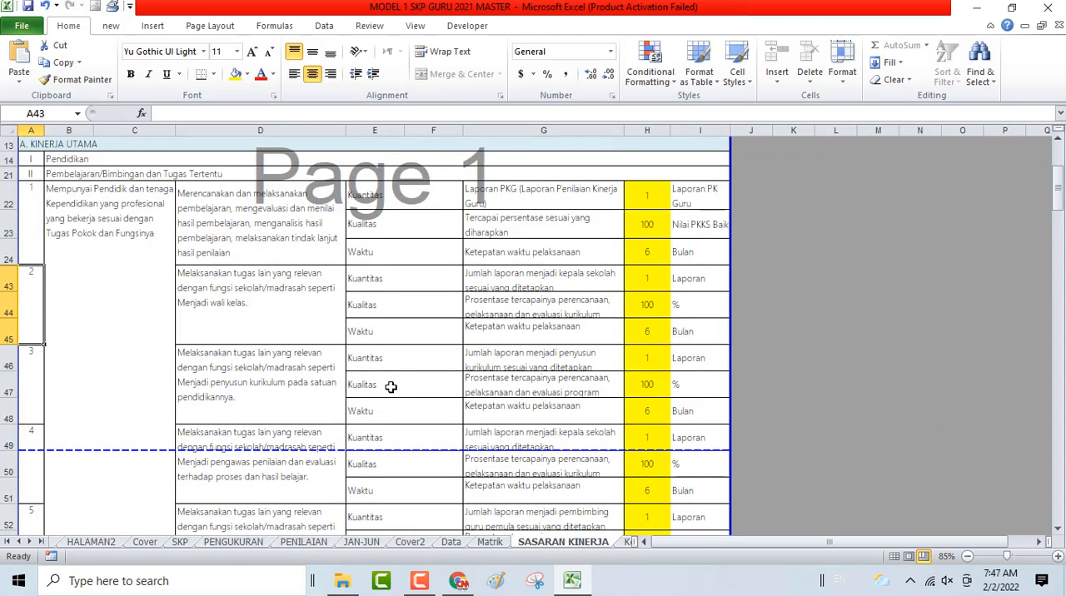
pyautogui.click(181, 544)
pyautogui.scroll(-2, 214, 409)
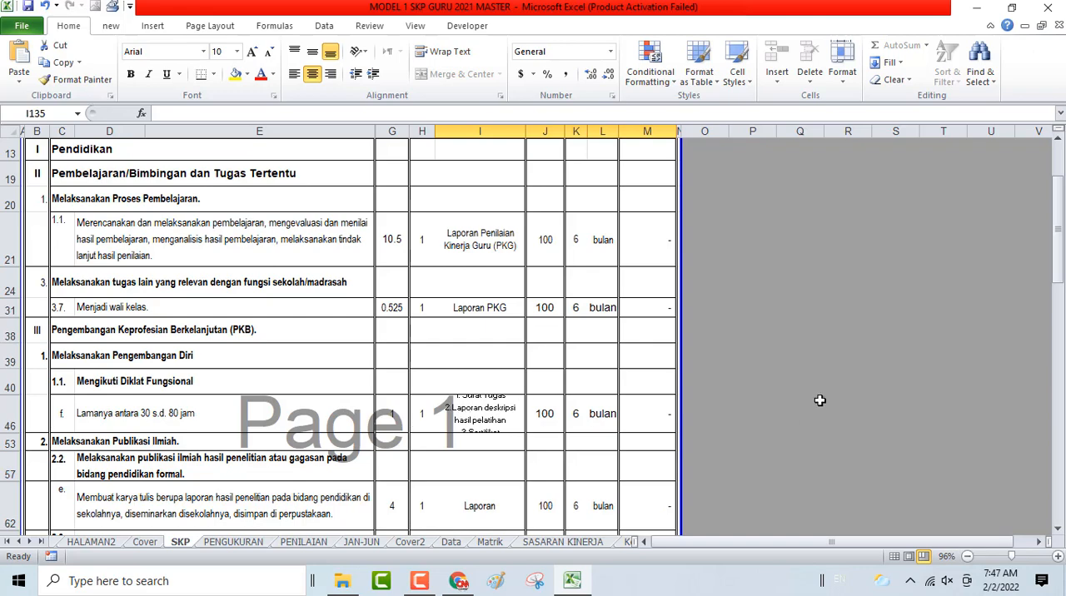
pyautogui.scroll(2, 817, 401)
# - Reopen SASARAN KINERJA through the home sheet and check the additional-duty targets from penyusun kurikulum to pembimbingan pada kelas
pyautogui.click(731, 154)
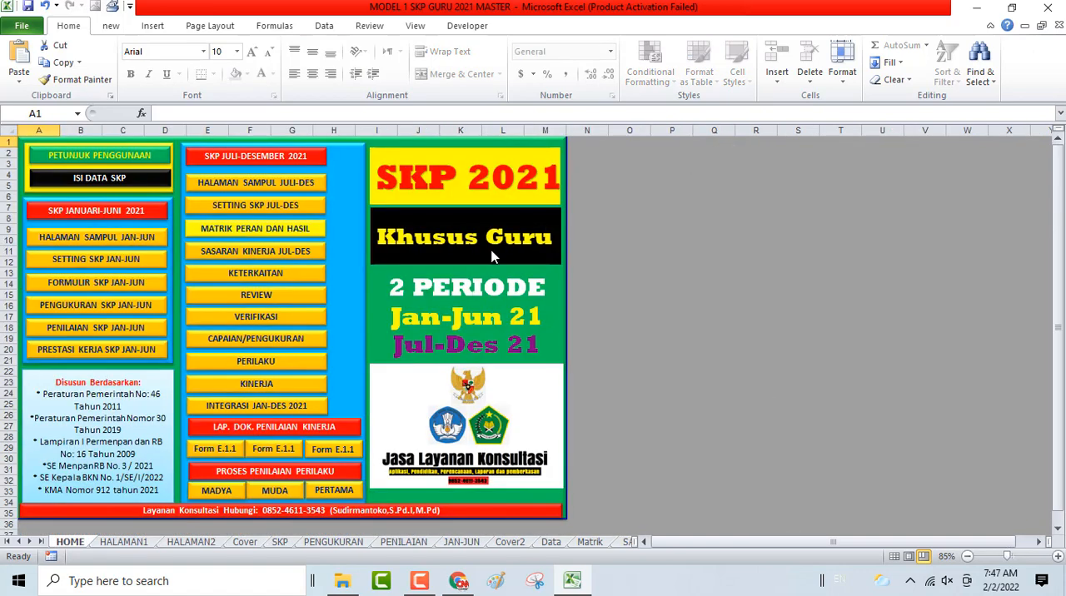
pyautogui.click(279, 272)
pyautogui.scroll(-4, 258, 358)
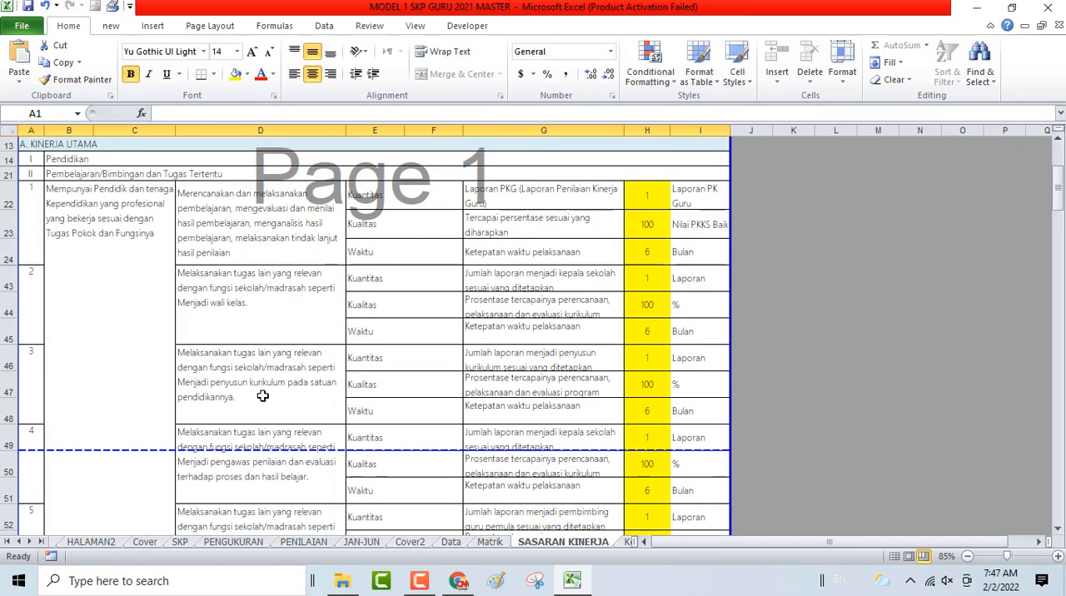
pyautogui.scroll(1, 263, 396)
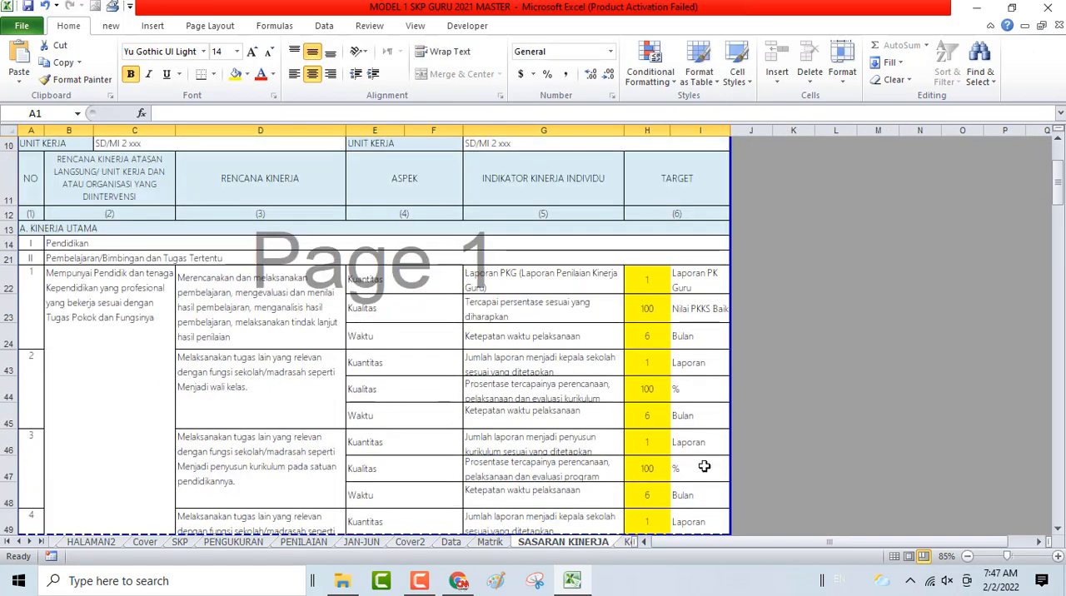
pyautogui.click(640, 447)
pyautogui.scroll(-4, 640, 450)
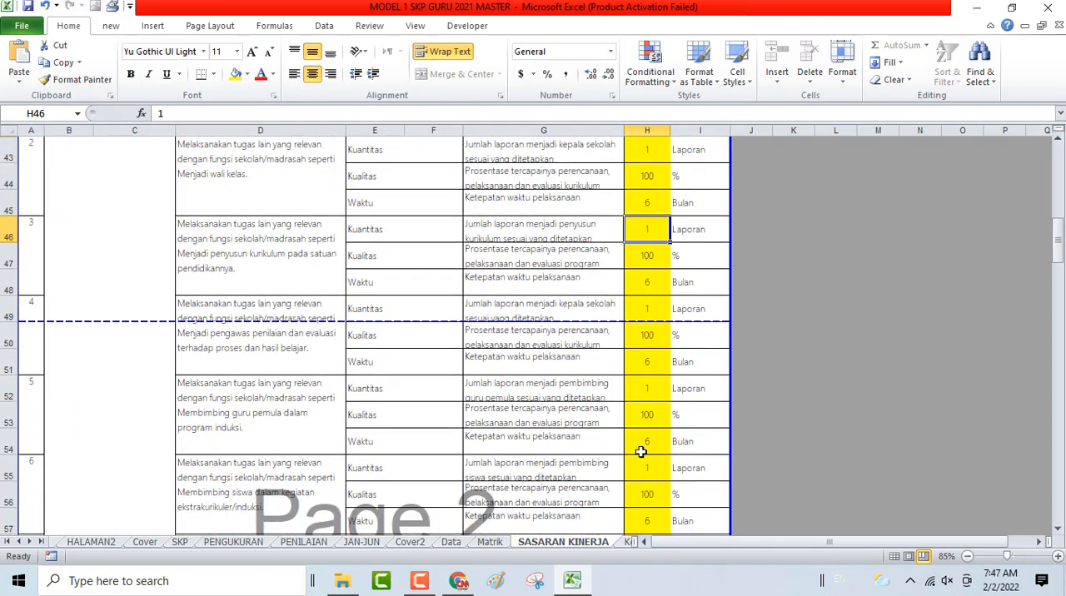
pyautogui.scroll(-3, 641, 452)
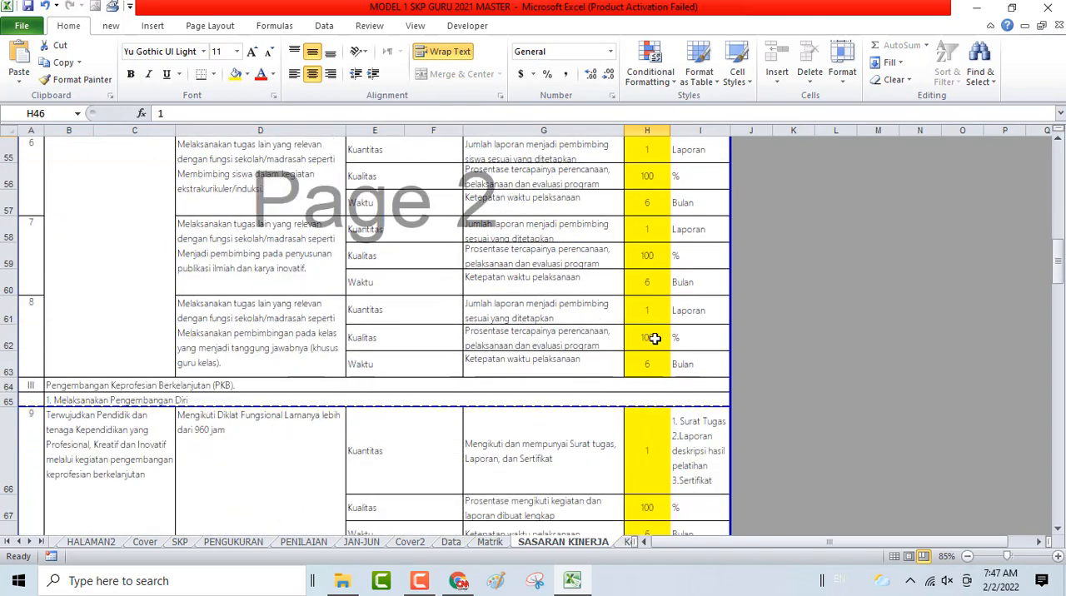
# - Clear the targets in H46:H63 for the additional duties from penyusun kurikulum to pembimbingan pada kelas
pyautogui.keyDown('shift'); pyautogui.click(648, 373); pyautogui.keyUp('shift')
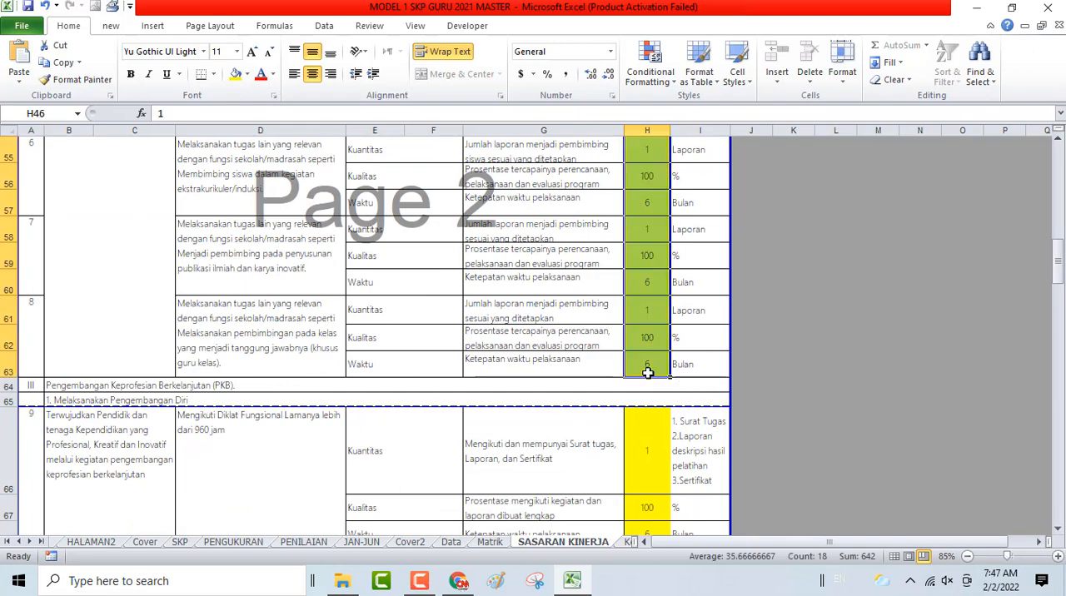
pyautogui.press('Delete')
pyautogui.scroll(-3, 648, 373)
pyautogui.scroll(1, 647, 379)
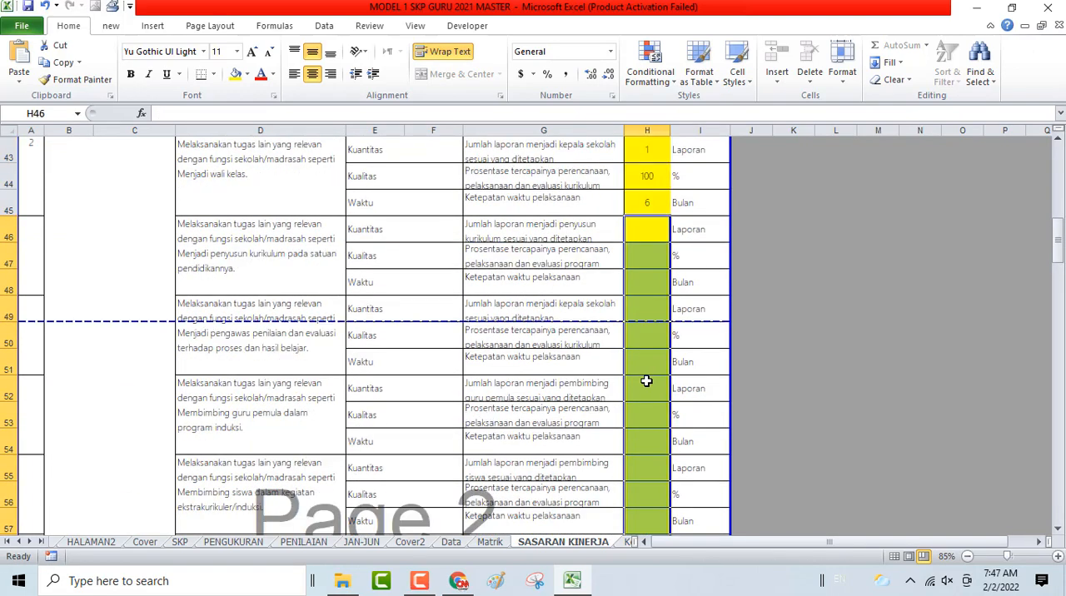
pyautogui.scroll(-2, 647, 381)
pyautogui.scroll(2, 647, 381)
pyautogui.moveTo(10, 231); pyautogui.dragTo(103, 305)
pyautogui.click(109, 224)
pyautogui.rightClick(110, 225)
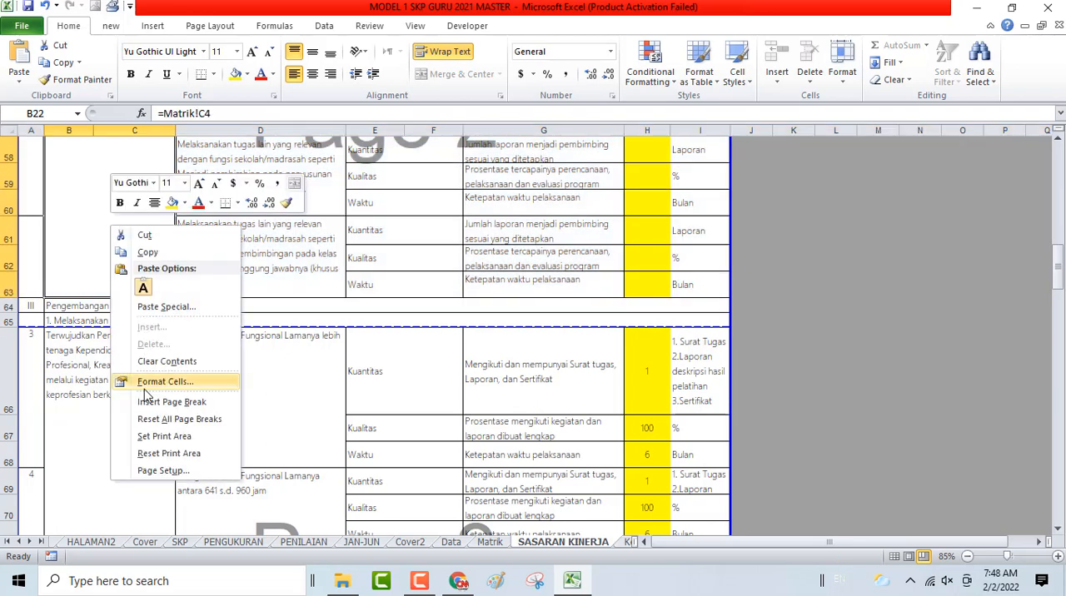
pyautogui.rightClick(10, 290)
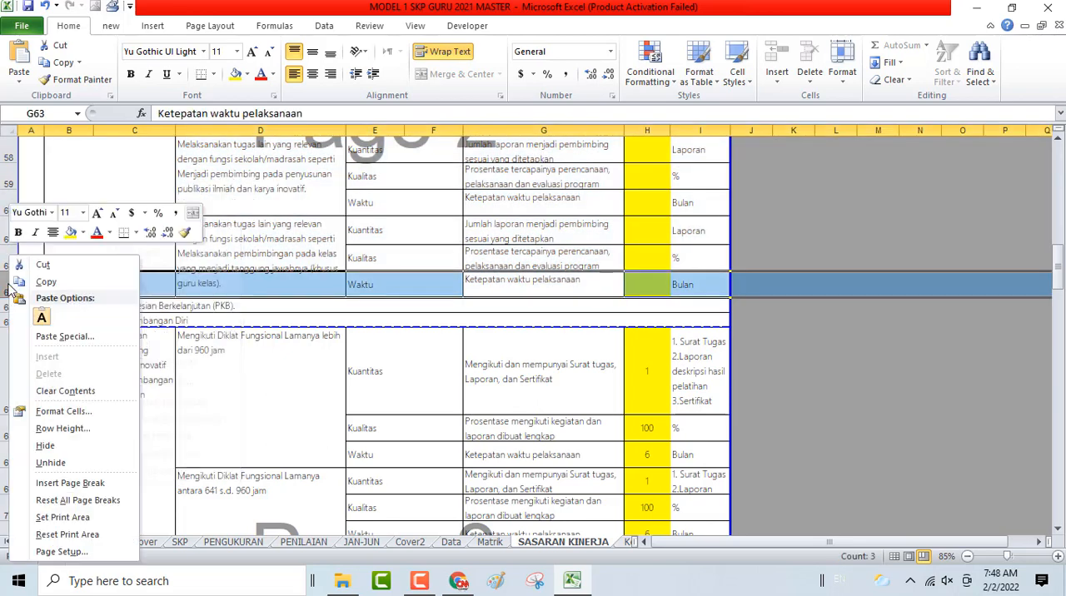
pyautogui.click(132, 215)
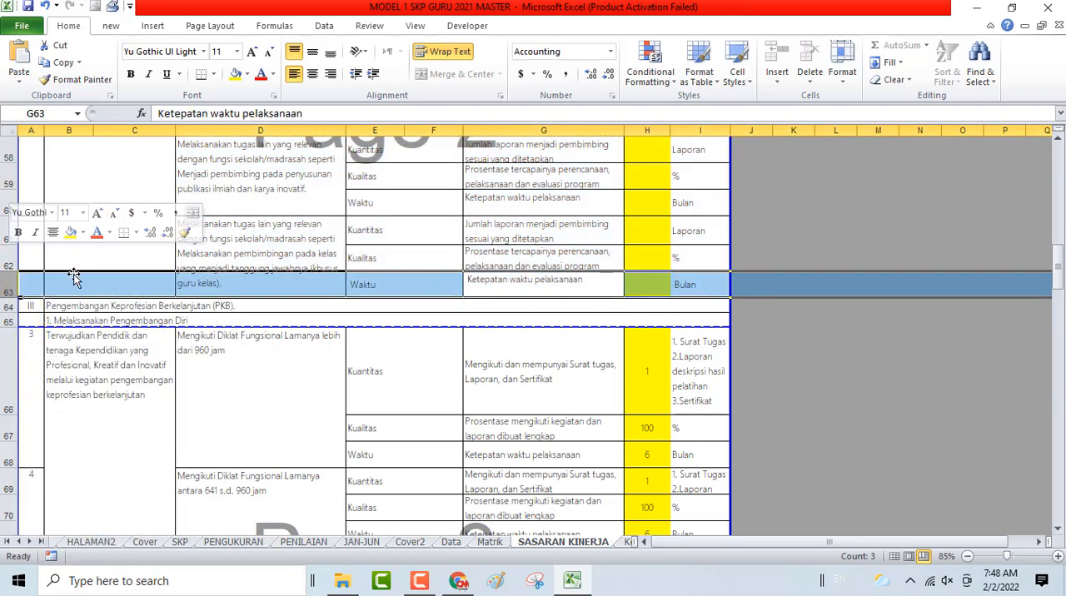
# - Hide rows 46 to 63, which hold the additional duties with cleared targets below Menjadi wali kelas
pyautogui.scroll(6, 75, 274)
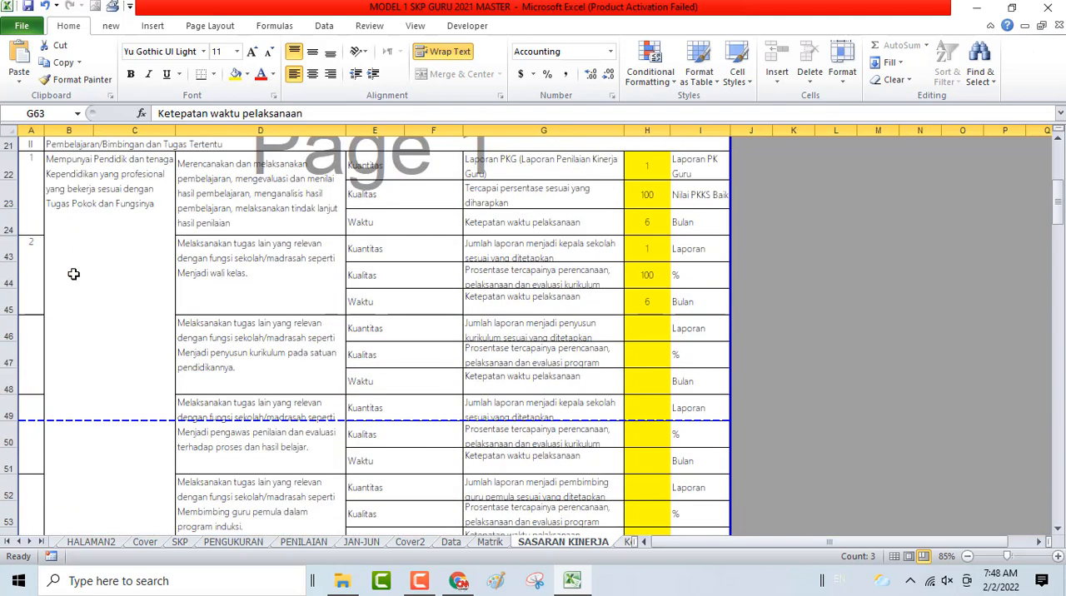
pyautogui.moveTo(10, 334); pyautogui.dragTo(10, 525)
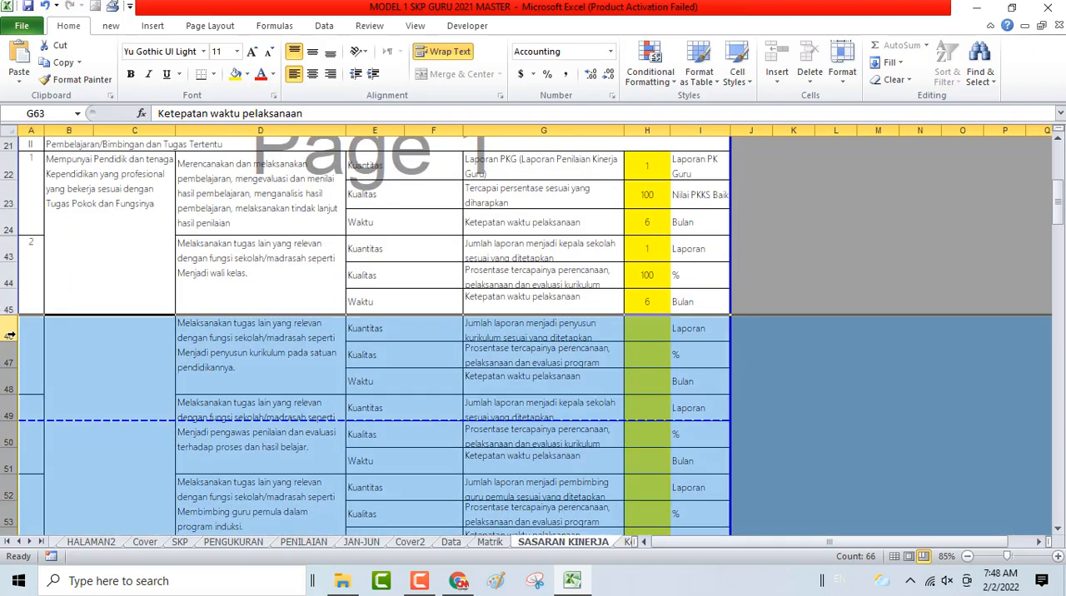
pyautogui.rightClick(10, 333)
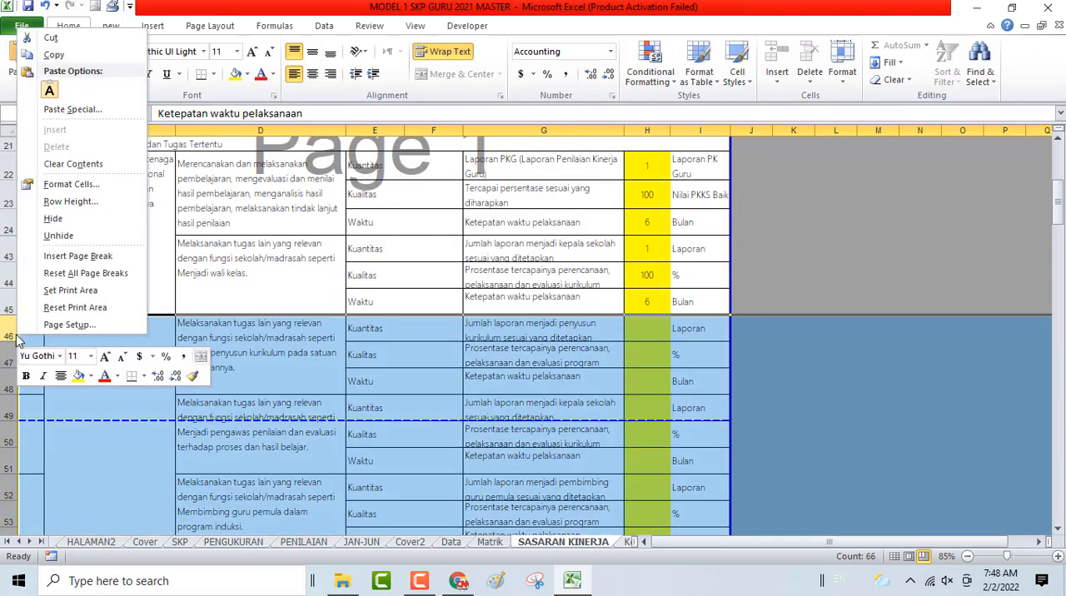
pyautogui.click(55, 219)
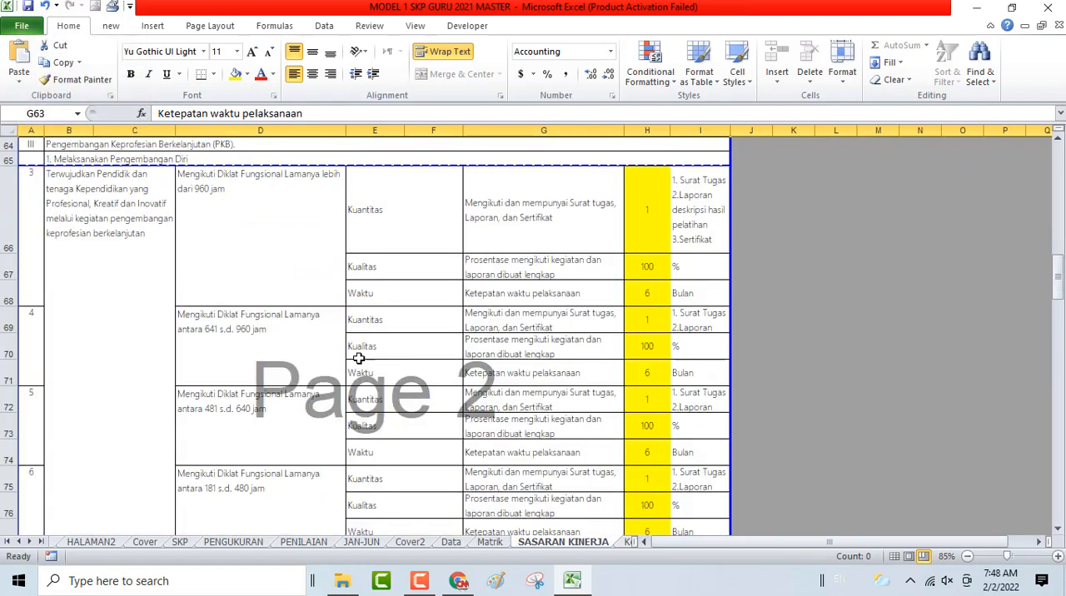
# - Clear the targets in H66:H80 for the Diklat Fungsional plans from more than 960 jam down to 81 s.d. 180 jam
pyautogui.scroll(-2, 358, 359)
pyautogui.scroll(5, 357, 361)
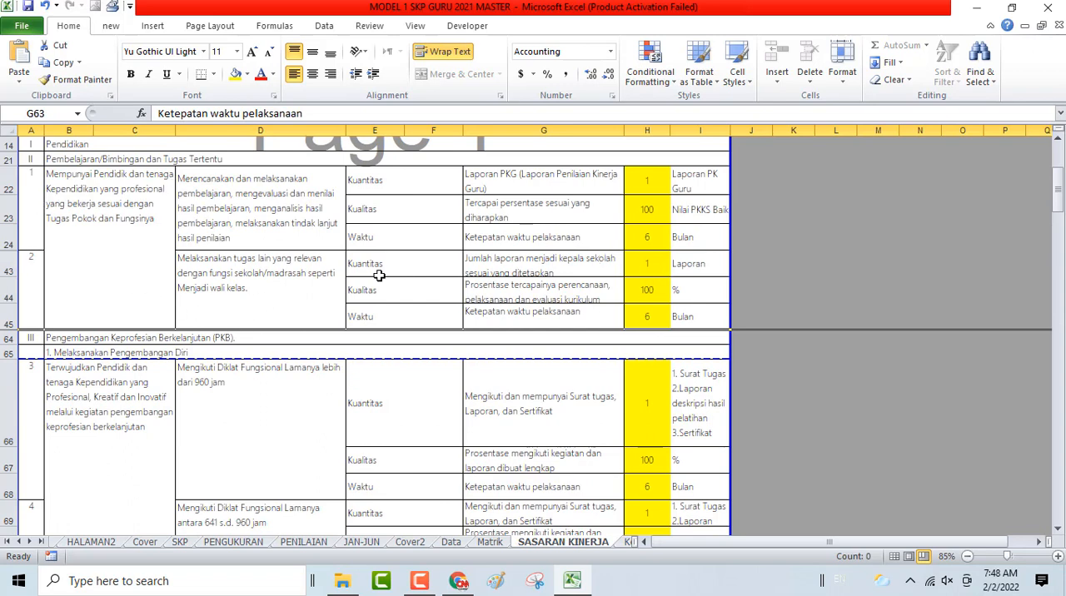
pyautogui.scroll(-1, 221, 358)
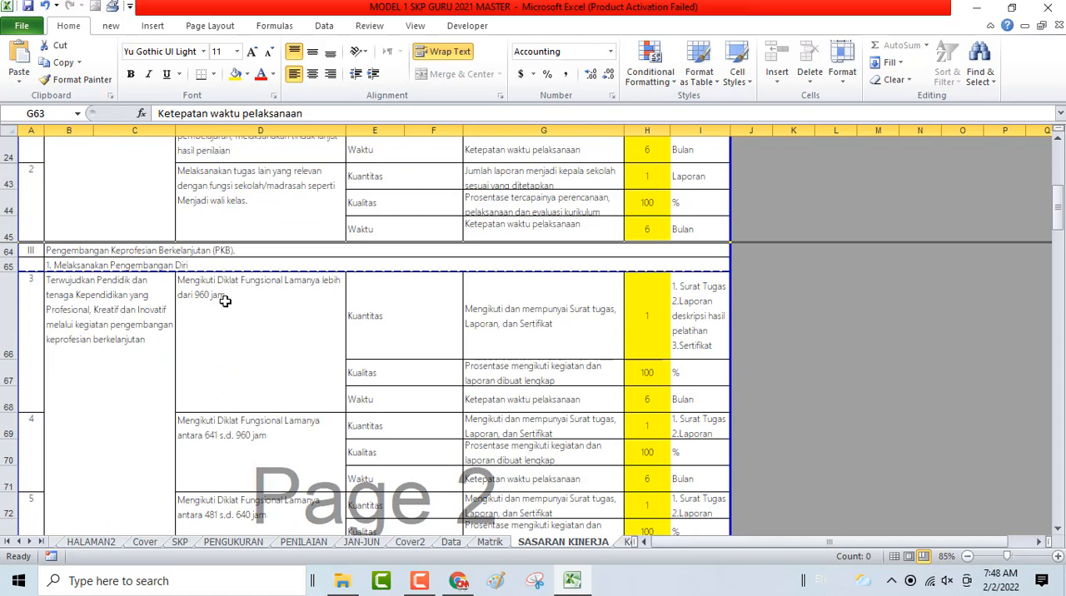
pyautogui.scroll(-5, 225, 302)
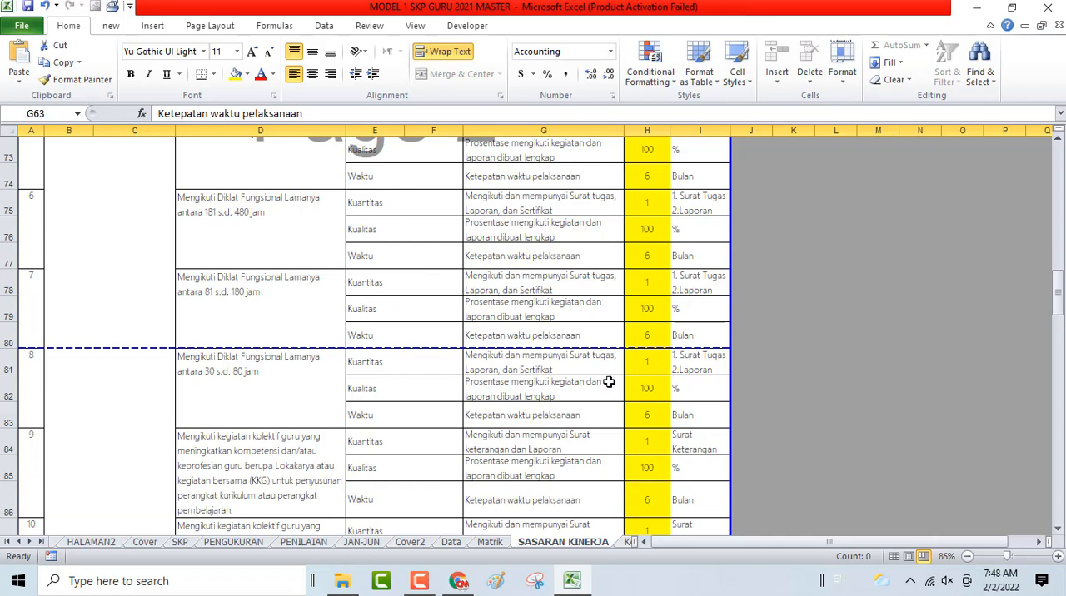
pyautogui.click(648, 339)
pyautogui.scroll(3, 647, 339)
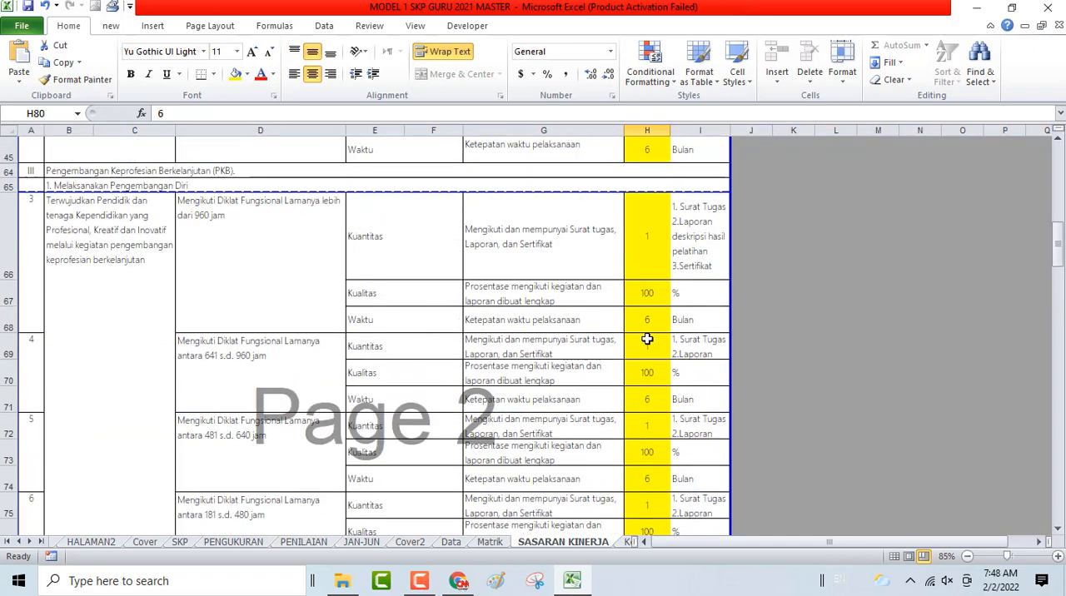
pyautogui.keyDown('shift'); pyautogui.click(643, 235); pyautogui.keyUp('shift')
pyautogui.press('Delete')
pyautogui.scroll(-3, 643, 235)
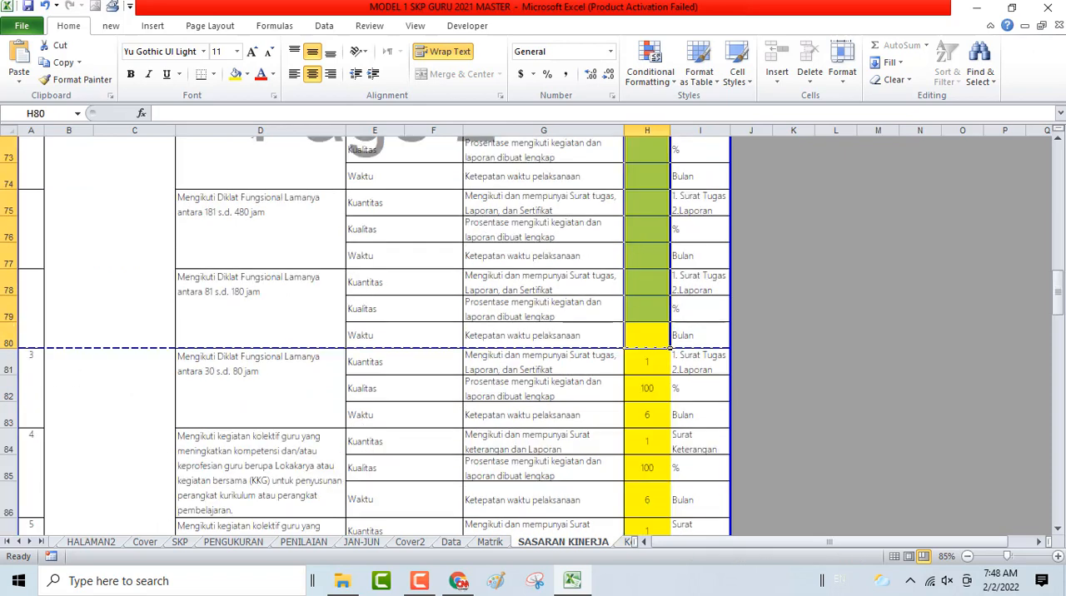
pyautogui.click(6, 342)
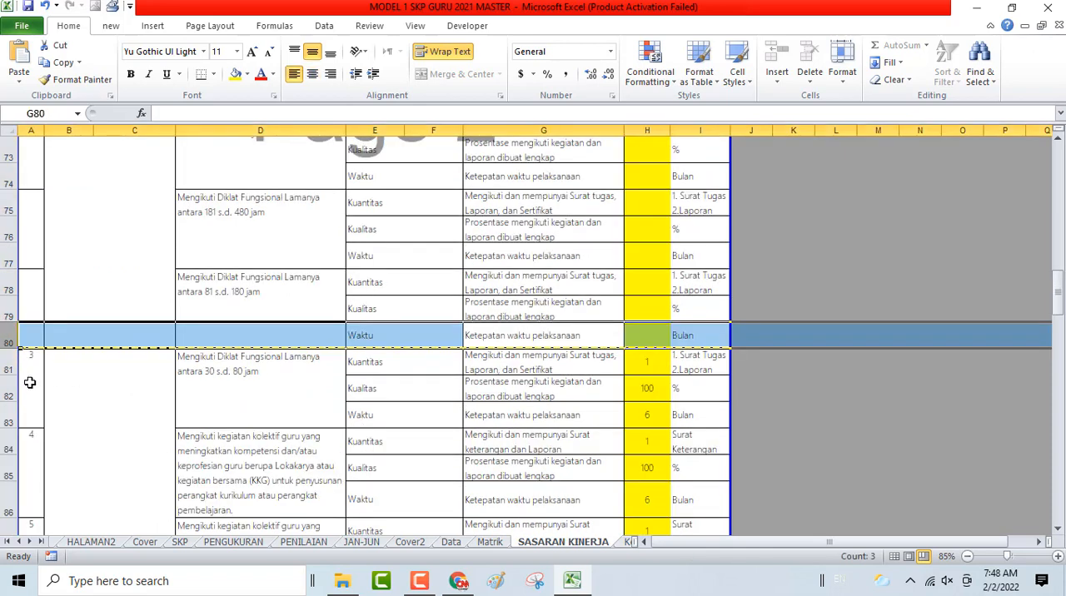
pyautogui.scroll(3, 29, 383)
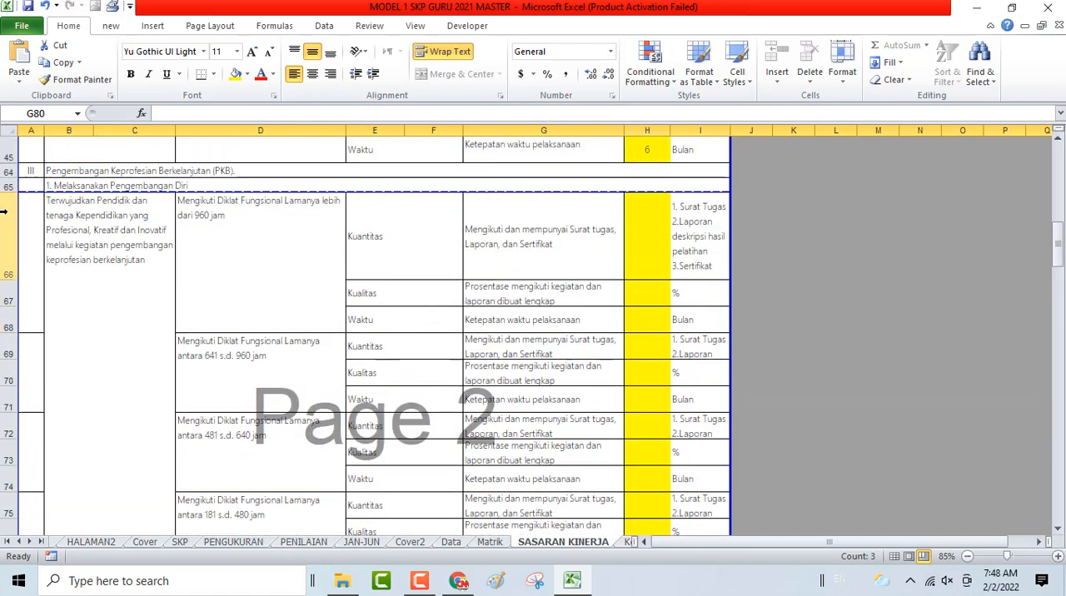
pyautogui.click(3, 212)
pyautogui.rightClick(49, 273)
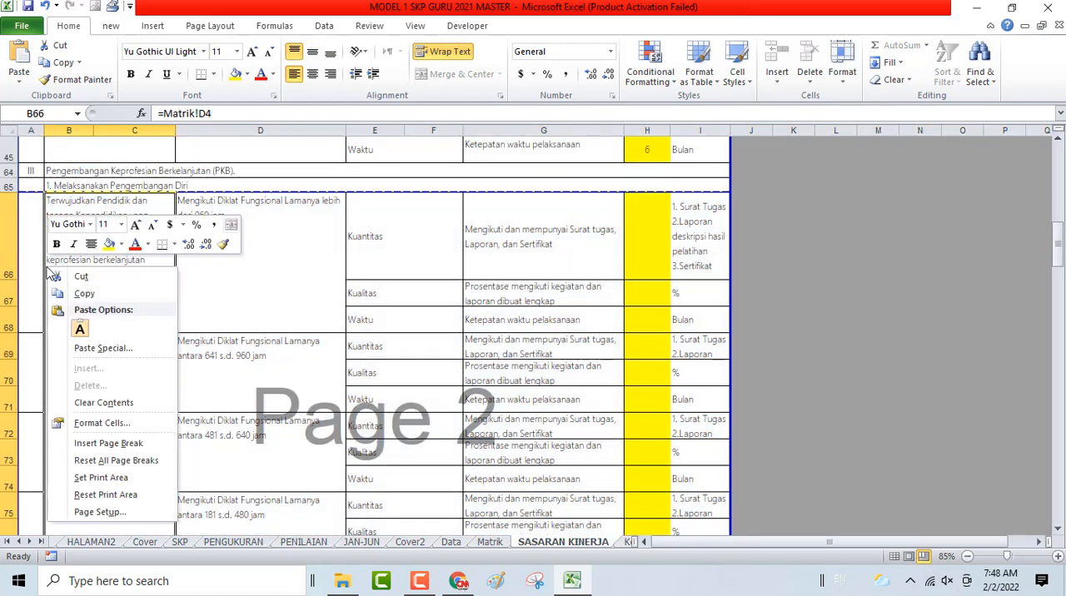
# - Hide rows 66 to 80, which hold the Diklat Fungsional plans with cleared targets
pyautogui.click(3, 218)
pyautogui.scroll(-3, 11, 281)
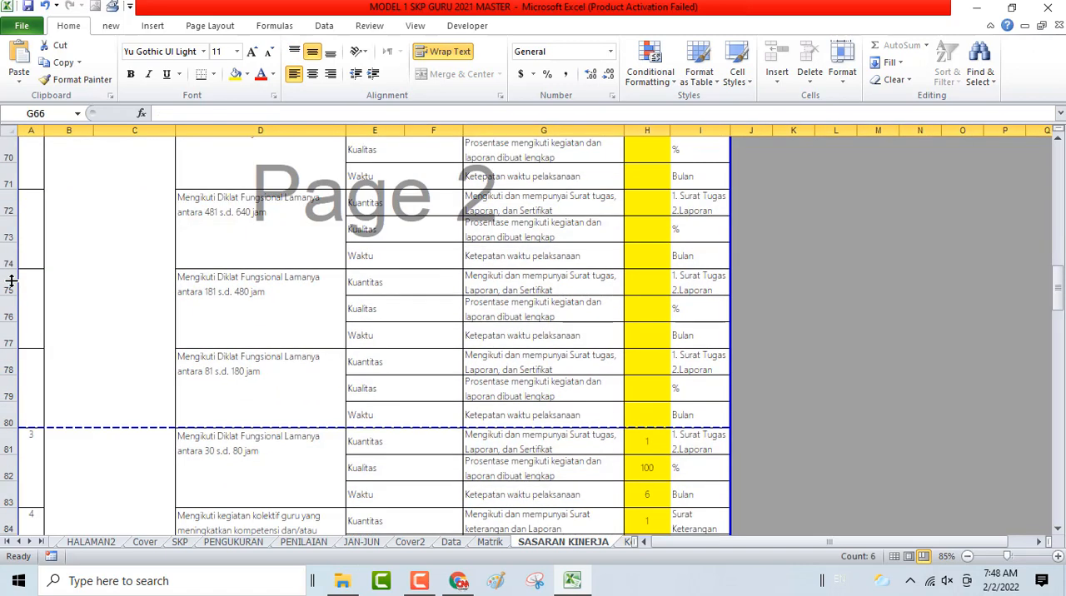
pyautogui.keyDown('shift'); pyautogui.click(7, 422); pyautogui.keyUp('shift')
pyautogui.rightClick(9, 424)
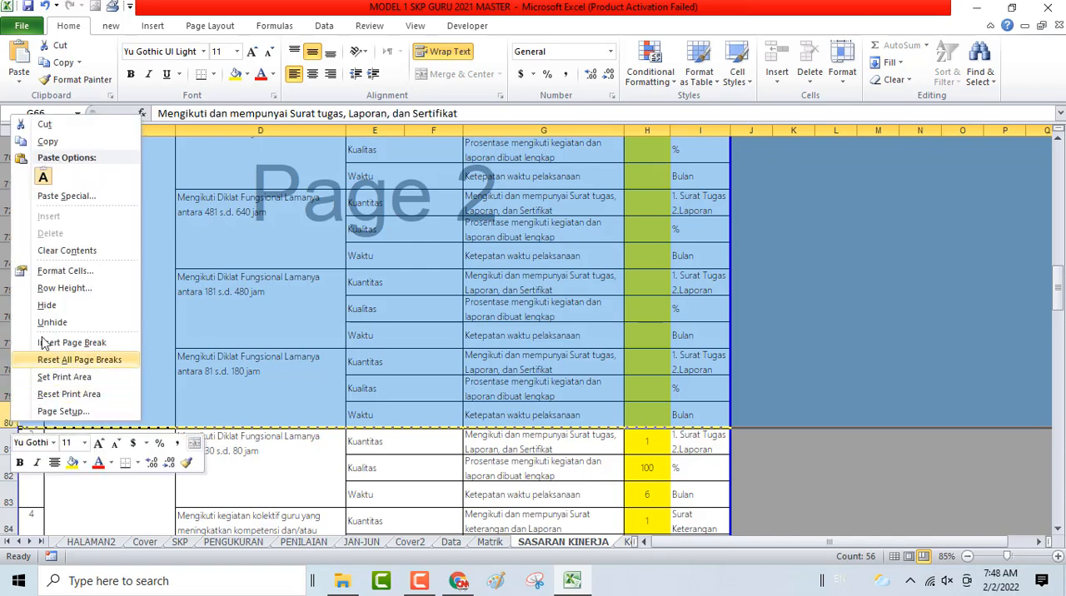
pyautogui.click(47, 305)
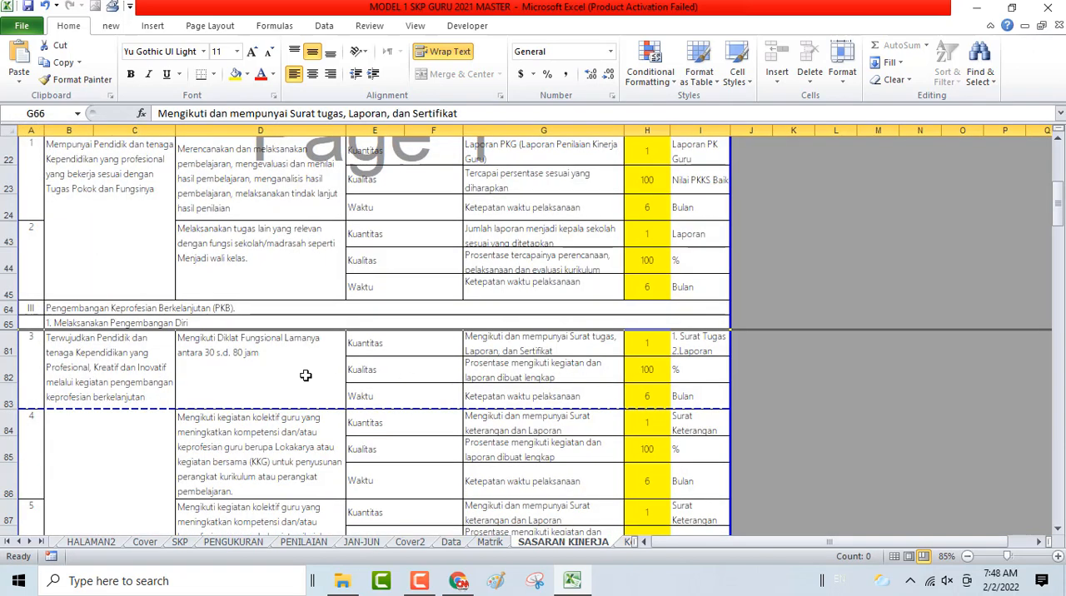
# - Check the SKP sheet for the duties listed under Pengembangan Keprofesian Berkelanjutan (PKB)
pyautogui.click(180, 542)
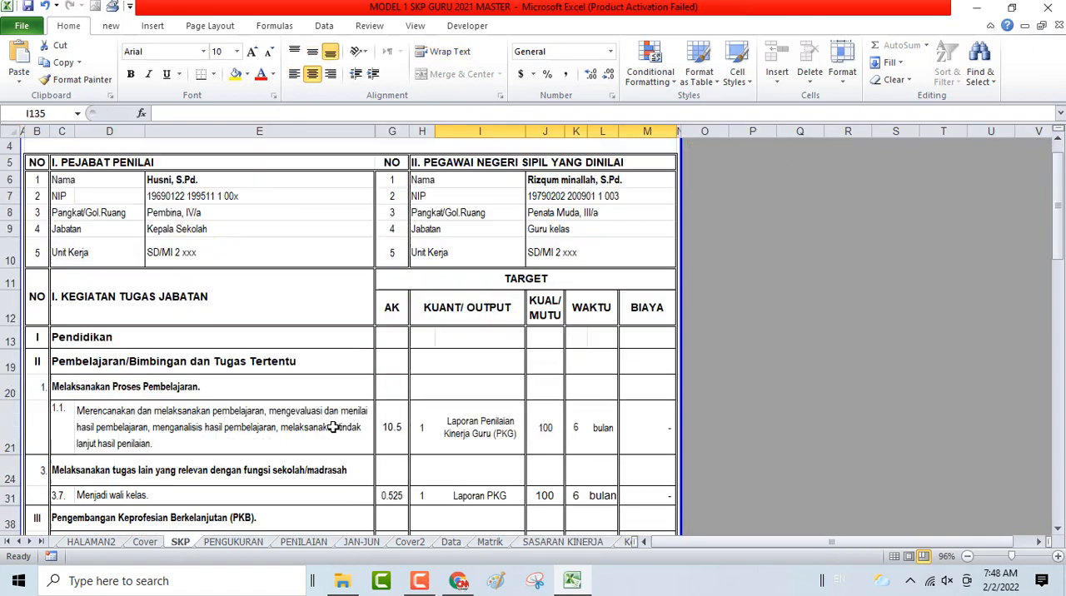
pyautogui.scroll(-3, 333, 428)
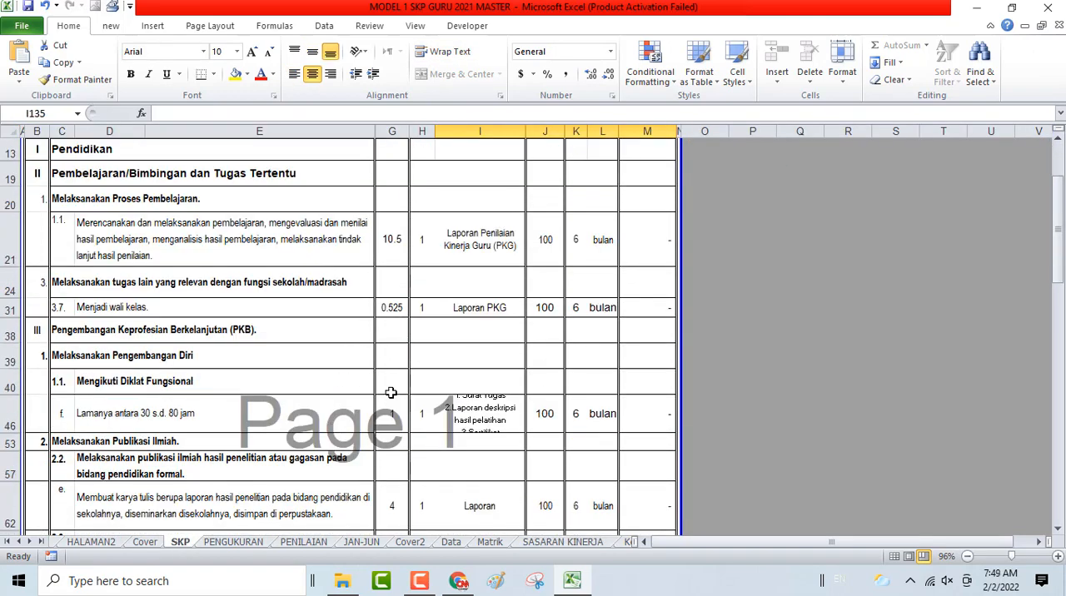
pyautogui.scroll(-1, 388, 481)
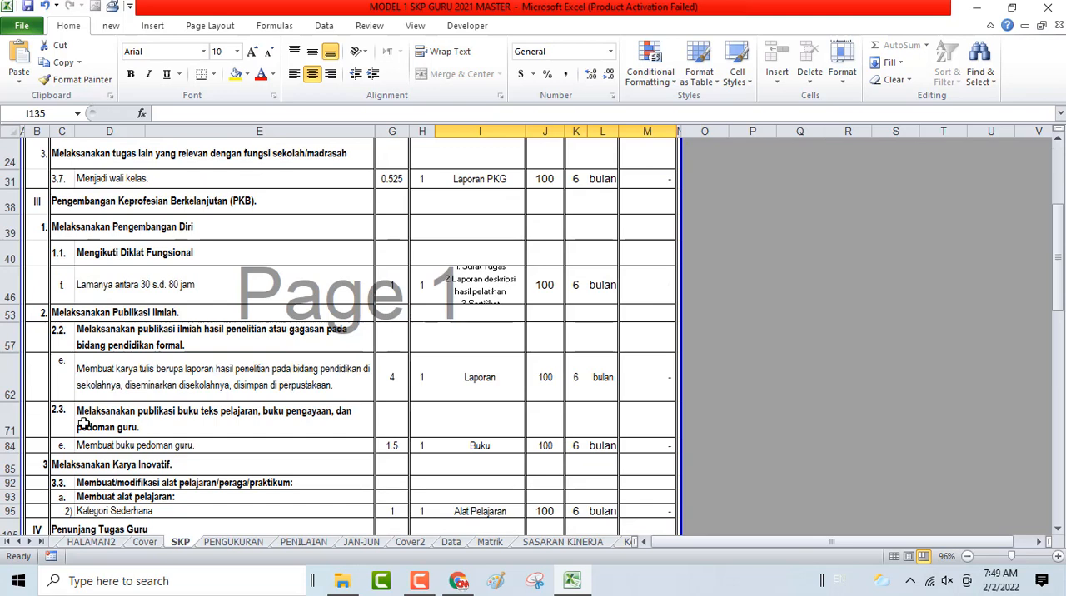
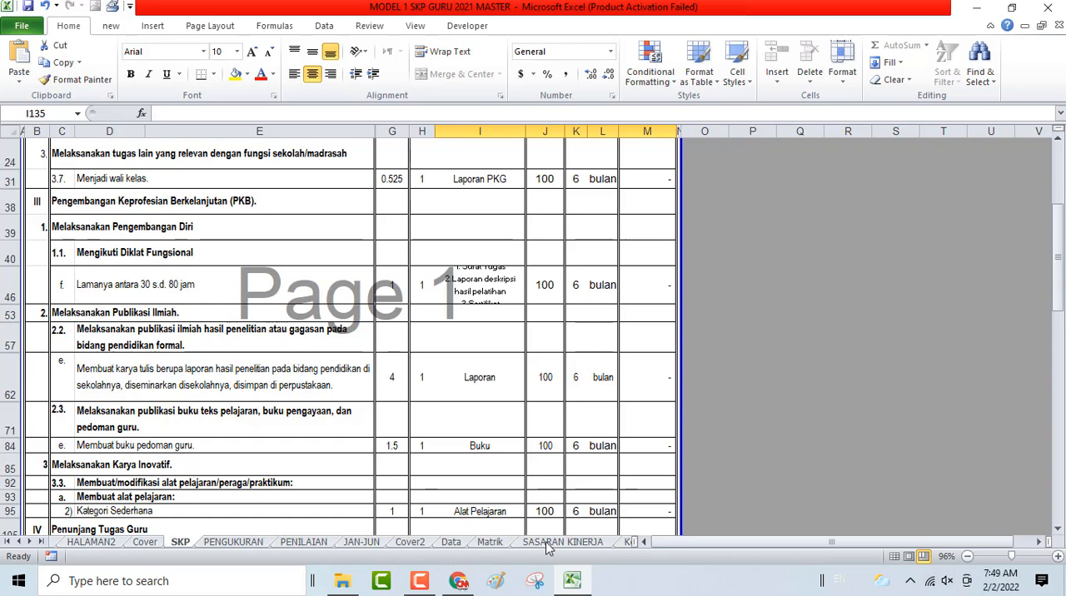
# - Return to the SASARAN KINERJA sheet and clear the targets in H84:H92 for the three kegiatan kolektif guru plans
pyautogui.scroll(6, 738, 305)
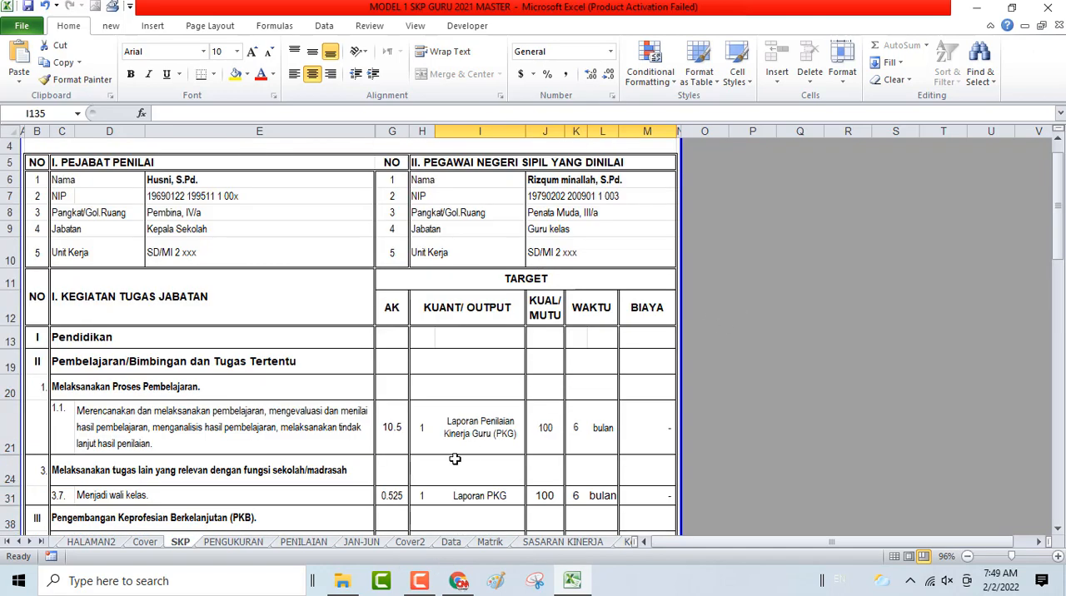
pyautogui.click(735, 155)
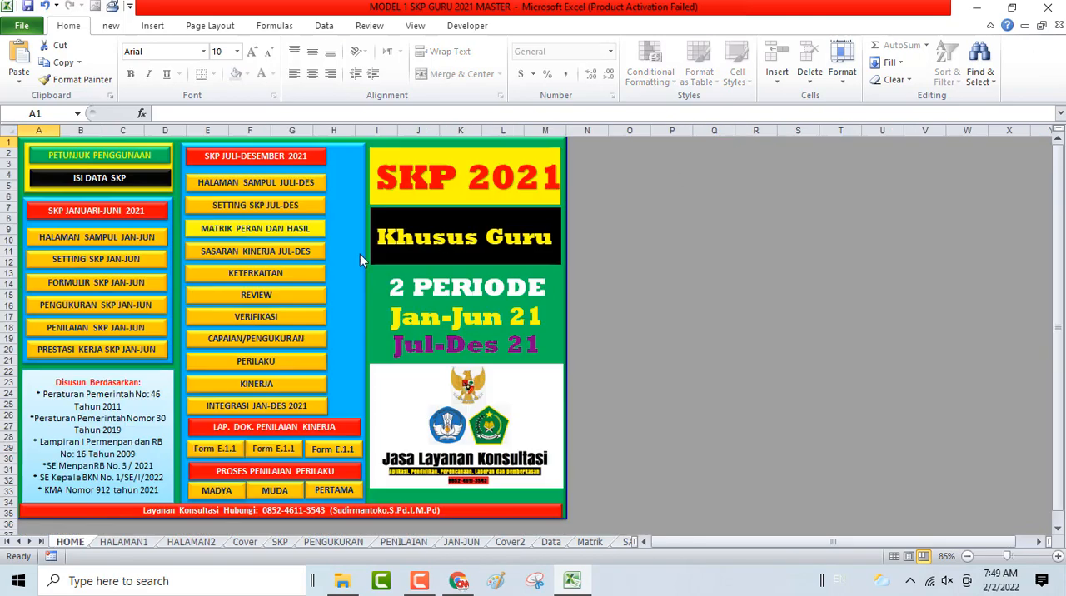
pyautogui.click(291, 247)
pyautogui.scroll(-7, 494, 344)
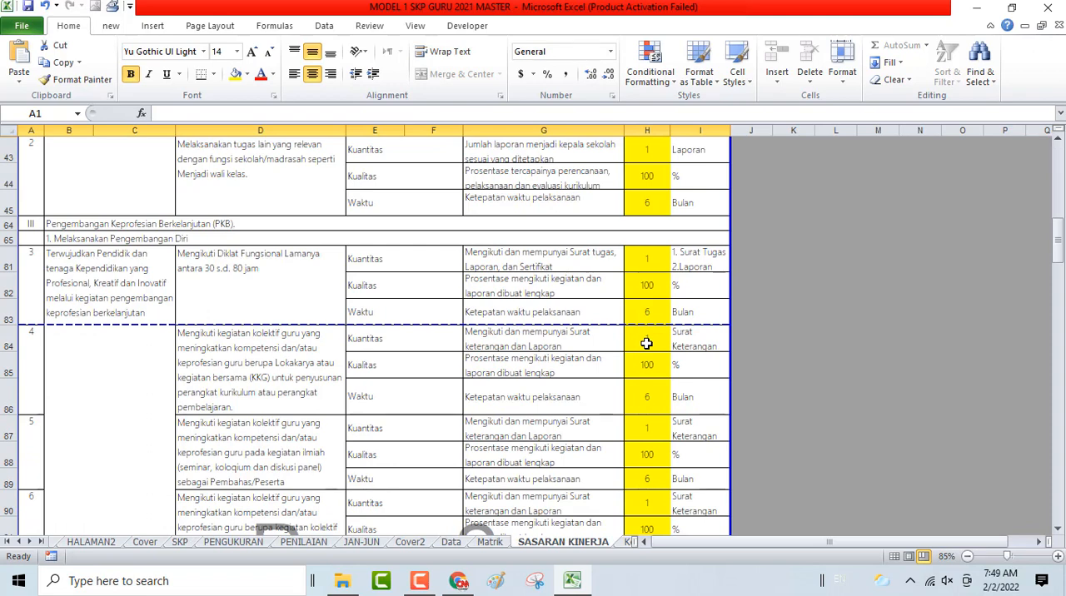
pyautogui.click(646, 340)
pyautogui.scroll(-3, 647, 342)
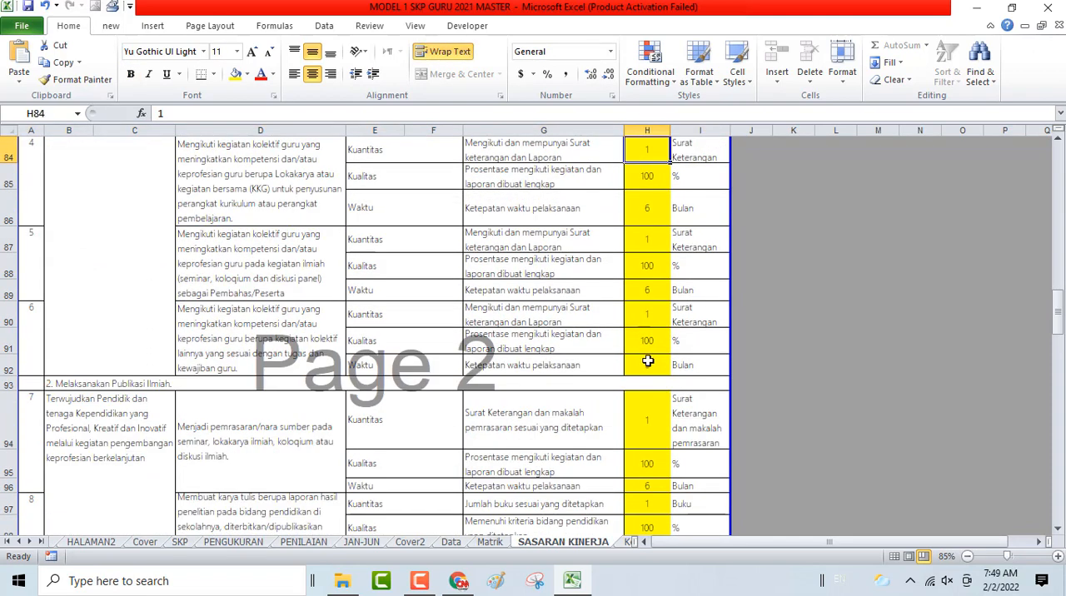
pyautogui.keyDown('shift'); pyautogui.click(648, 361); pyautogui.keyUp('shift')
pyautogui.press('Delete')
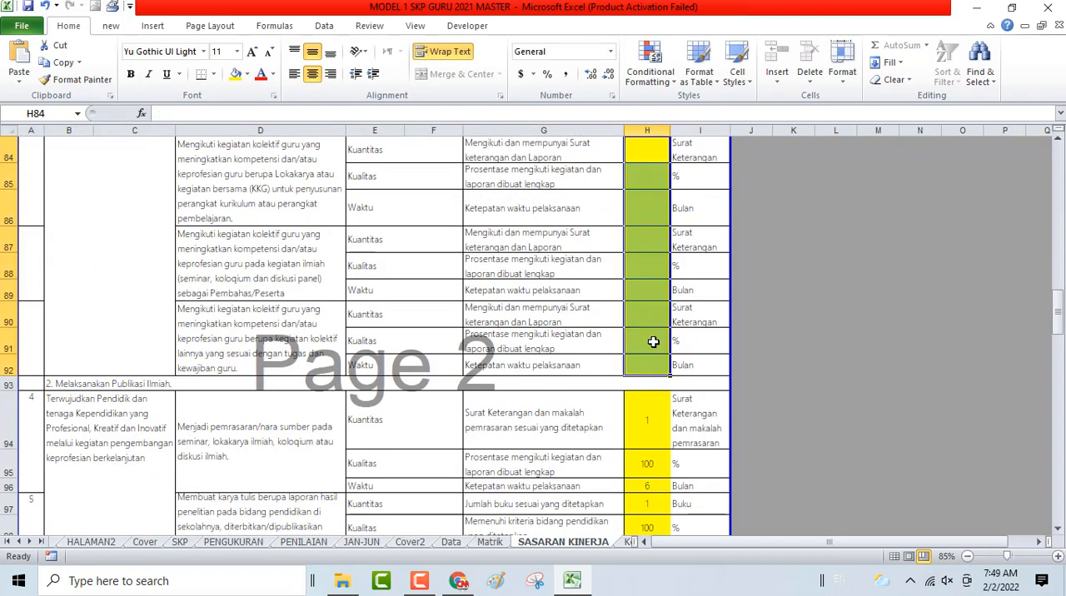
# - Clear the targets in H94:H108 for the Publikasi Ilmiah plans from pemrasaran/nara sumber down to the kabupaten/kota scientific magazine paper
pyautogui.scroll(-2, 660, 389)
pyautogui.scroll(-2, 660, 389)
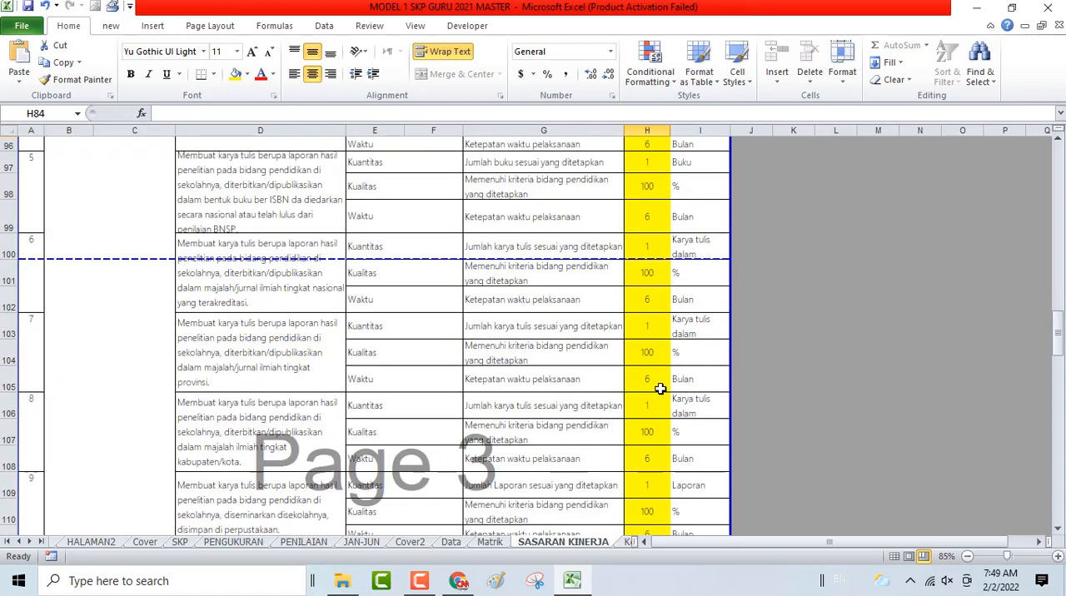
pyautogui.scroll(1, 660, 389)
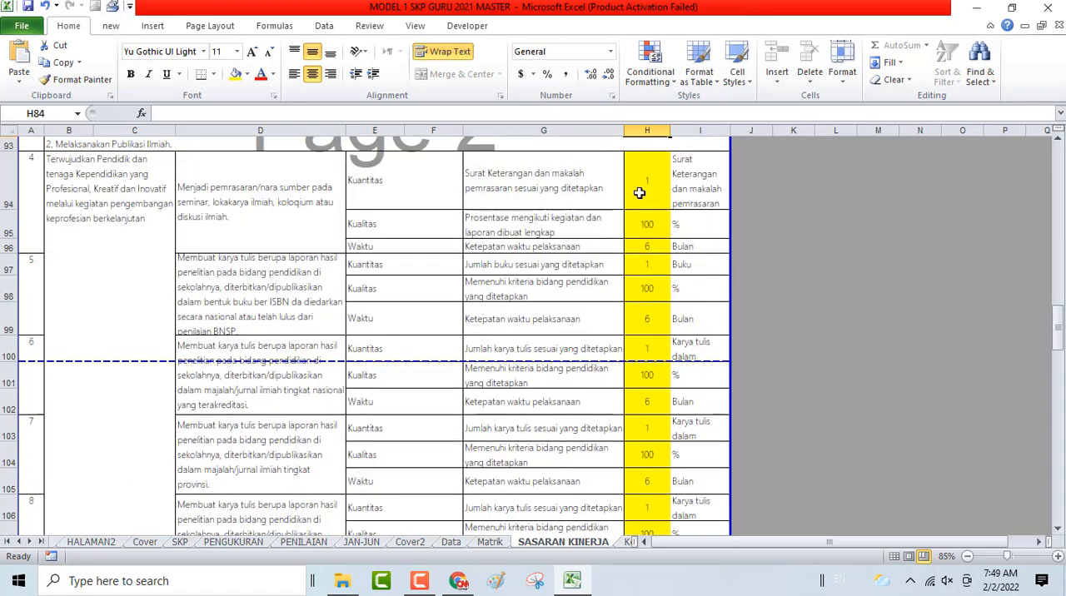
pyautogui.click(639, 178)
pyautogui.scroll(-4, 630, 367)
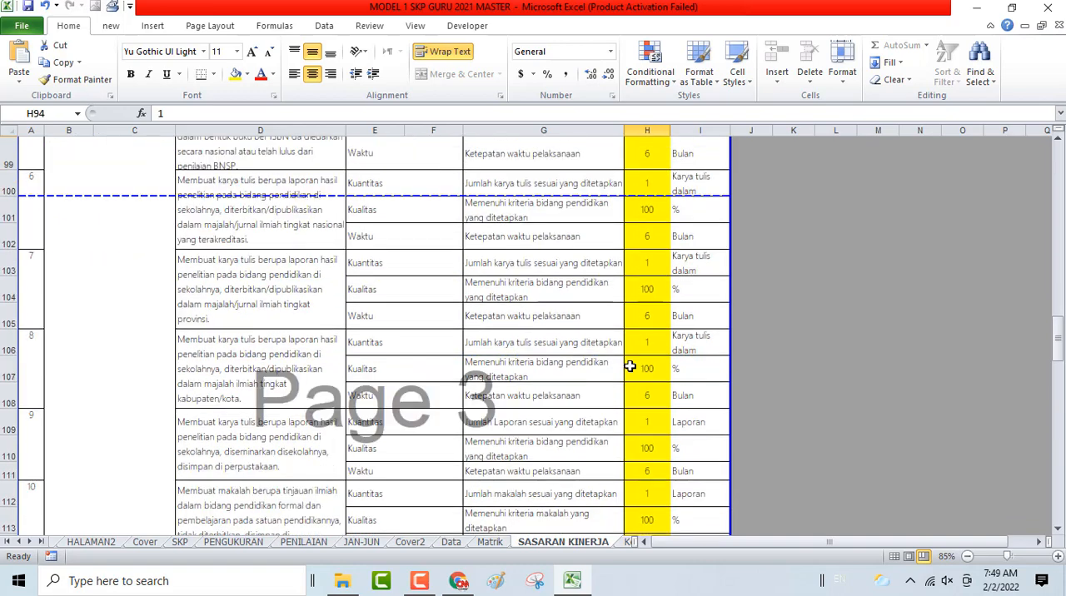
pyautogui.scroll(-2, 630, 367)
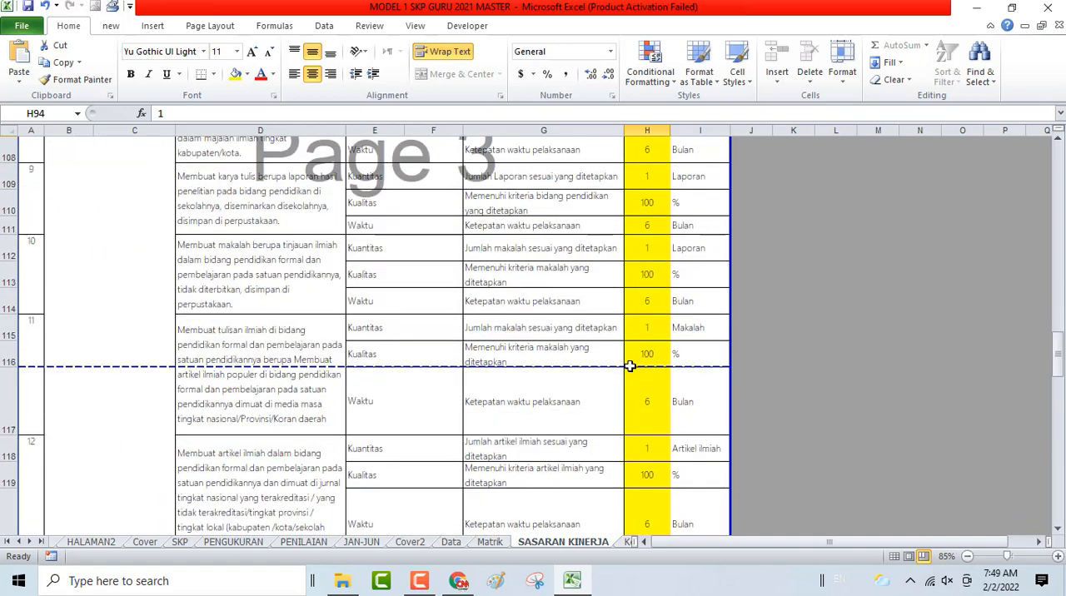
pyautogui.scroll(-2, 631, 367)
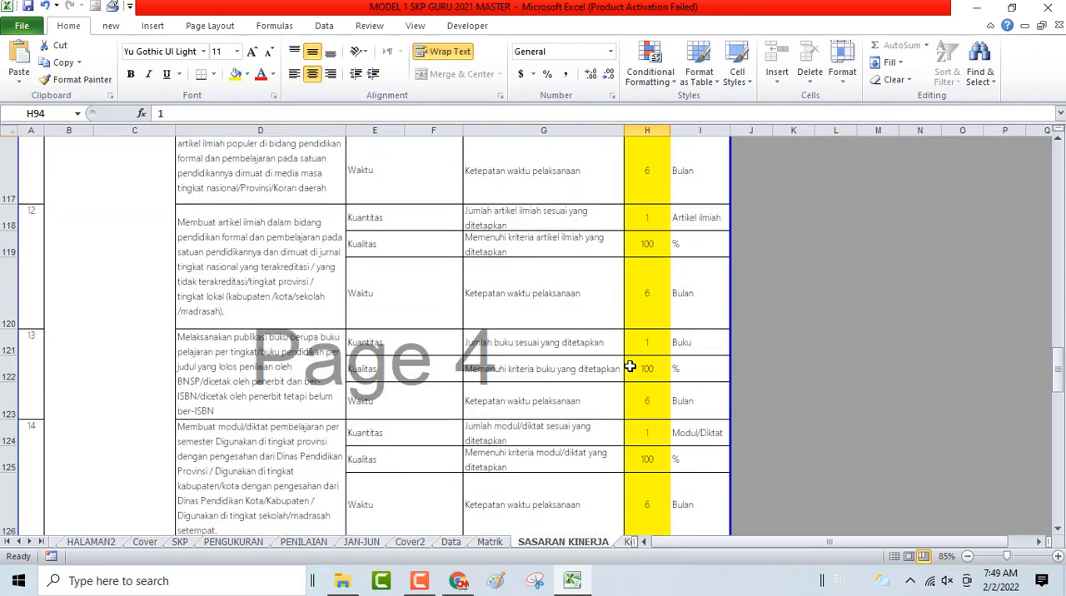
pyautogui.scroll(-2, 630, 367)
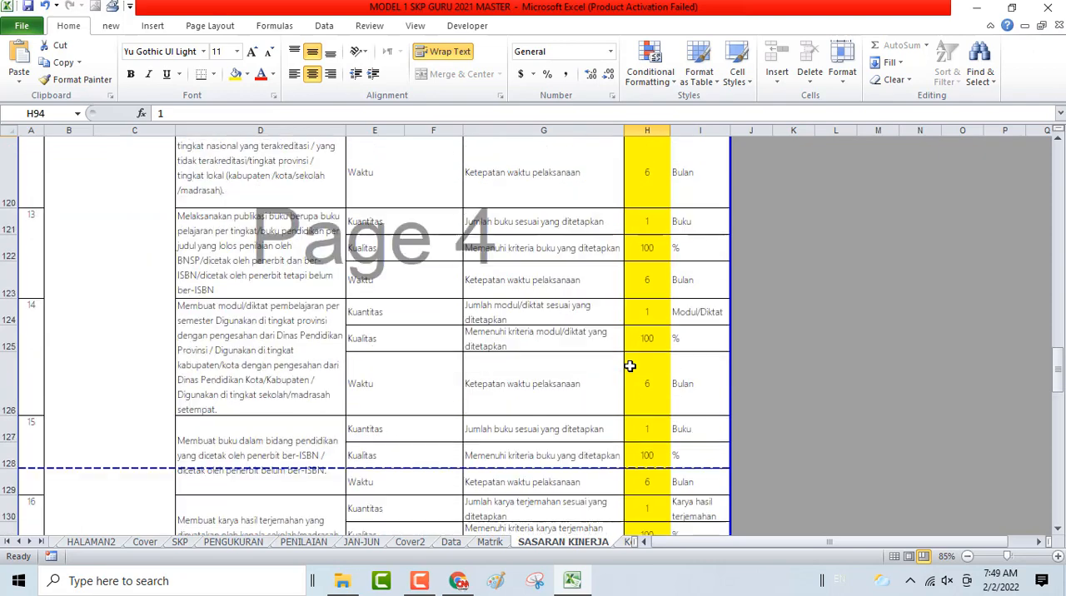
pyautogui.scroll(-2, 631, 366)
pyautogui.scroll(7, 248, 333)
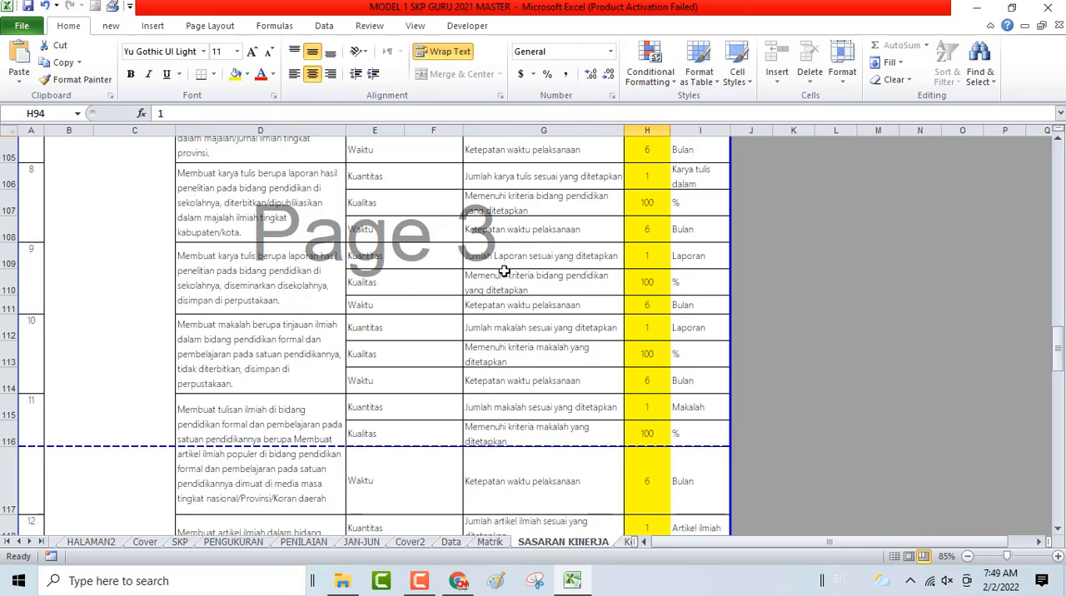
pyautogui.keyDown('shift'); pyautogui.click(647, 230); pyautogui.keyUp('shift')
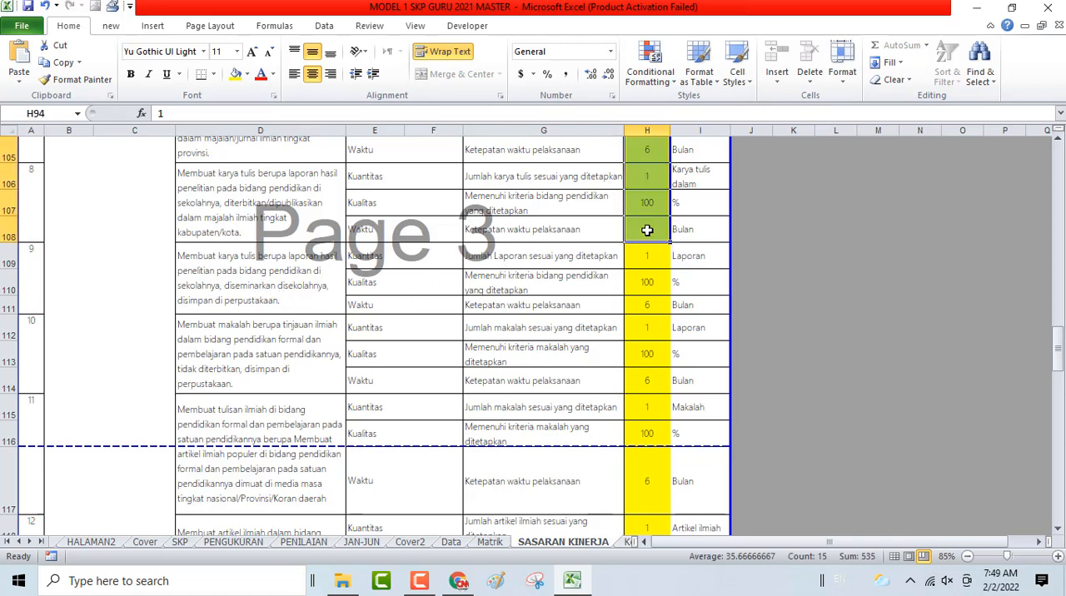
pyautogui.scroll(6, 648, 230)
pyautogui.scroll(-4, 647, 230)
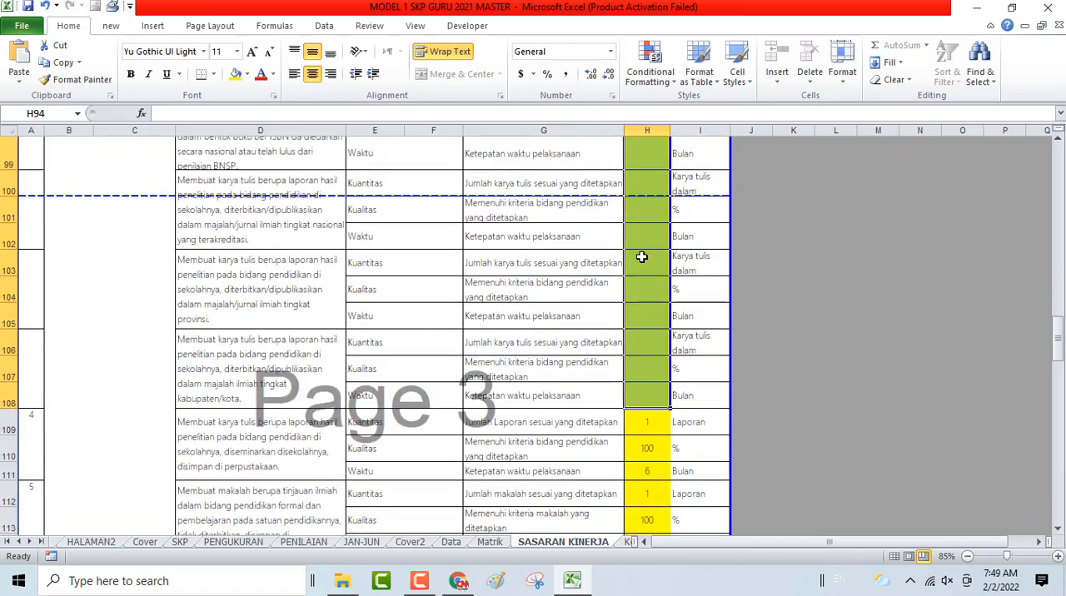
# - Check the SKP sheet for the duties listed under Melaksanakan Publikasi Ilmiah and compare them with the SASARAN KINERJA plans
pyautogui.scroll(-2, 642, 258)
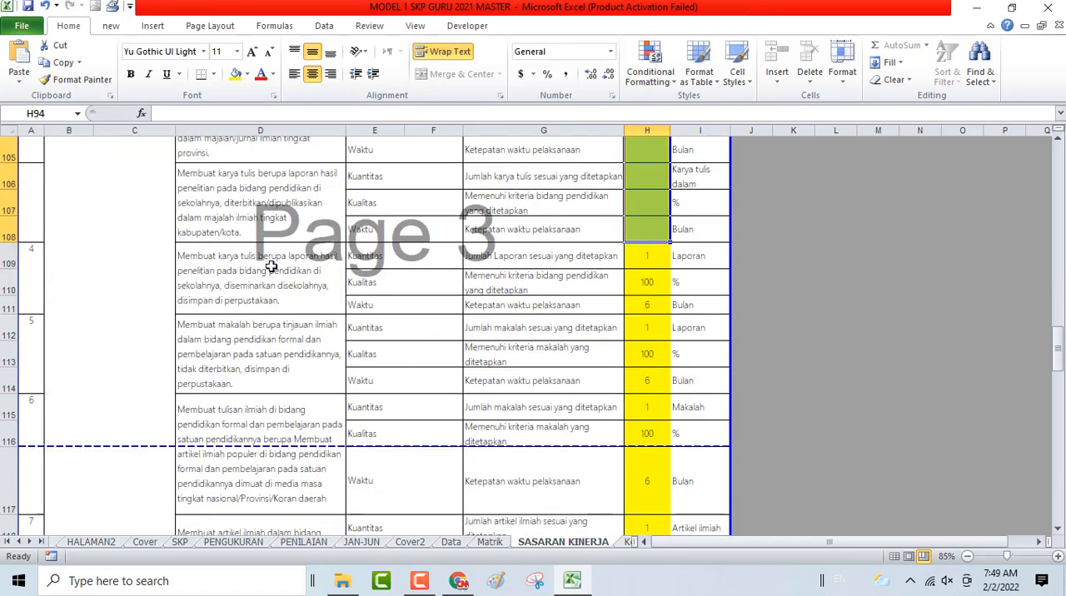
pyautogui.click(189, 546)
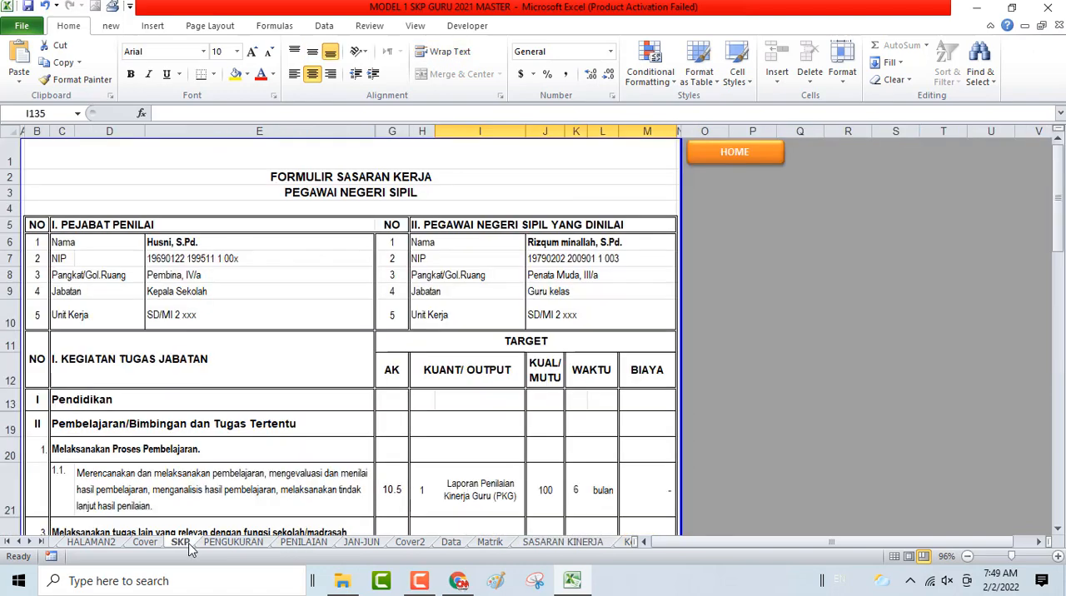
pyautogui.scroll(-5, 190, 450)
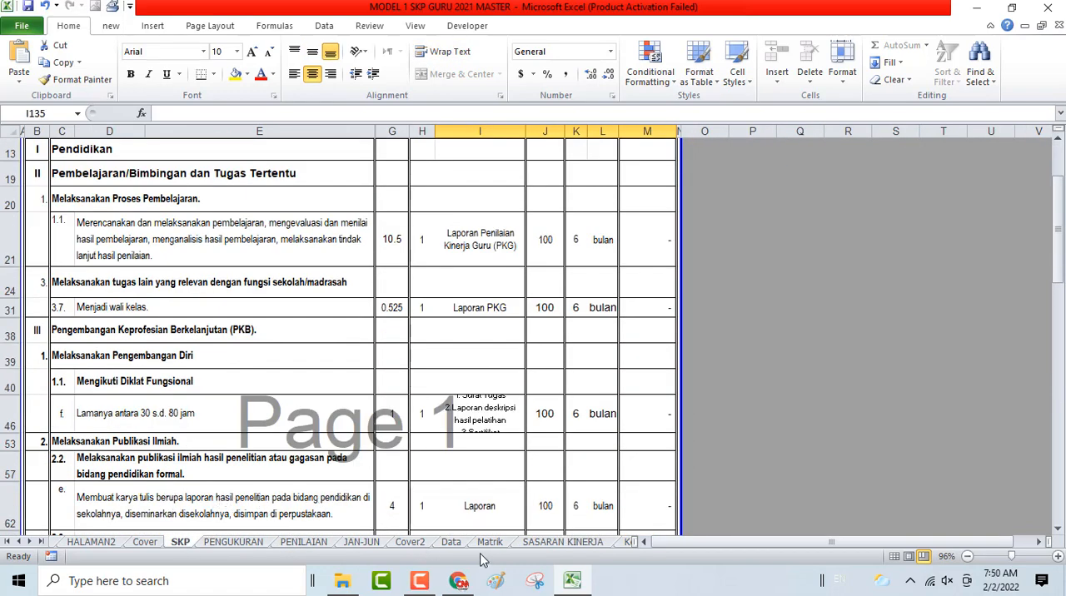
pyautogui.click(559, 543)
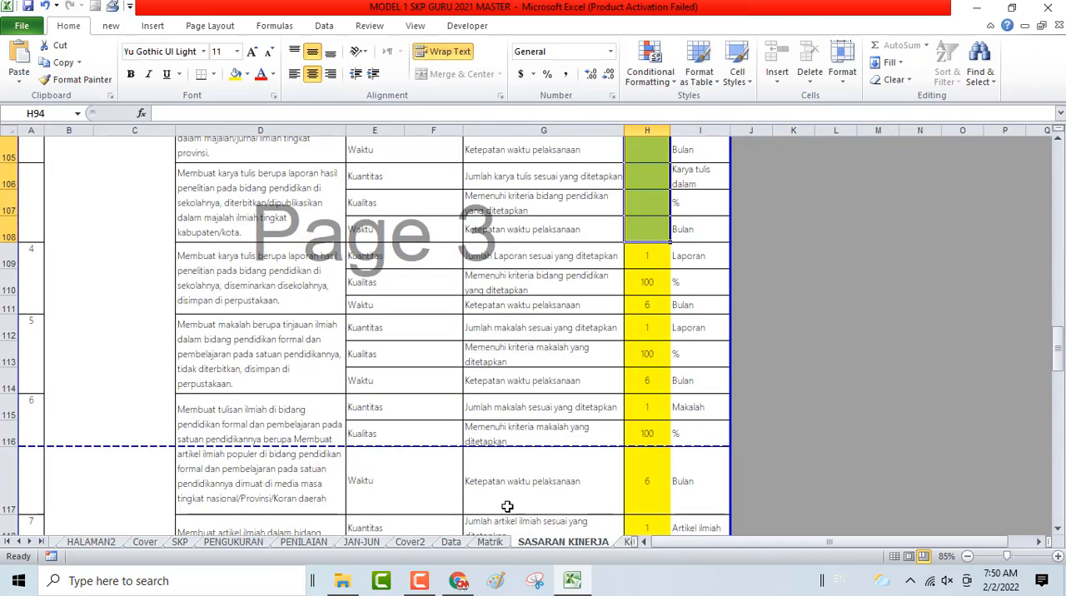
pyautogui.click(184, 542)
pyautogui.scroll(-3, 249, 470)
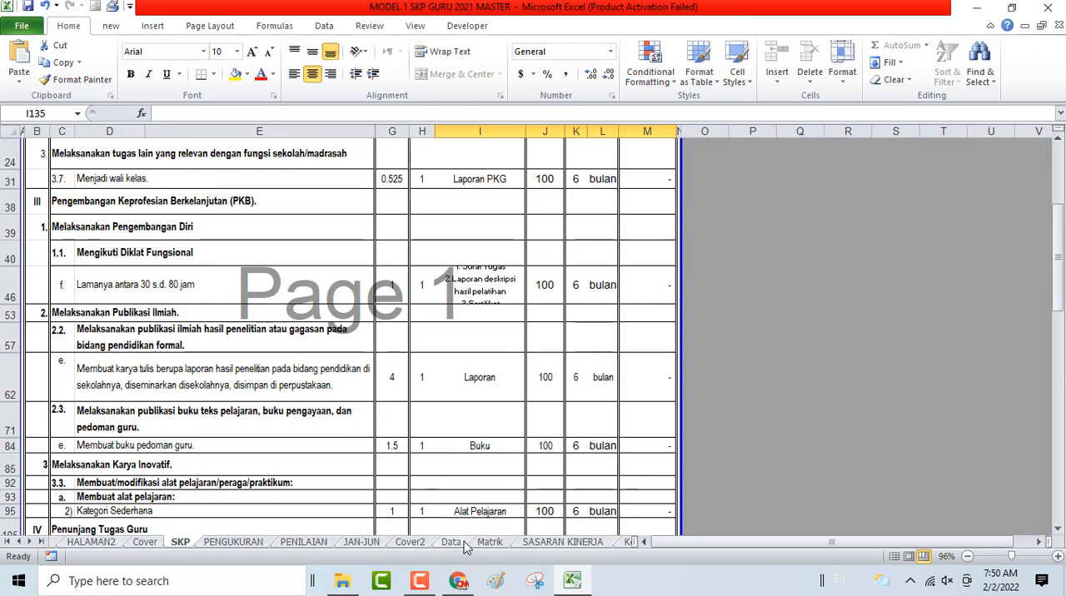
pyautogui.click(575, 547)
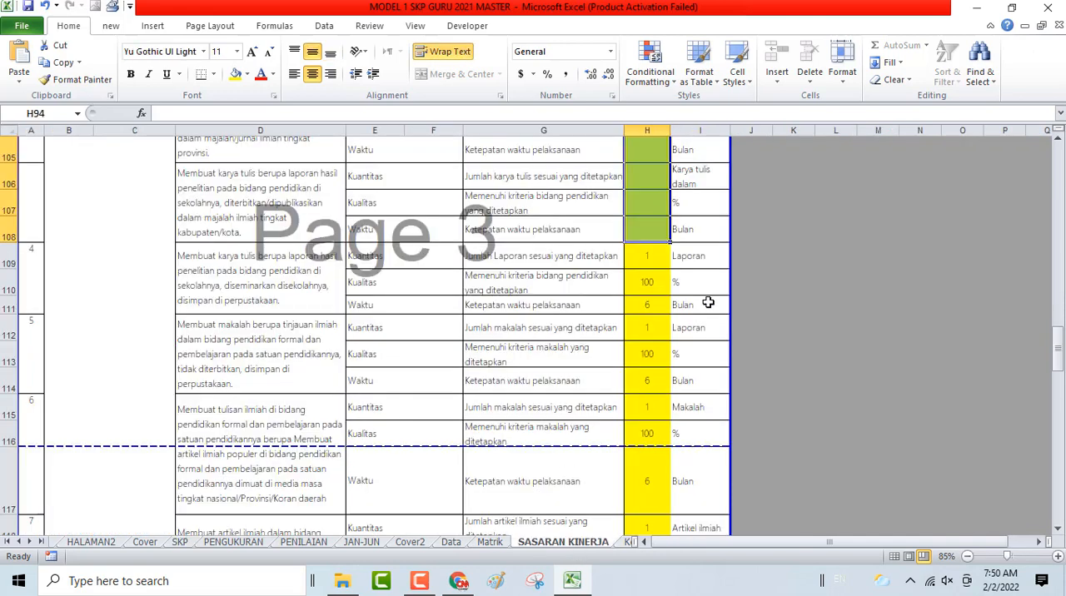
# - Clear the targets in H112:H132 for the plans from makalah tinjauan ilmiah down to karya hasil terjemahan
pyautogui.click(641, 329)
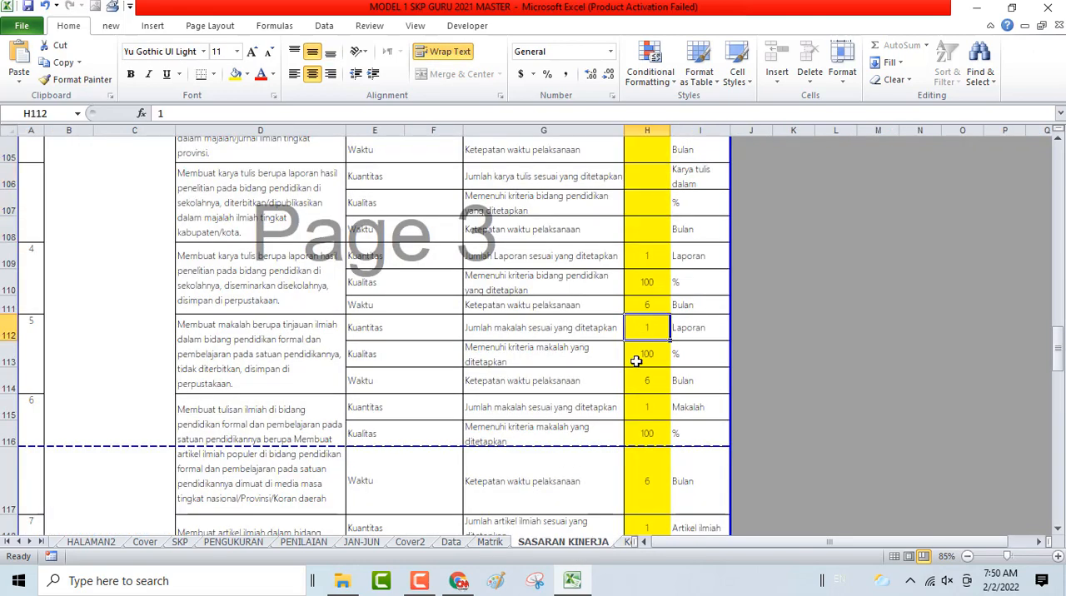
pyautogui.scroll(-1, 635, 366)
pyautogui.scroll(-6, 636, 372)
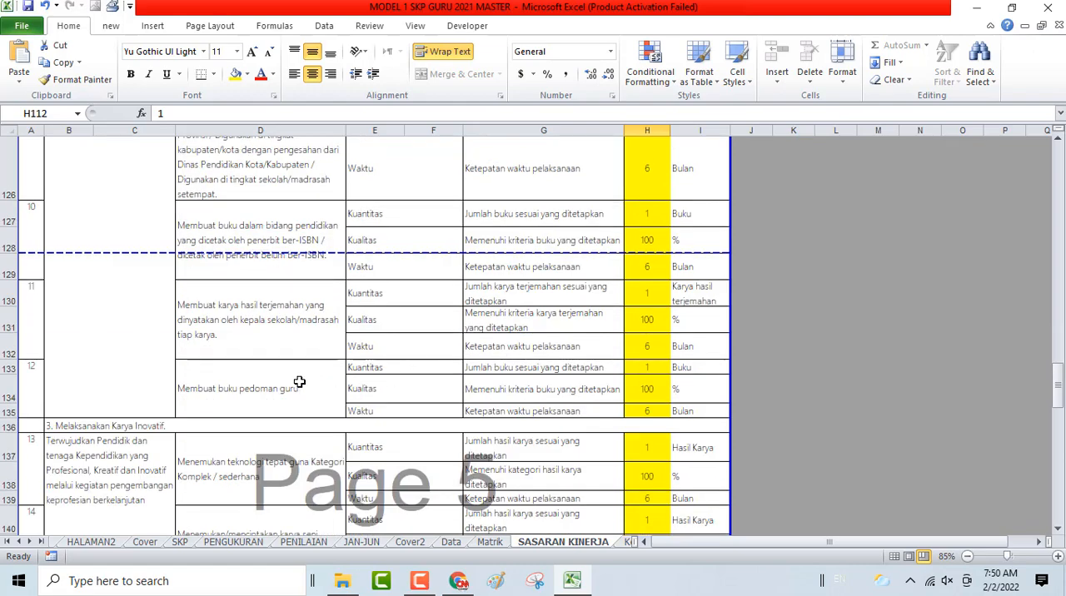
pyautogui.keyDown('shift'); pyautogui.click(649, 346); pyautogui.keyUp('shift')
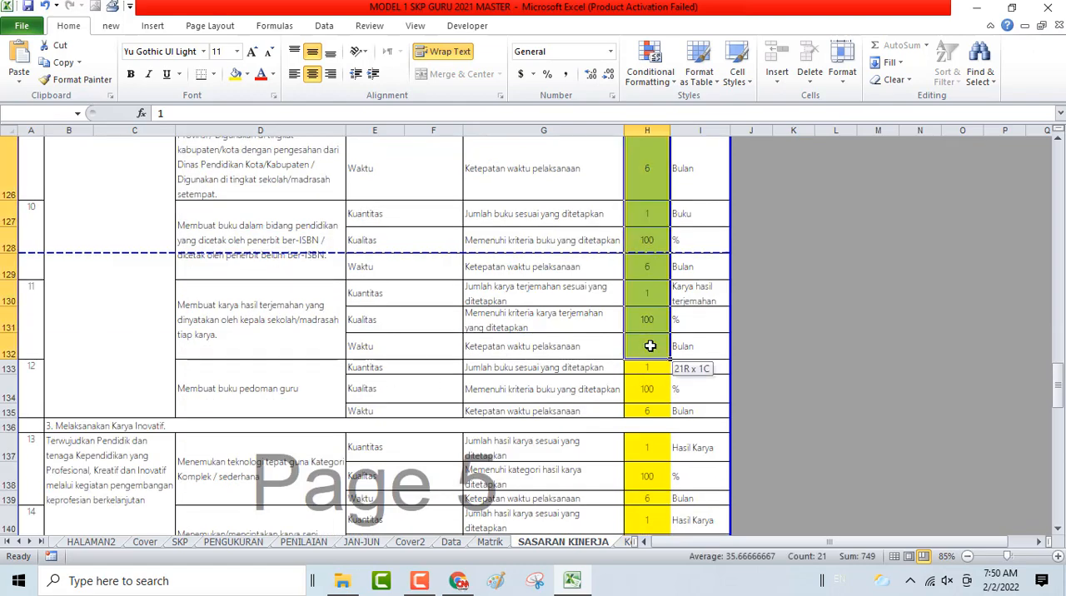
pyautogui.scroll(3, 778, 492)
pyautogui.press('Delete')
# - Hide rows 112 to 132, which hold the cleared plans between the perpustakaan research report and Membuat buku pedoman guru
pyautogui.scroll(4, 779, 490)
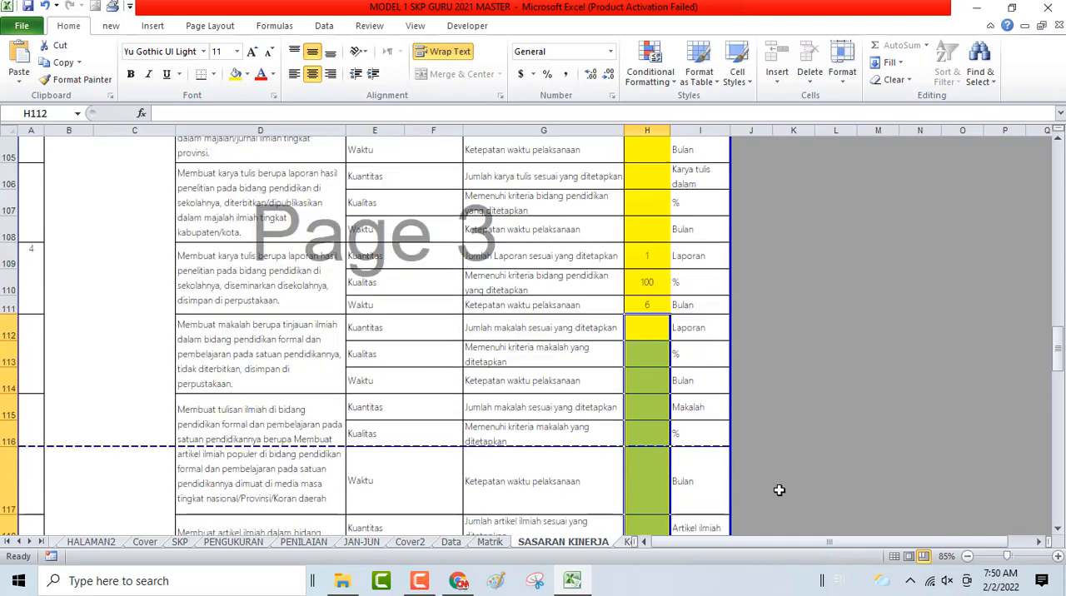
pyautogui.click(3, 332)
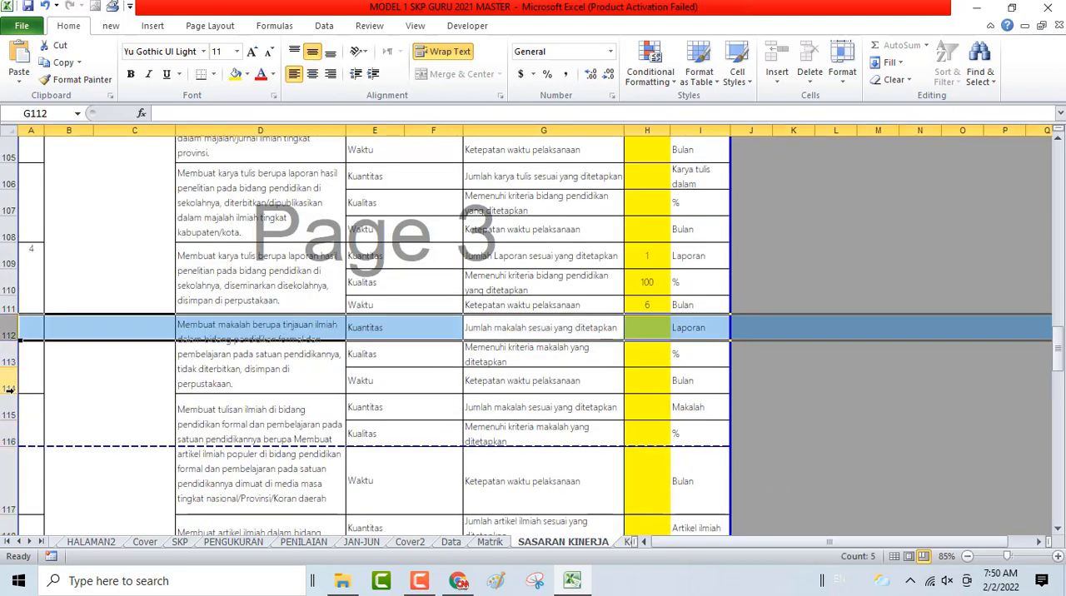
pyautogui.scroll(-6, 8, 366)
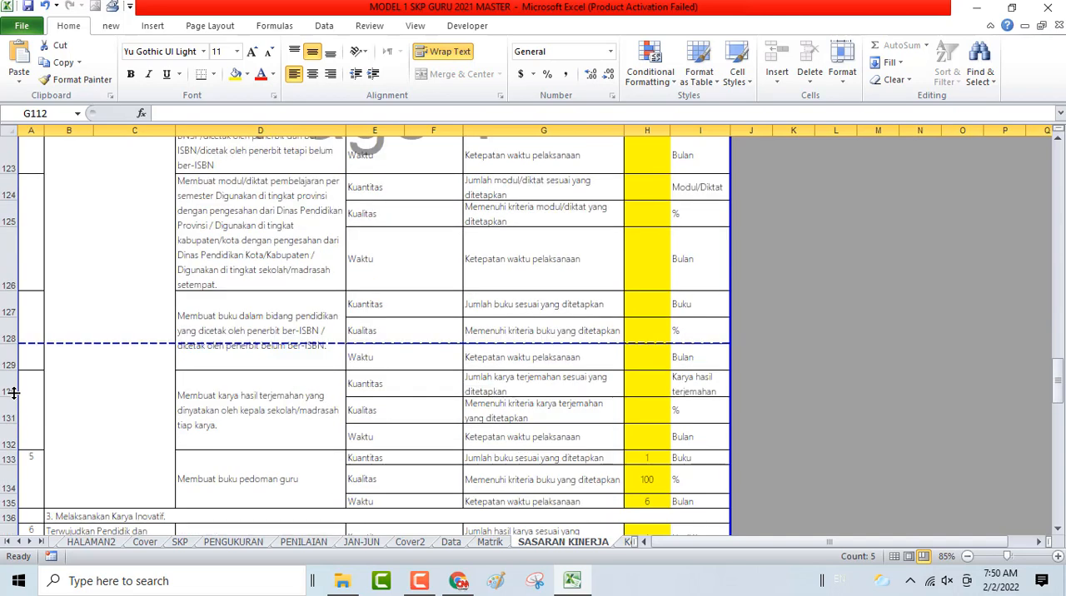
pyautogui.keyDown('shift'); pyautogui.click(6, 437); pyautogui.keyUp('shift')
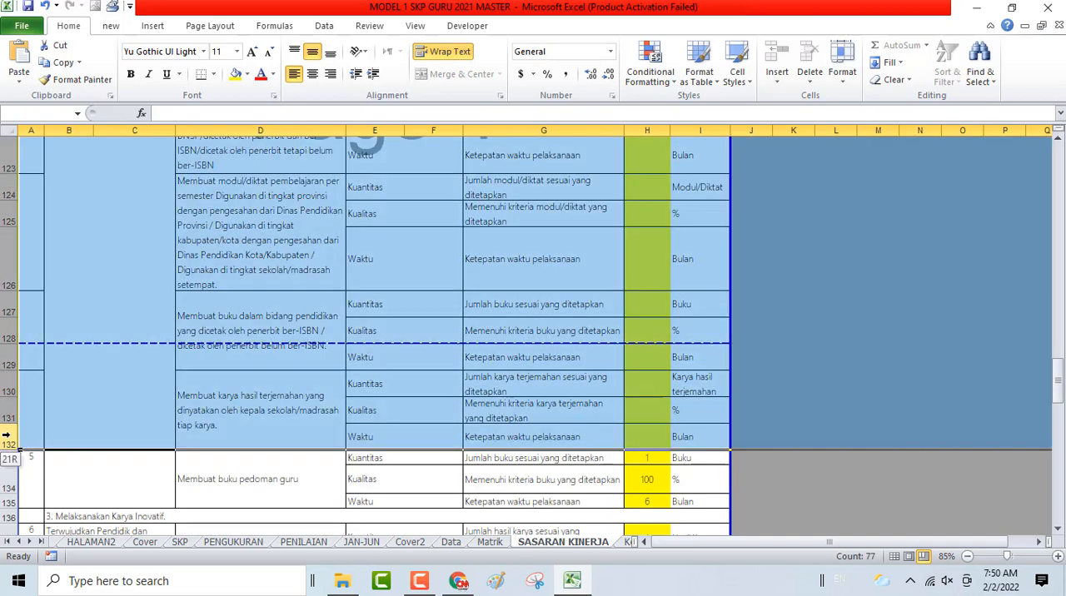
pyautogui.rightClick(276, 310)
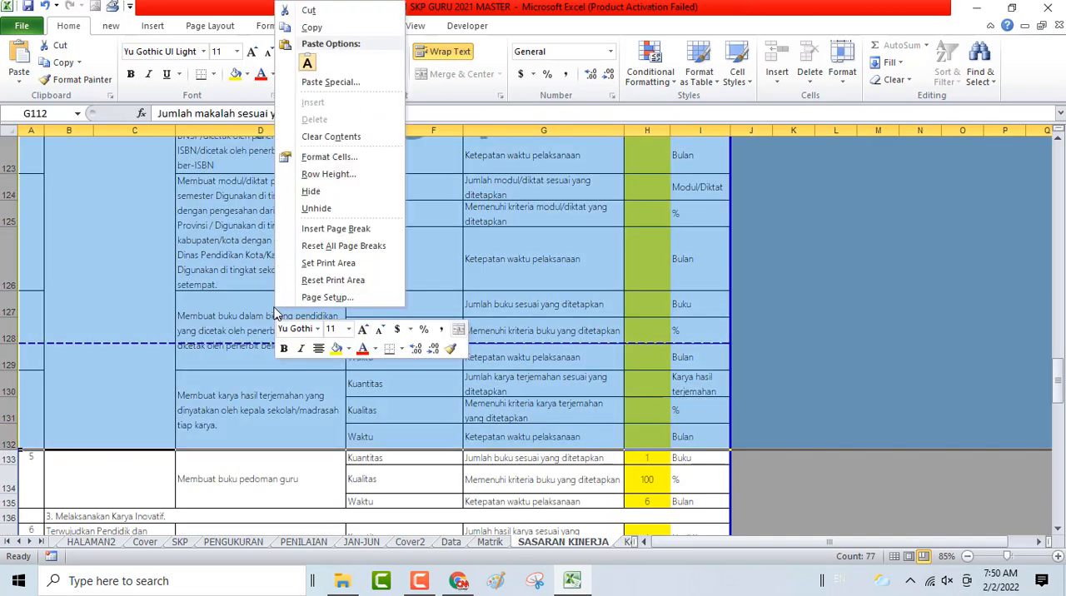
pyautogui.click(313, 192)
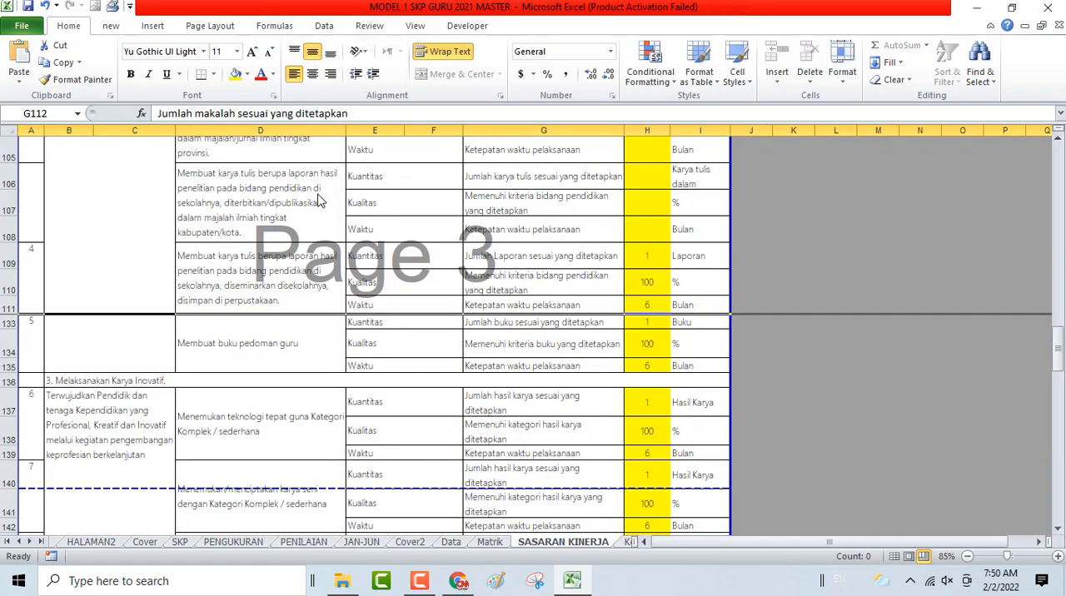
# - Hide rows 94 to 108, which hold the cleared Publikasi Ilmiah plans from pemrasaran/nara sumber to the kabupaten/kota magazine paper
pyautogui.scroll(3, 431, 402)
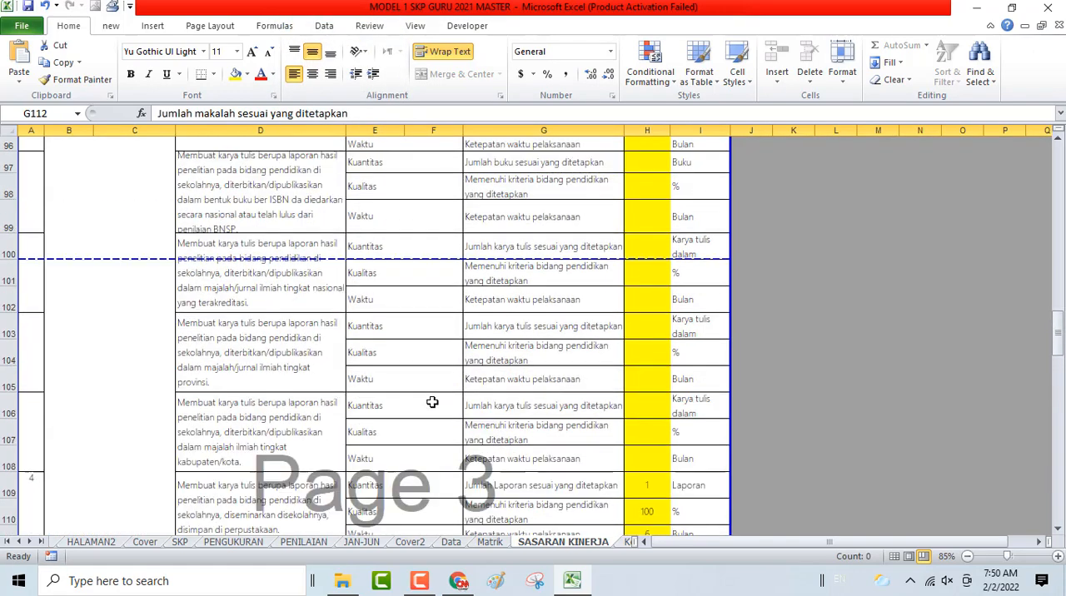
pyautogui.scroll(-2, 433, 403)
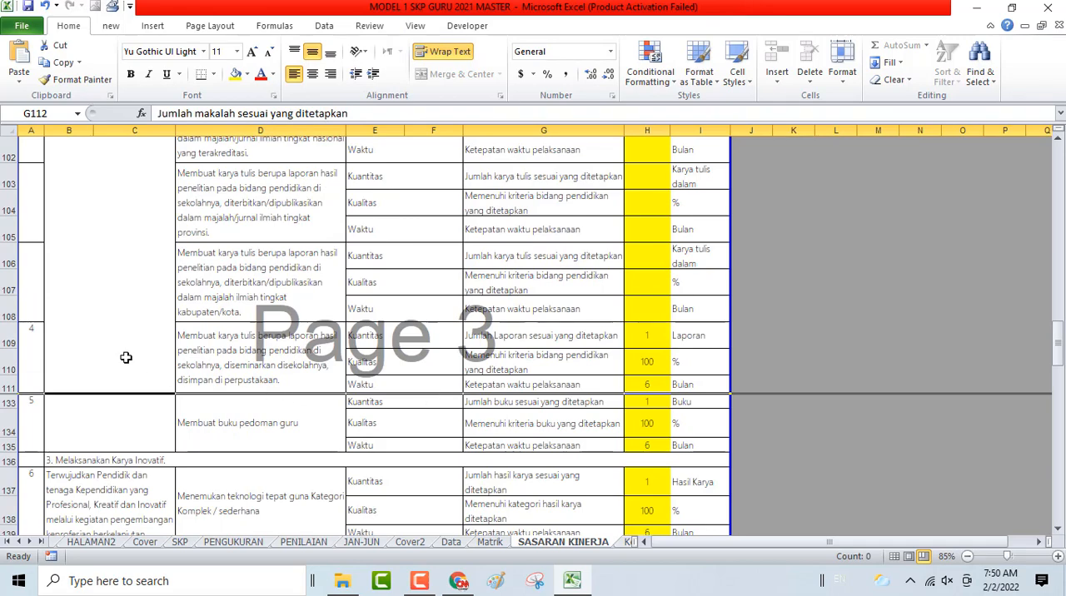
pyautogui.click(5, 313)
pyautogui.scroll(4, 101, 382)
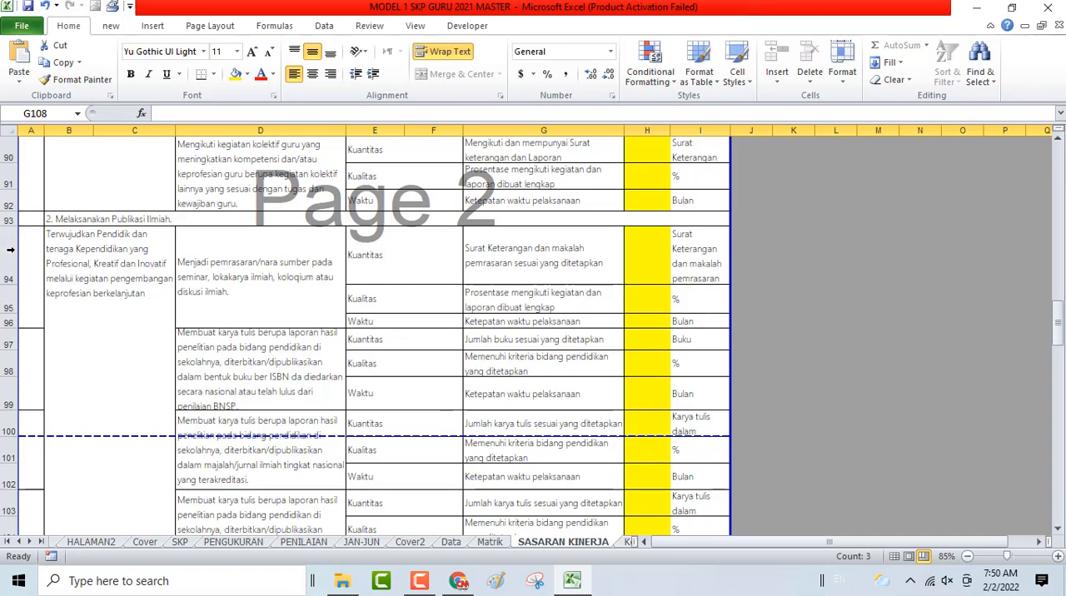
pyautogui.keyDown('shift'); pyautogui.click(10, 249); pyautogui.keyUp('shift')
pyautogui.scroll(-4, 125, 283)
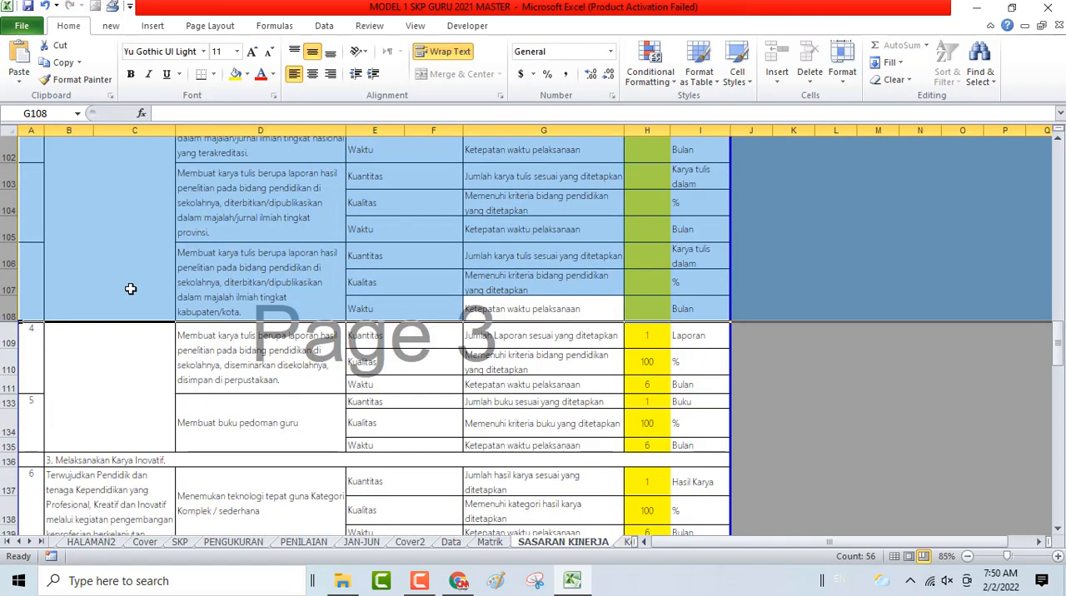
pyautogui.scroll(2, 153, 450)
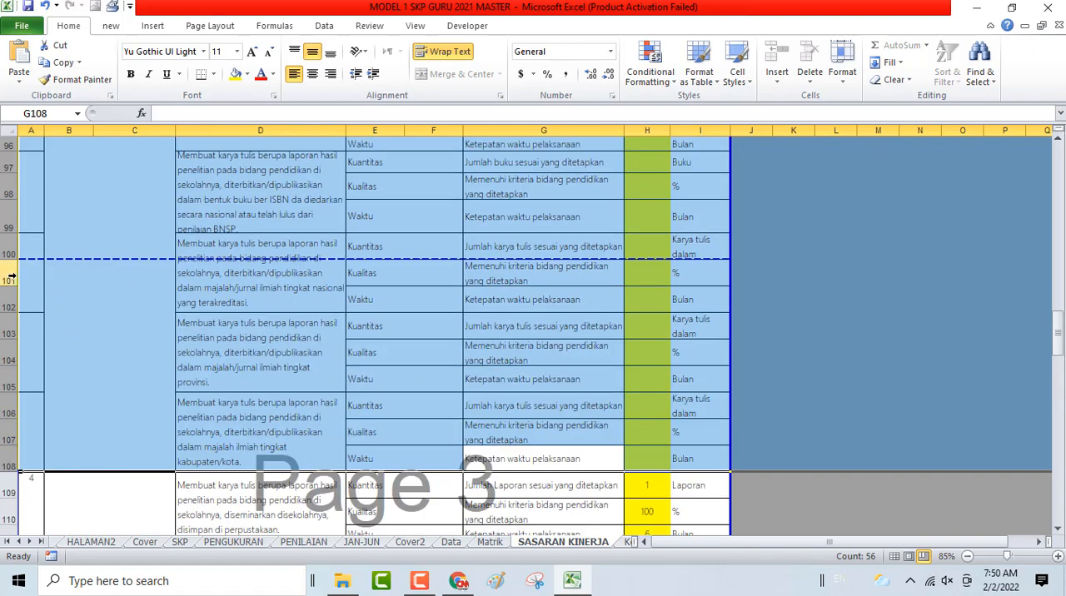
pyautogui.scroll(2, 70, 404)
pyautogui.scroll(-1, 69, 404)
pyautogui.rightClick(6, 373)
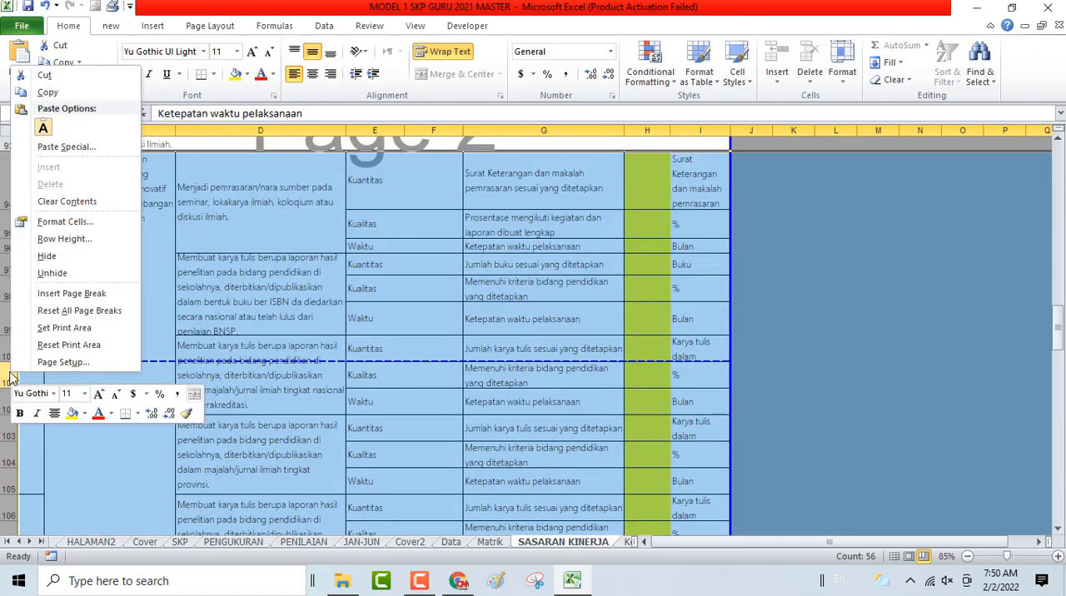
pyautogui.click(44, 256)
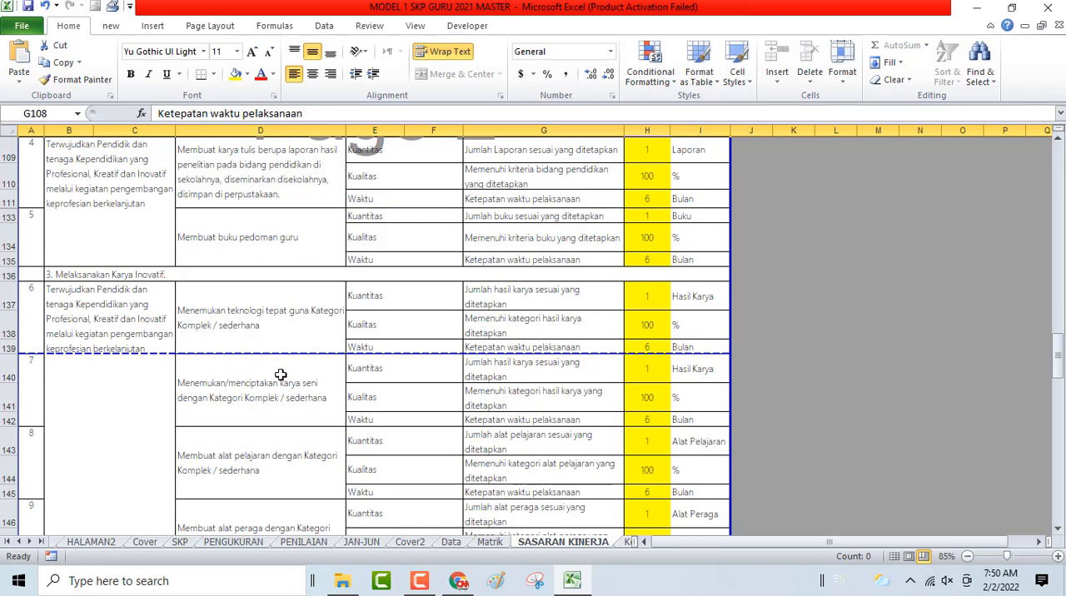
# - Check the SKP sheet for the duties listed under Melaksanakan Karya Inovatif and compare them with the SASARAN KINERJA plans
pyautogui.click(121, 323)
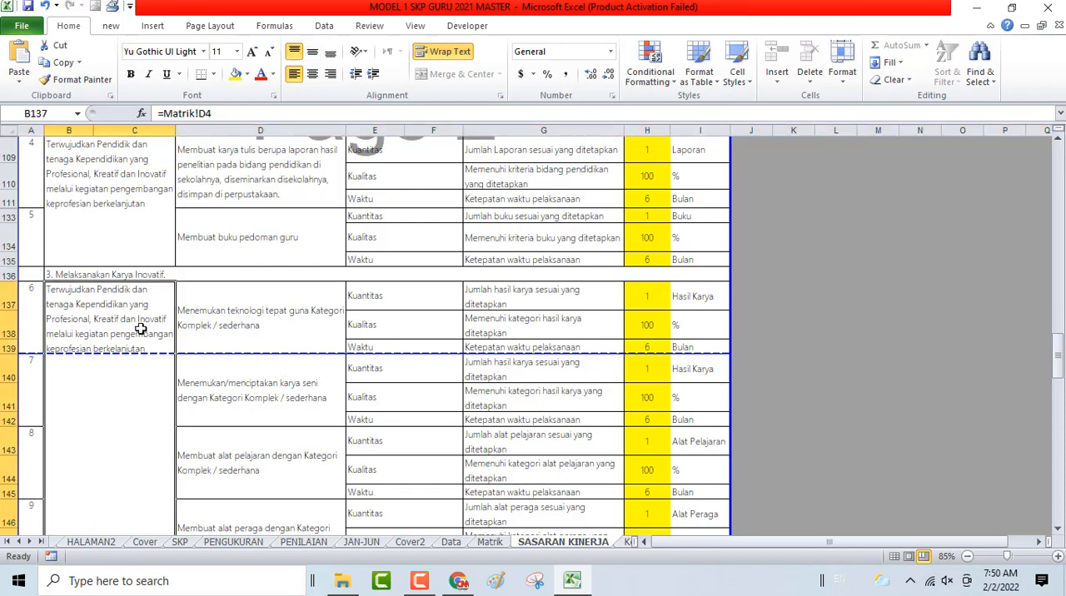
pyautogui.scroll(-5, 142, 330)
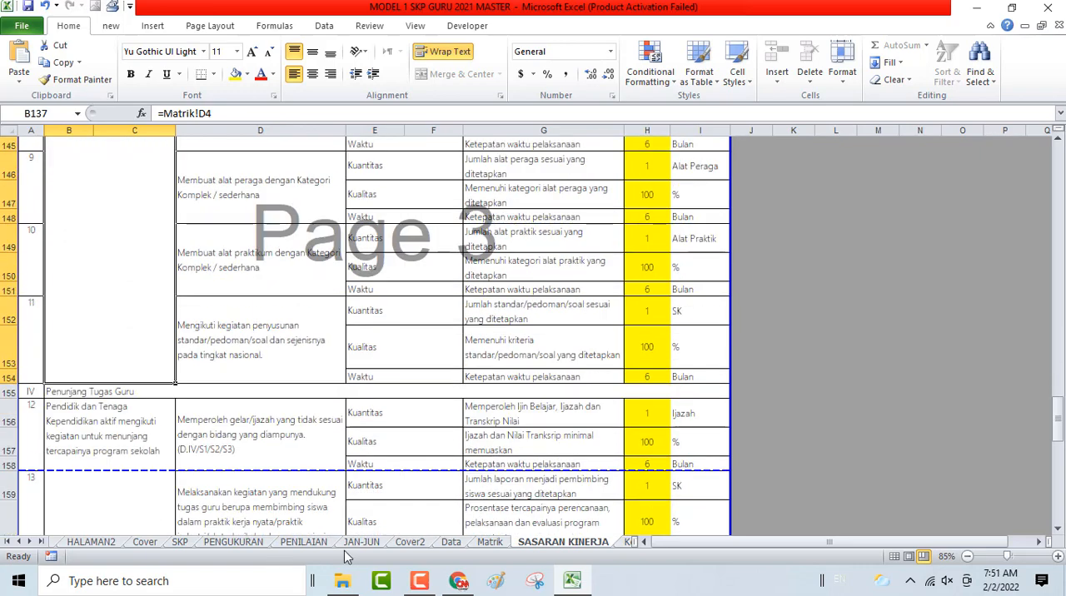
pyautogui.click(179, 546)
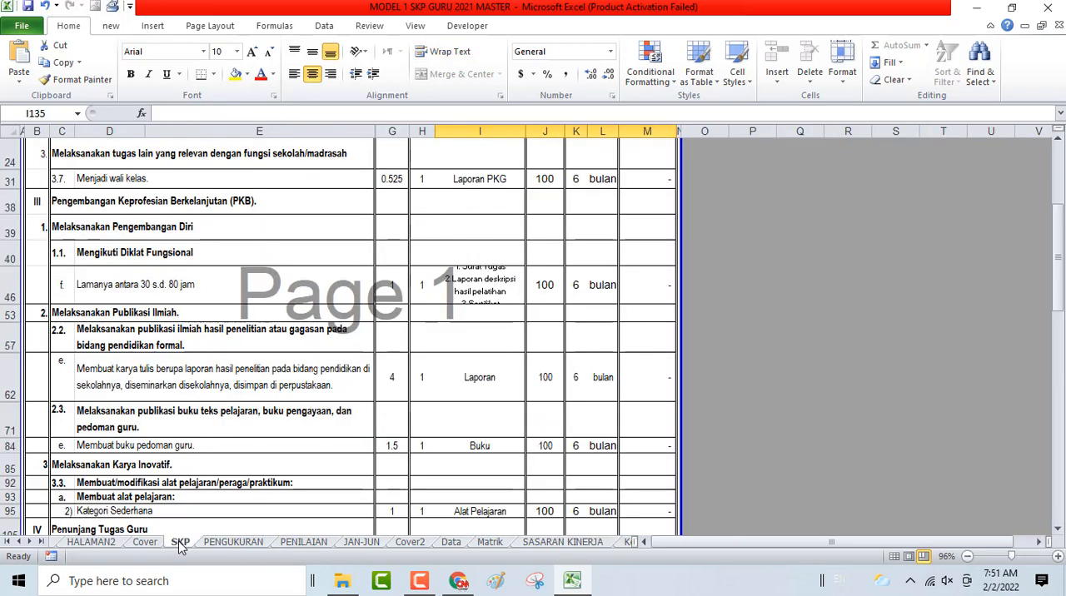
pyautogui.scroll(-2, 391, 396)
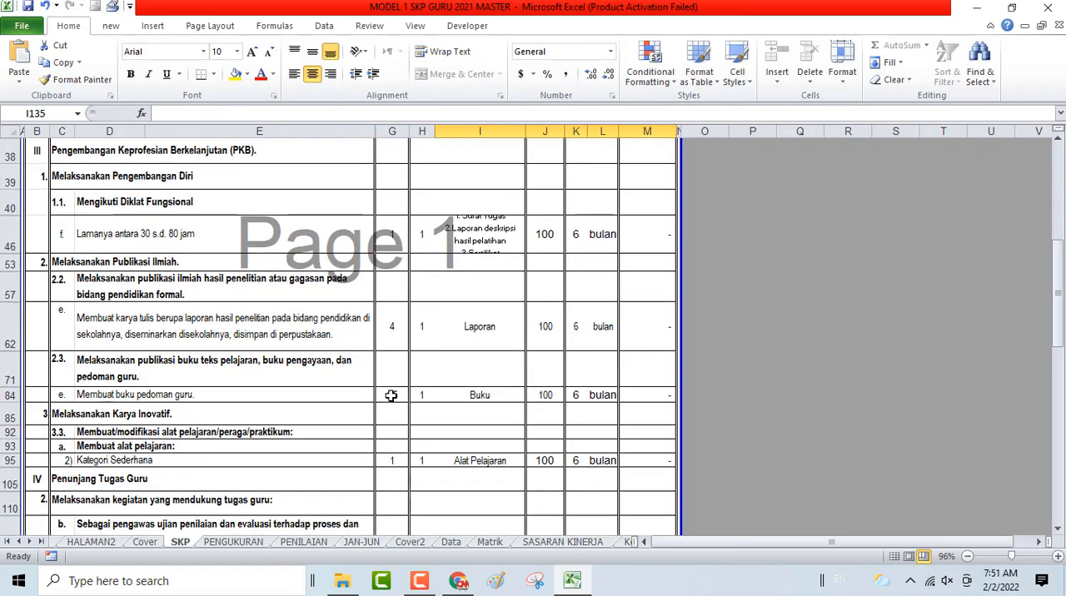
pyautogui.scroll(-1, 391, 395)
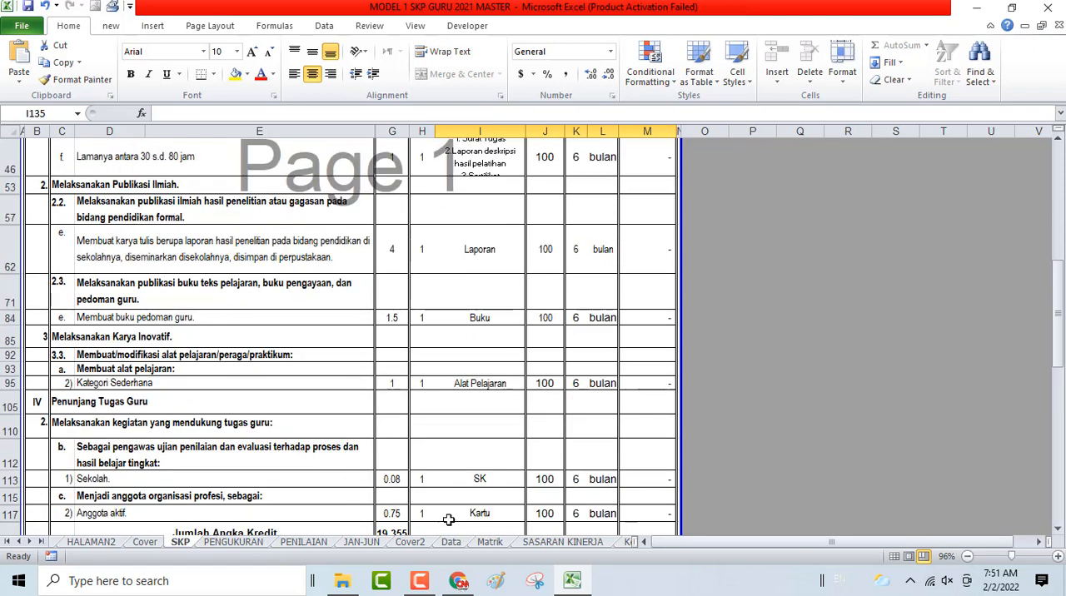
pyautogui.click(563, 543)
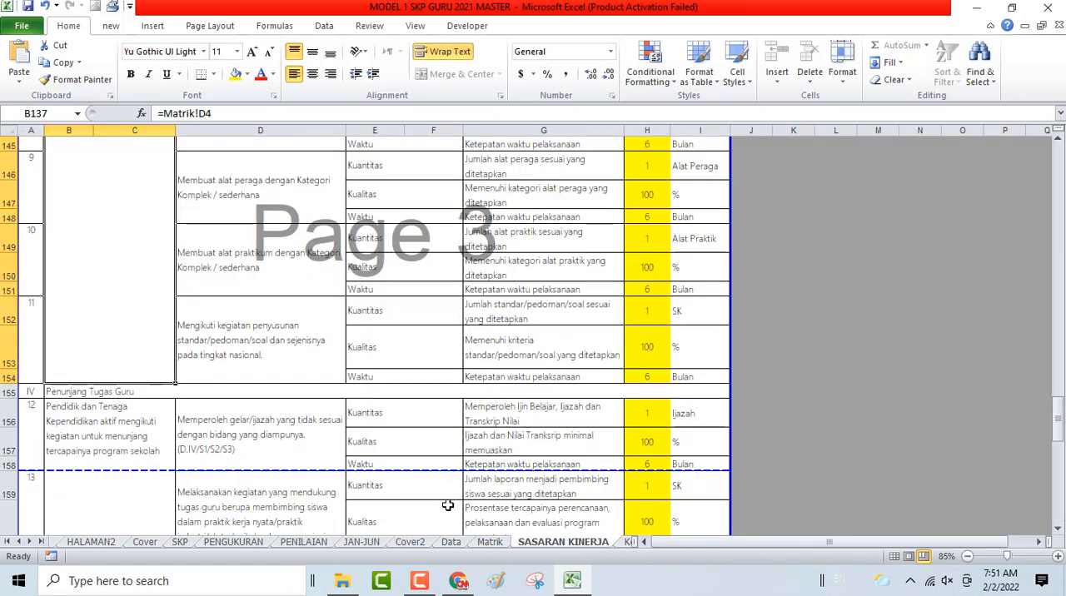
pyautogui.scroll(4, 406, 442)
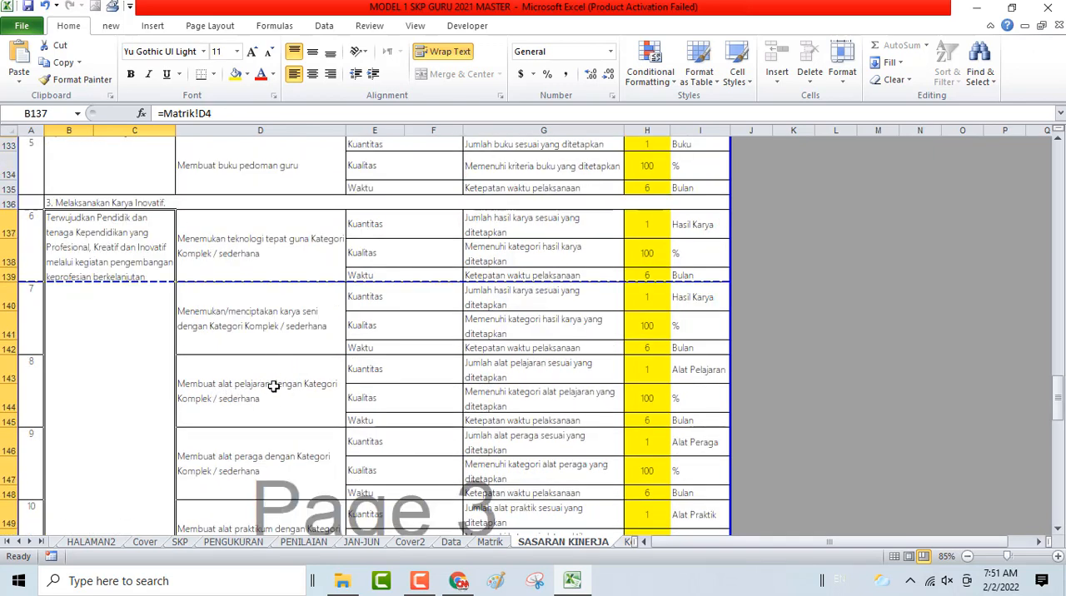
# - Clear the targets in H140:H142 for the plan Menemukan/menciptakan karya seni
pyautogui.click(648, 305)
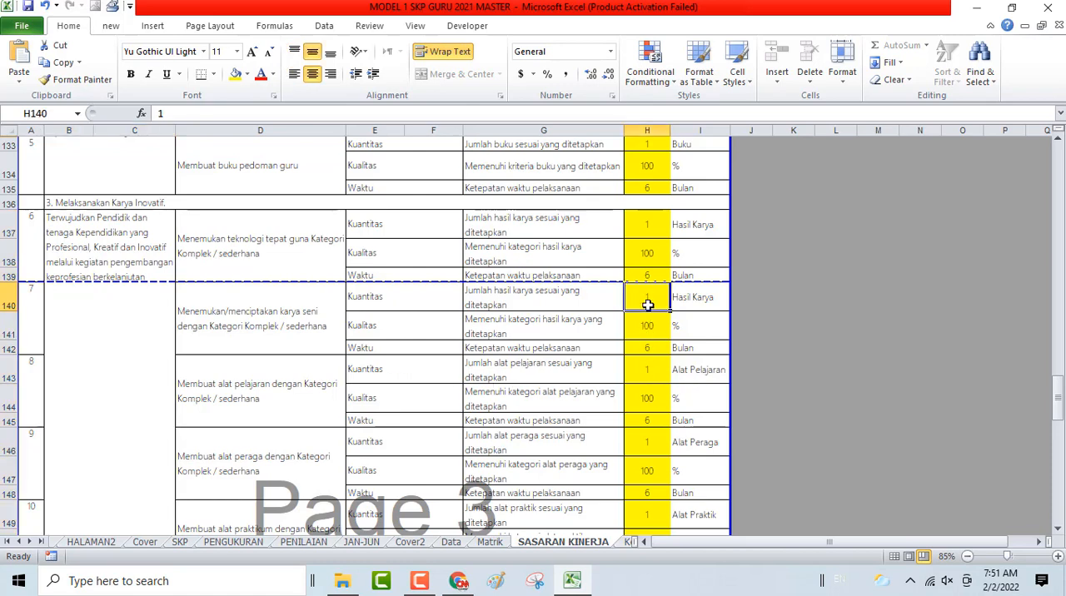
pyautogui.hotkey('shift', 'Down')
pyautogui.hotkey('shift', 'Down')
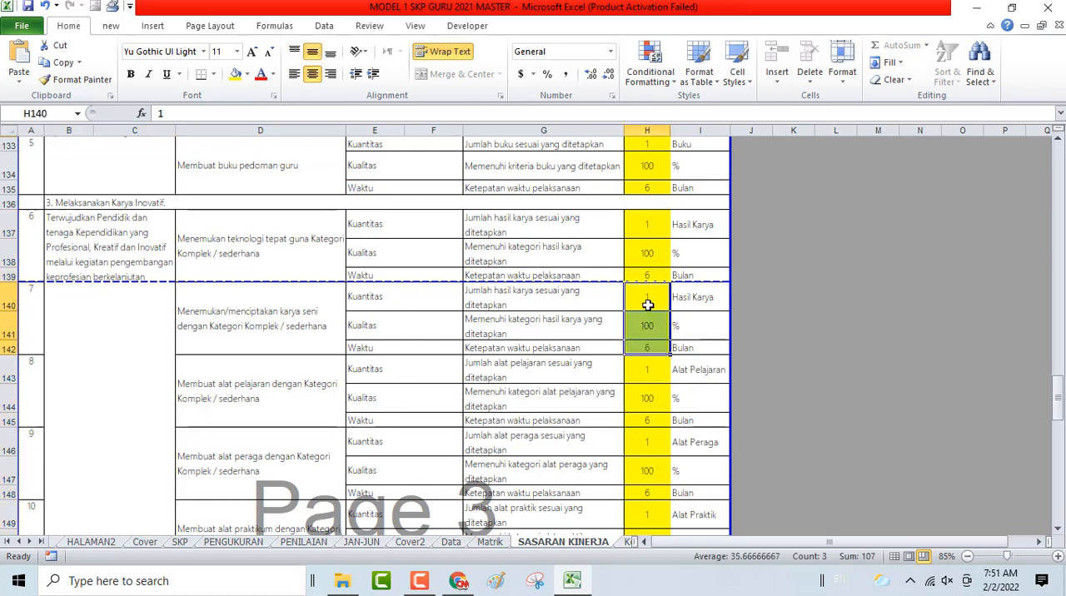
pyautogui.press('Delete')
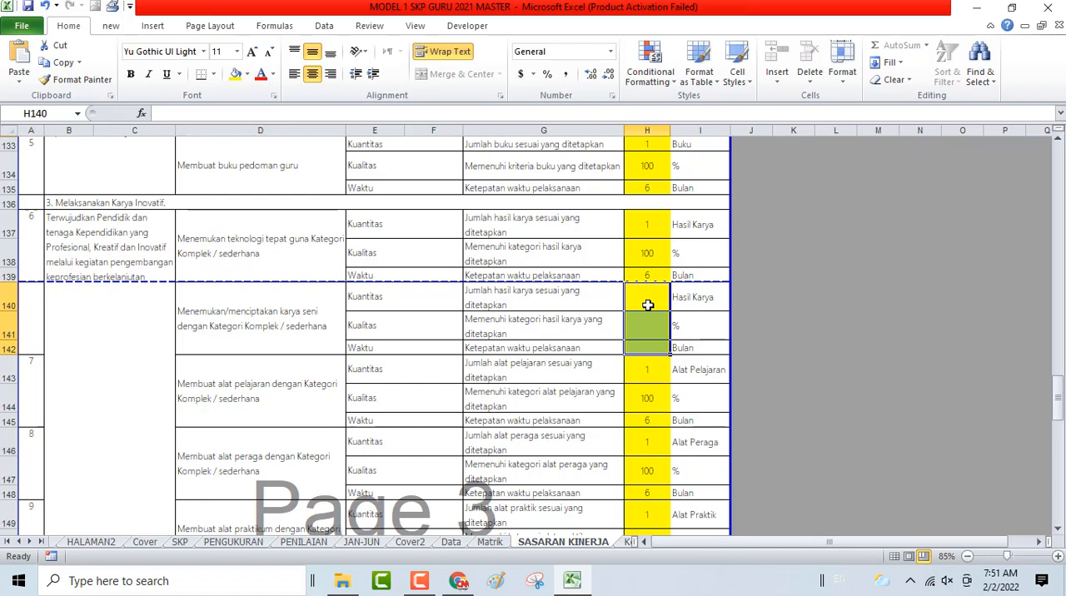
# - Clear the targets in H146:H154 for the plans from Membuat alat peraga down to penyusunan standar/pedoman/soal
pyautogui.press('Down')
pyautogui.press('Down')
pyautogui.press('Down')
pyautogui.press('Down')
pyautogui.press('Down')
pyautogui.press('Down')
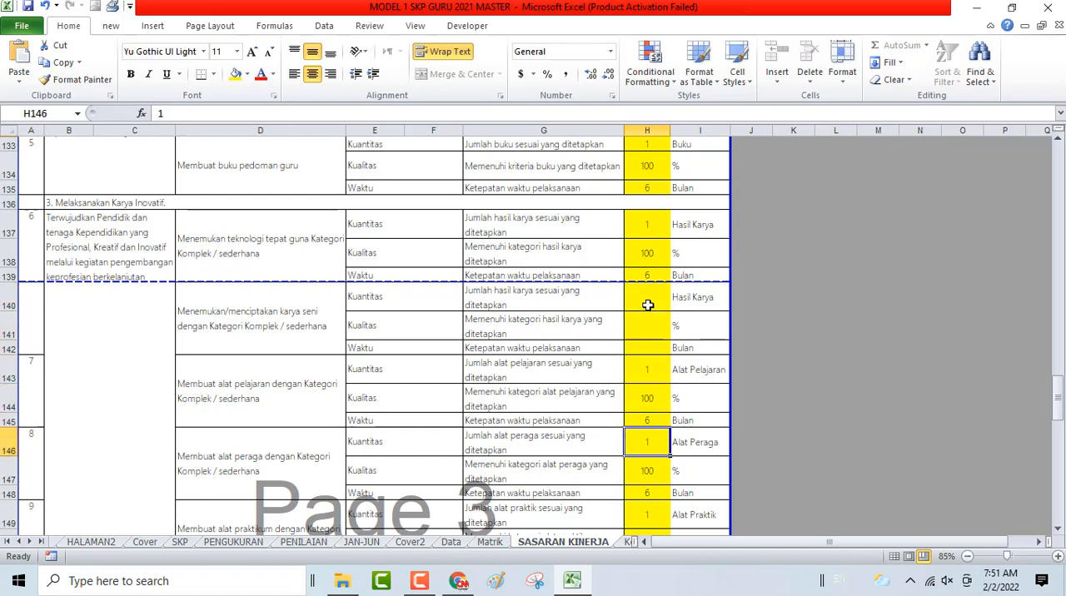
pyautogui.hotkey('shift', 'Down')
pyautogui.hotkey('shift', 'Down')
pyautogui.hotkey('shift', 'Down')
pyautogui.hotkey('shift', 'Down')
pyautogui.hotkey('shift', 'Down')
pyautogui.hotkey('shift', 'Down')
pyautogui.hotkey('shift', 'Down')
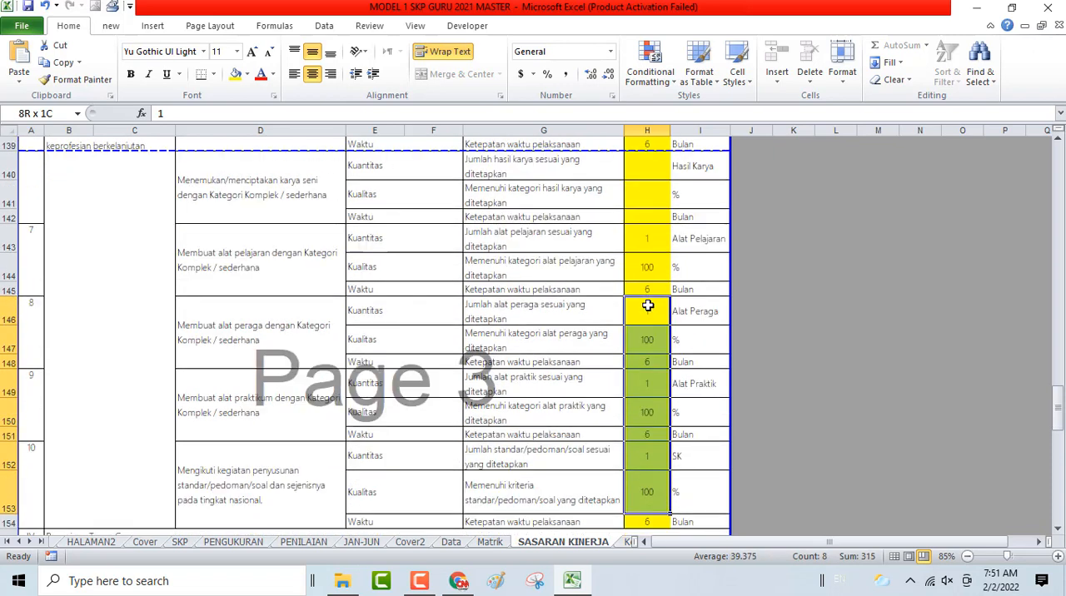
pyautogui.hotkey('shift', 'Down')
pyautogui.press('Delete')
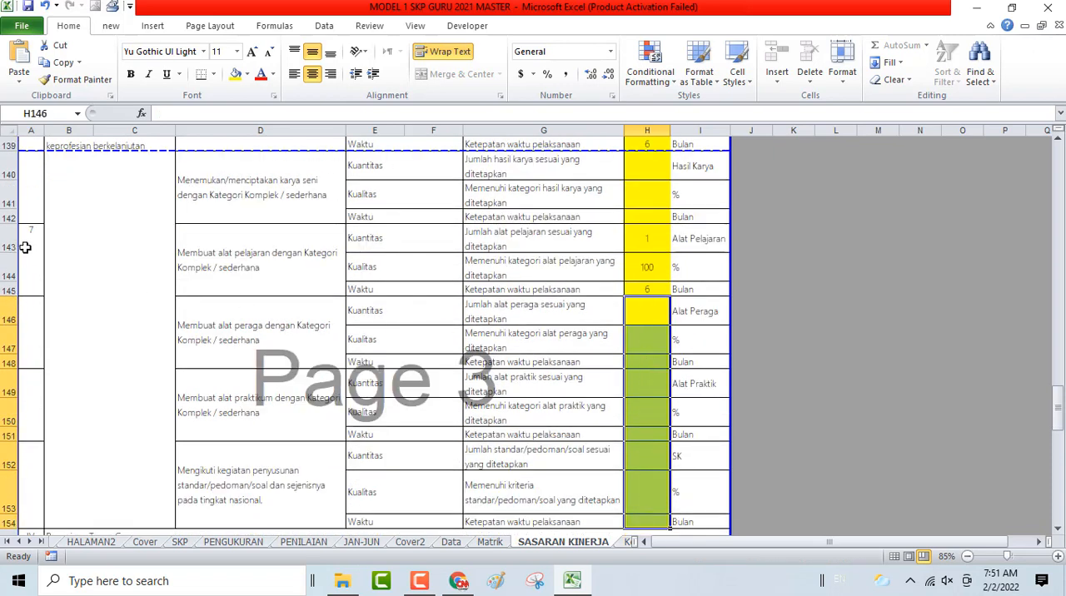
# - Hide the cleared Karya Inovatif plans in rows 140 to 142 and 146 to 154, keeping Membuat alat pelajaran
pyautogui.click(3, 173)
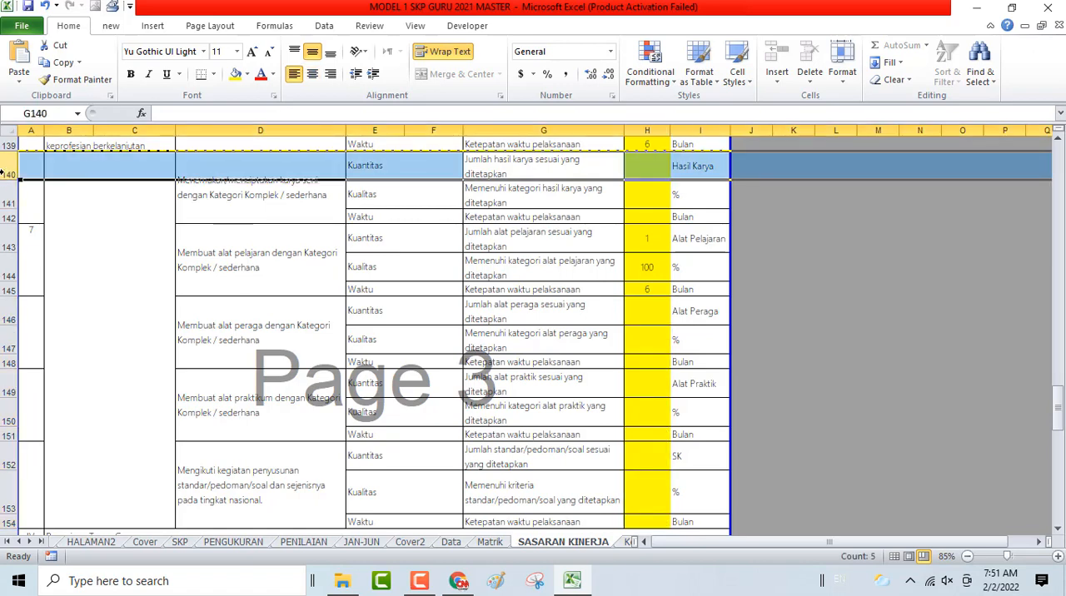
pyautogui.hotkey('ctrl', 'shift', 'Down')
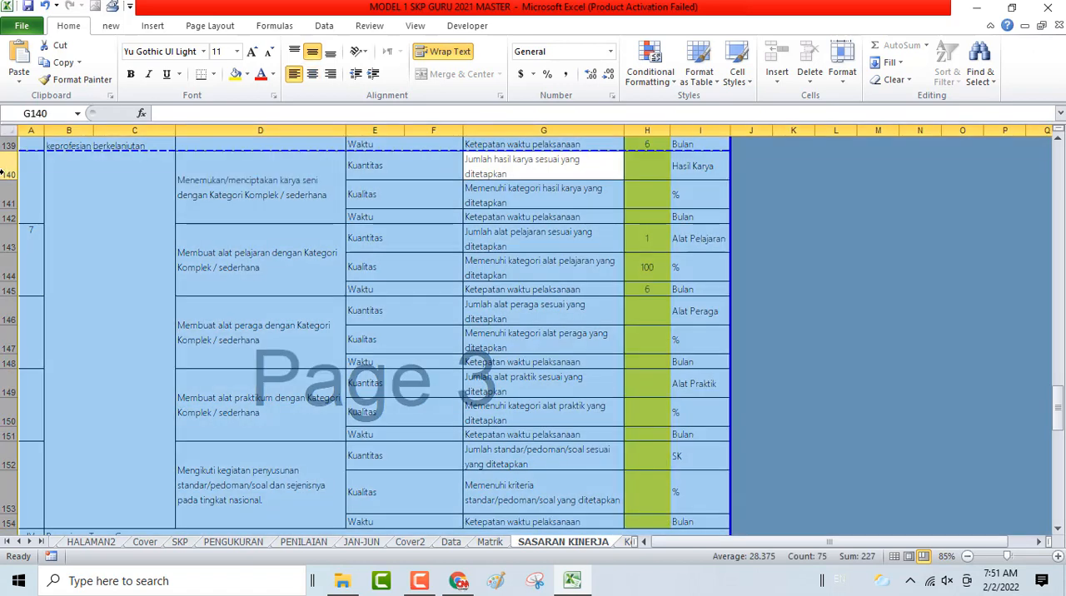
pyautogui.moveTo(4, 173); pyautogui.dragTo(8, 218)
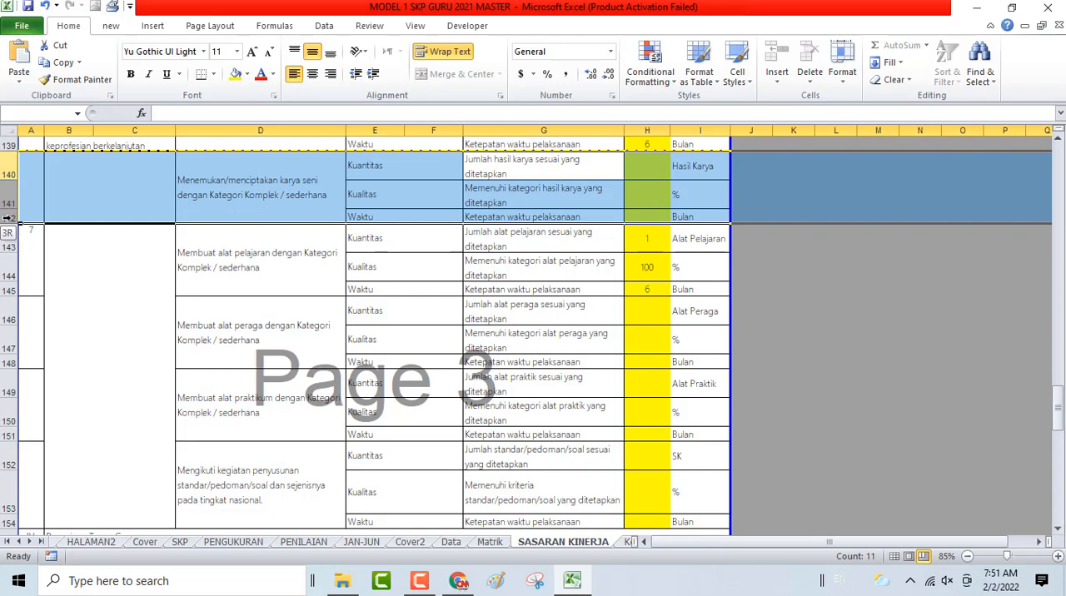
pyautogui.rightClick(9, 172)
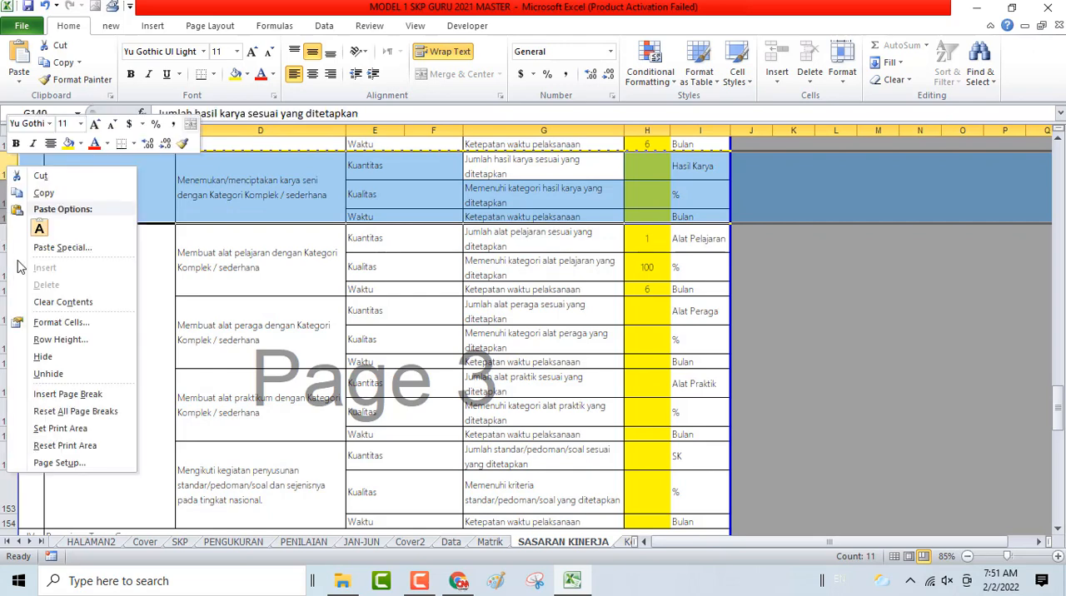
pyautogui.click(42, 356)
pyautogui.moveTo(3, 238); pyautogui.dragTo(48, 443)
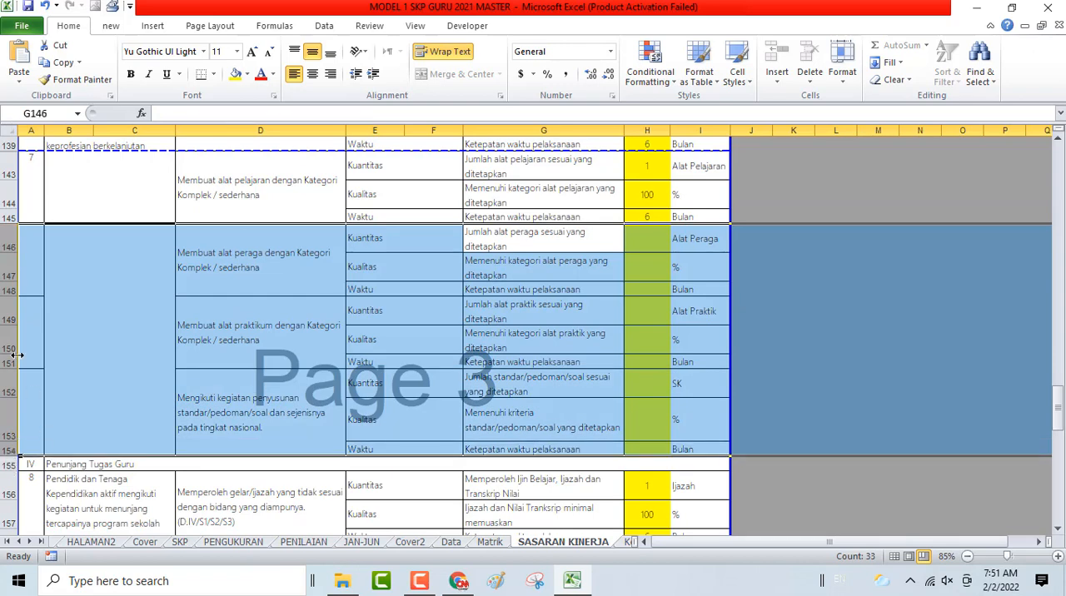
pyautogui.rightClick(3, 241)
pyautogui.click(42, 434)
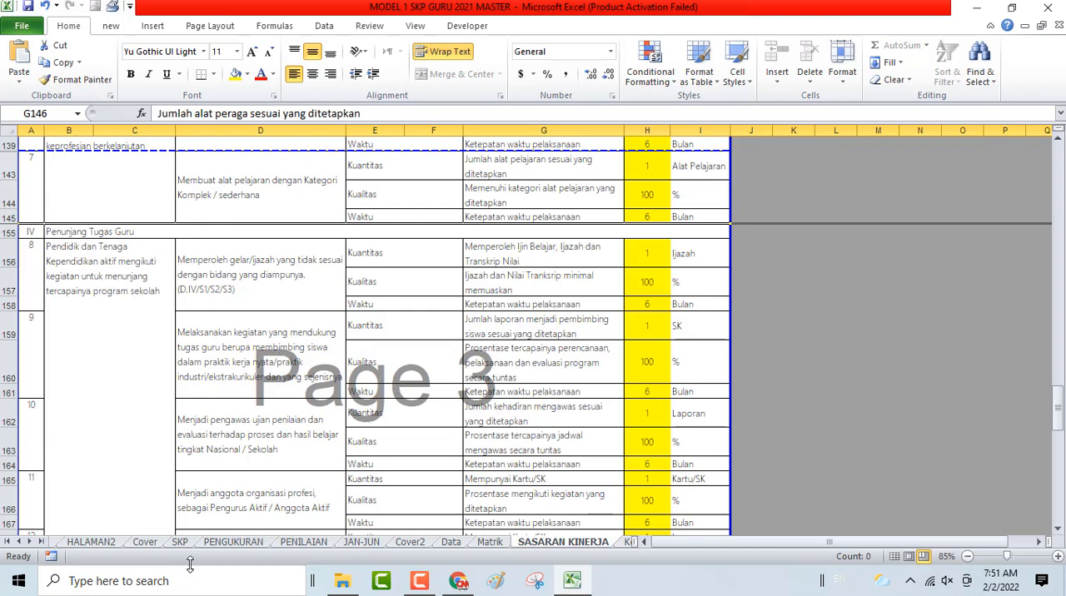
# - Check the SKP sheet's Penunjang Tugas Guru duties and clear H156:H161 for the unlisted gelar/ijazah and membimbing siswa plans
pyautogui.click(180, 542)
pyautogui.scroll(-2, 236, 400)
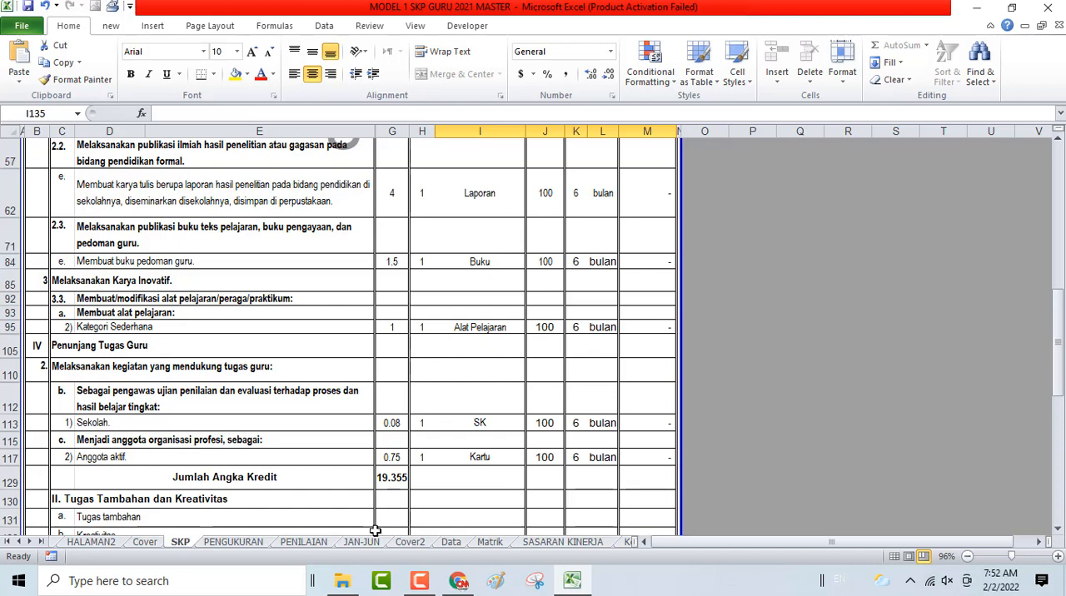
pyautogui.click(536, 543)
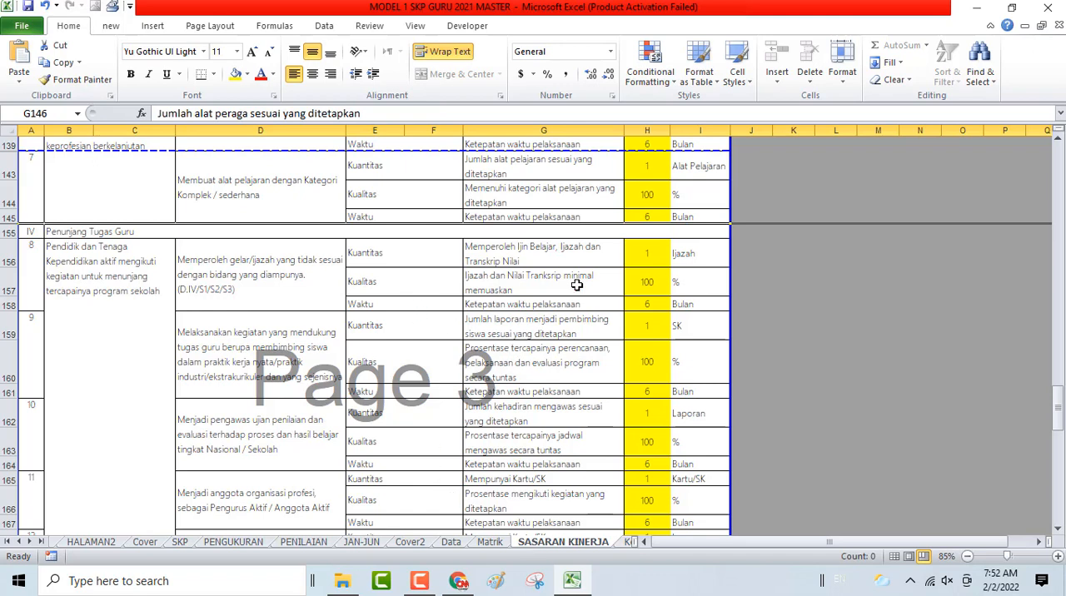
pyautogui.click(646, 255)
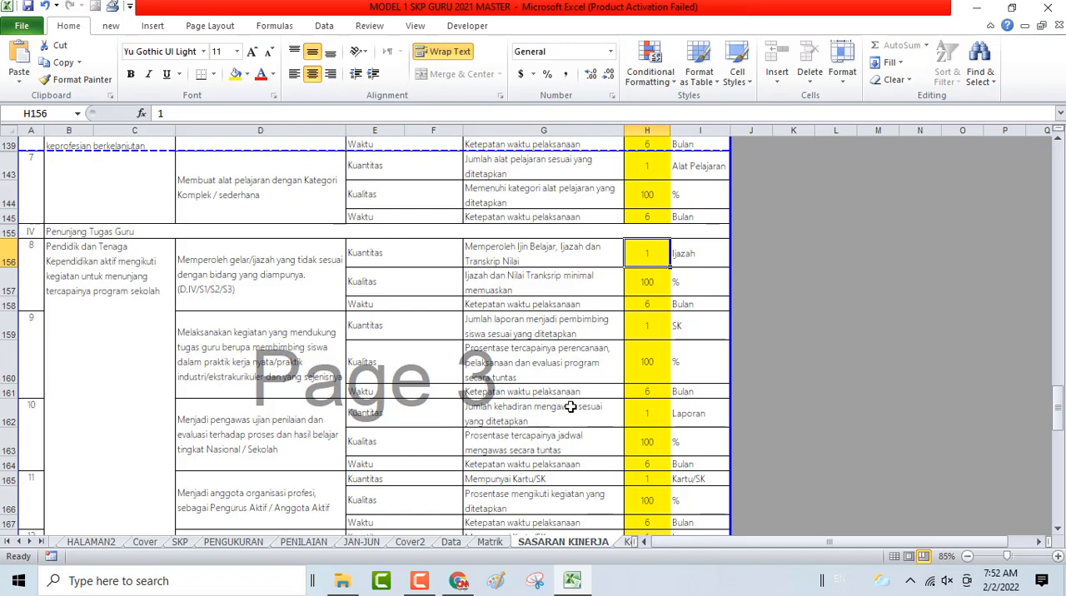
pyautogui.keyDown('shift'); pyautogui.click(647, 387); pyautogui.keyUp('shift')
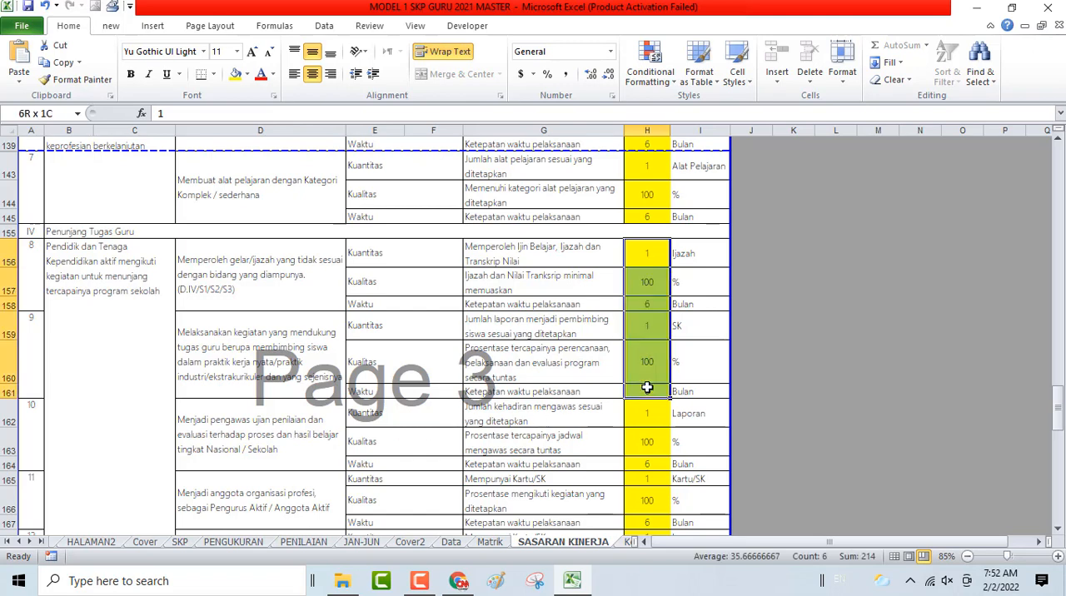
pyautogui.press('Delete')
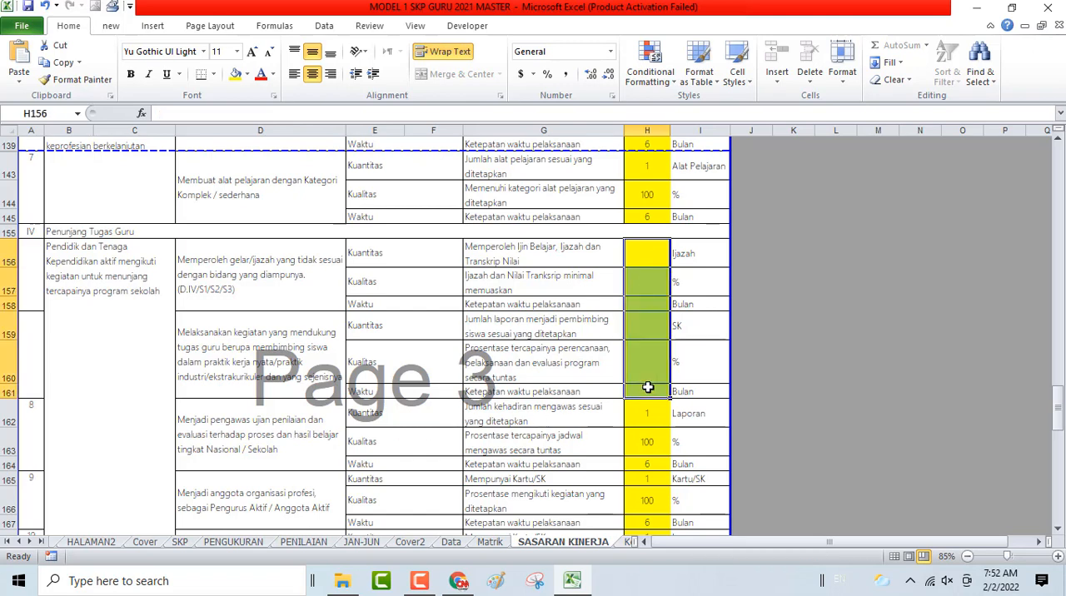
# - Clear the targets in H168:H191, from the kegiatan kepramukaan plan down to the last Penunjang Tugas Guru row
pyautogui.scroll(-2, 647, 387)
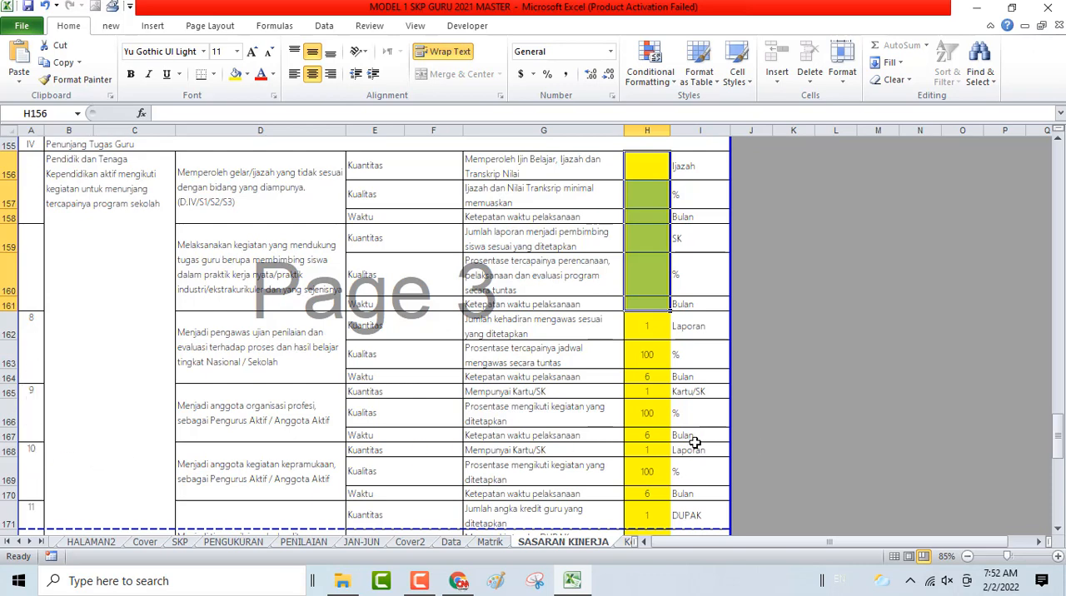
pyautogui.click(654, 454)
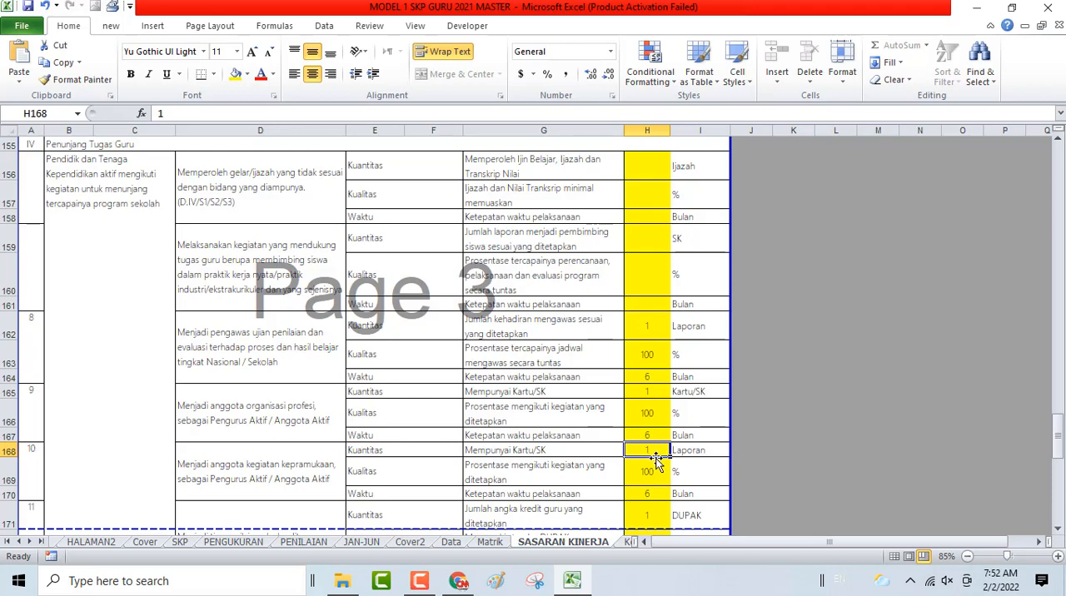
pyautogui.scroll(-5, 655, 460)
pyautogui.scroll(-1, 656, 461)
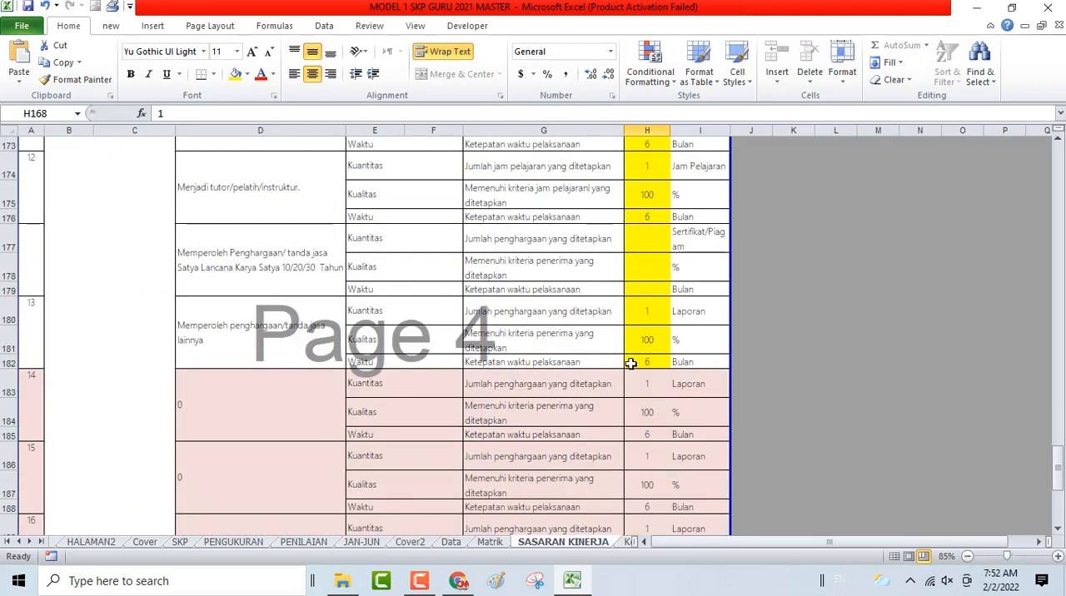
pyautogui.scroll(-2, 634, 421)
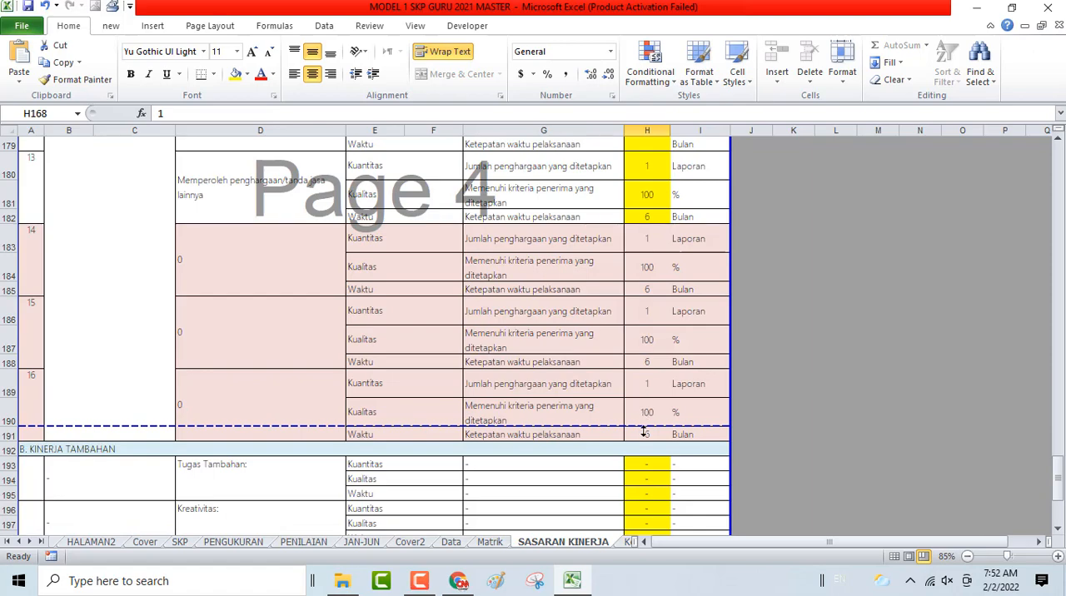
pyautogui.keyDown('shift'); pyautogui.click(644, 431); pyautogui.keyUp('shift')
pyautogui.press('Delete')
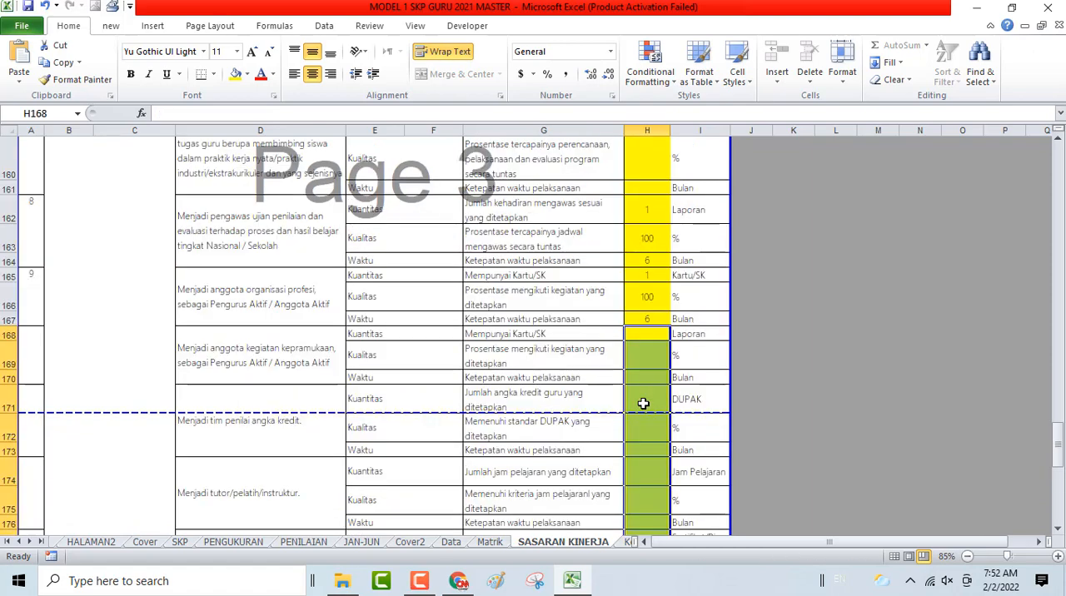
# - Hide the cleared Penunjang Tugas Guru plans in rows 156 to 161 and 168 to 191
pyautogui.scroll(-4, 255, 434)
pyautogui.scroll(-2, 367, 333)
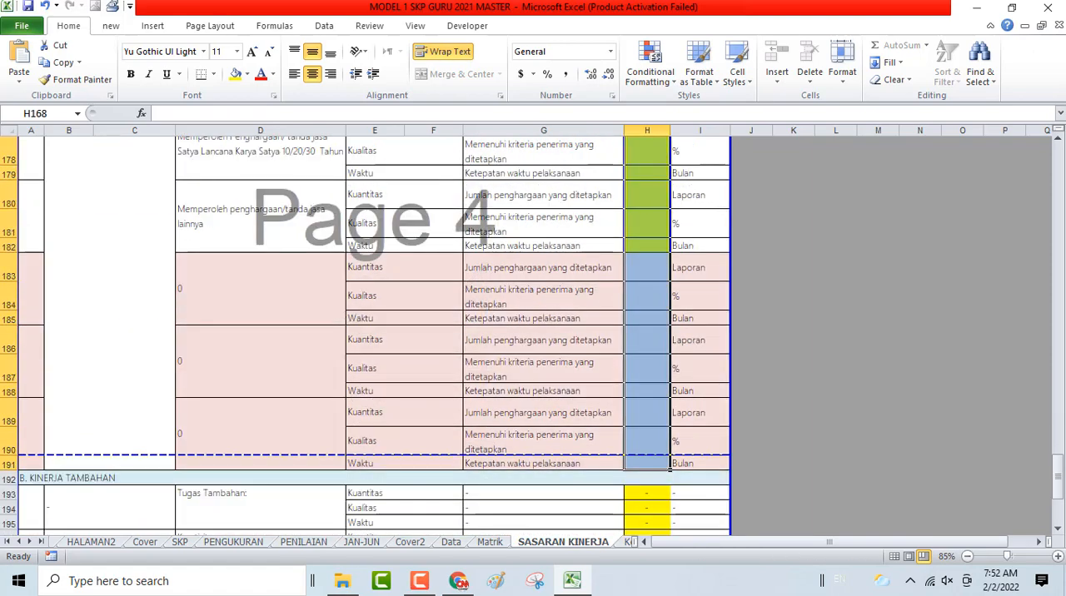
pyautogui.scroll(-2, 366, 334)
pyautogui.scroll(8, 366, 334)
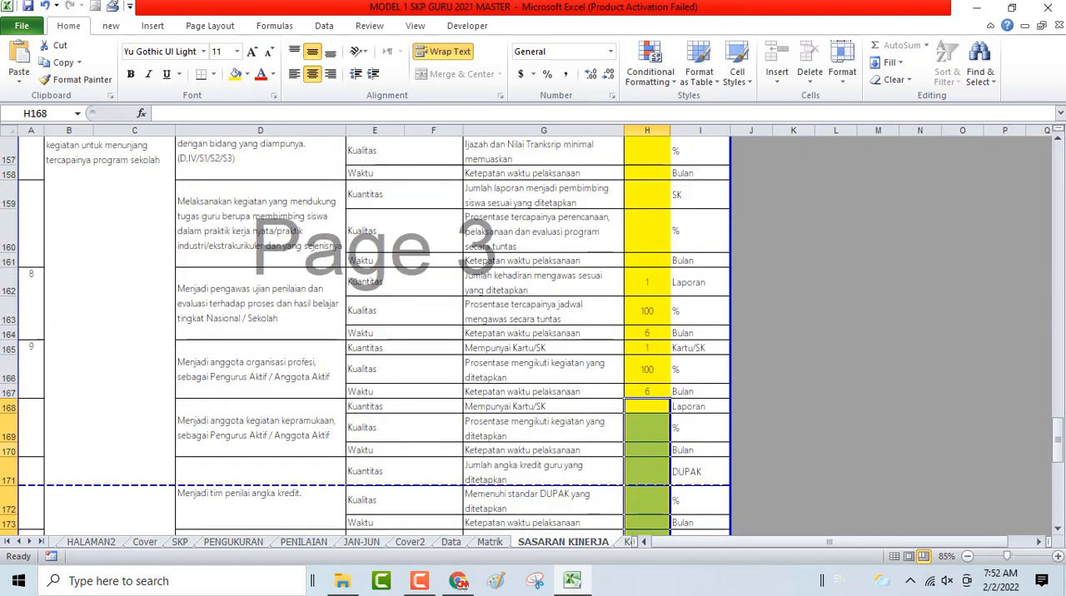
pyautogui.scroll(1, 9, 264)
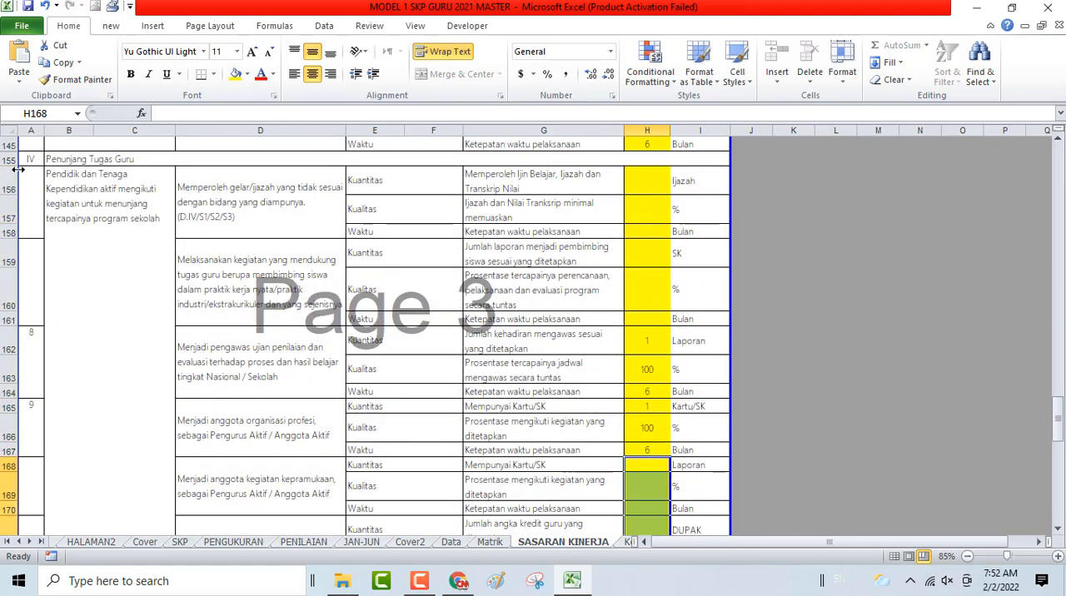
pyautogui.moveTo(5, 177); pyautogui.dragTo(8, 321)
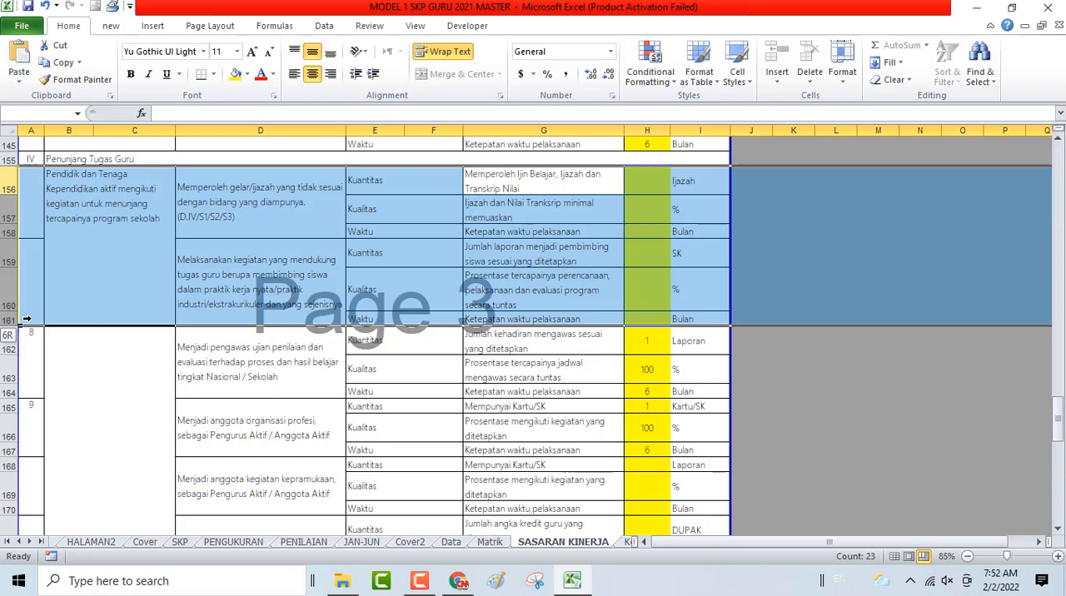
pyautogui.rightClick(48, 251)
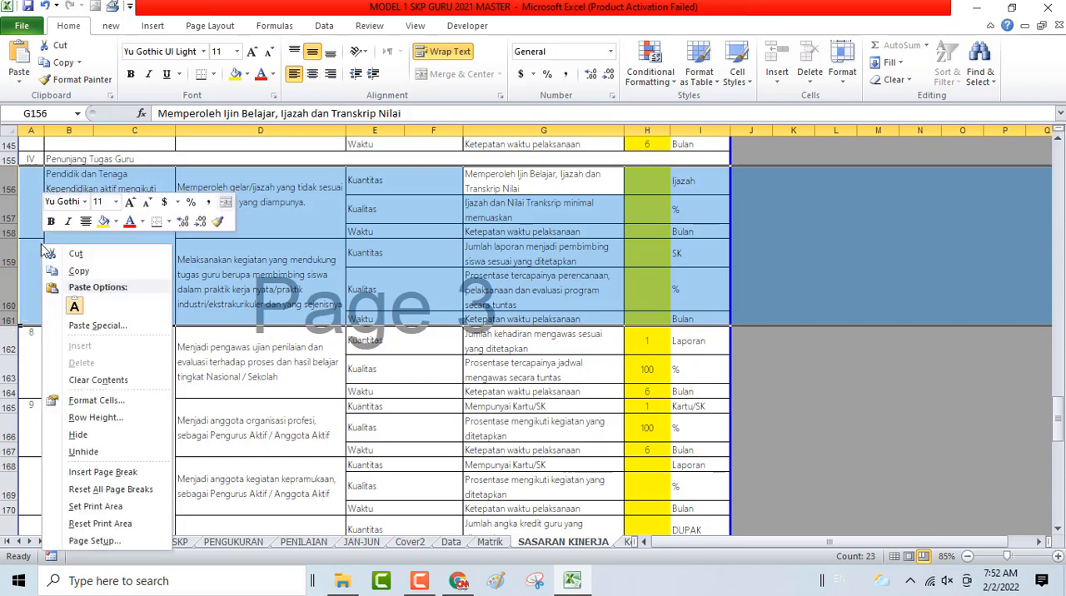
pyautogui.click(75, 436)
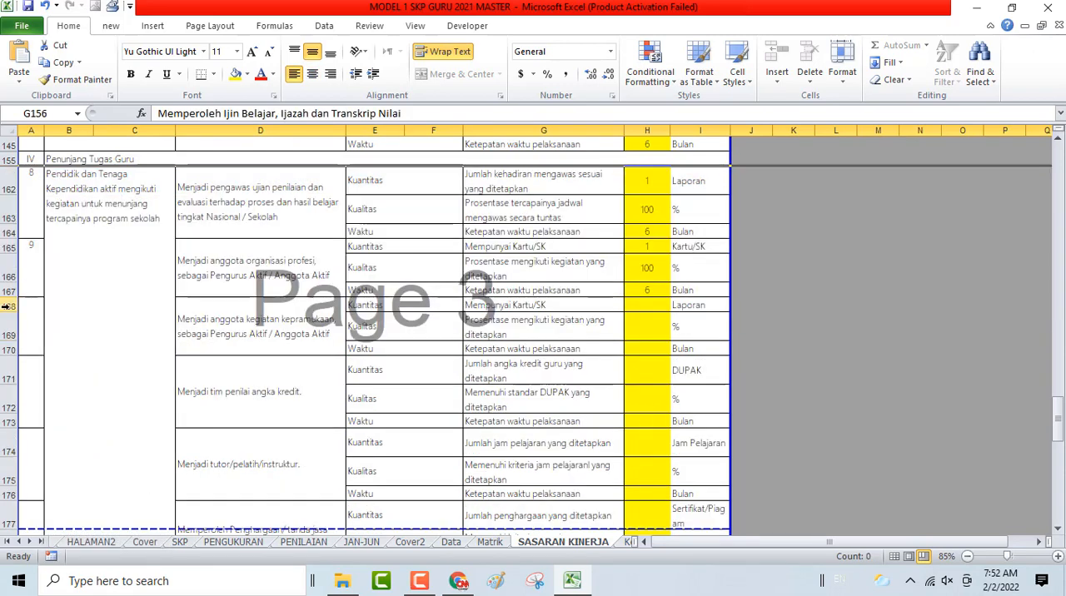
pyautogui.moveTo(5, 307); pyautogui.dragTo(46, 540)
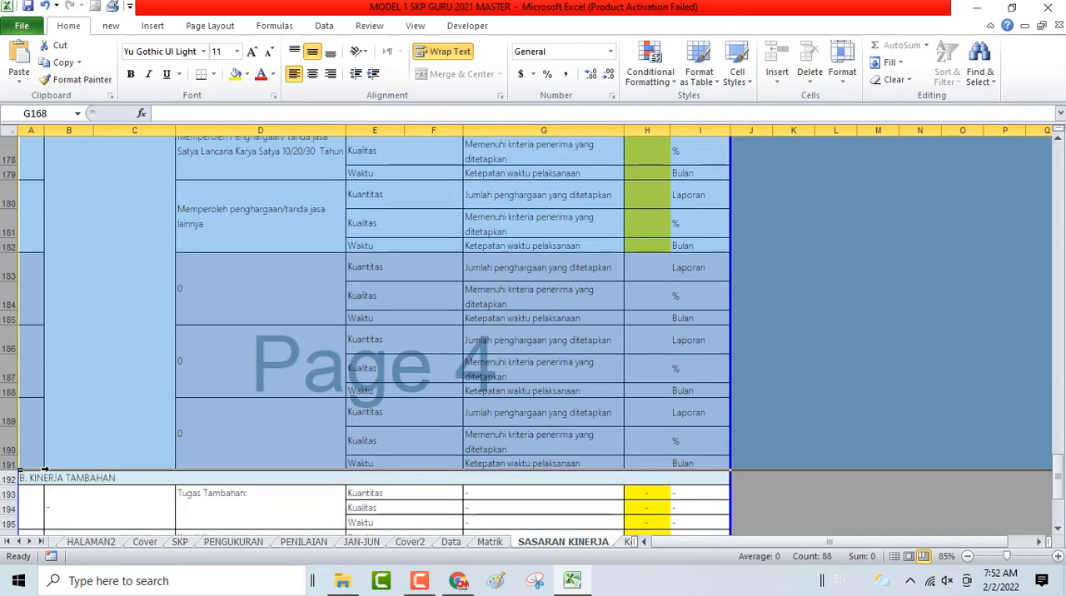
pyautogui.rightClick(4, 290)
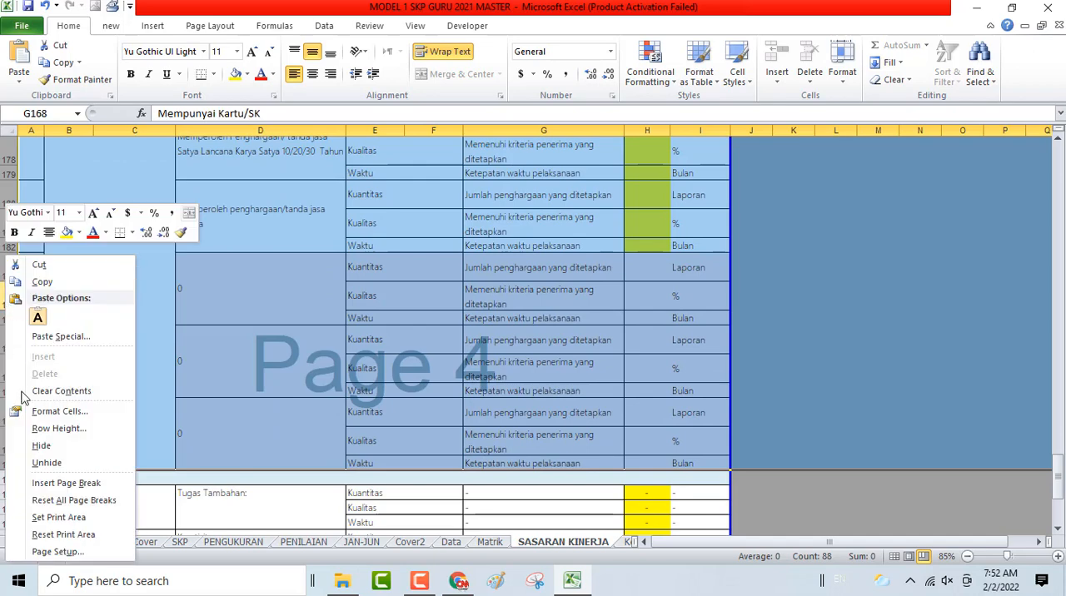
pyautogui.click(39, 447)
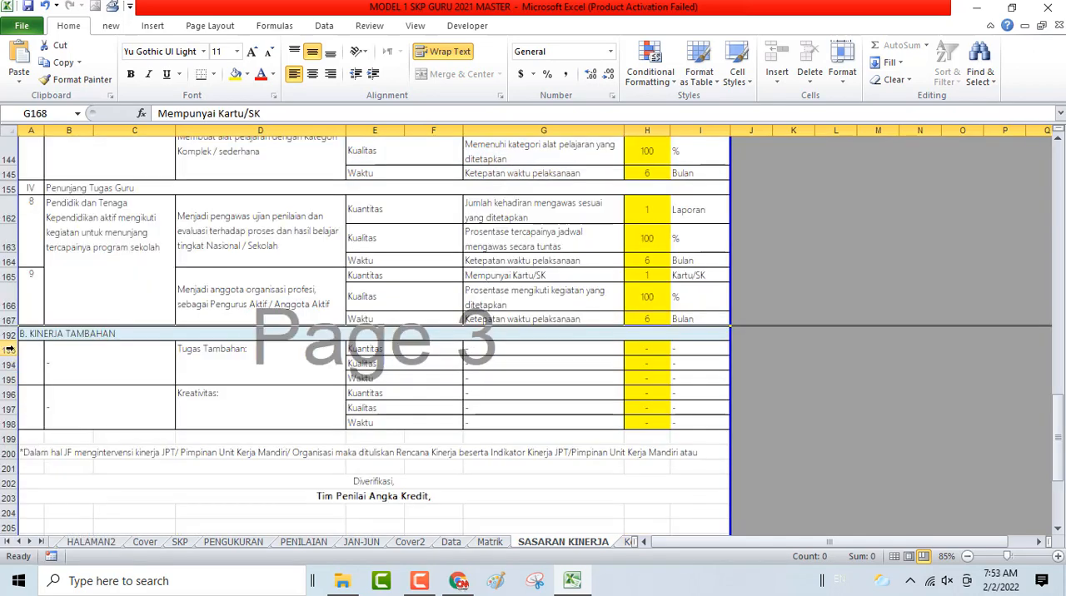
# - Hide the empty Tugas Tambahan and Kreativitas rows 193 to 198 under KINERJA TAMBAHAN
pyautogui.moveTo(8, 349); pyautogui.dragTo(9, 425)
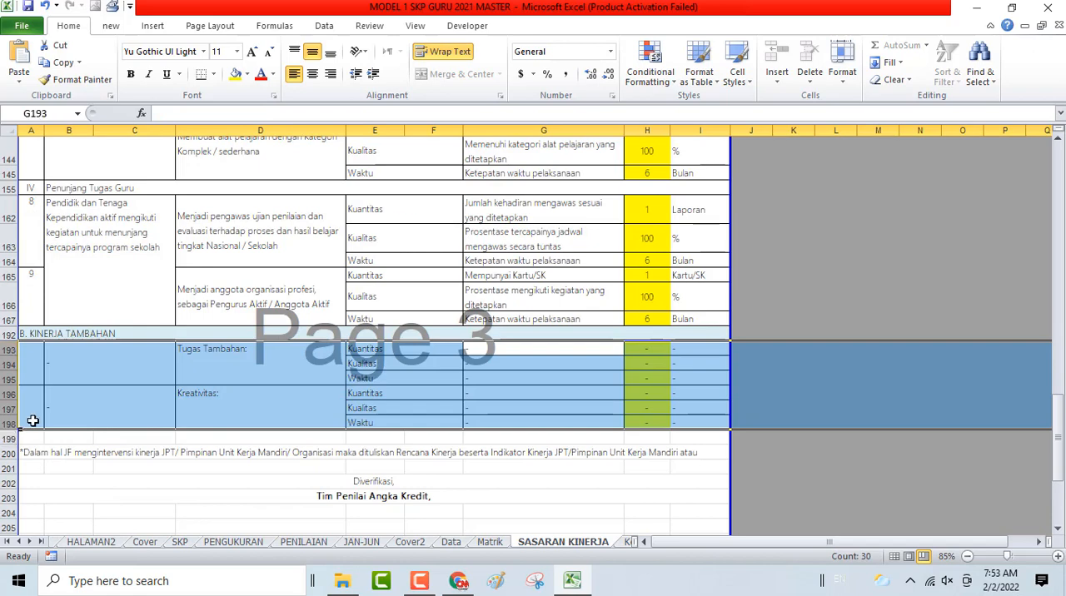
pyautogui.rightClick(42, 386)
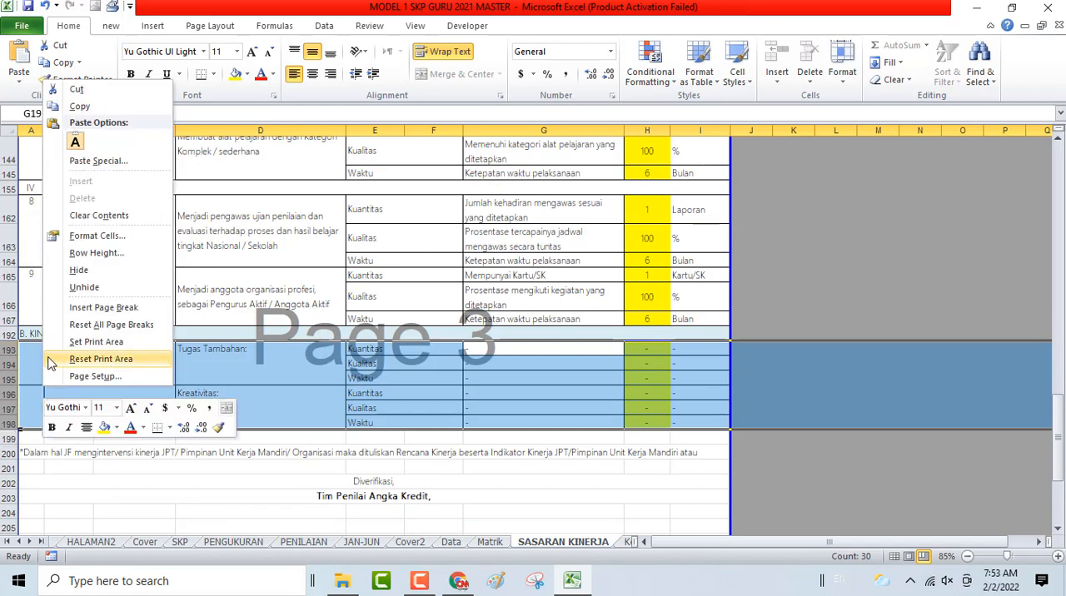
pyautogui.click(78, 271)
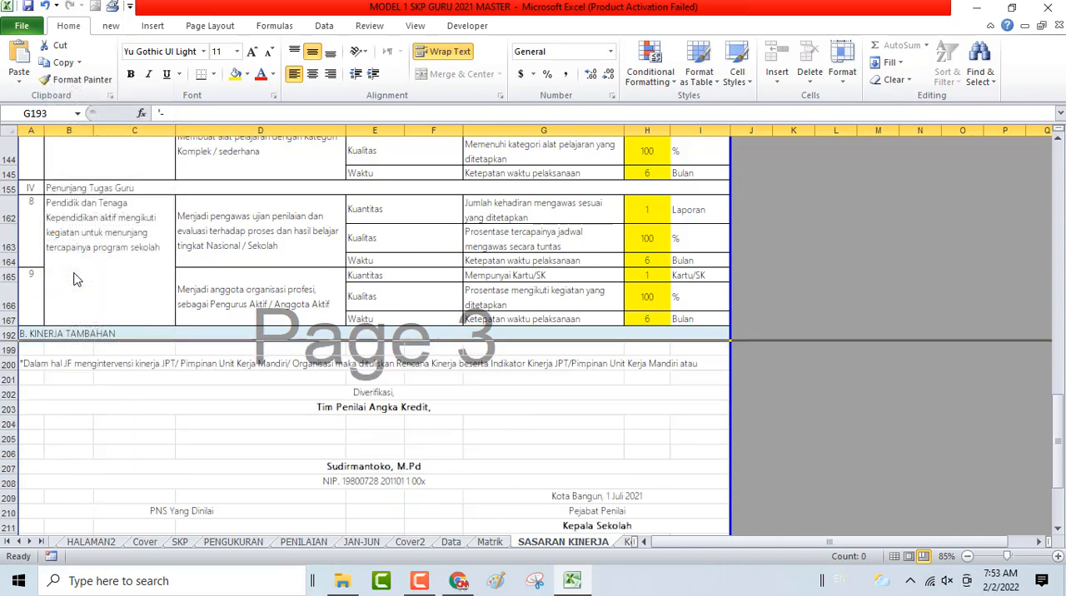
# - Move the page break above row 215 down past row 216 to keep the signature block on page 3
pyautogui.scroll(-1, 655, 400)
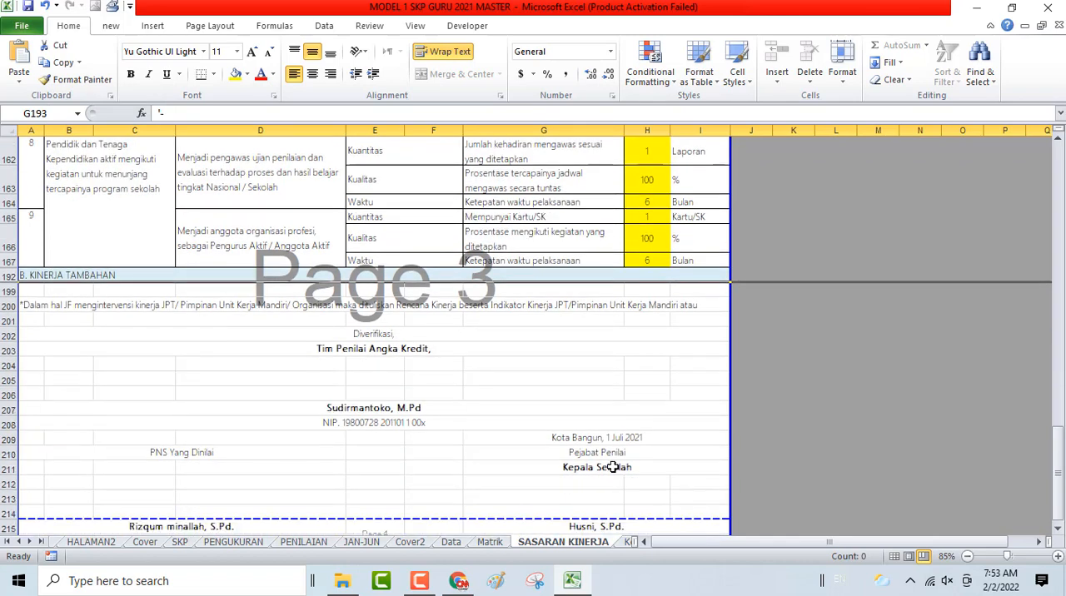
pyautogui.scroll(-3, 613, 468)
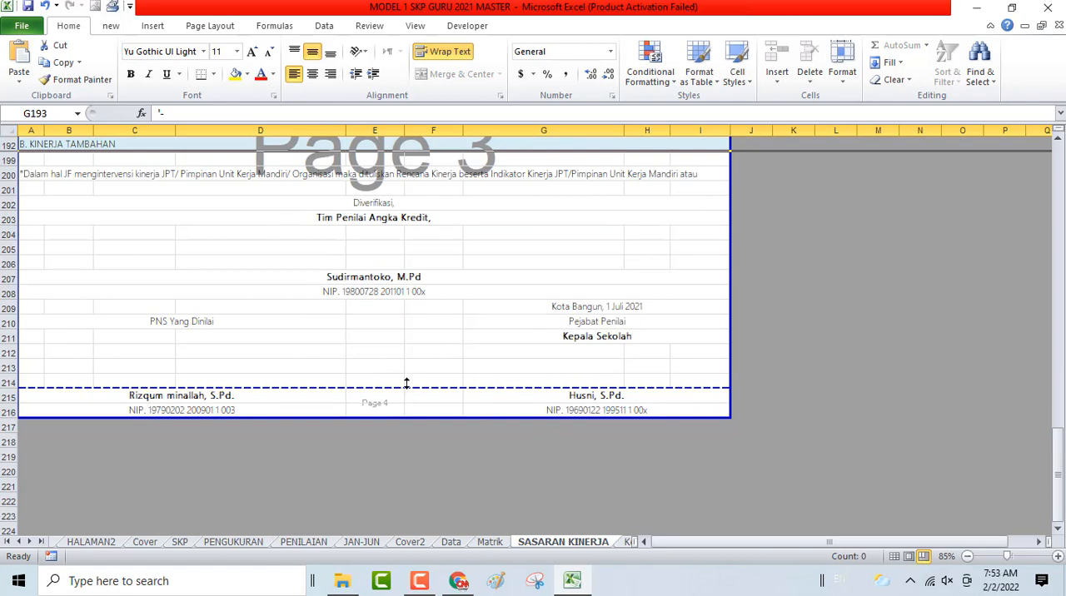
pyautogui.moveTo(406, 391); pyautogui.dragTo(419, 426)
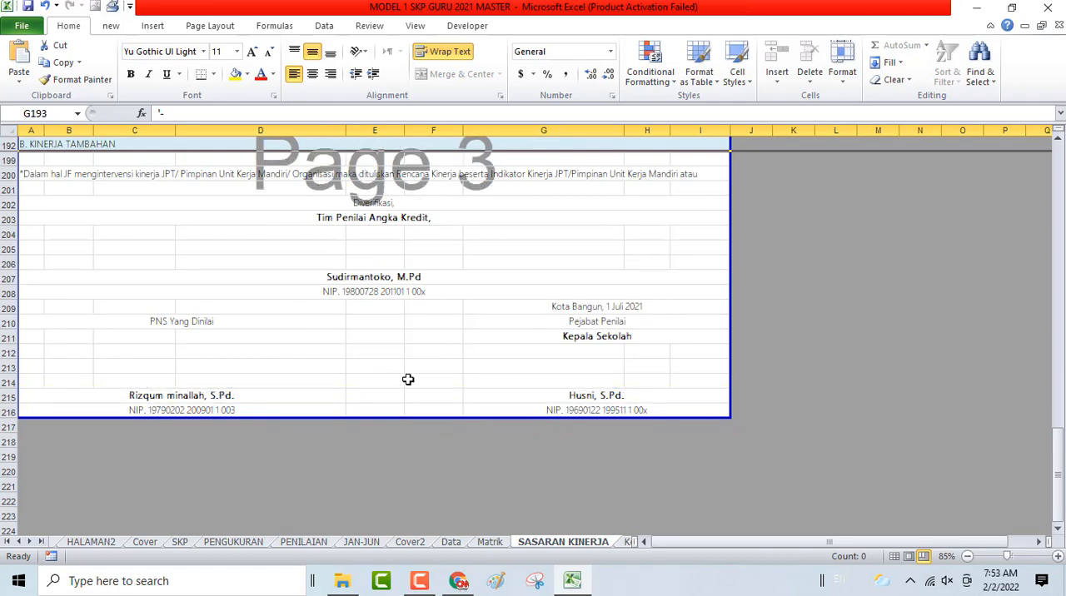
# - Increase the height of rows 43 to 45 so the wali kelas indicator text fits its cells
pyautogui.scroll(12, 408, 381)
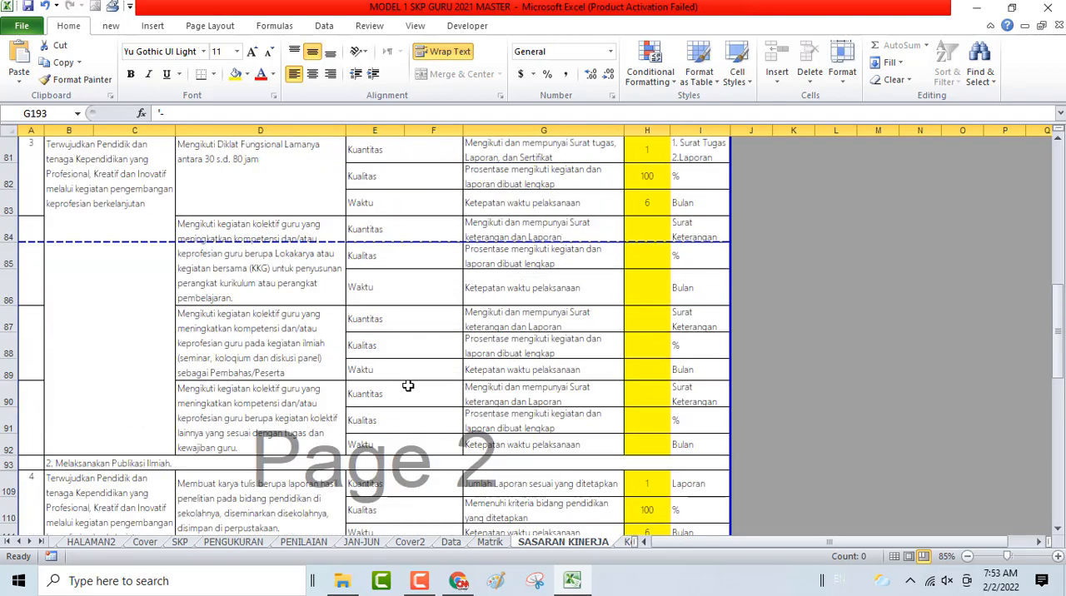
pyautogui.scroll(-6, 408, 385)
pyautogui.scroll(15, 364, 312)
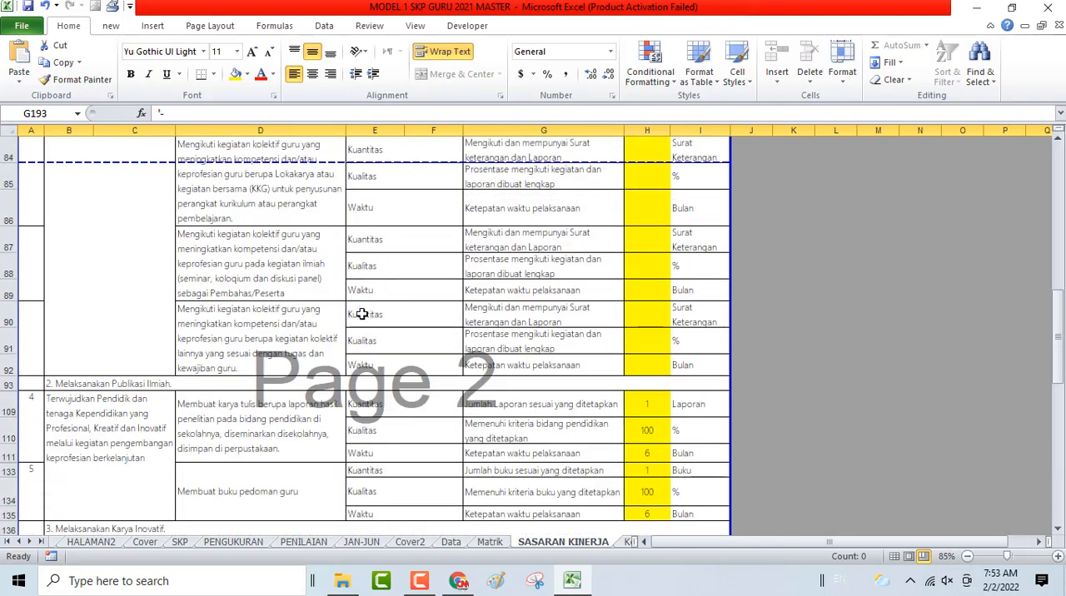
pyautogui.scroll(5, 362, 313)
pyautogui.scroll(-3, 363, 313)
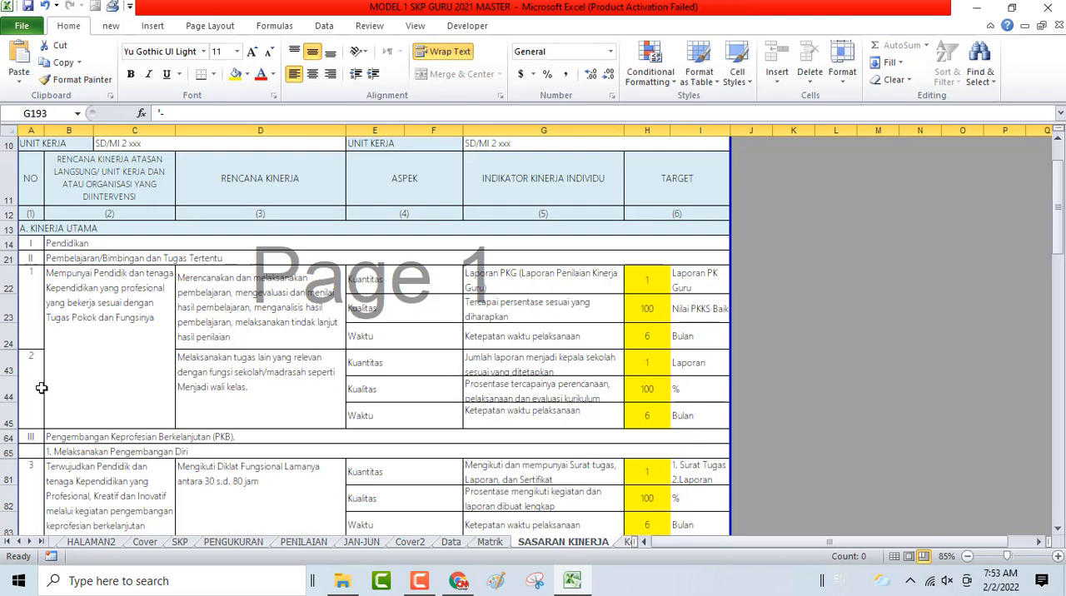
pyautogui.moveTo(12, 375); pyautogui.dragTo(14, 411)
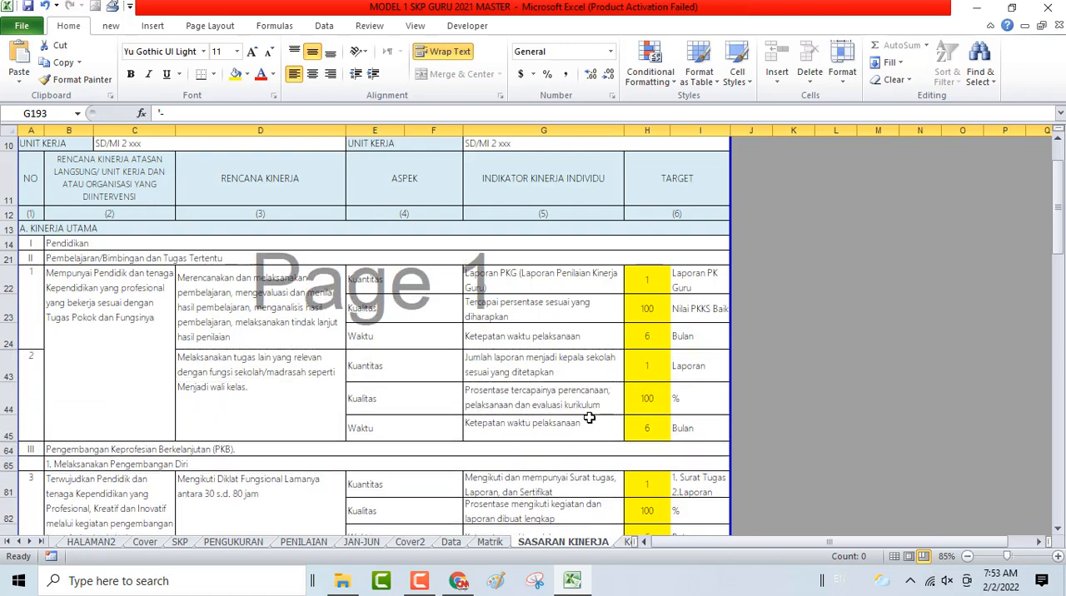
# - Hide rows 84 to 92 with the three cleared kegiatan kolektif guru plans under Melaksanakan Pengembangan Diri
pyautogui.scroll(-5, 587, 419)
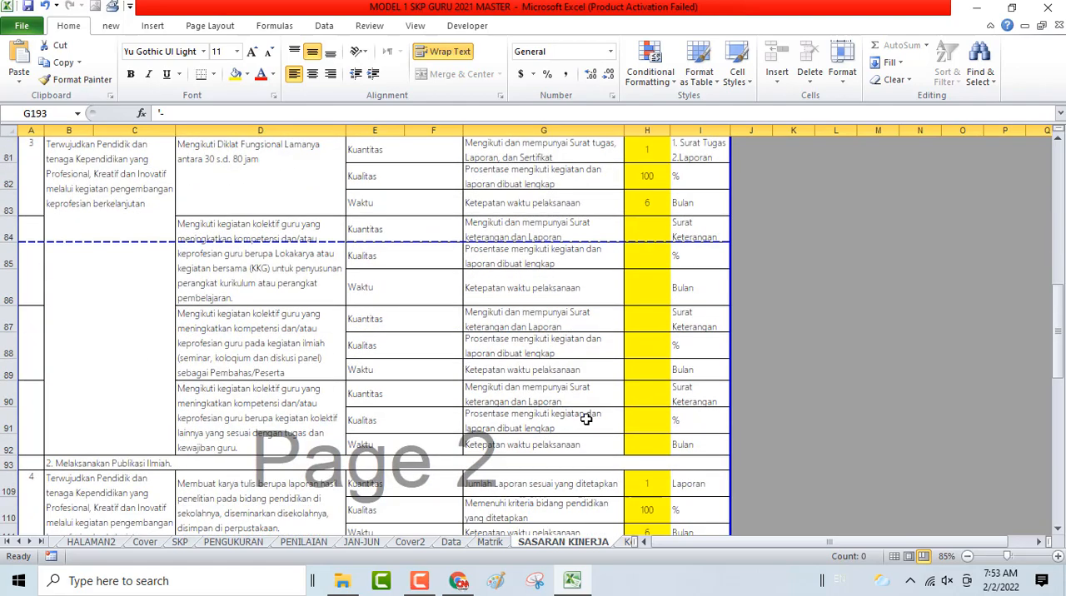
pyautogui.scroll(-10, 586, 419)
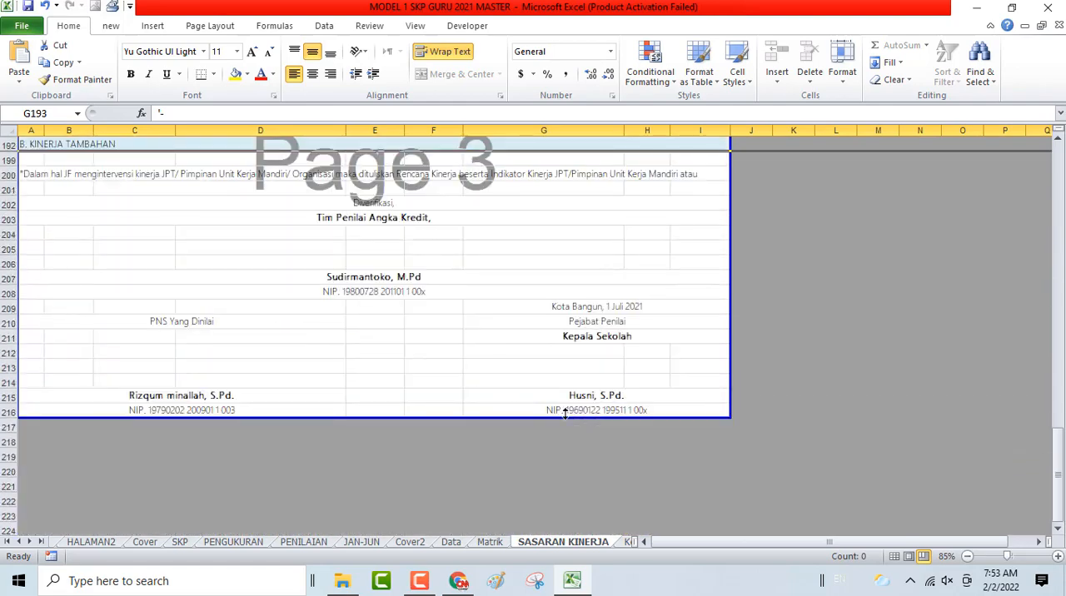
pyautogui.scroll(15, 150, 310)
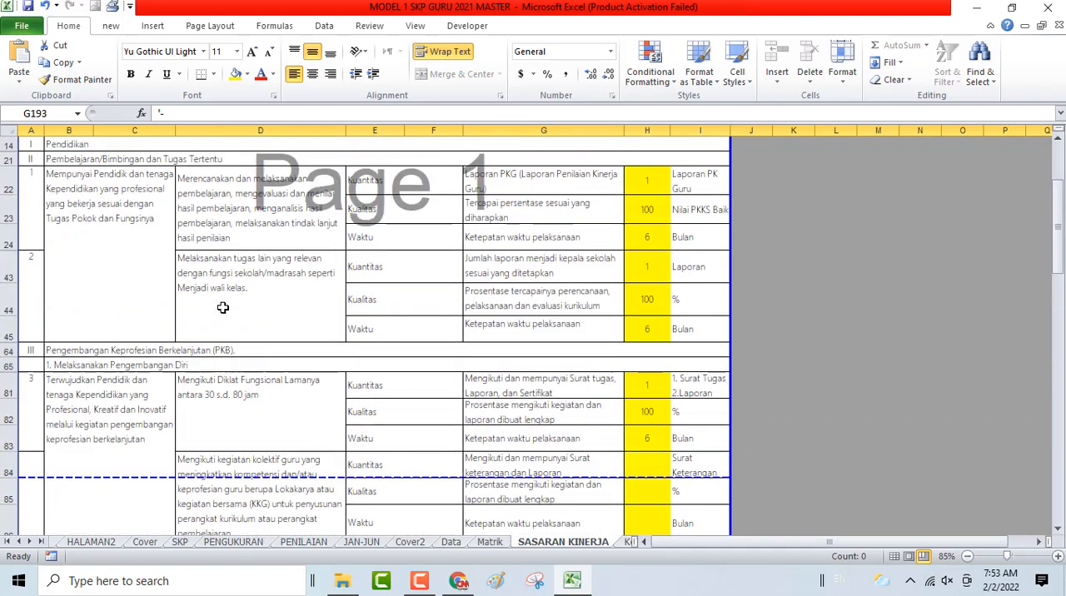
pyautogui.scroll(3, 223, 308)
pyautogui.scroll(-8, 223, 308)
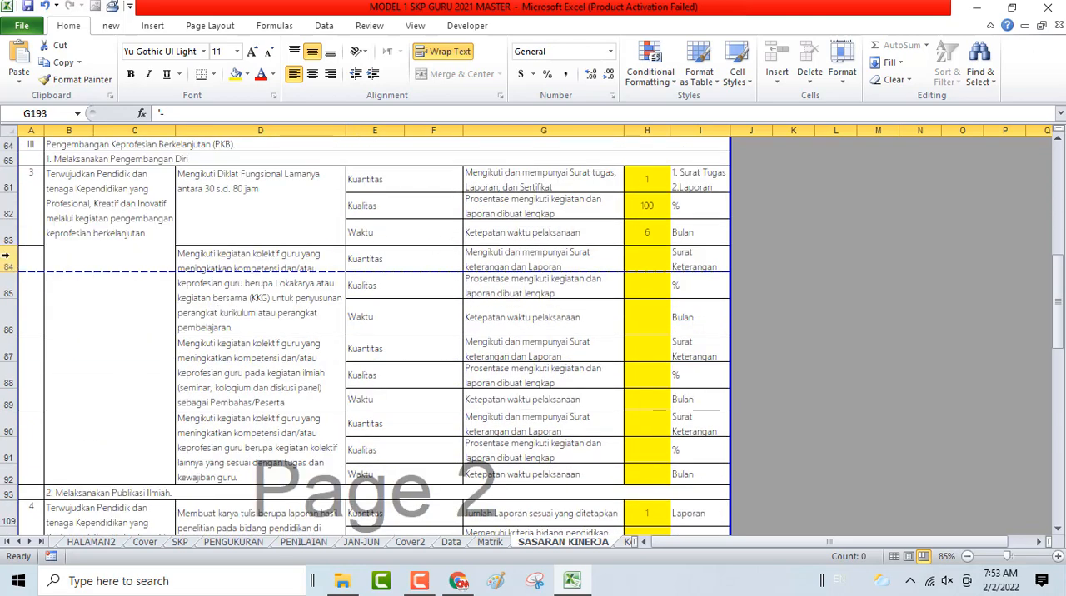
pyautogui.moveTo(7, 258); pyautogui.dragTo(35, 479)
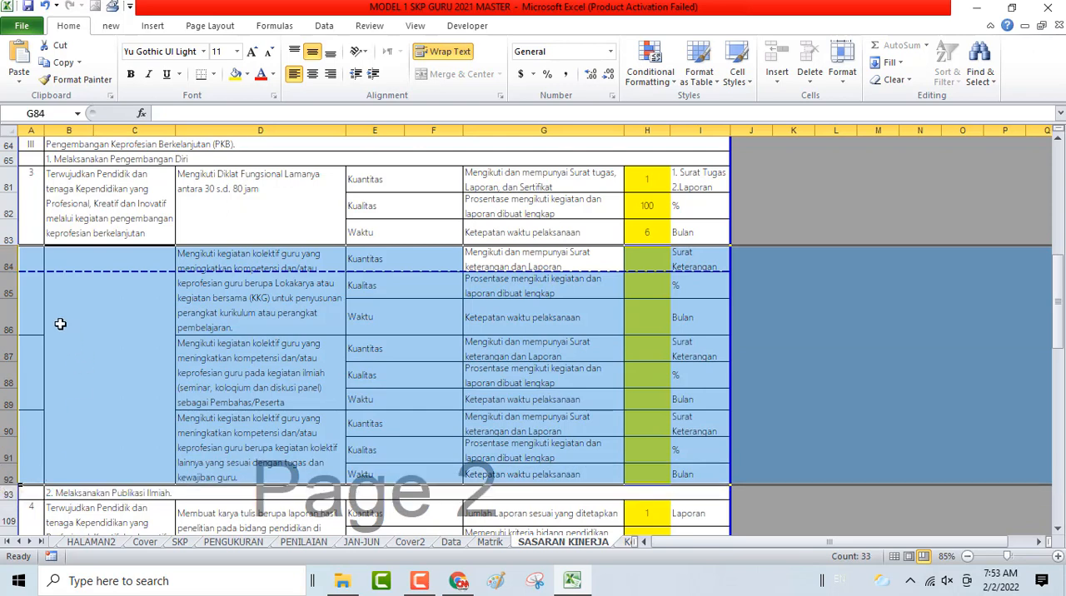
pyautogui.rightClick(12, 298)
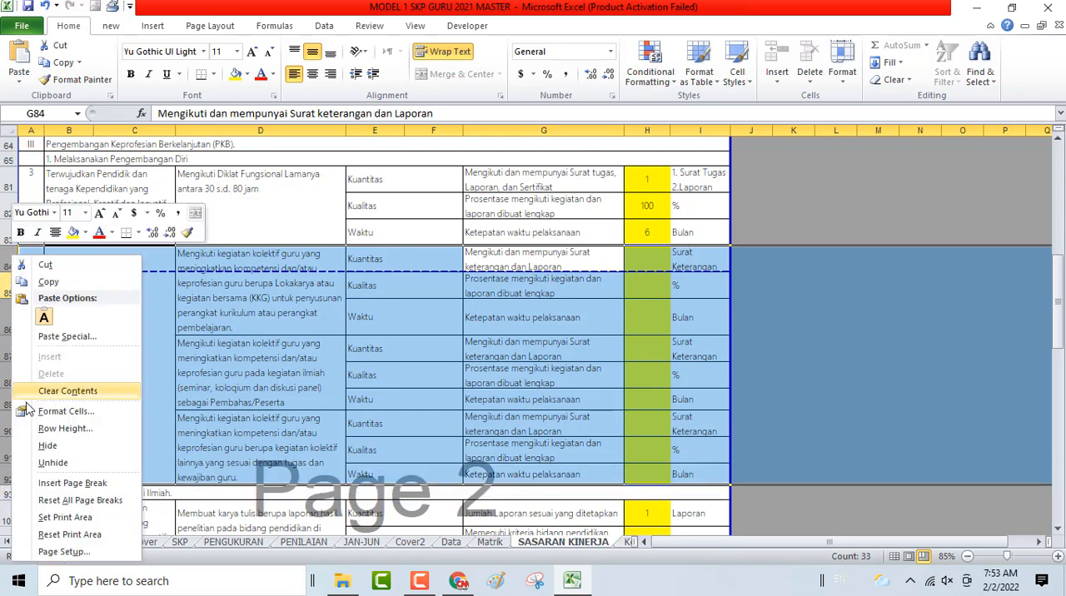
pyautogui.click(47, 445)
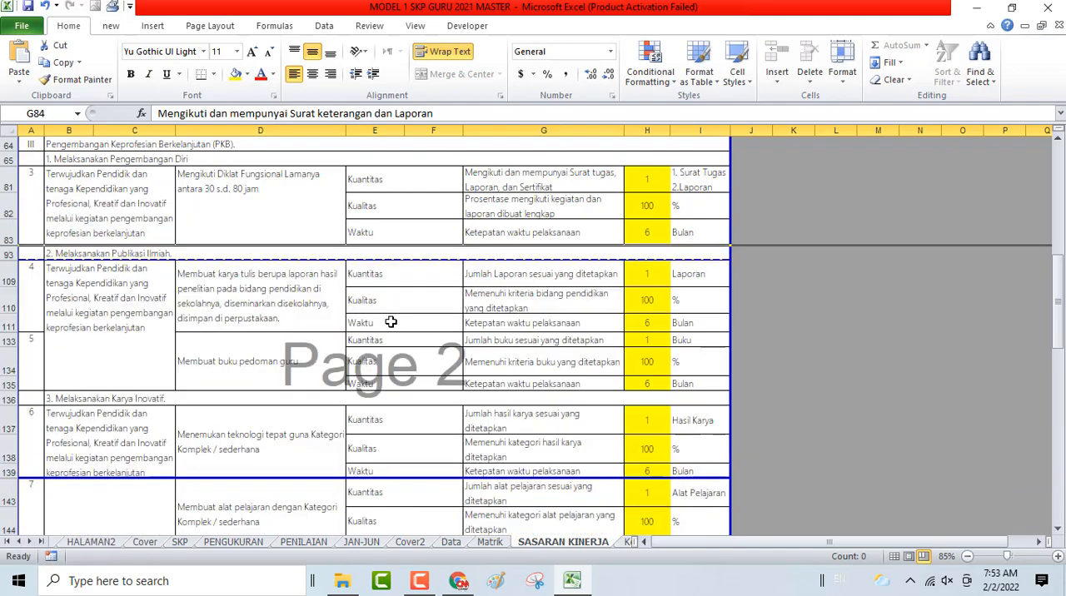
# - Review the remaining work plans and the page breaks on the SASARAN KINERJA sheet
pyautogui.click(418, 287)
pyautogui.scroll(8, 422, 311)
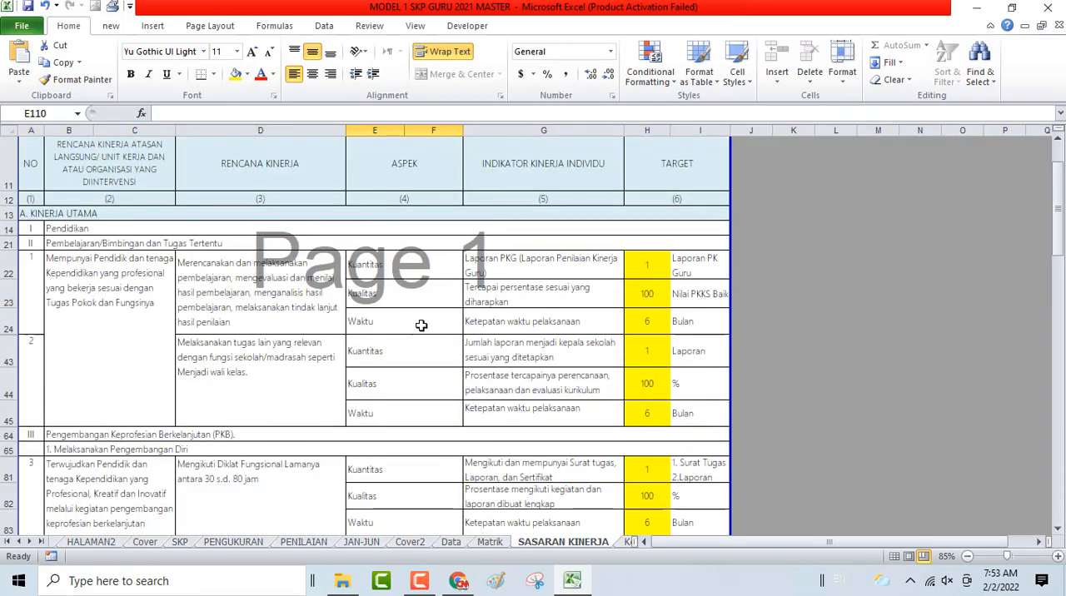
pyautogui.scroll(-15, 421, 325)
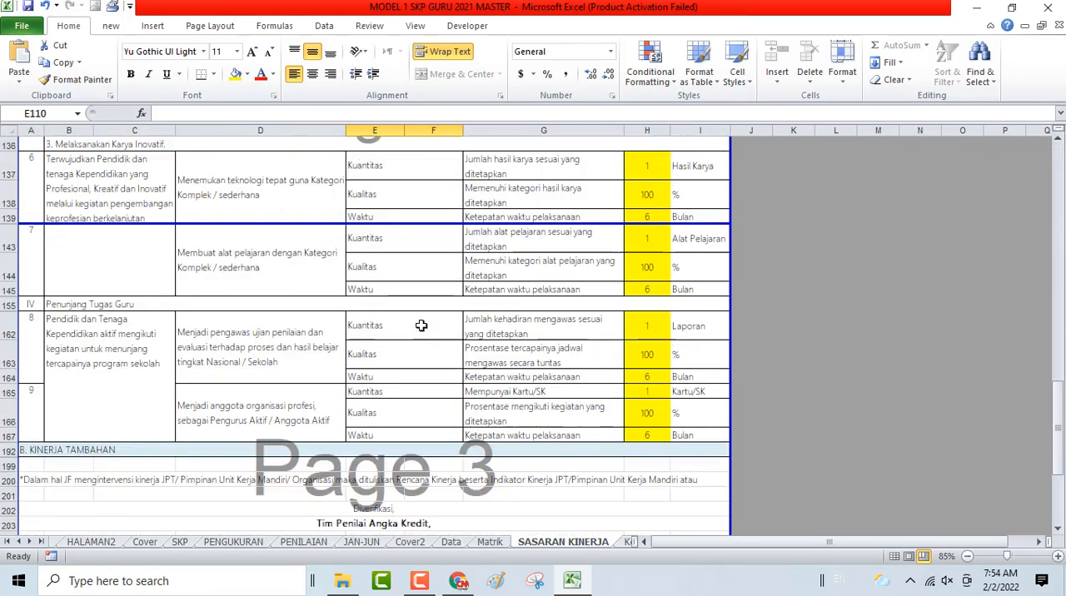
pyautogui.scroll(2, 422, 325)
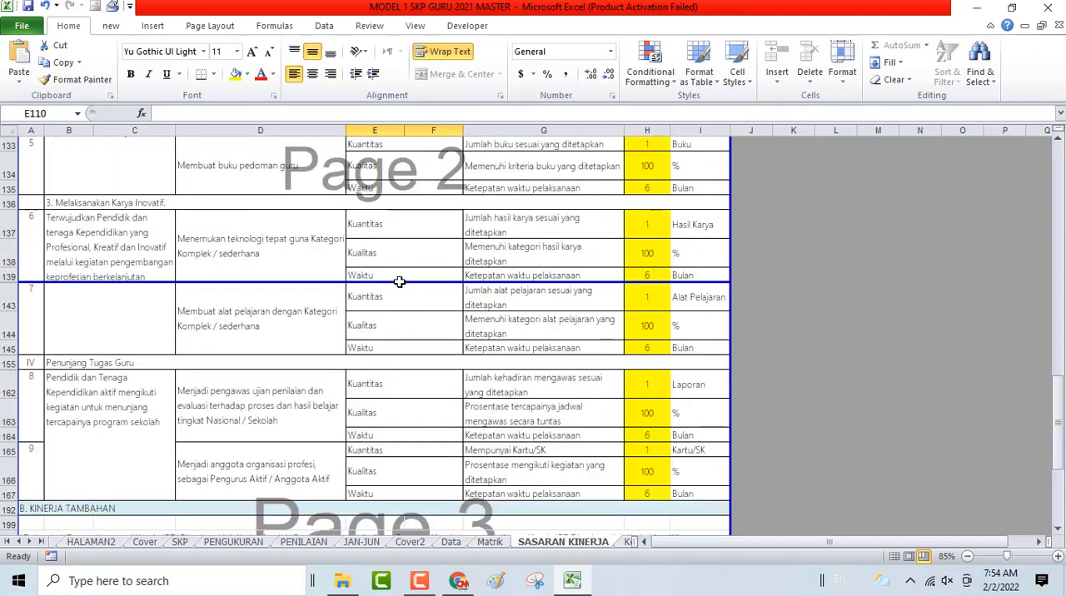
pyautogui.scroll(10, 400, 282)
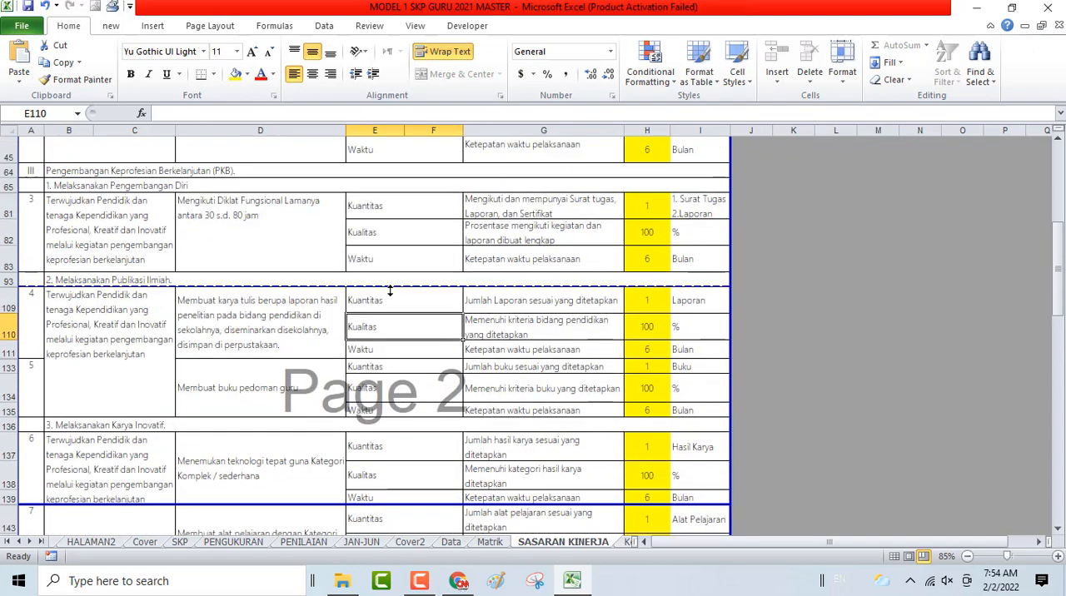
# - Check the work plans on SASARAN KINERJA and preview its three printed pages for page-break placement
pyautogui.scroll(2, 390, 290)
pyautogui.scroll(-10, 390, 289)
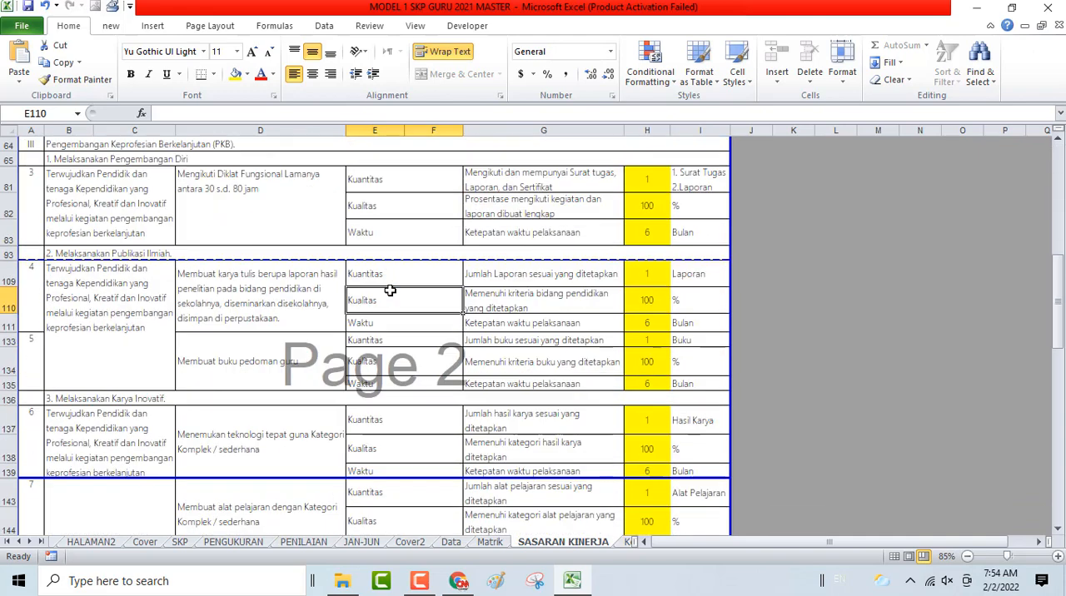
pyautogui.scroll(4, 388, 291)
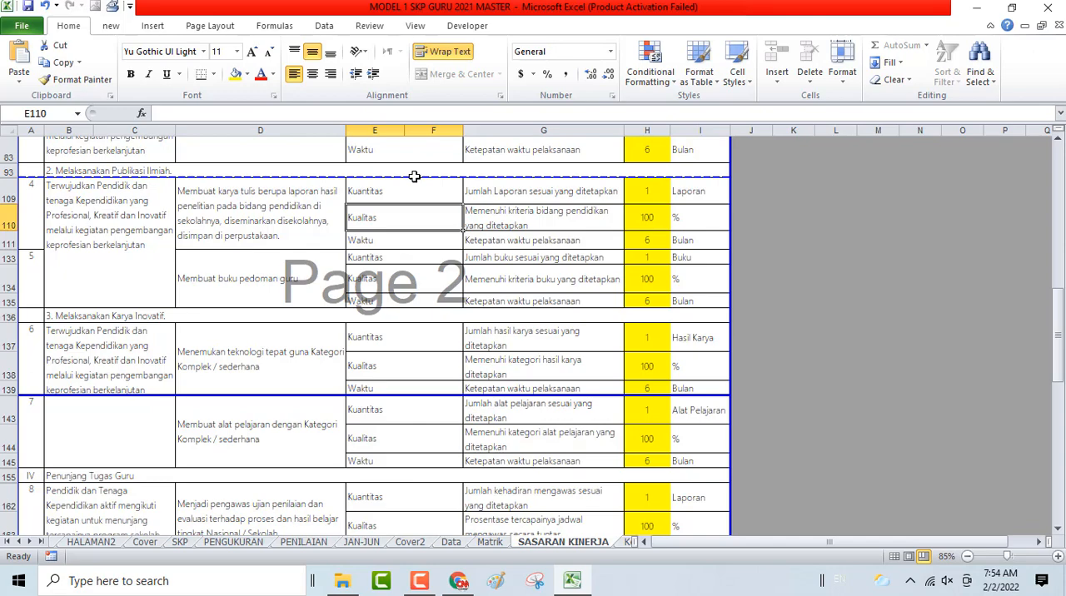
pyautogui.scroll(-4, 414, 177)
pyautogui.scroll(-2, 415, 176)
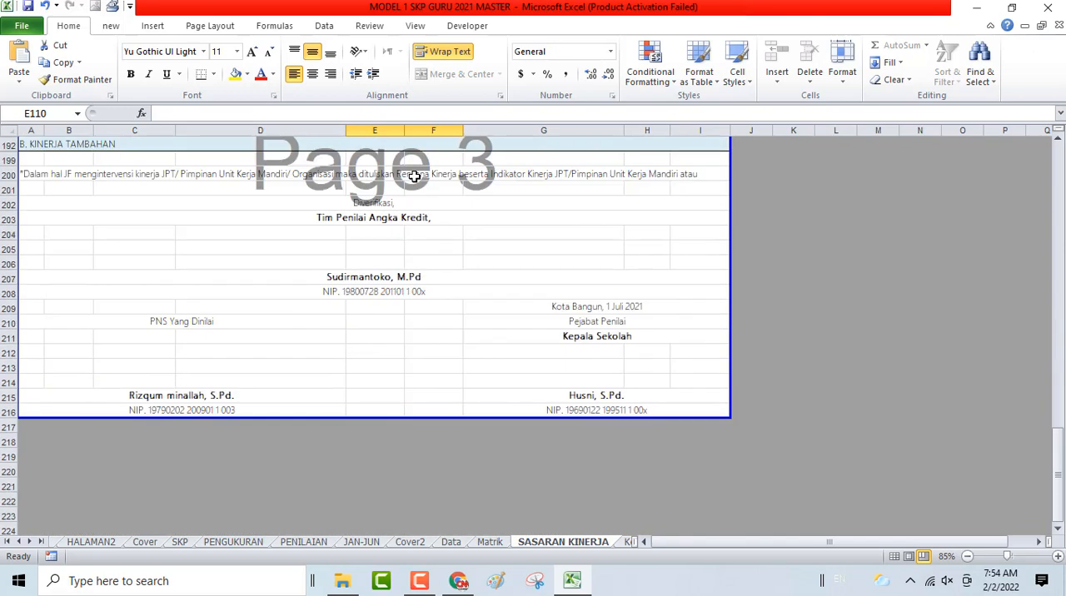
pyautogui.scroll(6, 414, 176)
pyautogui.scroll(3, 222, 245)
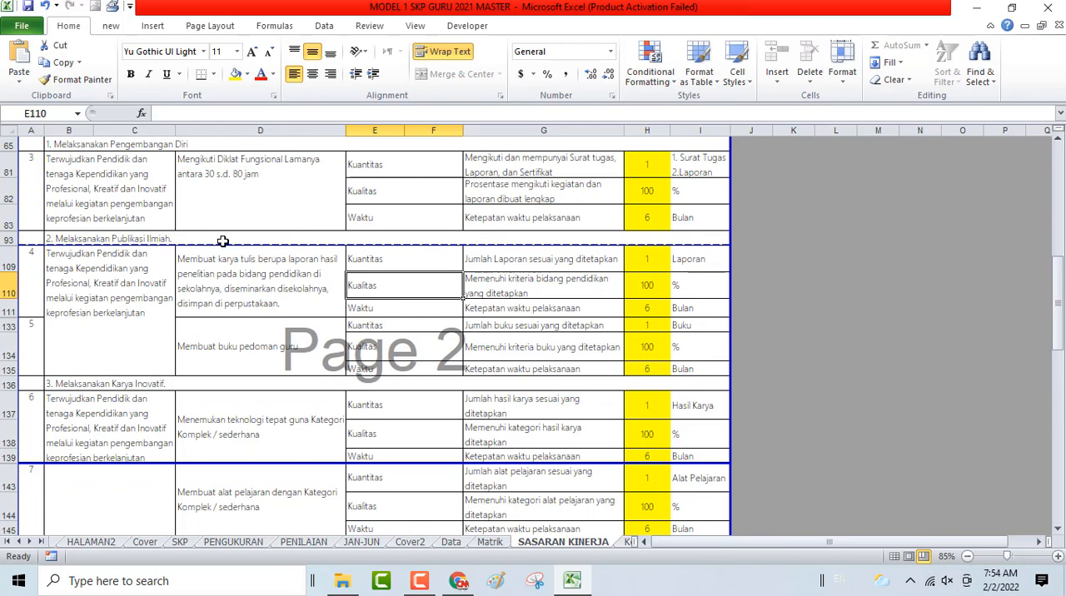
pyautogui.hotkey('ctrl', 'p')
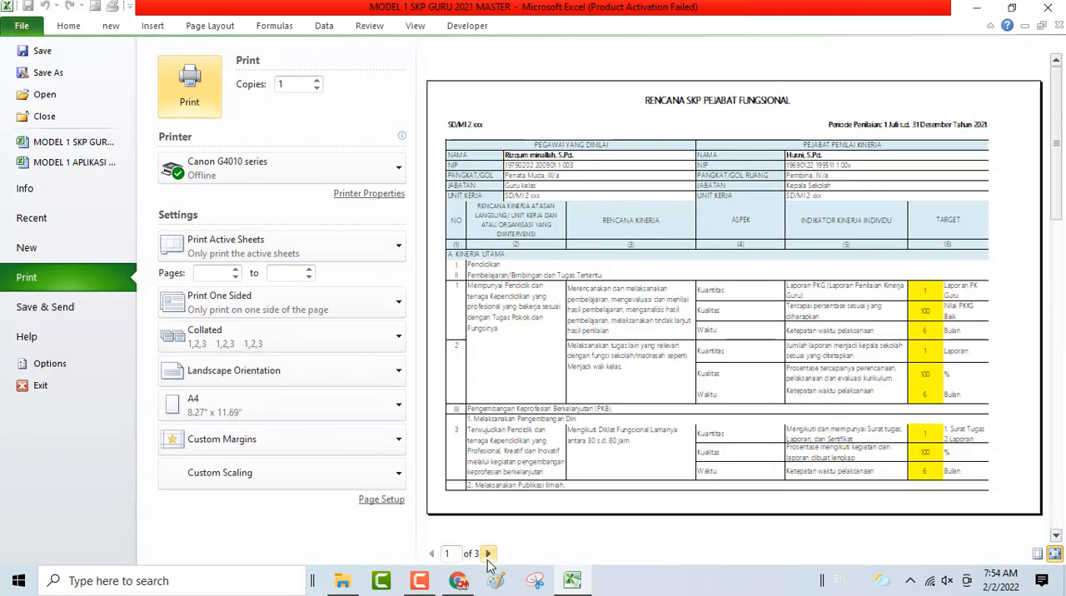
pyautogui.click(488, 554)
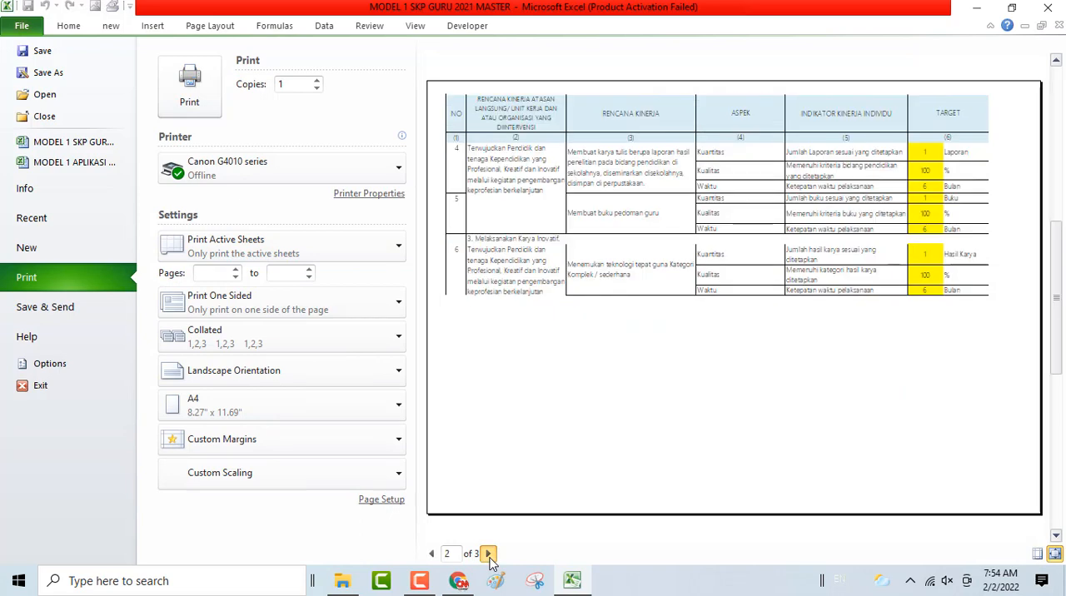
pyautogui.click(489, 556)
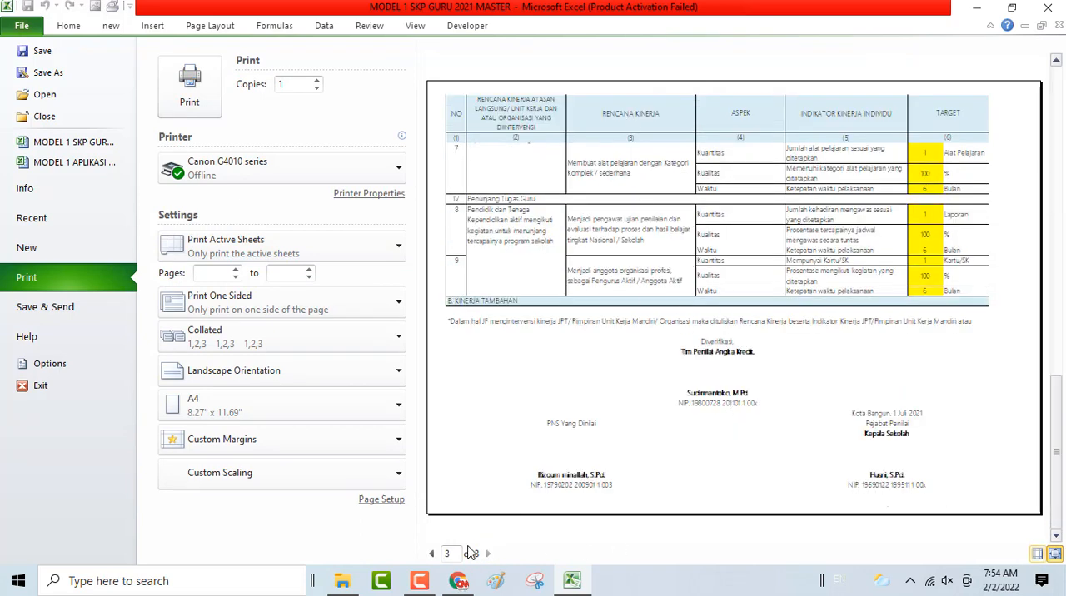
pyautogui.click(433, 556)
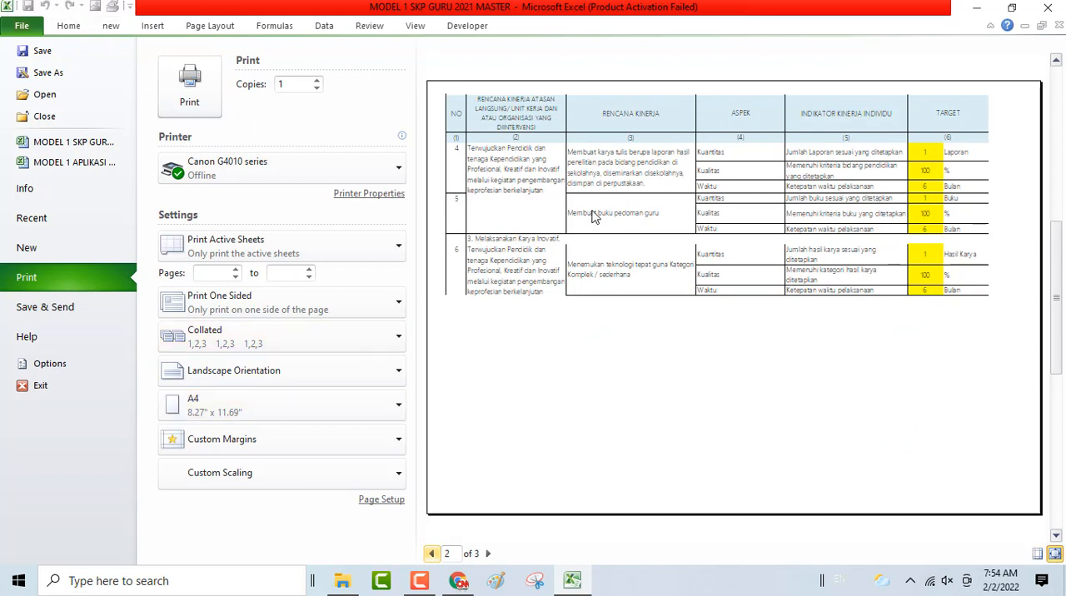
pyautogui.click(69, 28)
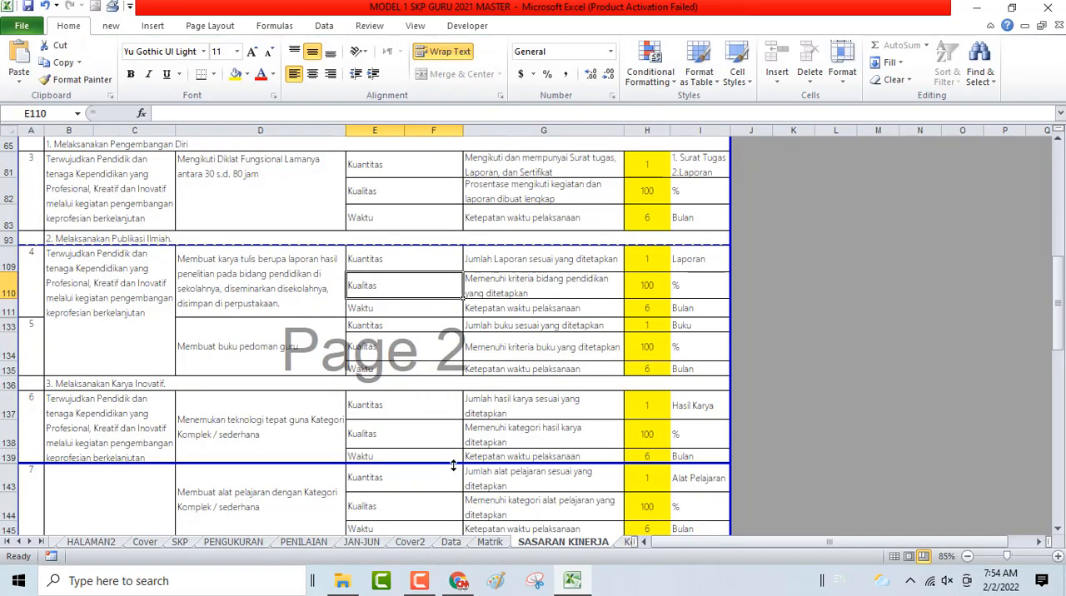
# - Move the page break below row 139 down to below row 164 and preview how the printed pages divide
pyautogui.moveTo(453, 465)
pyautogui.mouseDown()
pyautogui.moveTo(450, 536)
pyautogui.moveTo(458, 456)
pyautogui.mouseUp()
pyautogui.scroll(3, 467, 409)
pyautogui.scroll(-10, 467, 409)
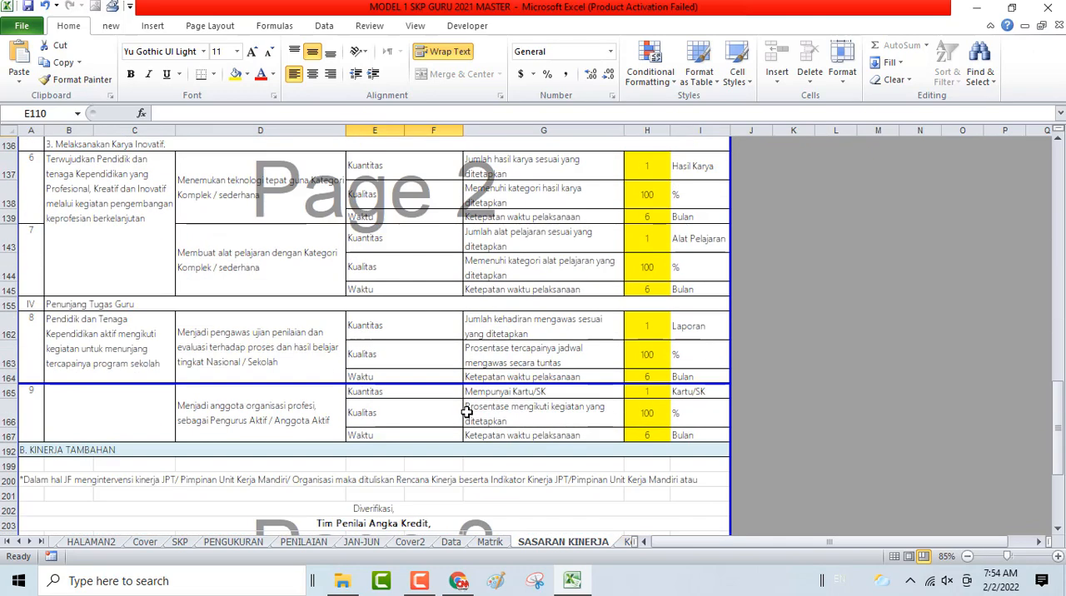
pyautogui.scroll(2, 336, 248)
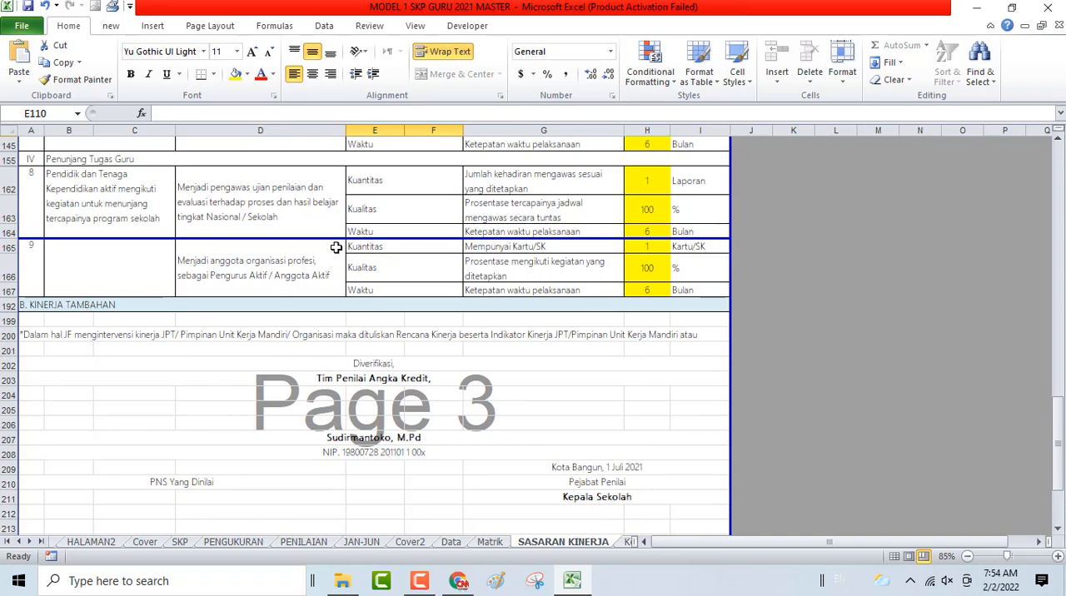
pyautogui.hotkey('ctrl', 'p')
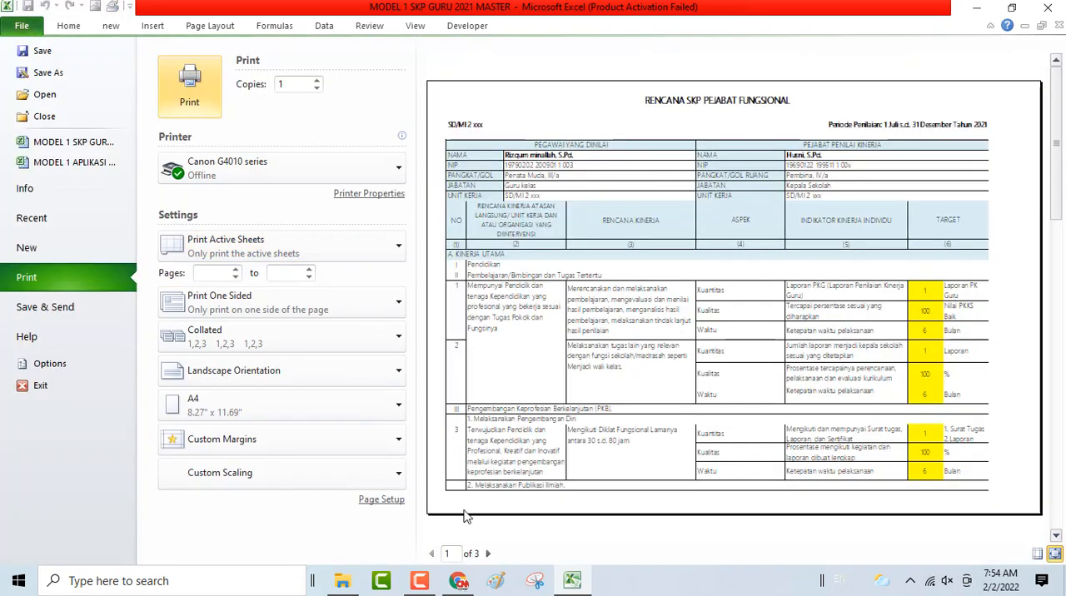
pyautogui.click(489, 554)
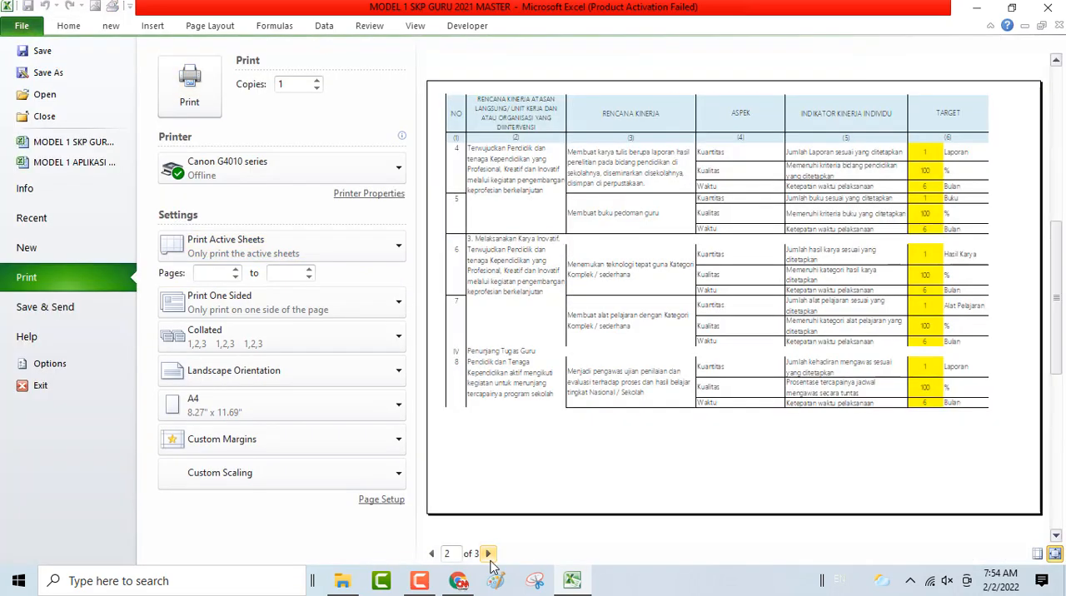
pyautogui.click(489, 554)
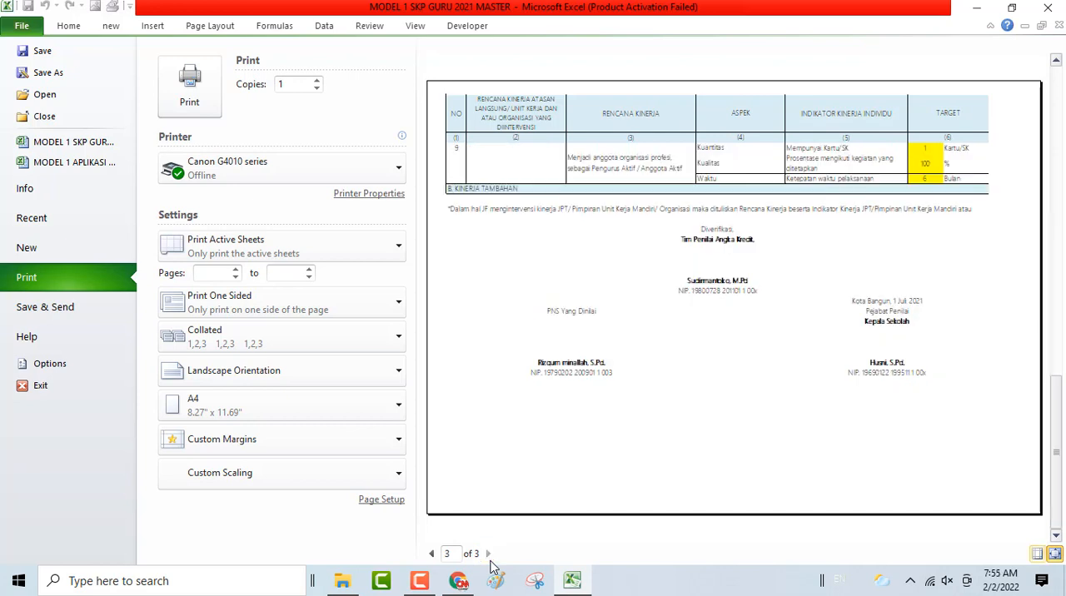
pyautogui.click(432, 554)
pyautogui.click(65, 26)
# - Move the page 2 break down below the B. KINERJA TAMBAHAN heading in row 192 and preview the printed pages
pyautogui.moveTo(443, 240); pyautogui.dragTo(441, 318)
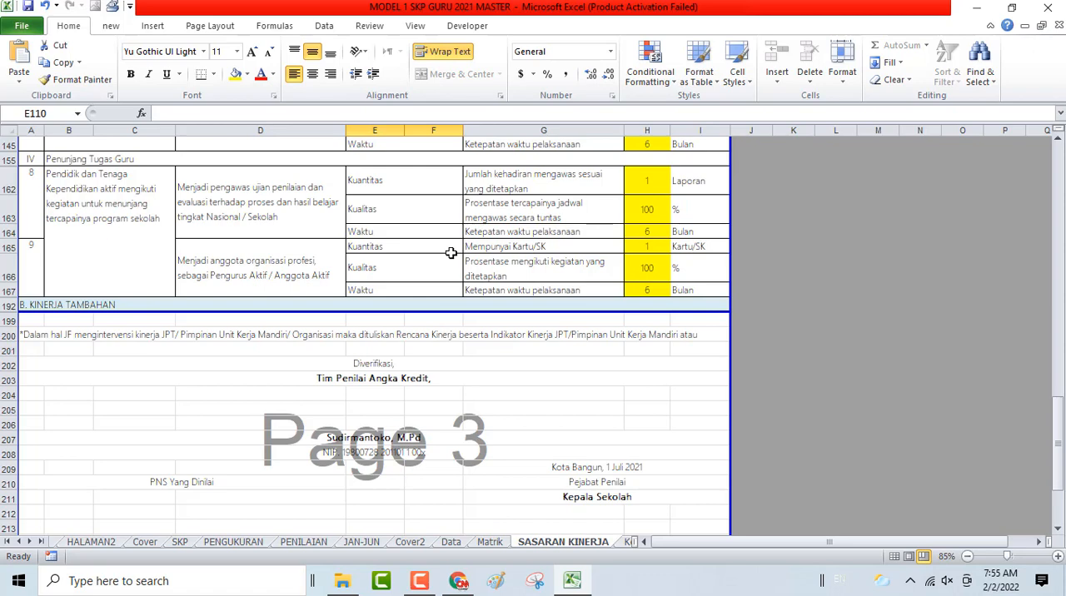
pyautogui.hotkey('ctrl', 'p')
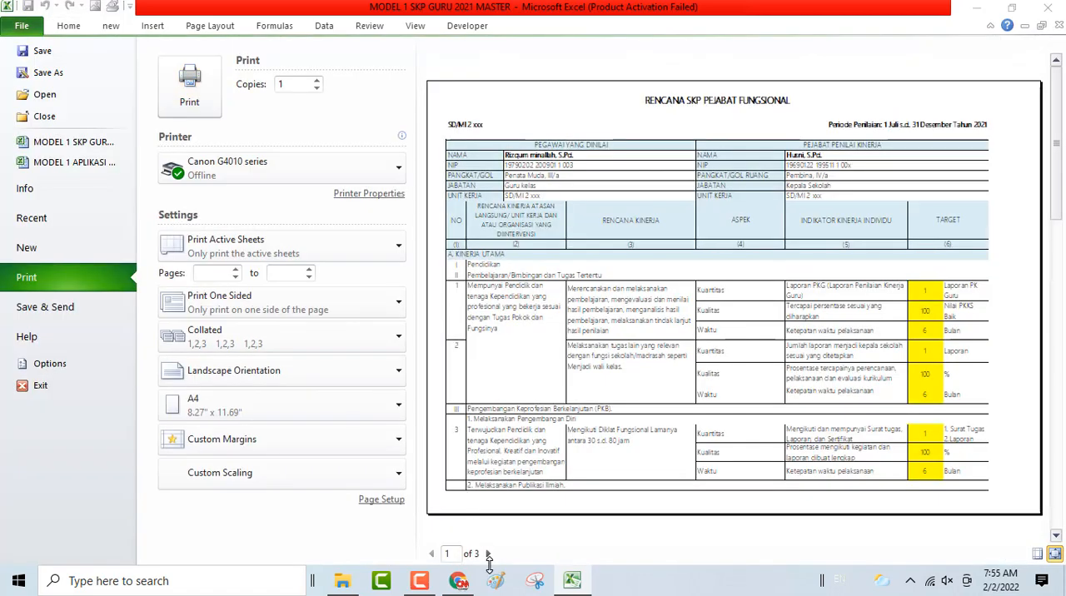
pyautogui.click(489, 555)
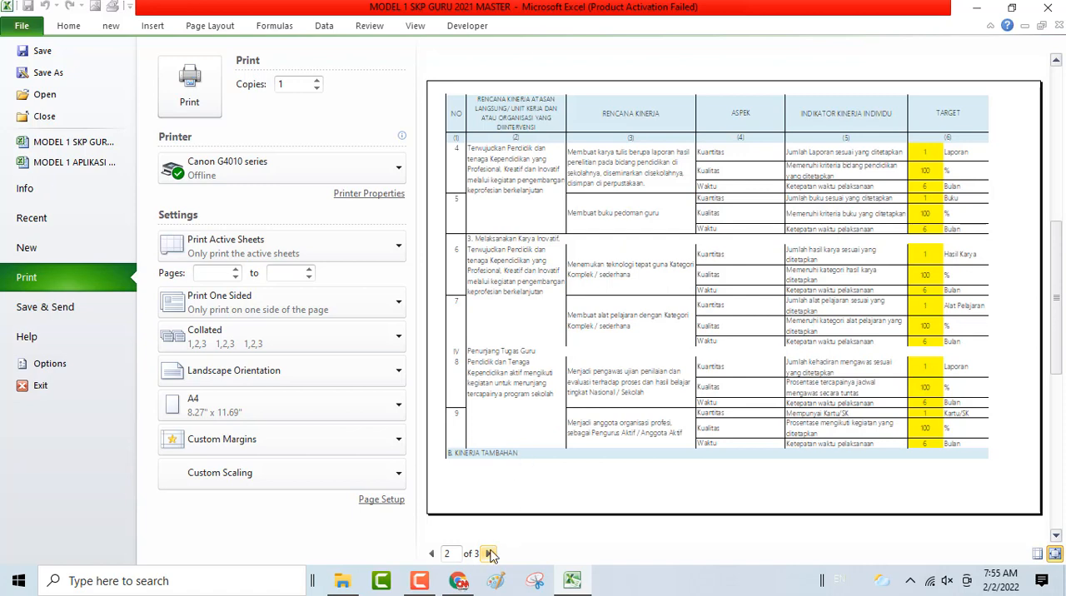
pyautogui.click(490, 555)
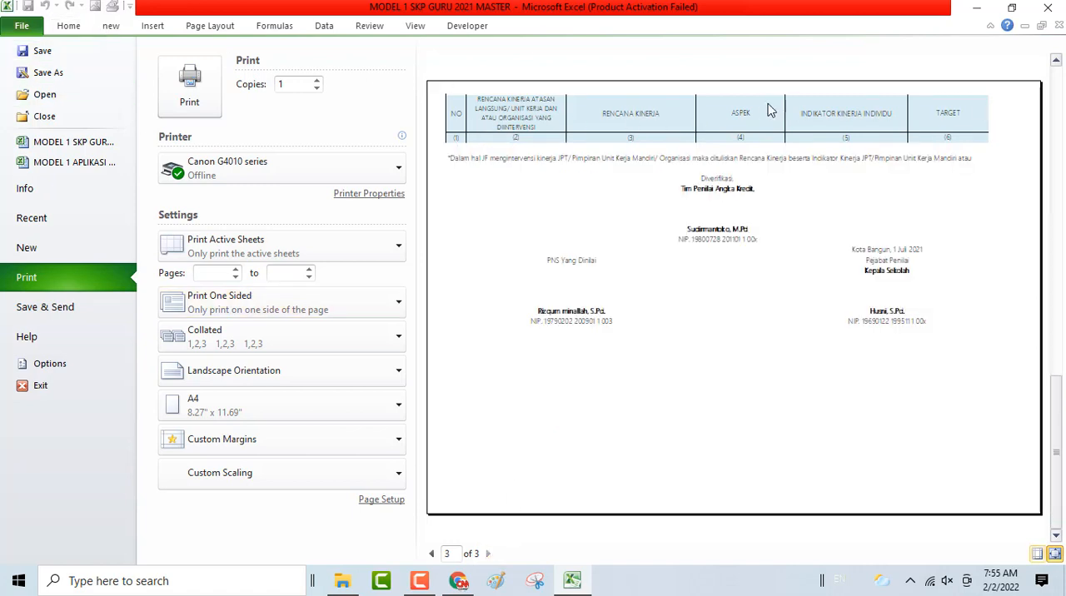
pyautogui.click(69, 25)
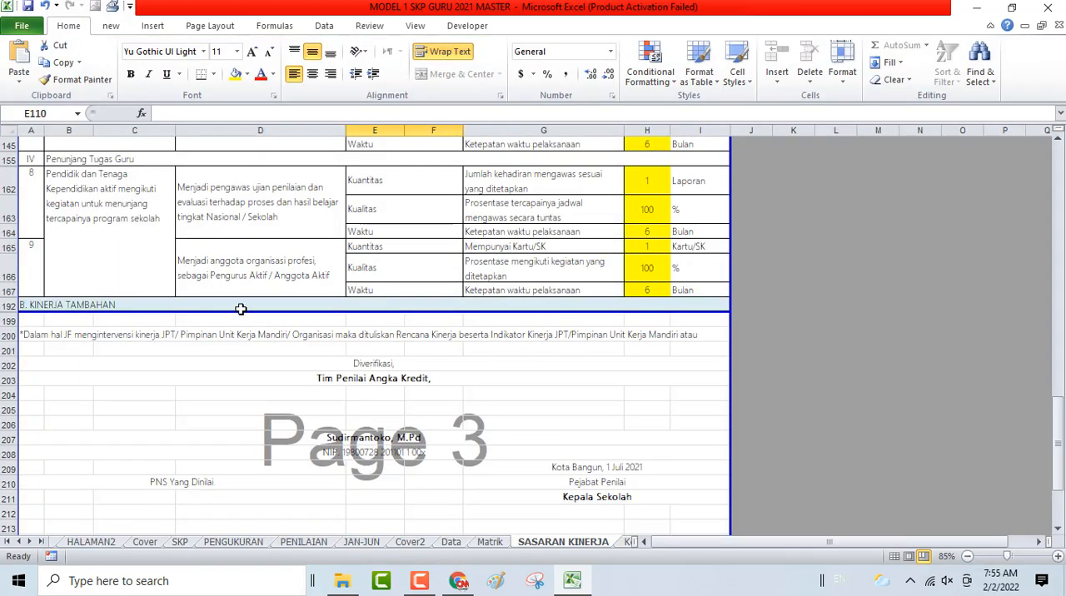
# - Place the page 2 break directly above row 192 so B. KINERJA TAMBAHAN starts page 3, and preview the printed pages
pyautogui.moveTo(268, 311); pyautogui.dragTo(272, 300)
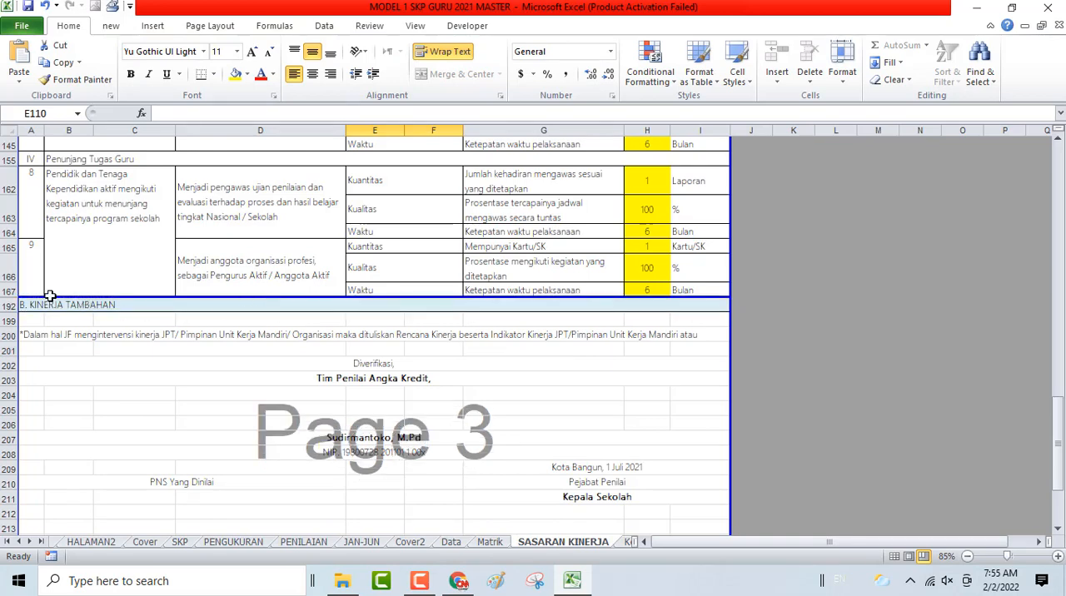
pyautogui.hotkey('ctrl', 'p')
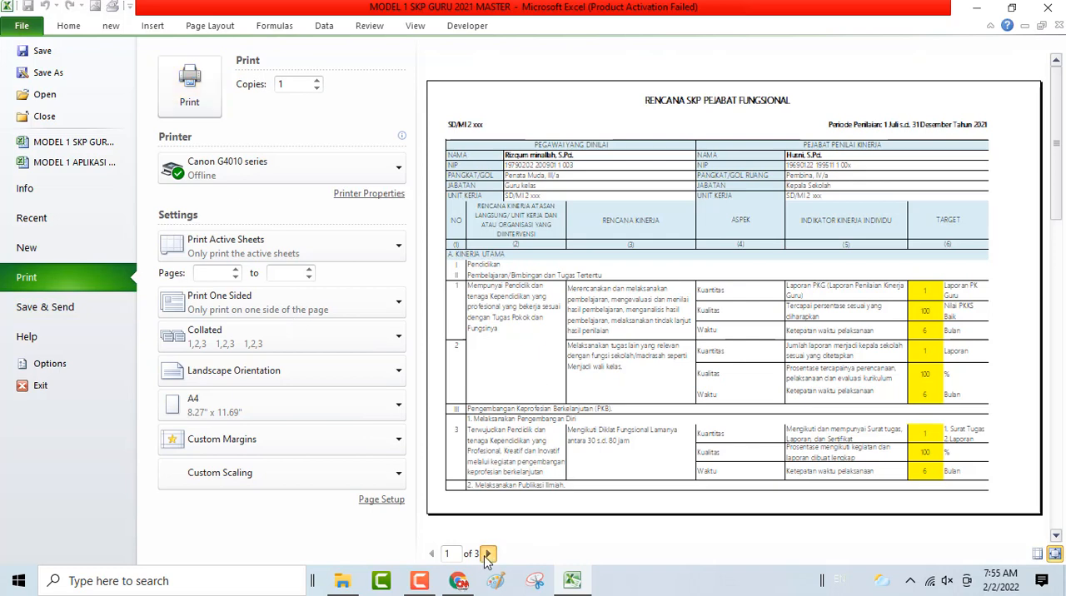
pyautogui.click(488, 555)
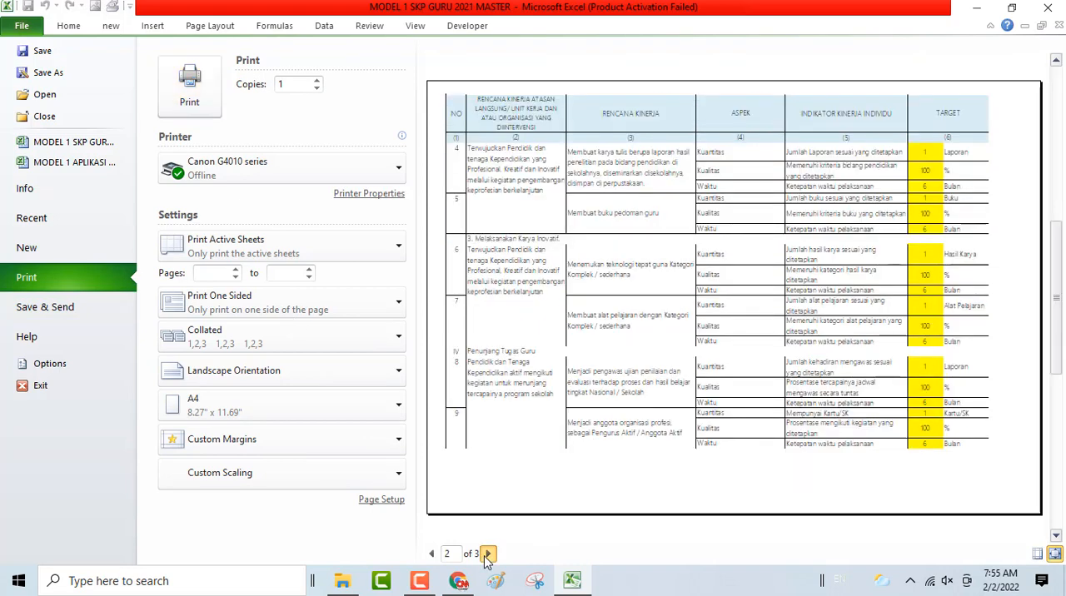
pyautogui.click(488, 555)
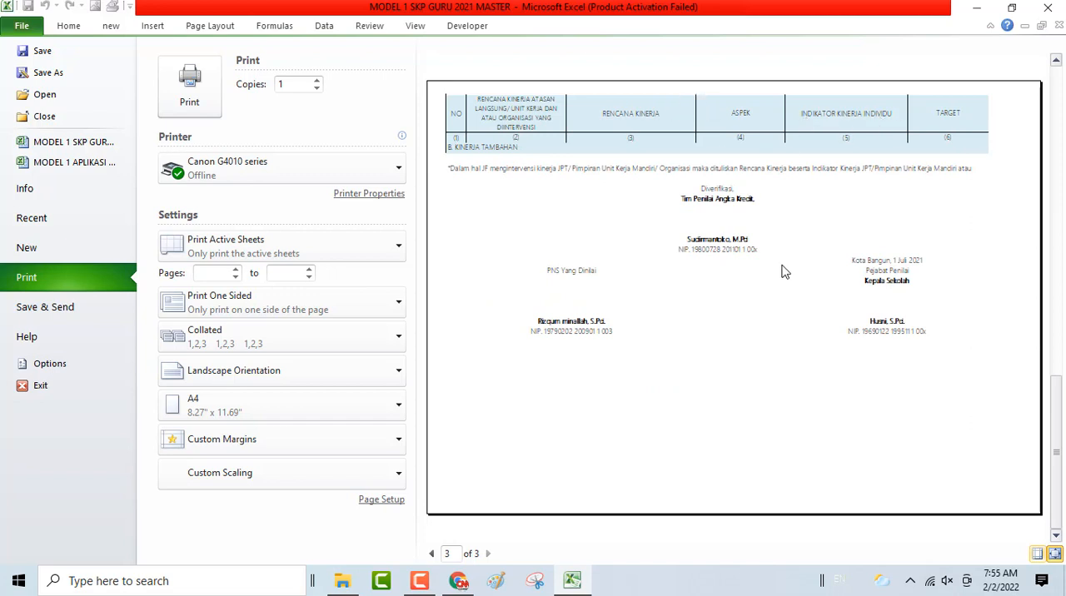
pyautogui.scroll(1, 783, 271)
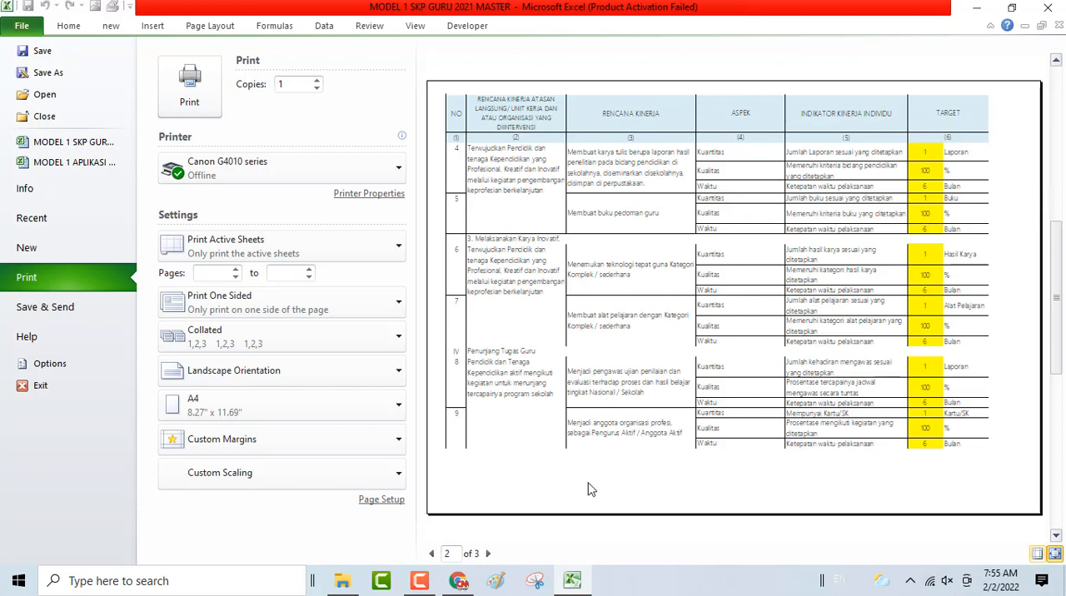
# - Centre the SASARAN KINERJA printout horizontally on the page in the page setup margins
pyautogui.click(398, 501)
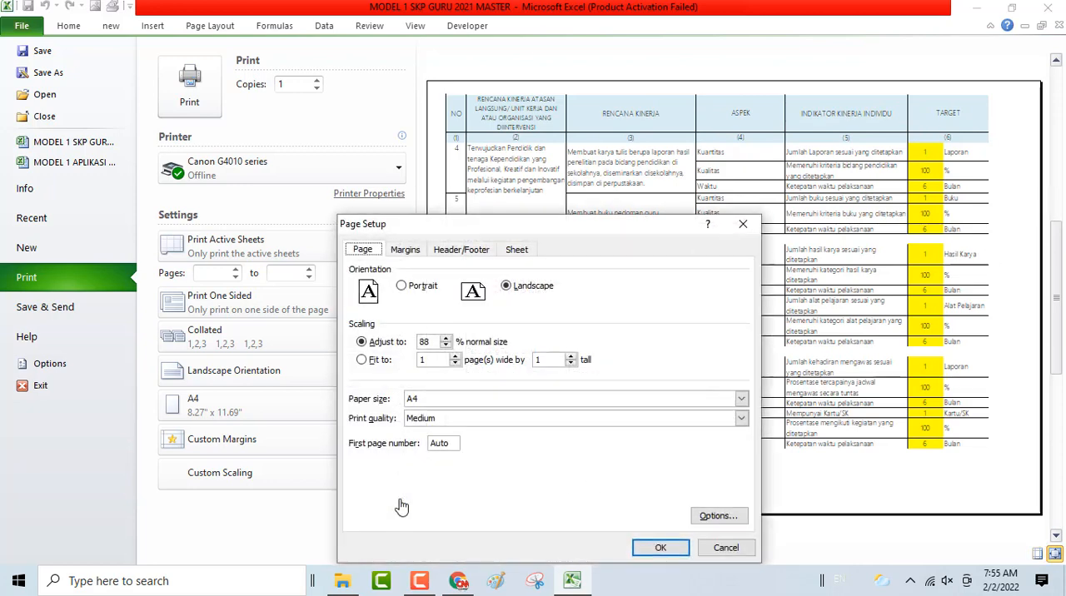
pyautogui.click(412, 252)
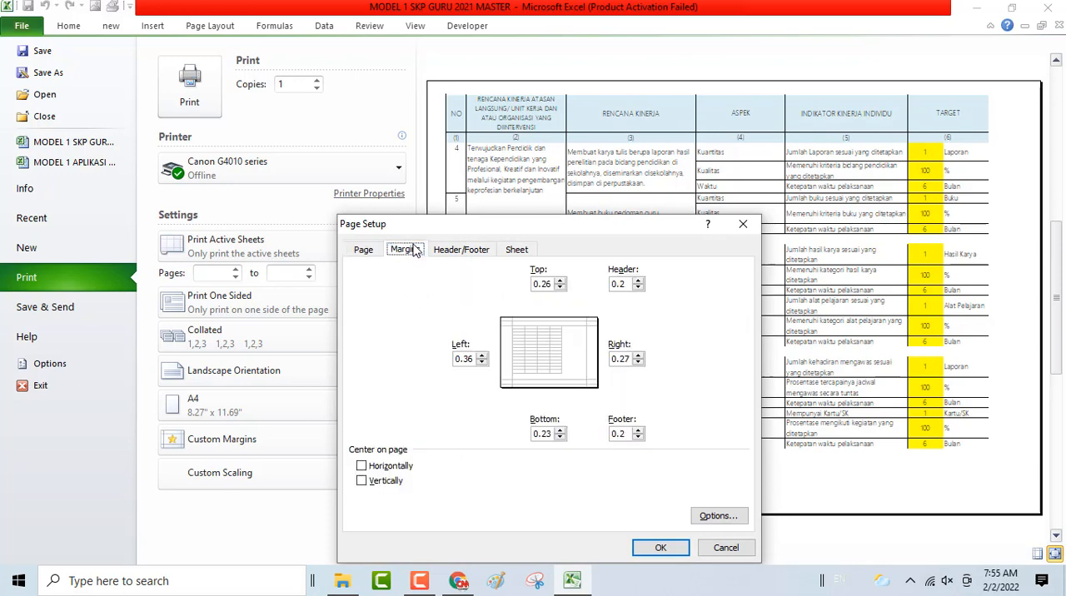
pyautogui.click(362, 469)
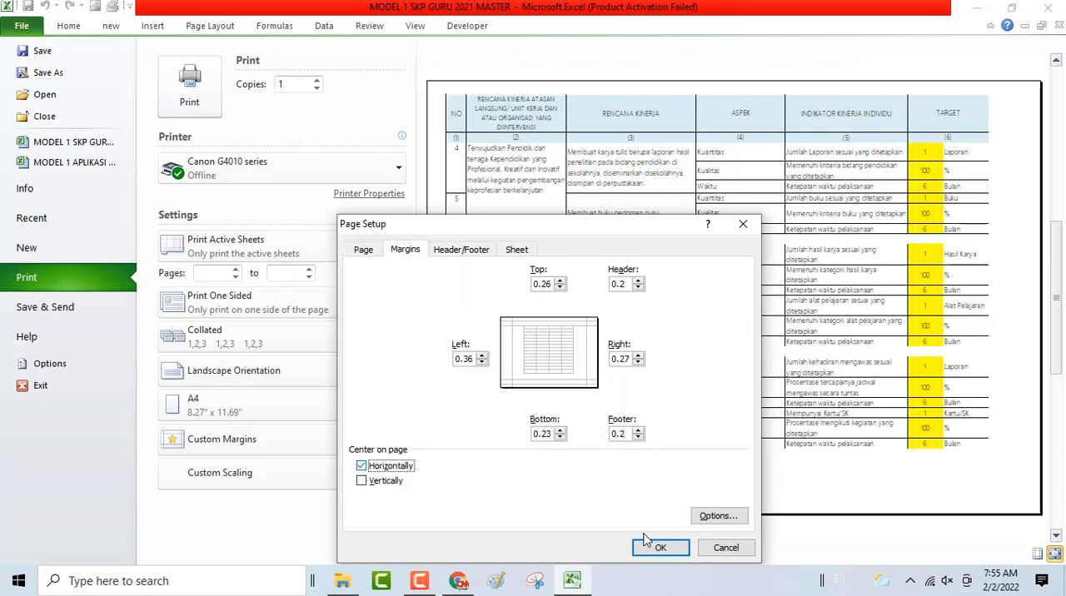
pyautogui.click(677, 547)
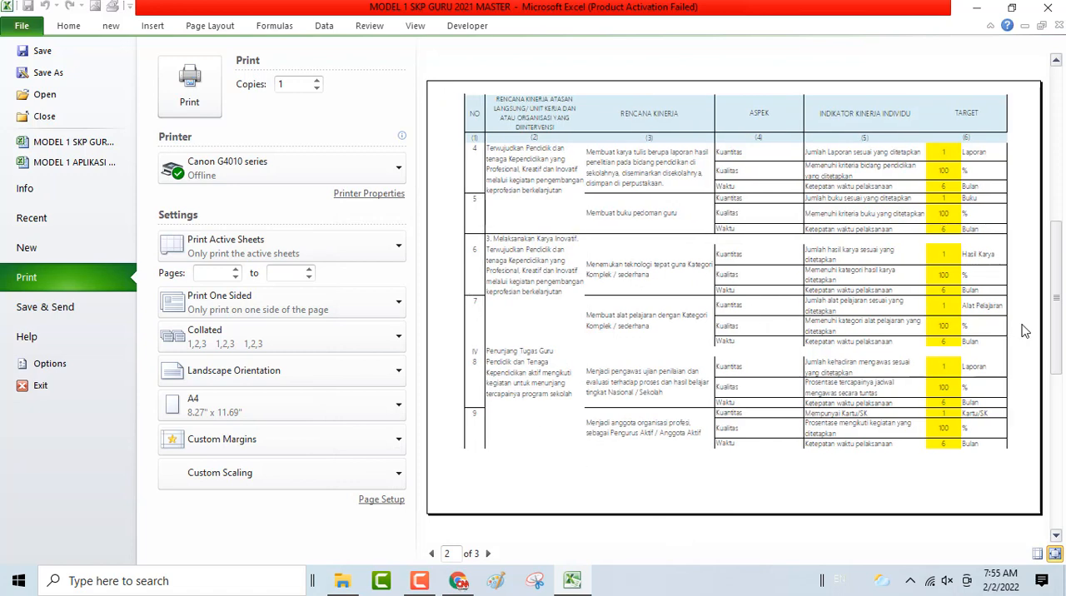
pyautogui.click(73, 23)
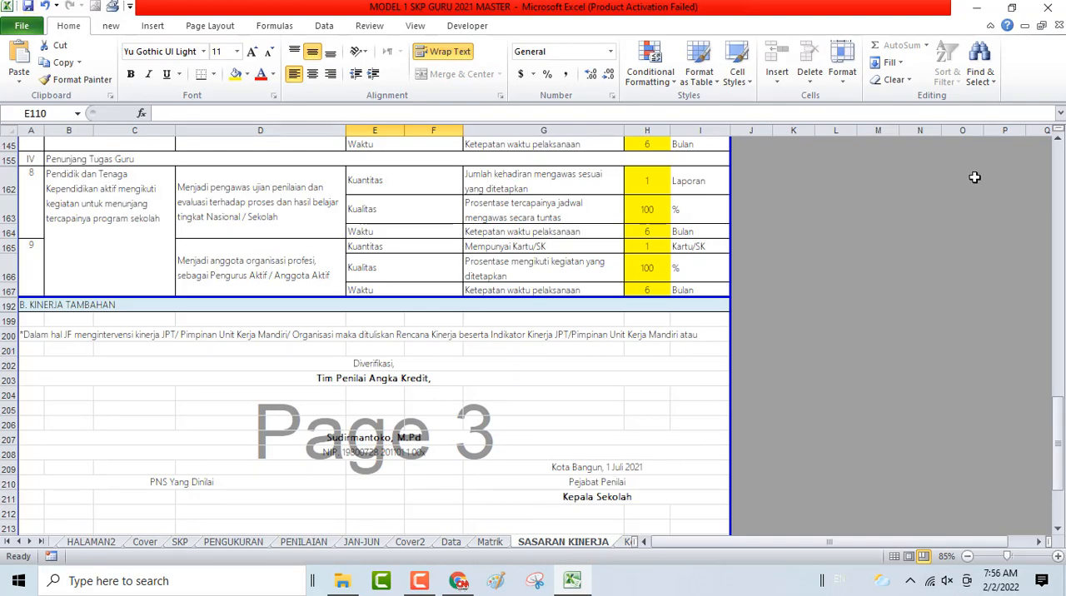
# - Go back to the workbook's HOME sheet and open the KETERKAITAN sheet at its KINERJA UTAMA plans
pyautogui.scroll(15, 973, 174)
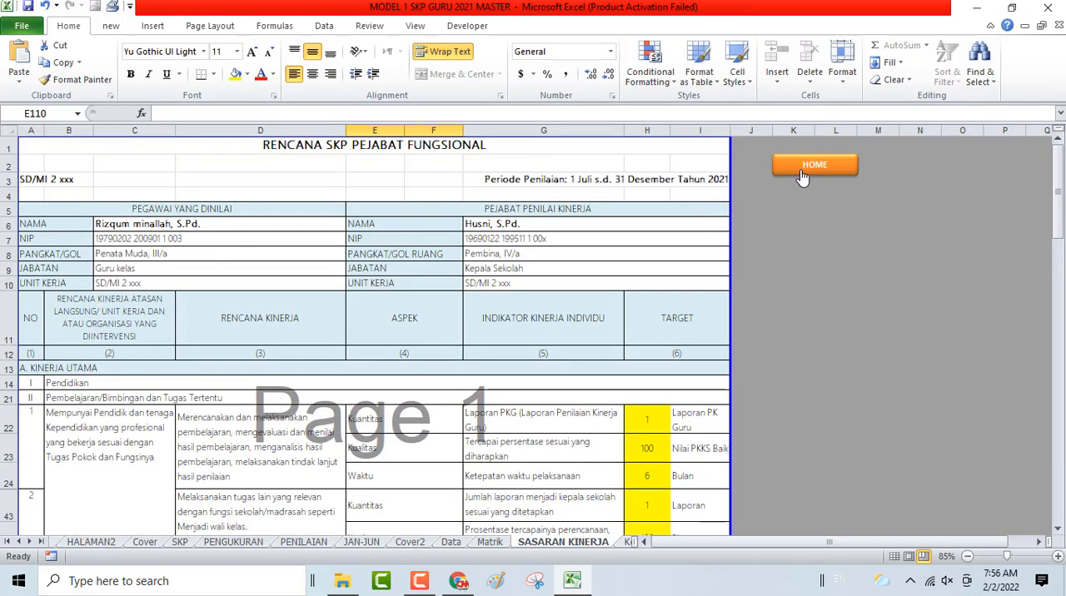
pyautogui.click(800, 167)
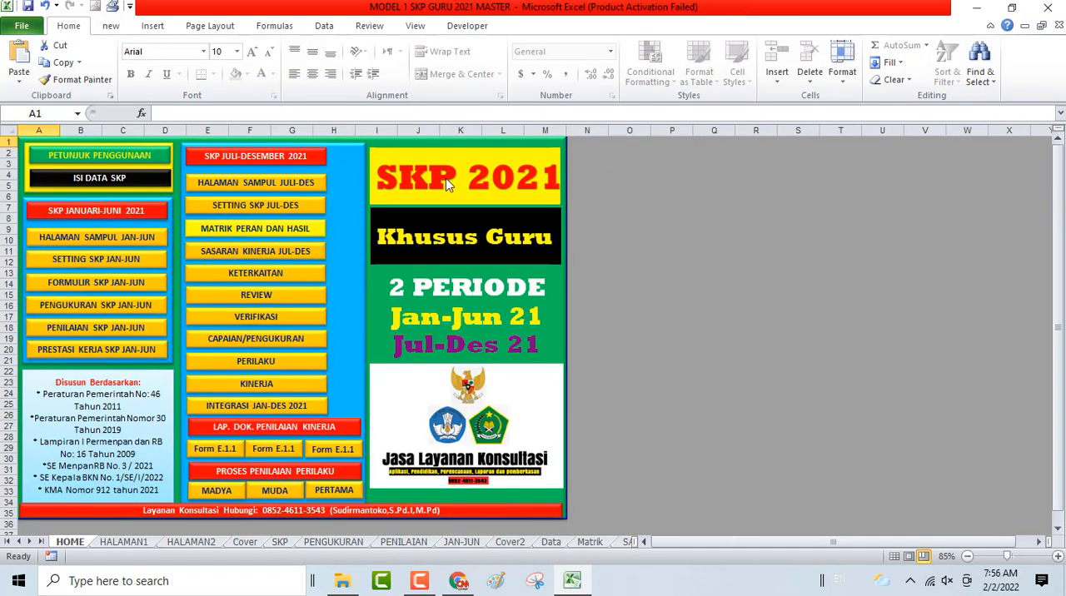
pyautogui.click(256, 283)
pyautogui.scroll(1, 255, 265)
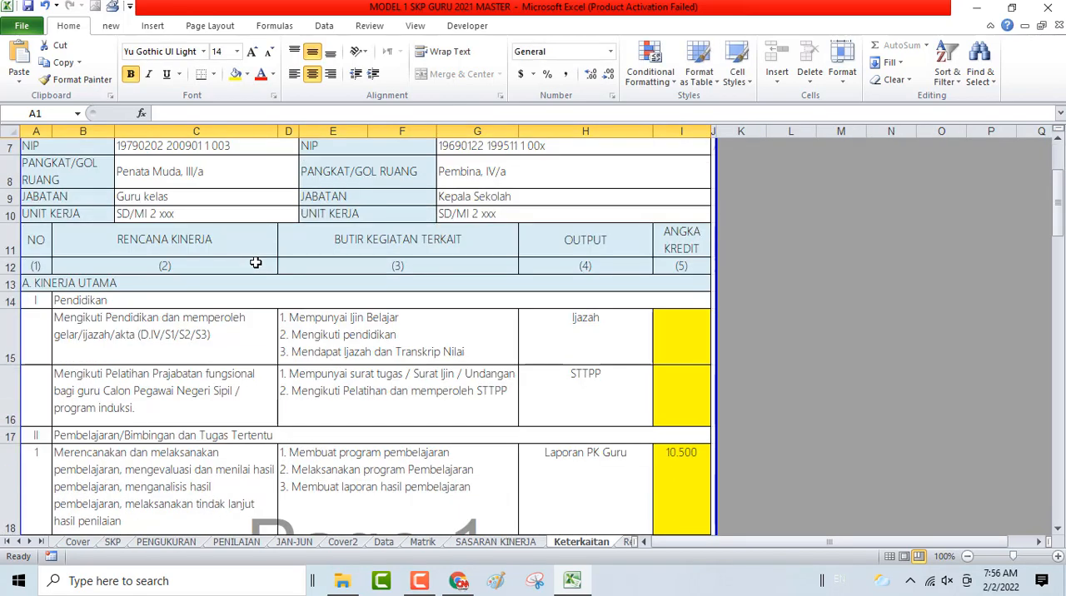
pyautogui.scroll(1, 311, 245)
pyautogui.scroll(-2, 323, 250)
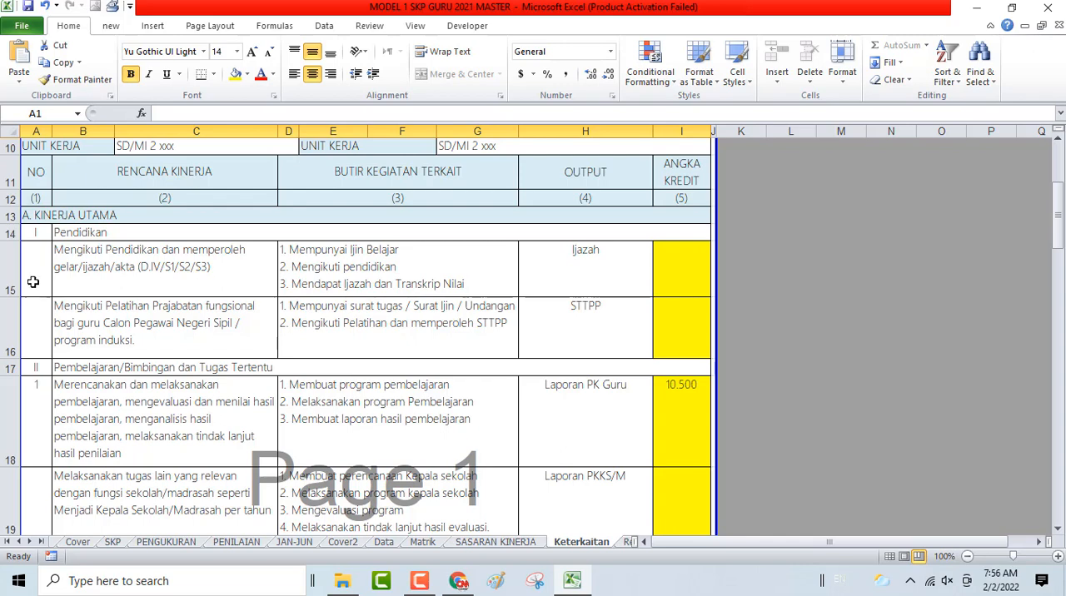
# - Hide rows 15 and 16, the two unused plans under Pendidikan
pyautogui.moveTo(11, 268); pyautogui.dragTo(12, 325)
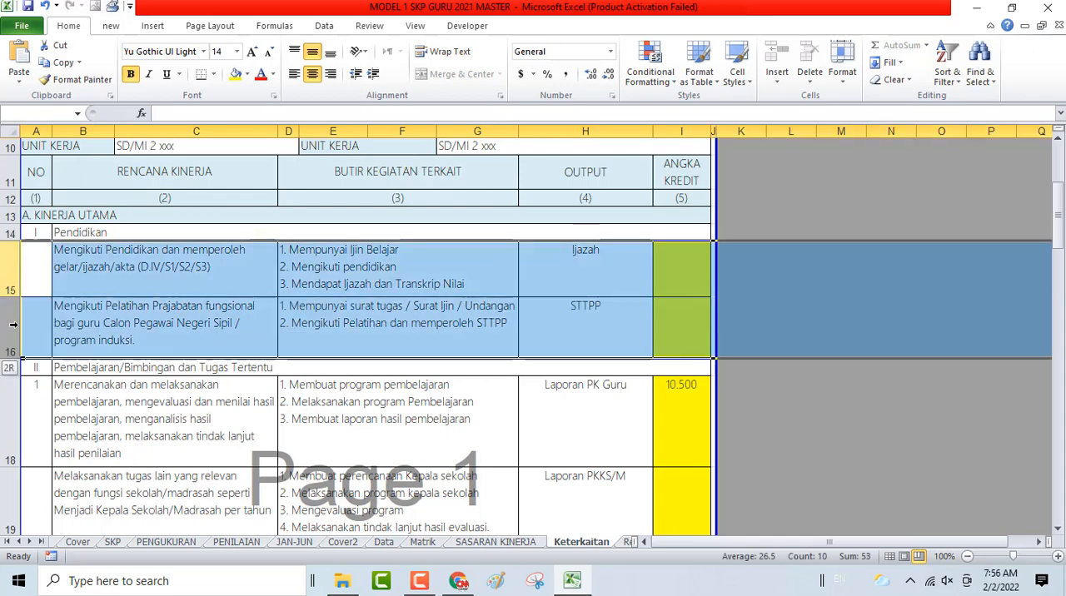
pyautogui.rightClick(59, 321)
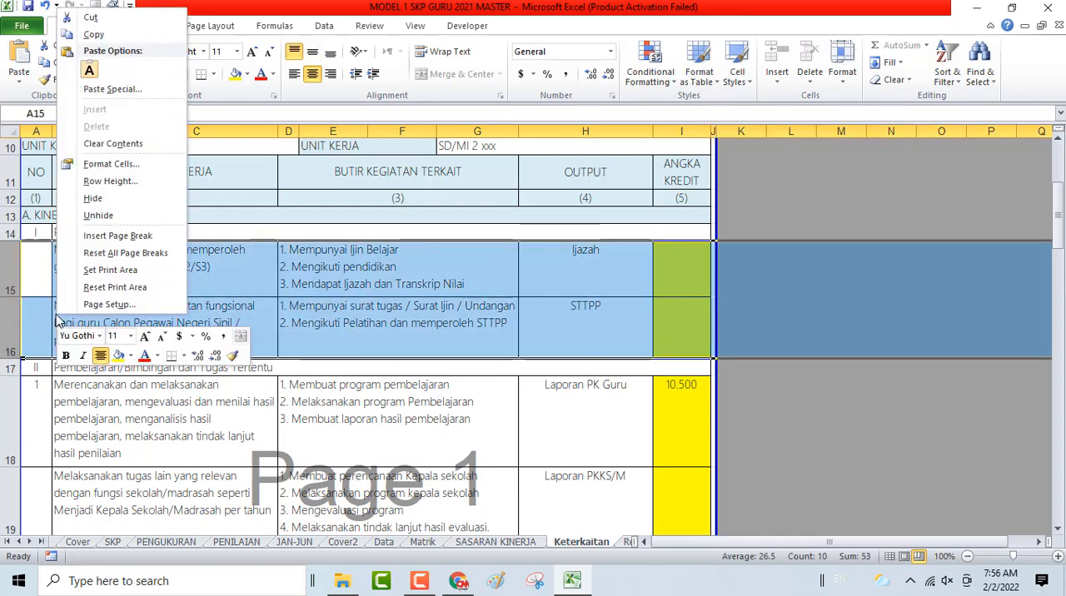
pyautogui.click(104, 199)
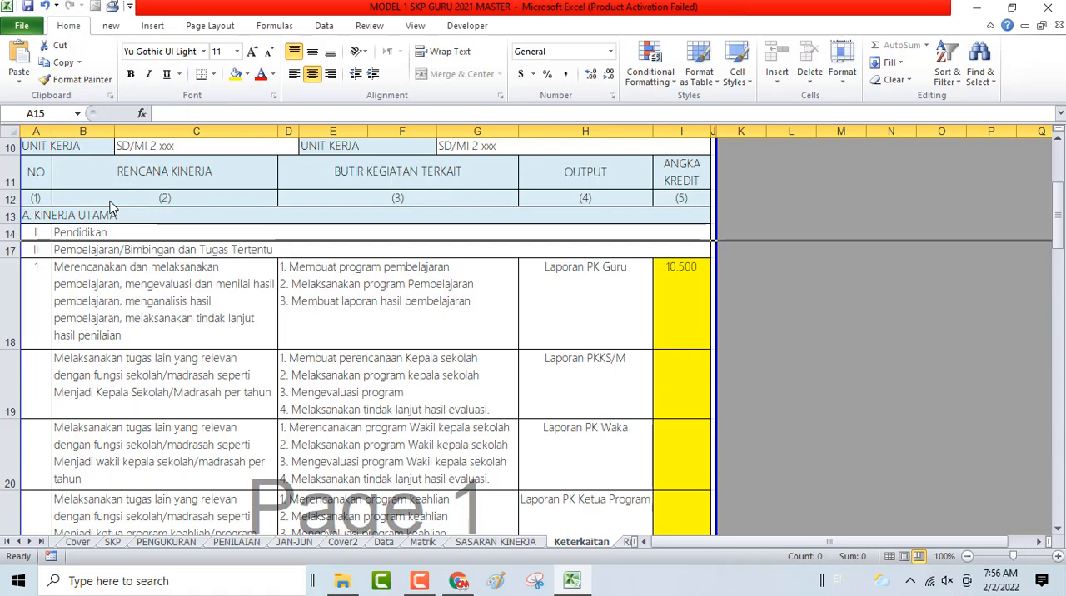
# - Look through the plans under Pembelajaran/Bimbingan dan Tugas Tertentu to locate the wali kelas duty
pyautogui.click(678, 280)
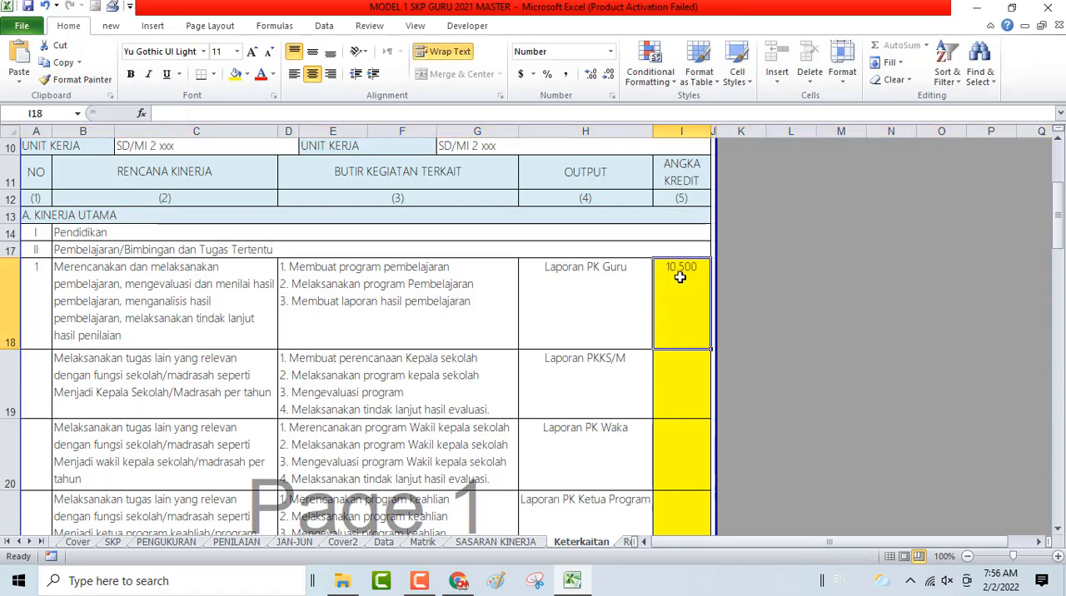
pyautogui.click(6, 389)
pyautogui.scroll(-5, 6, 391)
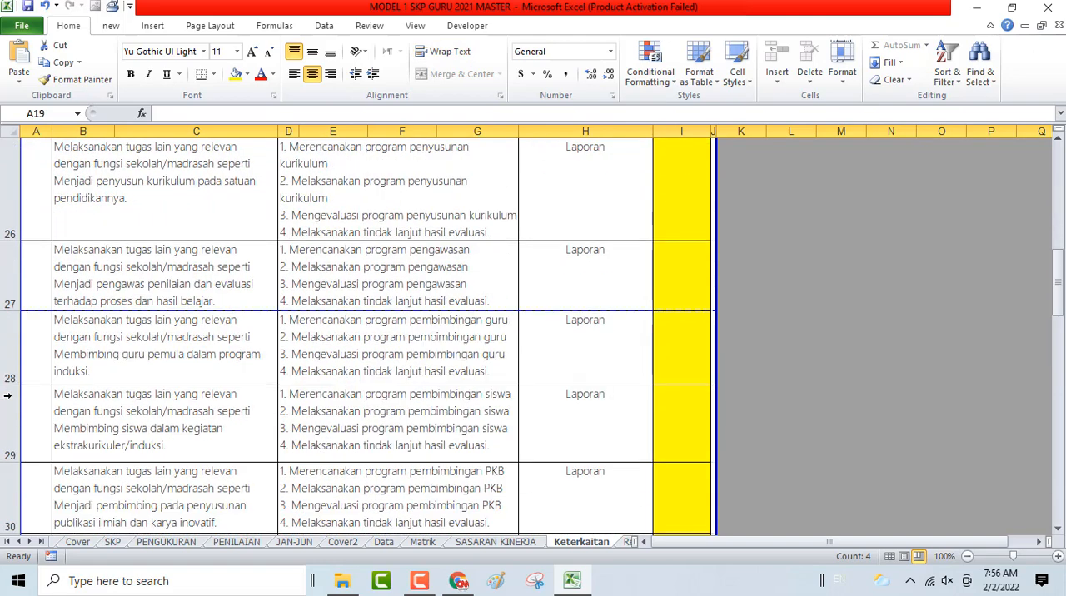
pyautogui.scroll(-5, 7, 397)
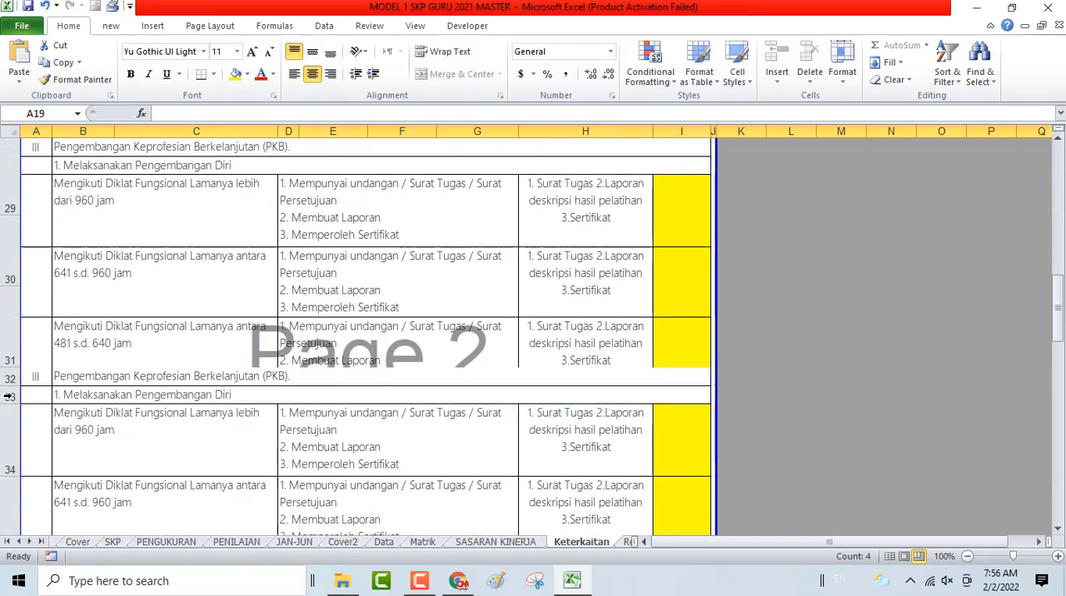
pyautogui.scroll(3, 6, 397)
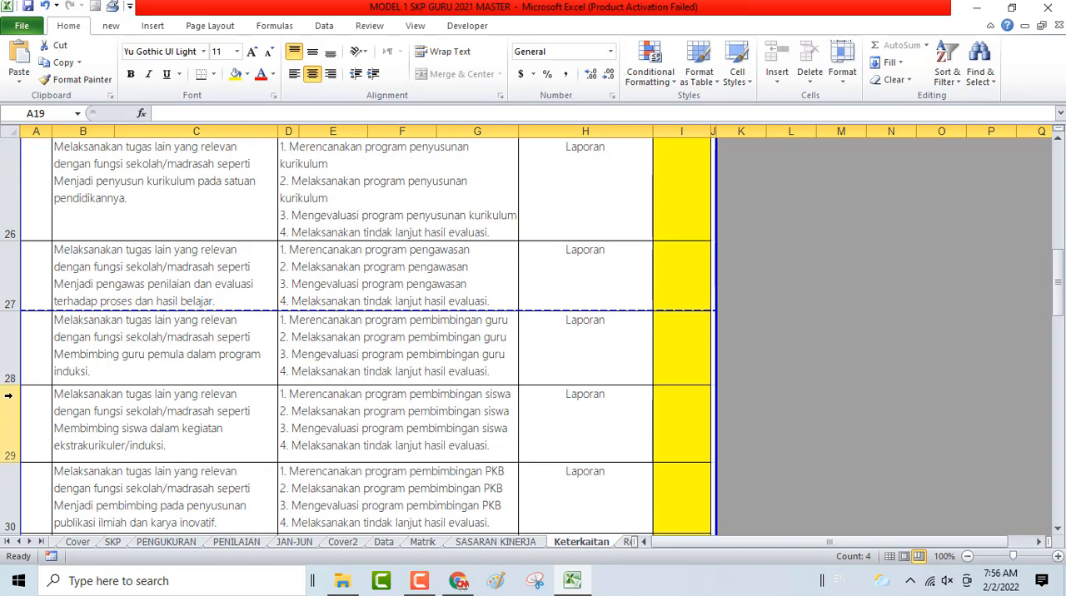
pyautogui.scroll(3, 75, 354)
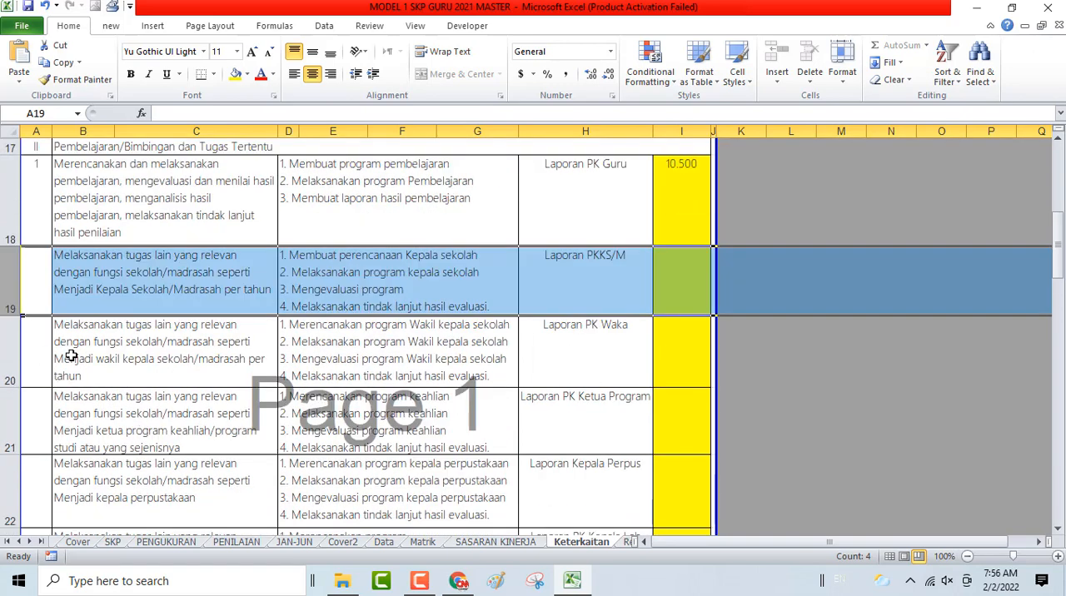
pyautogui.click(111, 296)
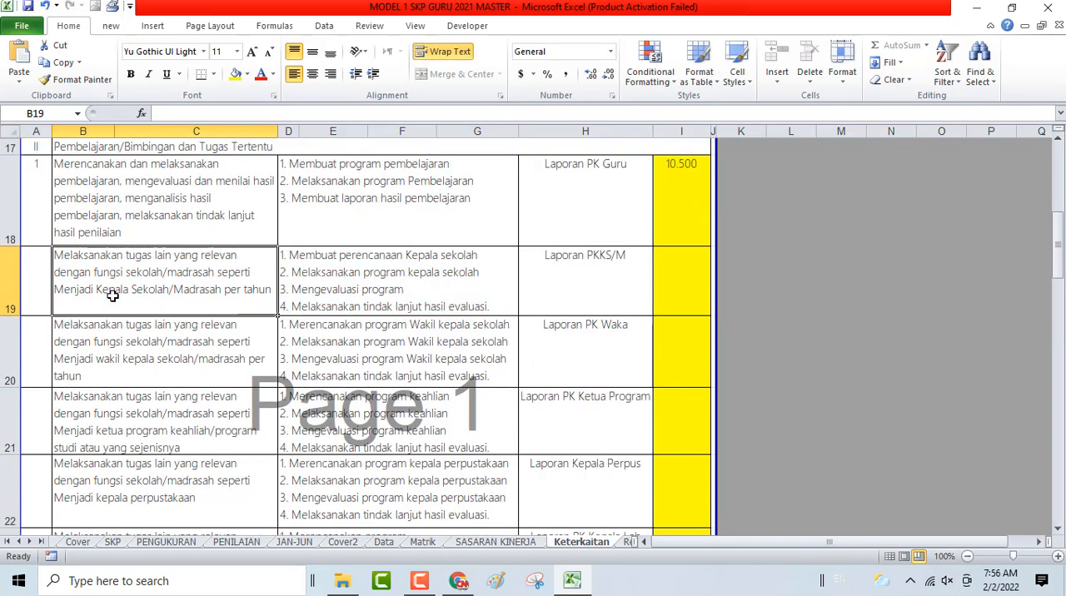
pyautogui.press('Down')
pyautogui.press('Down')
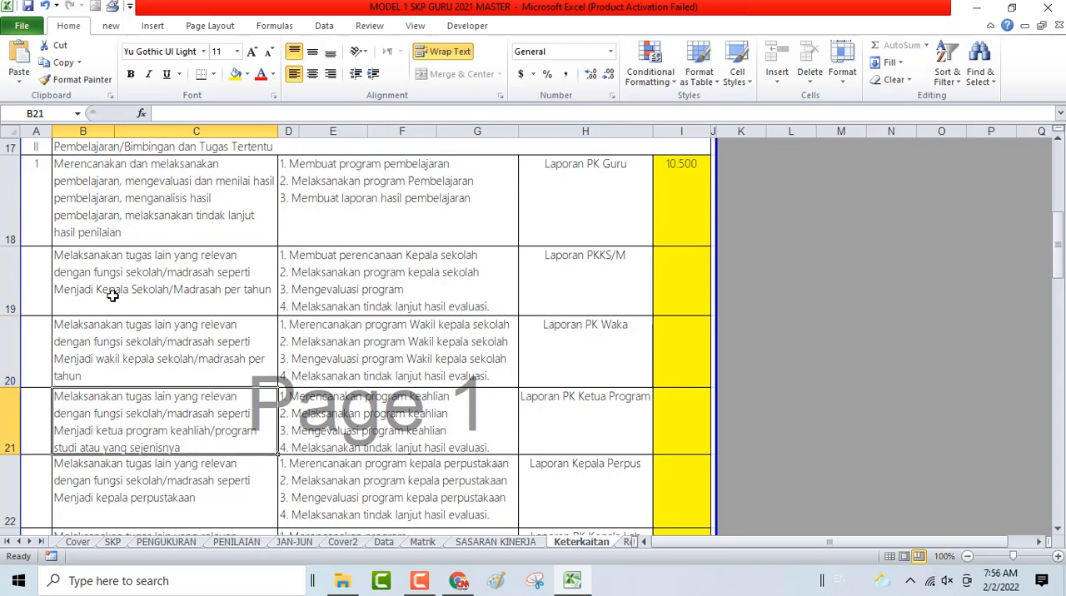
pyautogui.press('Down')
pyautogui.press('Down')
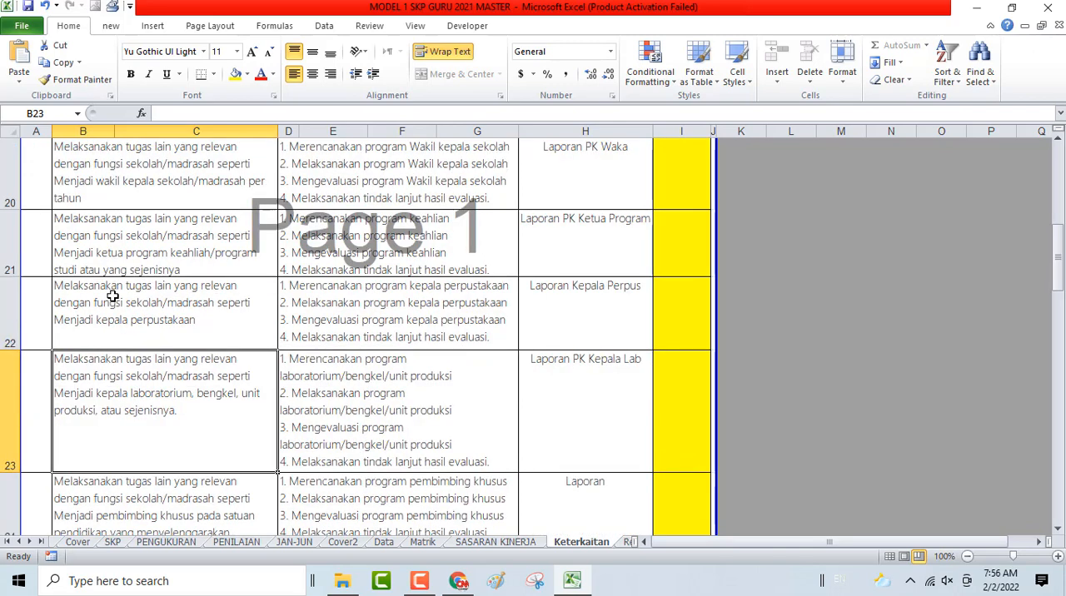
pyautogui.press('Down')
pyautogui.press('Down')
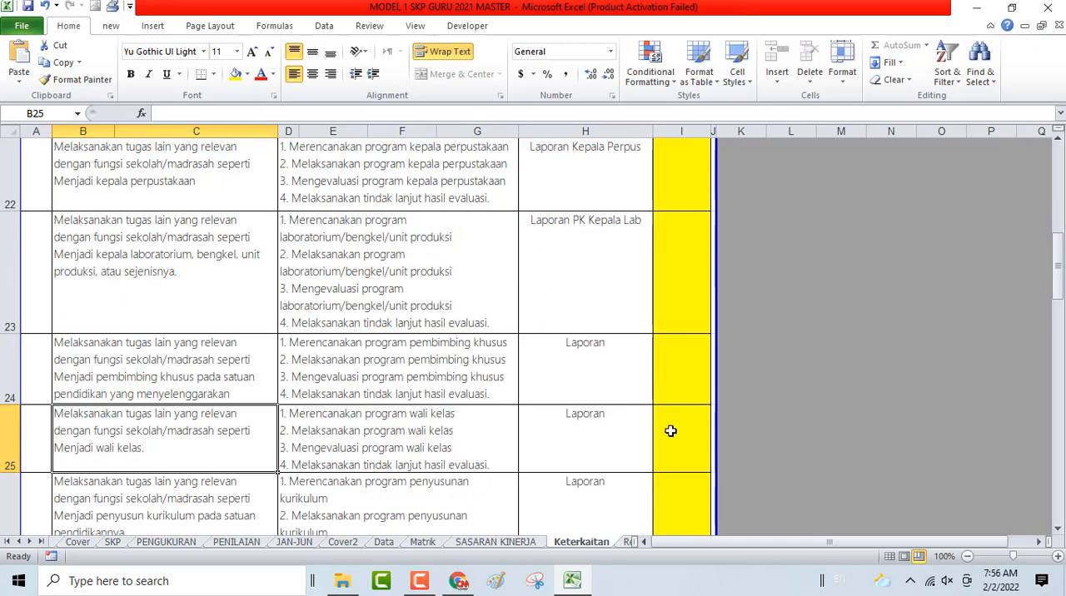
# - Number the wali kelas plan in row 25 as 2 in the NO column
pyautogui.click(36, 429)
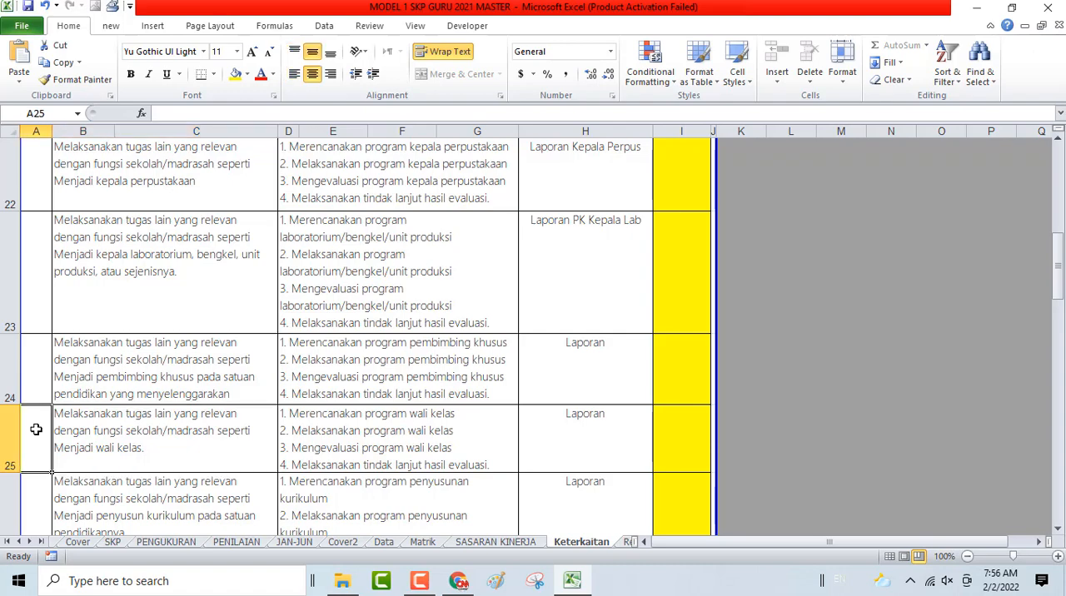
pyautogui.scroll(3, 174, 324)
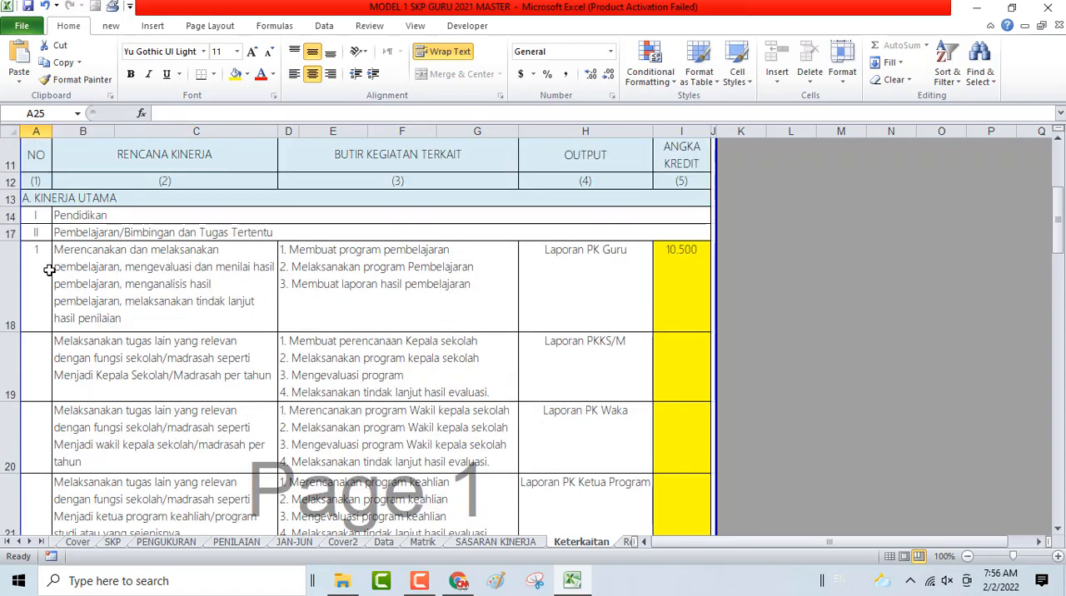
pyautogui.scroll(-5, 53, 273)
pyautogui.scroll(1, 53, 300)
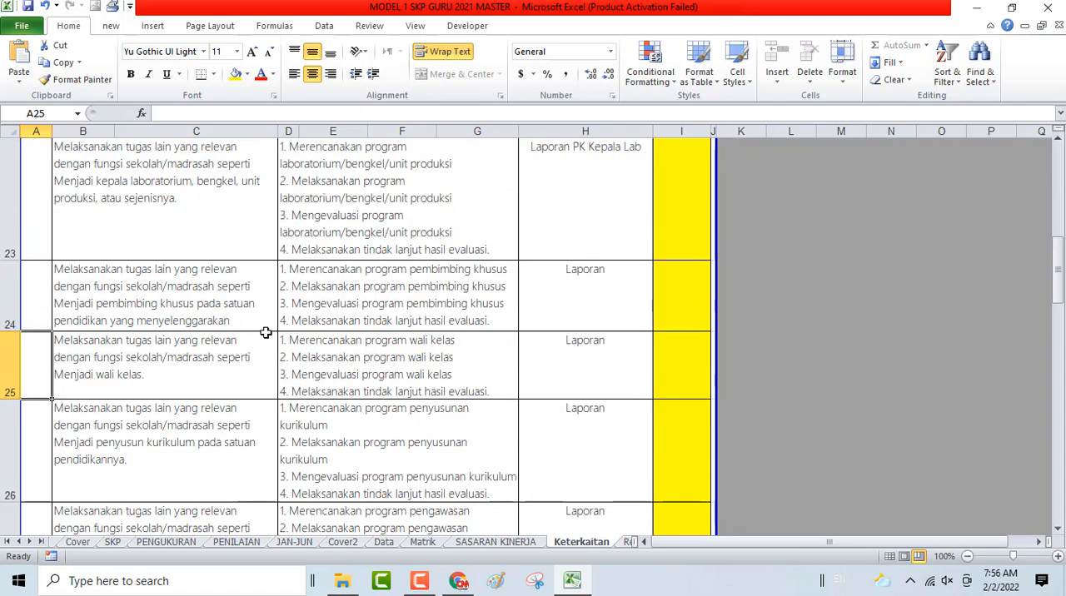
pyautogui.write('2')
pyautogui.press('Return')
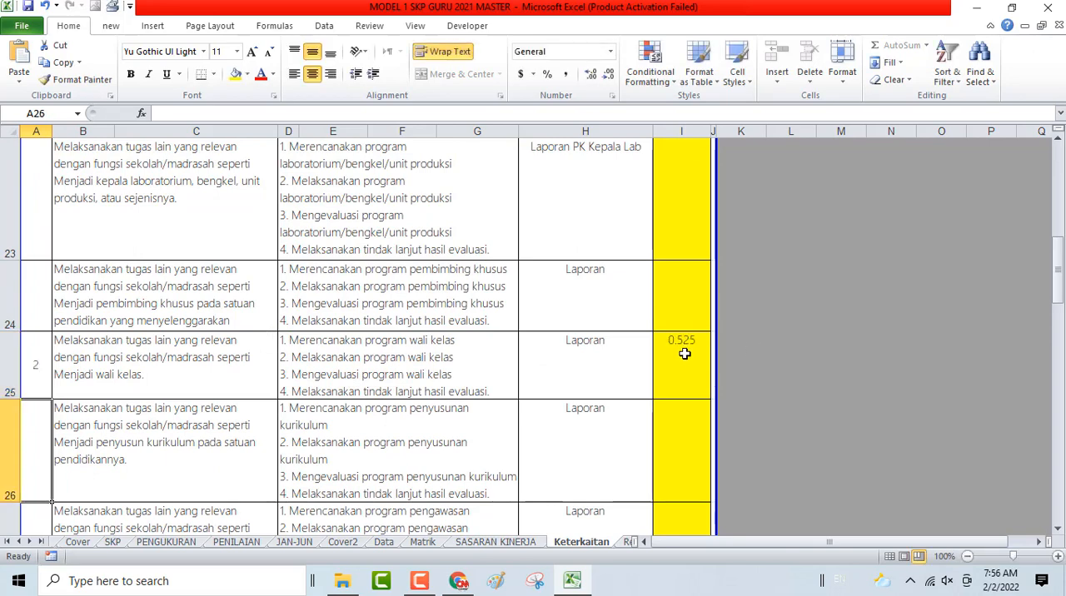
# - Hide rows 19 to 24, the unused additional-duty plans between the teaching plan and the wali kelas plan
pyautogui.click(6, 310)
pyautogui.scroll(2, 9, 308)
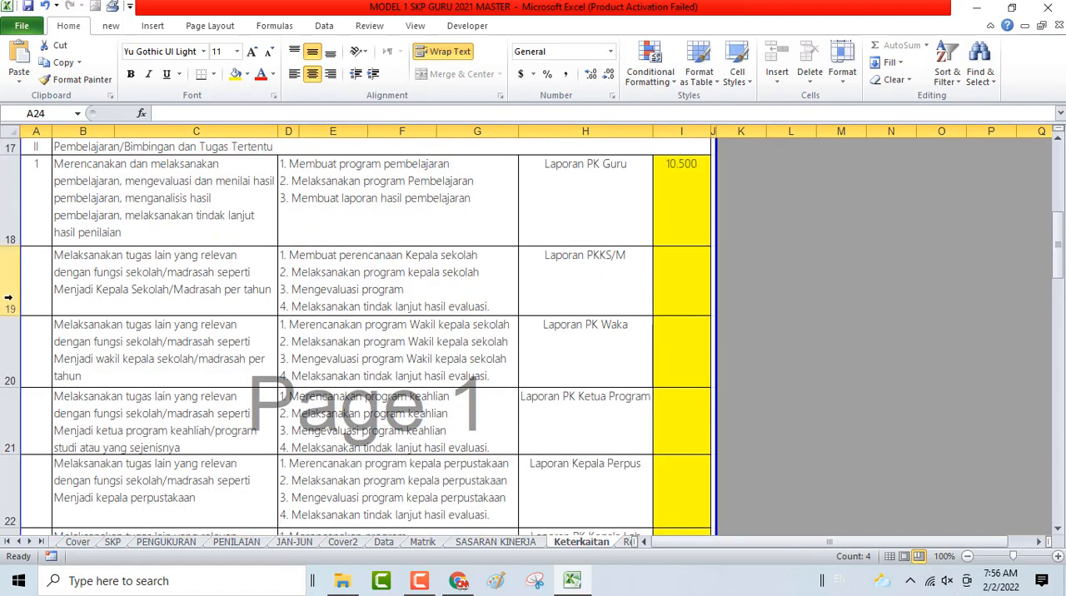
pyautogui.keyDown('shift'); pyautogui.click(8, 296); pyautogui.keyUp('shift')
pyautogui.rightClick(148, 294)
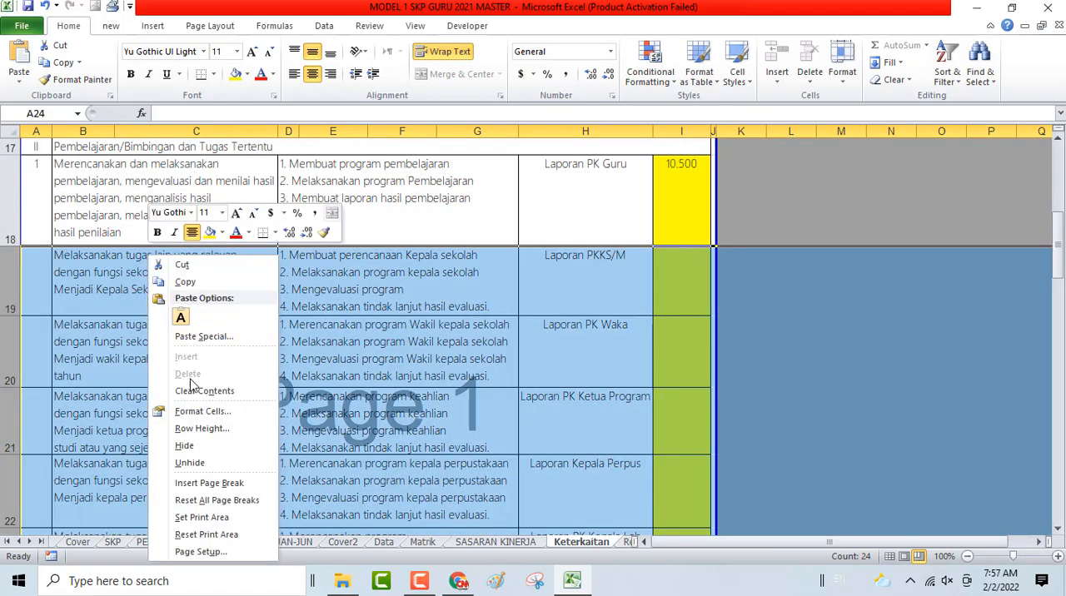
pyautogui.click(190, 445)
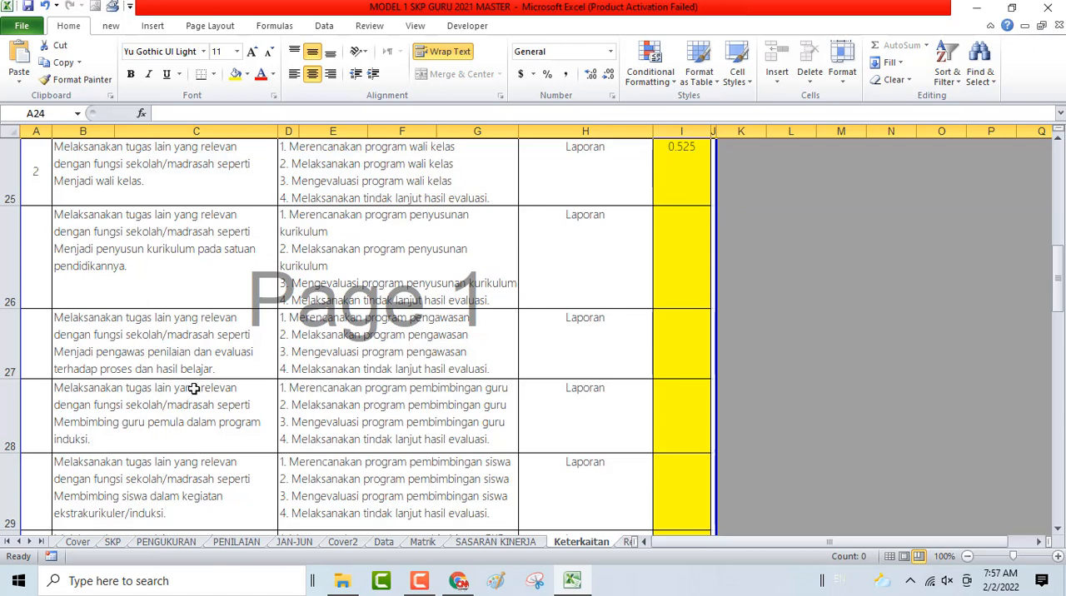
# - Hide rows 26 to 31, the unused additional-duty plans below the wali kelas plan
pyautogui.click(10, 284)
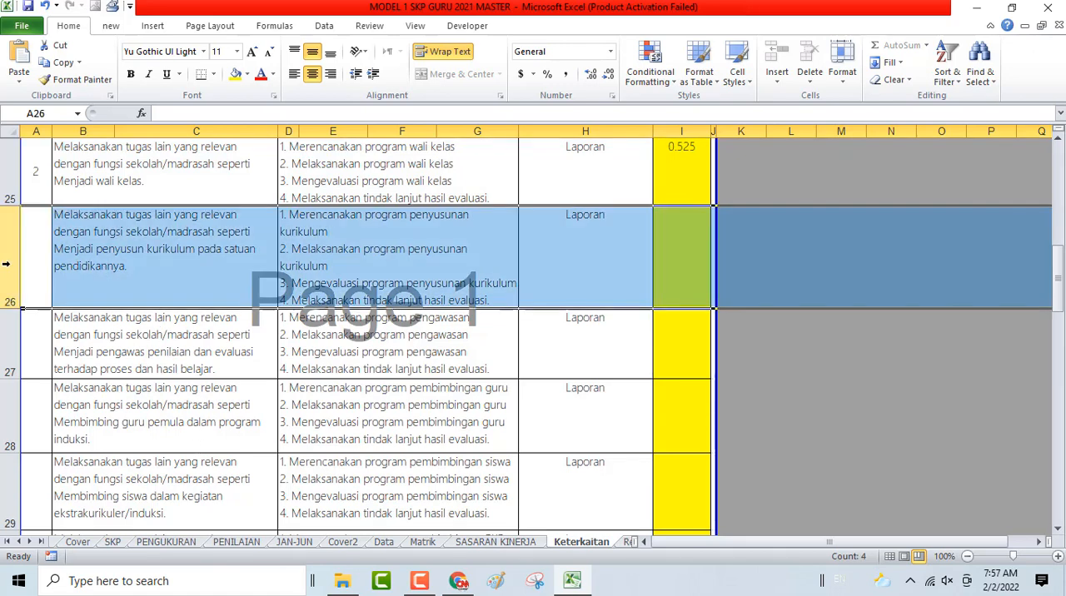
pyautogui.scroll(-1, 57, 333)
pyautogui.keyDown('shift'); pyautogui.click(3, 418); pyautogui.keyUp('shift')
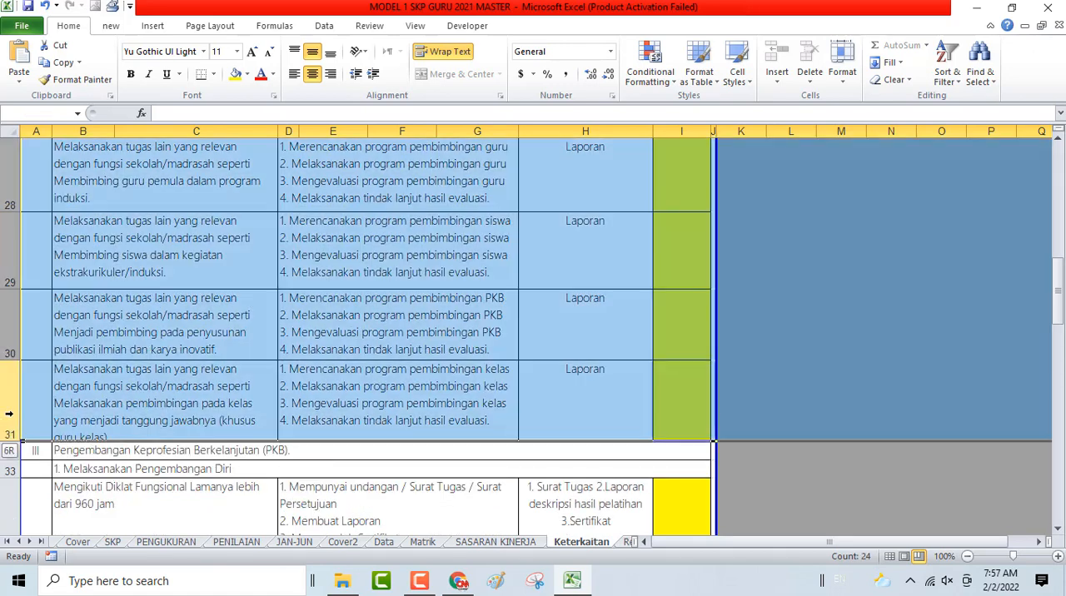
pyautogui.rightClick(46, 398)
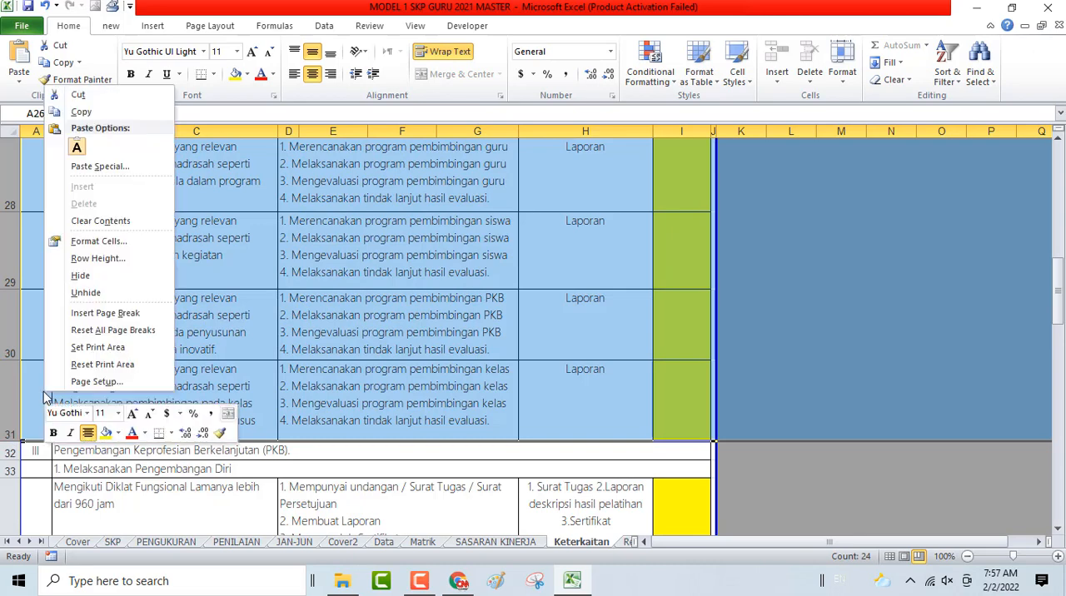
pyautogui.click(83, 275)
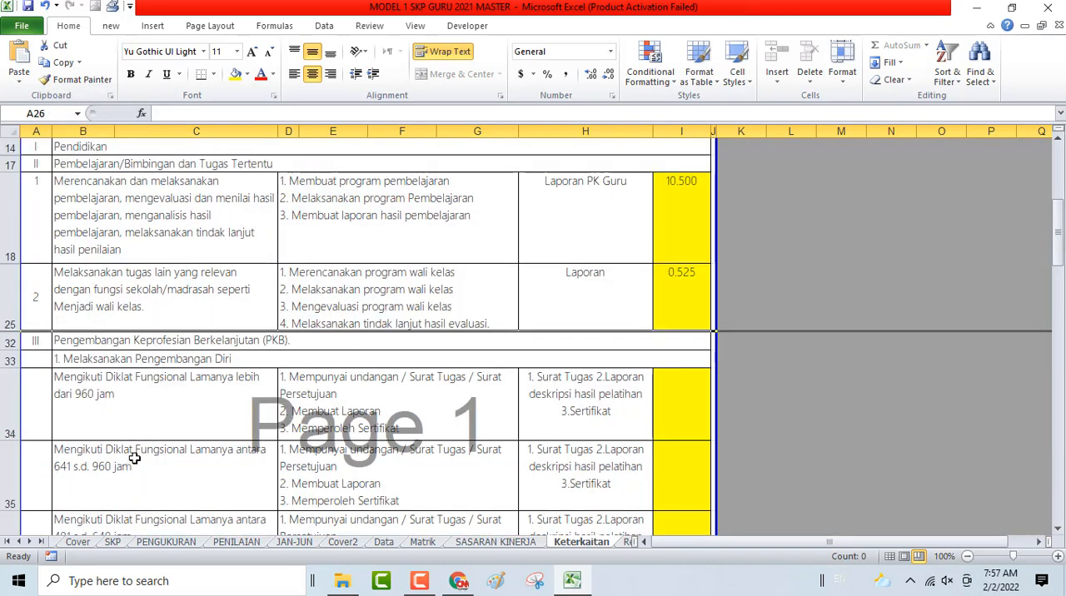
# - Hide rows 34 to 38, the unused Diklat Fungsional plans above the 30 s.d. 80 jam plan
pyautogui.scroll(-1, 107, 390)
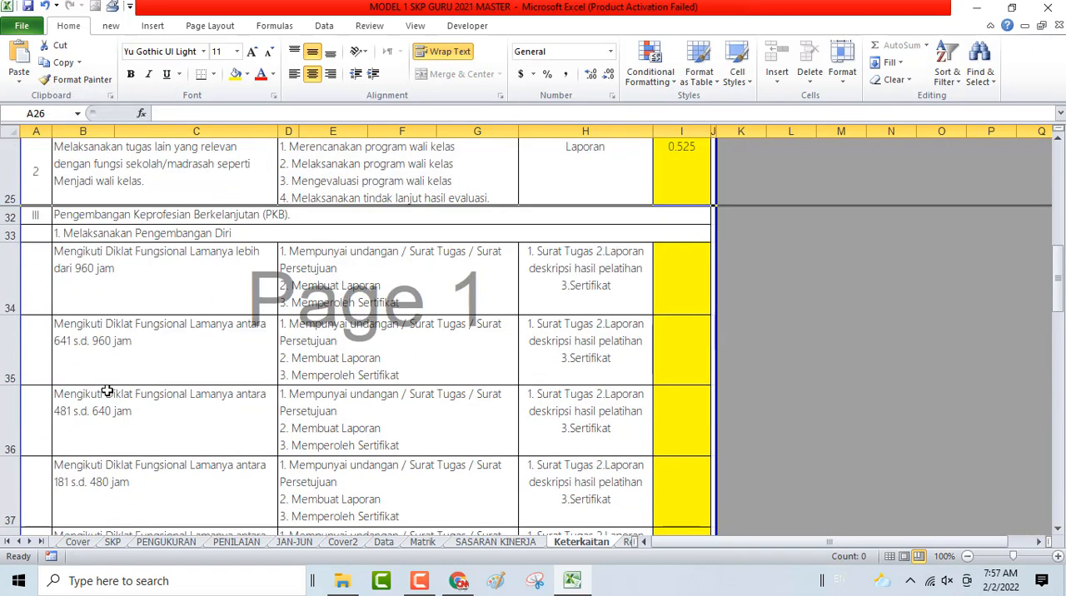
pyautogui.scroll(-2, 107, 391)
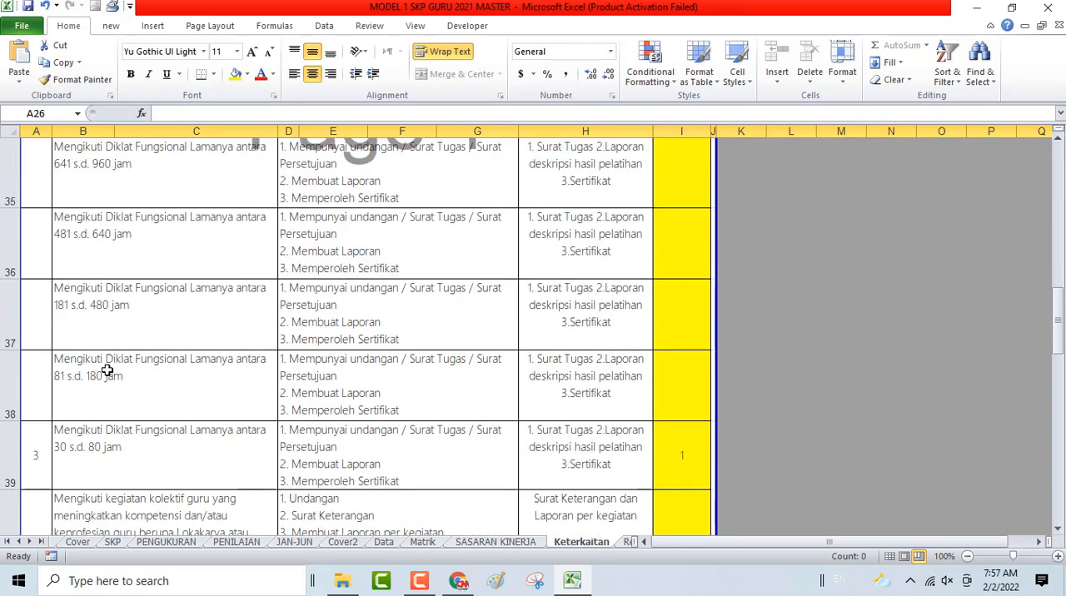
pyautogui.click(35, 454)
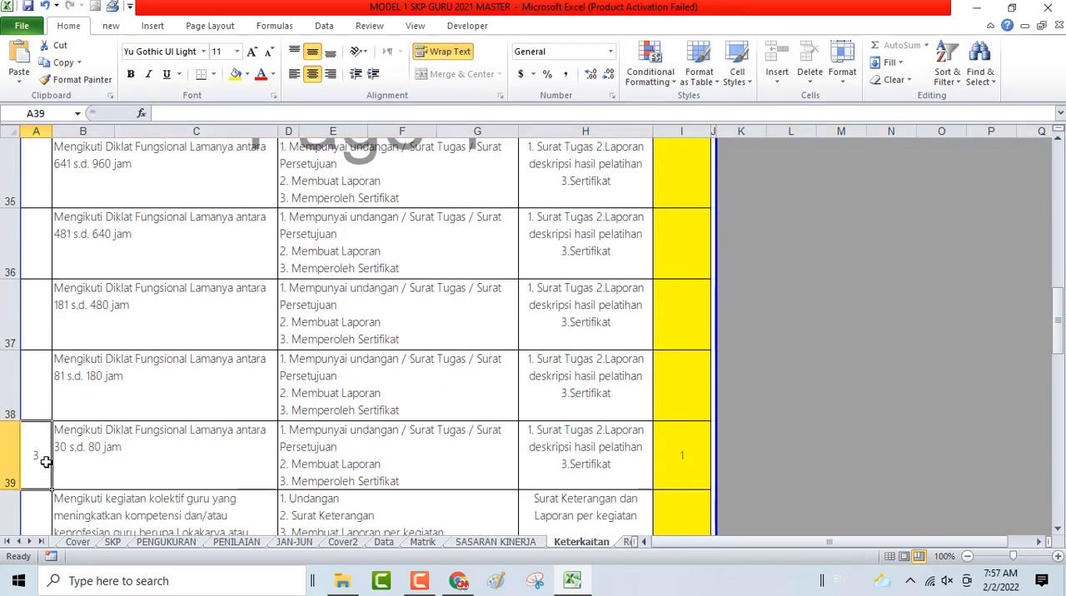
pyautogui.scroll(1, 33, 257)
pyautogui.click(10, 240)
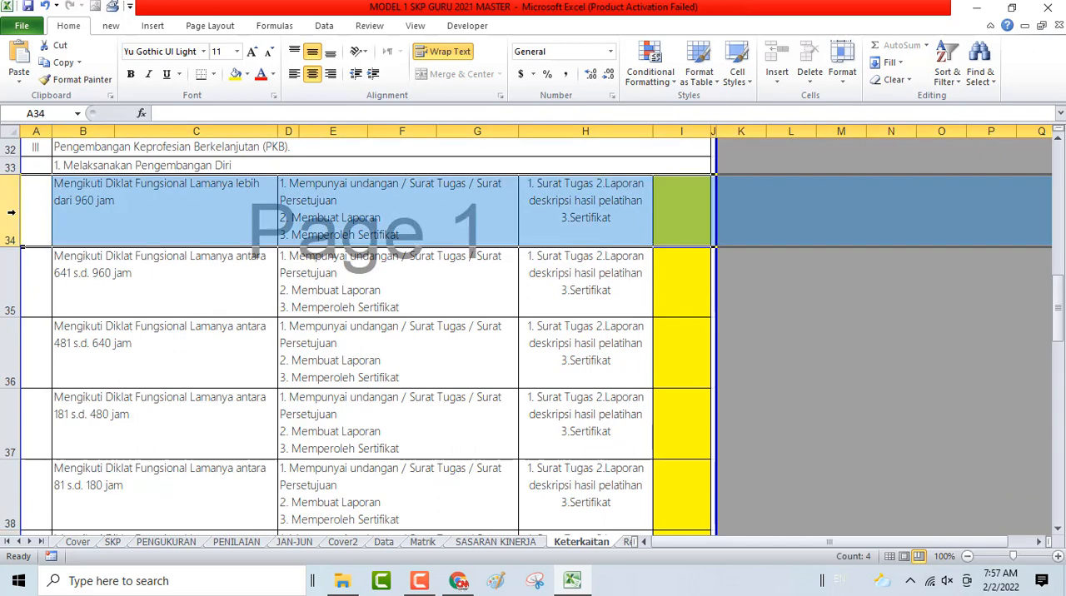
pyautogui.scroll(-1, 30, 471)
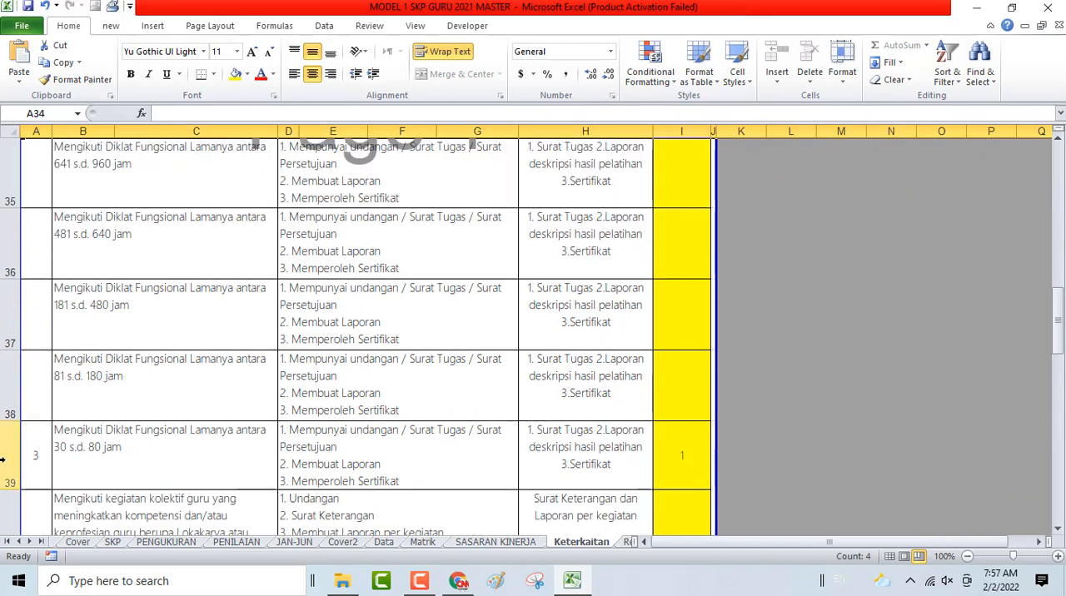
pyautogui.keyDown('shift'); pyautogui.click(5, 372); pyautogui.keyUp('shift')
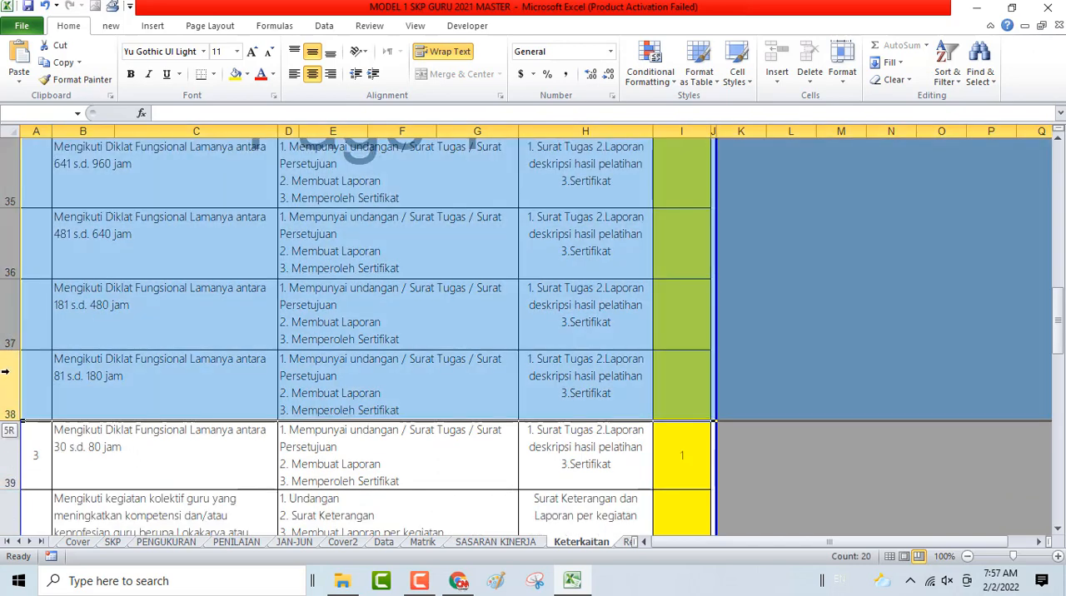
pyautogui.rightClick(7, 375)
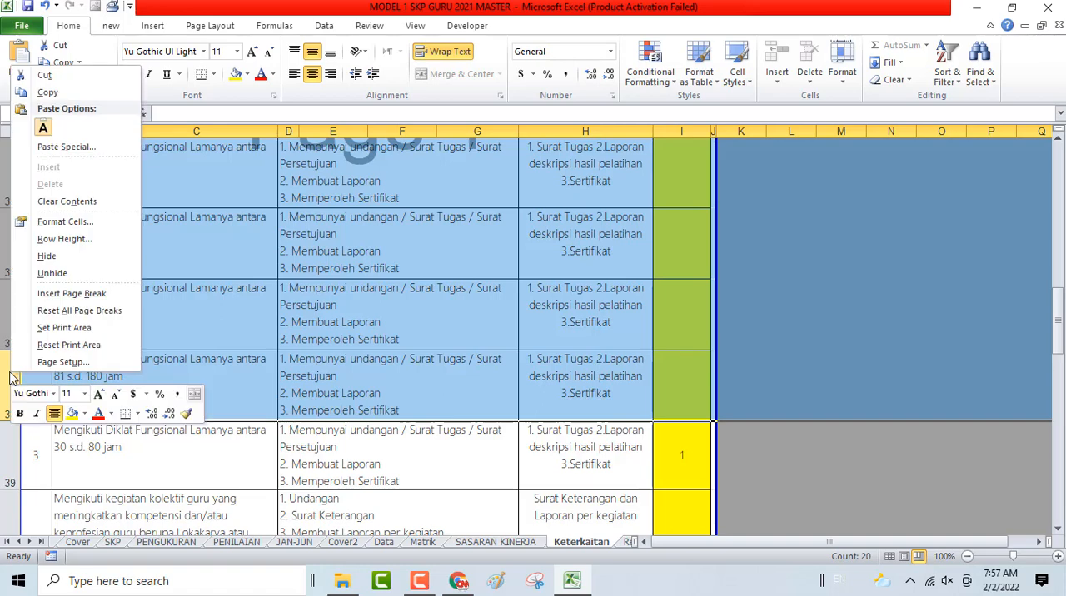
pyautogui.click(84, 257)
pyautogui.click(677, 369)
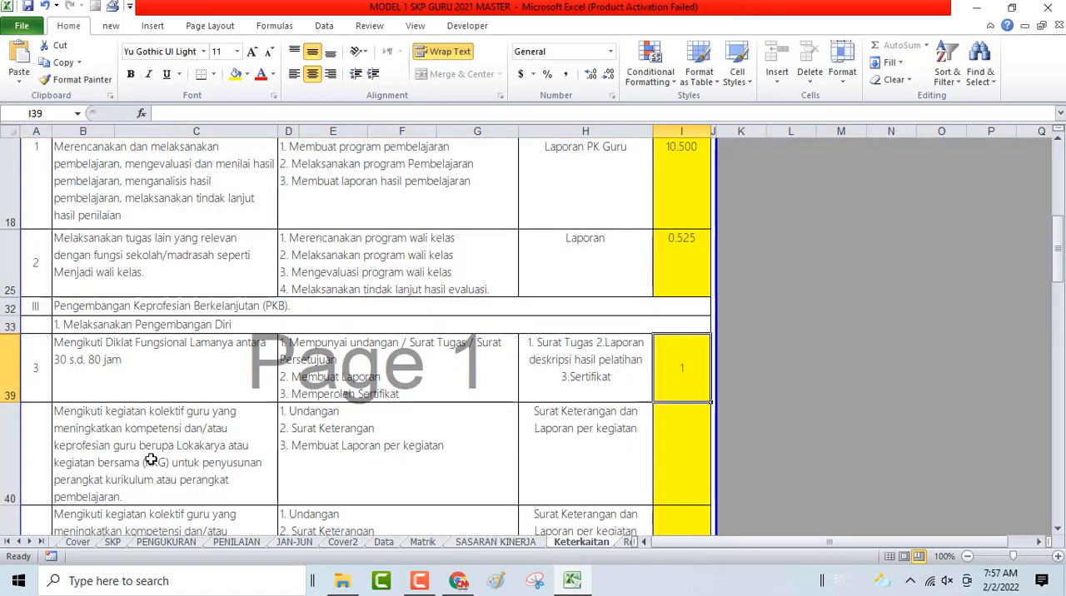
# - Hide rows 40 to 42, the unused kegiatan kolektif guru plans below the Diklat Fungsional plan
pyautogui.scroll(-1, 93, 457)
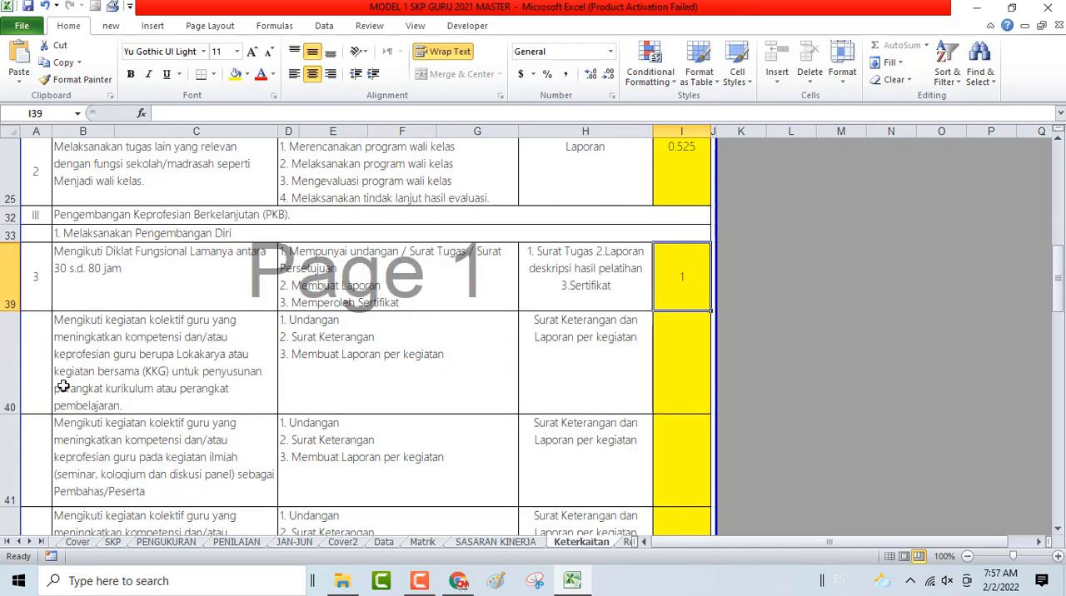
pyautogui.click(3, 351)
pyautogui.scroll(-1, 5, 363)
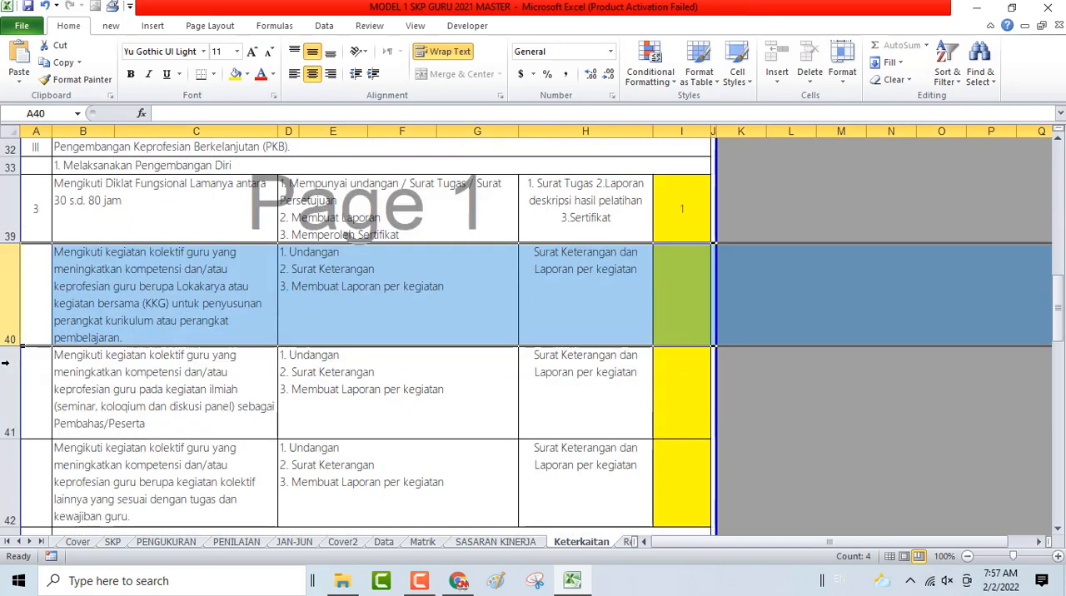
pyautogui.scroll(-3, 5, 363)
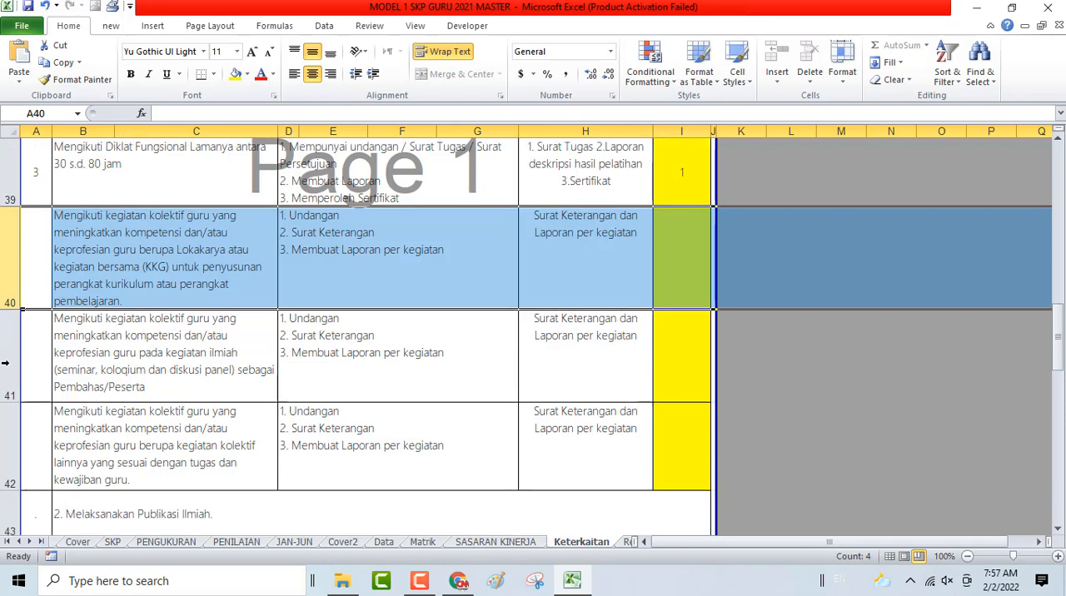
pyautogui.scroll(1, 5, 363)
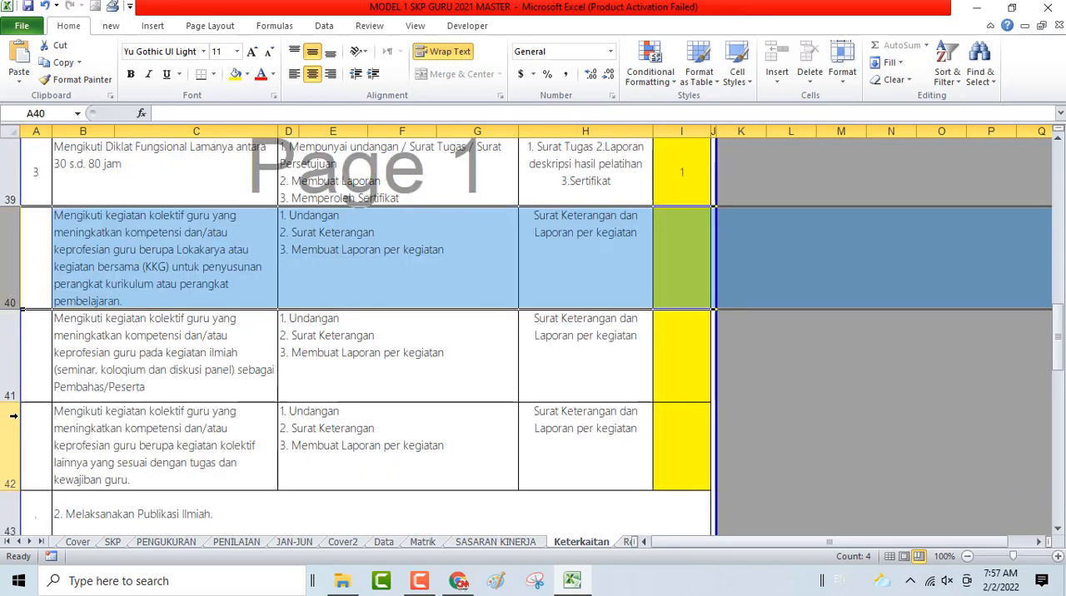
pyautogui.keyDown('shift'); pyautogui.click(10, 457); pyautogui.keyUp('shift')
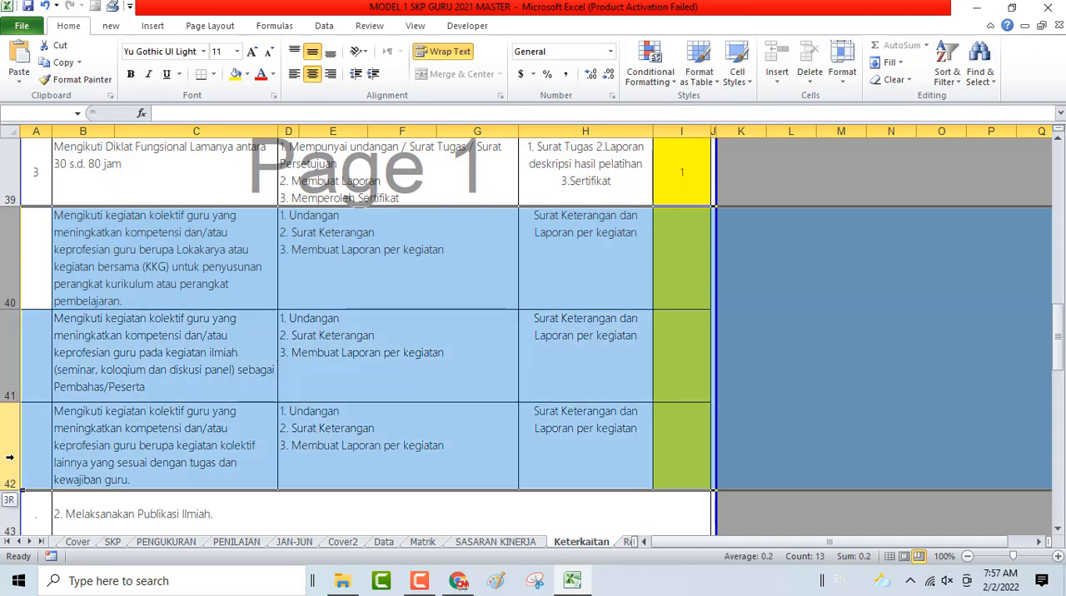
pyautogui.rightClick(175, 375)
pyautogui.click(220, 259)
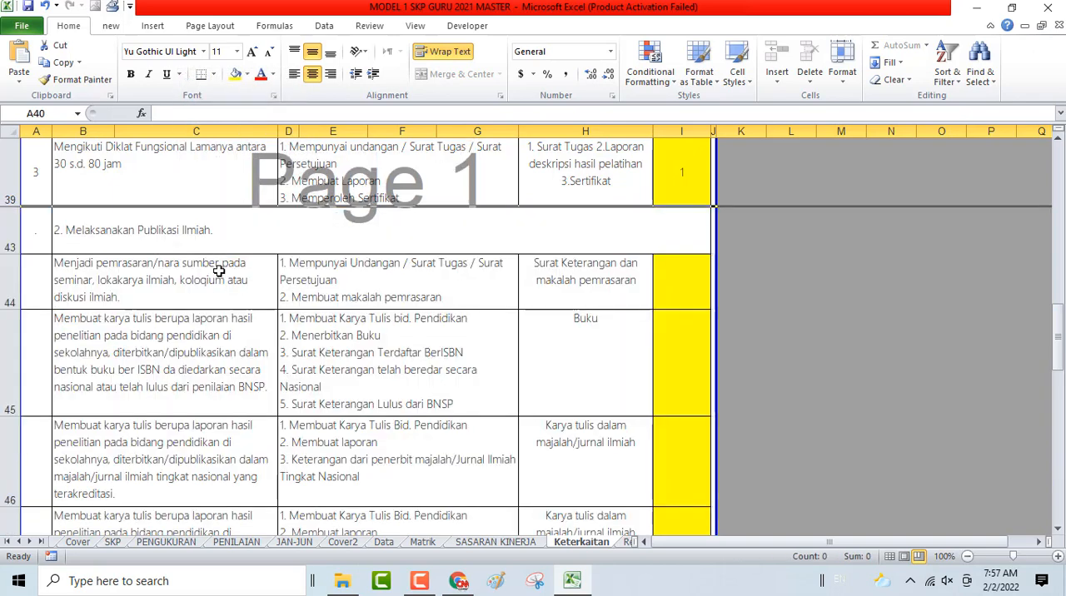
# - Hide rows 44 to 48, the unused Publikasi Ilmiah plans above the karya tulis plan numbered 4
pyautogui.scroll(-1, 242, 356)
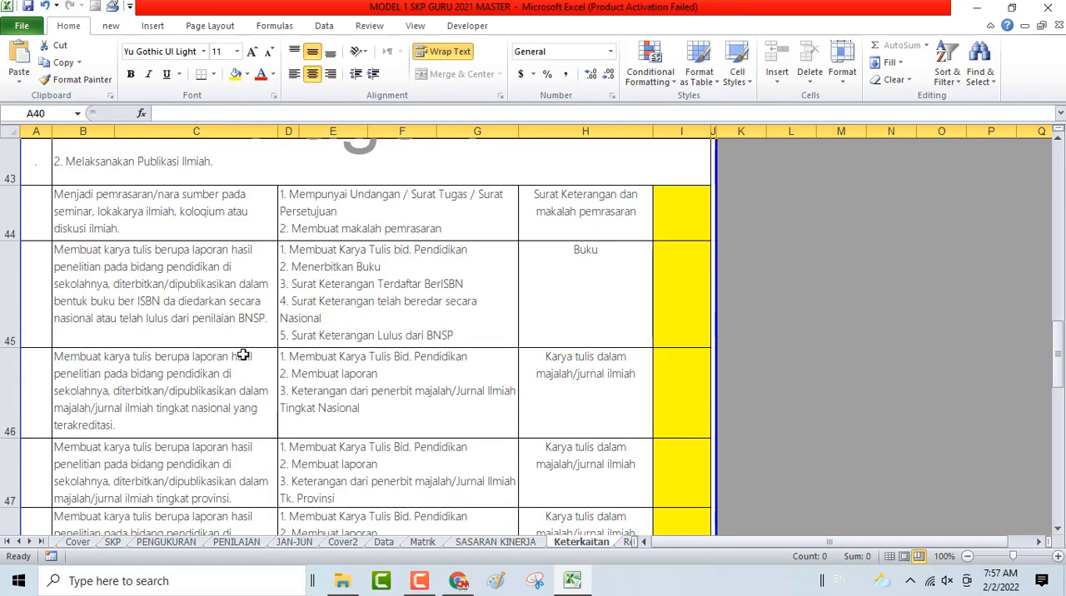
pyautogui.scroll(-1, 243, 356)
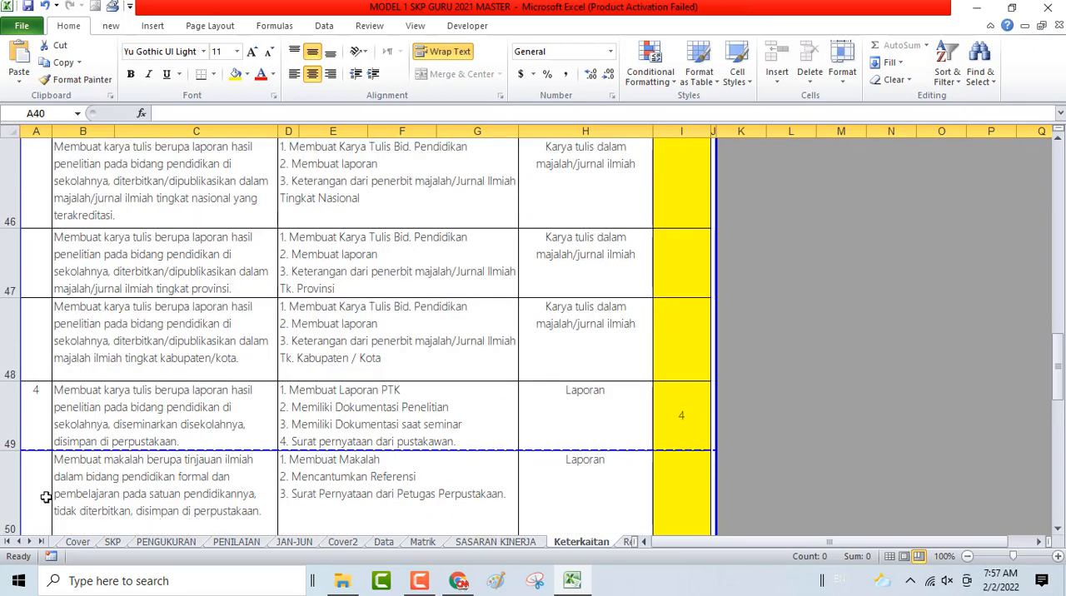
pyautogui.click(43, 497)
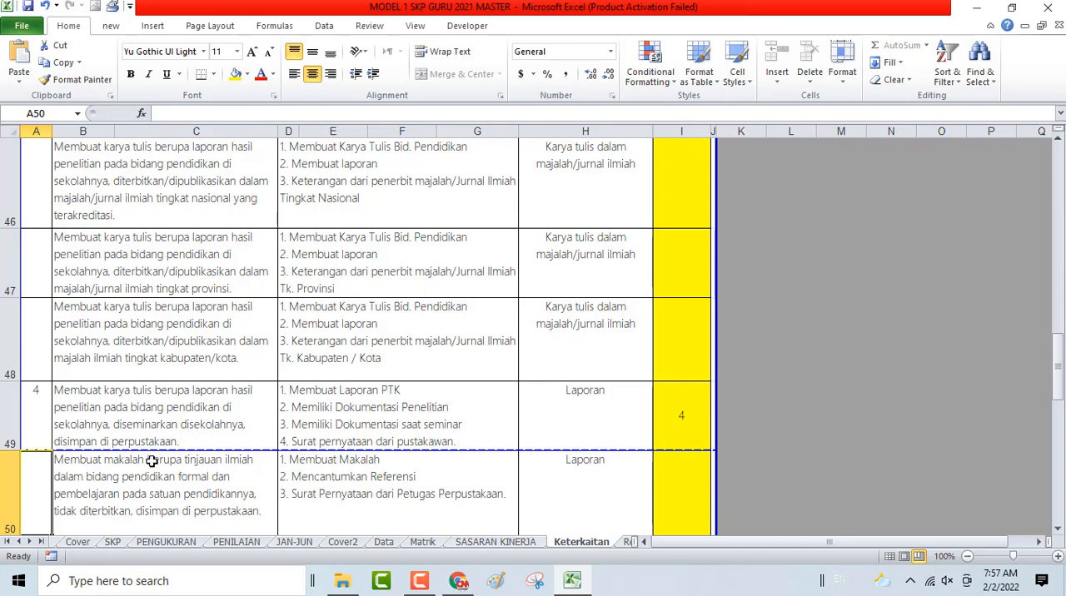
pyautogui.scroll(-1, 152, 461)
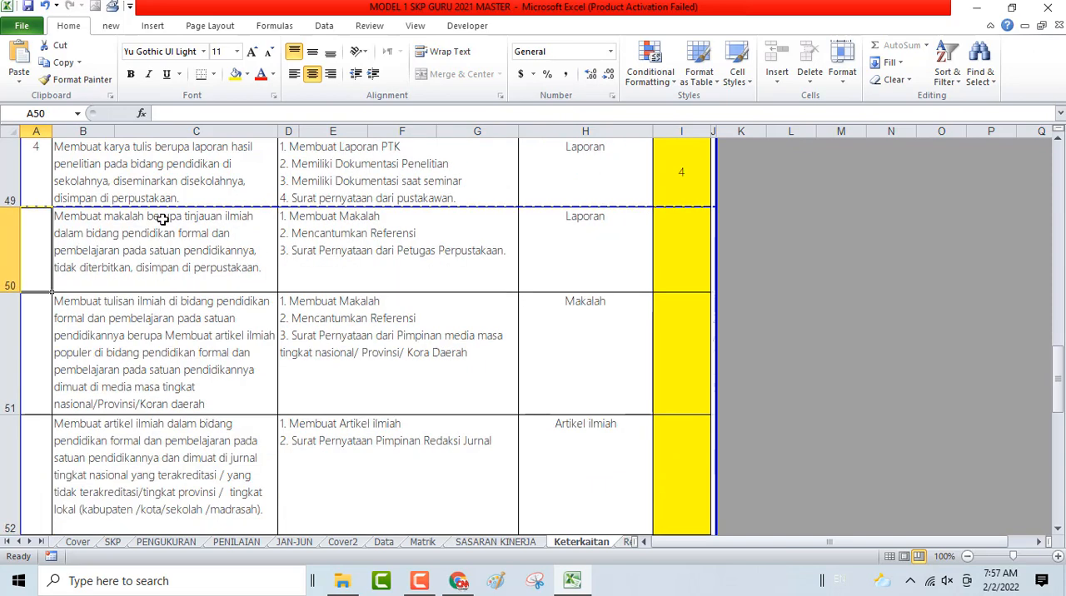
pyautogui.click(43, 177)
pyautogui.scroll(1, 88, 221)
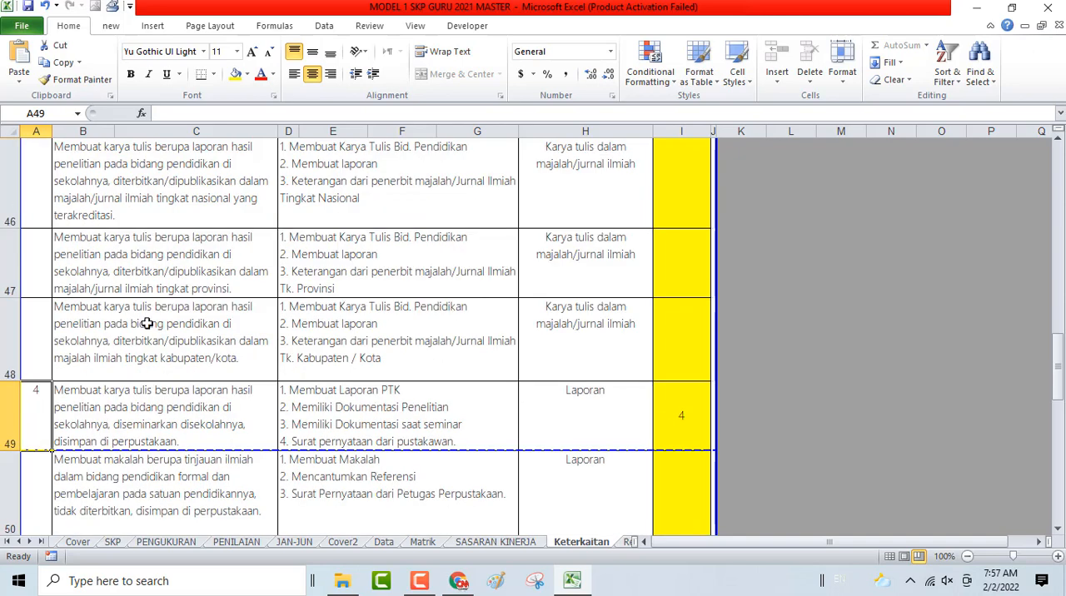
pyautogui.click(17, 372)
pyautogui.scroll(1, 25, 272)
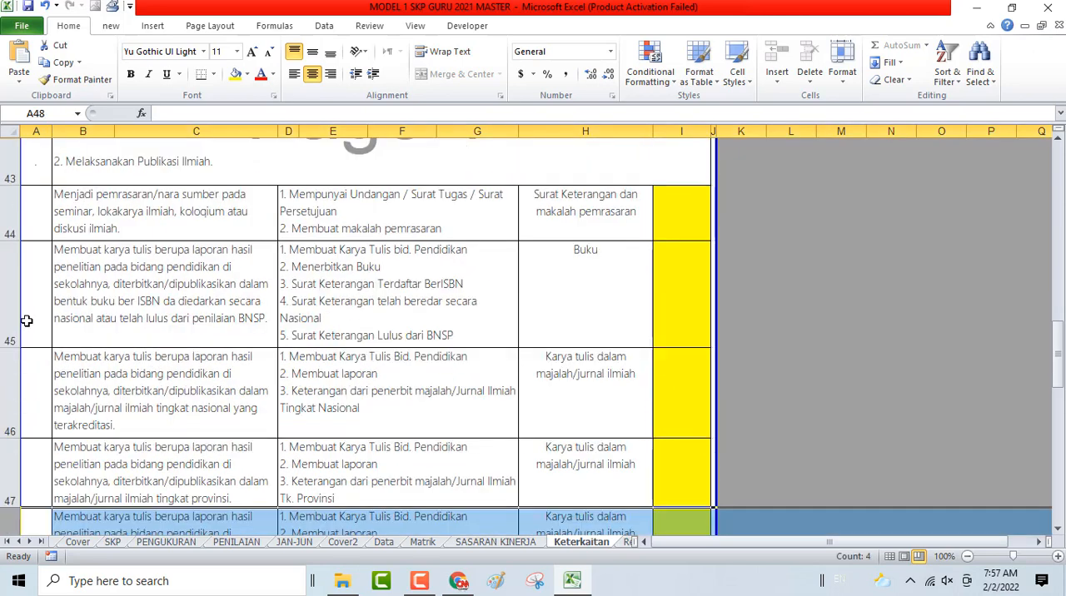
pyautogui.keyDown('shift'); pyautogui.click(12, 218); pyautogui.keyUp('shift')
pyautogui.rightClick(34, 222)
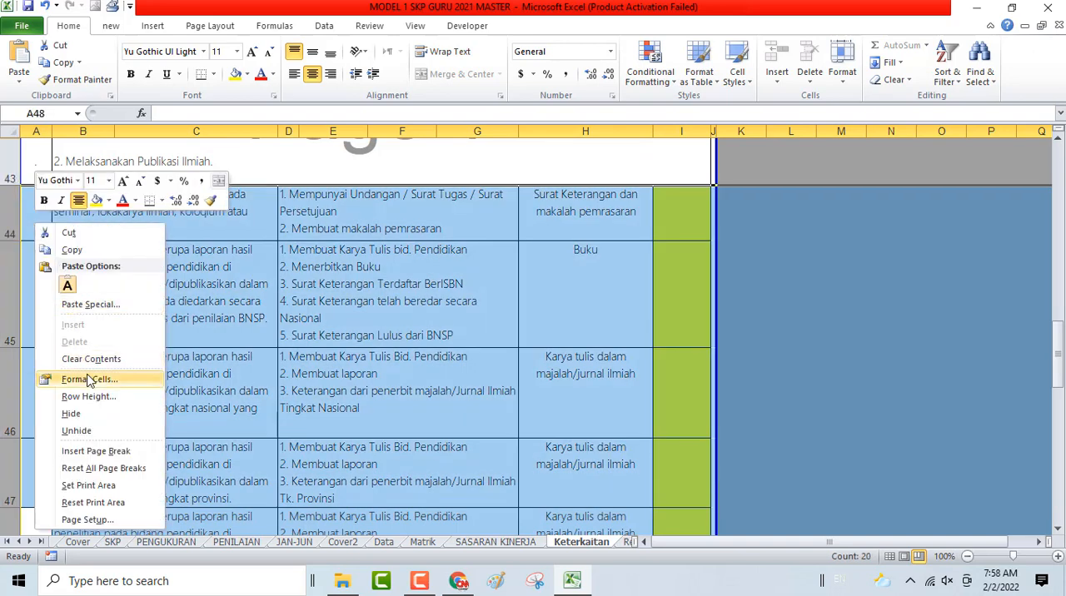
pyautogui.click(97, 413)
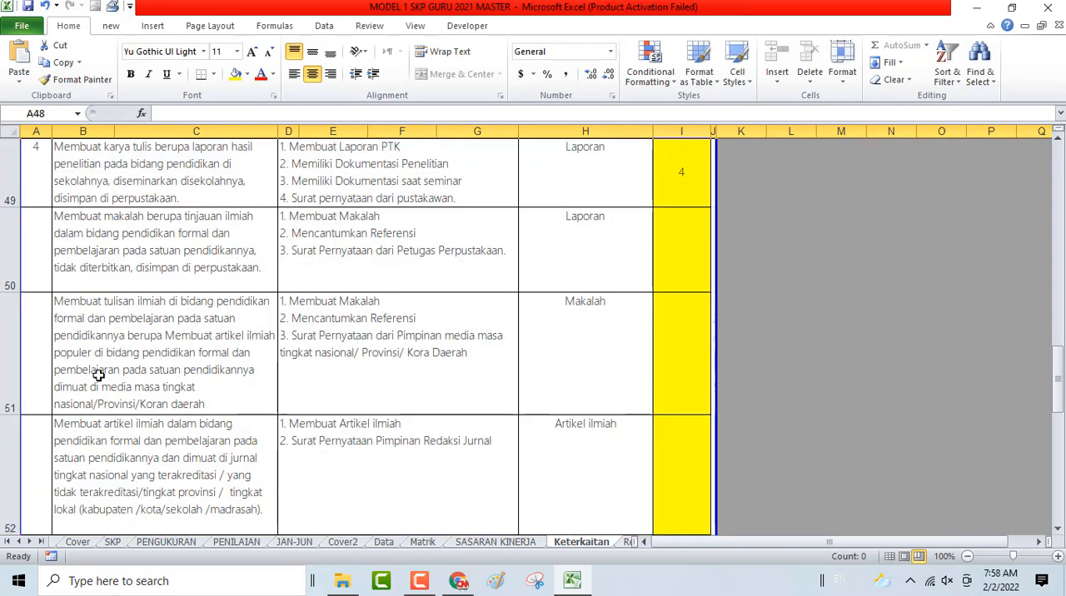
# - Hide rows 50 to 56, the unused publication plans between the karya tulis plan and the buku pedoman guru plan
pyautogui.click(5, 251)
pyautogui.scroll(-1, 26, 273)
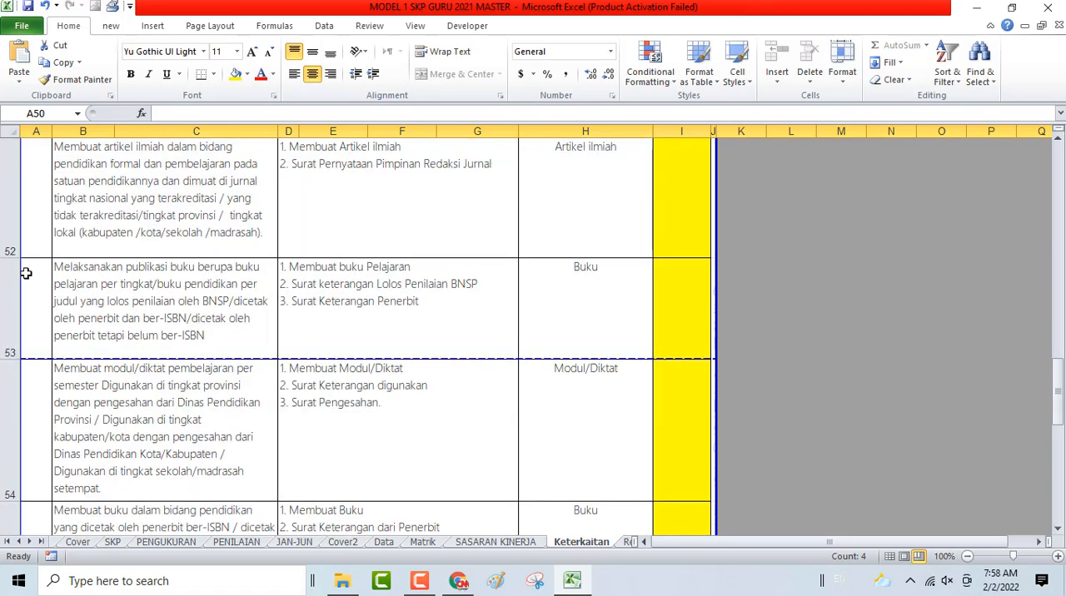
pyautogui.scroll(-1, 26, 273)
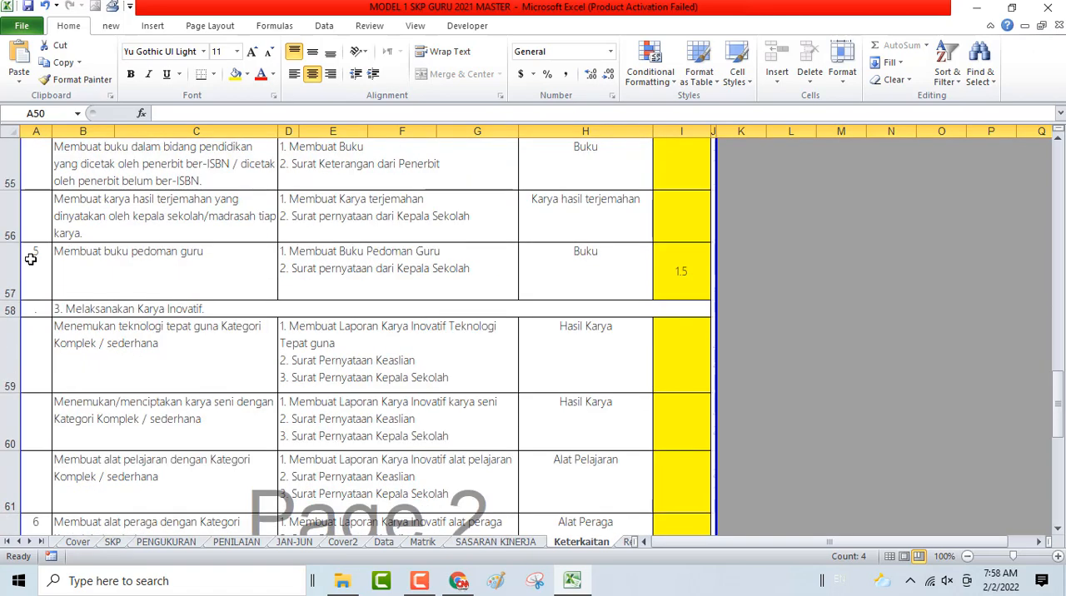
pyautogui.click(40, 255)
pyautogui.scroll(1, 41, 256)
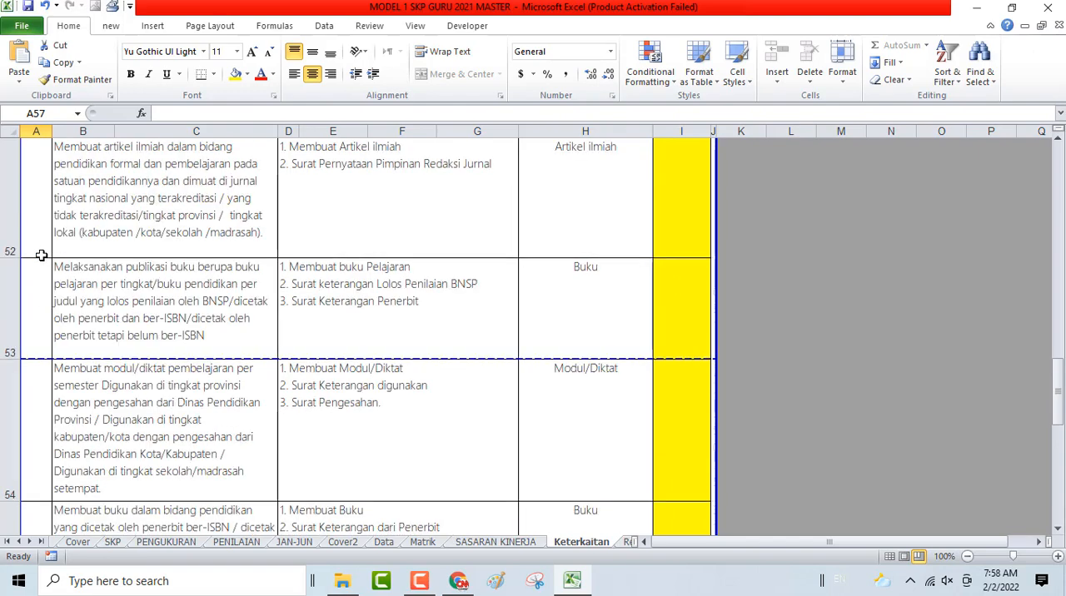
pyautogui.scroll(-1, 9, 467)
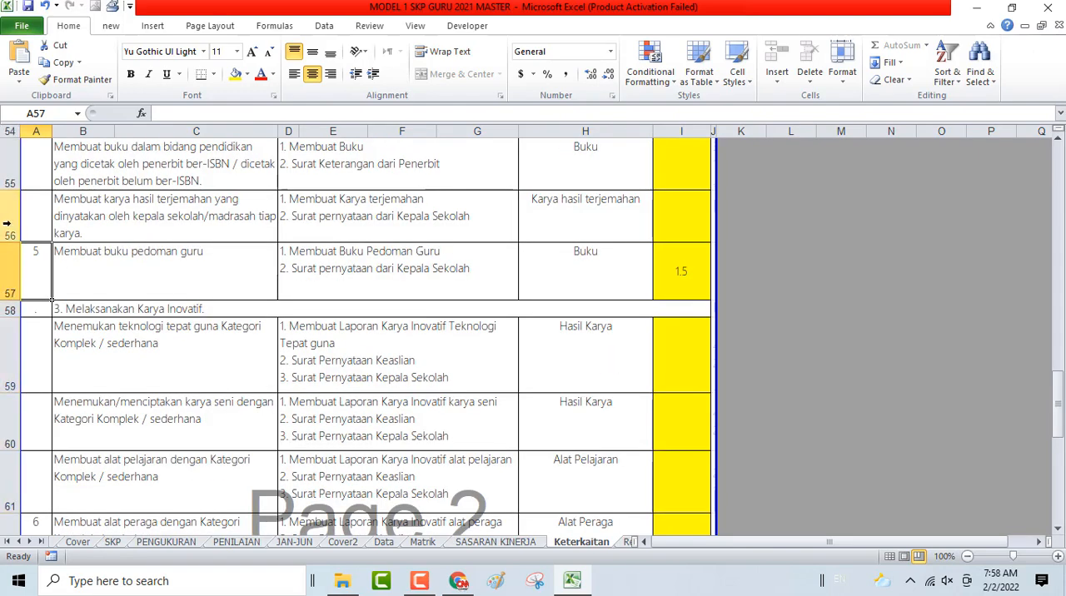
pyautogui.click(6, 223)
pyautogui.scroll(2, 7, 223)
pyautogui.keyDown('shift'); pyautogui.click(7, 223); pyautogui.keyUp('shift')
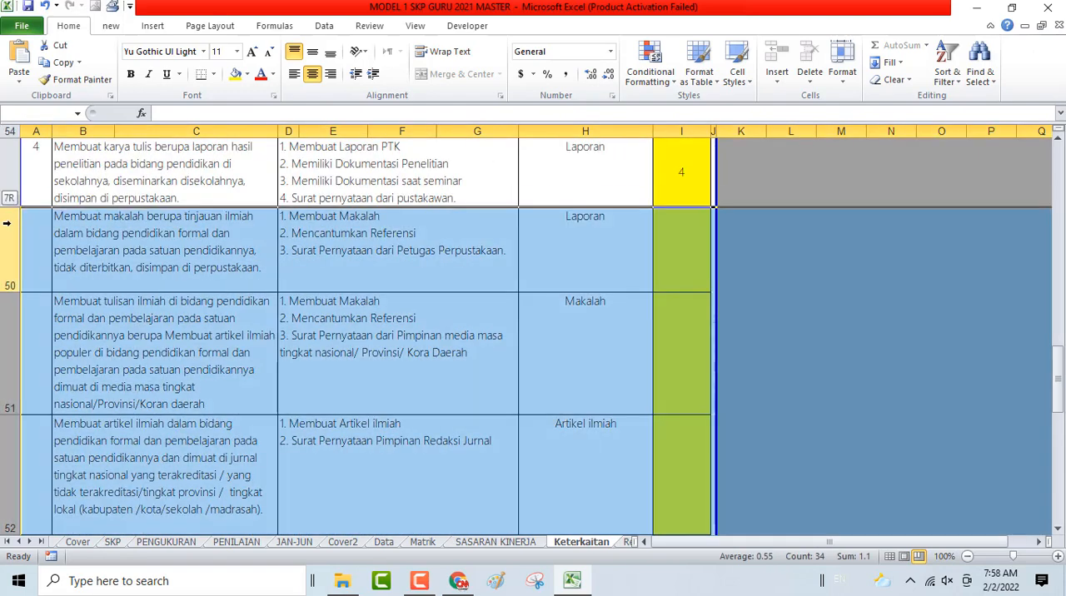
pyautogui.rightClick(108, 272)
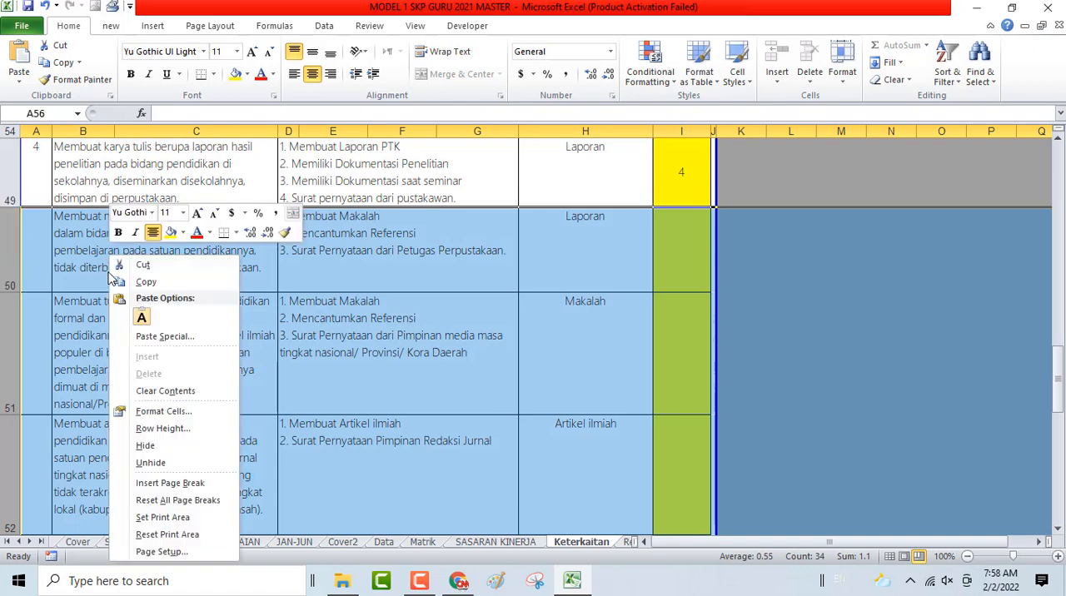
pyautogui.click(144, 446)
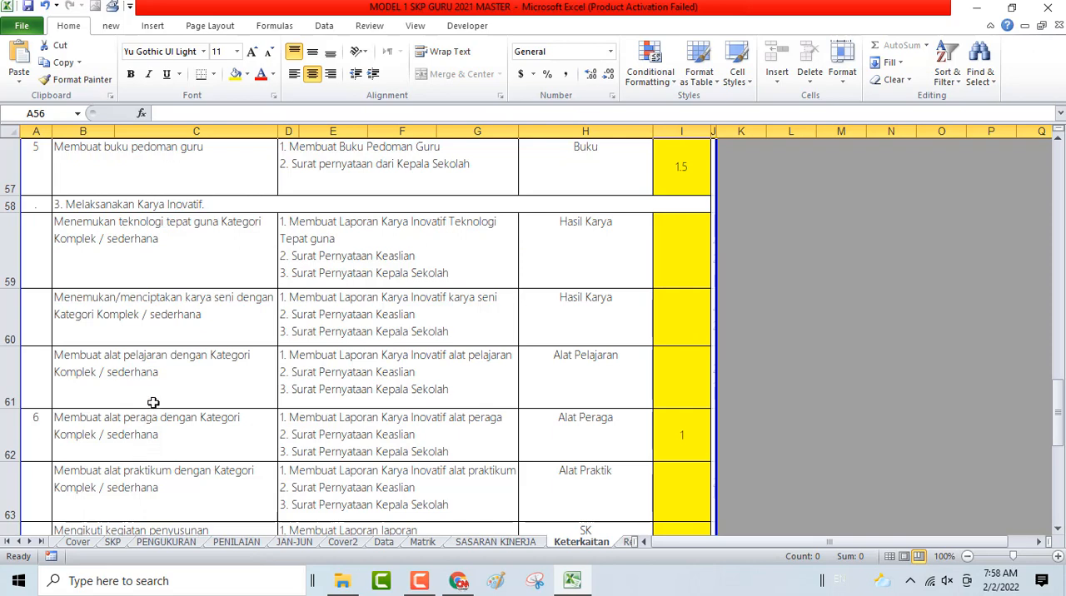
# - Clear the number of the alat peraga plan in row 62 and number the alat pelajaran plan in row 61 as 6
pyautogui.click(116, 431)
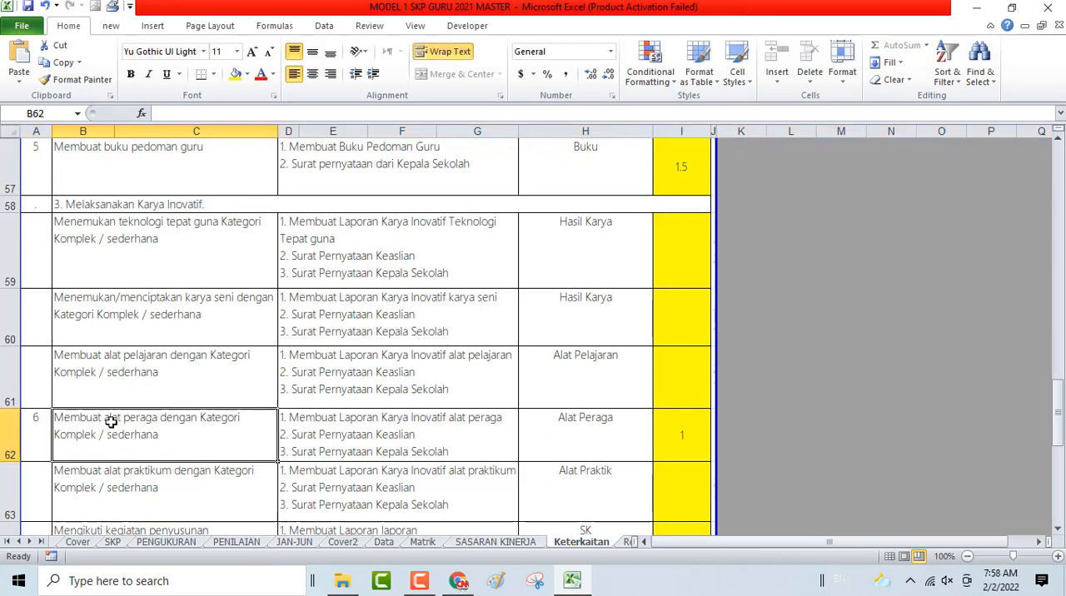
pyautogui.click(120, 378)
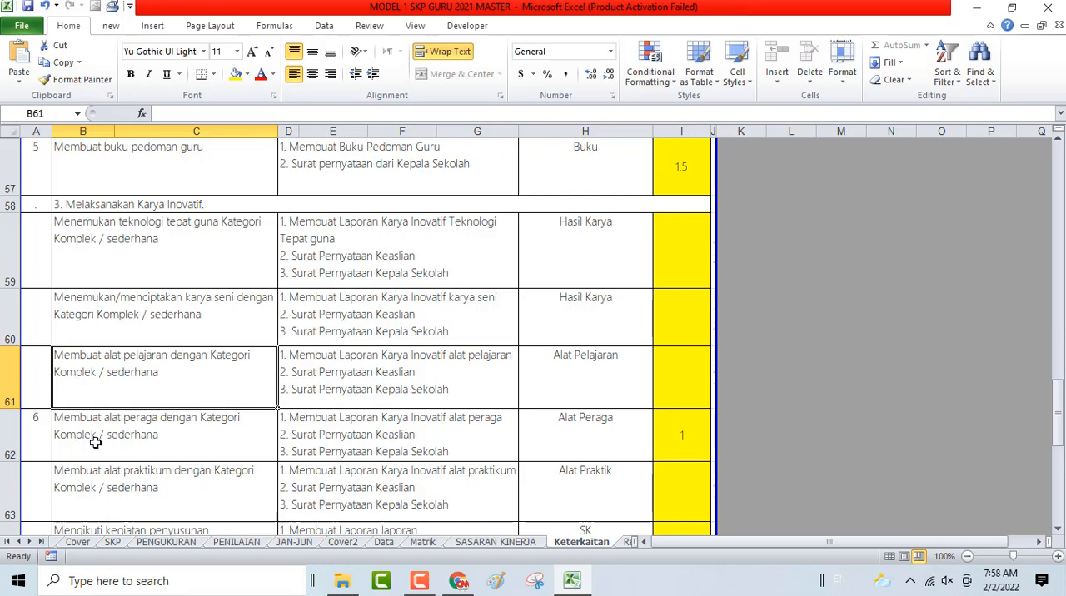
pyautogui.click(42, 432)
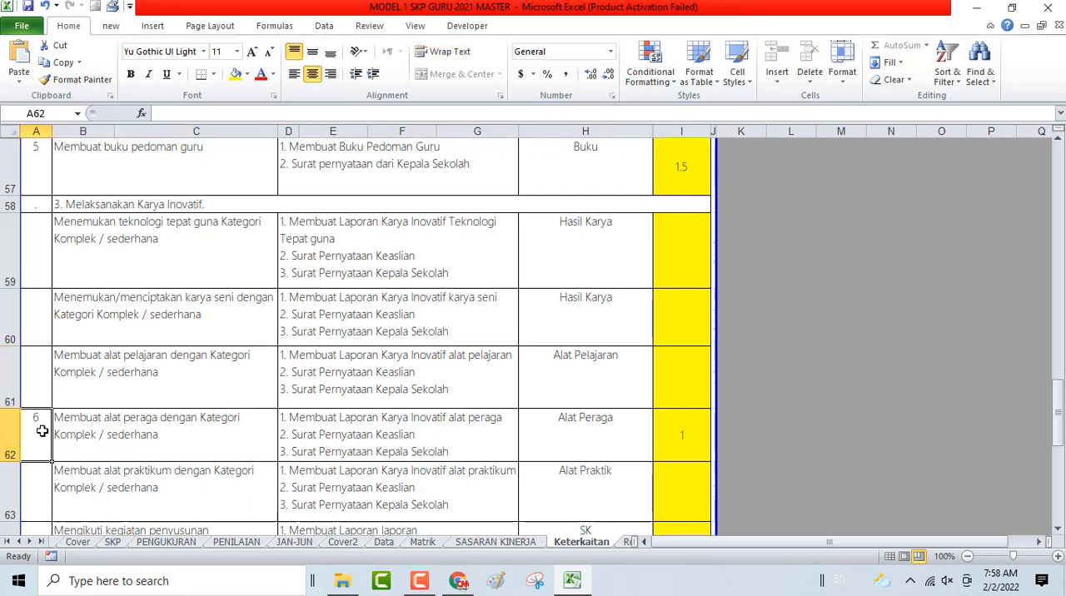
pyautogui.press('Delete')
pyautogui.press('Up')
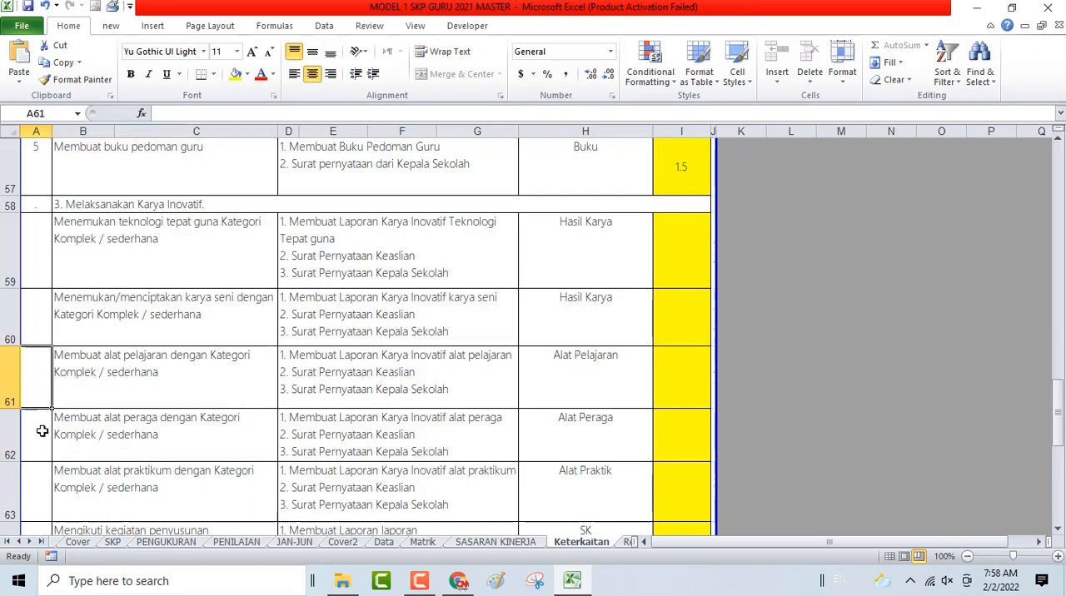
pyautogui.write('6')
pyautogui.press('Return')
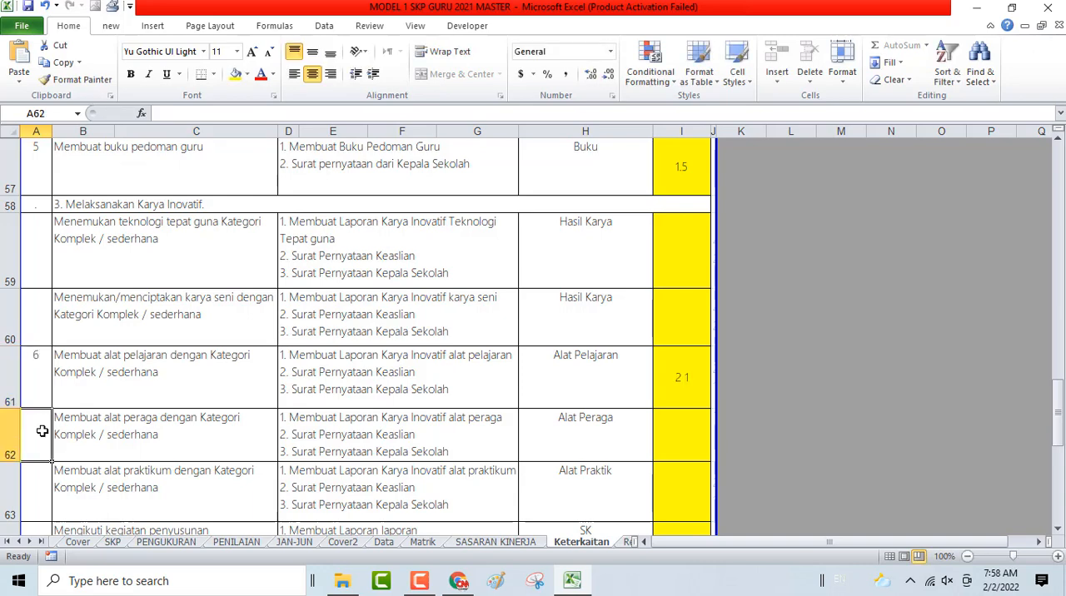
# - Change the alat pelajaran plan's number in row 61 to 1
pyautogui.press('Up')
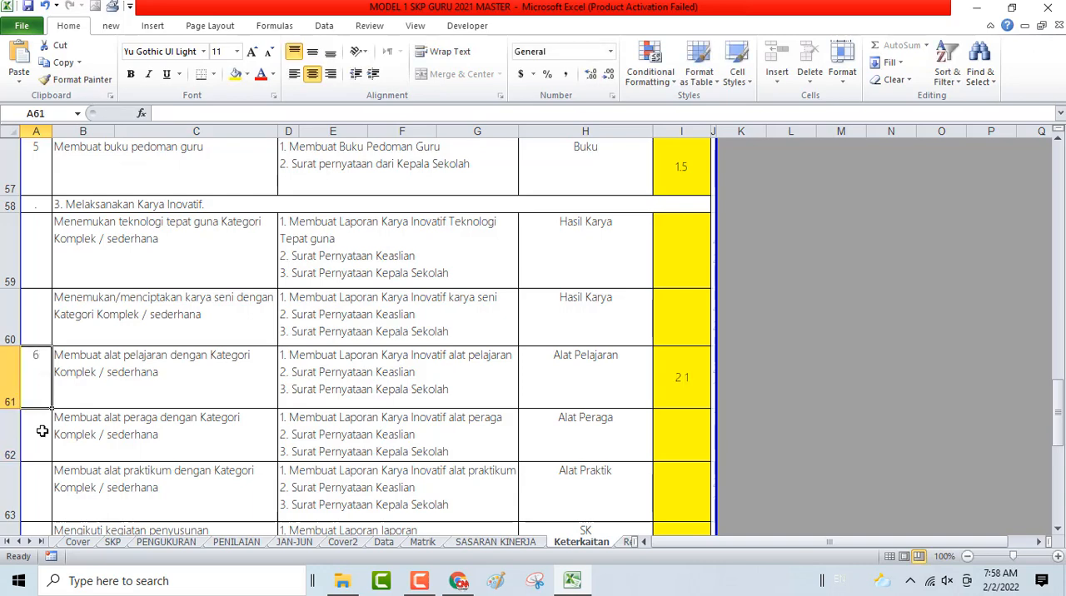
pyautogui.write('1')
pyautogui.press('Return')
pyautogui.press('Up')
# - Hide rows 59 and 60, the unused Karya Inovatif plans above the alat pelajaran plan
pyautogui.click(10, 240)
pyautogui.moveTo(10, 240); pyautogui.dragTo(10, 281)
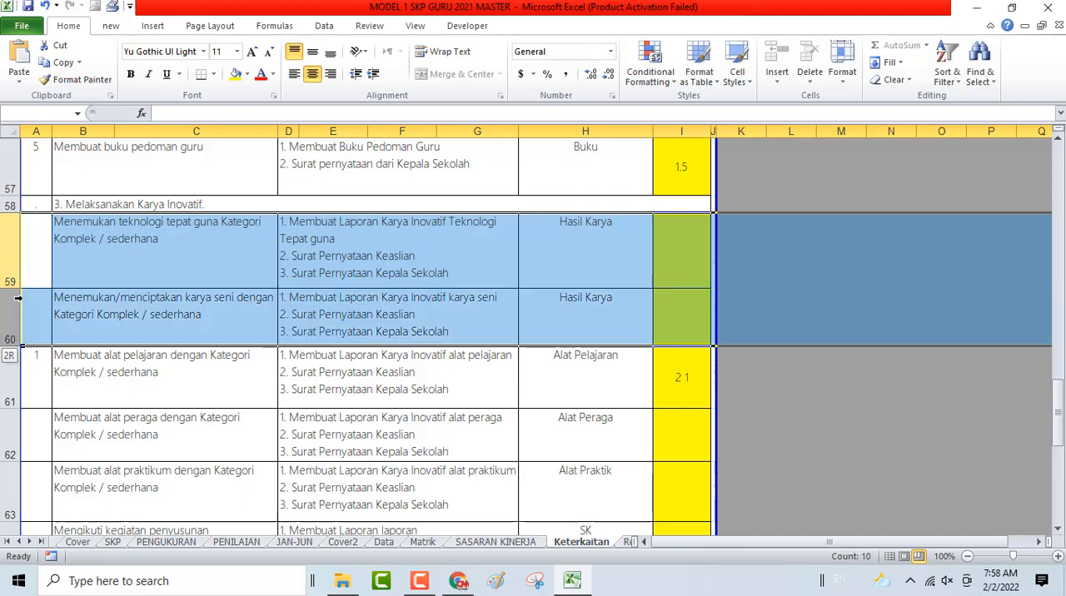
pyautogui.rightClick(220, 283)
pyautogui.click(256, 446)
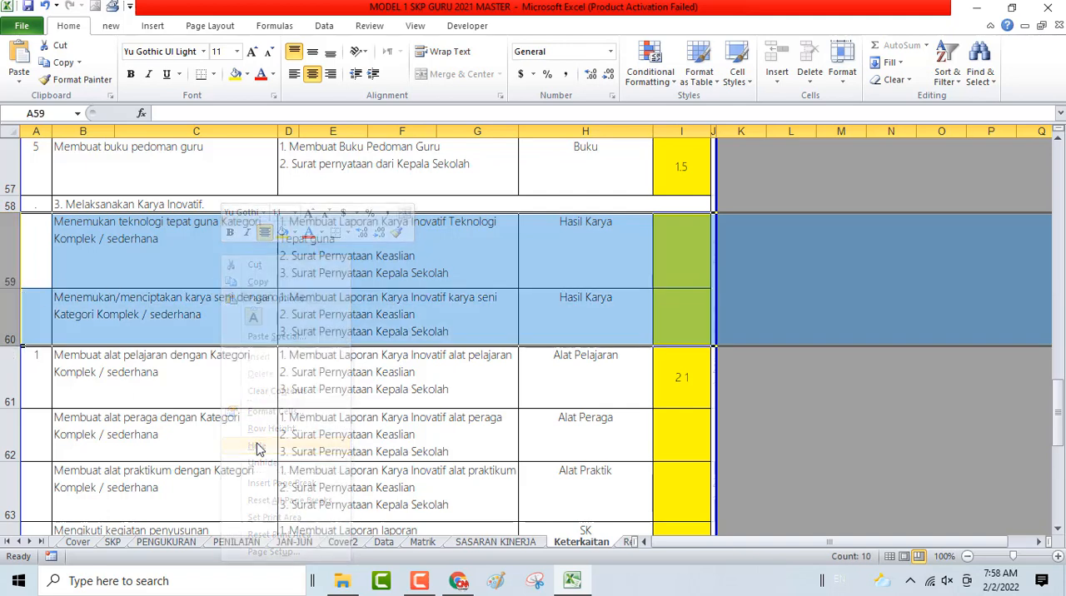
pyautogui.click(161, 231)
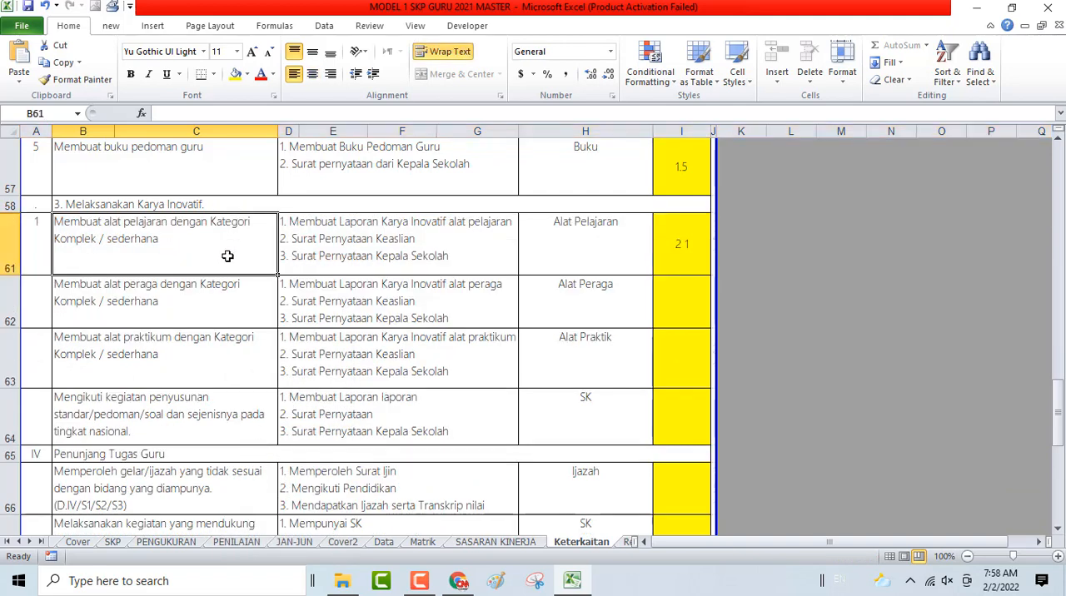
# - Try to change the locked source value for the alat pelajaran plan in cells I61 and J61
pyautogui.click(680, 251)
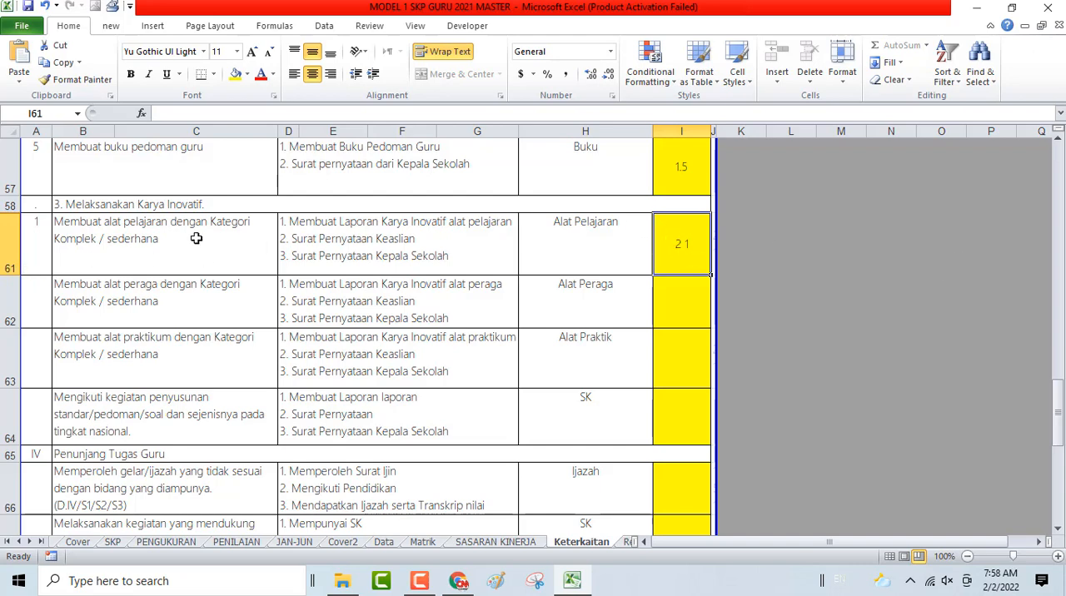
pyautogui.click(713, 252)
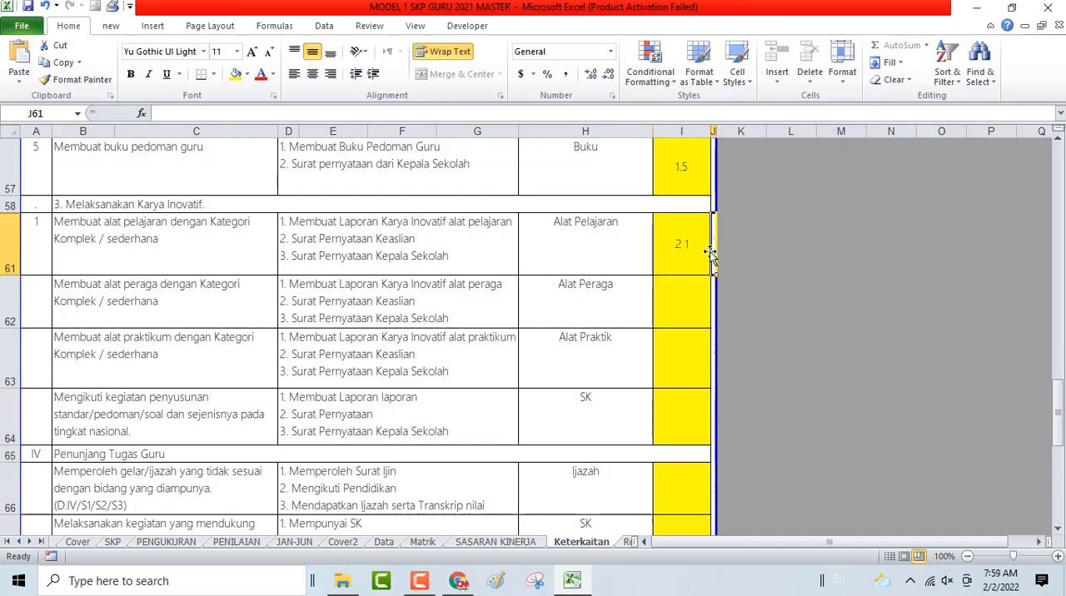
pyautogui.click(711, 253)
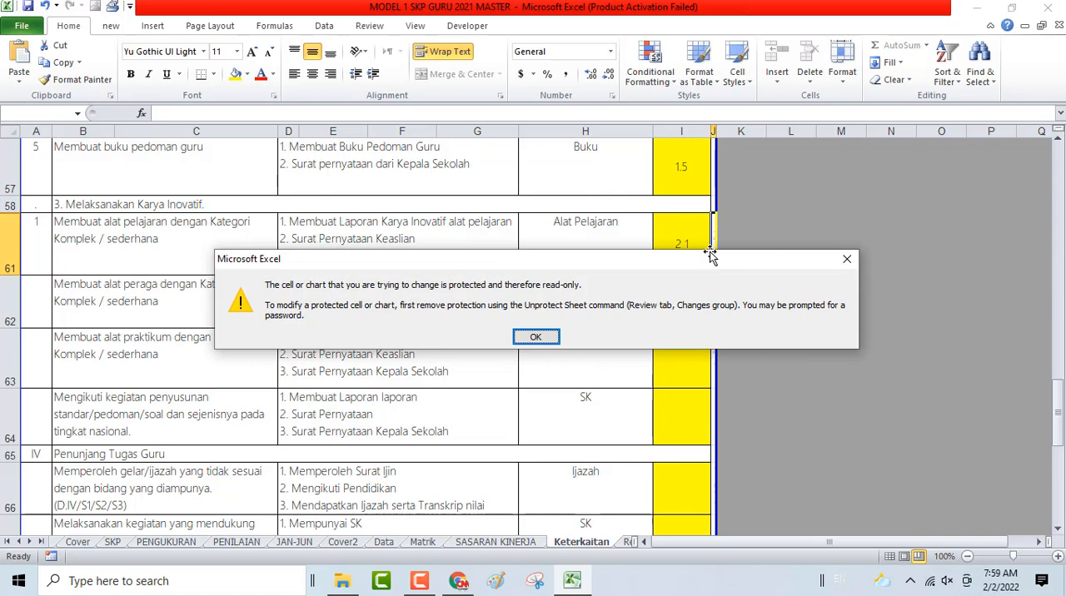
pyautogui.click(535, 336)
pyautogui.click(680, 248)
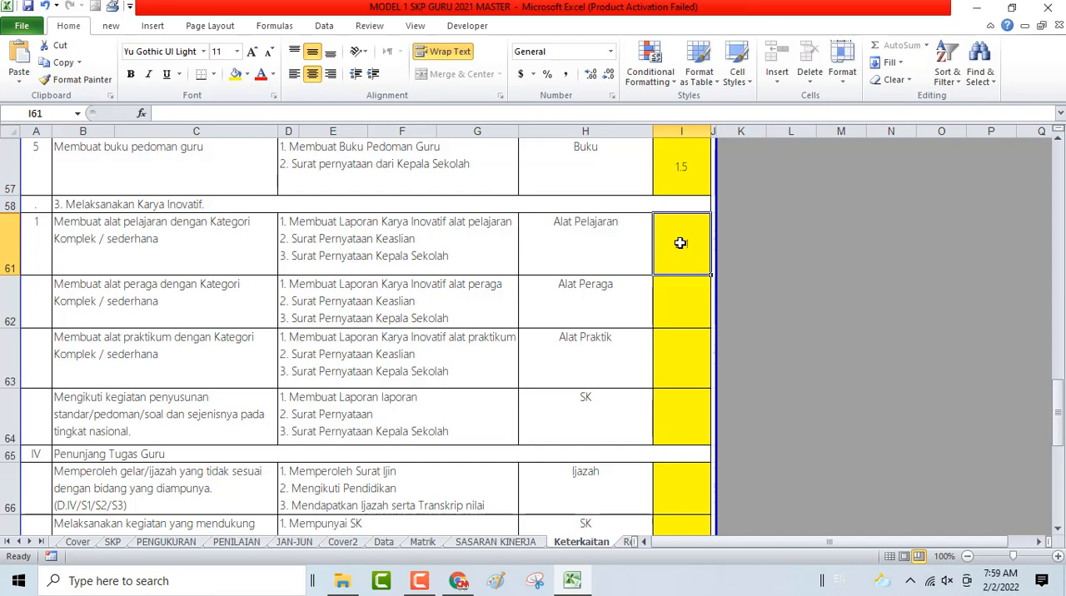
pyautogui.press('Right')
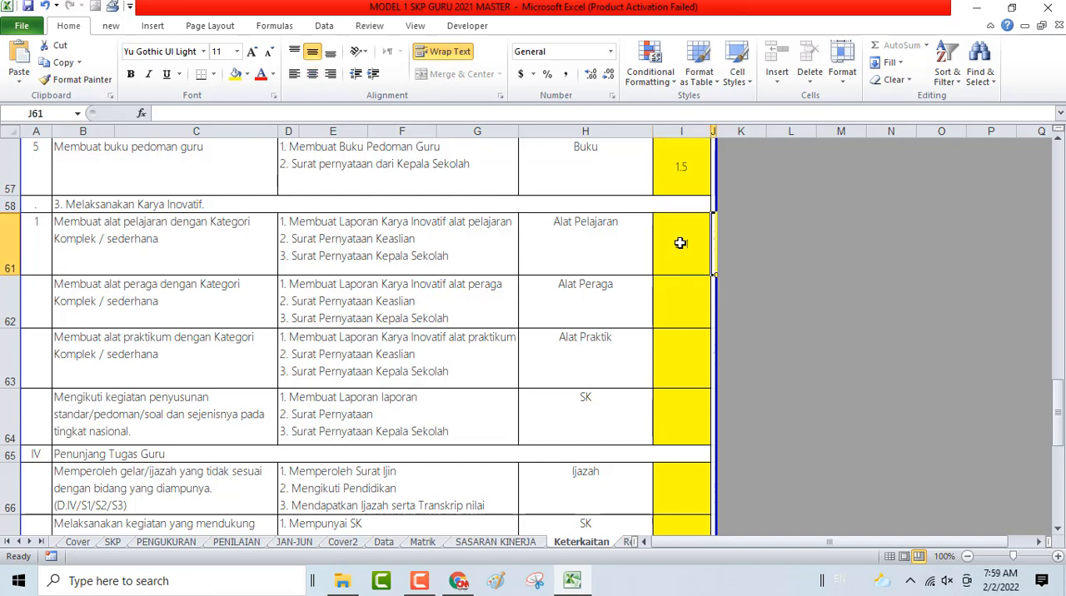
pyautogui.press('Delete')
pyautogui.press('Return')
pyautogui.click(680, 243)
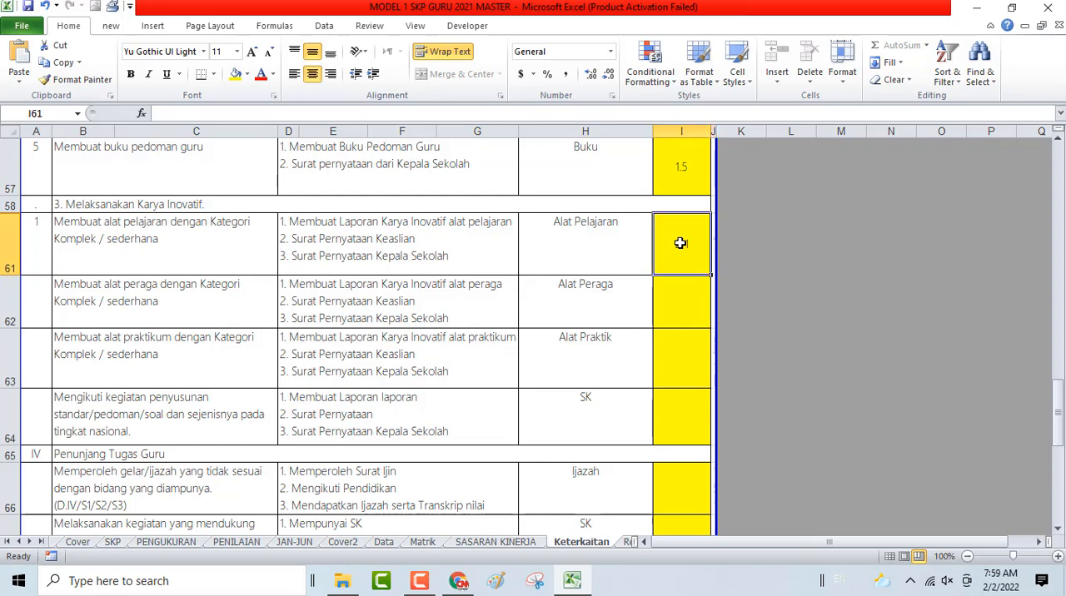
pyautogui.write('2.1')
pyautogui.press('Return')
# - Unprotect the Keterkaitan sheet by entering the sheet password
pyautogui.click(358, 28)
pyautogui.click(460, 71)
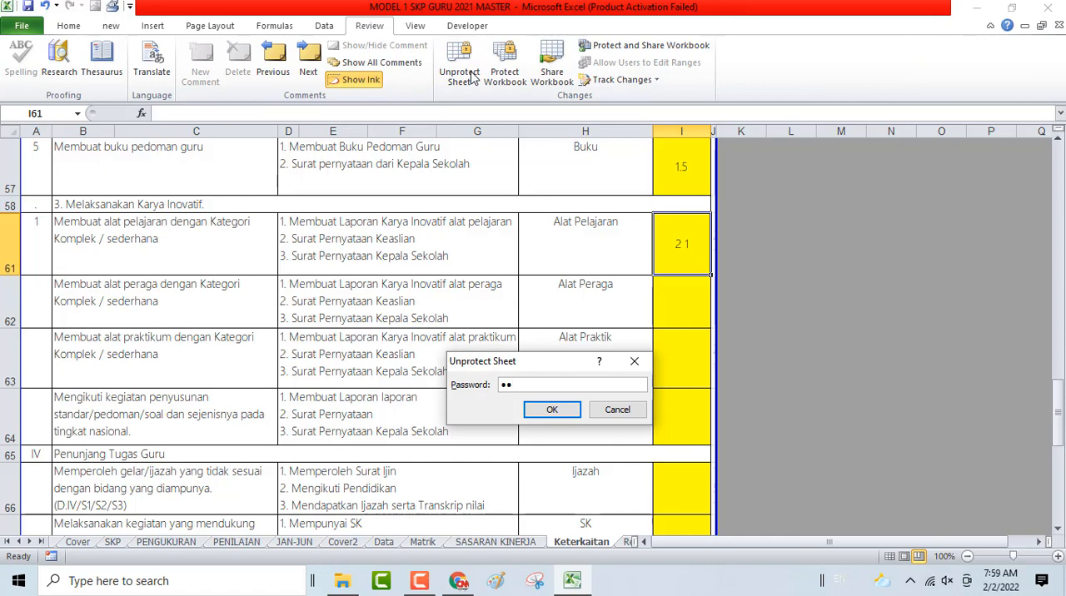
pyautogui.write('••••••')
pyautogui.press('Return')
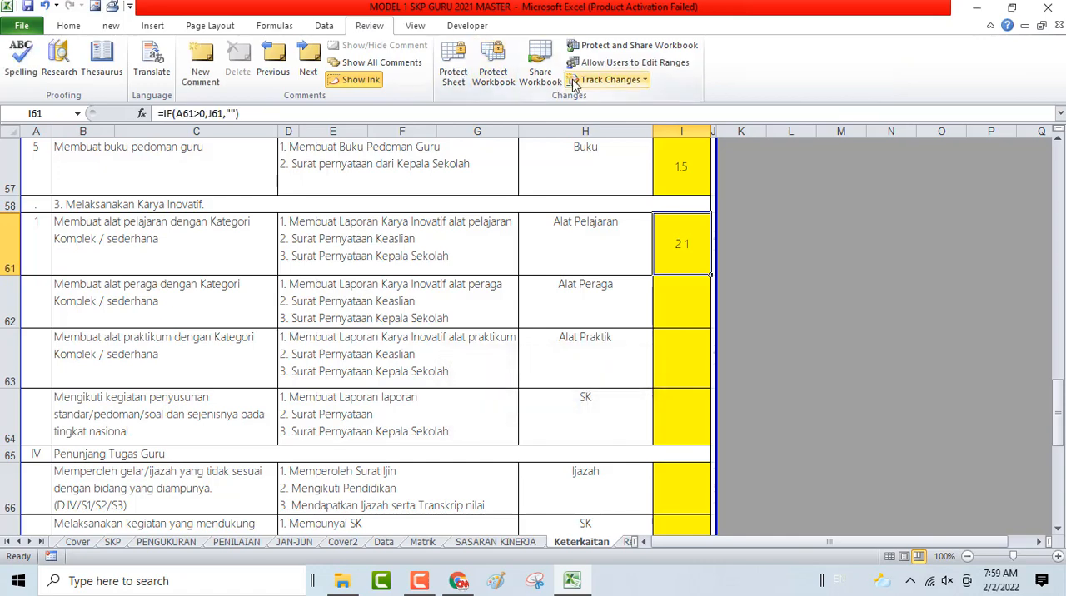
# - Remove the Locked protection setting from the whole narrow column J
pyautogui.click(714, 134)
pyautogui.rightClick(715, 134)
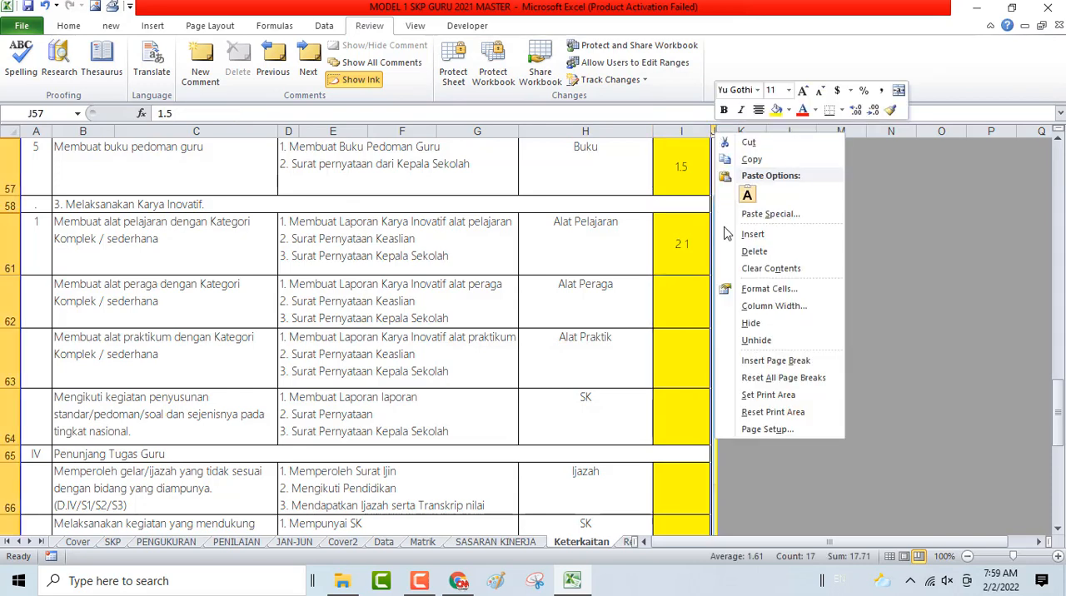
pyautogui.click(747, 301)
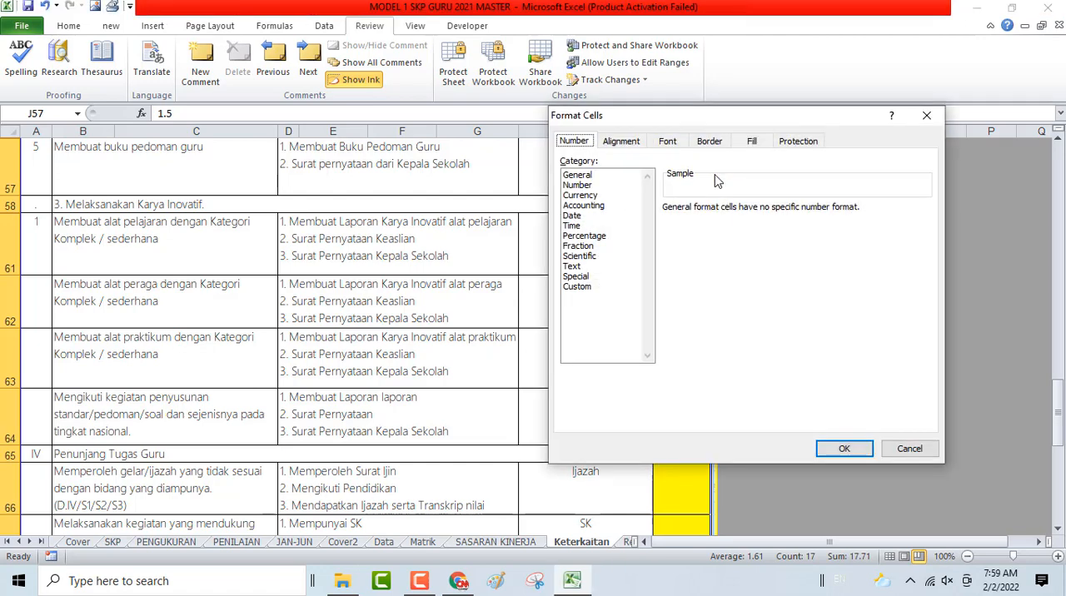
pyautogui.click(788, 143)
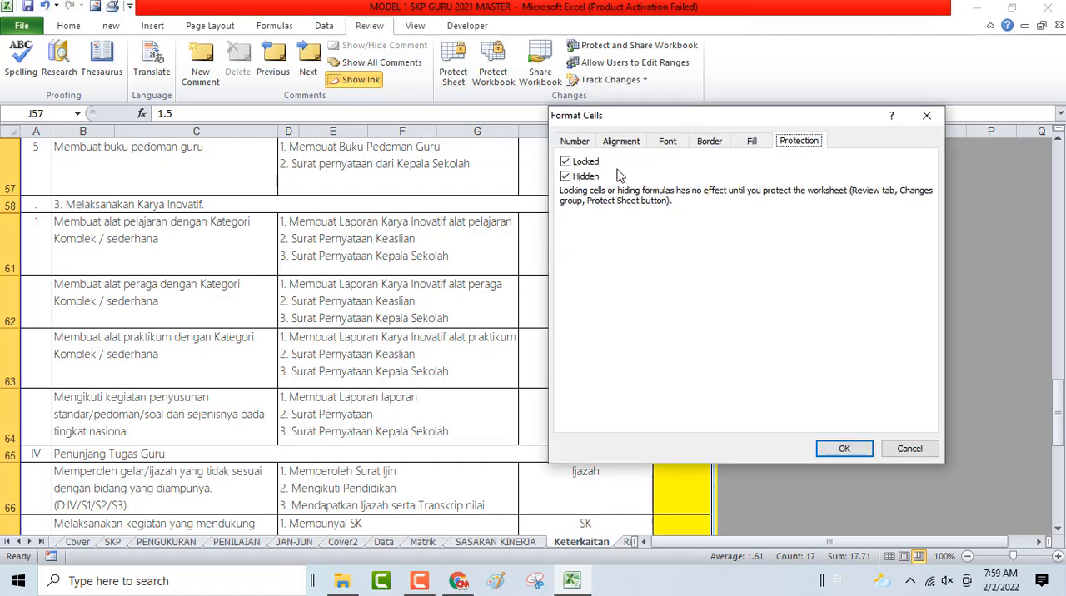
pyautogui.click(566, 162)
pyautogui.click(831, 453)
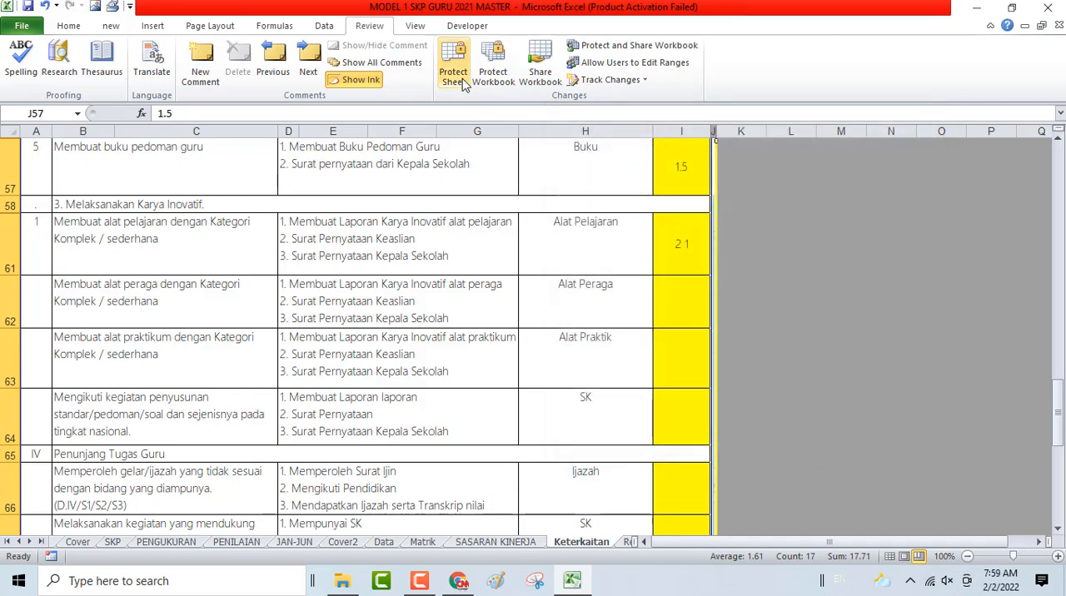
# - Protect the Keterkaitan sheet again, entering and confirming the sheet password
pyautogui.click(458, 77)
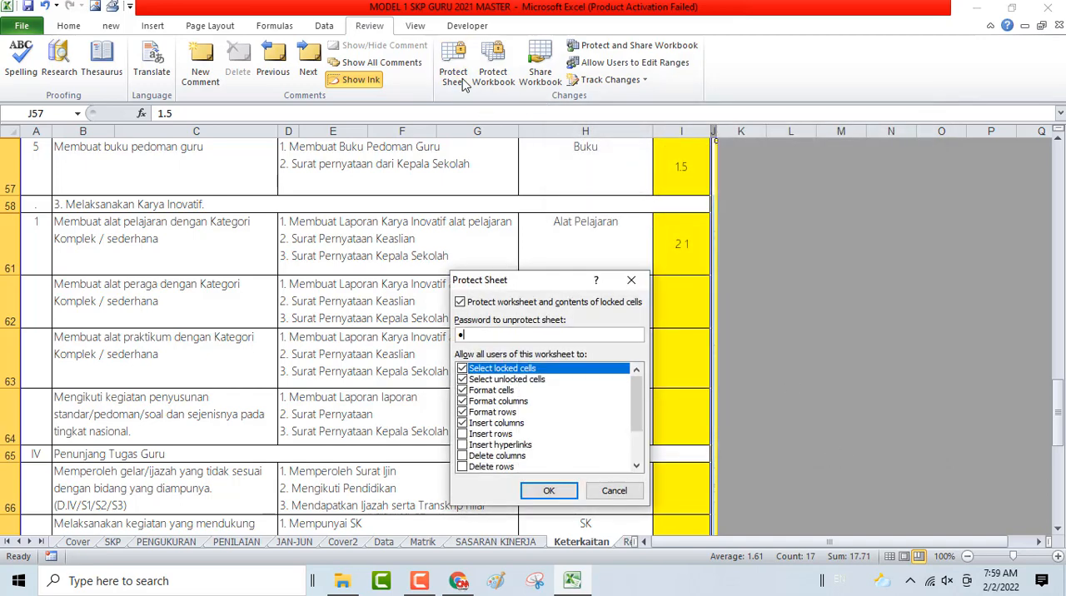
pyautogui.write('••••••')
pyautogui.press('Return')
pyautogui.write('•')
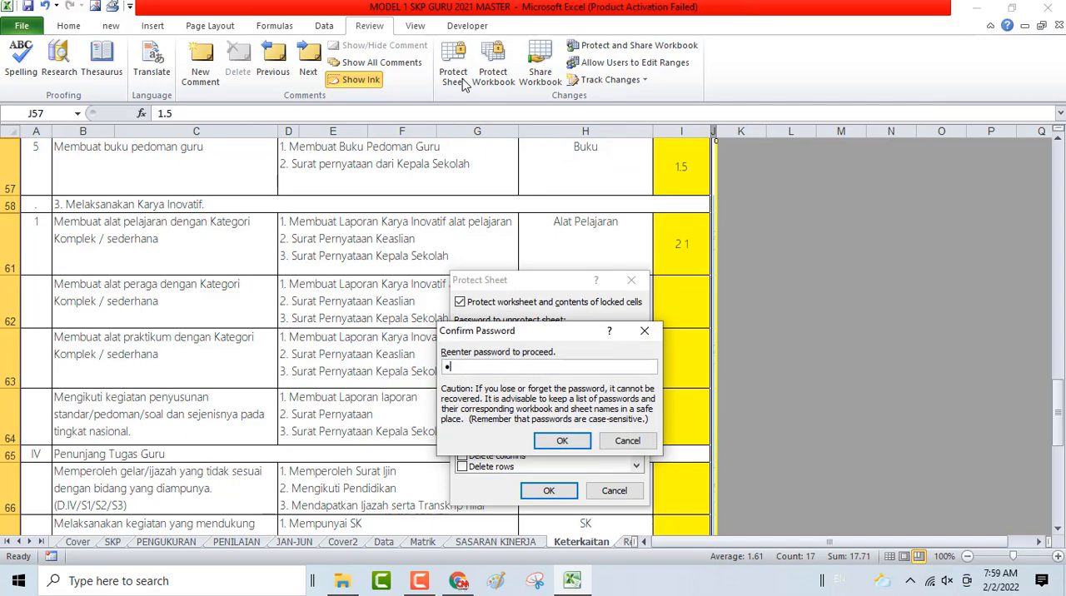
pyautogui.write('•••••')
pyautogui.press('Return')
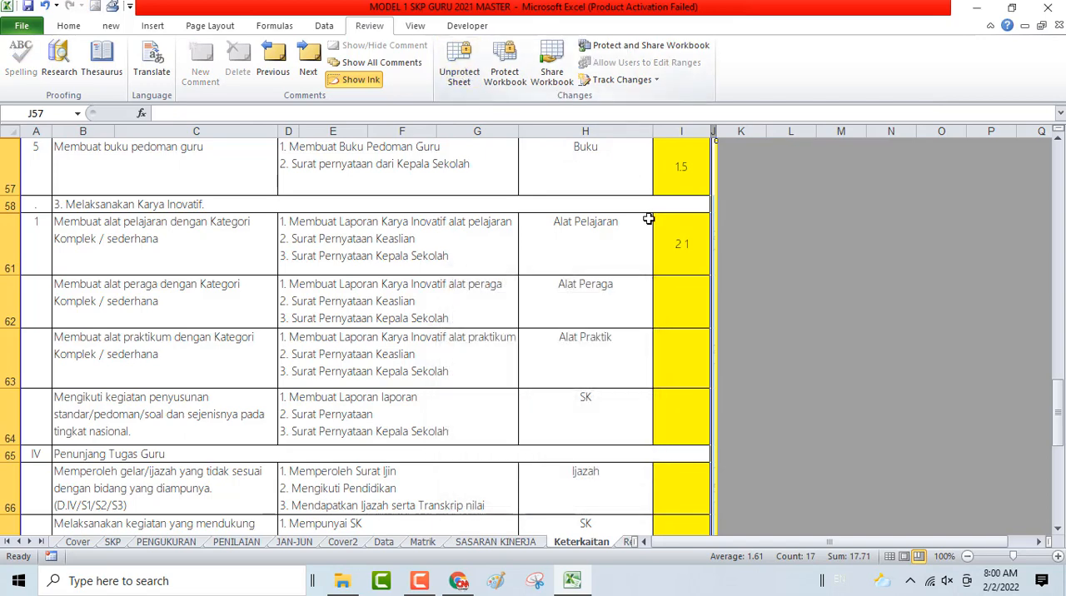
# - Set the alat pelajaran plan's source value in cell J61 to 1
pyautogui.click(677, 250)
pyautogui.press('Right')
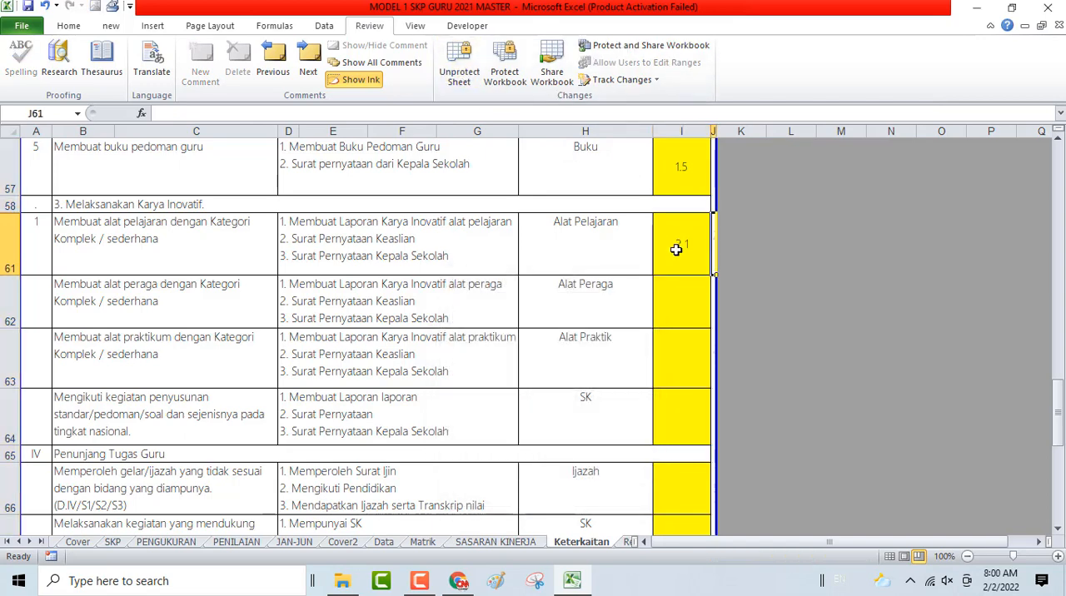
pyautogui.write('1')
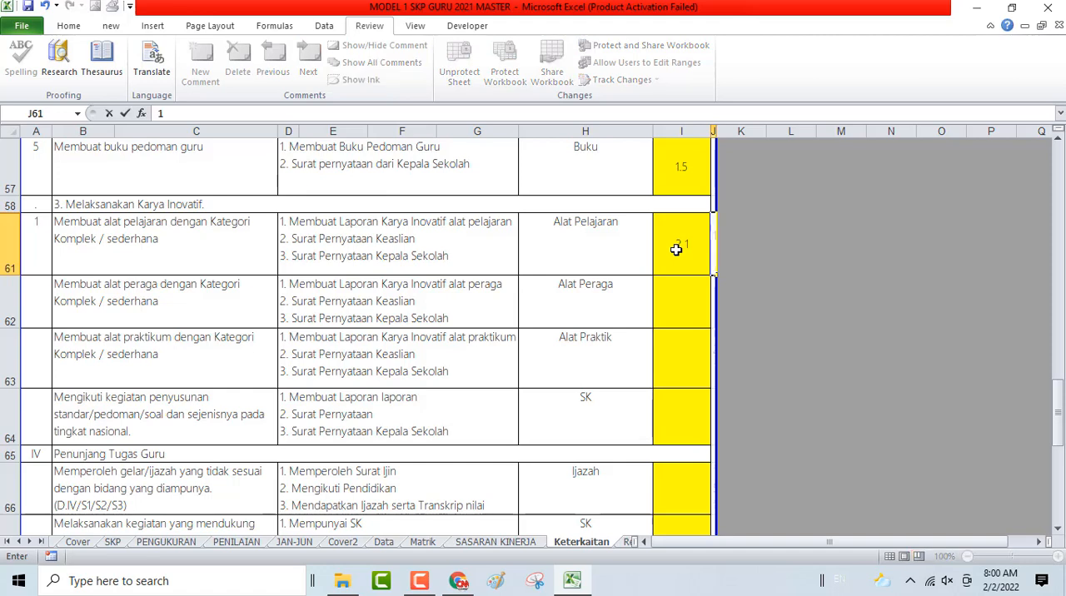
pyautogui.press('Return')
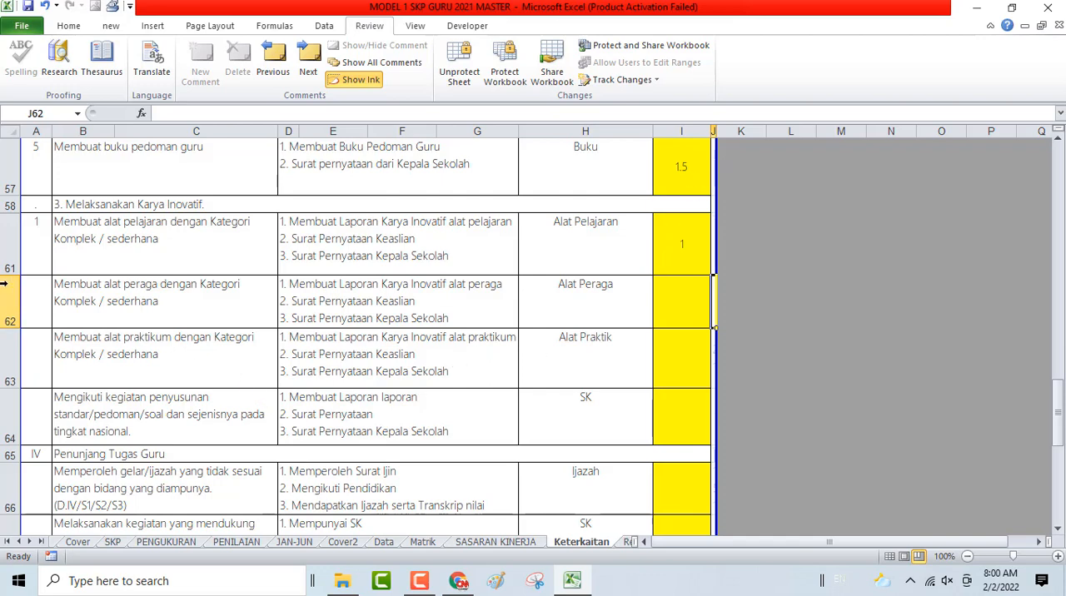
# - Hide rows 62 to 64, the unused Karya Inovatif plans below the alat pelajaran plan
pyautogui.moveTo(3, 284); pyautogui.dragTo(28, 414)
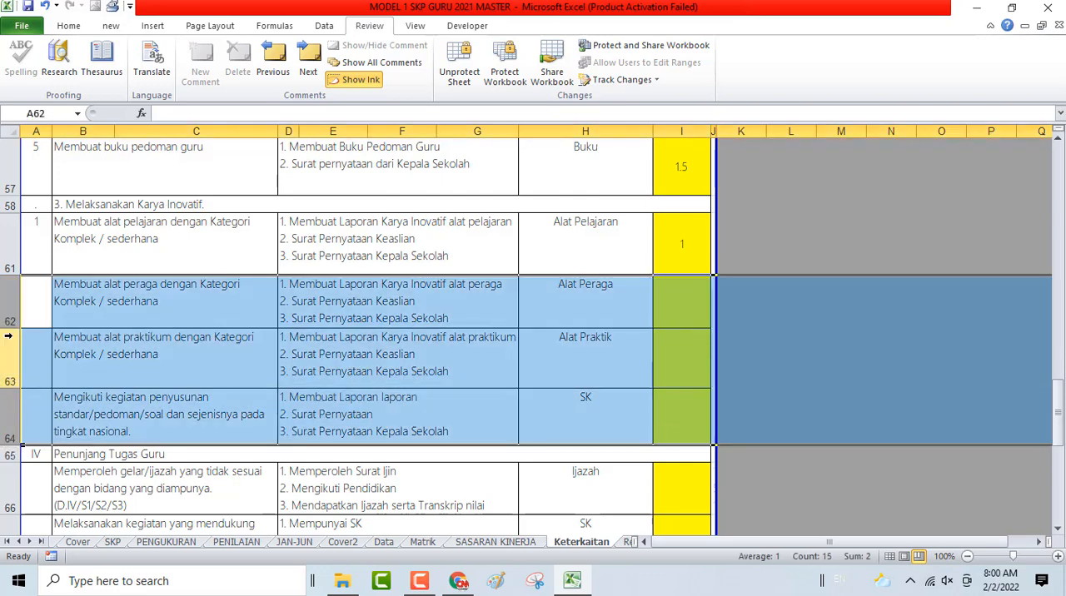
pyautogui.rightClick(13, 342)
pyautogui.click(50, 220)
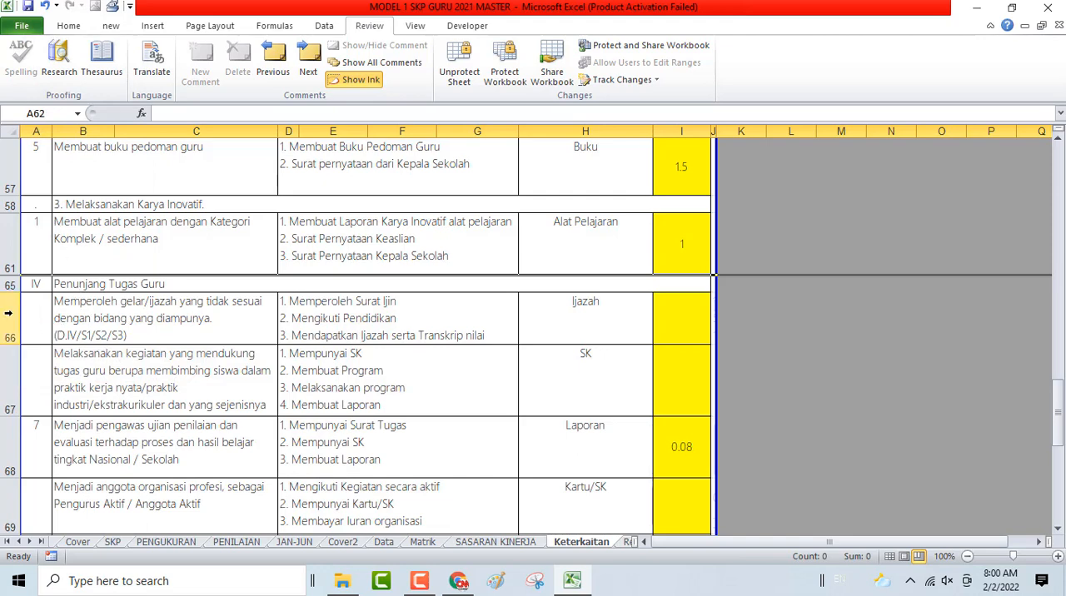
# - Hide rows 66 and 67, the unused ijazah and student guidance plans under Penunjang Tugas Guru
pyautogui.moveTo(8, 314); pyautogui.dragTo(9, 375)
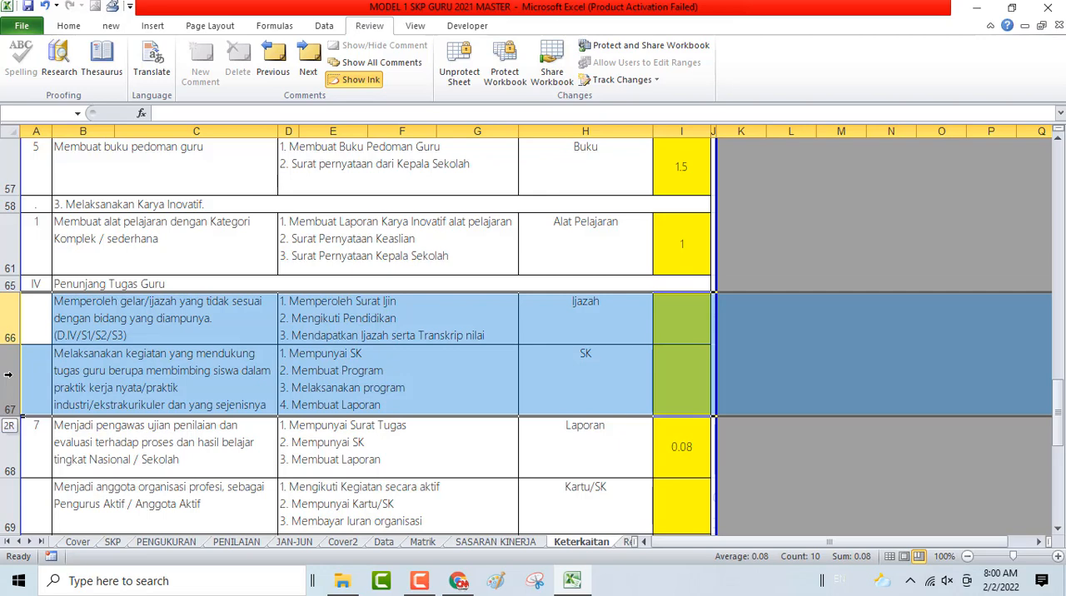
pyautogui.scroll(1, 81, 356)
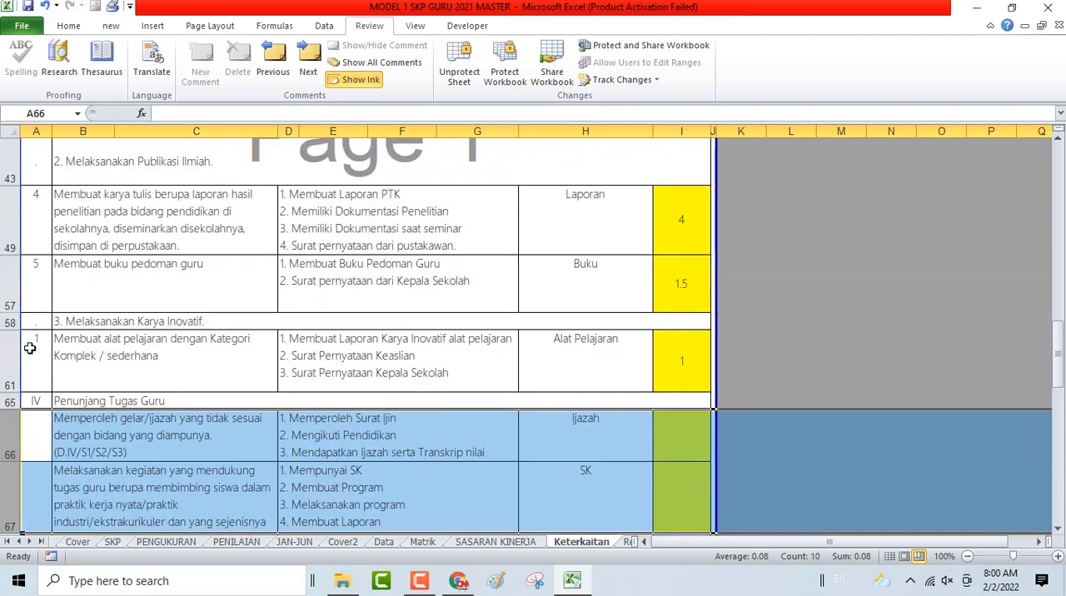
pyautogui.scroll(-1, 29, 348)
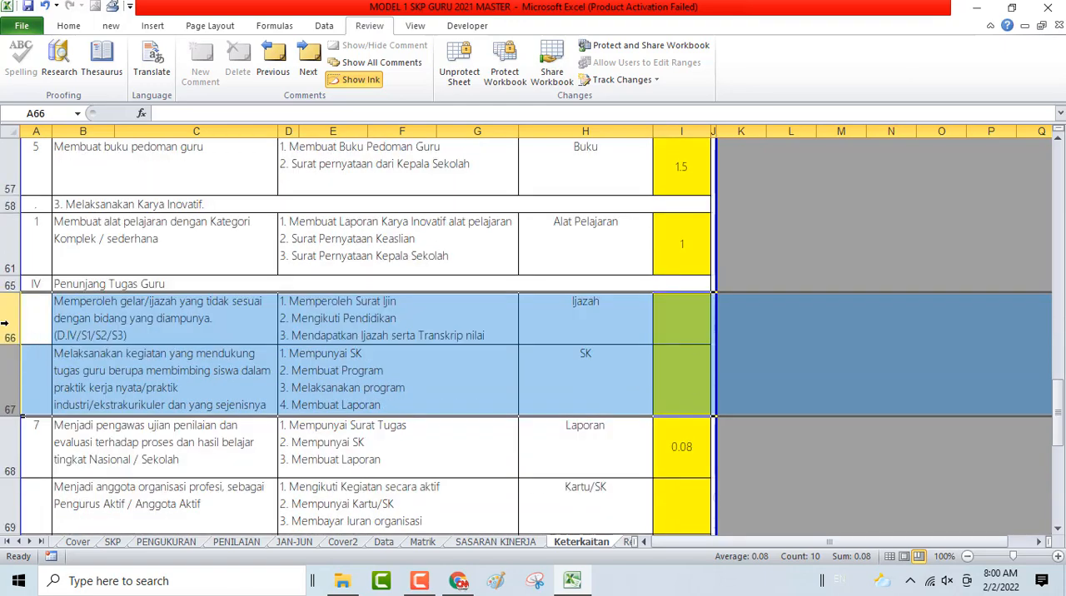
pyautogui.rightClick(10, 331)
pyautogui.click(45, 207)
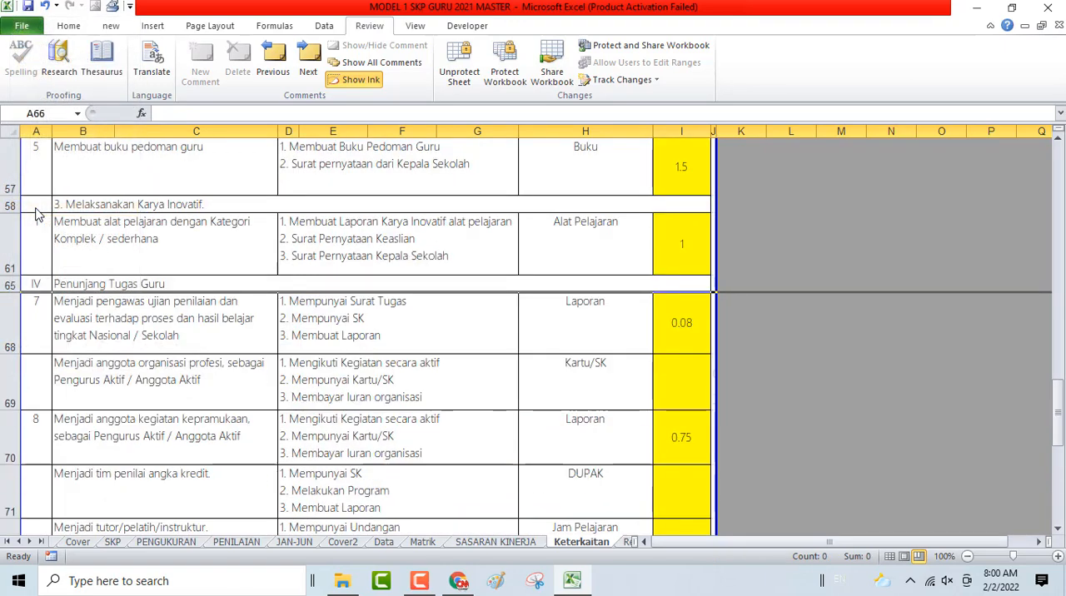
# - Number the alat pelajaran plan in row 61 as 6
pyautogui.scroll(1, 49, 258)
pyautogui.scroll(1, 49, 259)
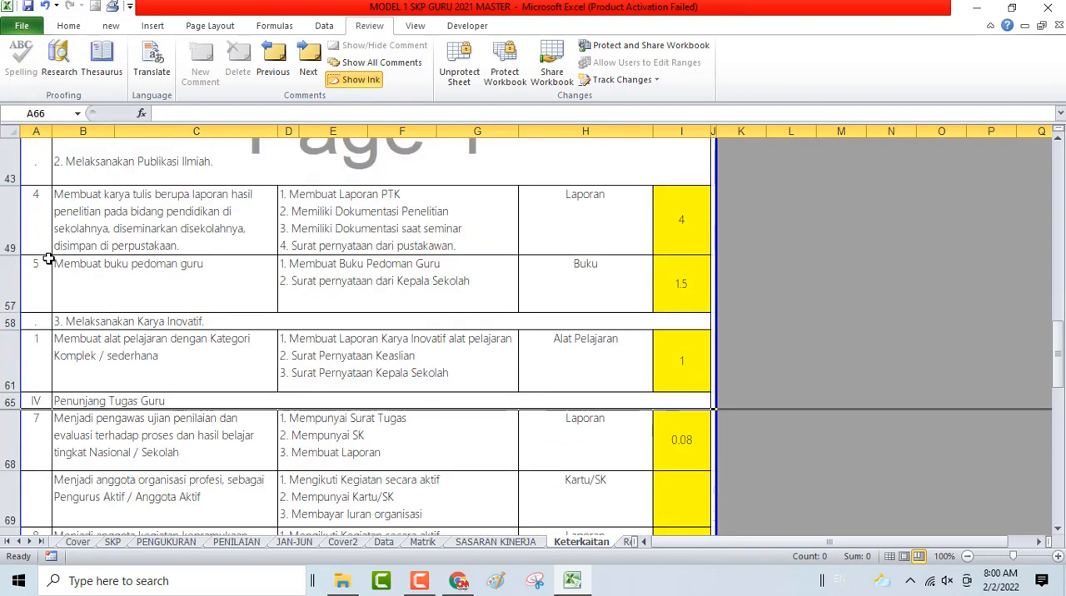
pyautogui.click(41, 347)
pyautogui.write('6')
pyautogui.press('Return')
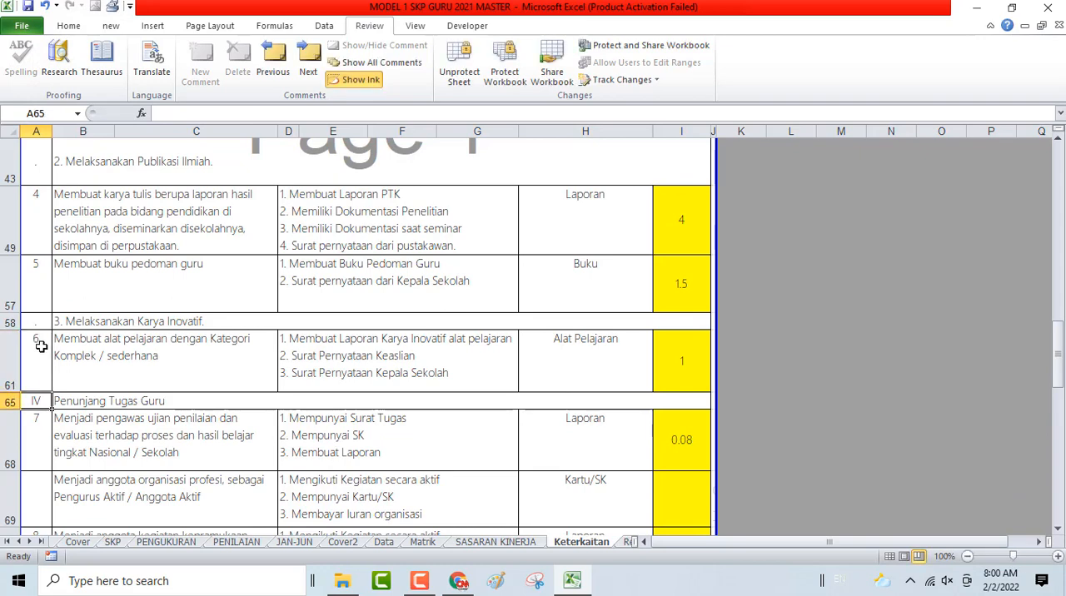
# - Hide row 69, the unused organisasi profesi membership plan
pyautogui.scroll(-1, 31, 430)
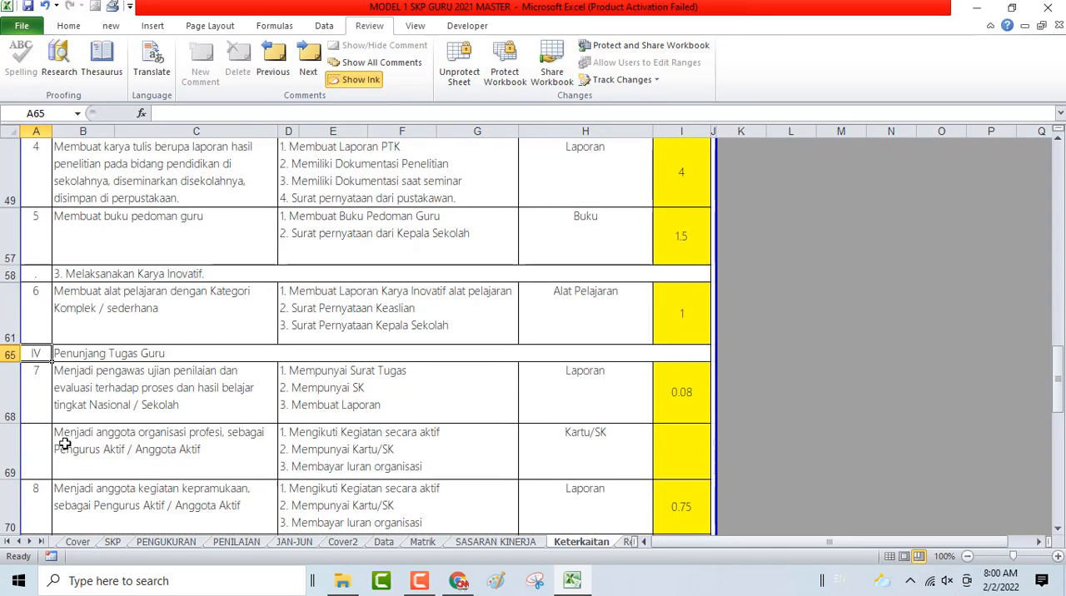
pyautogui.scroll(-1, 65, 443)
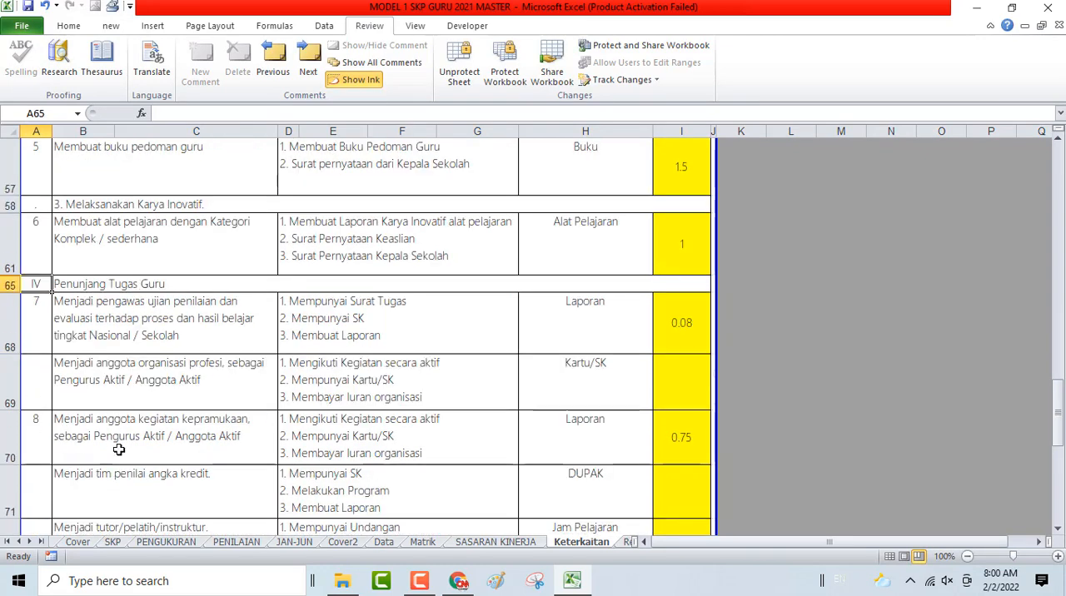
pyautogui.click(4, 370)
pyautogui.rightClick(4, 371)
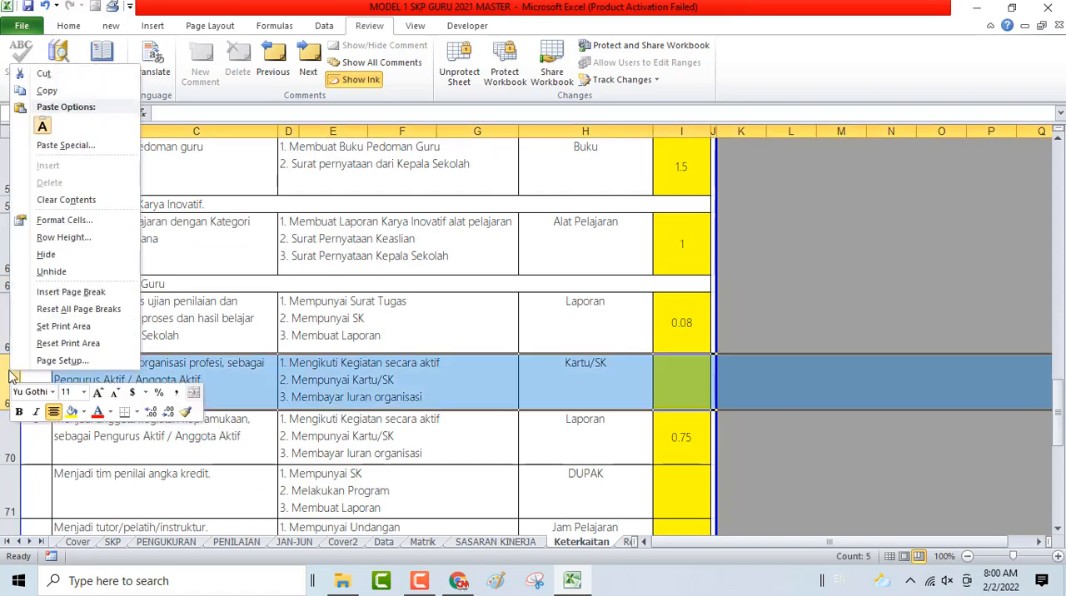
pyautogui.click(47, 255)
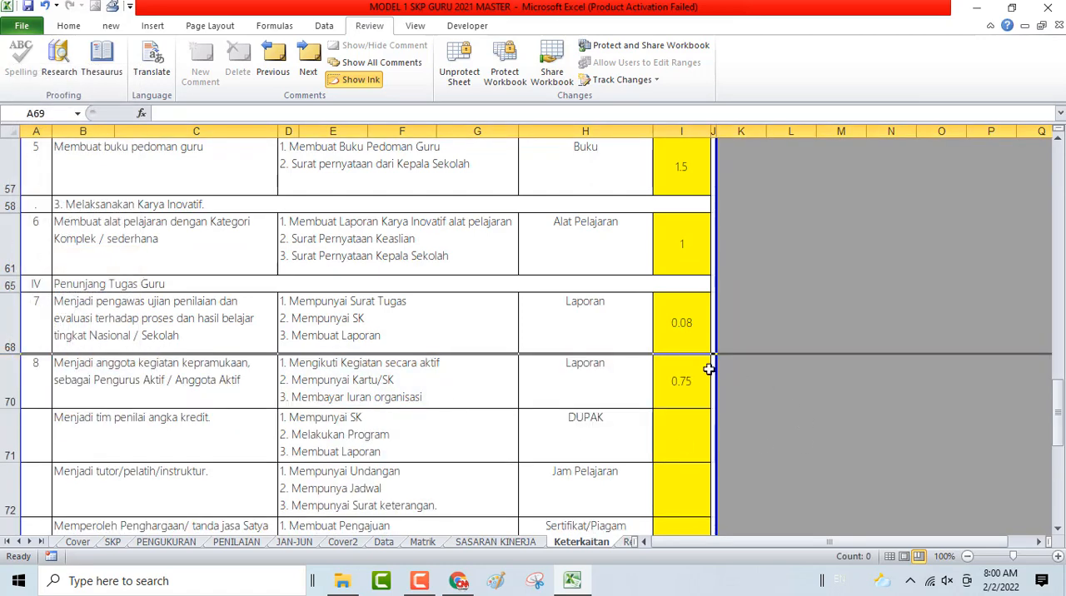
# - Try a value of 1 for the kepramukaan plan in cell J70, and undo the change
pyautogui.click(679, 383)
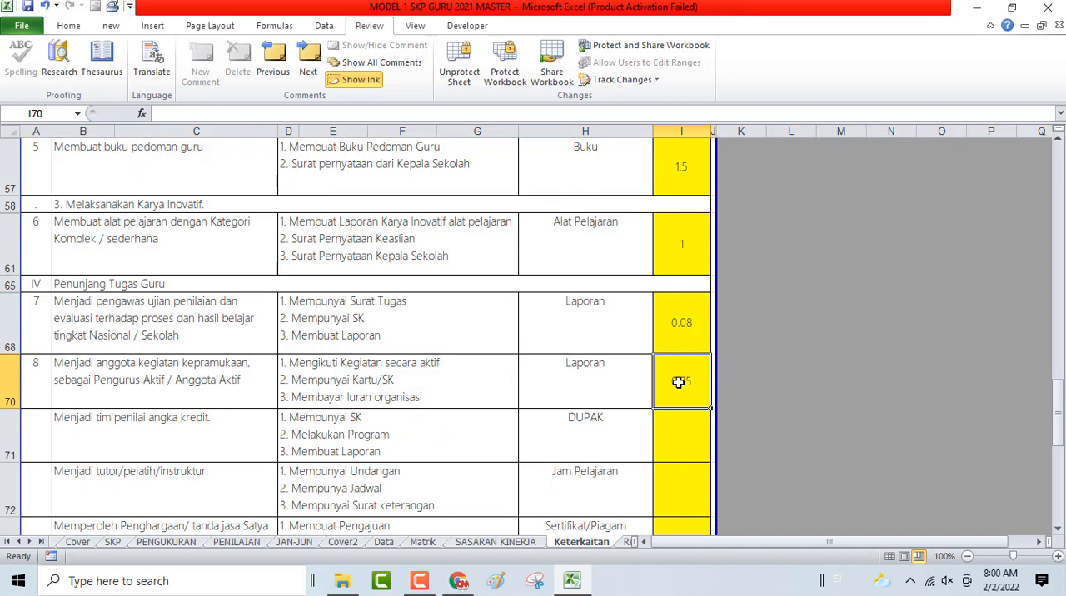
pyautogui.press('Right')
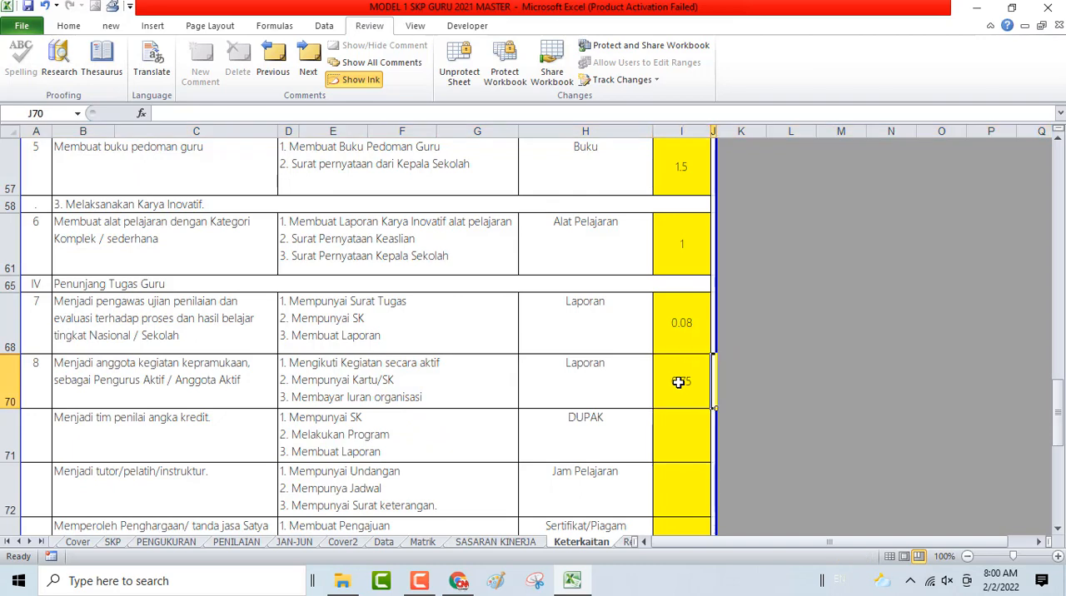
pyautogui.press('Return')
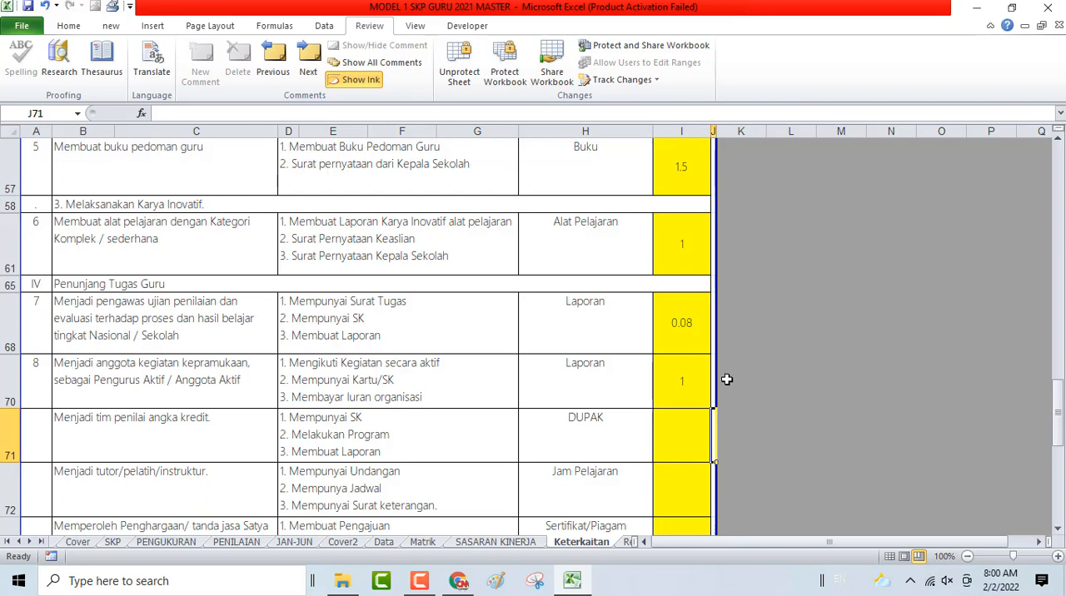
pyautogui.press('Up')
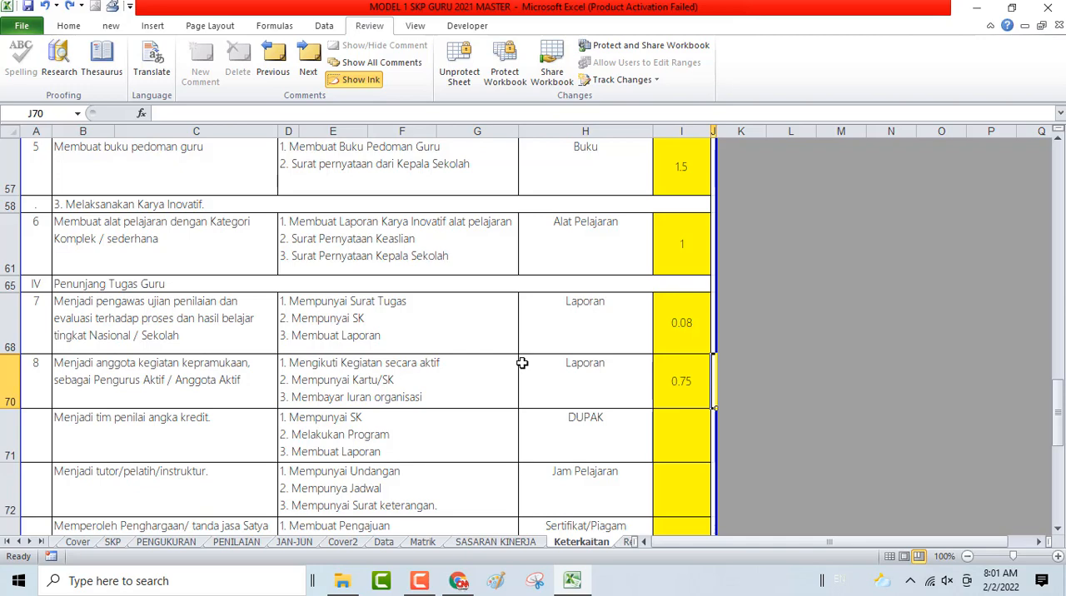
# - Hide rows 71 to 77, the unused plans between the kepramukaan plan and the Kinerja Tambahan heading
pyautogui.click(2, 434)
pyautogui.scroll(-2, 3, 434)
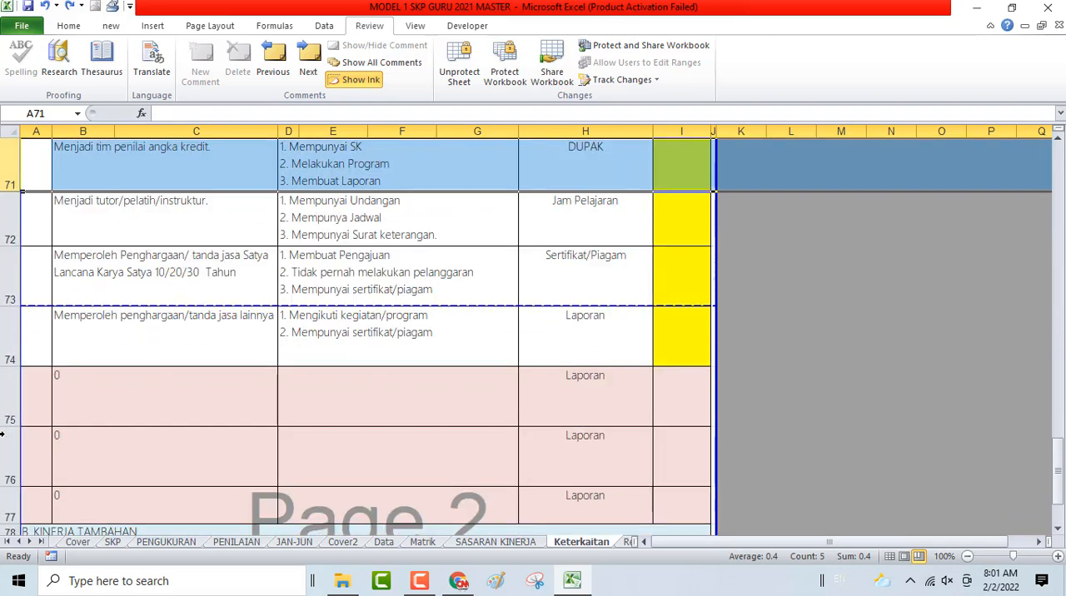
pyautogui.scroll(-1, 3, 434)
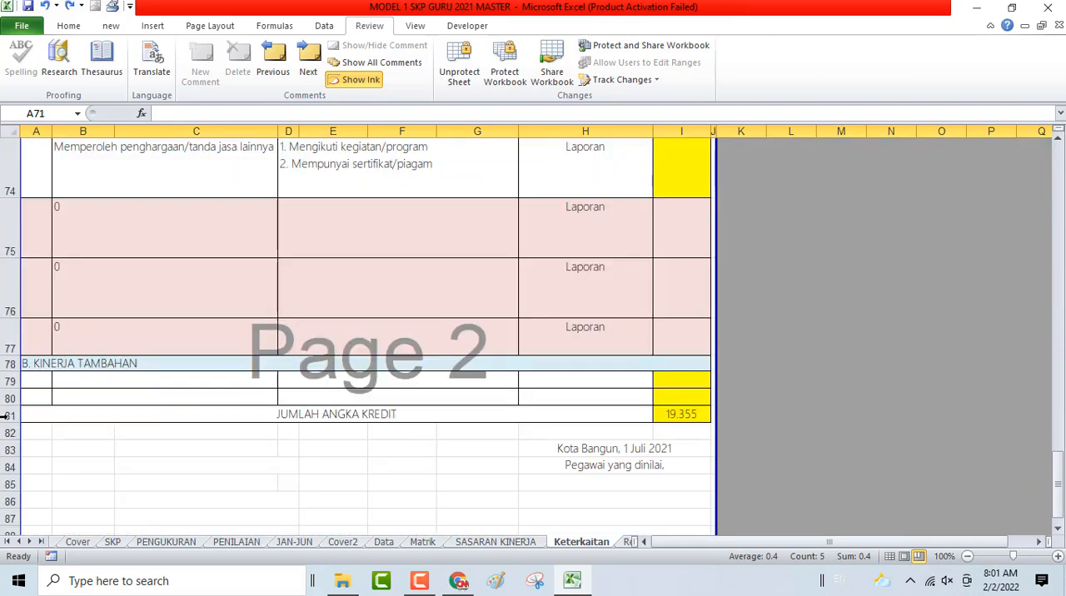
pyautogui.keyDown('shift'); pyautogui.click(6, 337); pyautogui.keyUp('shift')
pyautogui.rightClick(46, 298)
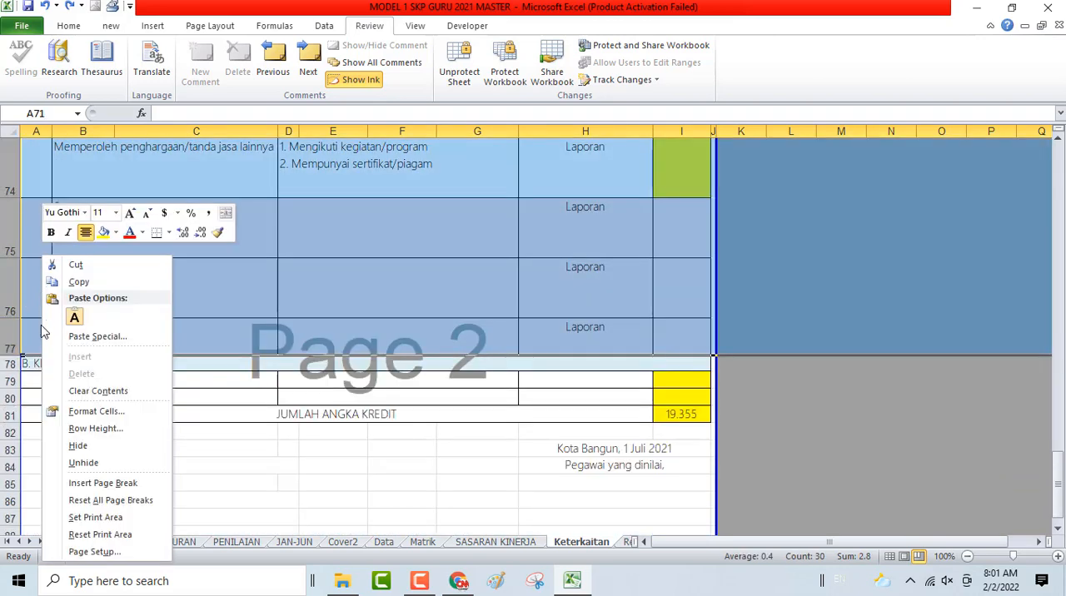
pyautogui.click(81, 447)
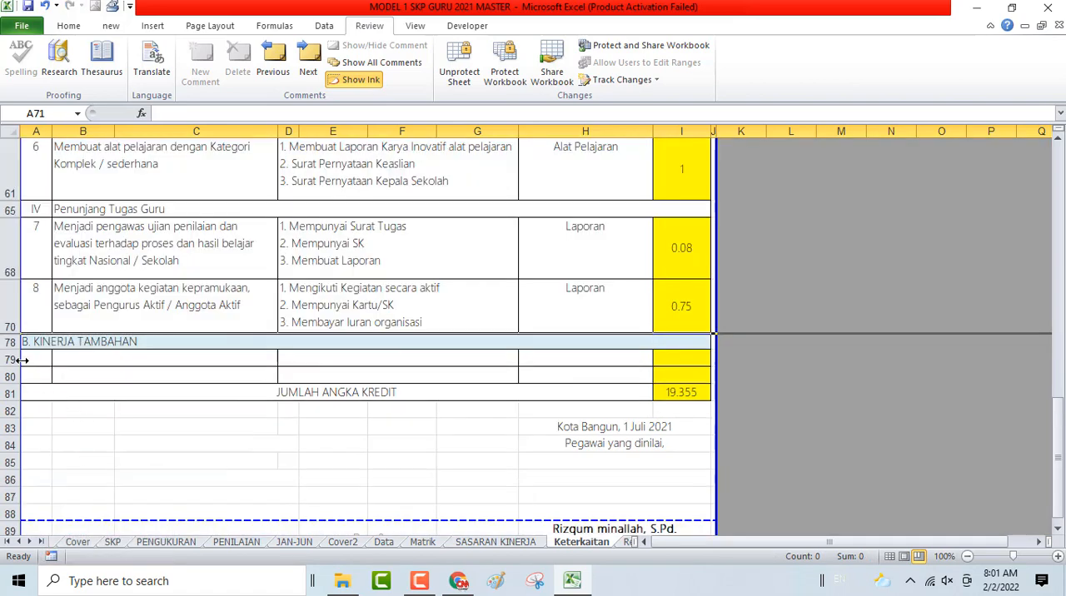
# - Hide the empty rows 79 and 80 under Kinerja Tambahan
pyautogui.moveTo(11, 358); pyautogui.dragTo(11, 375)
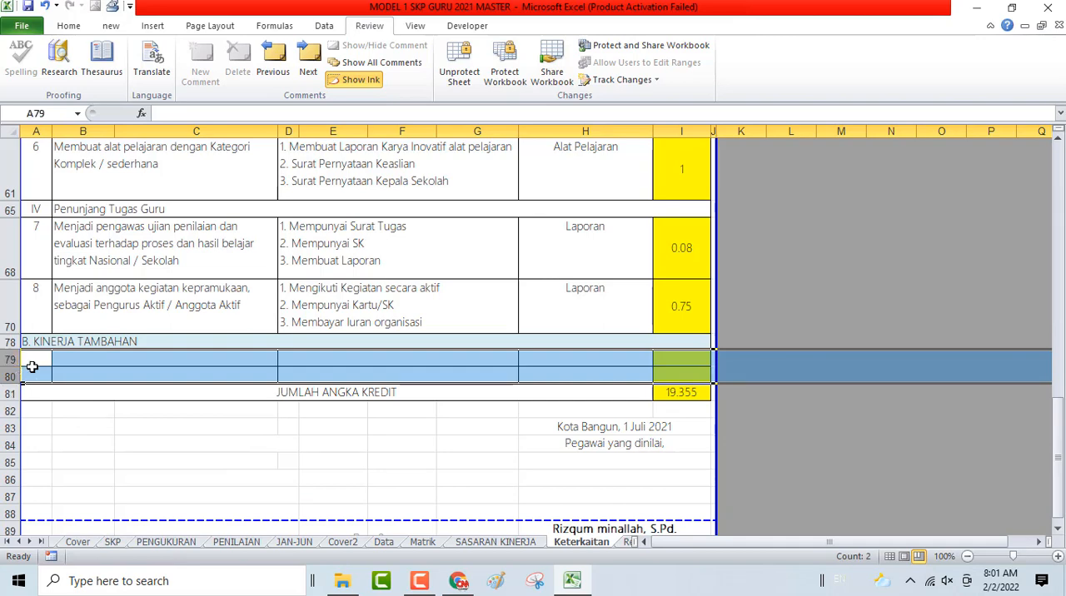
pyautogui.rightClick(34, 375)
pyautogui.click(70, 251)
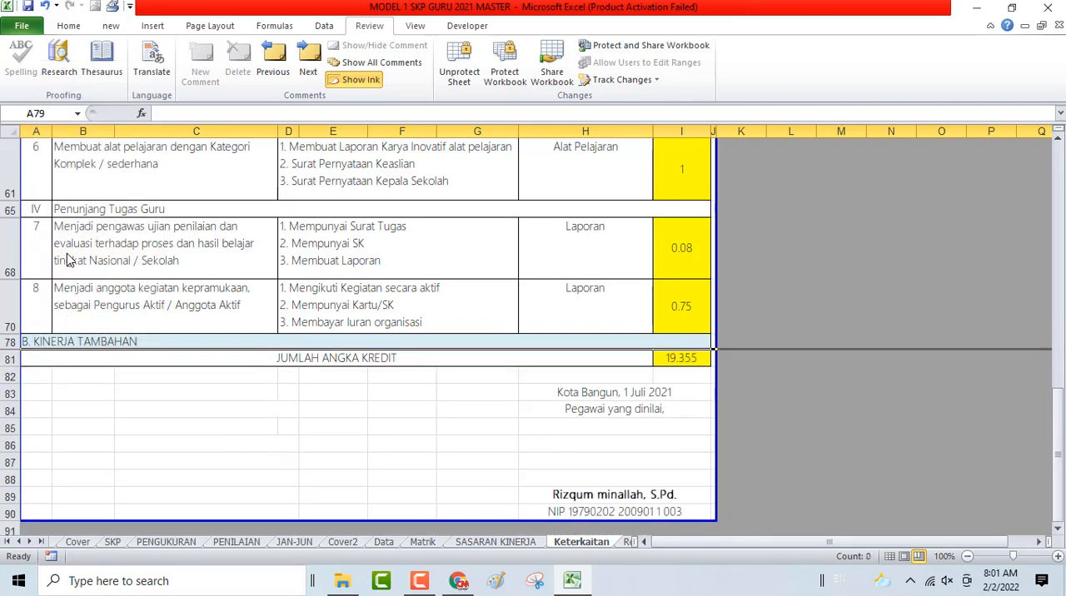
# - Check the Jumlah Angka Kredit total and the signature date on Keterkaitan, and save the workbook
pyautogui.click(685, 357)
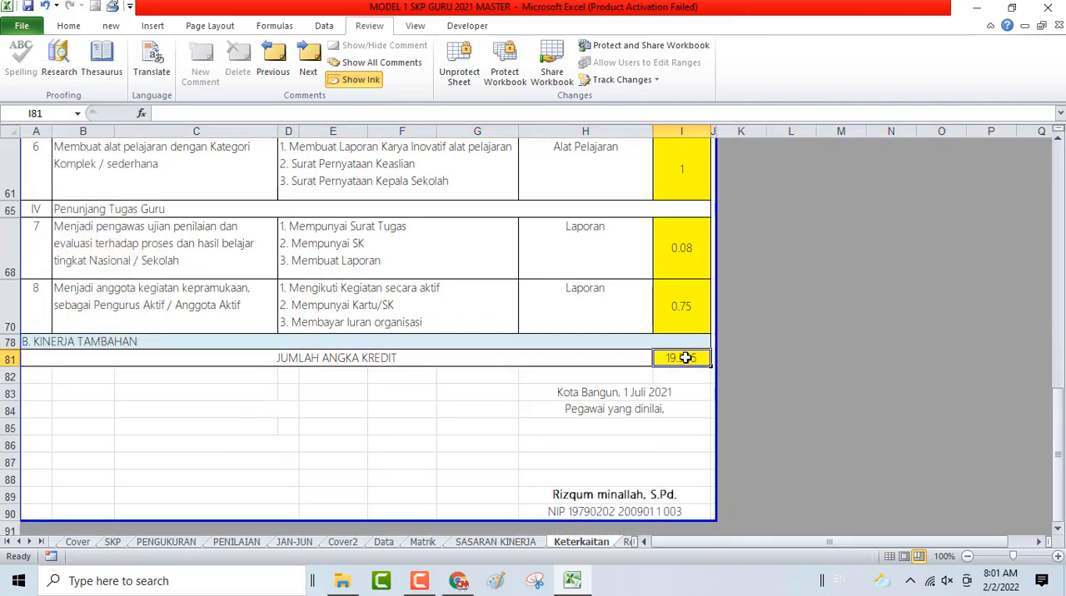
pyautogui.click(627, 391)
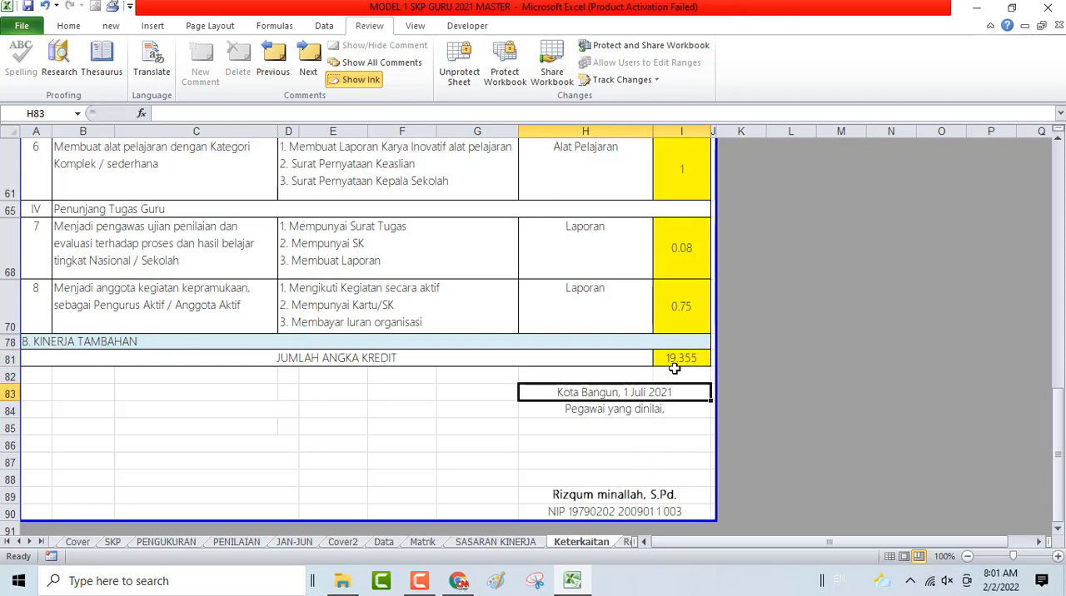
pyautogui.scroll(1, 674, 368)
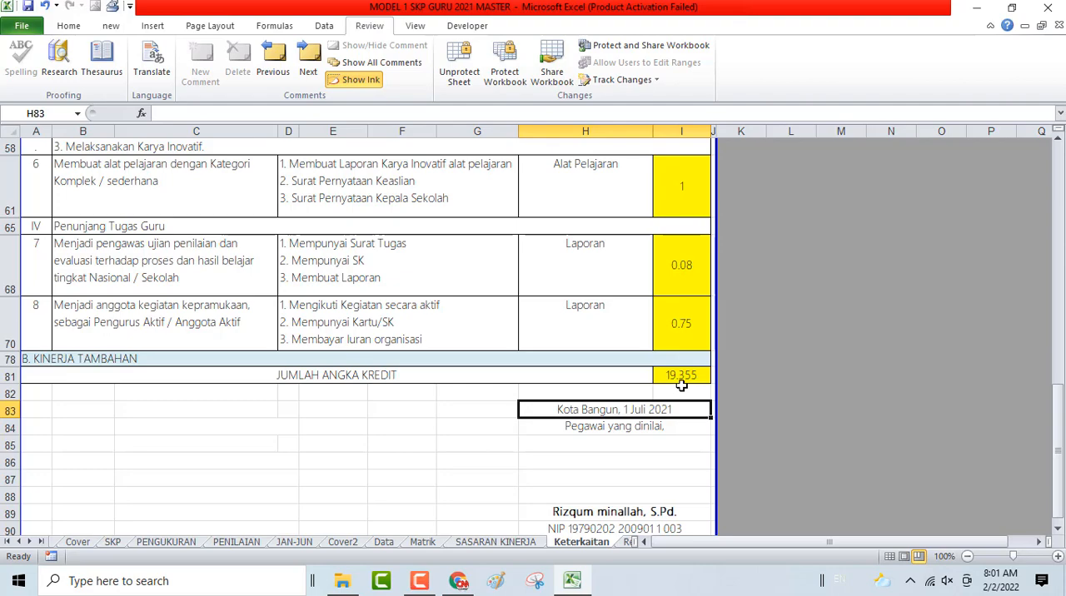
pyautogui.scroll(10, 681, 385)
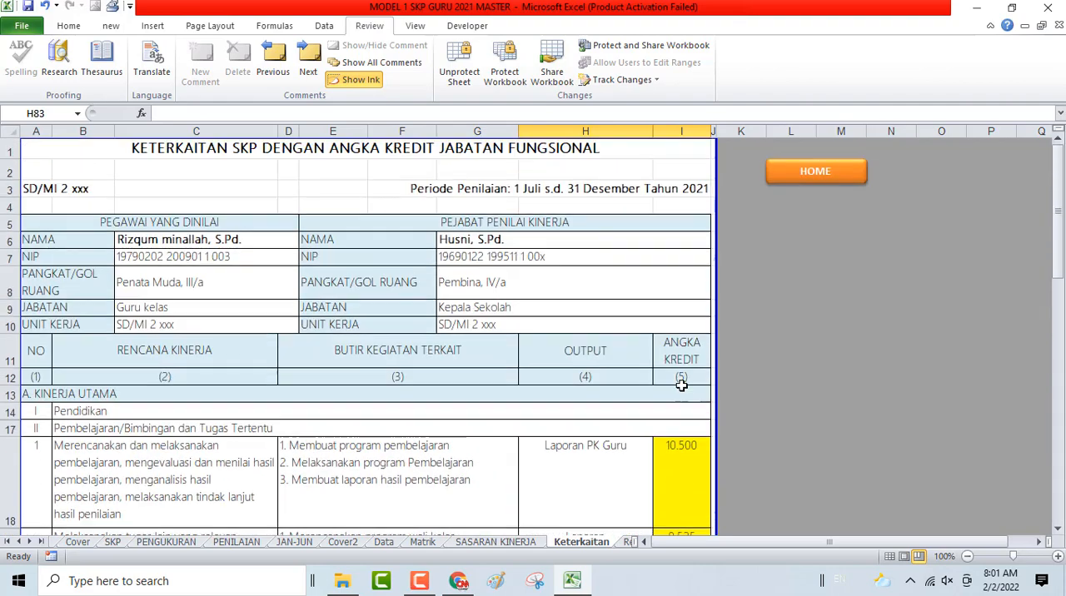
pyautogui.click(28, 7)
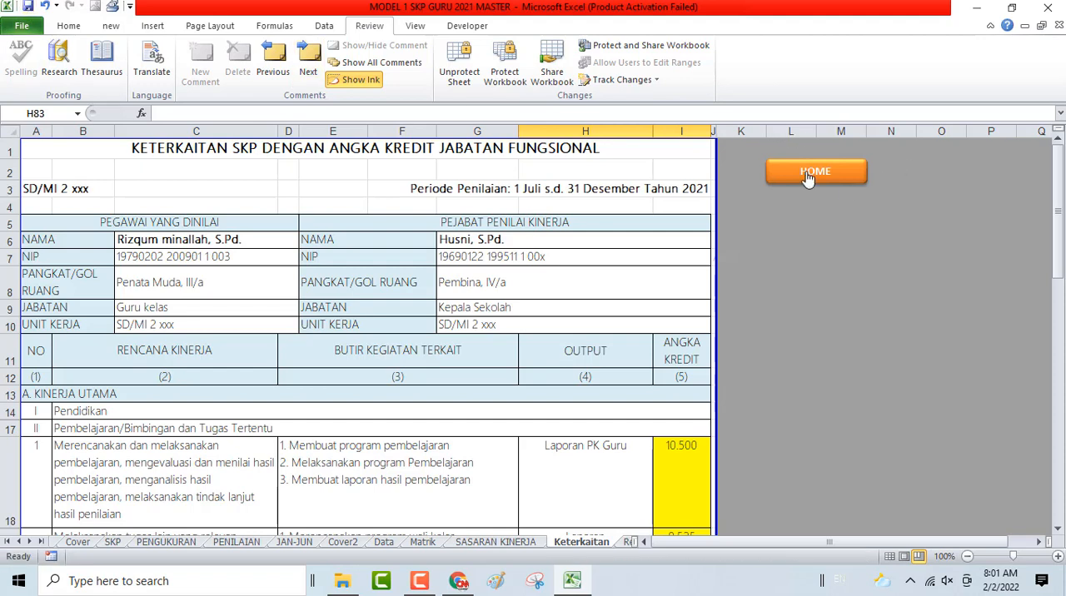
# - Open the July–December review sheet from the home page and examine its plans, targets and signature block
pyautogui.click(808, 176)
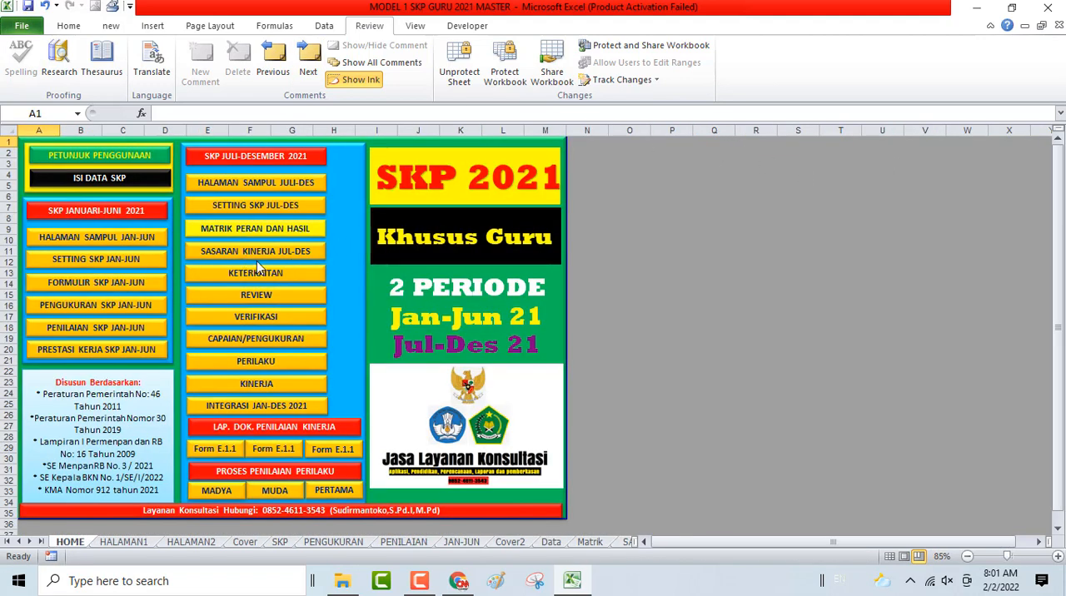
pyautogui.click(274, 298)
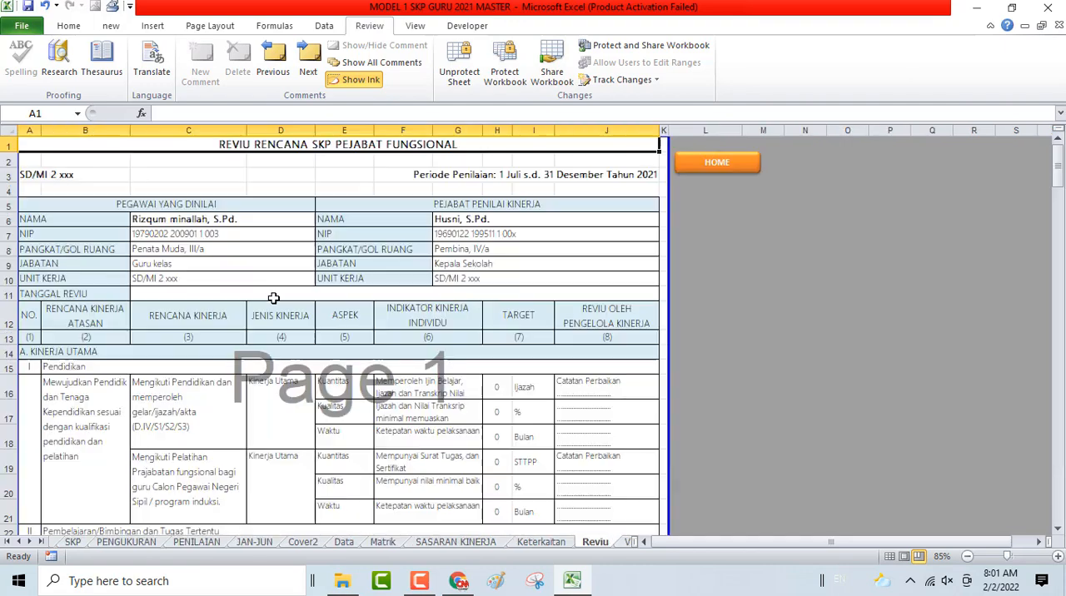
pyautogui.scroll(-3, 535, 332)
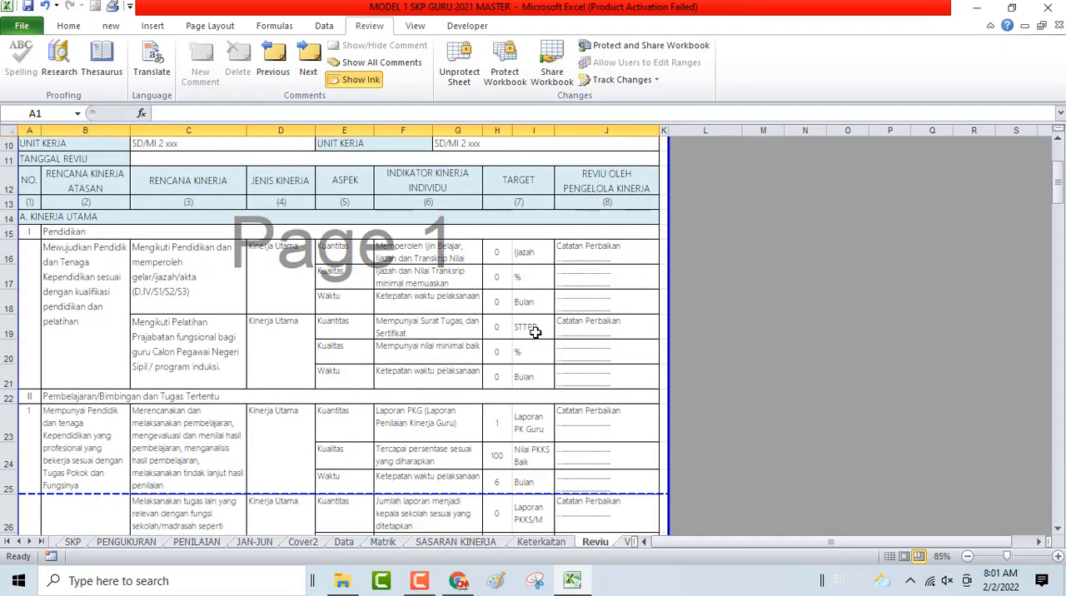
pyautogui.scroll(-2, 576, 292)
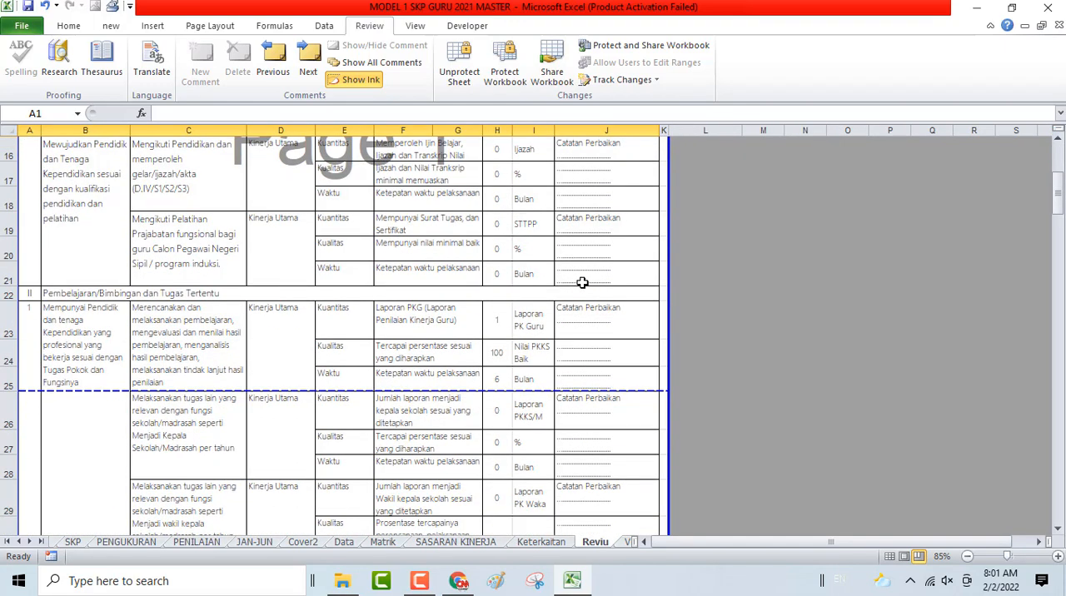
pyautogui.scroll(-20, 582, 283)
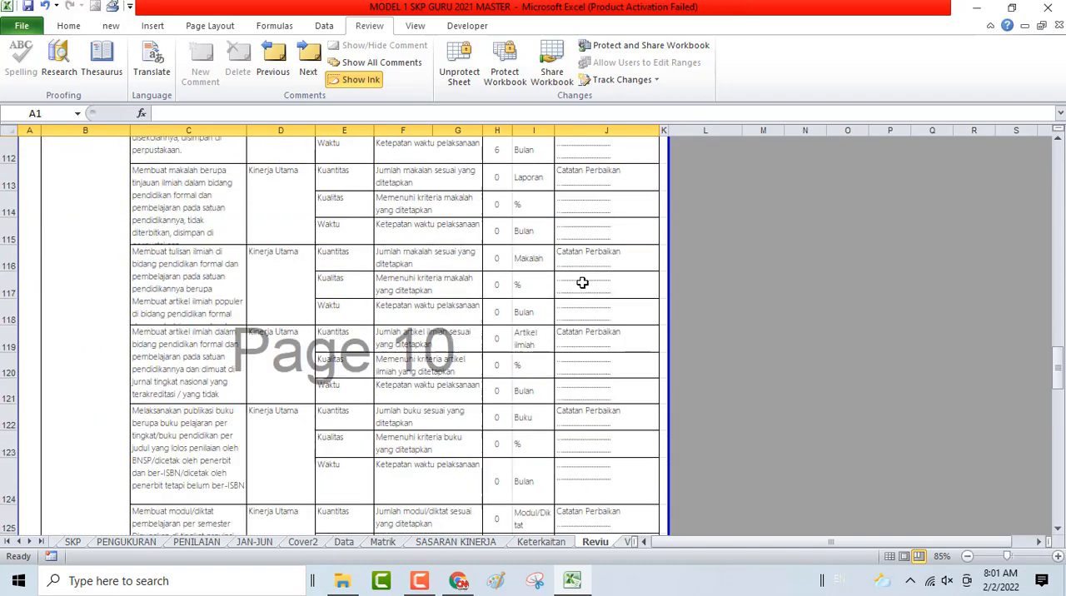
pyautogui.scroll(-20, 582, 283)
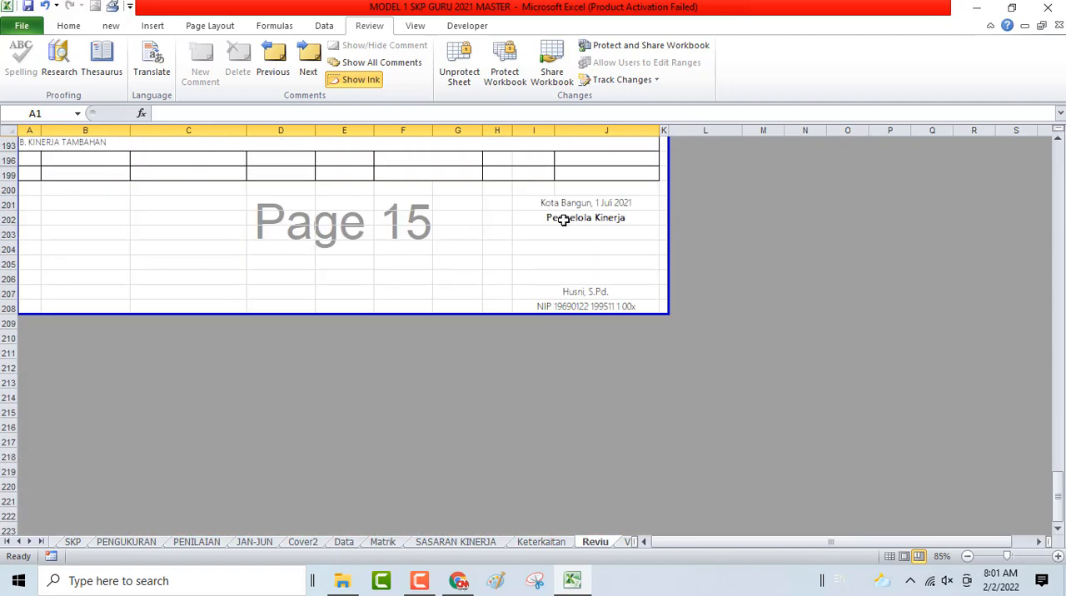
pyautogui.scroll(13, 557, 297)
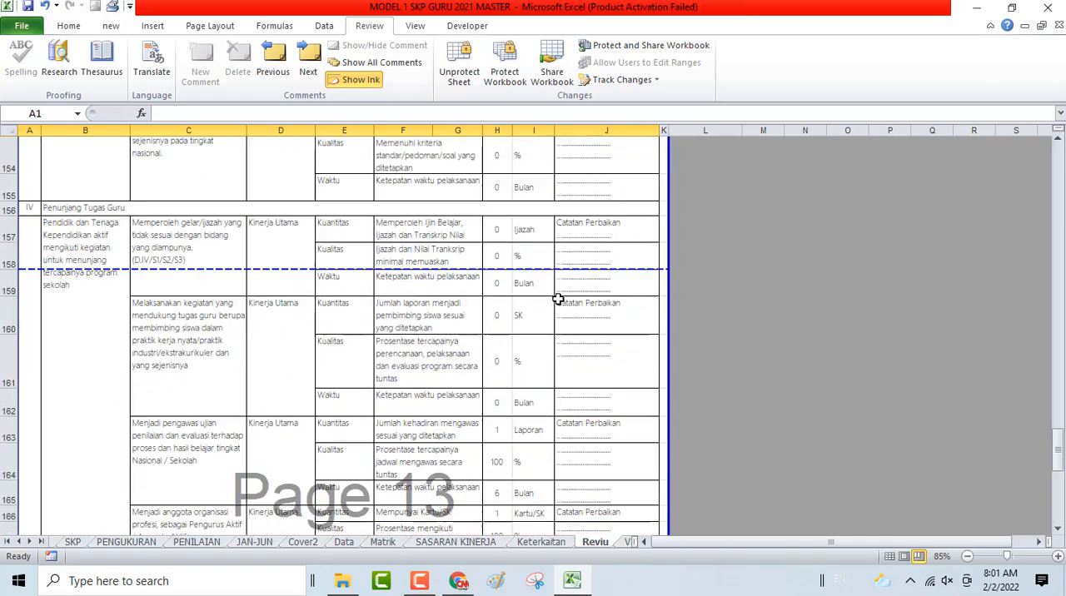
pyautogui.scroll(20, 558, 298)
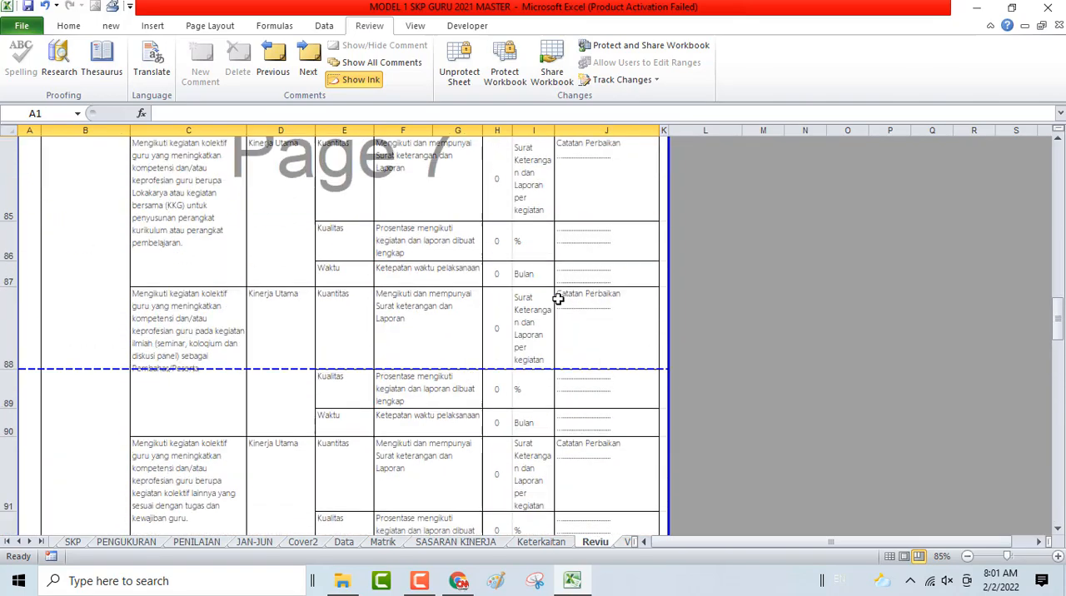
pyautogui.scroll(14, 558, 298)
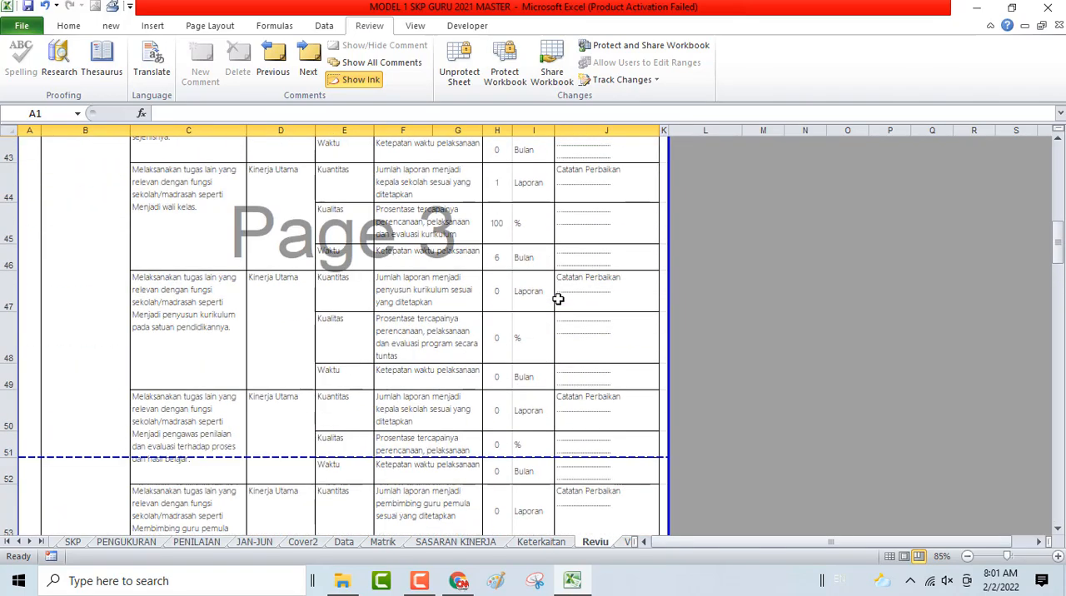
pyautogui.scroll(14, 558, 298)
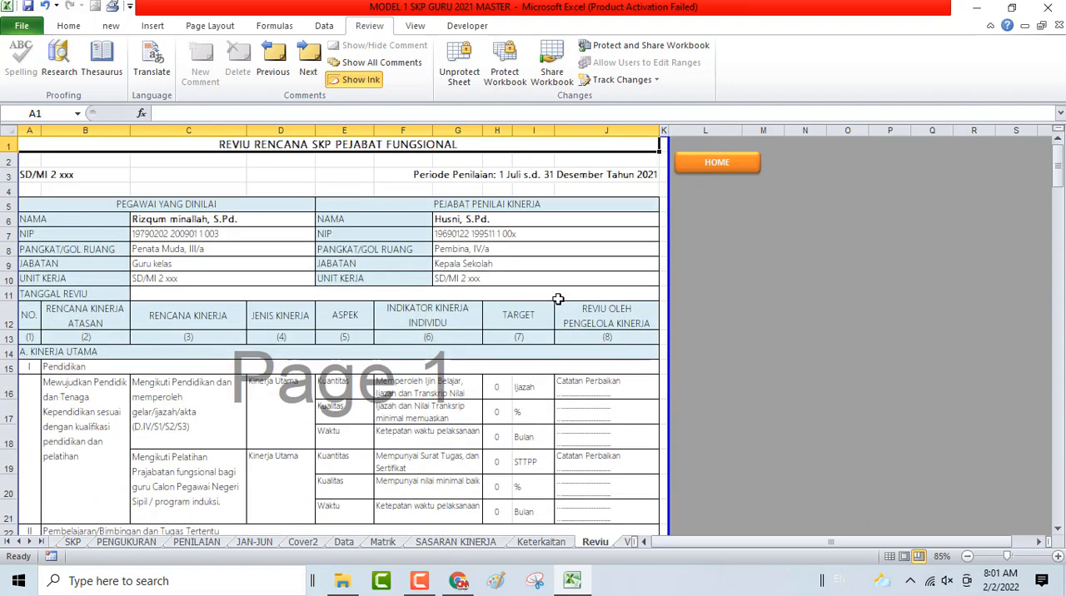
# - Hide rows 16 to 21, the unused education and prajabatan training plans under Pendidikan on the Reviu sheet
pyautogui.scroll(-3, 558, 298)
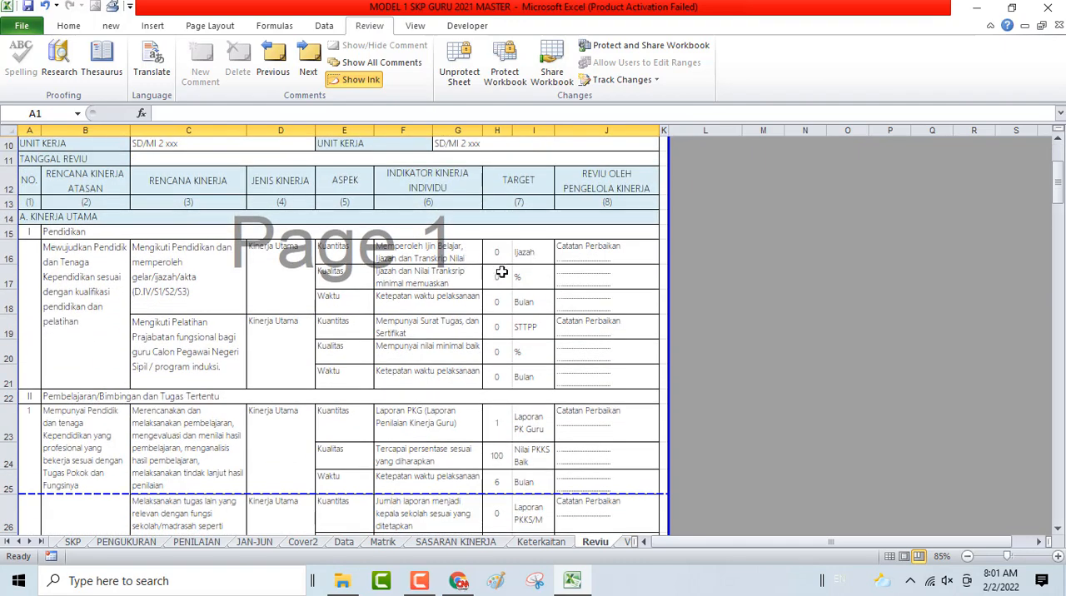
pyautogui.moveTo(3, 254); pyautogui.dragTo(167, 379)
pyautogui.rightClick(283, 291)
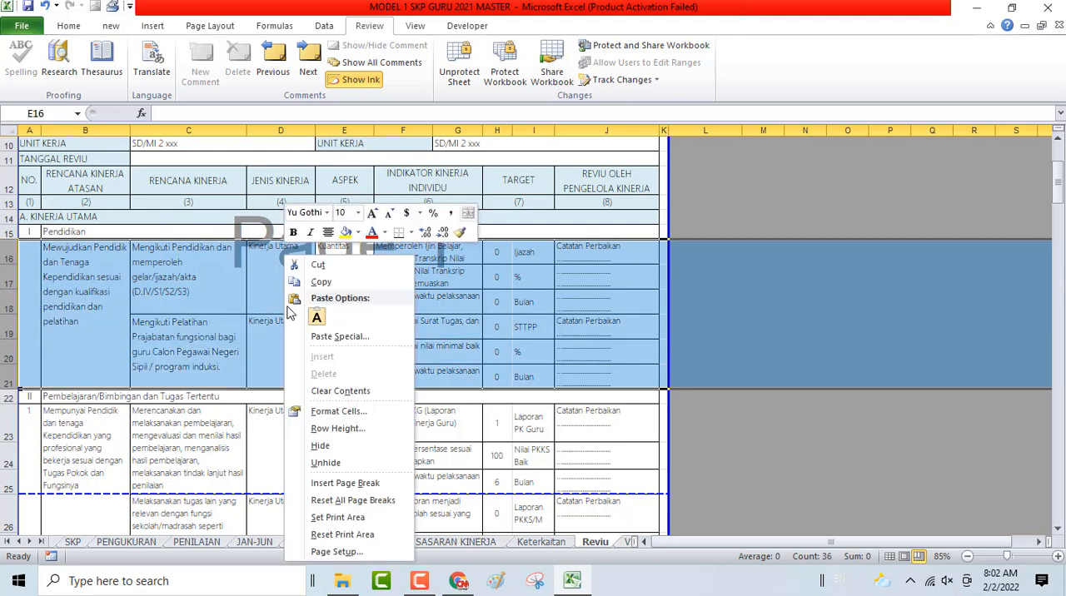
pyautogui.click(329, 446)
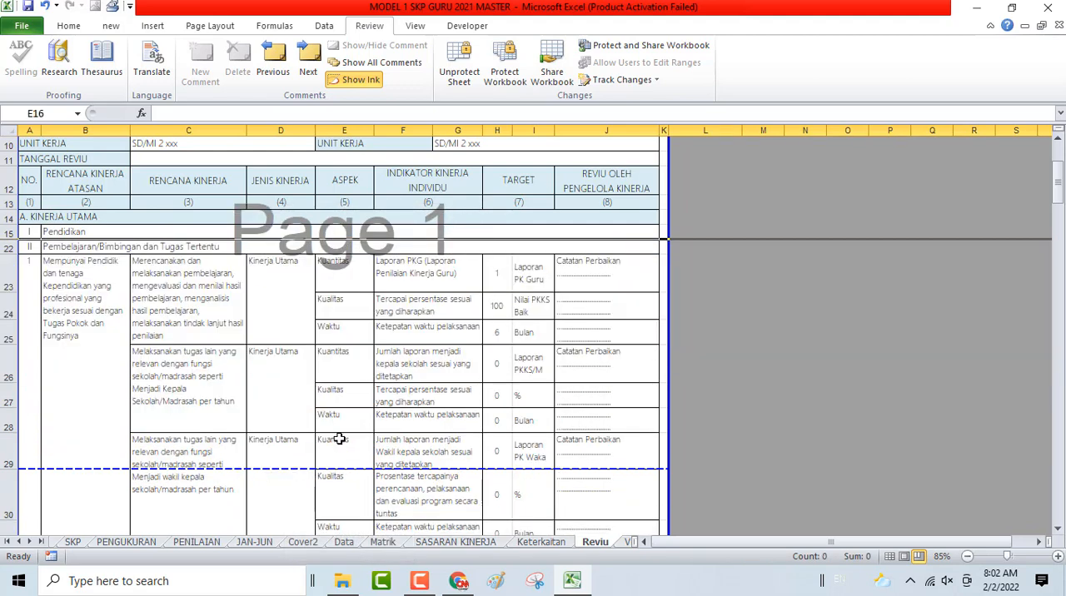
# - Select rows 26 to 43, the unused additional-duty plans before the wali kelas plan
pyautogui.click(4, 306)
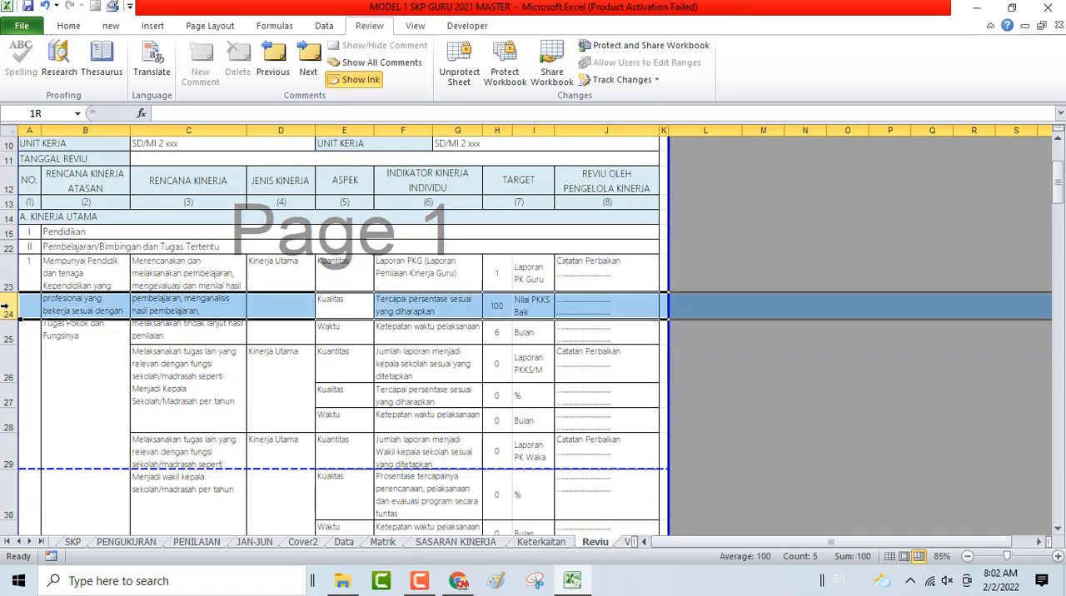
pyautogui.moveTo(9, 375); pyautogui.dragTo(105, 409)
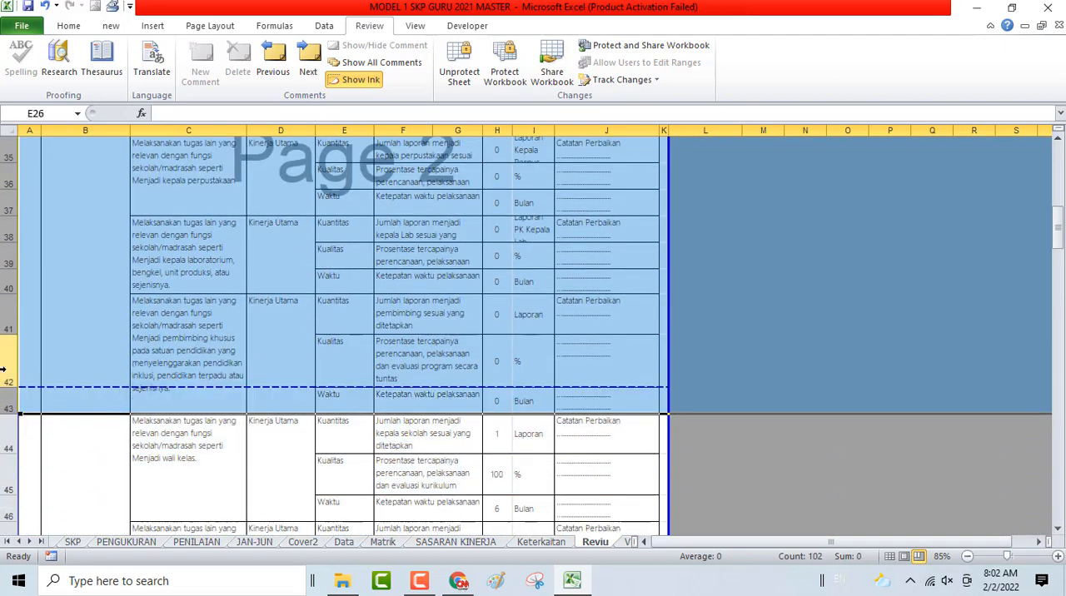
pyautogui.scroll(2, 72, 331)
pyautogui.scroll(-3, 72, 331)
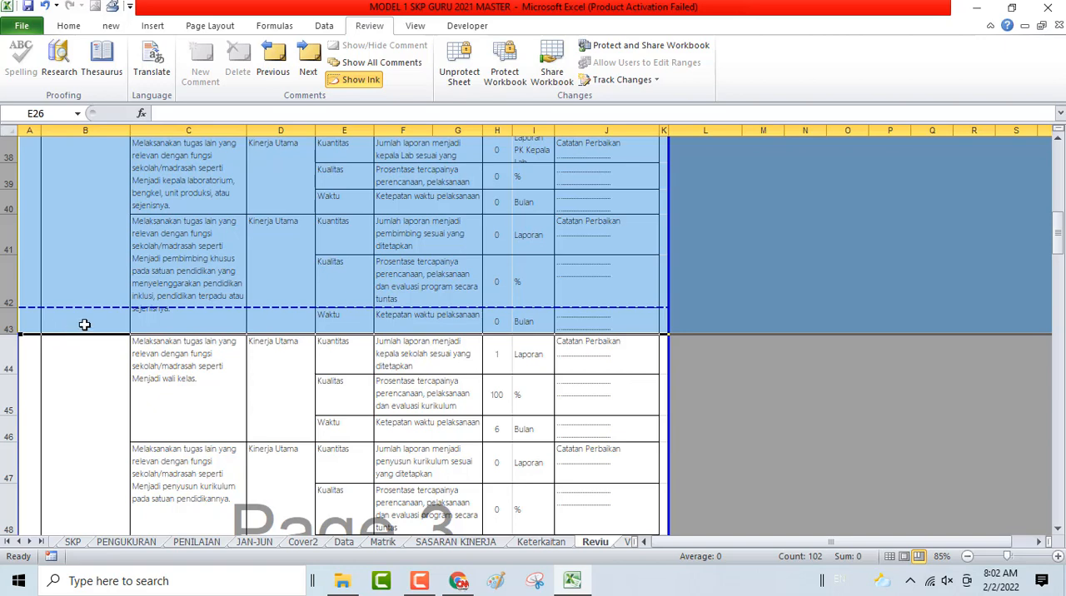
pyautogui.click(496, 356)
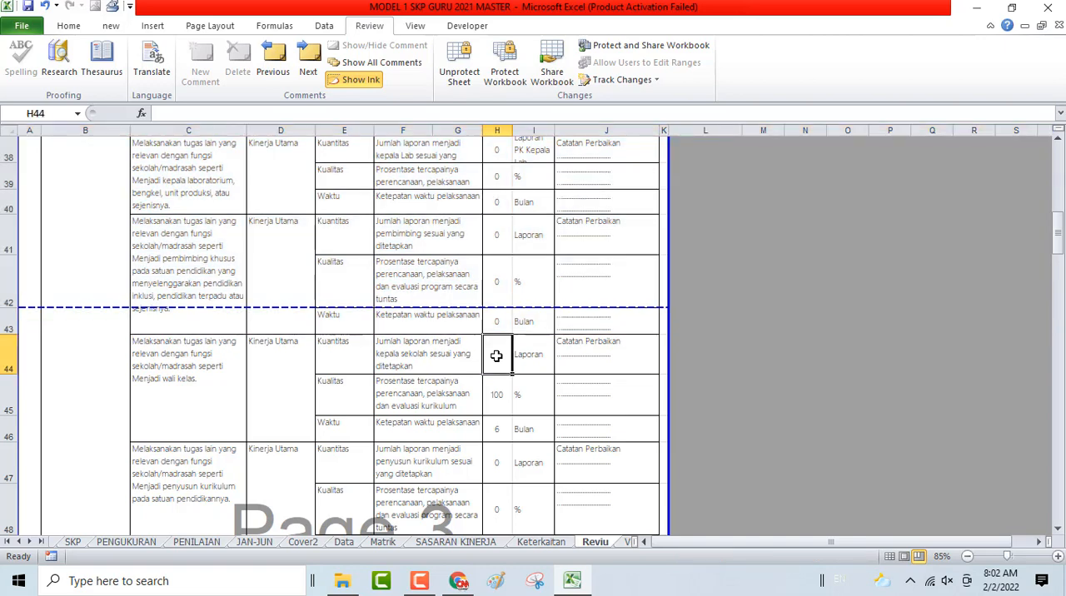
pyautogui.write('1')
pyautogui.scroll(1, 497, 356)
pyautogui.scroll(3, 496, 356)
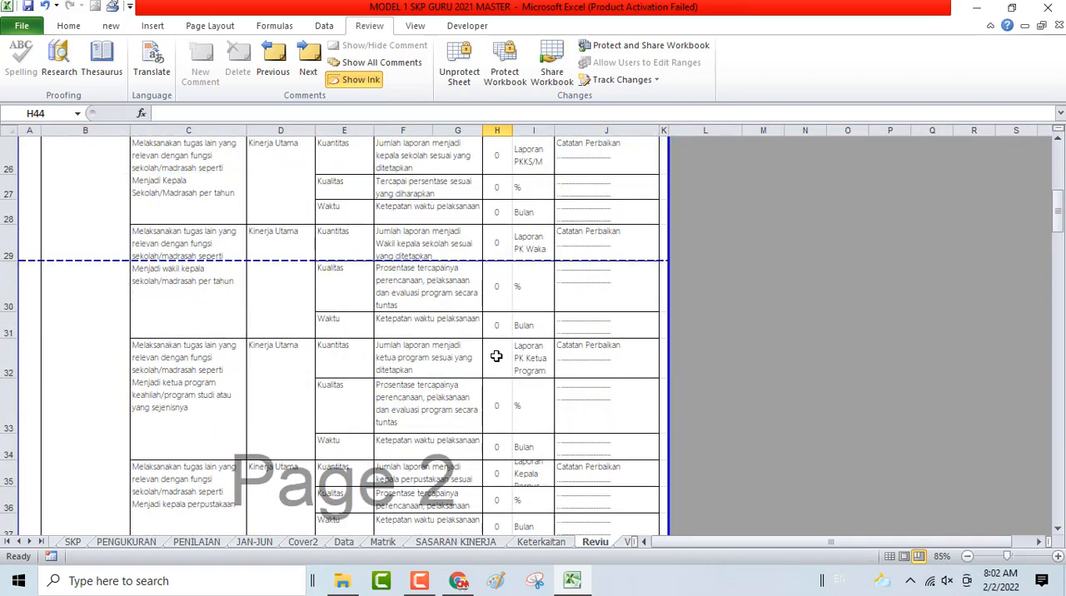
pyautogui.scroll(2, 496, 356)
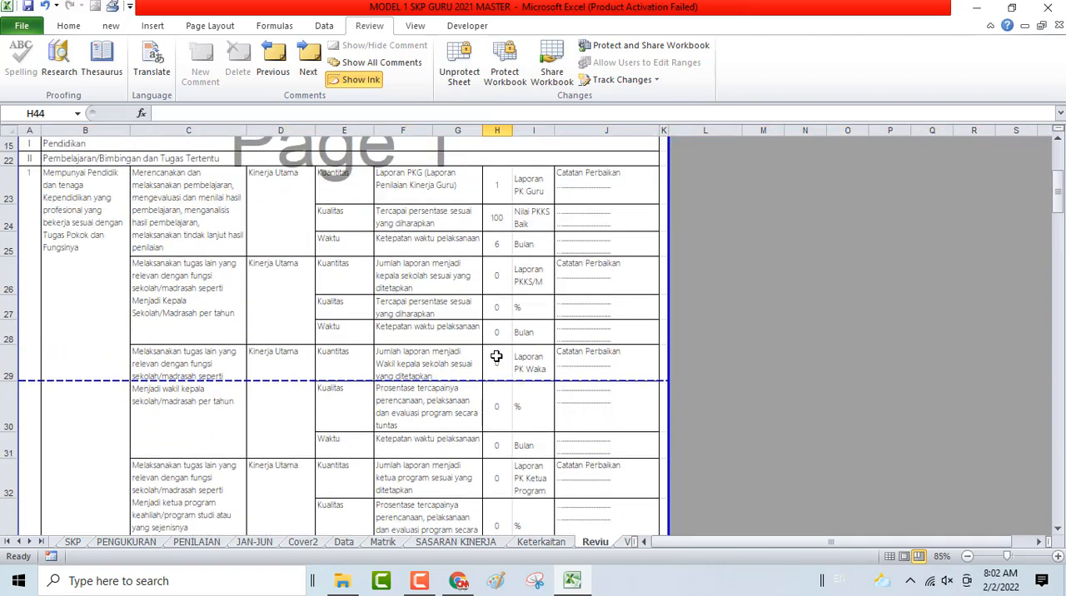
pyautogui.scroll(-8, 496, 356)
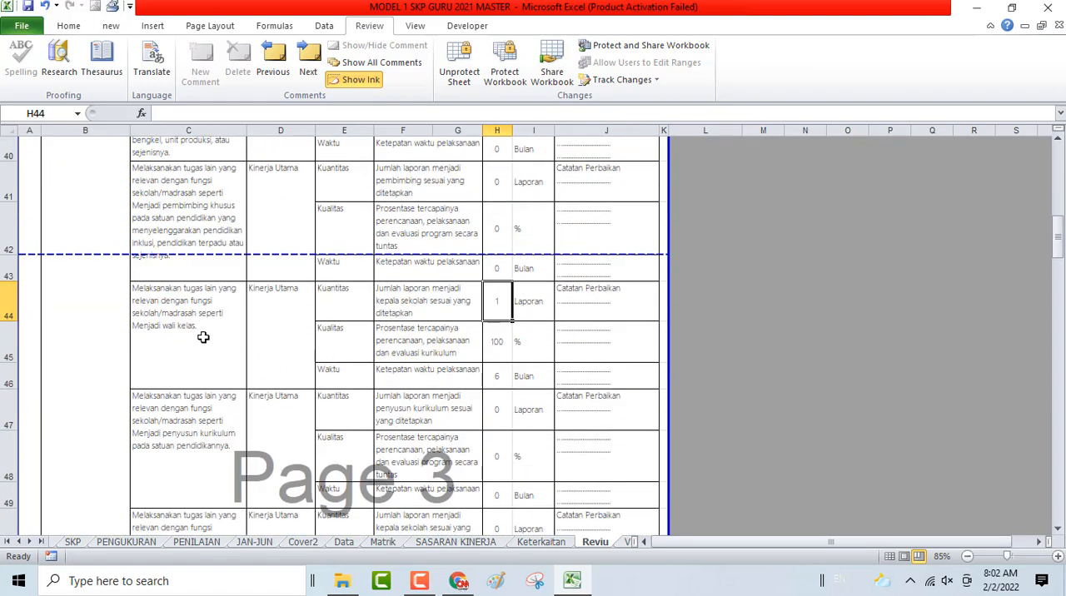
pyautogui.scroll(6, 200, 337)
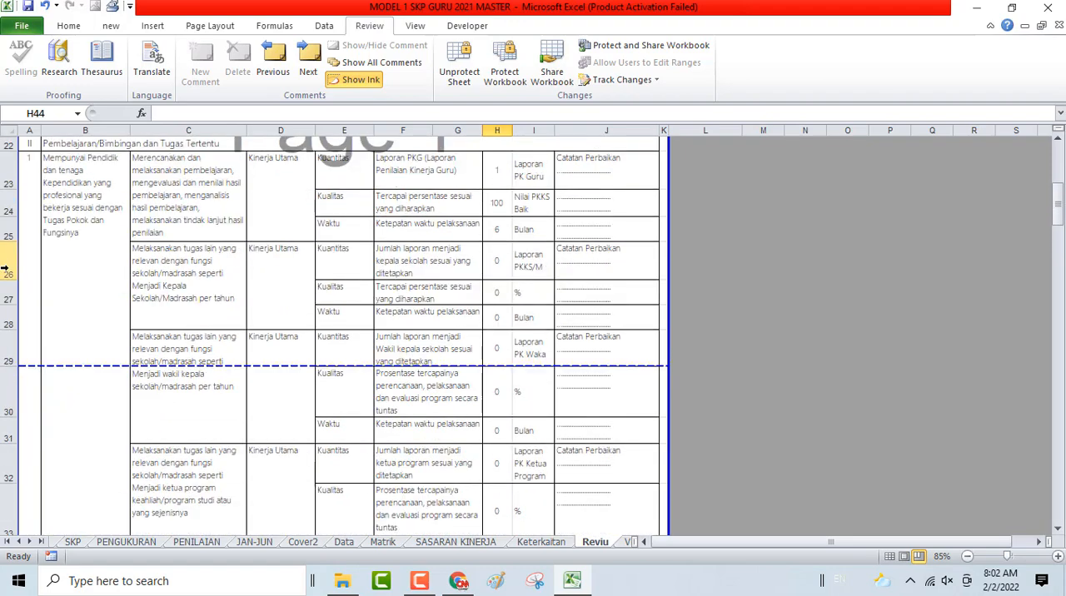
pyautogui.moveTo(5, 269); pyautogui.dragTo(161, 354)
pyautogui.rightClick(87, 269)
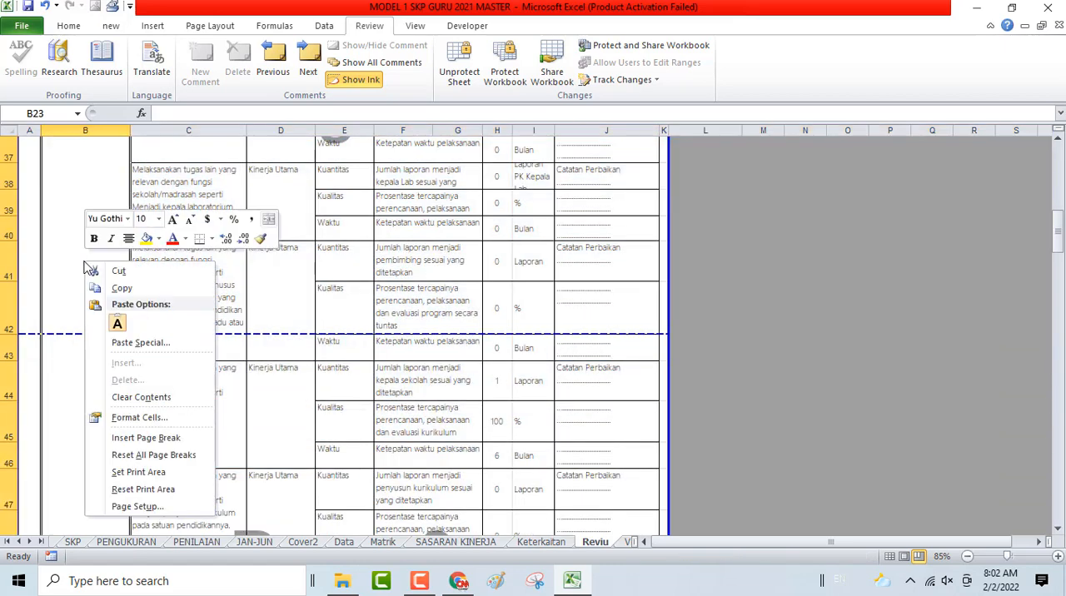
pyautogui.press('Escape')
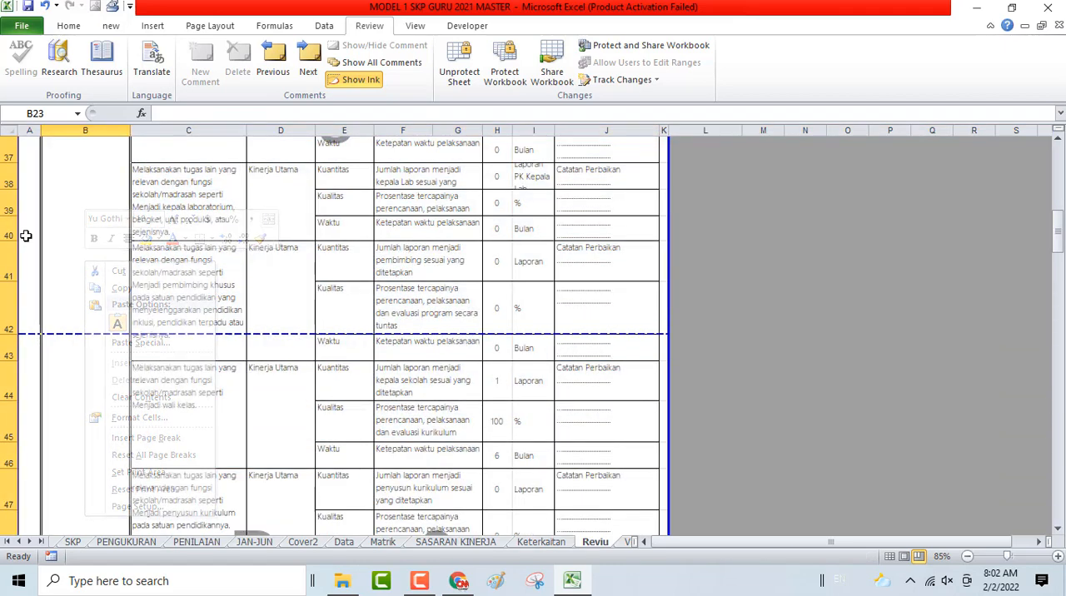
# - Hide rows 26 to 43, the unused additional-duty plans above the wali kelas plan on the Reviu sheet
pyautogui.scroll(5, 25, 250)
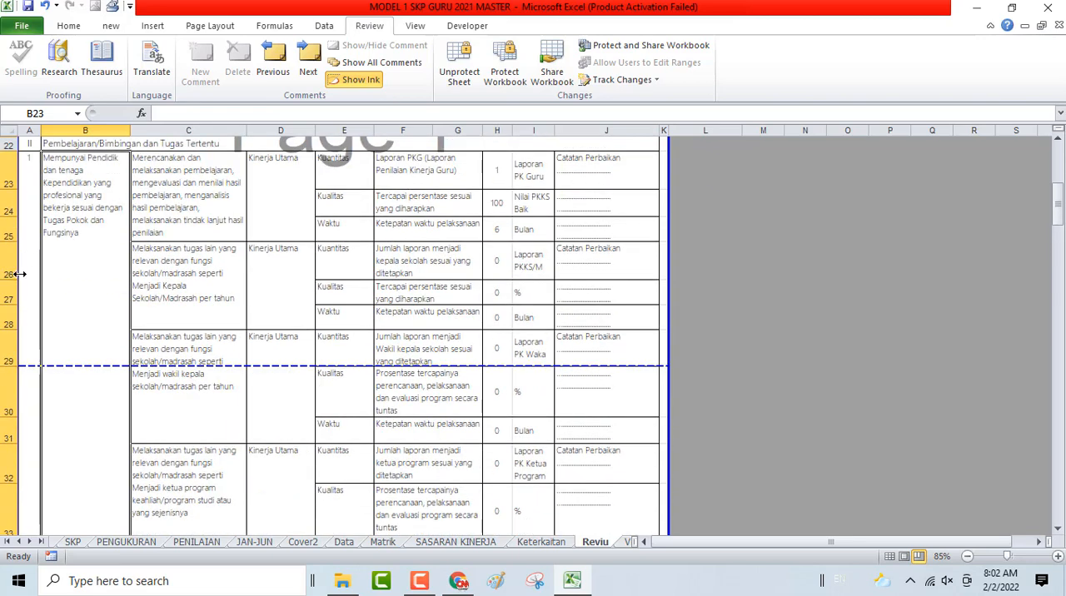
pyautogui.moveTo(4, 265); pyautogui.dragTo(25, 495)
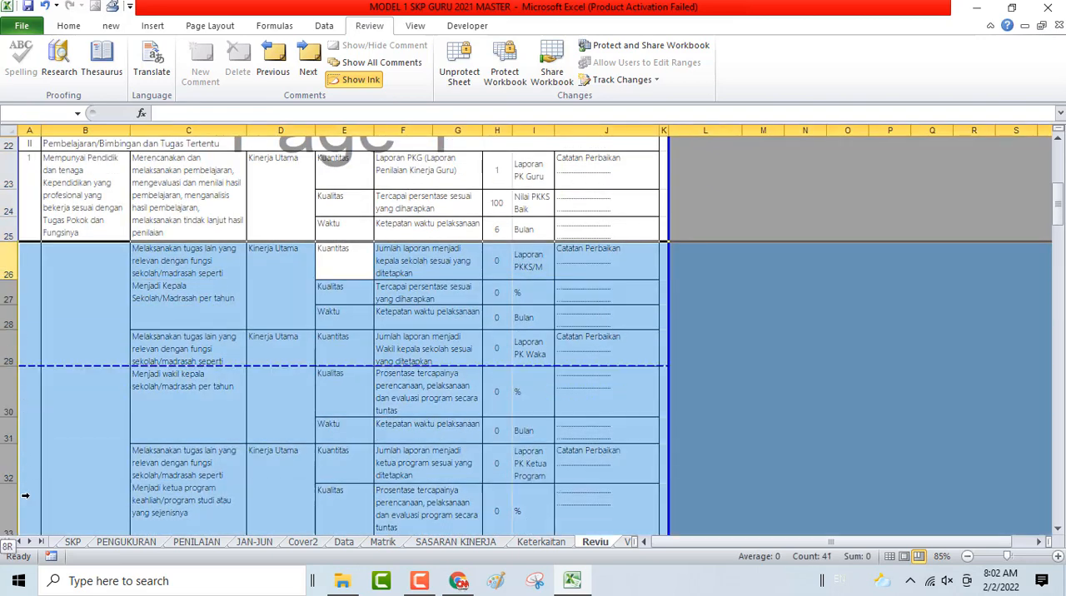
pyautogui.moveTo(3, 531); pyautogui.dragTo(4, 362)
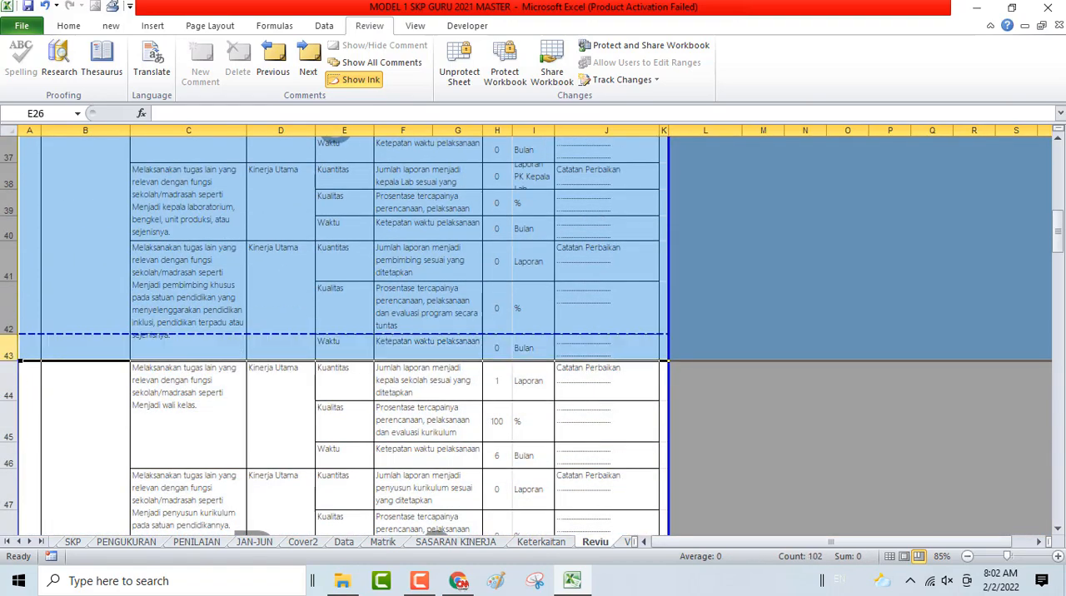
pyautogui.rightClick(5, 308)
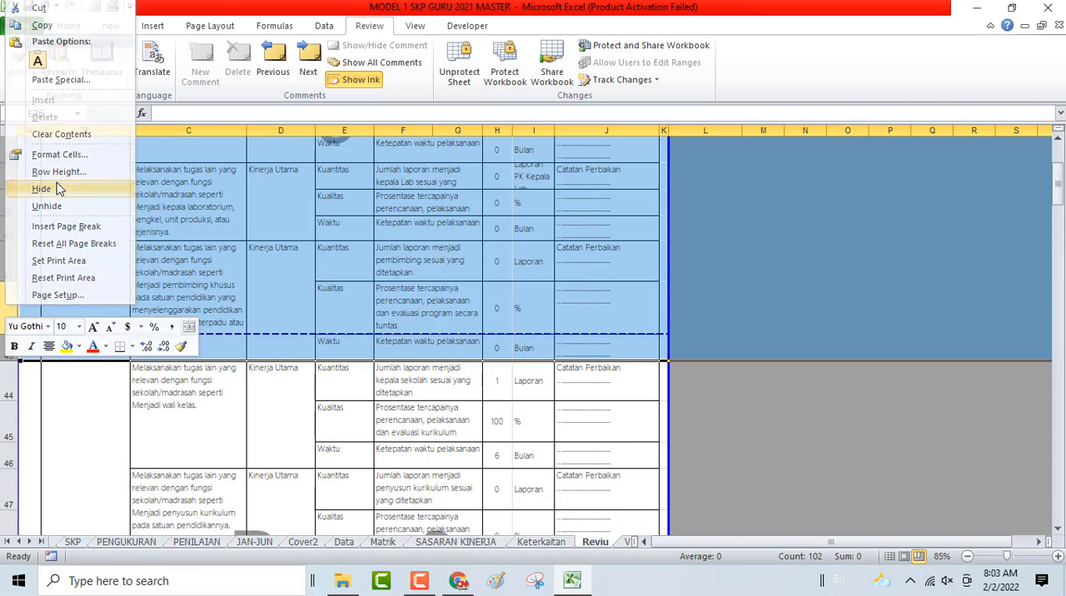
pyautogui.click(40, 189)
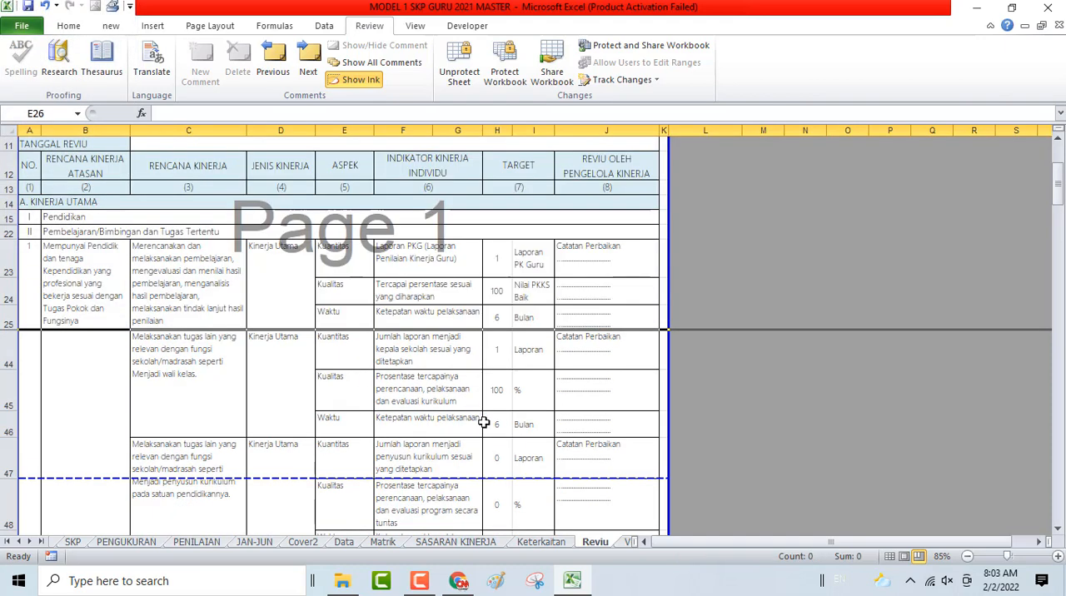
# - Hide rows 47 to 64, the unused additional-duty plans between the wali kelas plan and the PKB heading
pyautogui.moveTo(6, 452); pyautogui.dragTo(7, 476)
pyautogui.moveTo(14, 518); pyautogui.dragTo(47, 496)
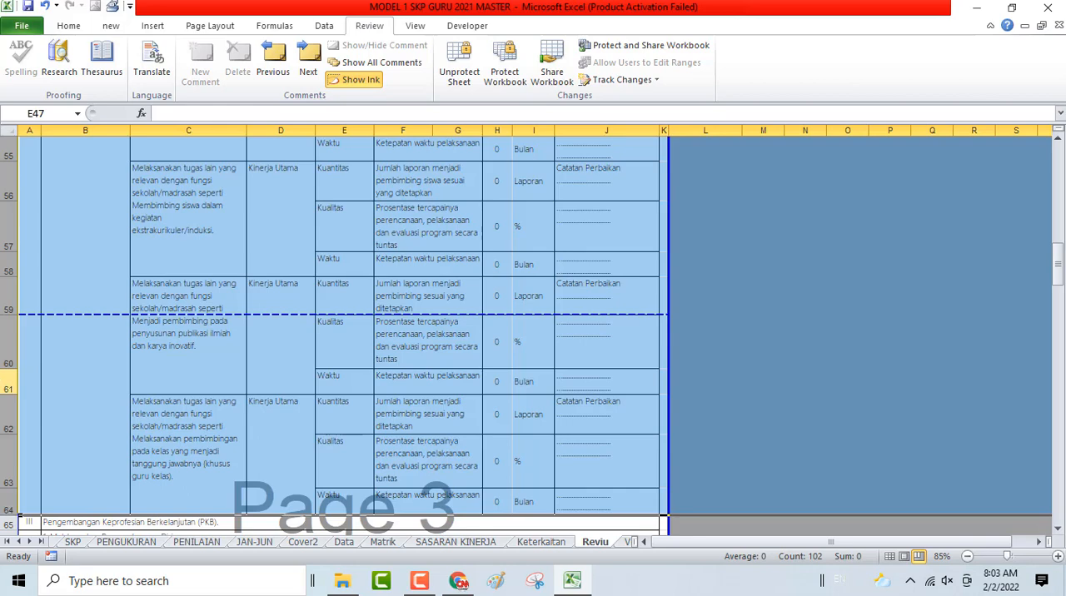
pyautogui.rightClick(4, 385)
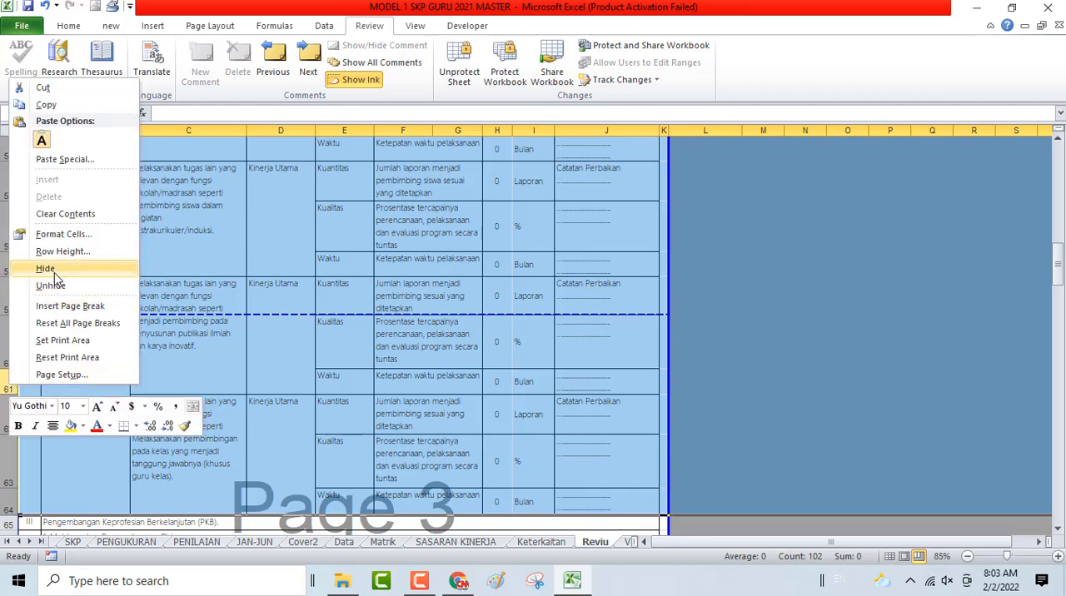
pyautogui.click(33, 336)
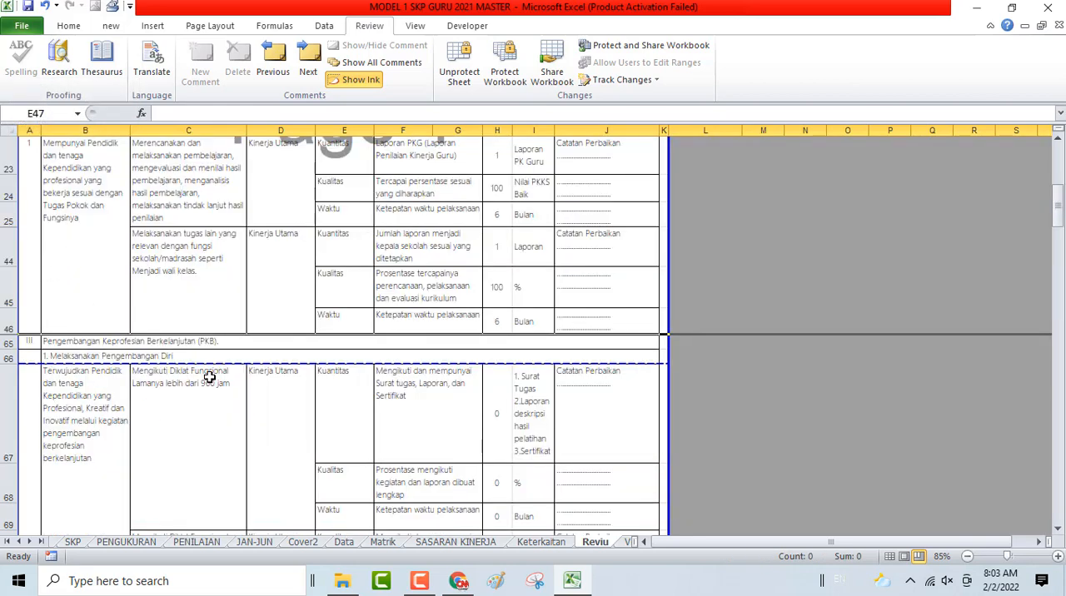
# - Hide rows 67 to 81, the unused Diklat Fungsional plans above the 30 s.d. 80 jam plan
pyautogui.scroll(-2, 209, 377)
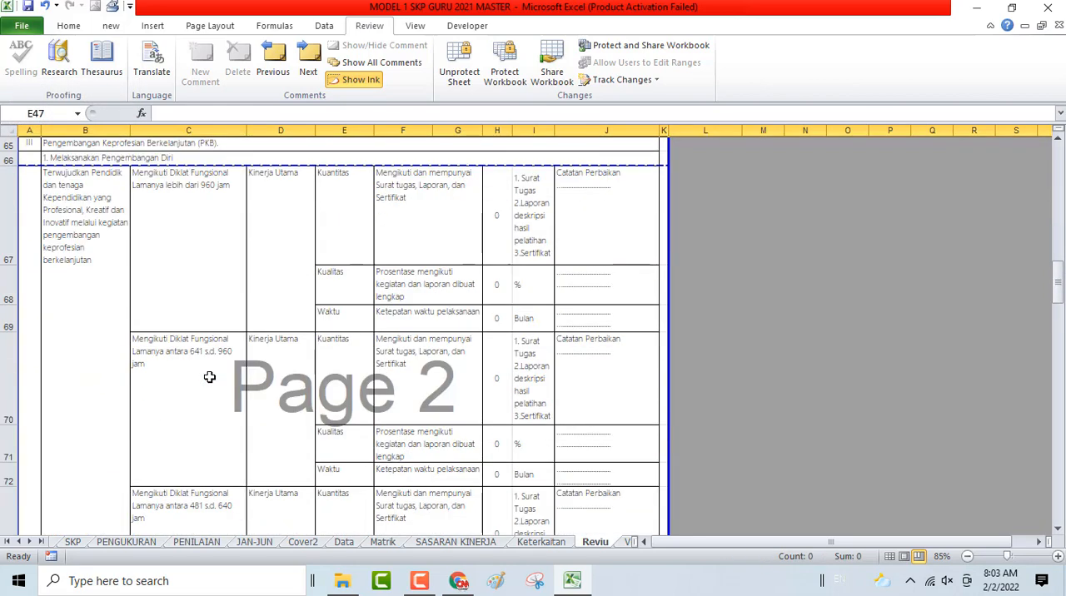
pyautogui.click(11, 191)
pyautogui.moveTo(11, 191); pyautogui.dragTo(107, 208)
pyautogui.scroll(1, 482, 234)
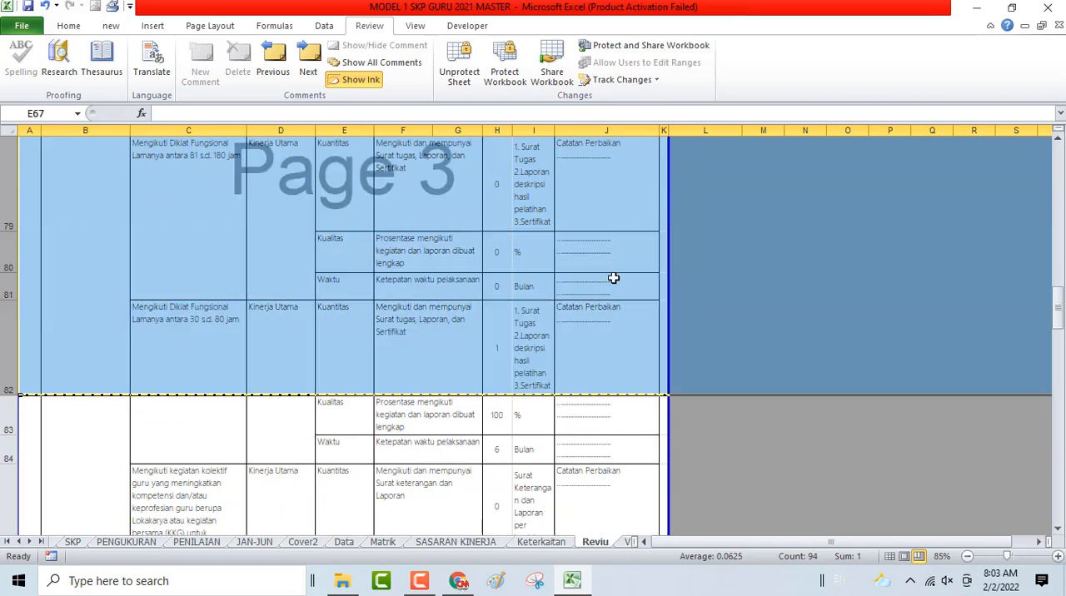
pyautogui.scroll(5, 617, 252)
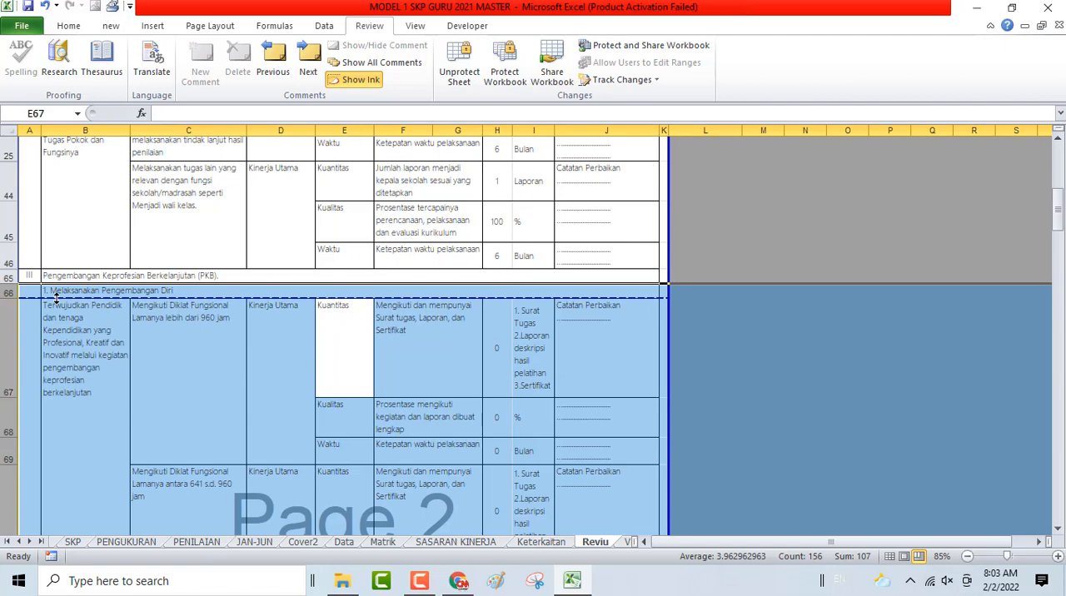
pyautogui.moveTo(9, 303); pyautogui.dragTo(115, 278)
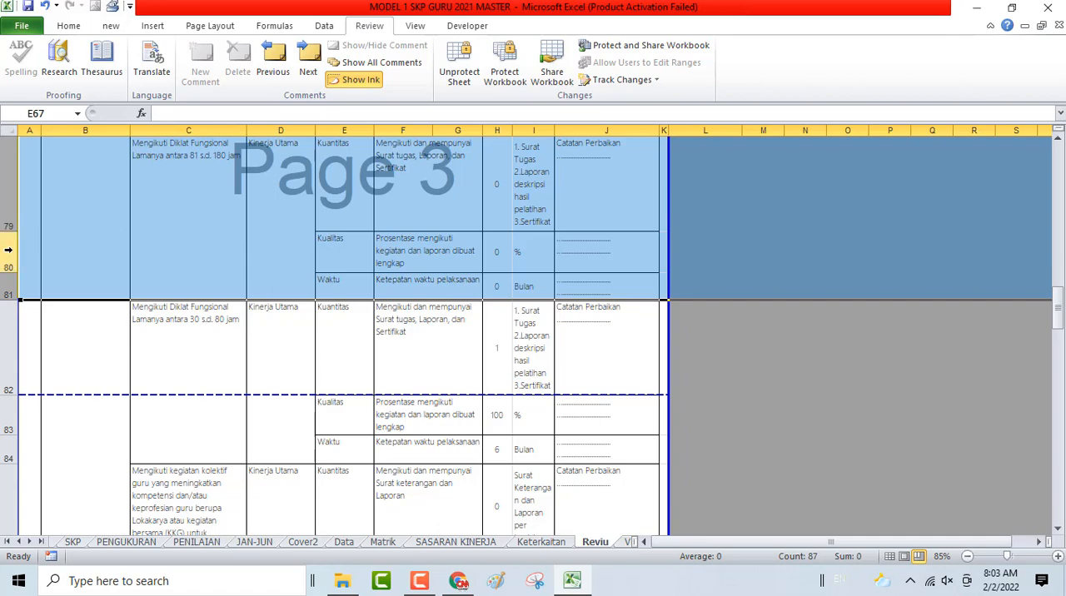
pyautogui.rightClick(9, 249)
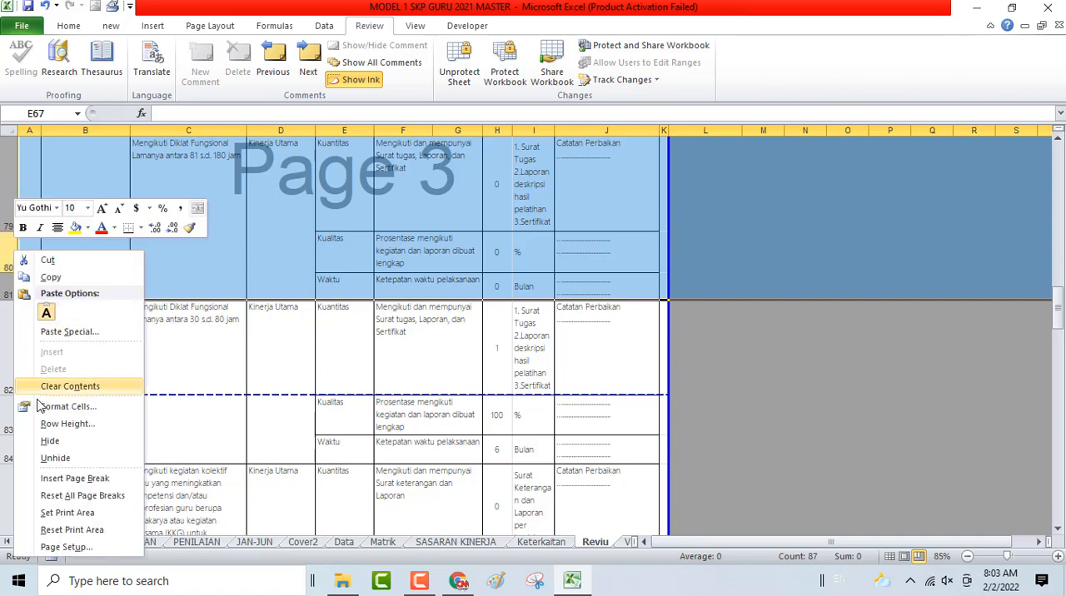
pyautogui.click(50, 441)
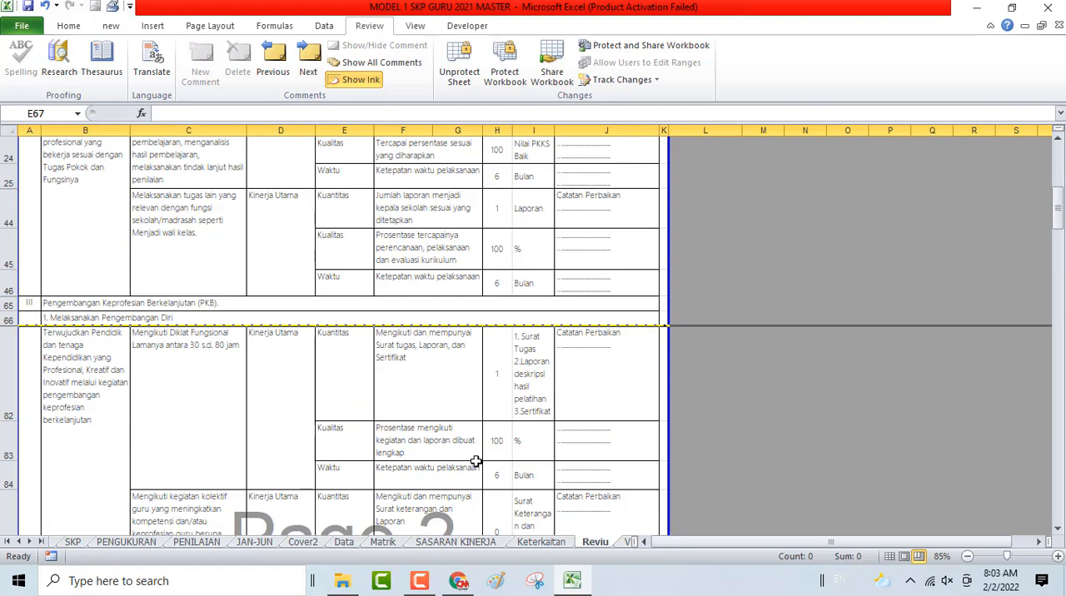
# - Hide rows 85 to 93, the unused kegiatan kolektif guru plans under Melaksanakan Pengembangan Diri
pyautogui.scroll(-2, 477, 439)
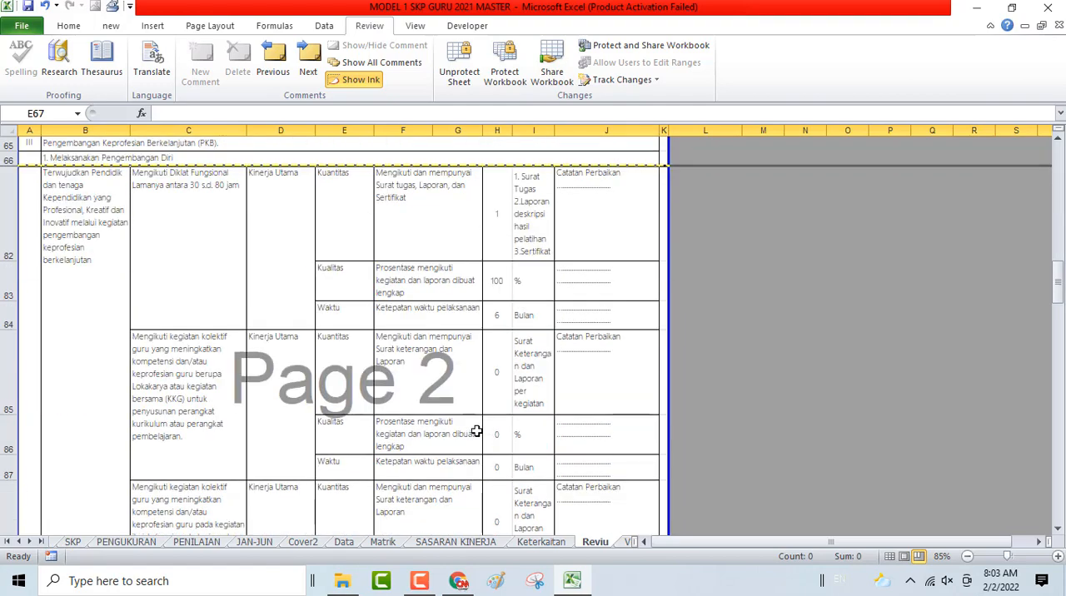
pyautogui.click(4, 367)
pyautogui.moveTo(4, 364); pyautogui.dragTo(76, 405)
pyautogui.scroll(1, 82, 404)
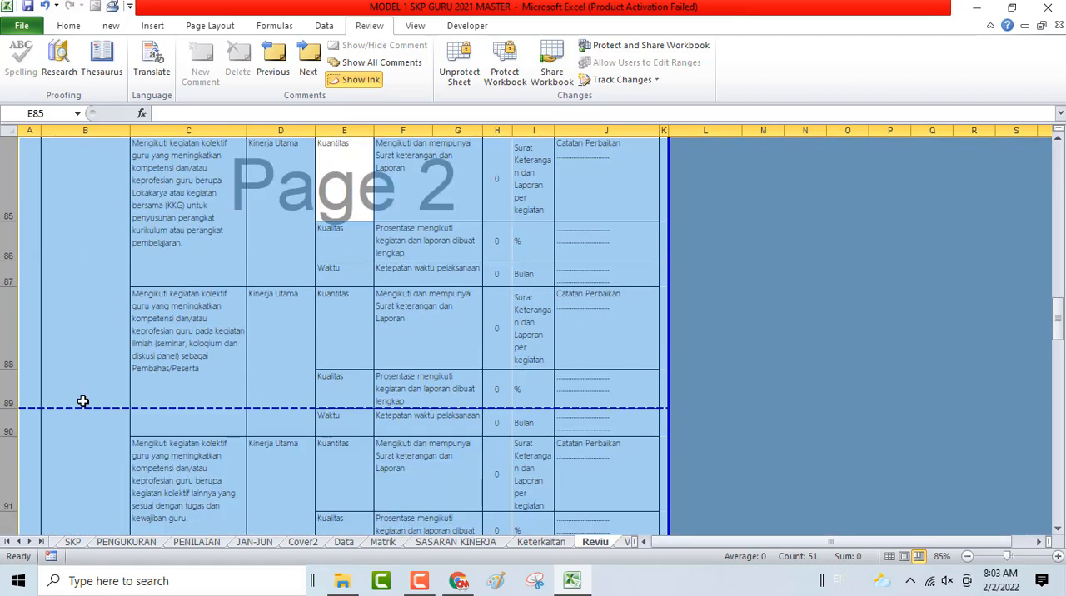
pyautogui.rightClick(8, 317)
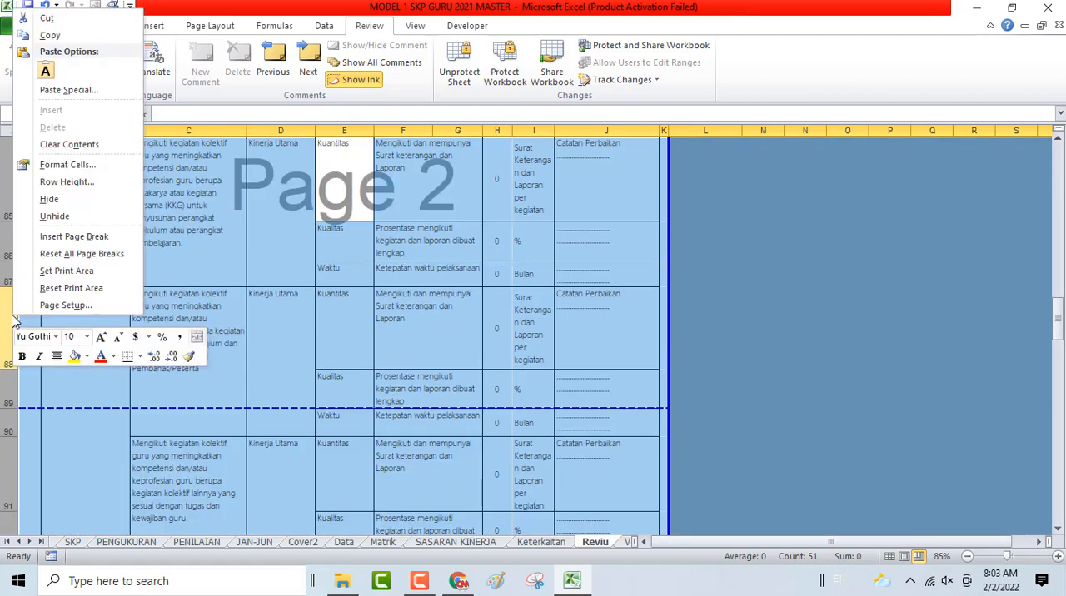
pyautogui.click(55, 201)
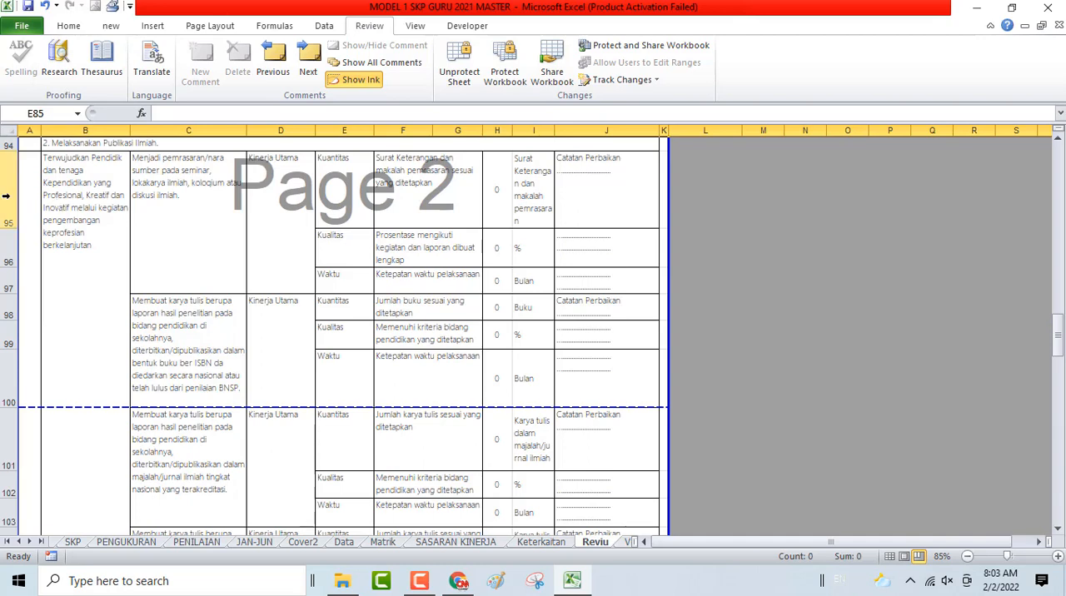
# - Hide rows 95 to 109, the unused Publikasi Ilmiah plans above the karya tulis stored in the school library
pyautogui.scroll(1, 7, 218)
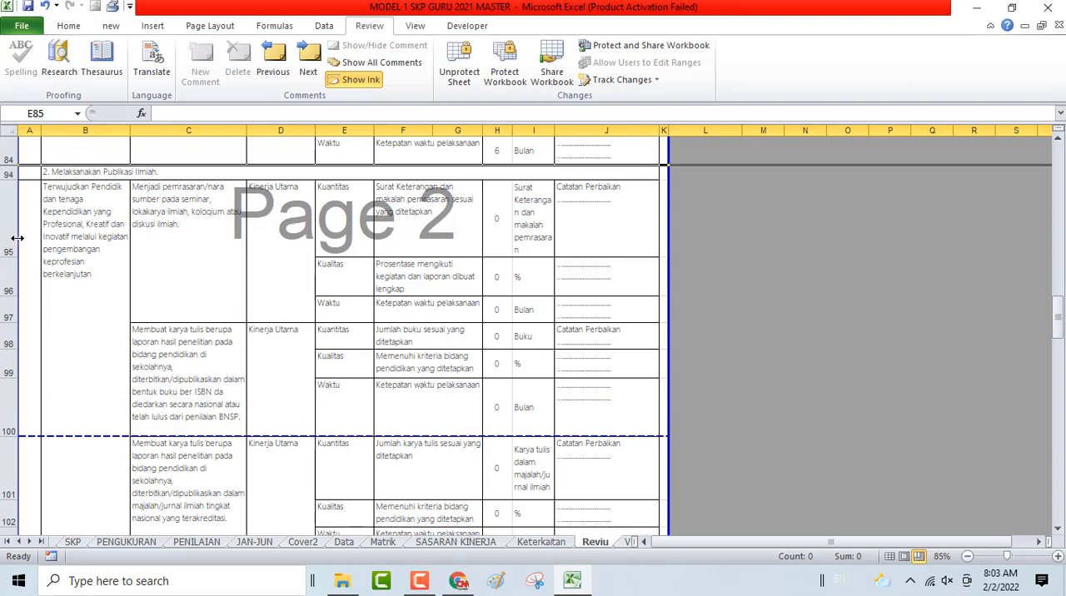
pyautogui.moveTo(8, 238); pyautogui.dragTo(108, 376)
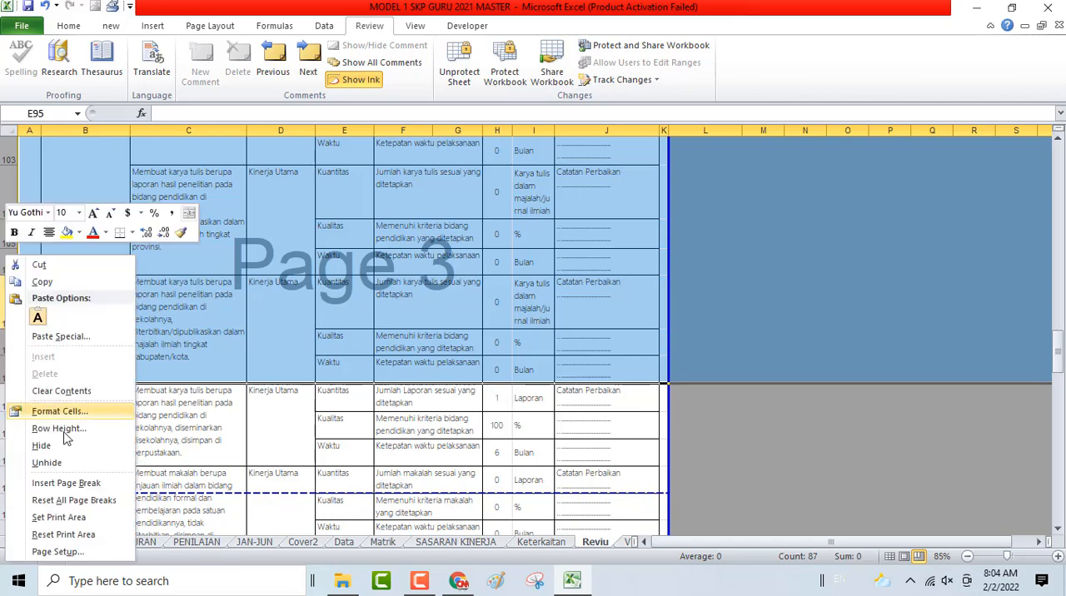
pyautogui.click(71, 452)
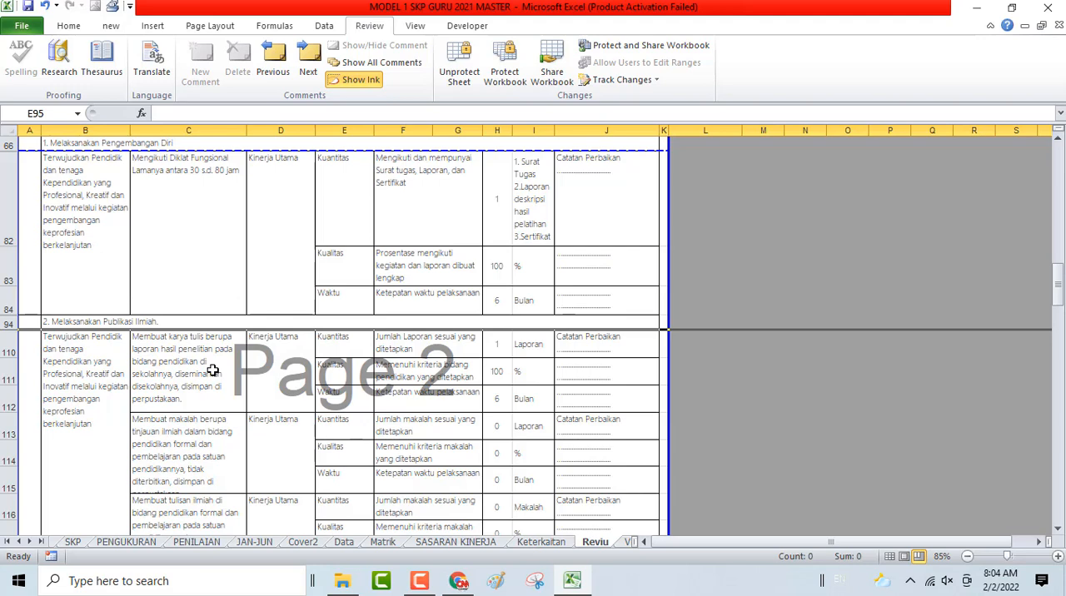
# - Hide rows 113 to 133, the unused Publikasi Ilmiah plans above the buku pedoman guru plan
pyautogui.scroll(-1, 213, 371)
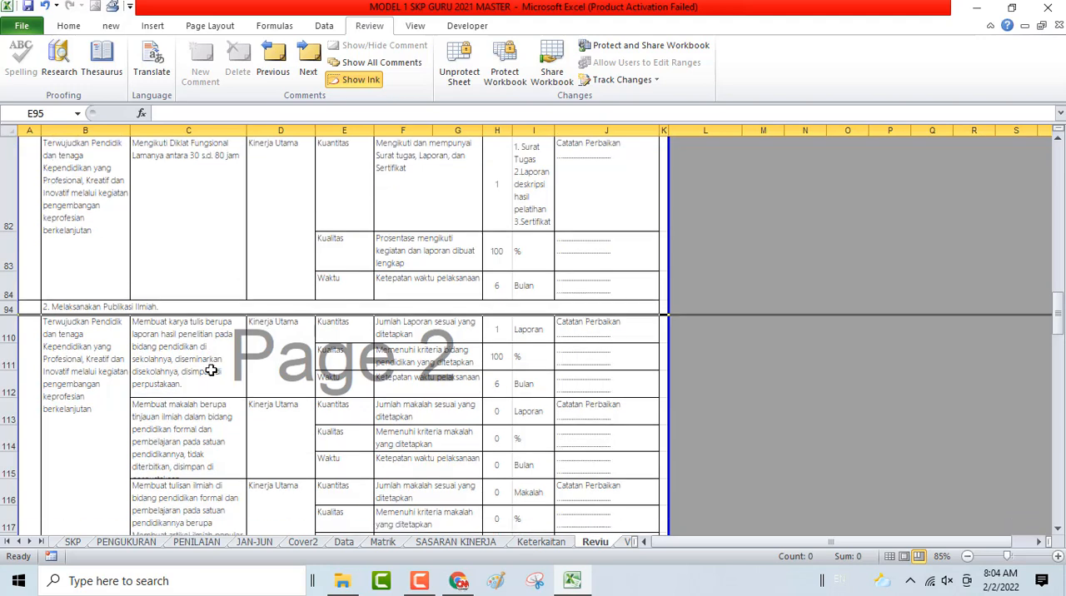
pyautogui.scroll(-1, 212, 372)
pyautogui.moveTo(3, 244); pyautogui.dragTo(95, 425)
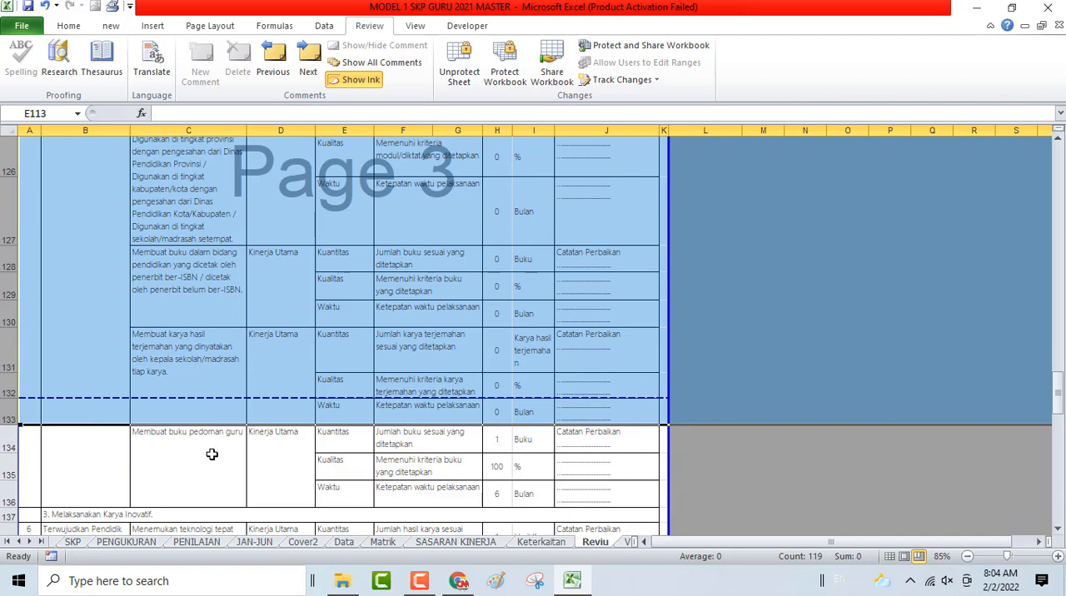
pyautogui.rightClick(10, 286)
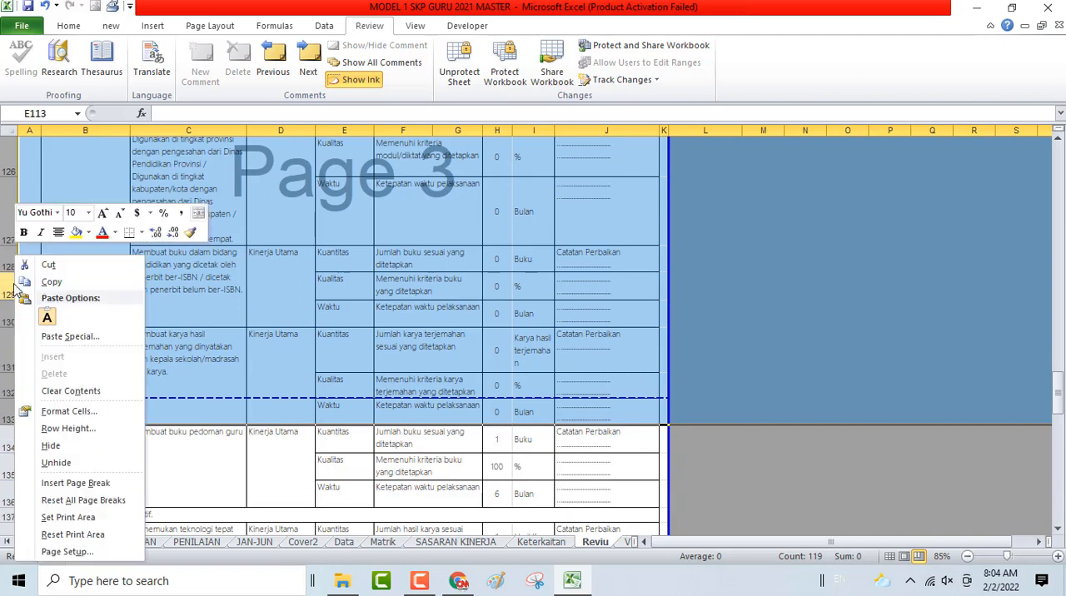
pyautogui.click(51, 446)
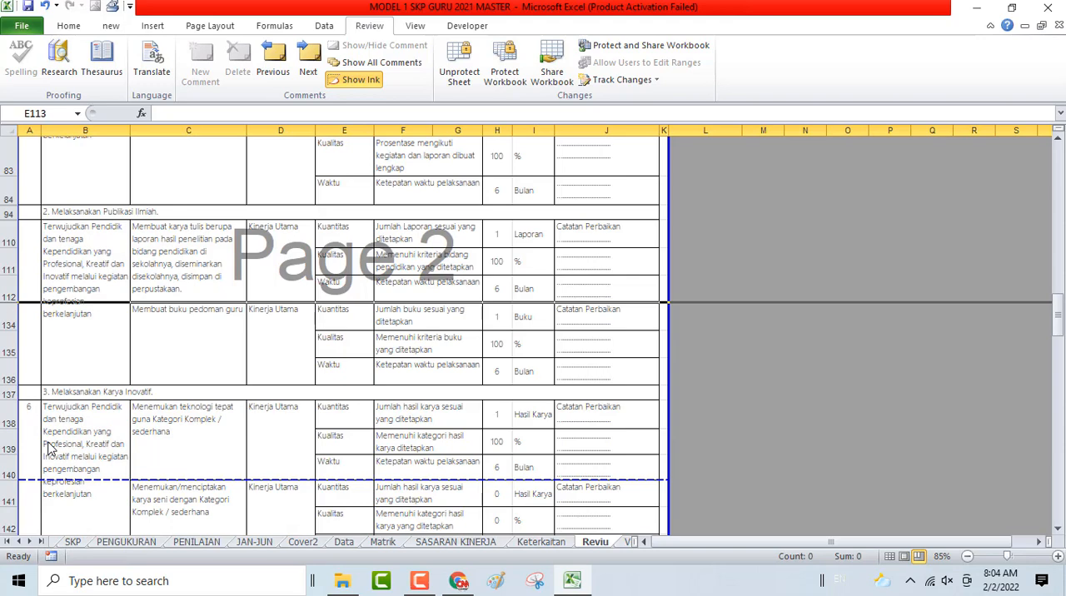
# - Hide rows 141 to 143, the unused karya seni plan under Melaksanakan Karya Inovatif
pyautogui.scroll(-1, 63, 429)
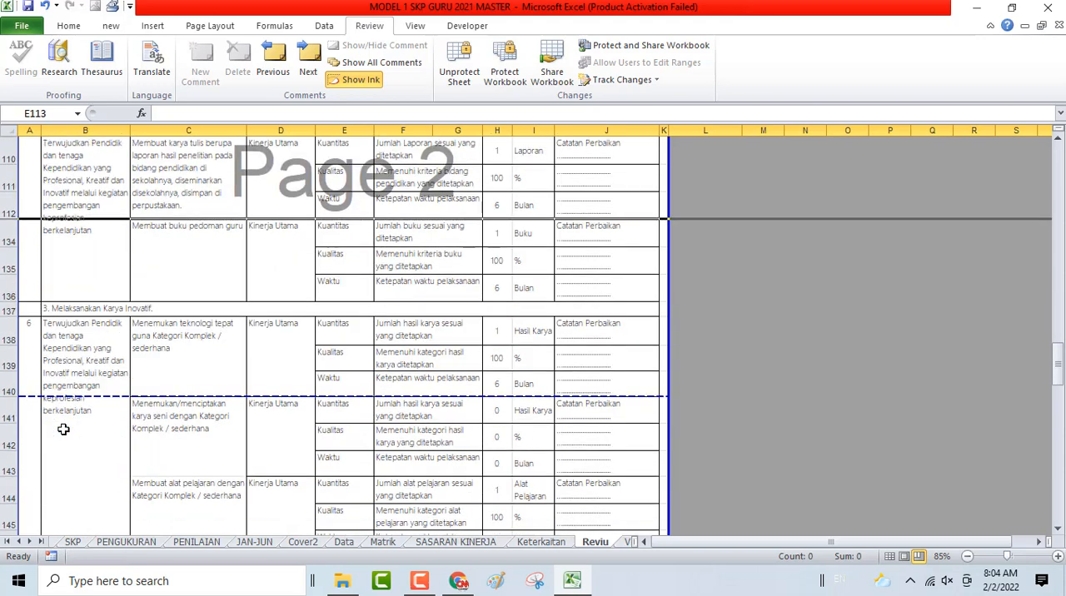
pyautogui.click(9, 416)
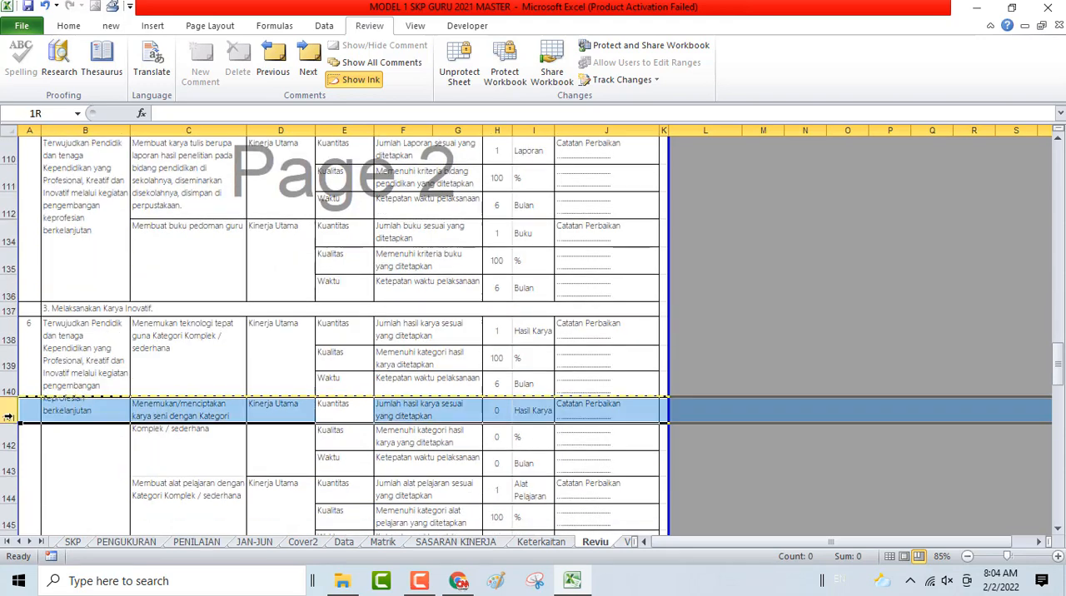
pyautogui.moveTo(8, 416); pyautogui.dragTo(8, 471)
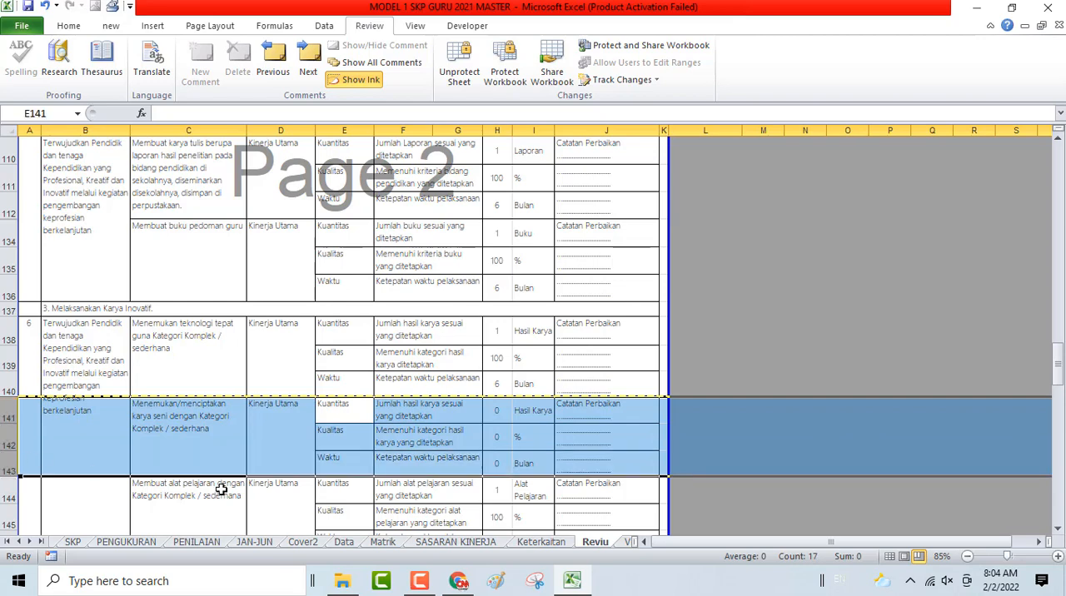
pyautogui.scroll(-1, 255, 477)
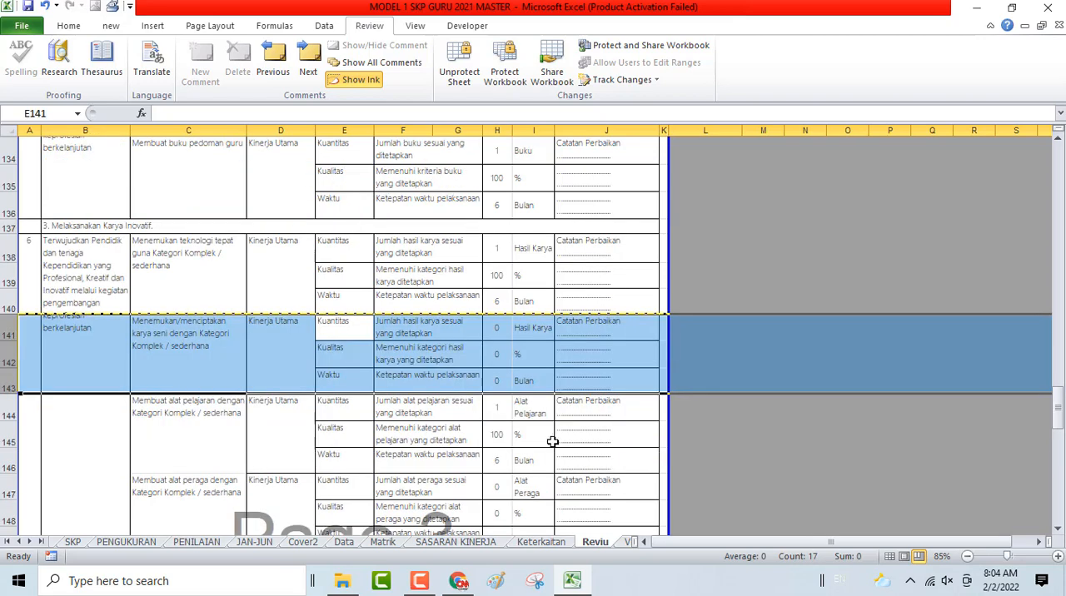
pyautogui.rightClick(3, 353)
pyautogui.click(43, 240)
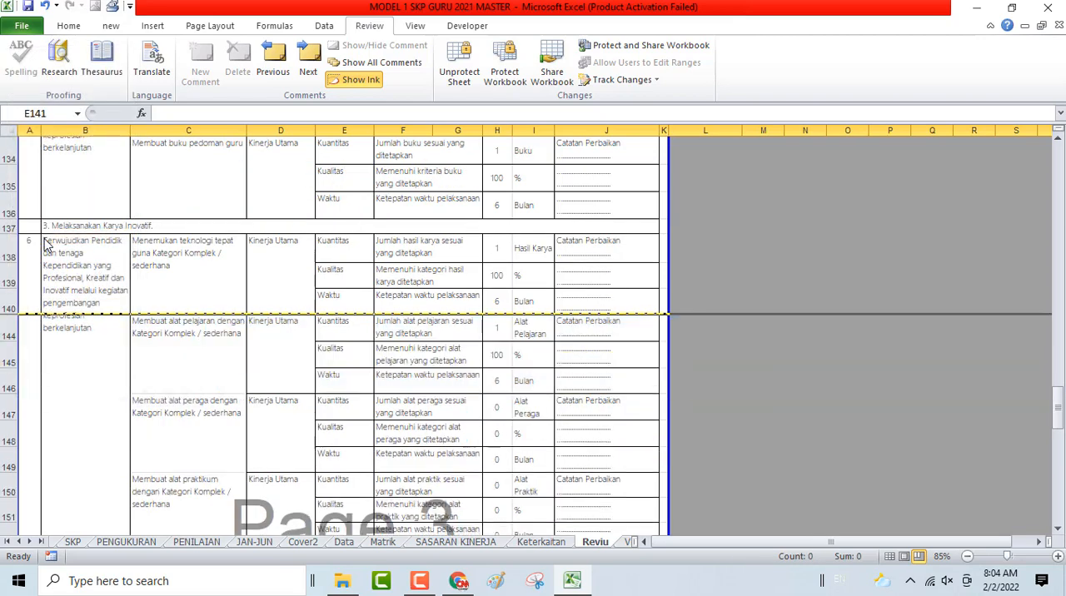
# - Hide rows 147 to 155, the unused Karya Inovatif plans from alat peraga through penyusunan standar/pedoman/soal
pyautogui.scroll(-2, 94, 364)
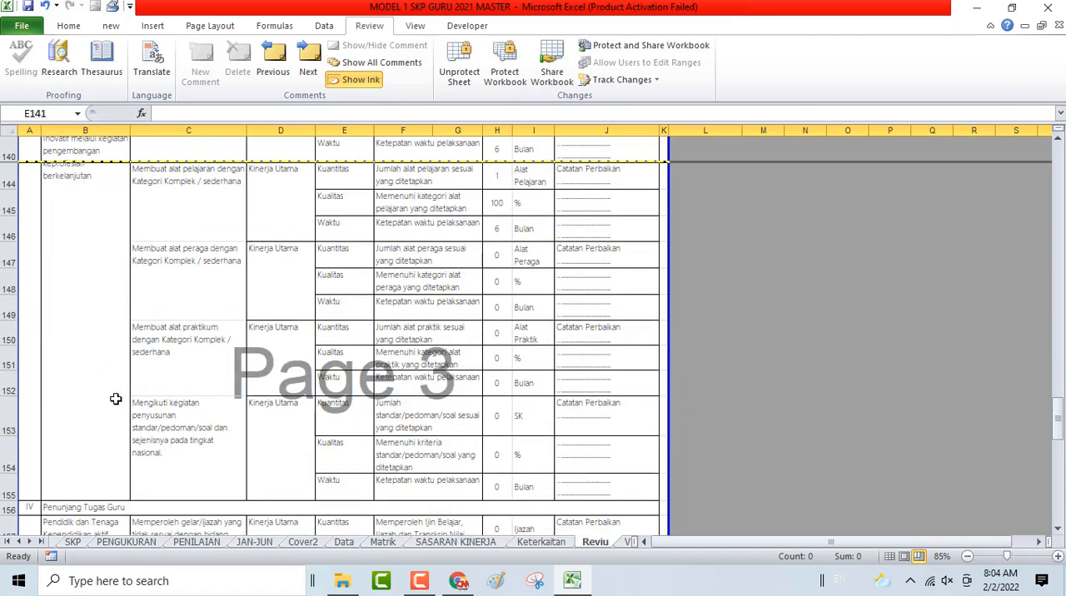
pyautogui.click(7, 289)
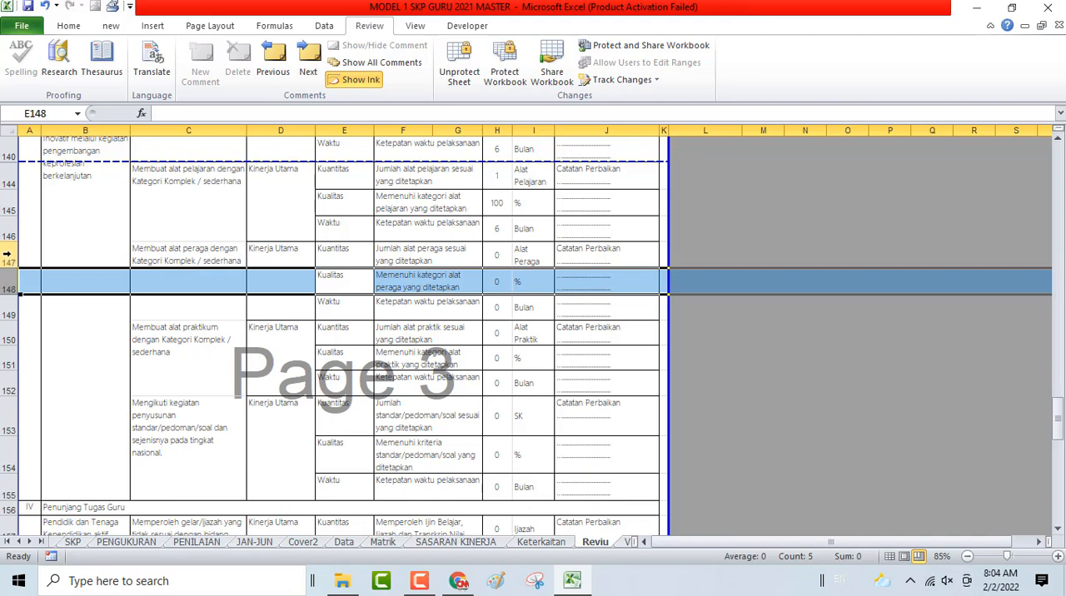
pyautogui.click(7, 256)
pyautogui.moveTo(7, 256); pyautogui.dragTo(27, 483)
pyautogui.rightClick(10, 308)
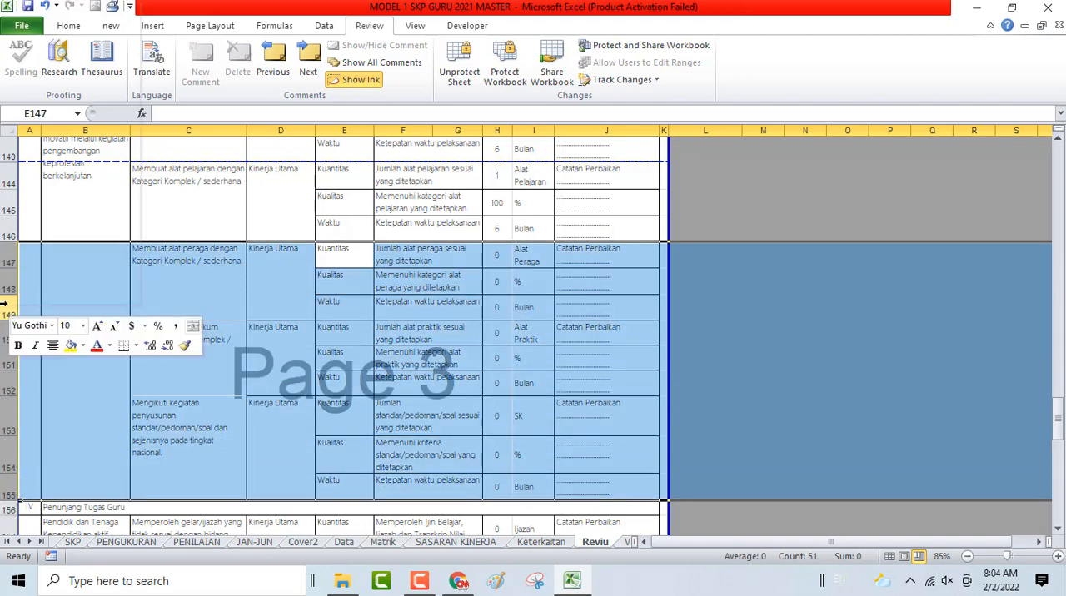
pyautogui.click(44, 190)
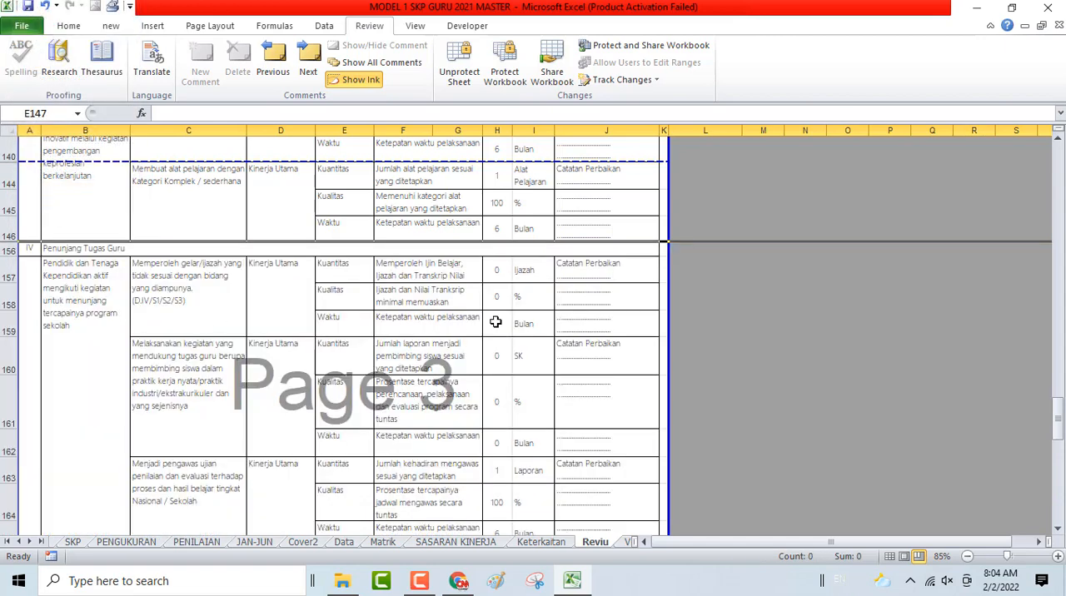
# - Hide rows 157 to 162, the unused Penunjang Tugas Guru plans above the pengawas ujian plan
pyautogui.moveTo(7, 268); pyautogui.dragTo(14, 446)
pyautogui.rightClick(10, 301)
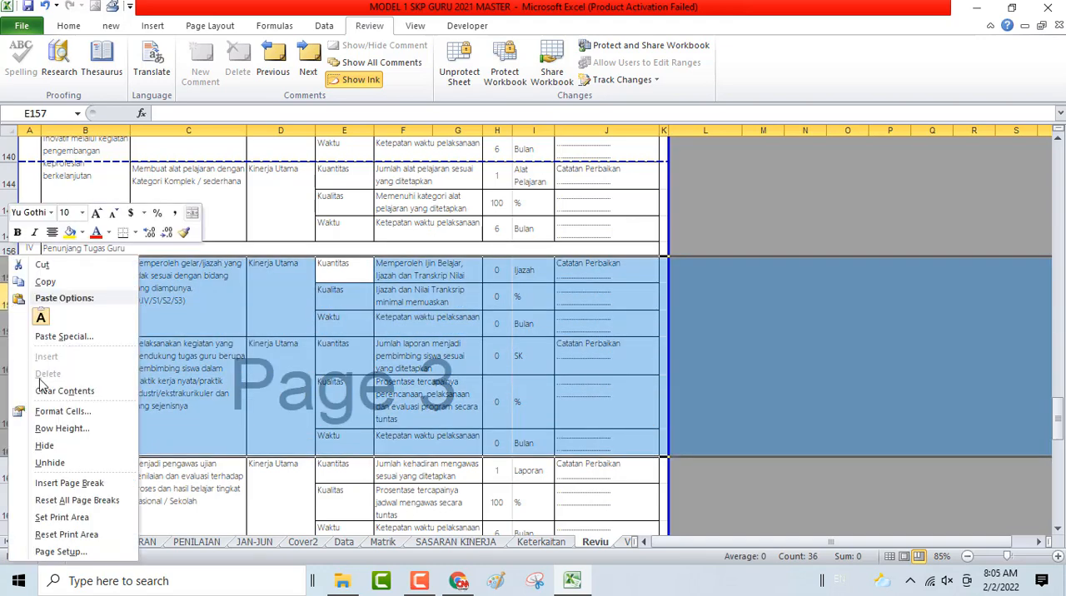
pyautogui.click(46, 446)
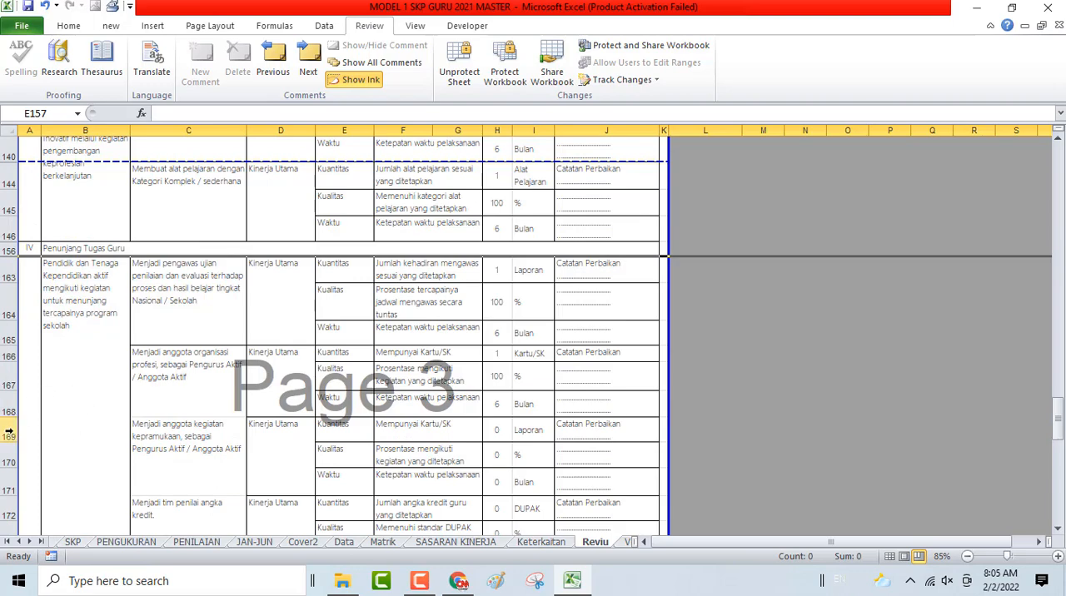
# - Hide rows 169 to 192, the unused Penunjang Tugas Guru plans from kegiatan kepramukaan down to Kinerja Tambahan
pyautogui.moveTo(9, 434); pyautogui.dragTo(34, 456)
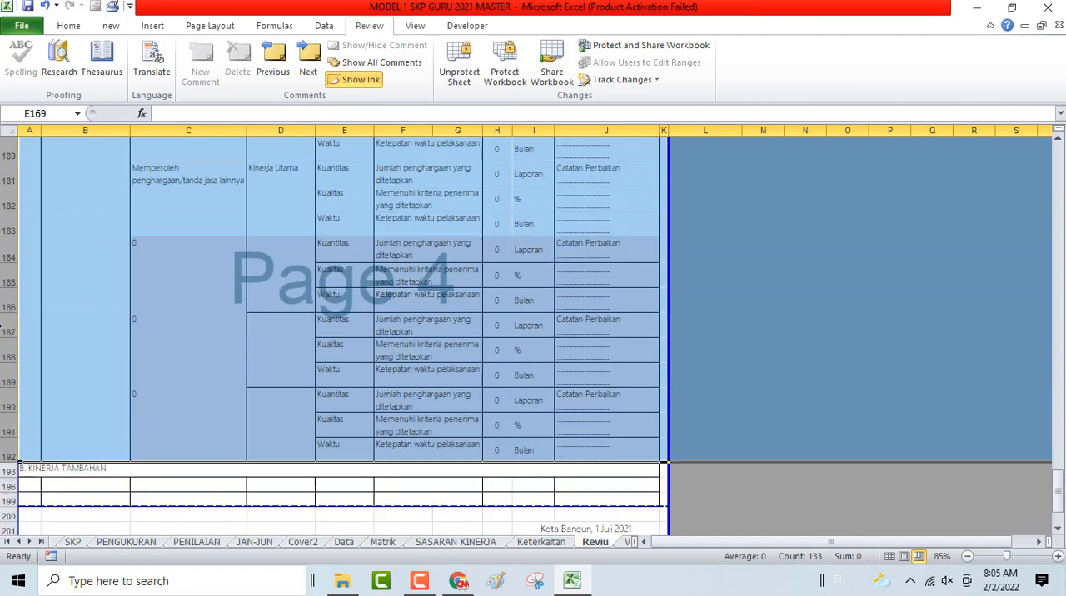
pyautogui.rightClick(7, 328)
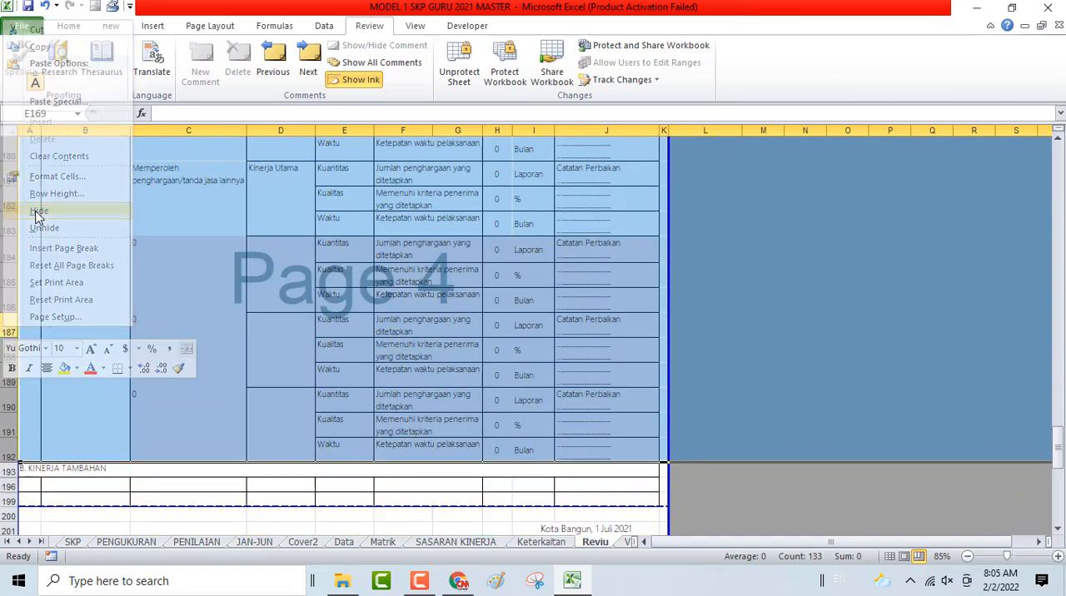
pyautogui.click(36, 213)
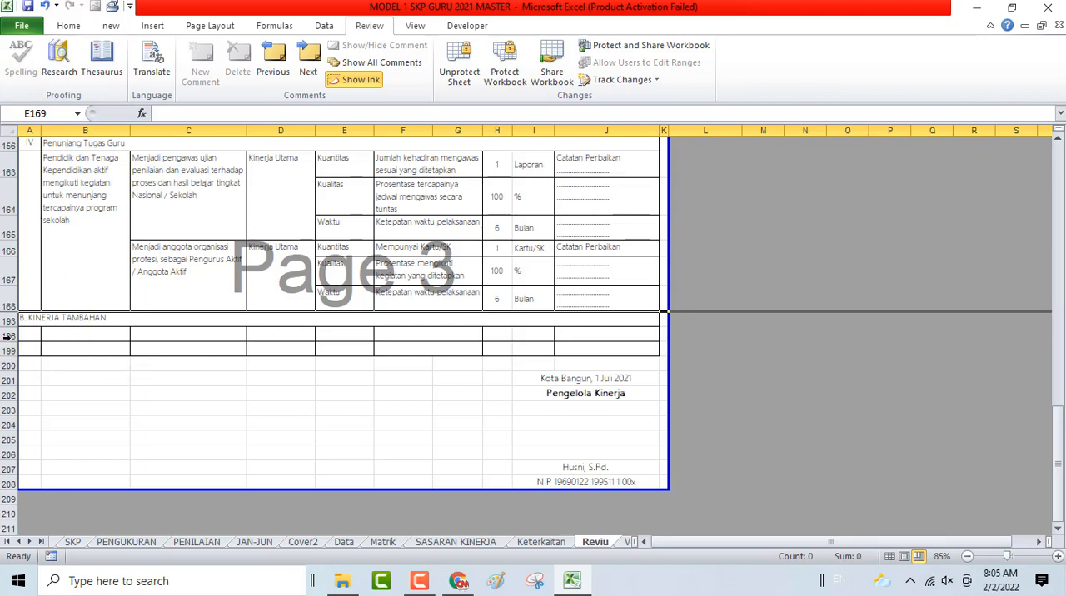
# - Hide the empty rows 196 and 199 under B. Kinerja Tambahan
pyautogui.moveTo(6, 336); pyautogui.dragTo(6, 350)
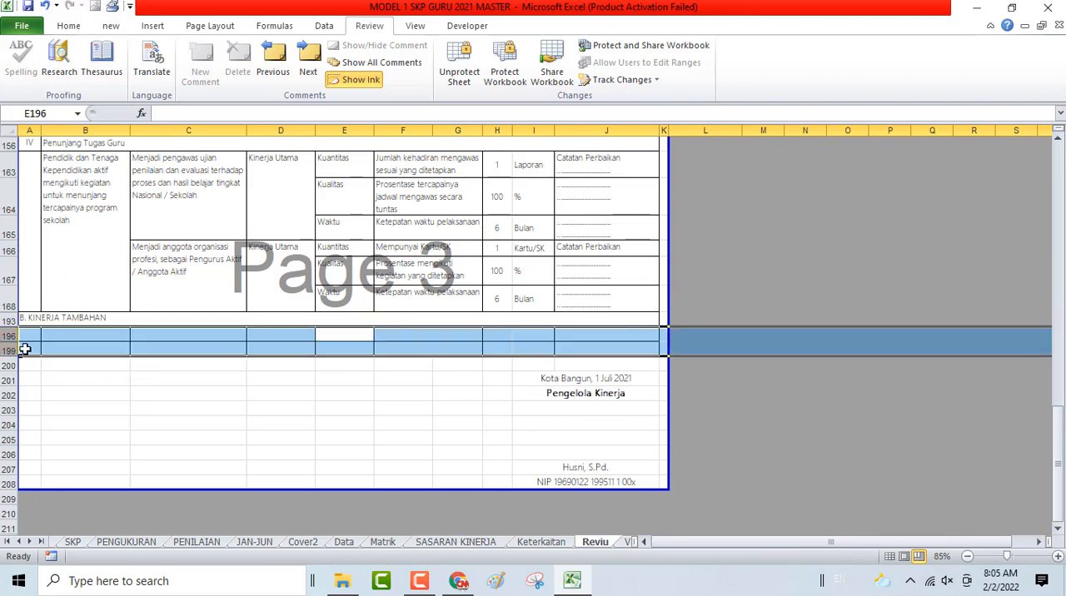
pyautogui.rightClick(27, 353)
pyautogui.click(79, 233)
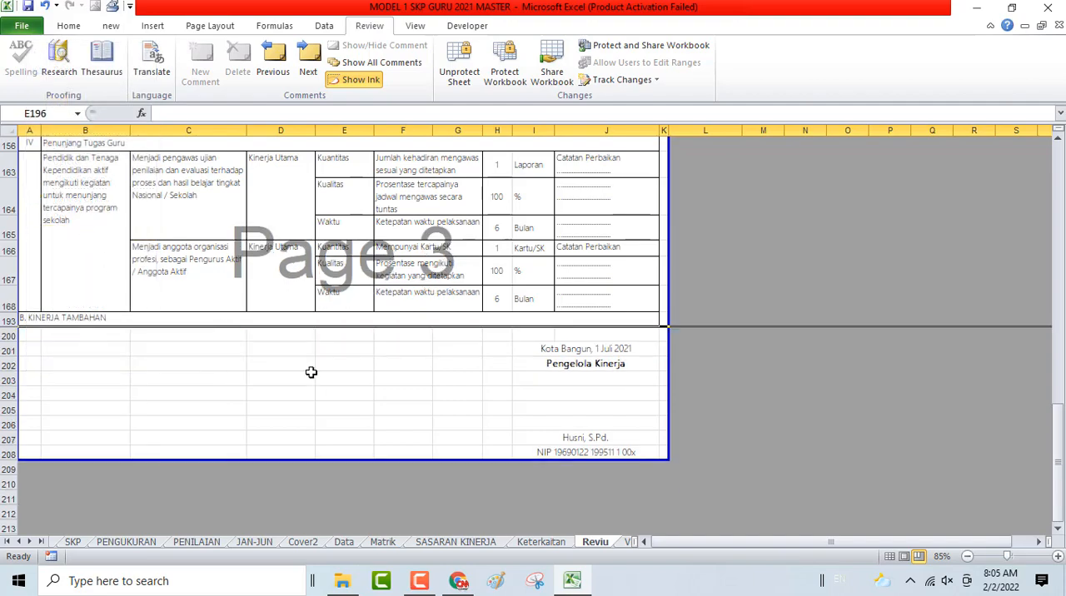
pyautogui.click(350, 385)
# - Check all pages of the Reviu sheet in the print preview, then return to the sheet
pyautogui.scroll(15, 655, 367)
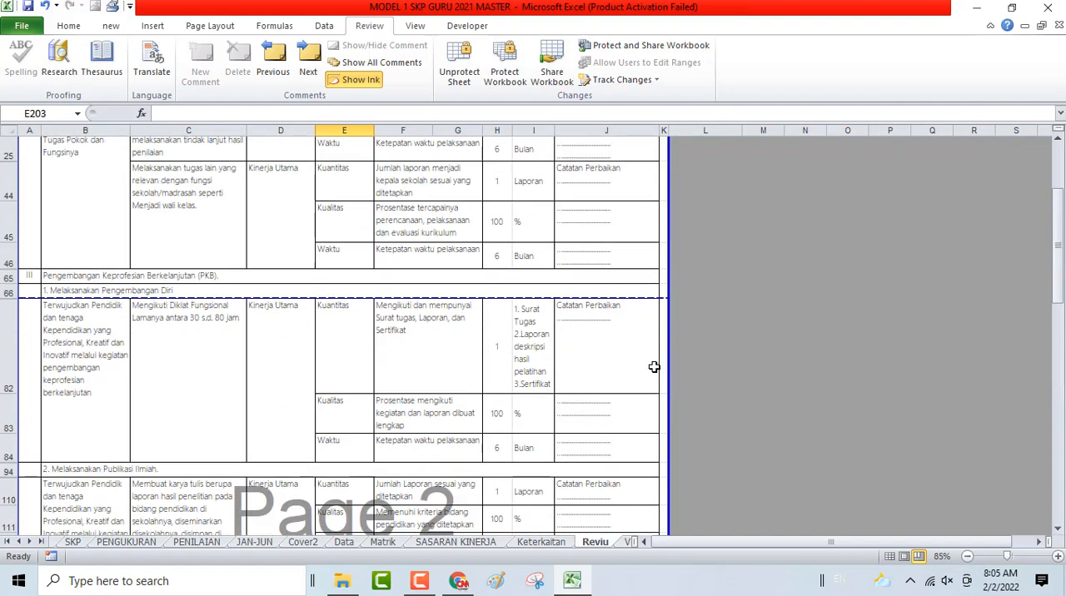
pyautogui.scroll(1, 655, 367)
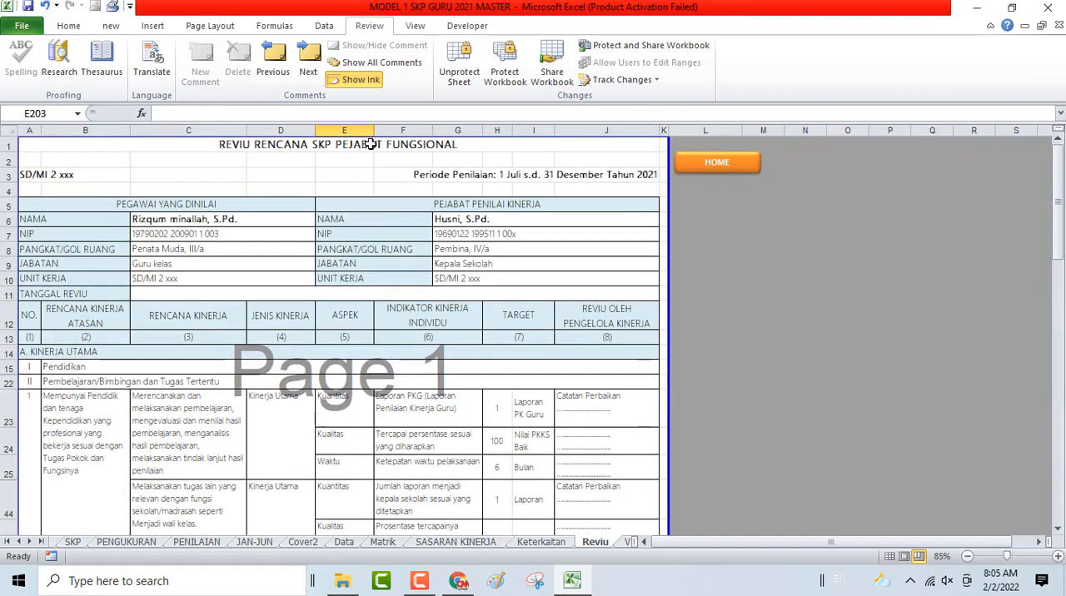
pyautogui.hotkey('ctrl', 'p')
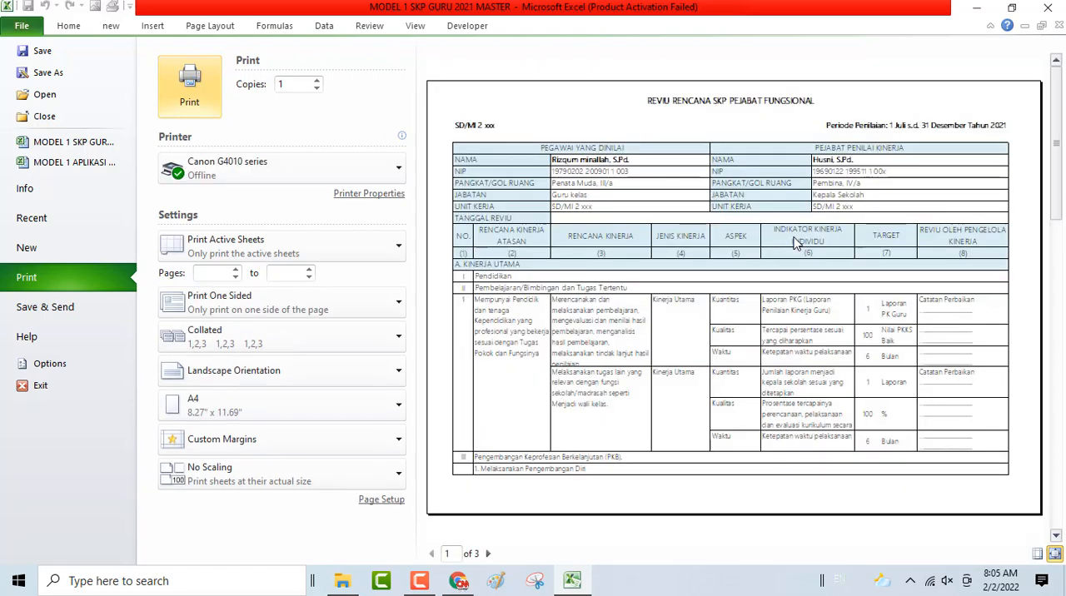
pyautogui.click(489, 554)
pyautogui.click(489, 554)
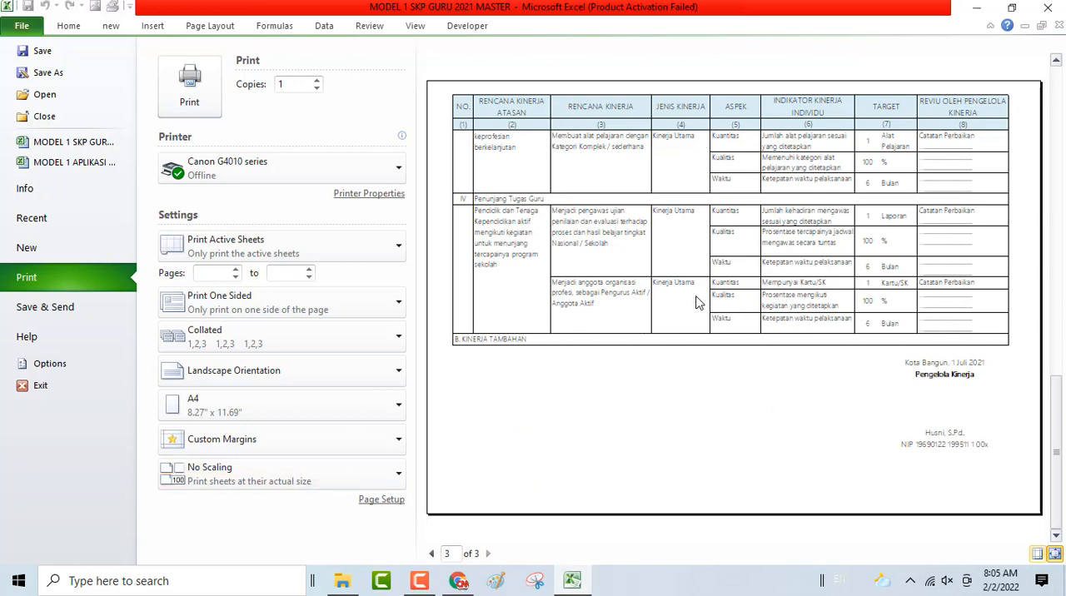
pyautogui.click(70, 26)
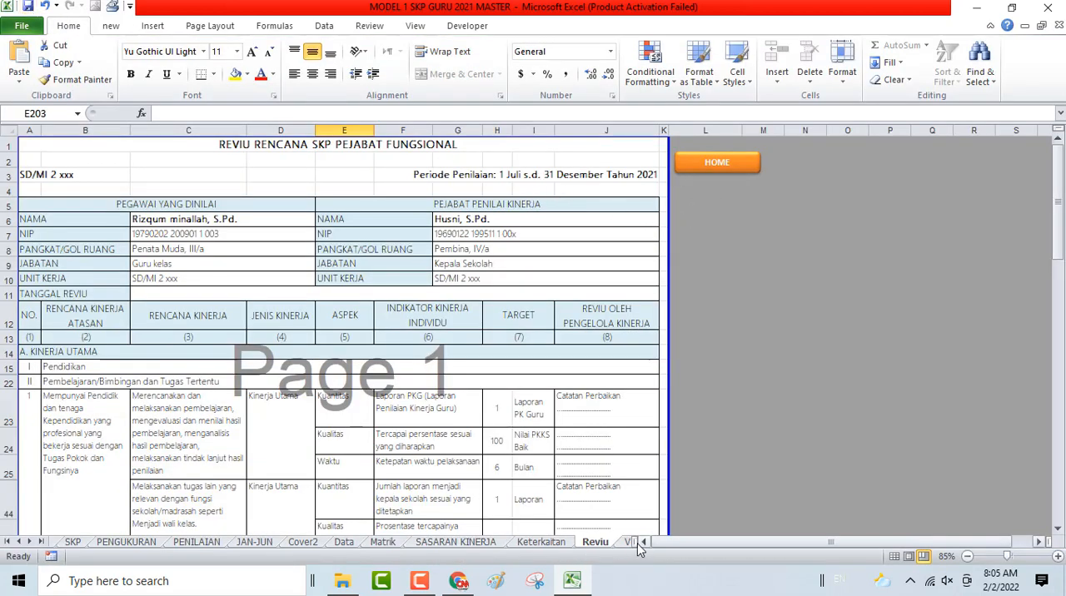
# - Open the Verifikasi sheet from the home page and hide rows 15 and 16, the unused Pendidikan plans
pyautogui.click(742, 178)
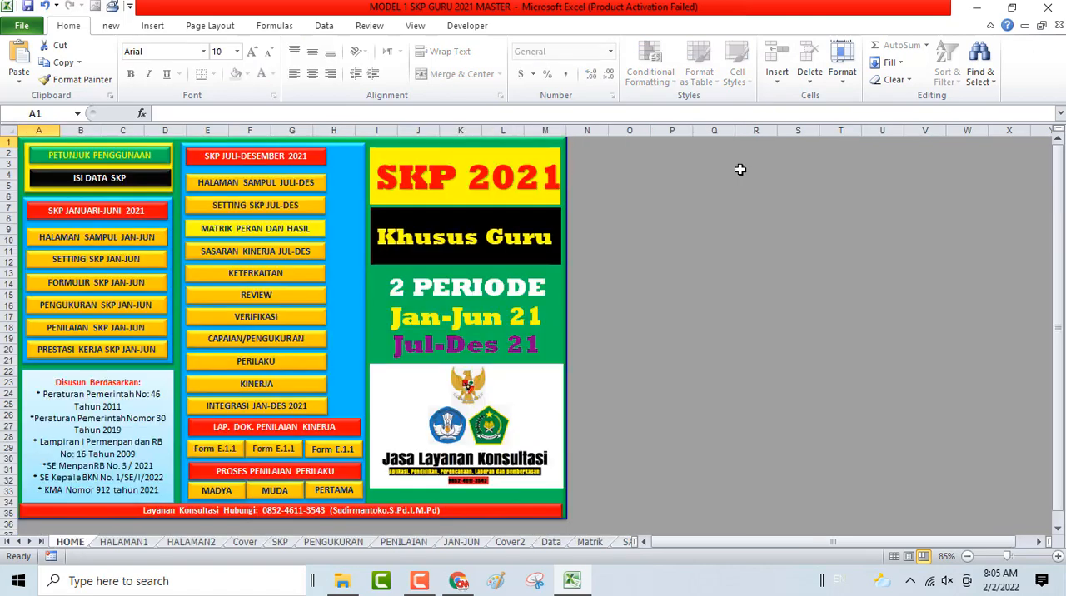
pyautogui.click(257, 322)
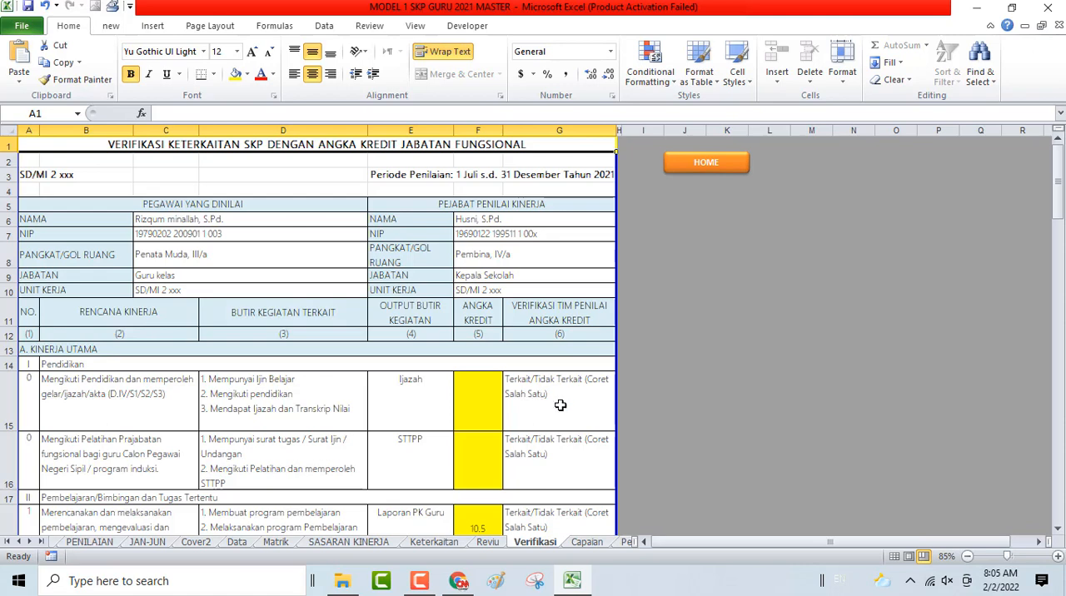
pyautogui.scroll(-2, 560, 405)
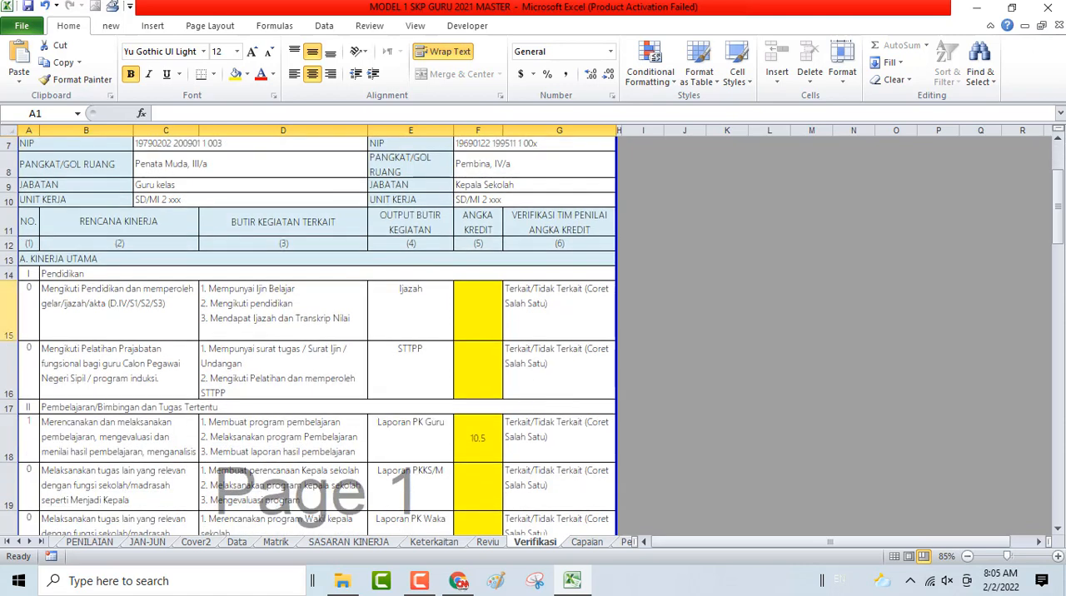
pyautogui.moveTo(11, 314); pyautogui.dragTo(12, 366)
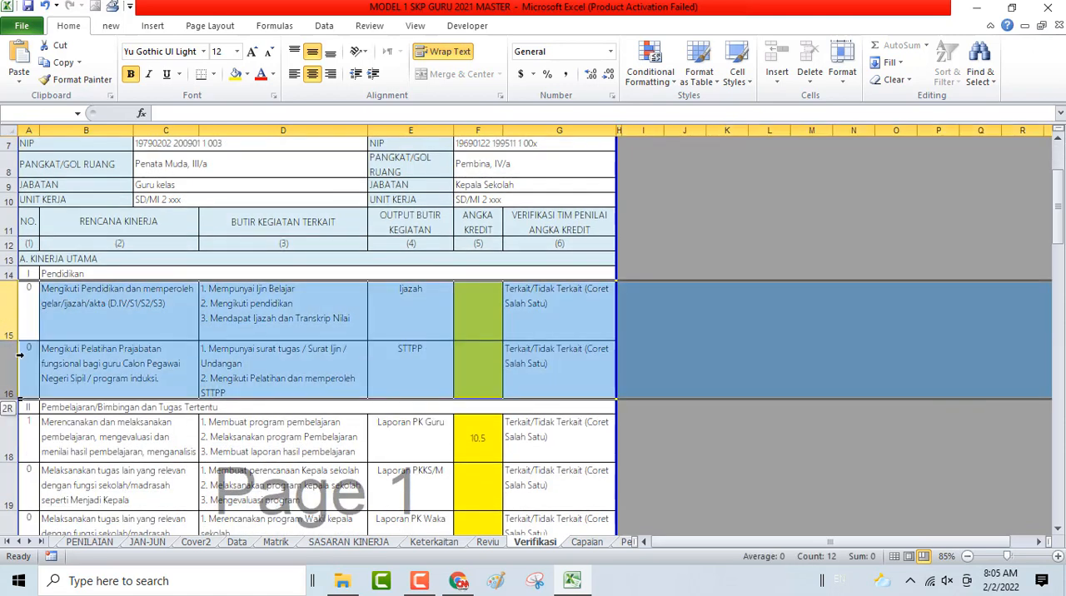
pyautogui.rightClick(110, 344)
pyautogui.click(153, 228)
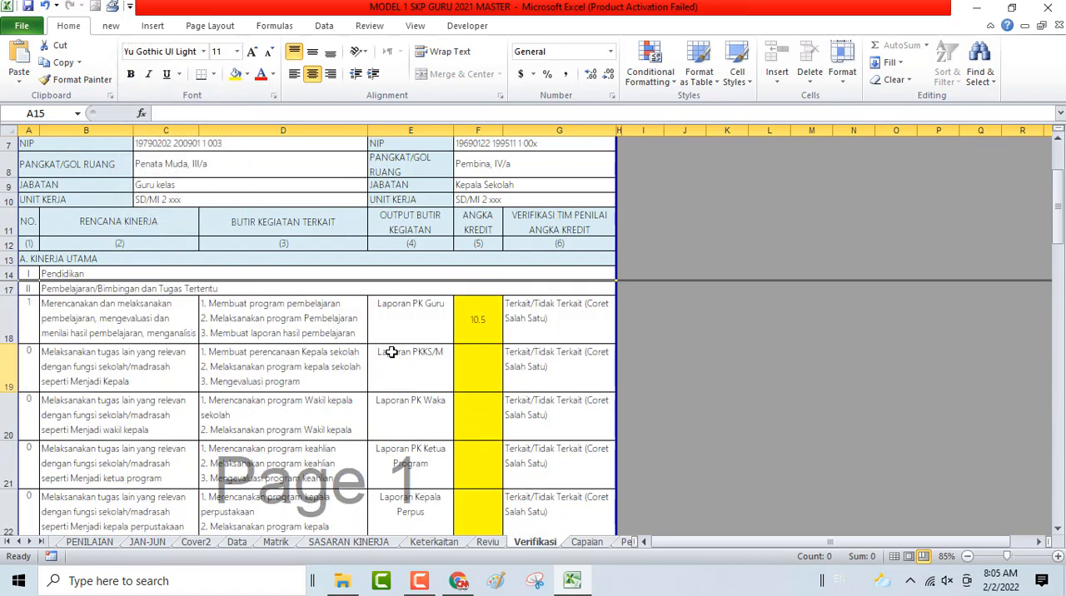
# - Hide rows 19 to 24, the unused tugas lain plans above the wali kelas plan
pyautogui.click(466, 330)
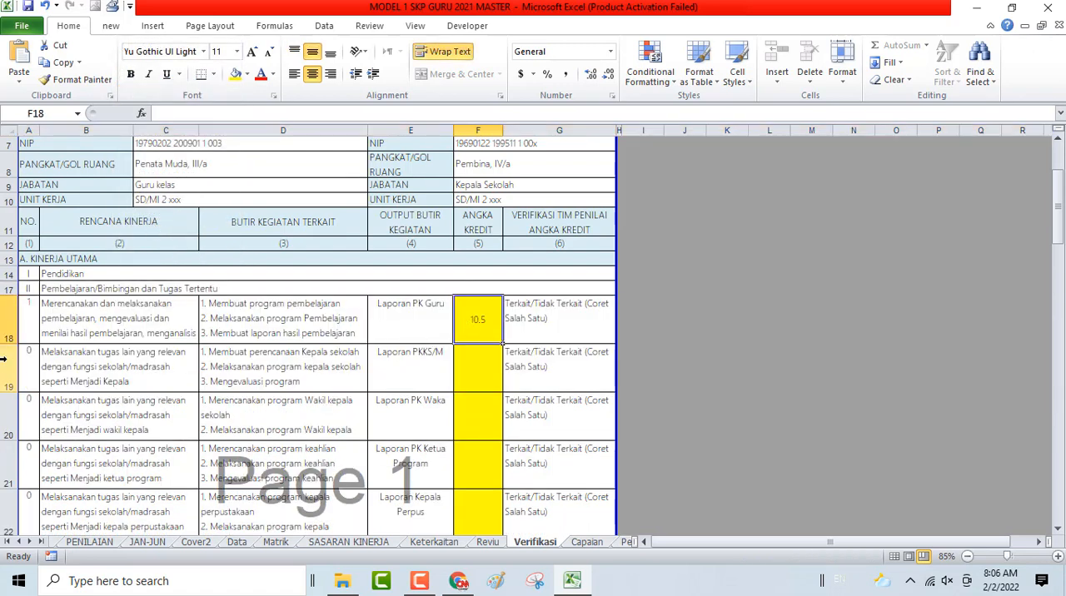
pyautogui.moveTo(4, 358)
pyautogui.mouseDown()
pyautogui.moveTo(5, 534)
pyautogui.moveTo(7, 379)
pyautogui.mouseUp()
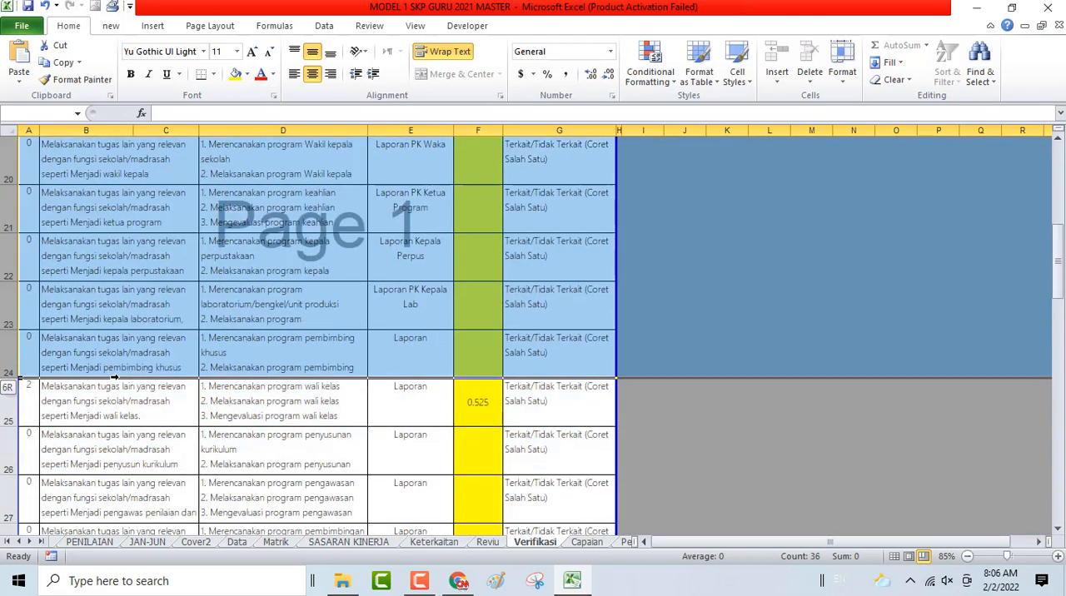
pyautogui.rightClick(96, 244)
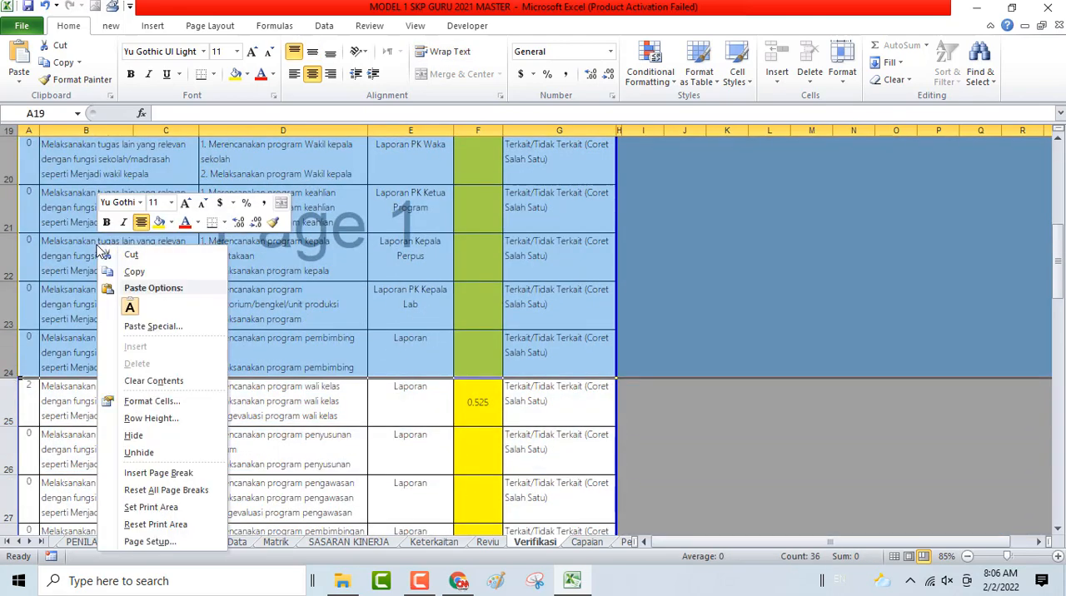
pyautogui.click(138, 440)
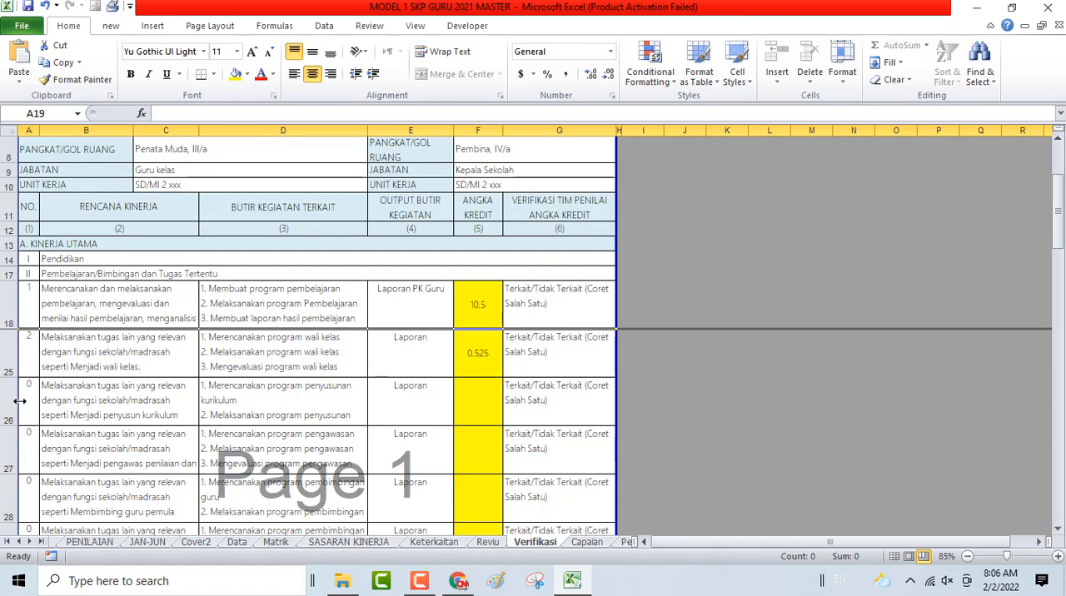
# - Hide rows 26 to 31, the unused tugas lain plans below the wali kelas plan
pyautogui.moveTo(4, 398); pyautogui.dragTo(7, 504)
pyautogui.moveTo(97, 489); pyautogui.dragTo(98, 446)
pyautogui.rightClick(99, 348)
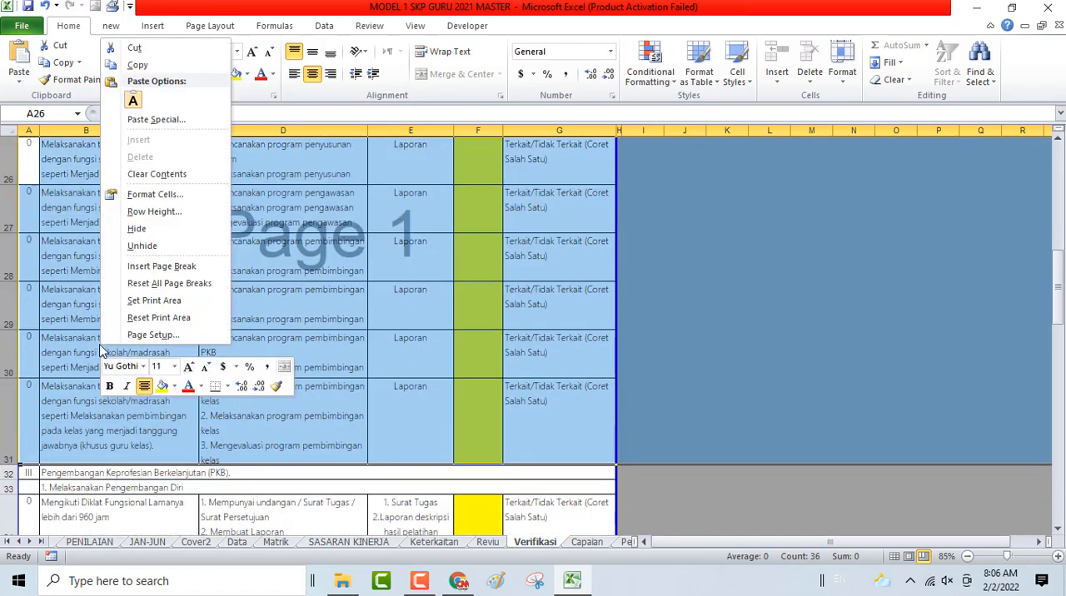
pyautogui.click(136, 229)
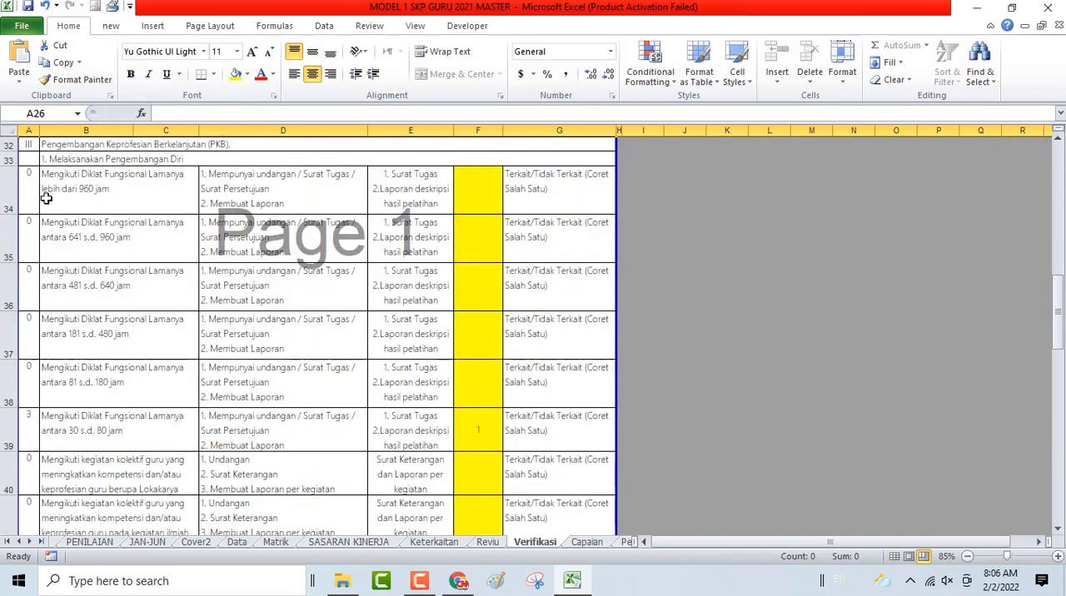
# - Hide rows 34 to 38, the unused Diklat Fungsional plans above the 30 s.d. 80 jam plan
pyautogui.moveTo(3, 184); pyautogui.dragTo(62, 370)
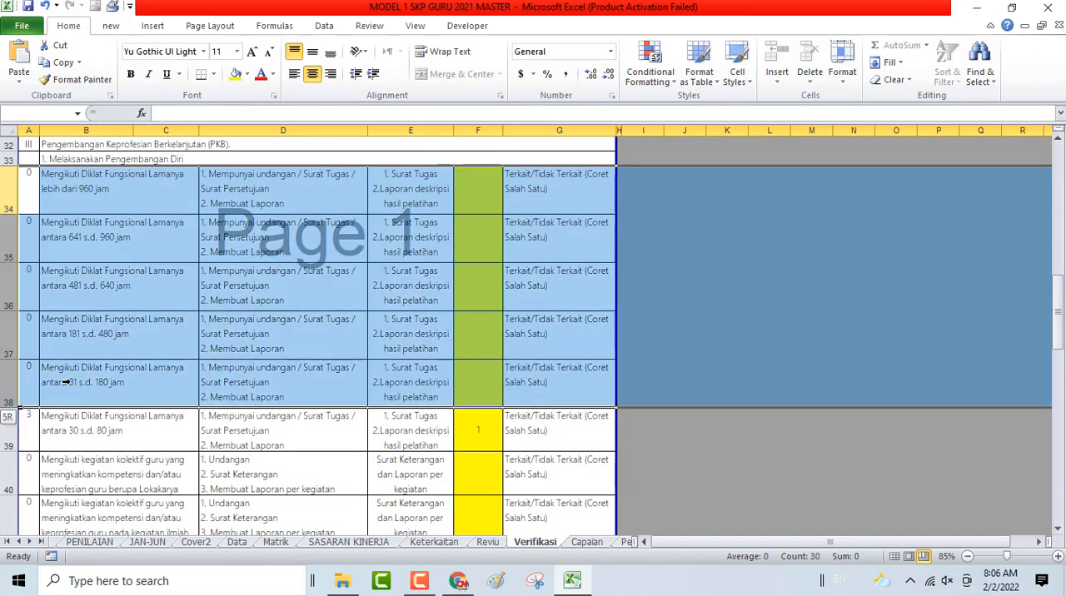
pyautogui.rightClick(166, 357)
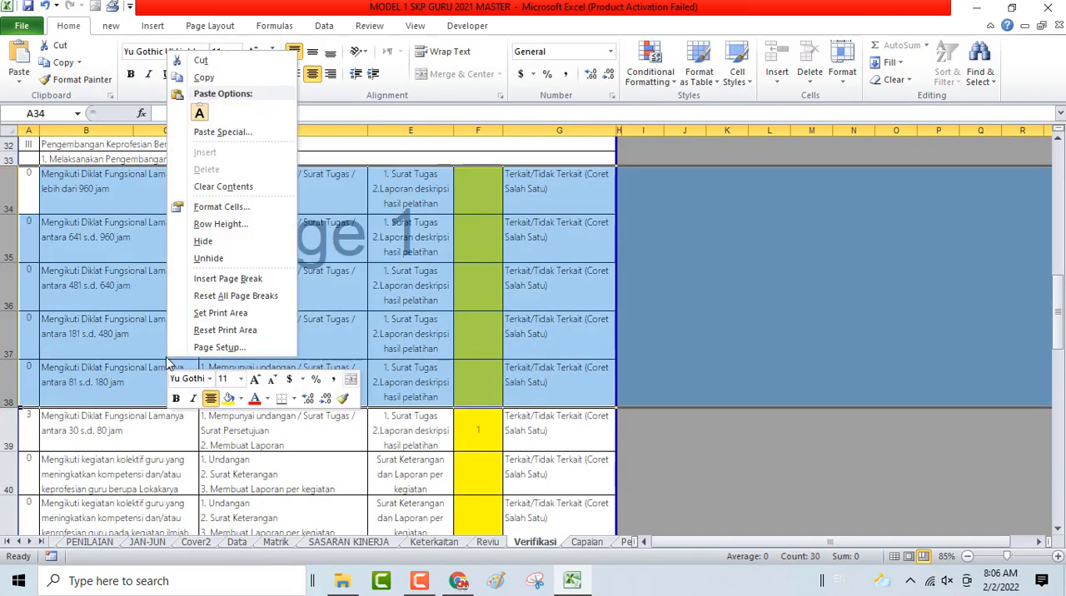
pyautogui.click(205, 242)
pyautogui.click(29, 199)
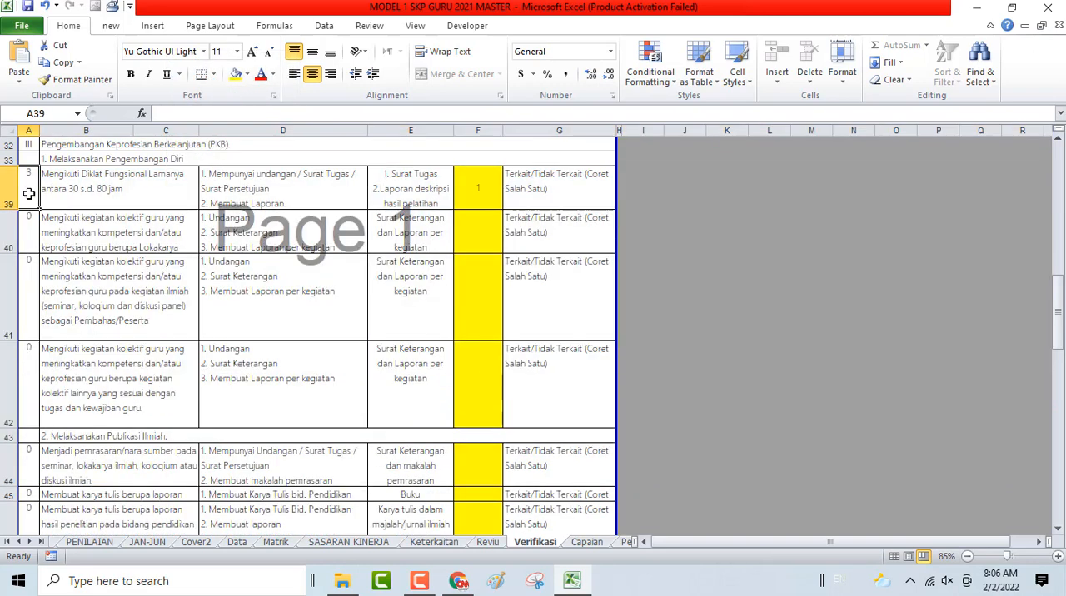
# - Hide rows 40 to 42, the unused kegiatan kolektif guru plans below the 30 s.d. 80 jam Diklat plan
pyautogui.moveTo(7, 230); pyautogui.dragTo(107, 421)
pyautogui.rightClick(93, 260)
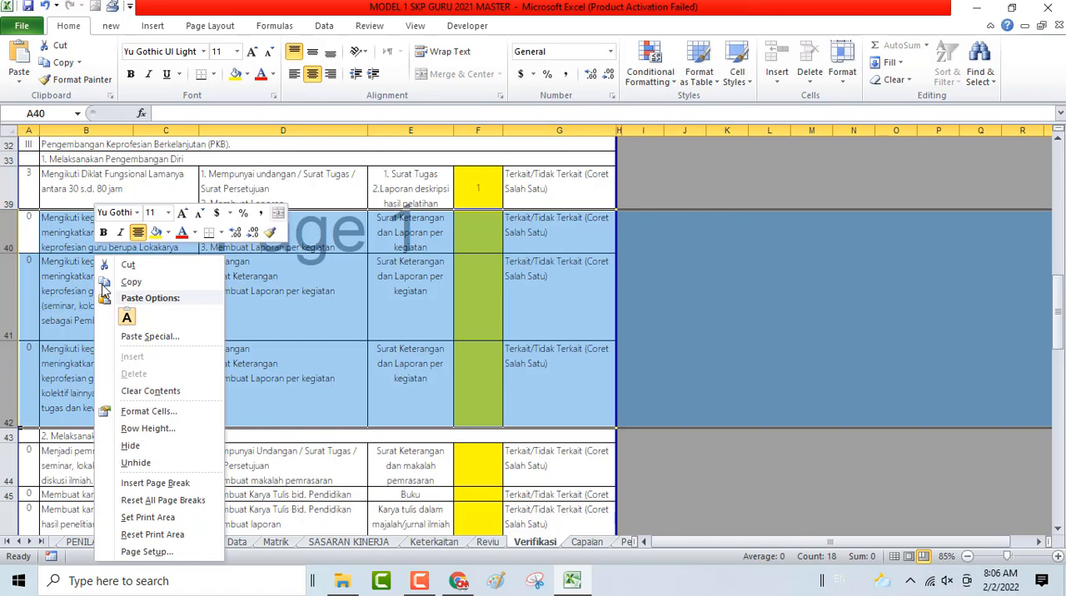
pyautogui.click(140, 448)
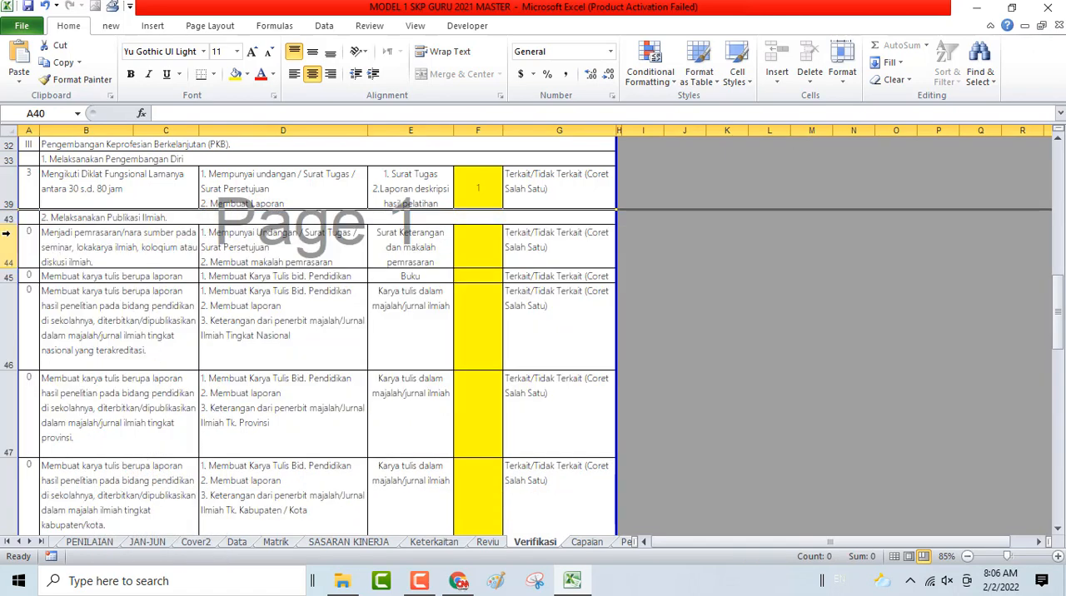
# - Hide rows 44 to 48 and 50 to 56, the unused Publikasi Ilmiah plans around the Laporan PTK plan
pyautogui.moveTo(6, 234); pyautogui.dragTo(105, 274)
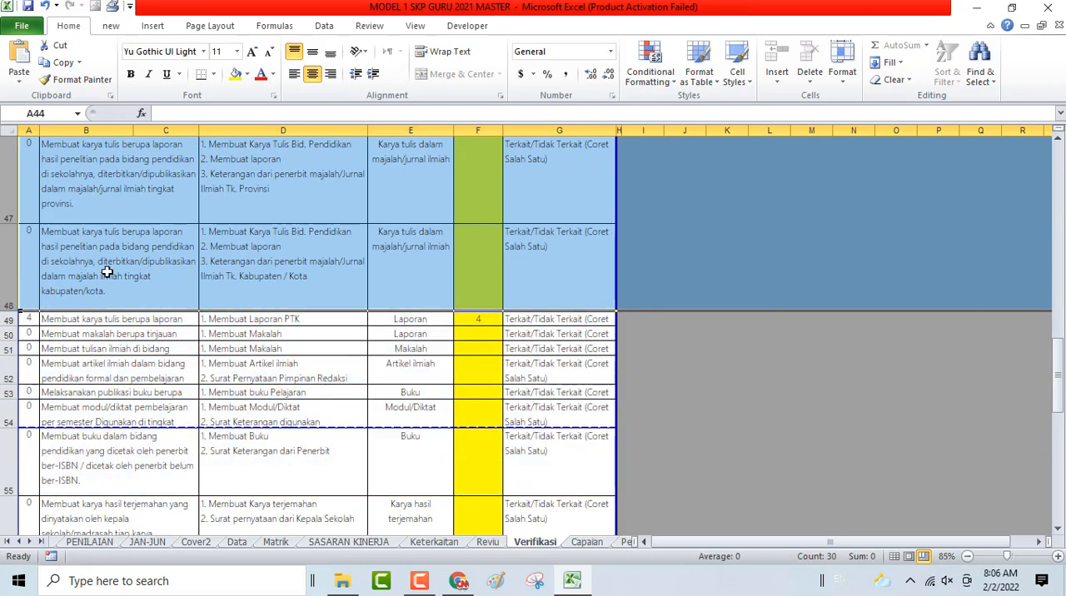
pyautogui.rightClick(105, 225)
pyautogui.click(147, 415)
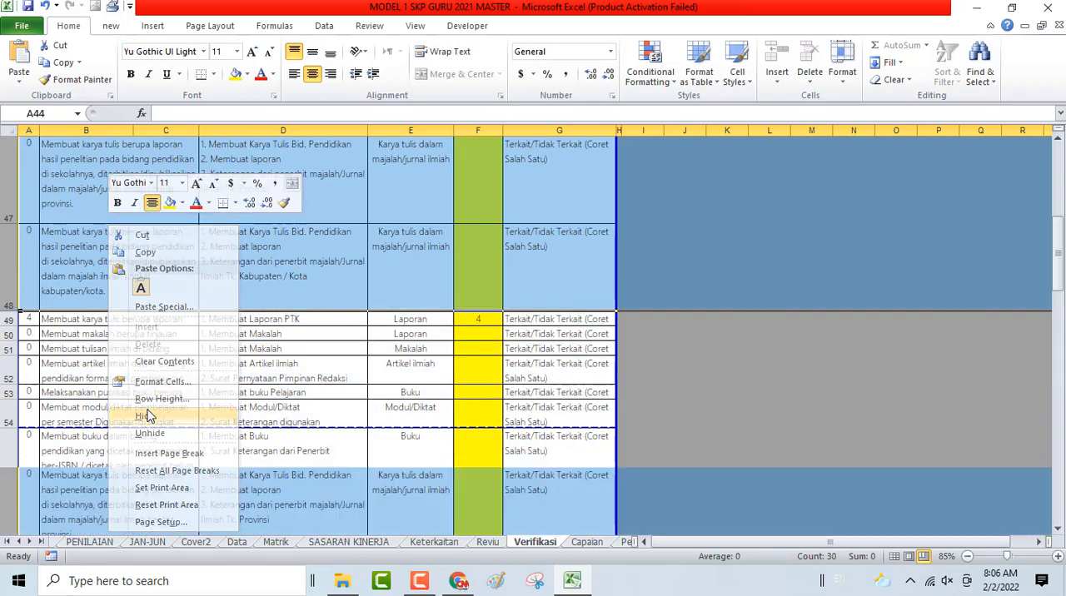
pyautogui.moveTo(8, 342); pyautogui.dragTo(69, 323)
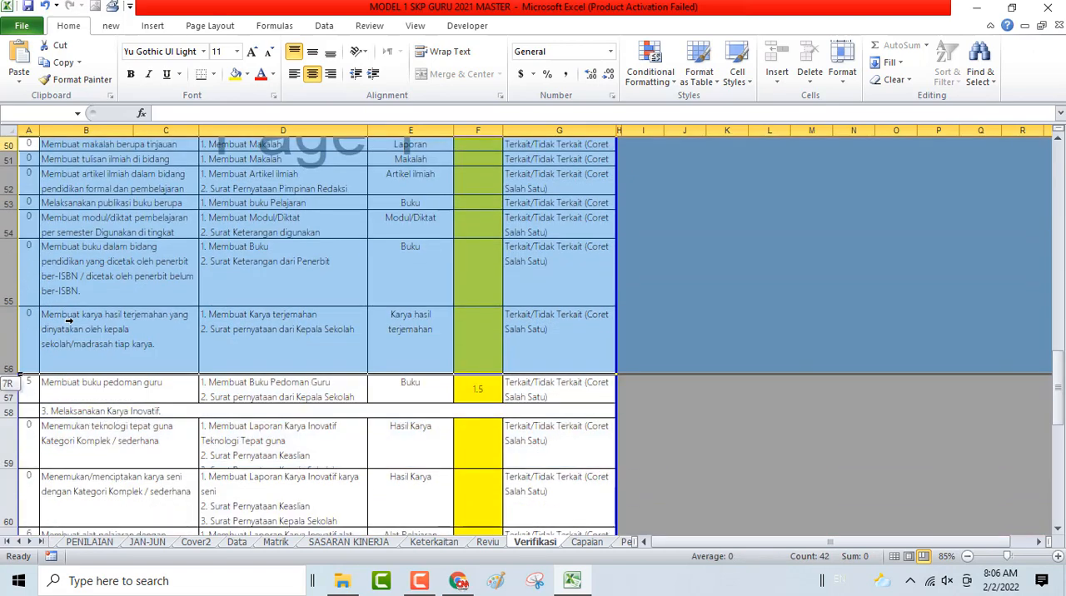
pyautogui.rightClick(92, 292)
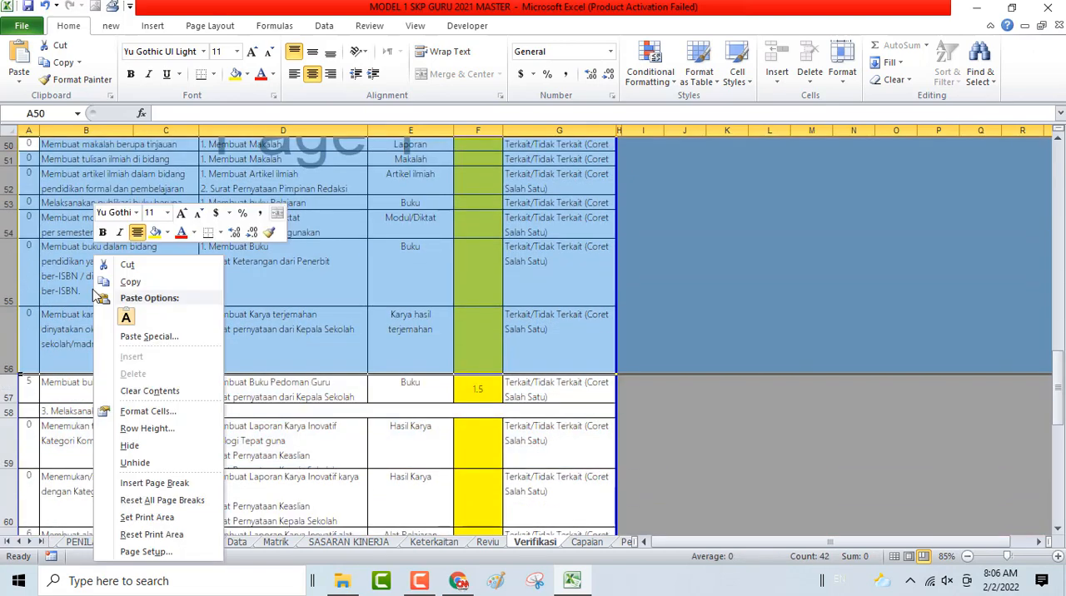
pyautogui.click(129, 446)
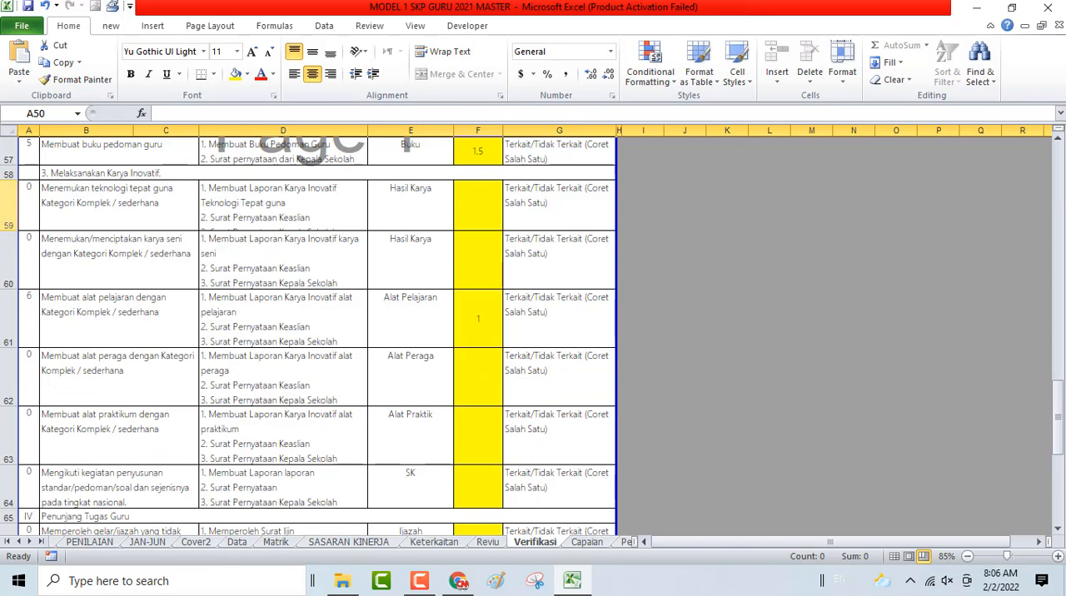
# - Hide rows 59, 60 and 62 to 64, the unused Karya Inovatif plans around the alat pelajaran plan
pyautogui.moveTo(9, 197); pyautogui.dragTo(36, 341)
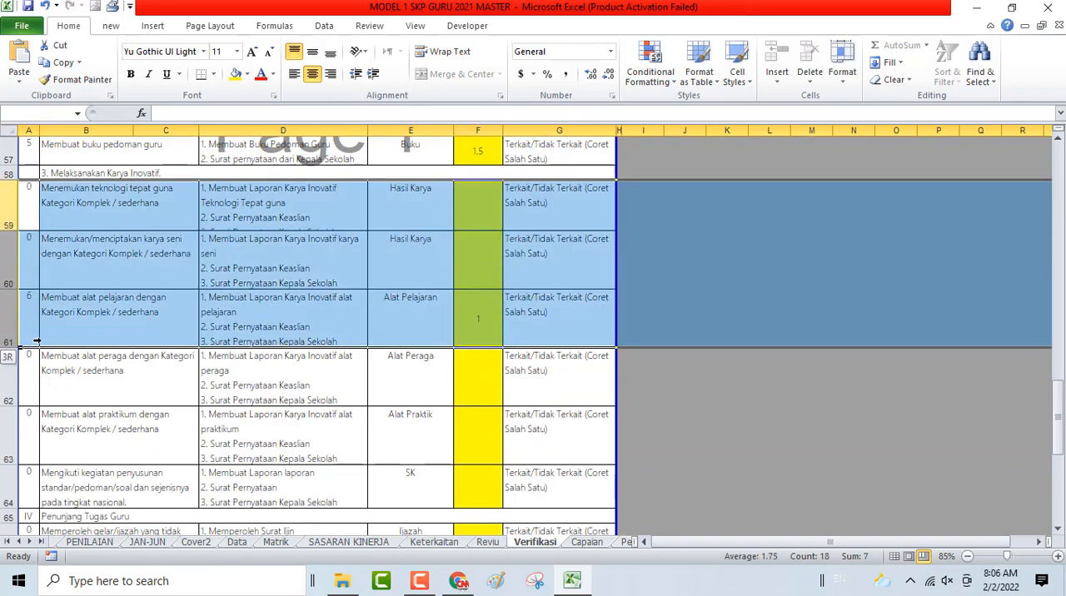
pyautogui.moveTo(37, 341); pyautogui.dragTo(44, 287)
pyautogui.rightClick(68, 240)
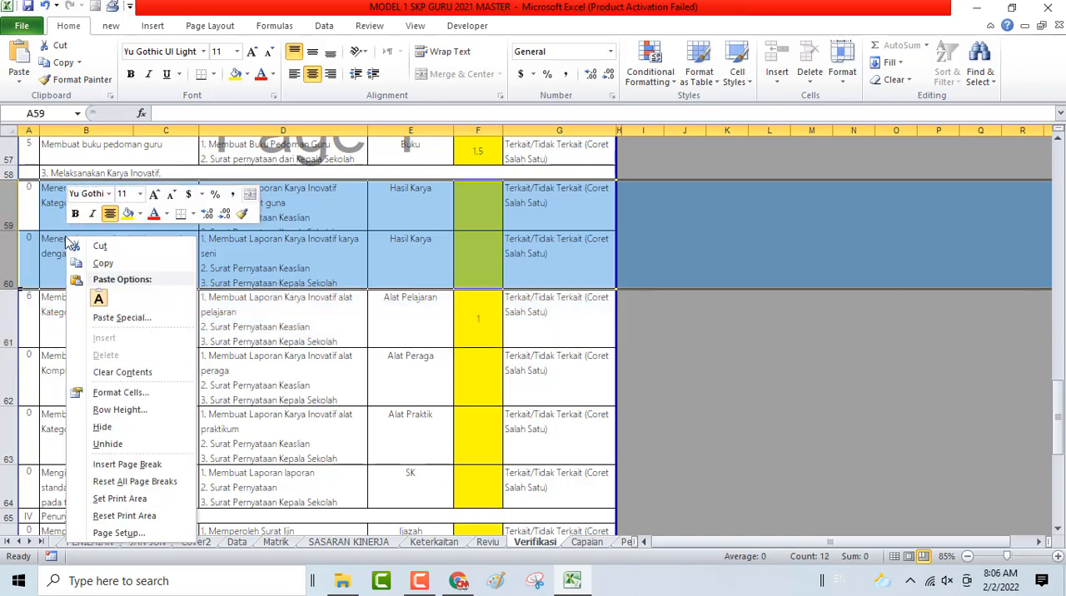
pyautogui.click(102, 426)
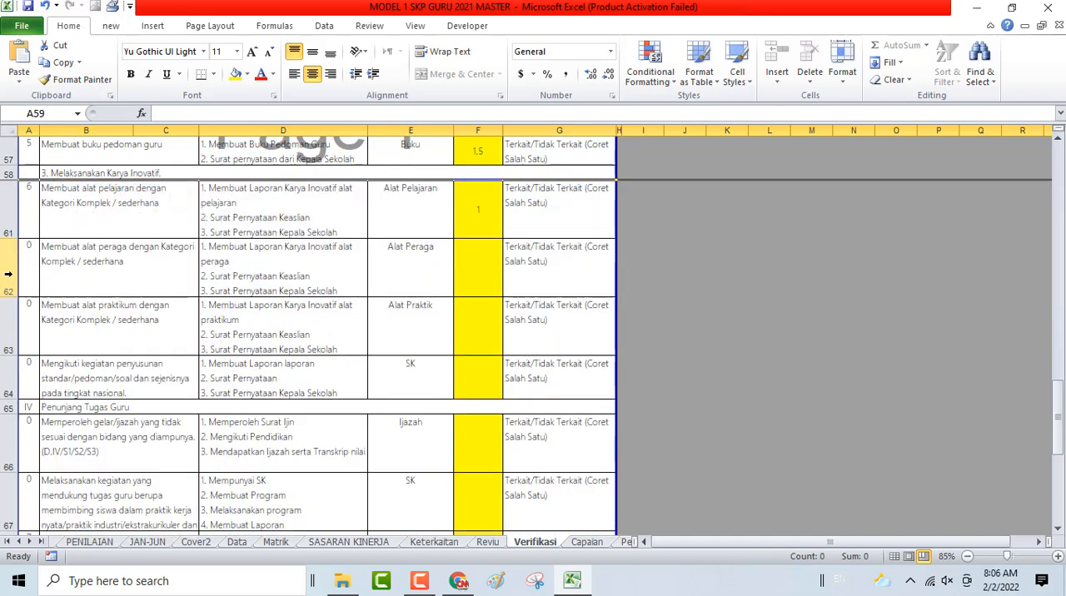
pyautogui.moveTo(10, 275); pyautogui.dragTo(28, 366)
pyautogui.rightClick(84, 329)
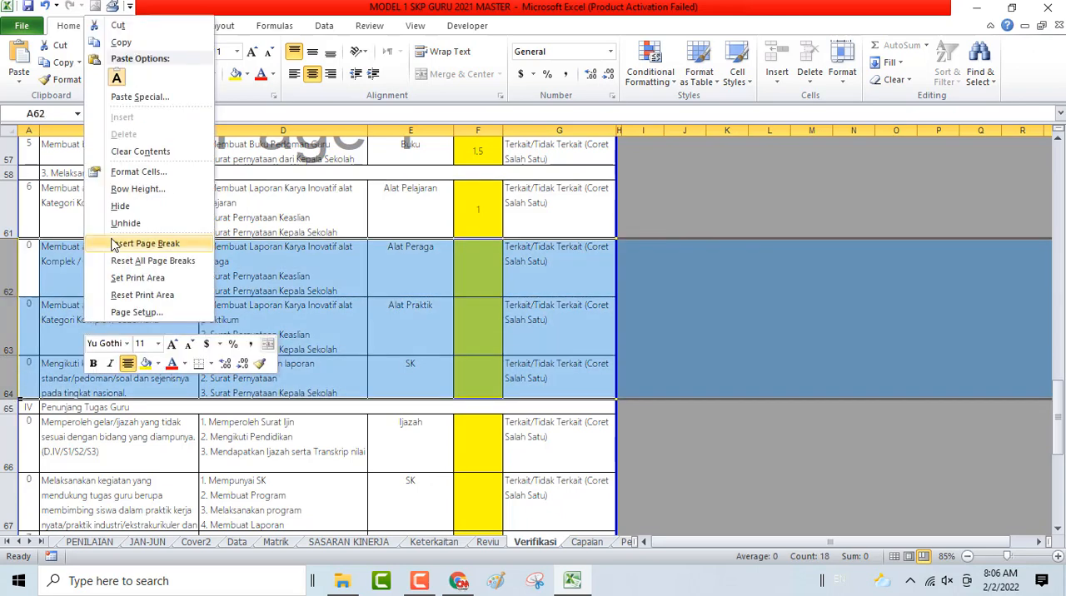
pyautogui.click(122, 207)
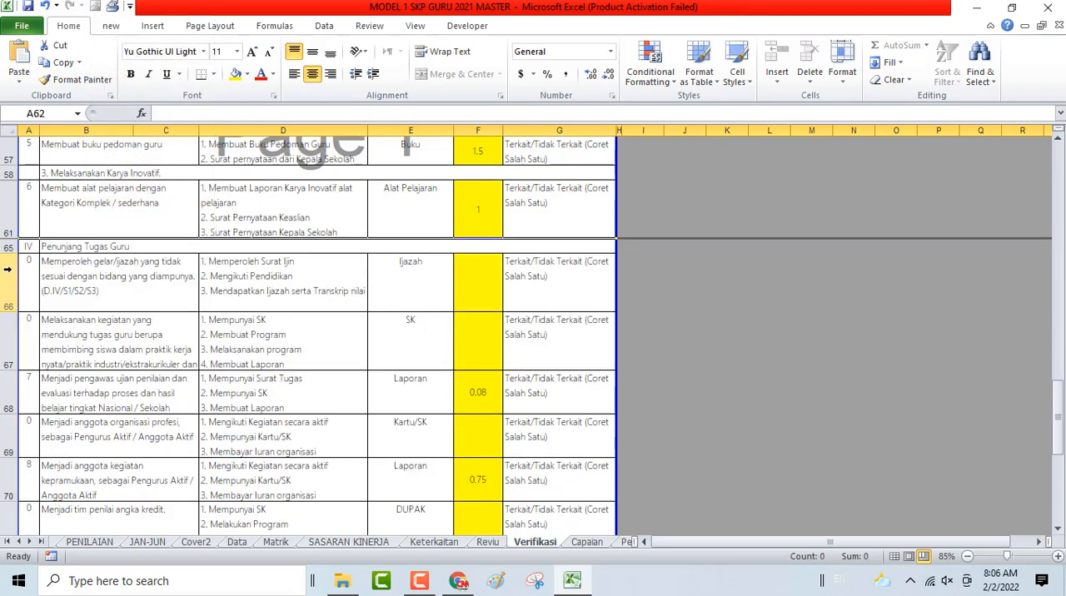
# - Hide rows 66, 67, 69 and 71 to 77, the unused plans in the Penunjang Tugas Guru section
pyautogui.moveTo(7, 269); pyautogui.dragTo(9, 350)
pyautogui.rightClick(77, 329)
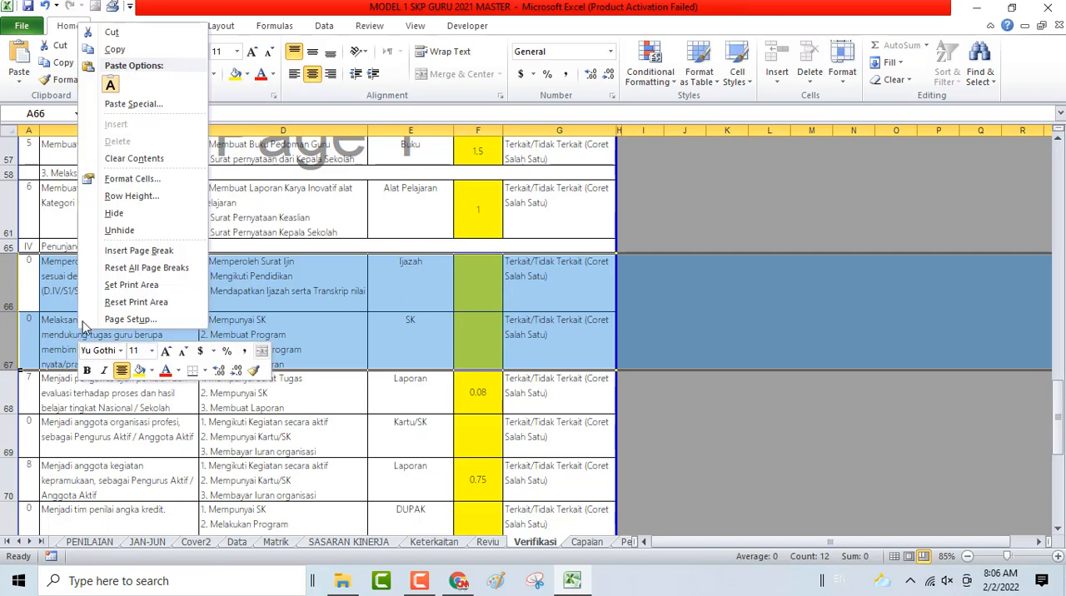
pyautogui.click(122, 213)
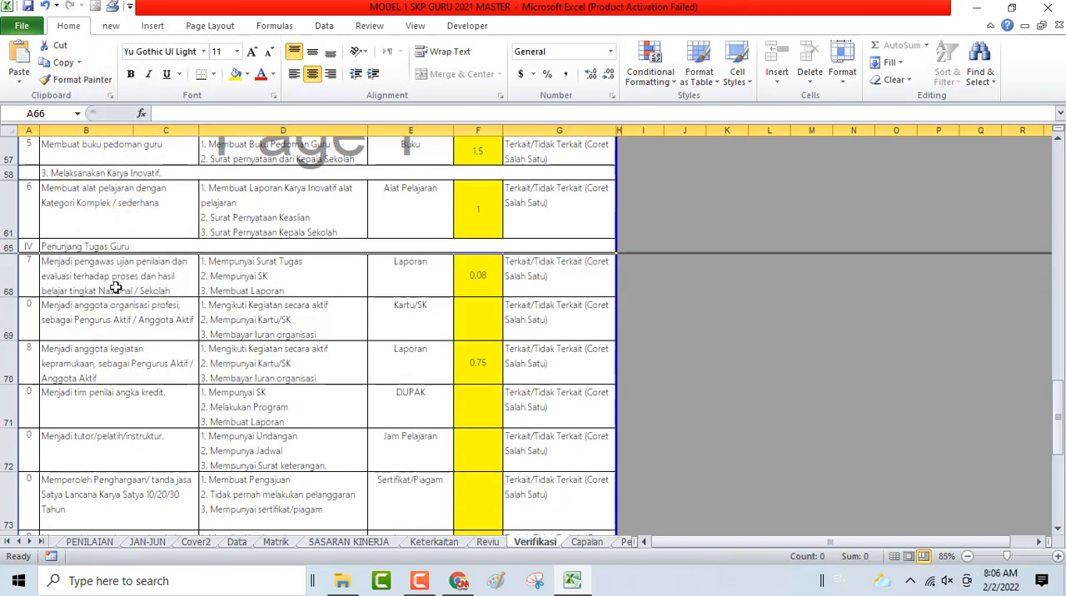
pyautogui.click(8, 318)
pyautogui.rightClick(15, 315)
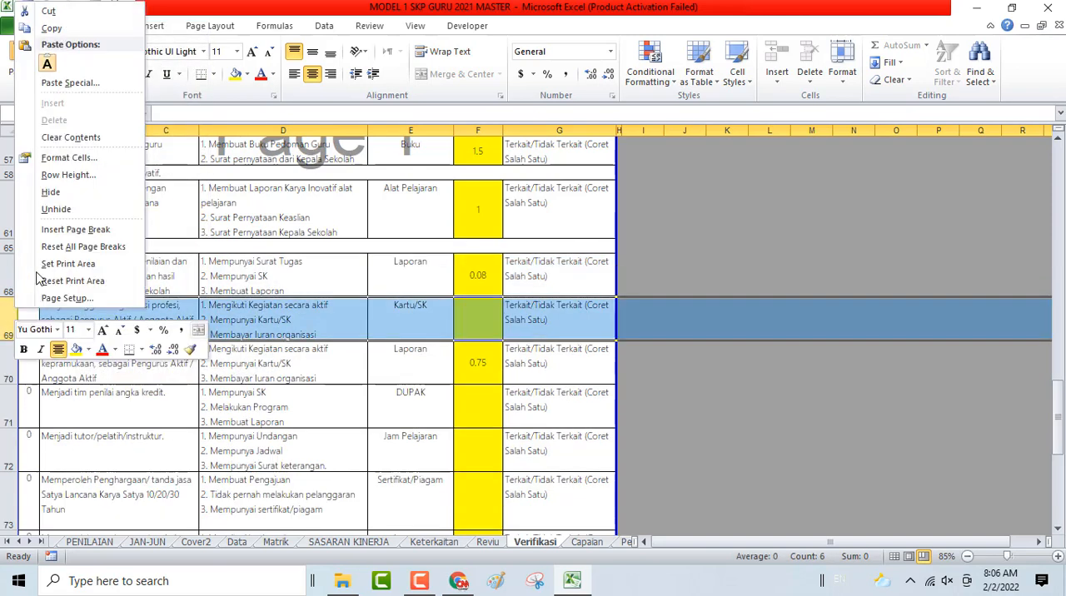
pyautogui.click(70, 191)
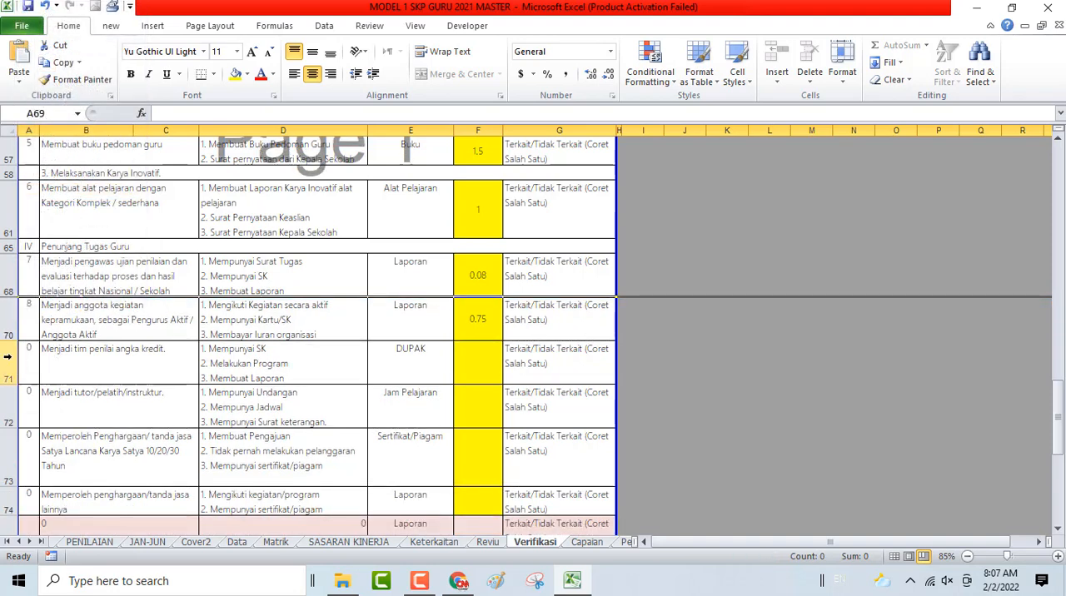
pyautogui.moveTo(6, 357); pyautogui.dragTo(7, 479)
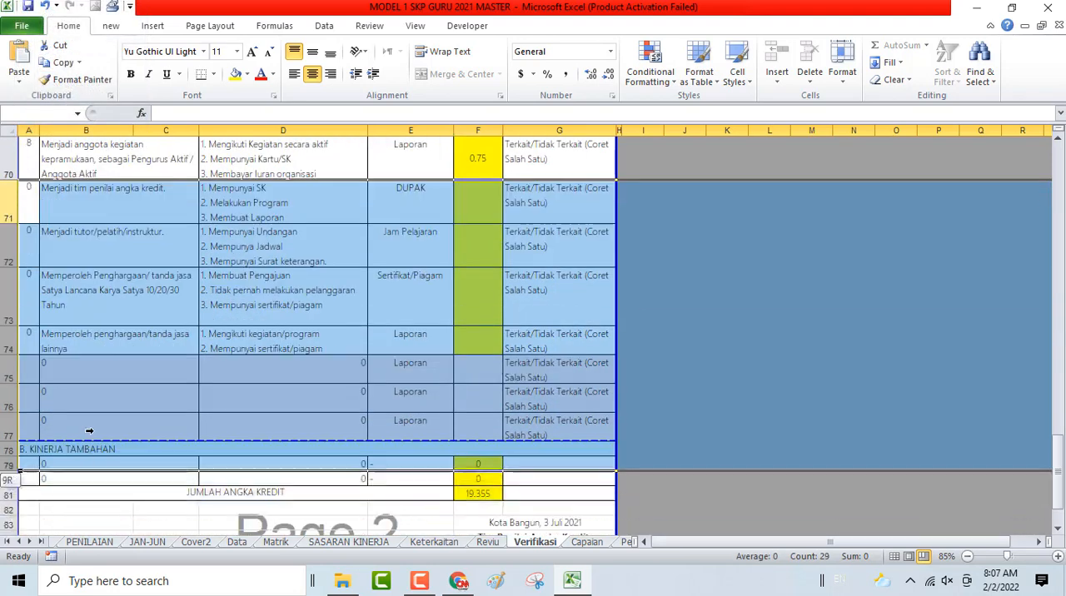
pyautogui.rightClick(140, 291)
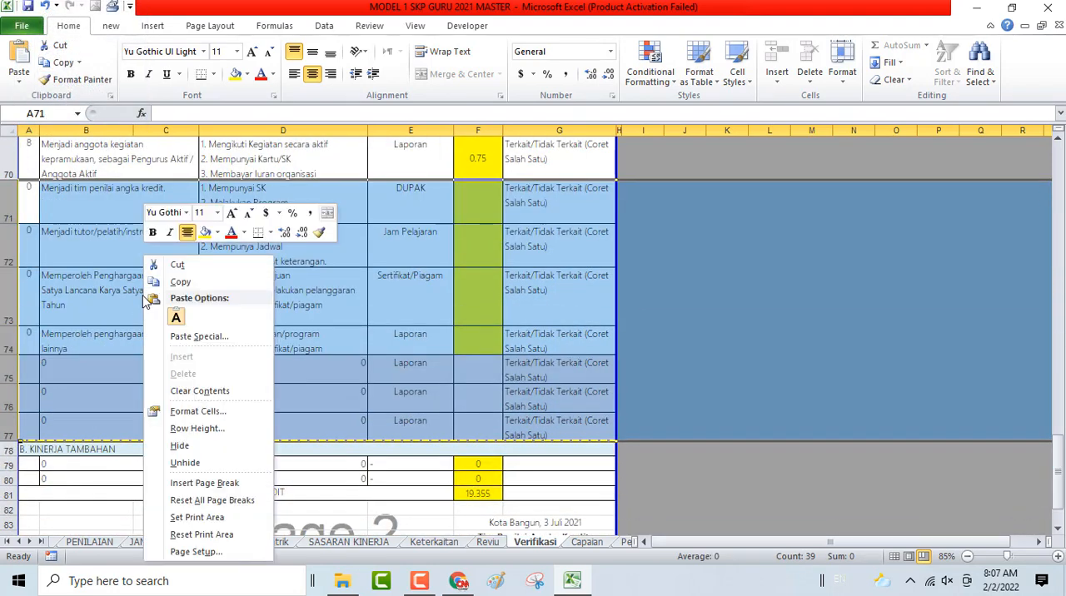
pyautogui.click(183, 446)
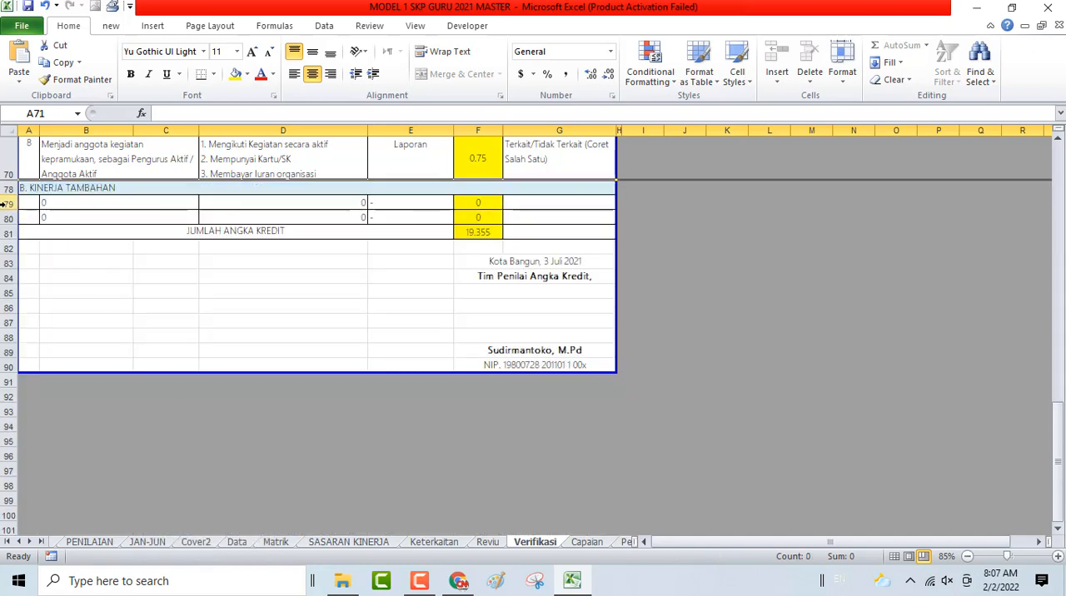
# - Hide rows 79 and 80, the unused plans under Kinerja Tambahan
pyautogui.moveTo(7, 204); pyautogui.dragTo(8, 218)
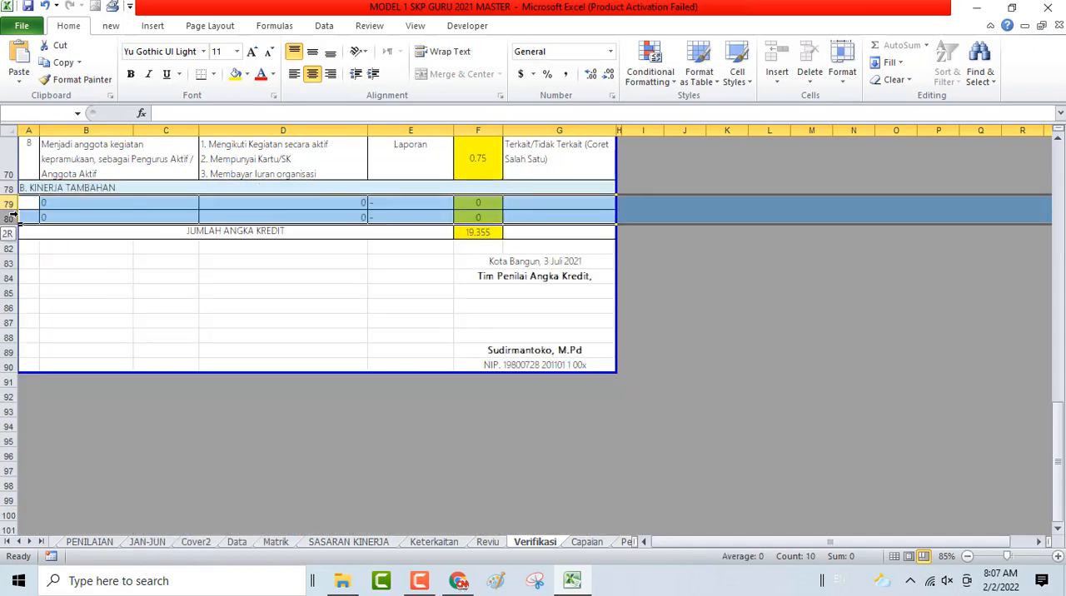
pyautogui.rightClick(84, 217)
pyautogui.click(120, 406)
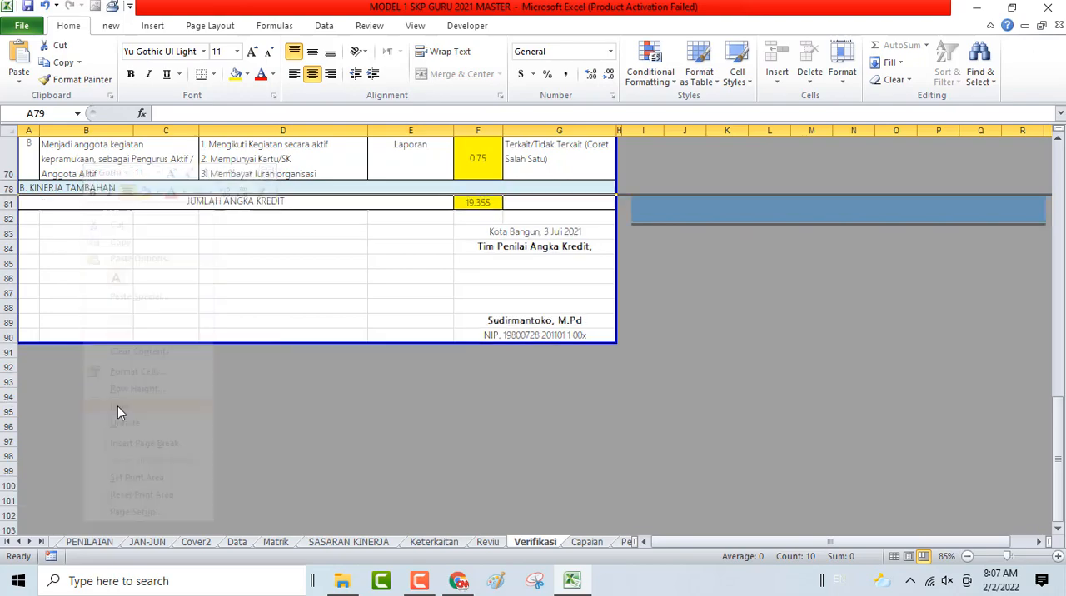
# - Review the shortened Verifikasi sheet from the signature block up to the header, checking the remaining plans and their angka kredit
pyautogui.click(414, 241)
pyautogui.scroll(3, 550, 241)
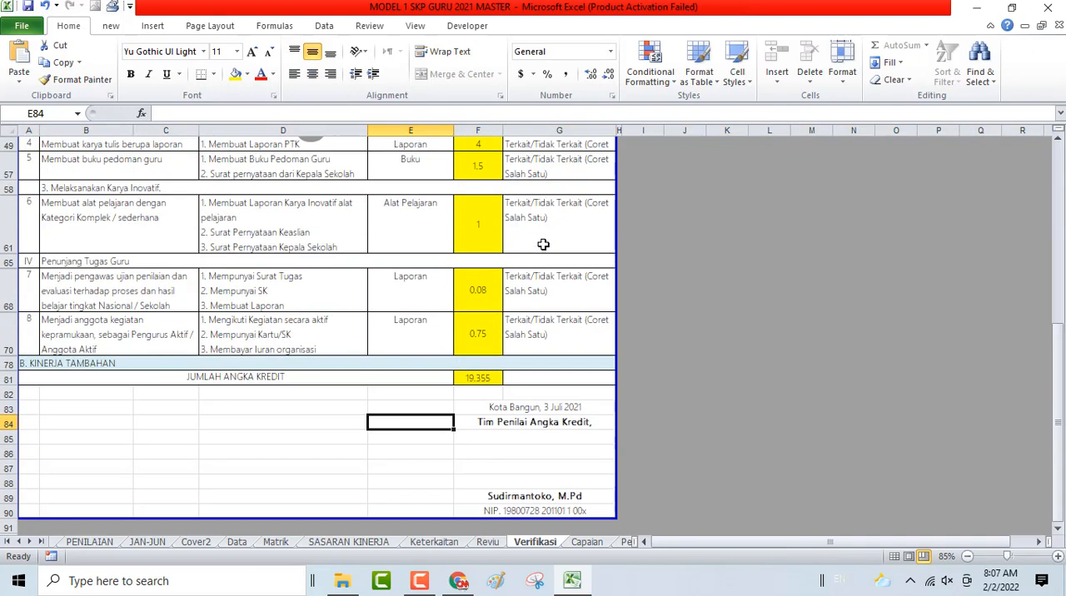
pyautogui.scroll(3, 543, 241)
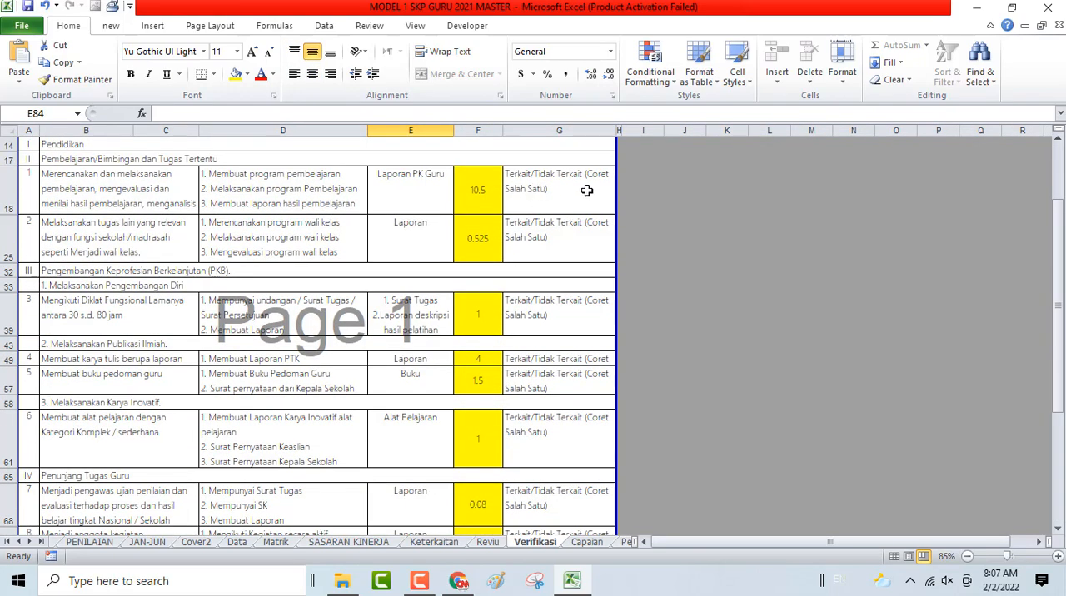
pyautogui.scroll(4, 549, 204)
pyautogui.scroll(-2, 561, 414)
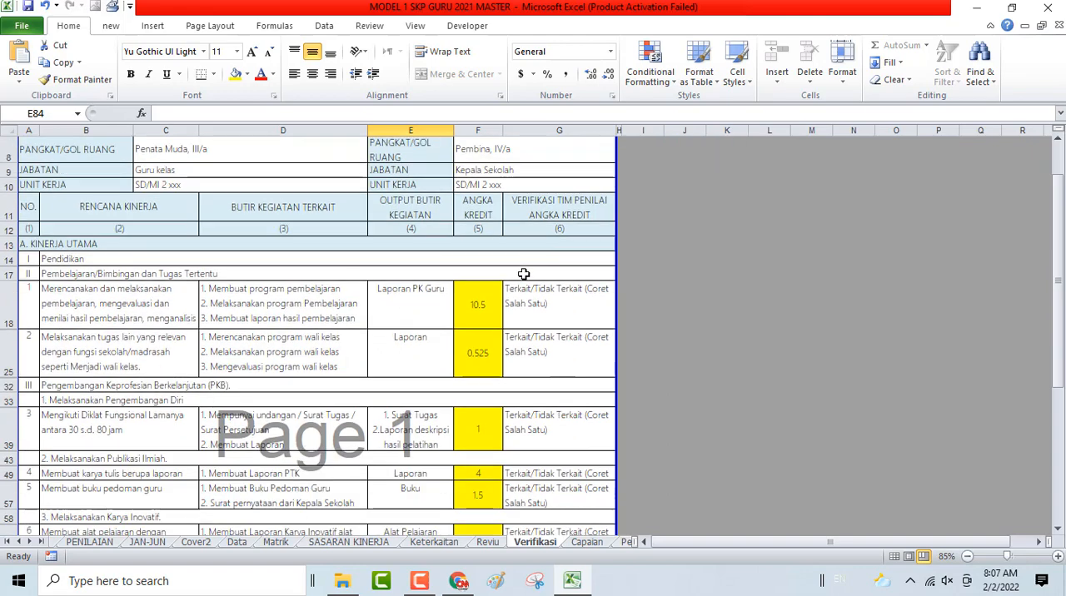
pyautogui.scroll(-3, 529, 263)
pyautogui.scroll(3, 518, 287)
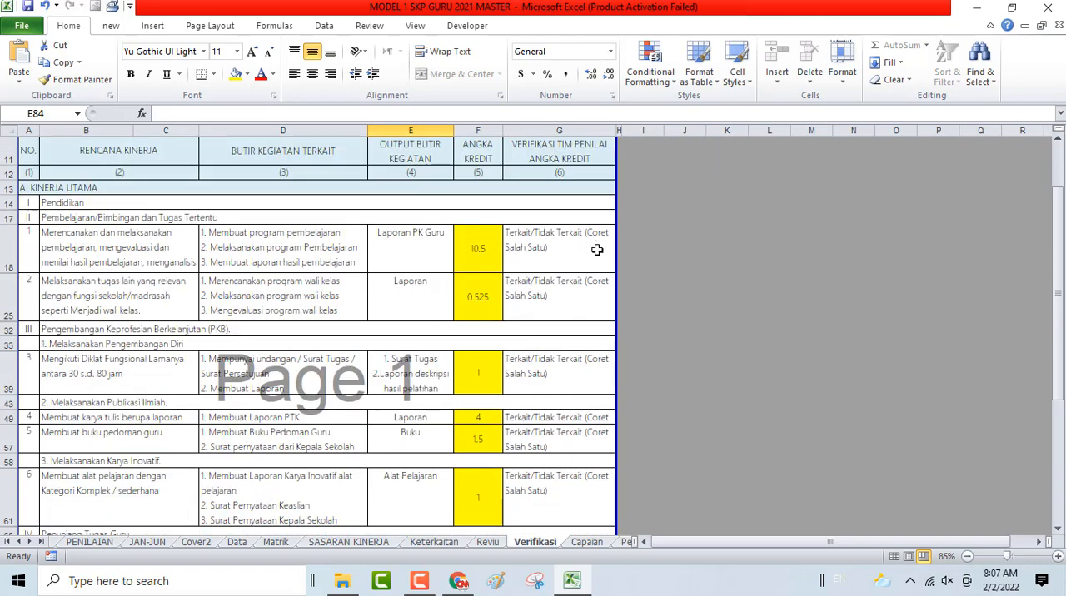
pyautogui.scroll(-5, 583, 282)
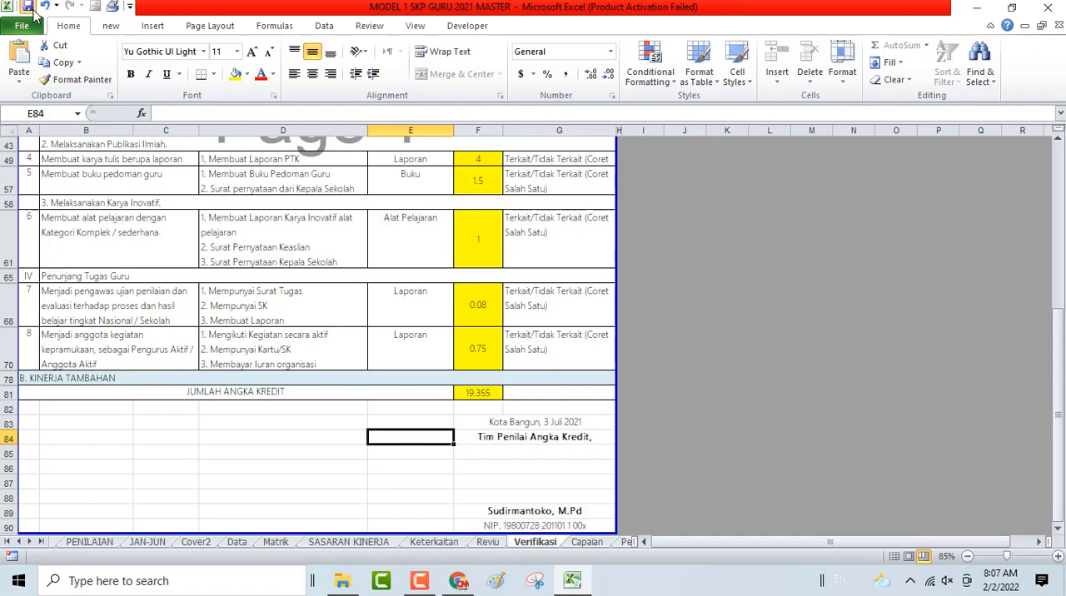
pyautogui.scroll(2, 540, 442)
pyautogui.scroll(3, 540, 442)
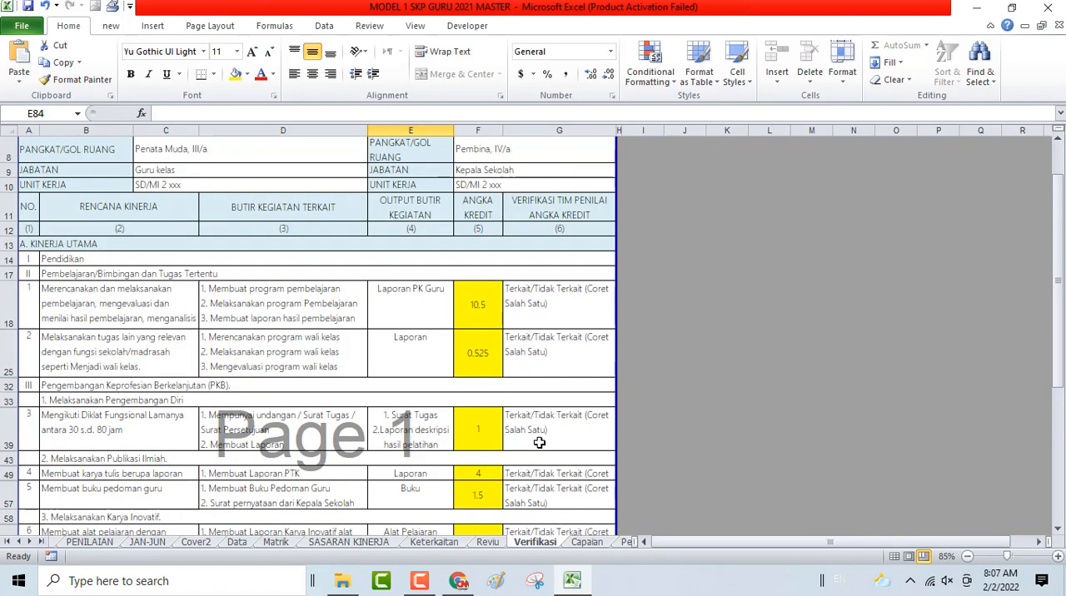
pyautogui.scroll(-2, 540, 443)
pyautogui.scroll(3, 753, 195)
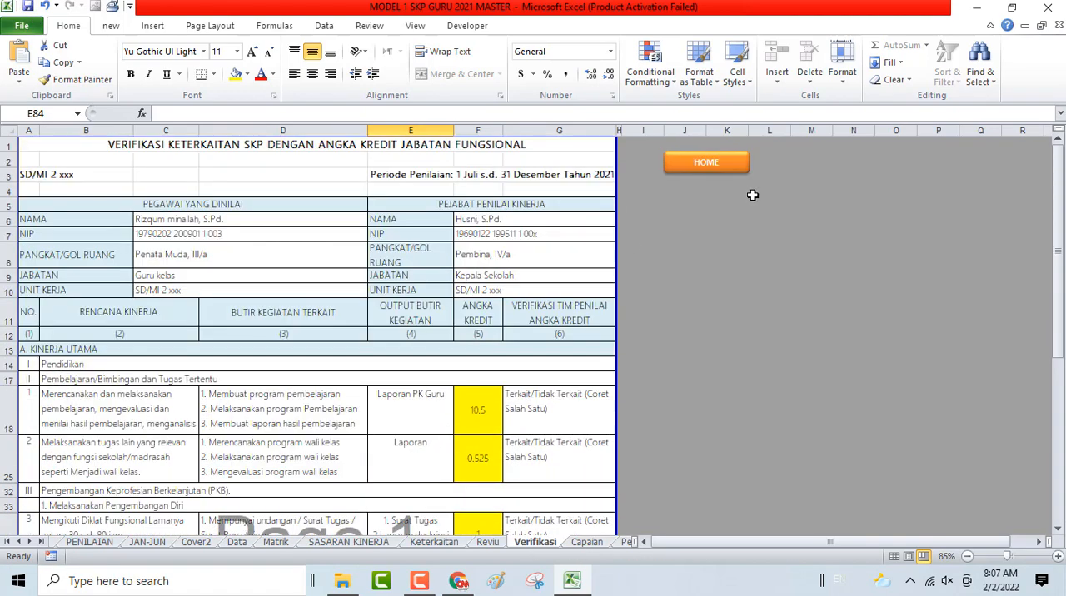
# - Open the Capaian sheet from the home page and hide rows 15 to 20, the unused Pendidikan plans
pyautogui.click(721, 161)
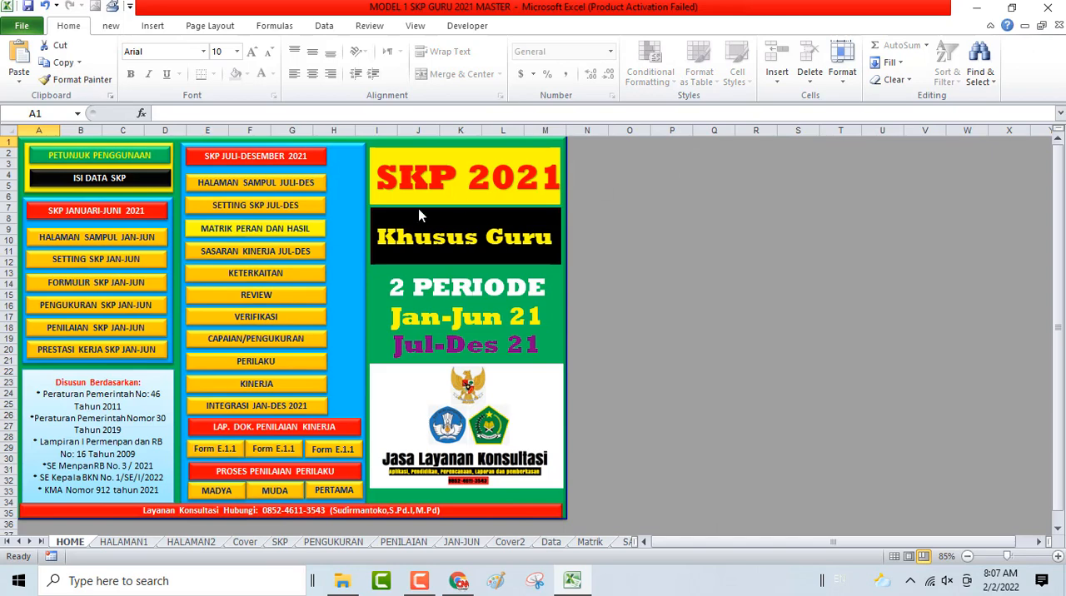
pyautogui.click(265, 343)
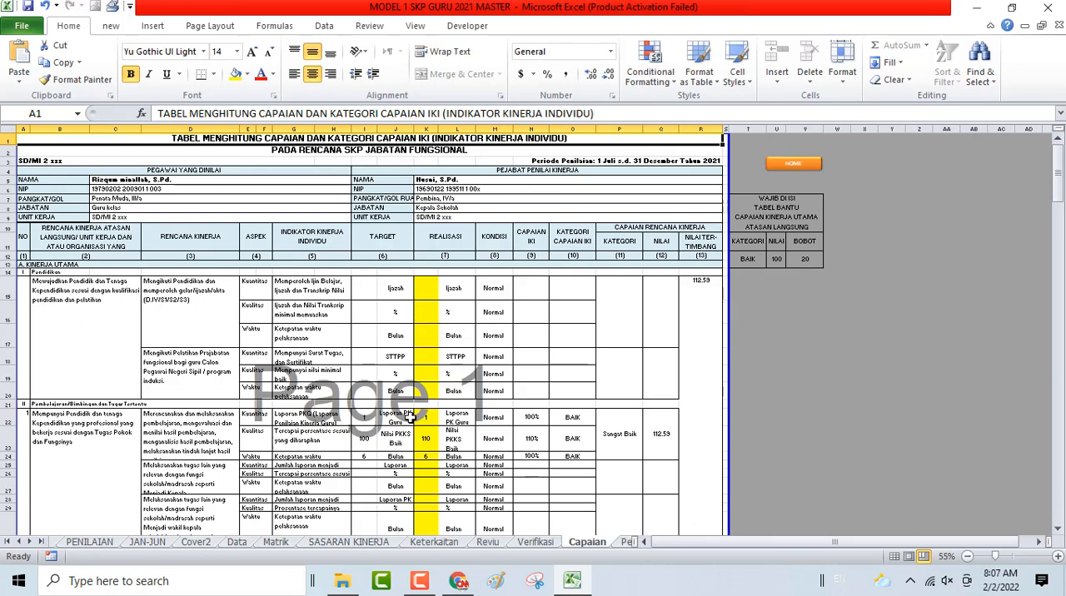
pyautogui.scroll(-1, 410, 418)
pyautogui.moveTo(4, 258); pyautogui.dragTo(6, 363)
pyautogui.rightClick(275, 291)
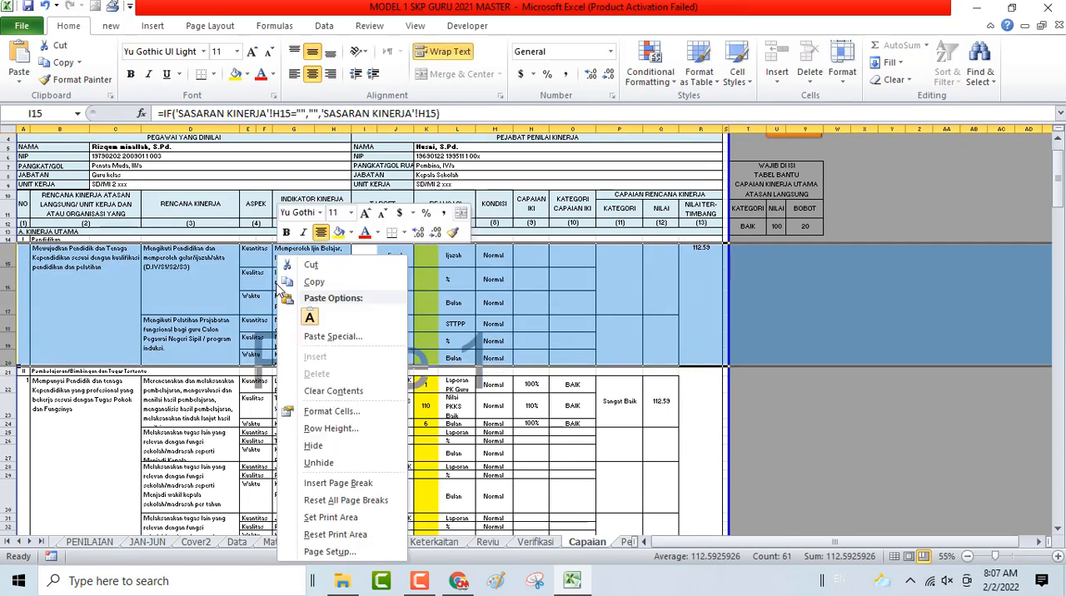
pyautogui.click(314, 450)
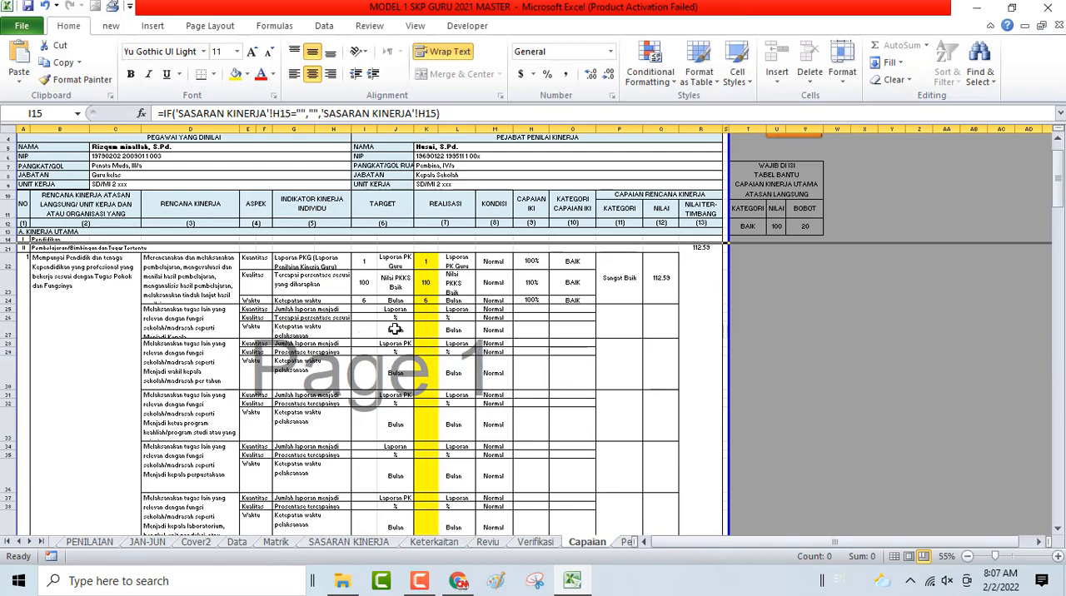
# - Examine the Realisasi and Target quantity cells, K22 and I22, of the Laporan PKG indicator
pyautogui.scroll(1, 396, 329)
pyautogui.scroll(1, 397, 329)
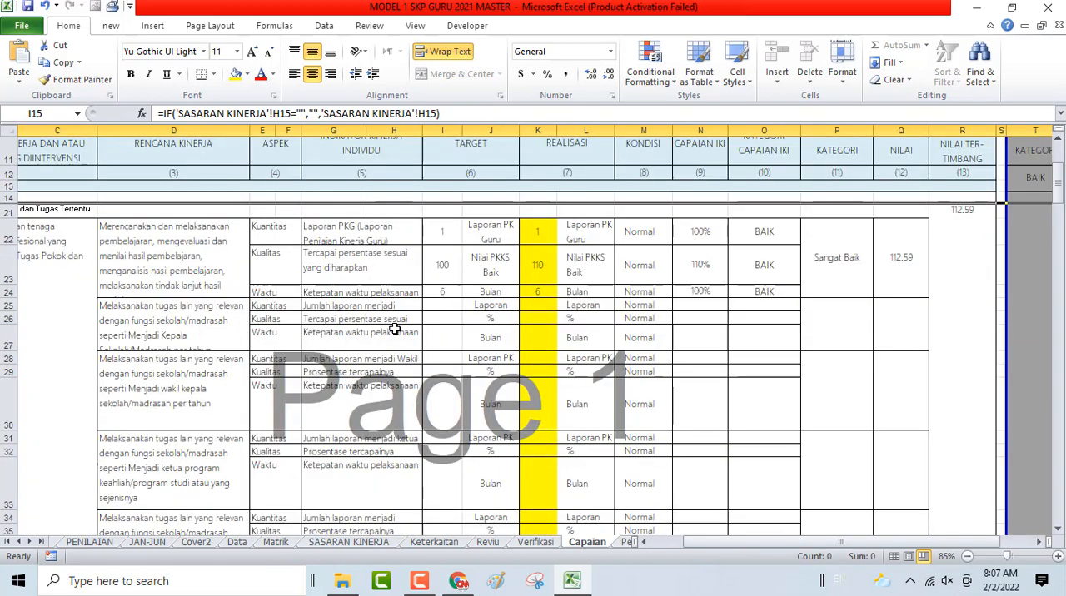
pyautogui.click(545, 236)
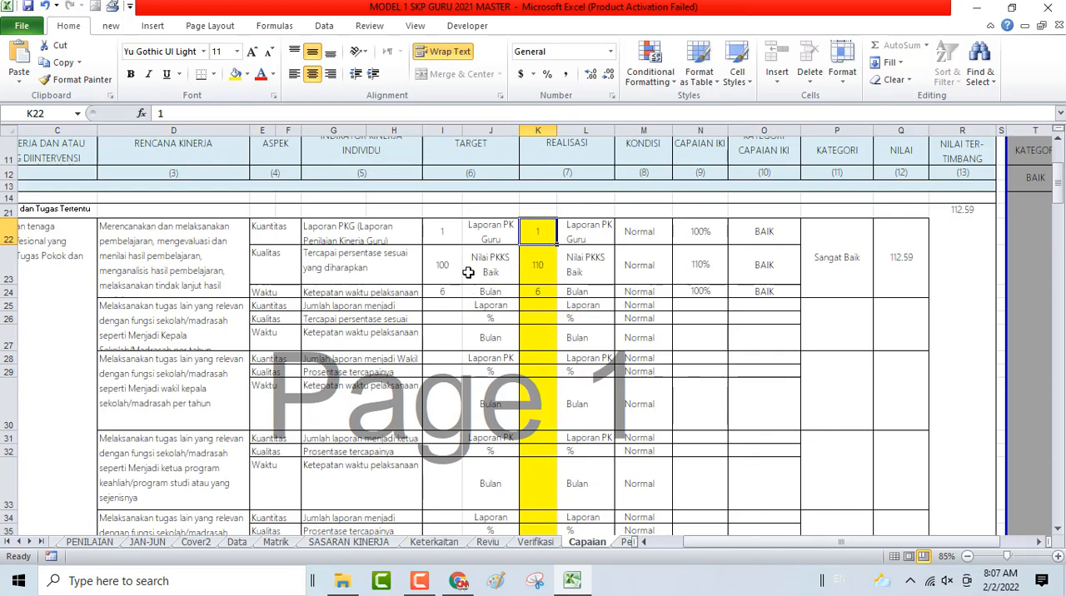
pyautogui.click(447, 233)
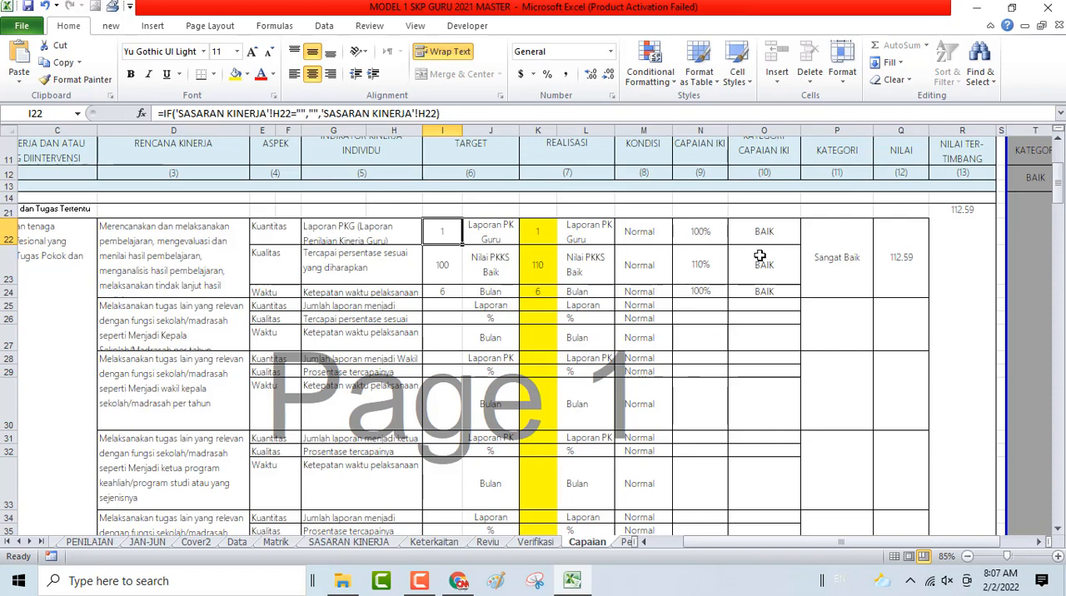
# - Try to edit the Waktu realisation value in cell K24 of the Laporan PKG plan
pyautogui.click(538, 293)
pyautogui.write('6')
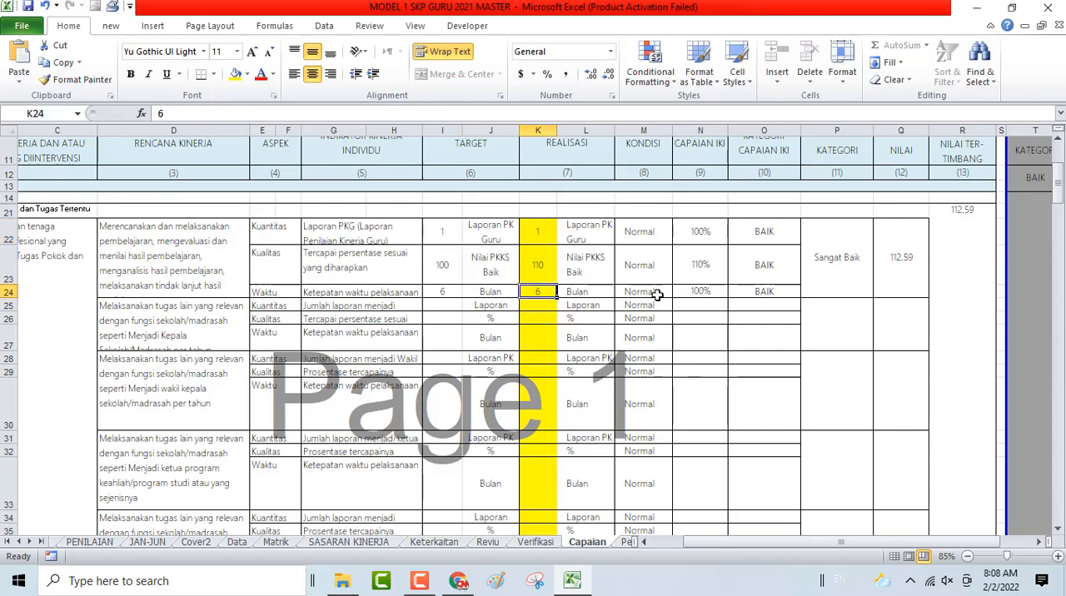
pyautogui.doubleClick(916, 330)
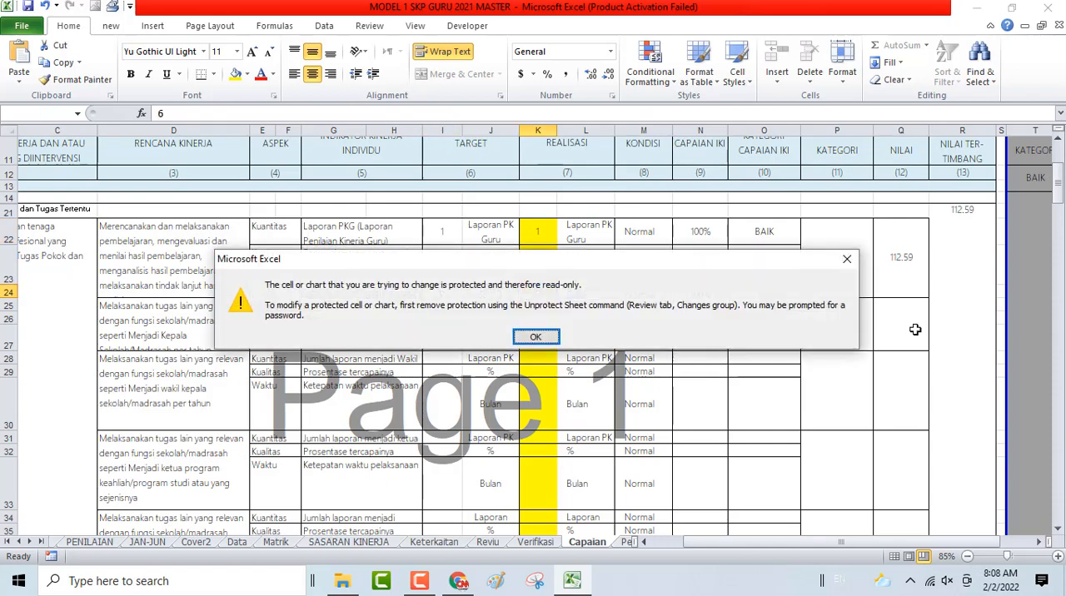
pyautogui.click(536, 337)
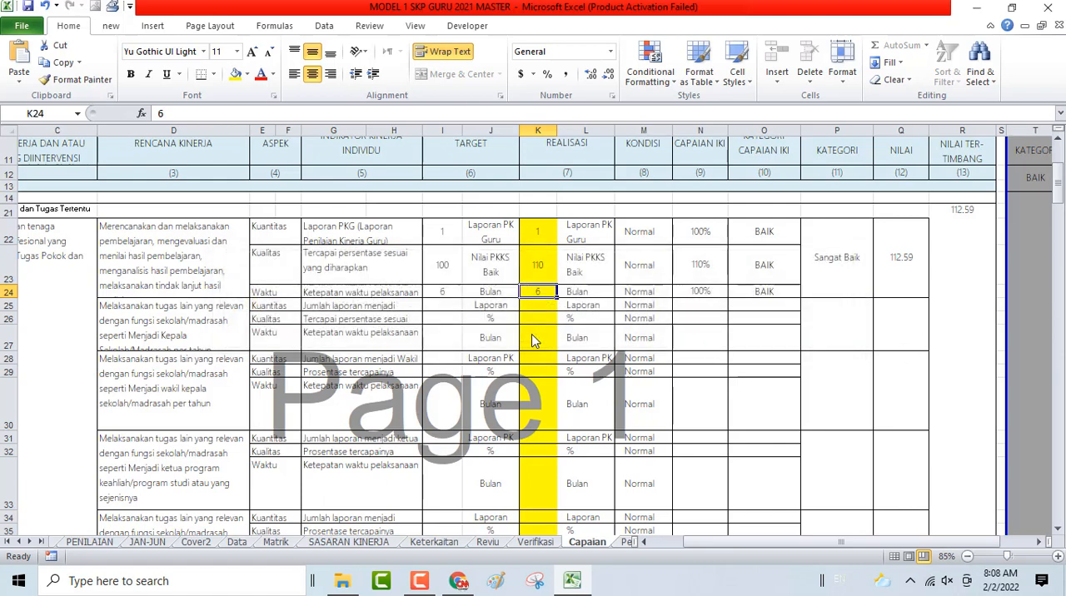
pyautogui.doubleClick(549, 290)
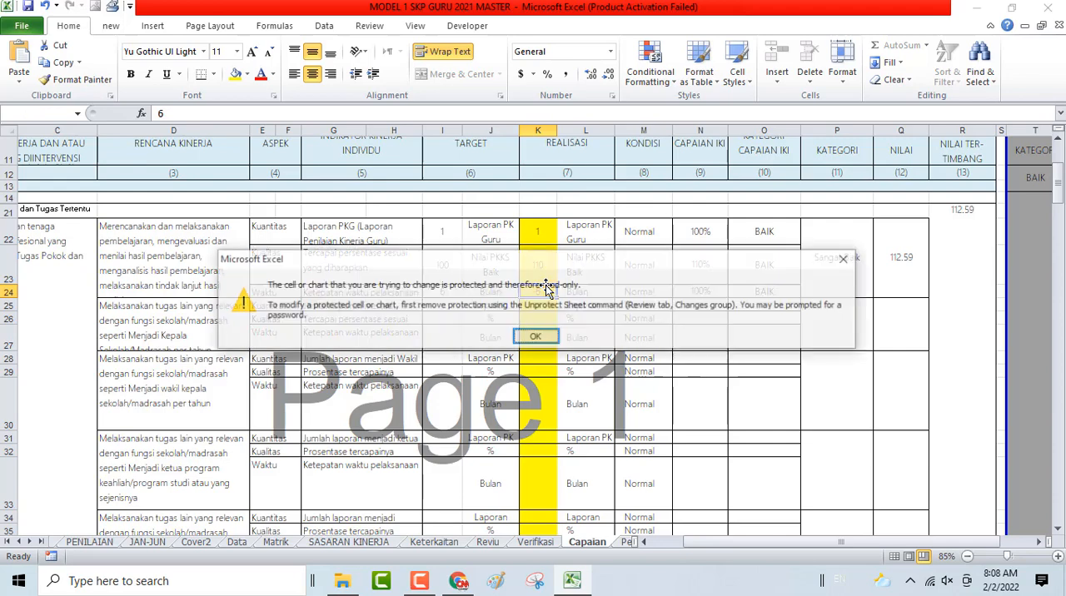
pyautogui.click(537, 338)
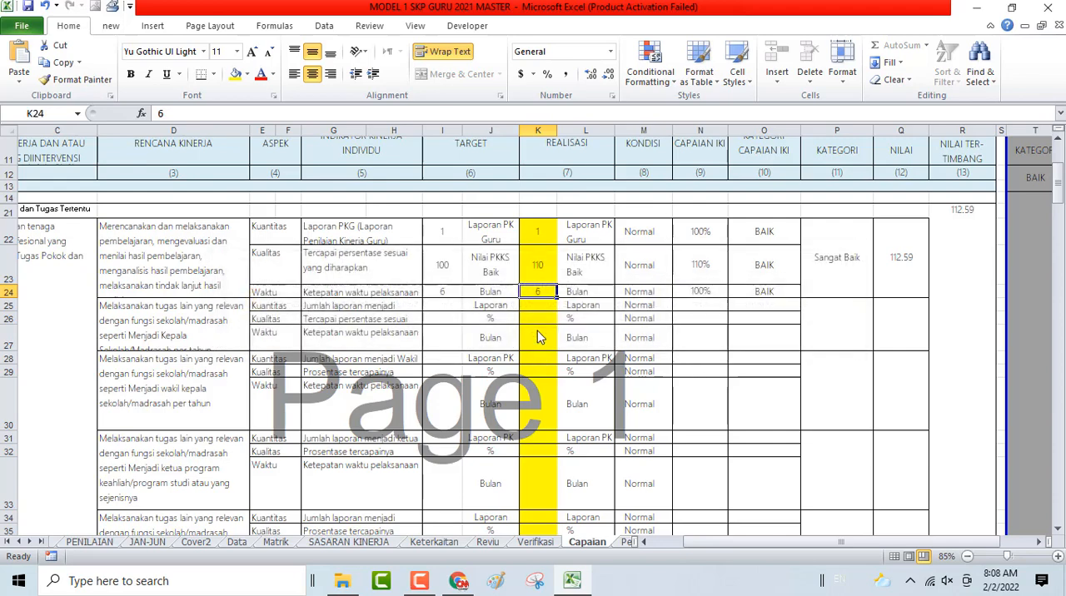
# - Select the Realisasi column K and try to unprotect the Capaian sheet by entering the sheet password
pyautogui.click(532, 129)
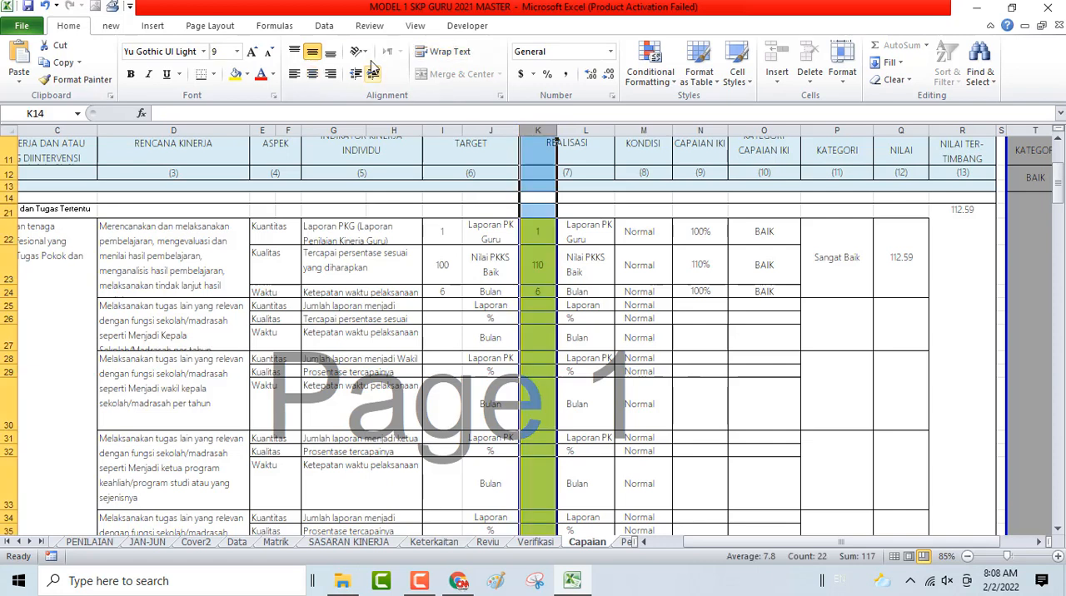
pyautogui.click(377, 31)
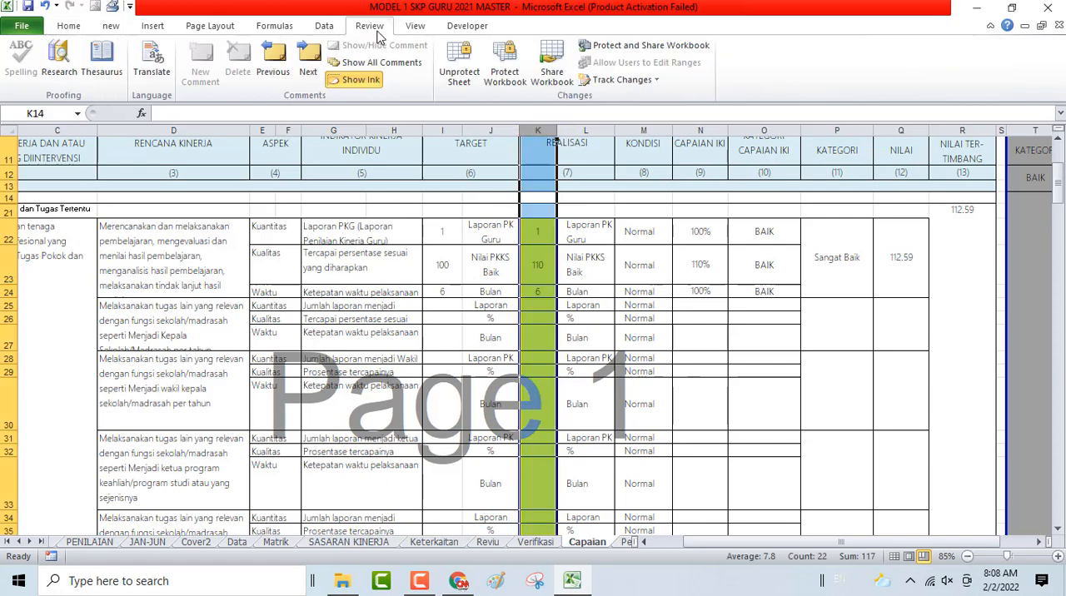
pyautogui.click(457, 69)
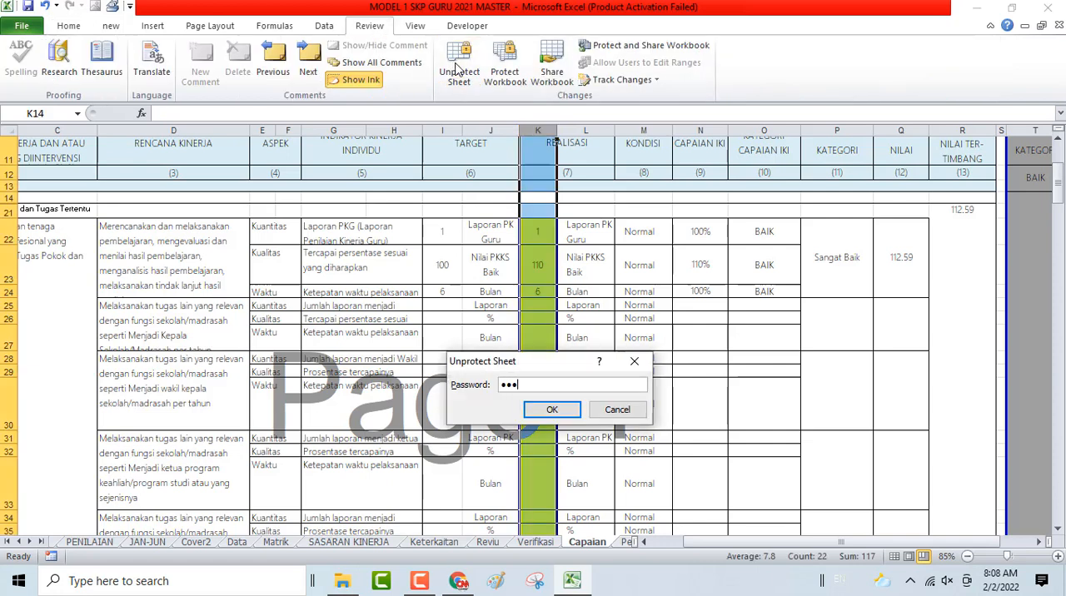
pyautogui.press('Return')
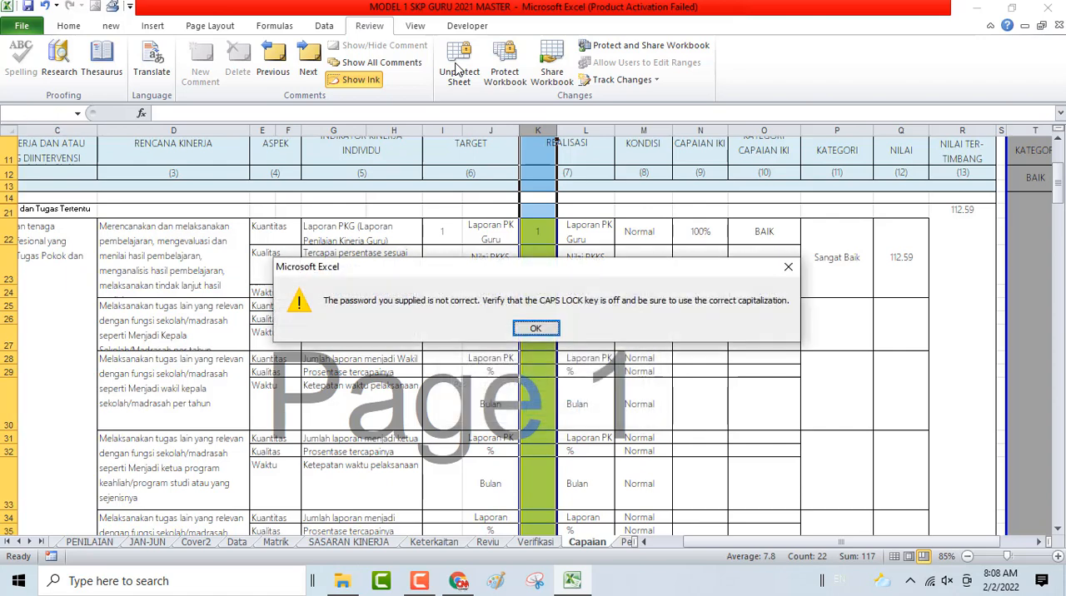
pyautogui.press('Return')
pyautogui.click(456, 70)
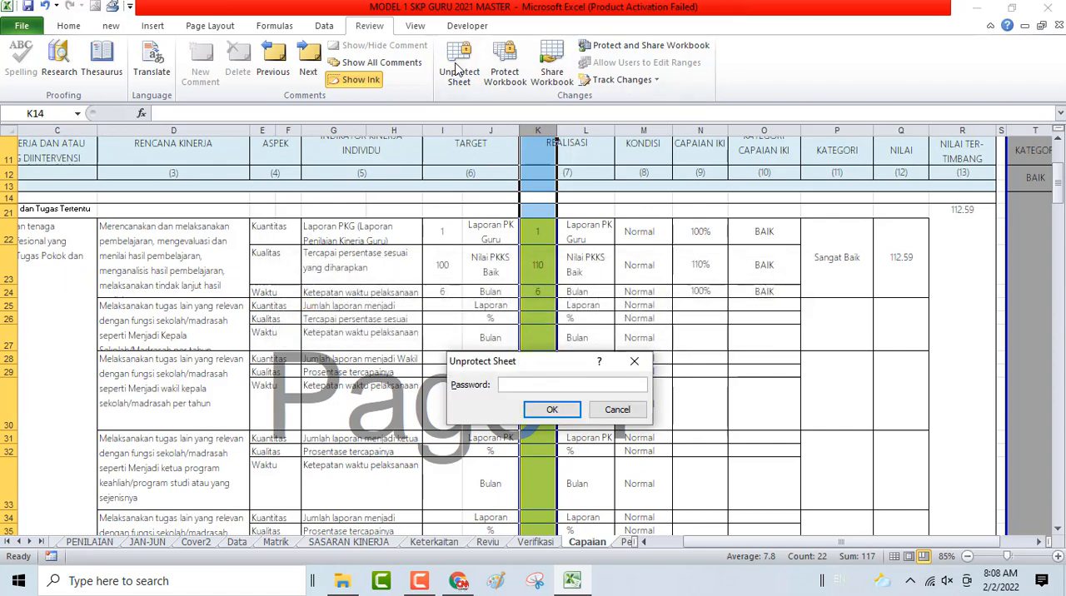
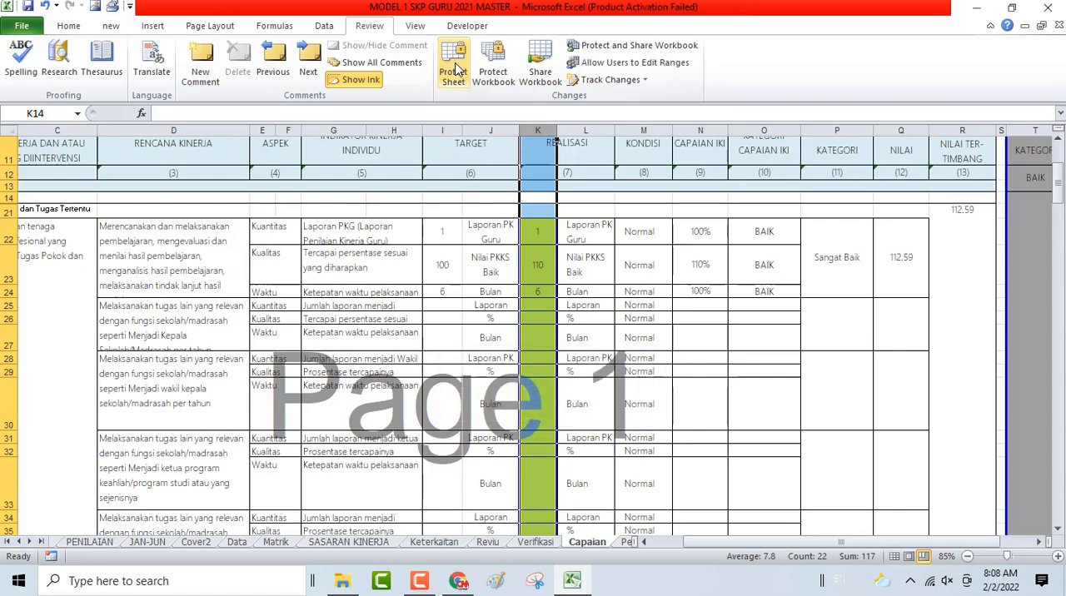
# - Try to unlock the entire Realisasi column K by clearing its Locked protection attribute
pyautogui.rightClick(537, 255)
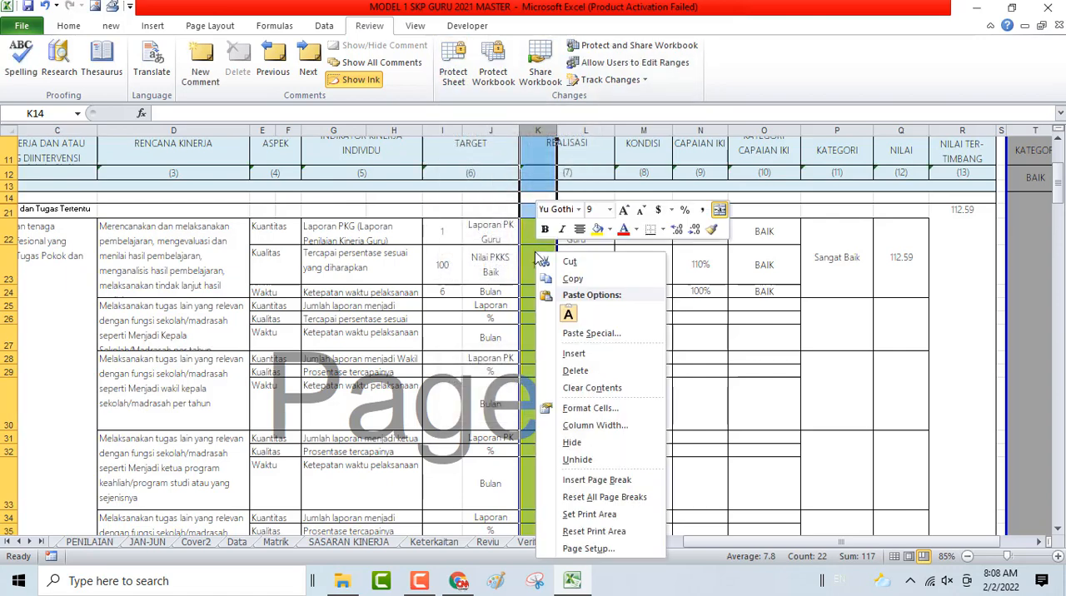
pyautogui.click(571, 416)
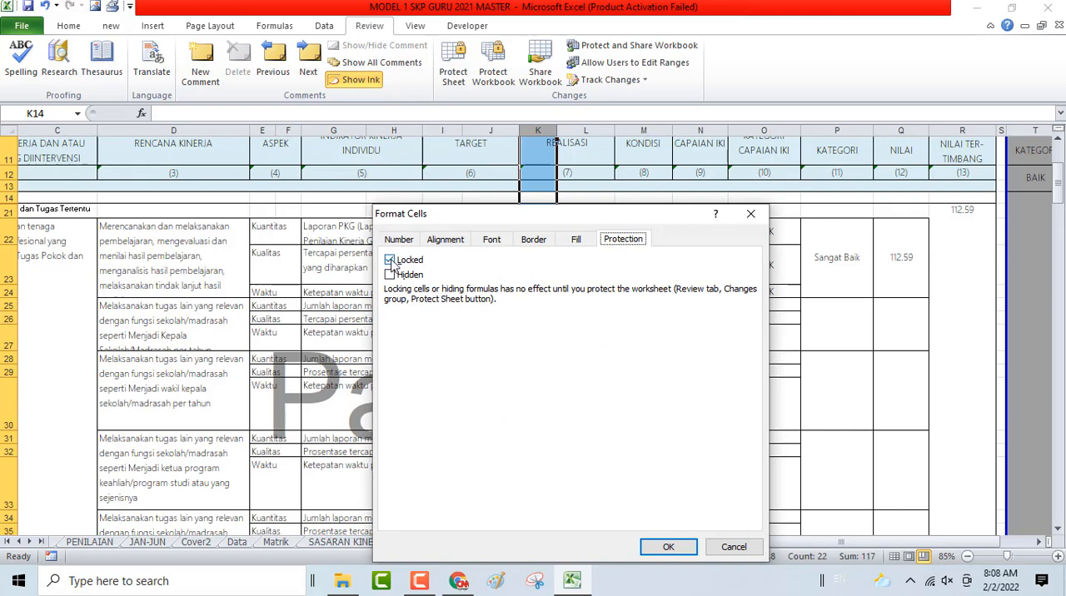
pyautogui.click(390, 260)
pyautogui.click(390, 276)
pyautogui.click(390, 276)
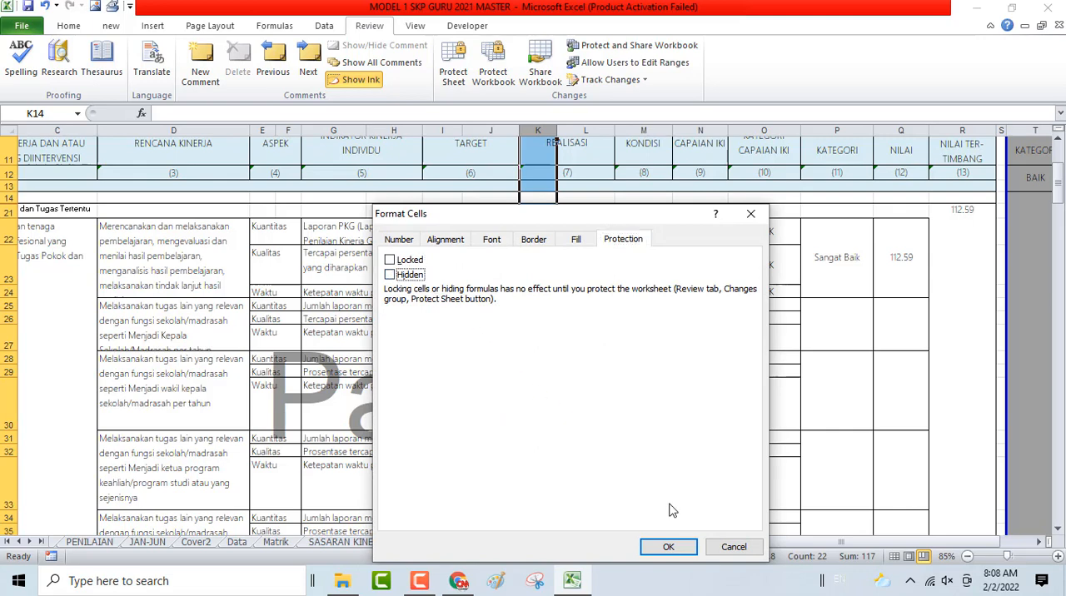
pyautogui.click(676, 553)
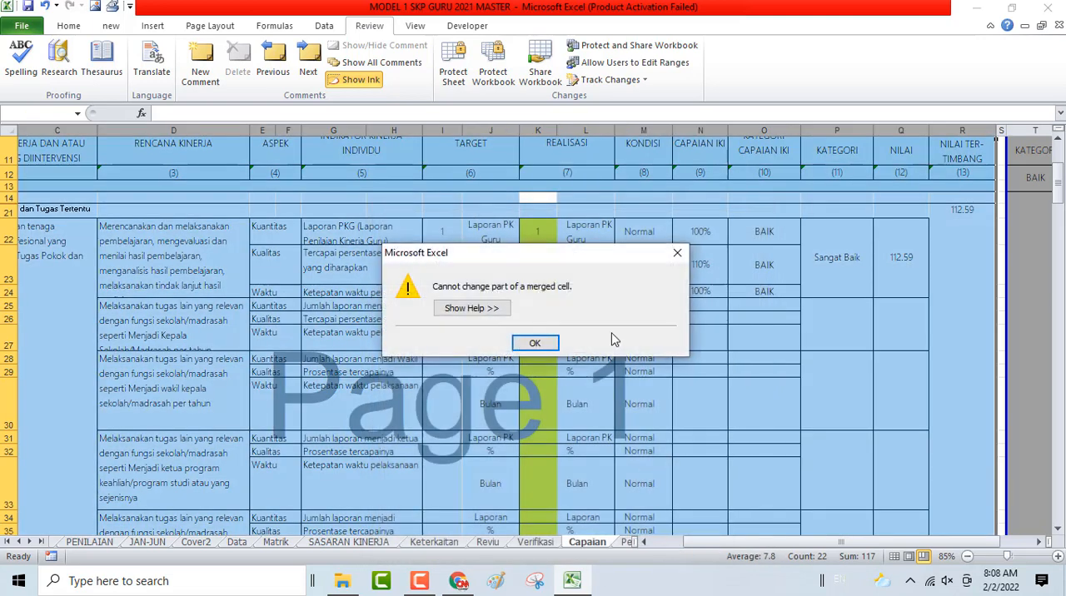
pyautogui.click(537, 344)
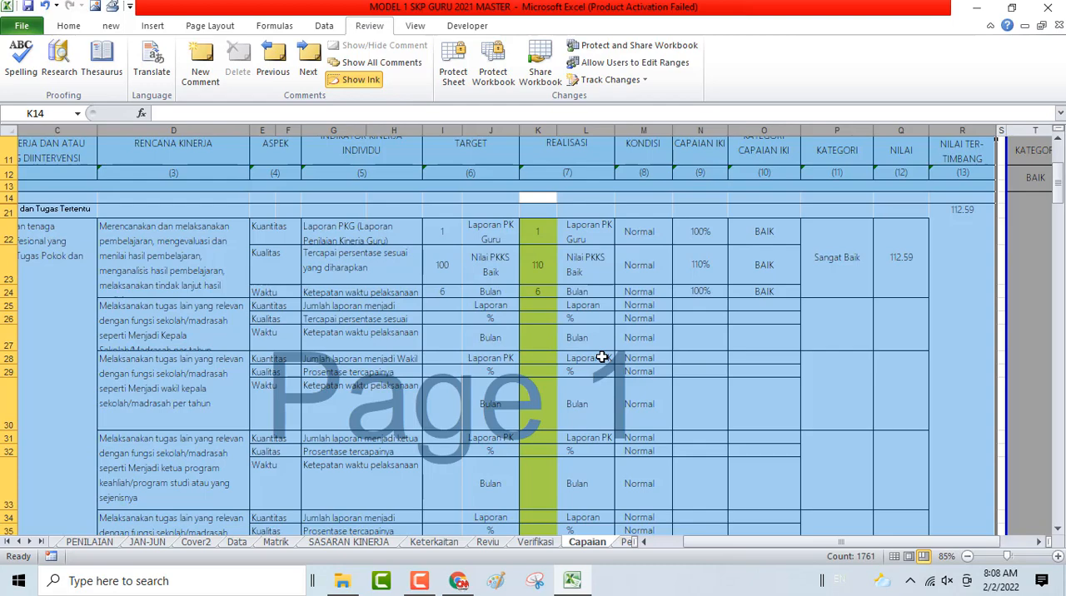
# - Undo the hiding of the Pendidikan plan rows 15 to 20
pyautogui.hotkey('ctrl', 'z')
pyautogui.scroll(-1, 602, 357)
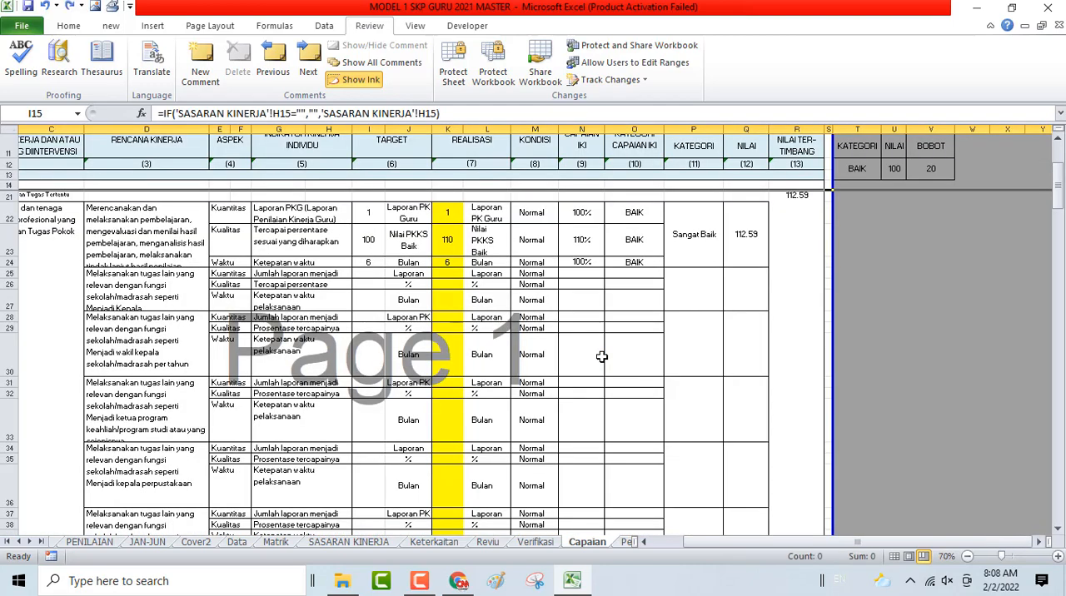
pyautogui.scroll(-1, 602, 357)
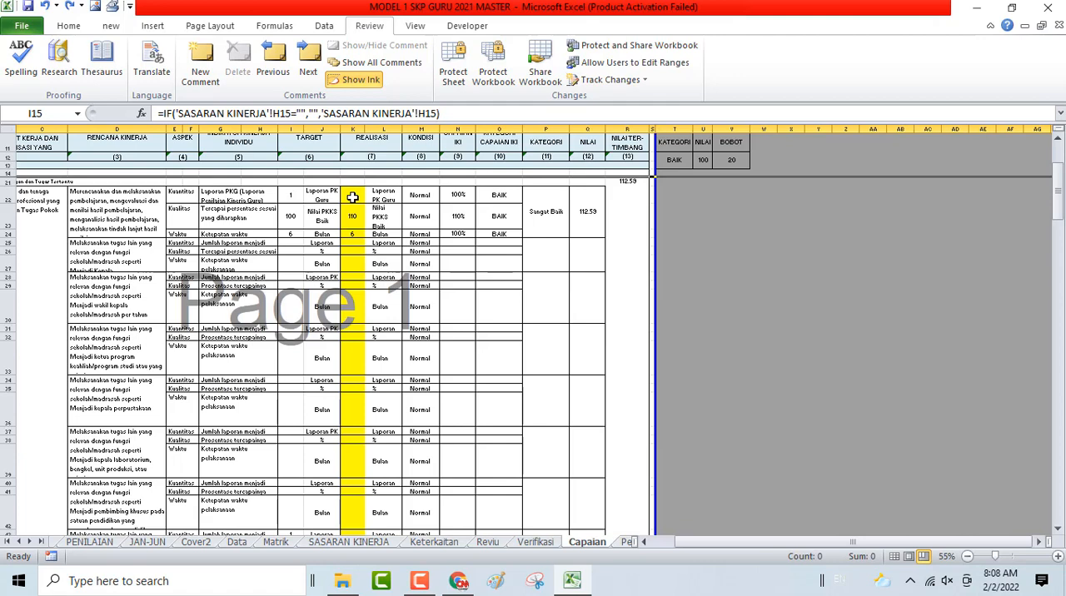
pyautogui.hotkey('ctrl', 'z')
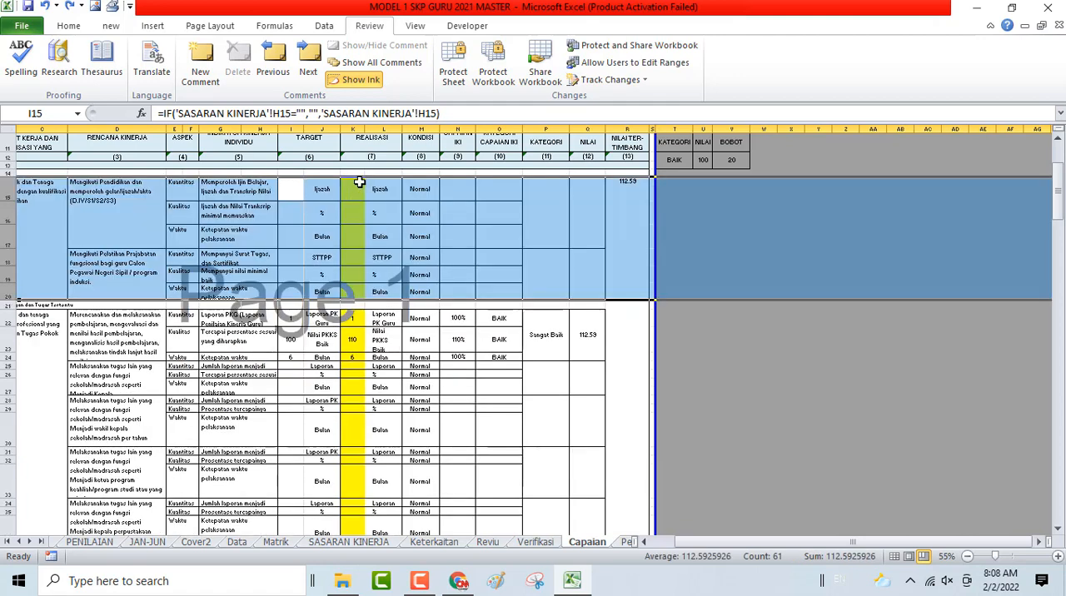
# - Remove the Locked protection attribute from the Pendidikan Realisasi cells K15 to K20
pyautogui.click(644, 542)
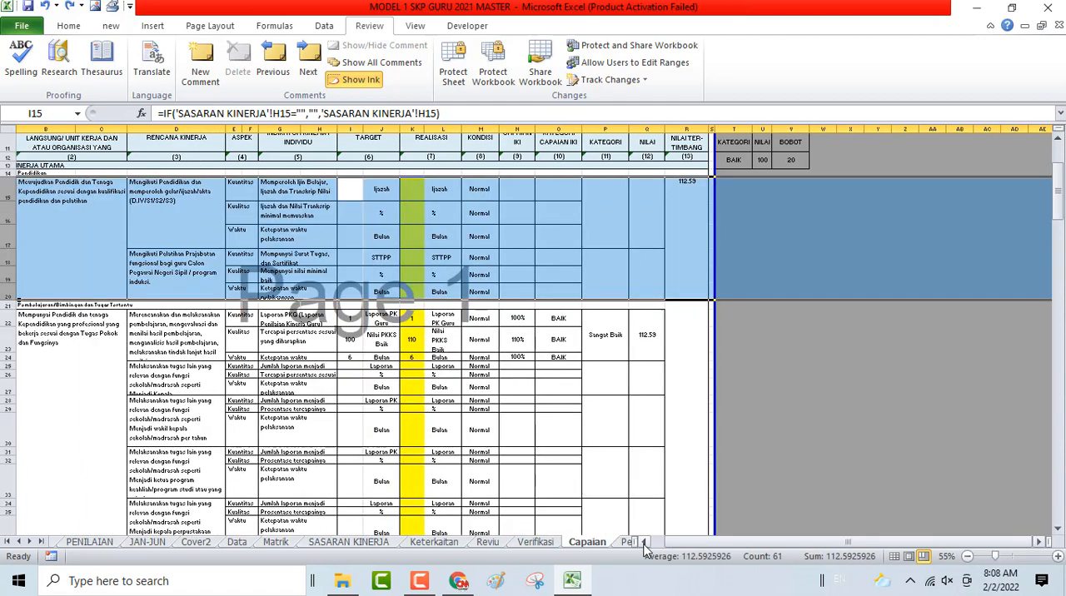
pyautogui.moveTo(423, 192); pyautogui.dragTo(429, 271)
pyautogui.rightClick(430, 273)
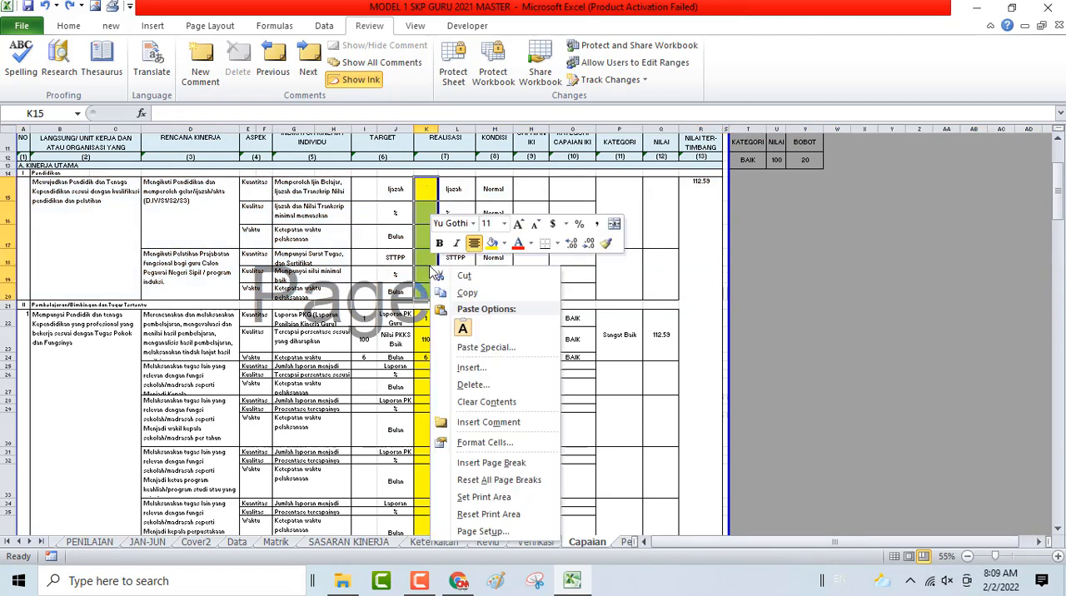
pyautogui.click(486, 443)
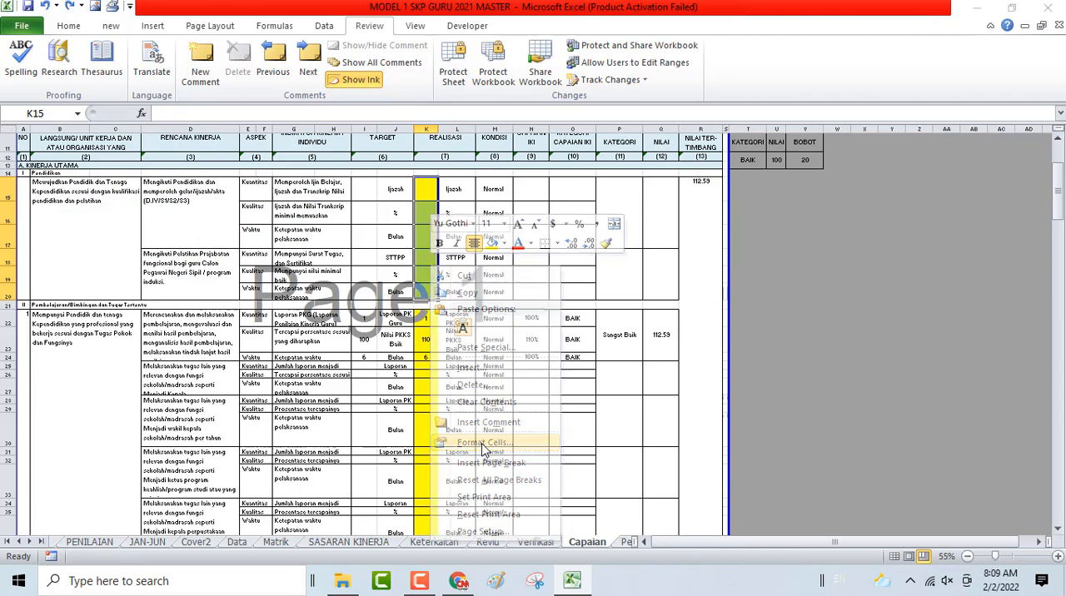
pyautogui.click(301, 261)
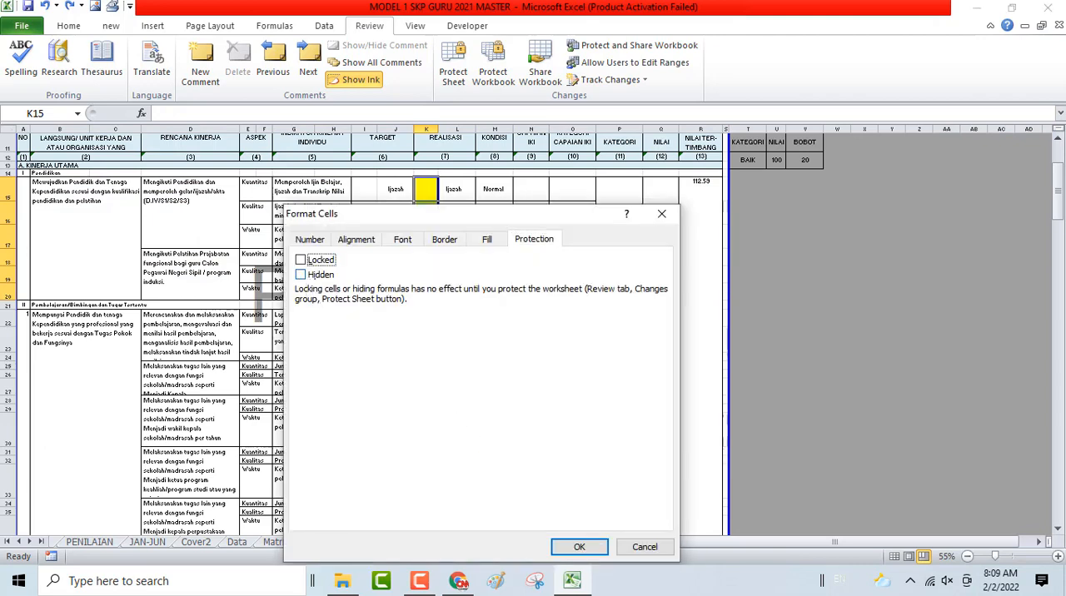
pyautogui.click(579, 547)
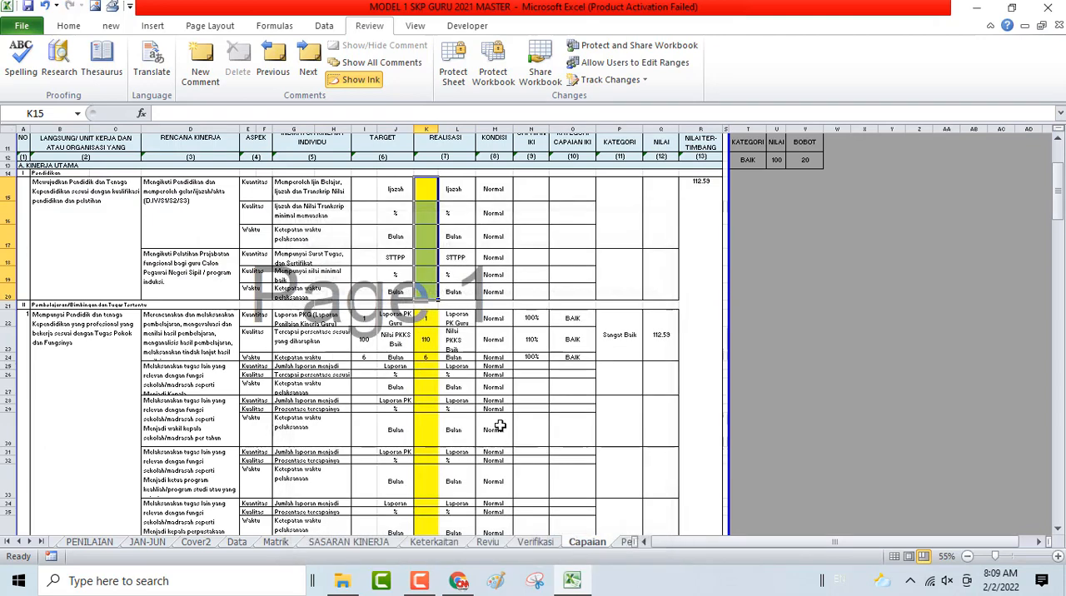
# - Unlock the Realisasi cells K22 to K63 of the Pembelajaran/Bimbingan dan Tugas Tertentu section
pyautogui.click(424, 314)
pyautogui.scroll(-7, 423, 365)
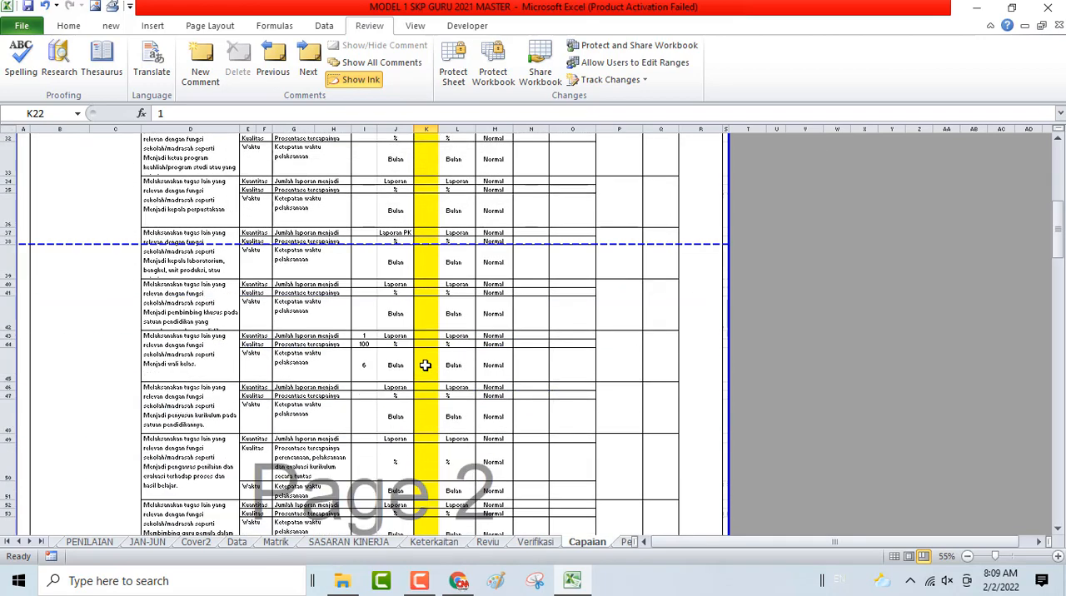
pyautogui.scroll(-4, 424, 364)
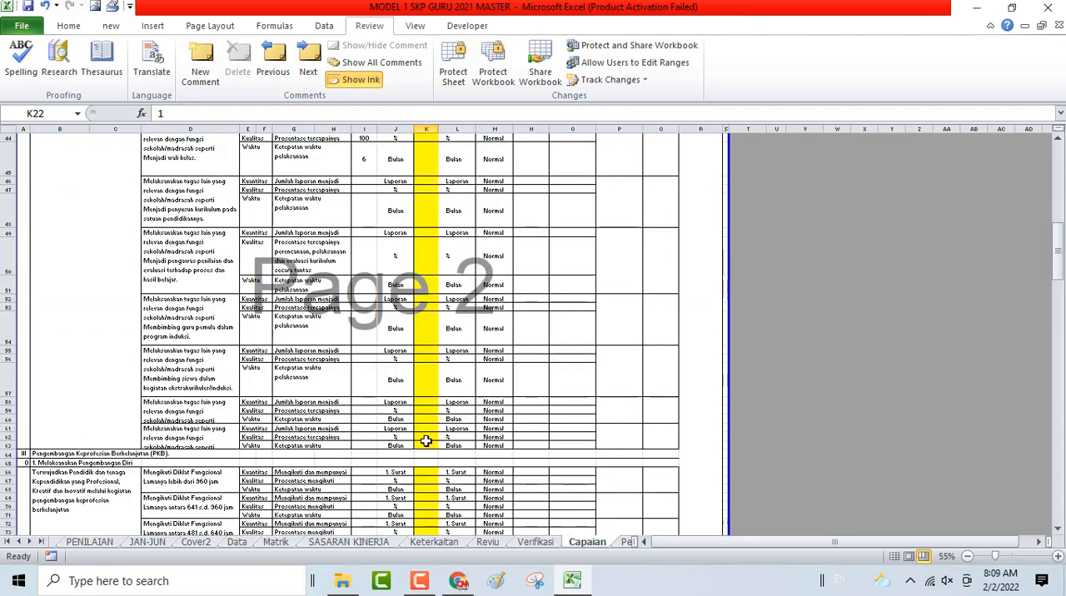
pyautogui.keyDown('shift'); pyautogui.click(426, 441); pyautogui.keyUp('shift')
pyautogui.rightClick(426, 441)
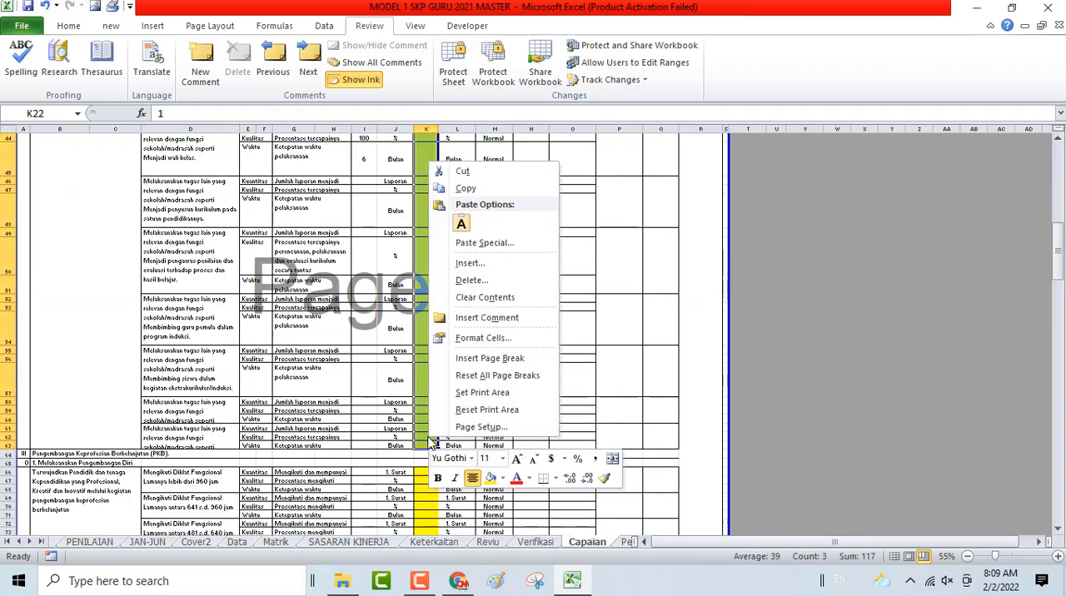
pyautogui.click(457, 341)
pyautogui.click(282, 207)
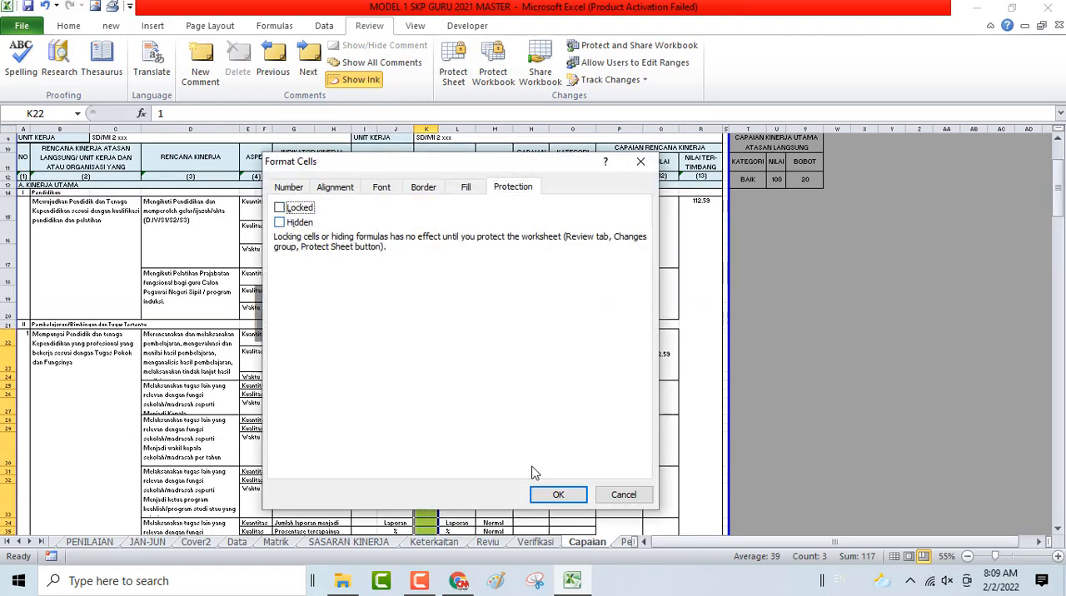
pyautogui.click(558, 495)
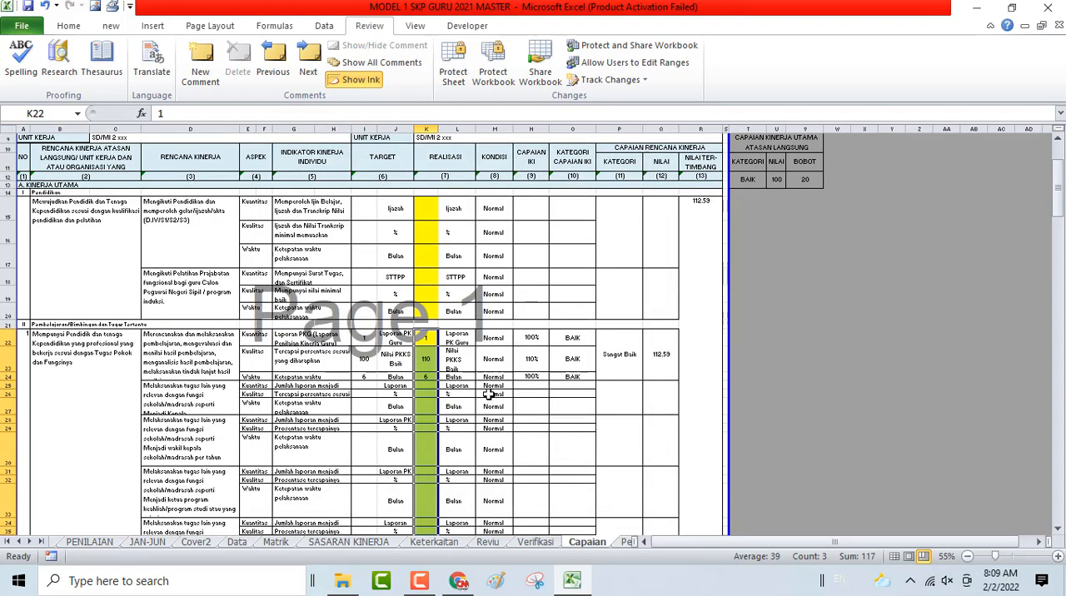
# - Unlock the Realisasi cells K66 to K92 of the Melaksanakan Pengembangan Diri section
pyautogui.scroll(-5, 485, 394)
pyautogui.scroll(-8, 486, 394)
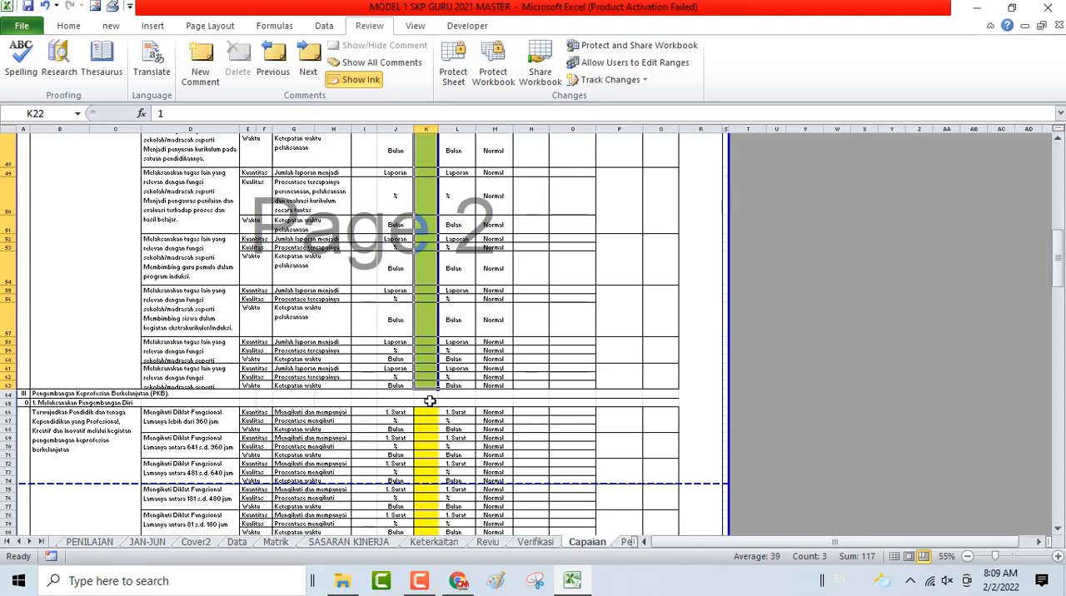
pyautogui.click(421, 414)
pyautogui.scroll(-7, 421, 415)
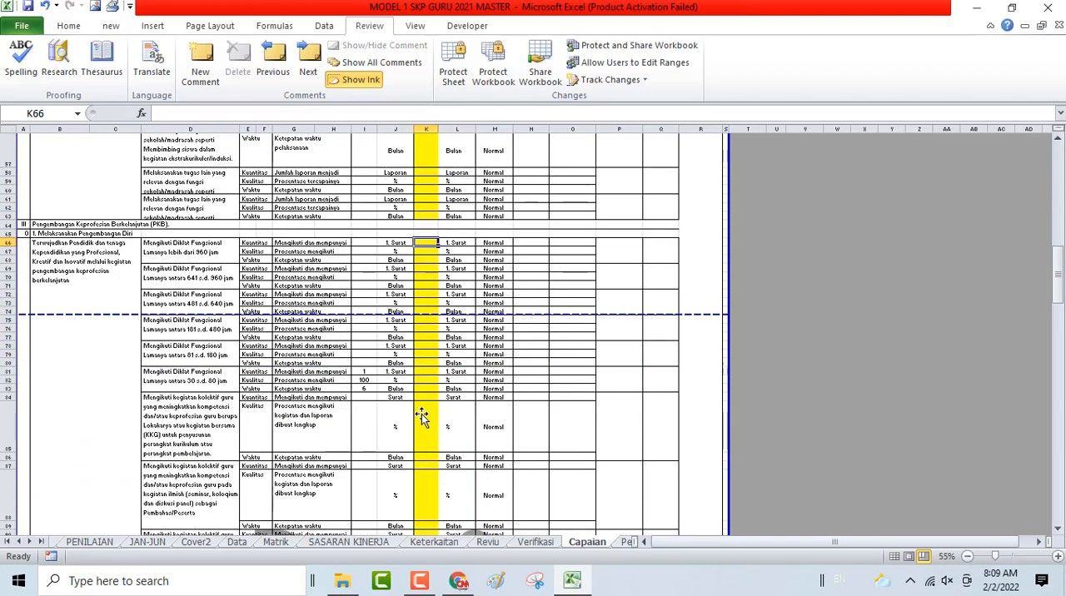
pyautogui.keyDown('shift'); pyautogui.click(424, 423); pyautogui.keyUp('shift')
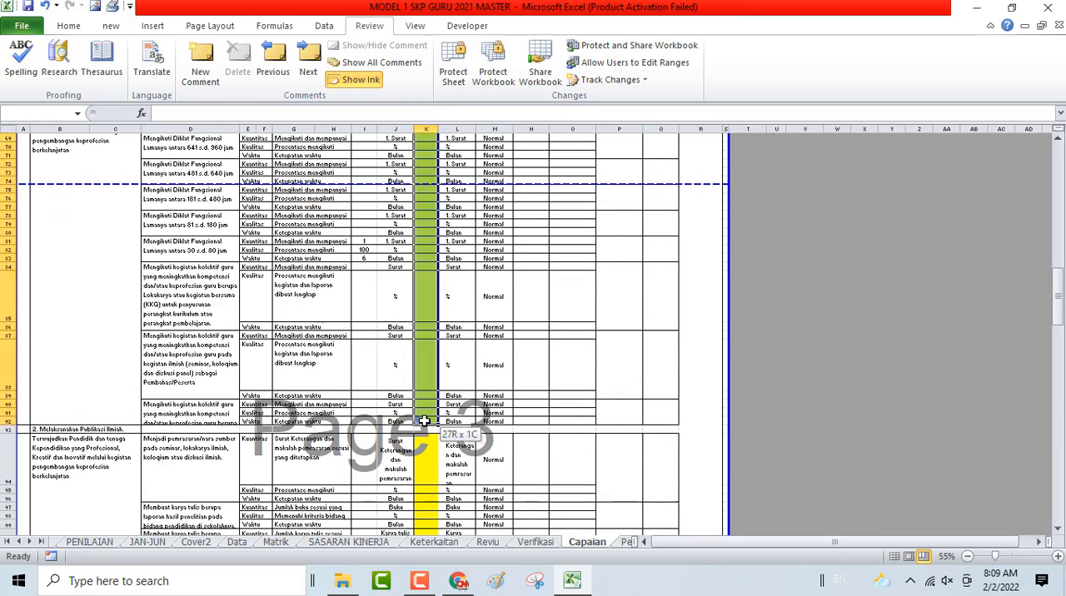
pyautogui.rightClick(426, 403)
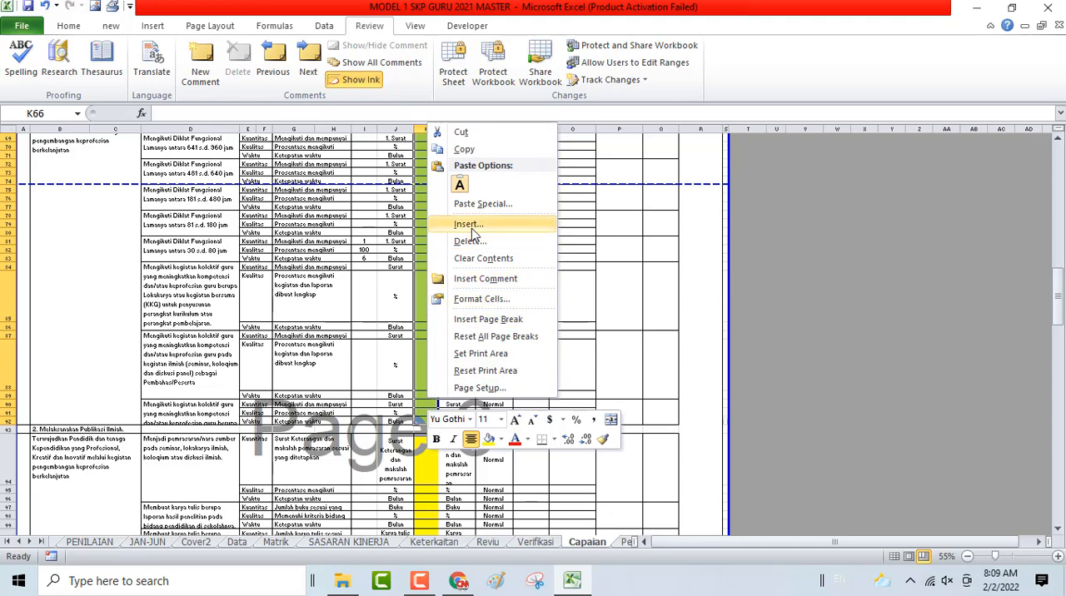
pyautogui.click(472, 299)
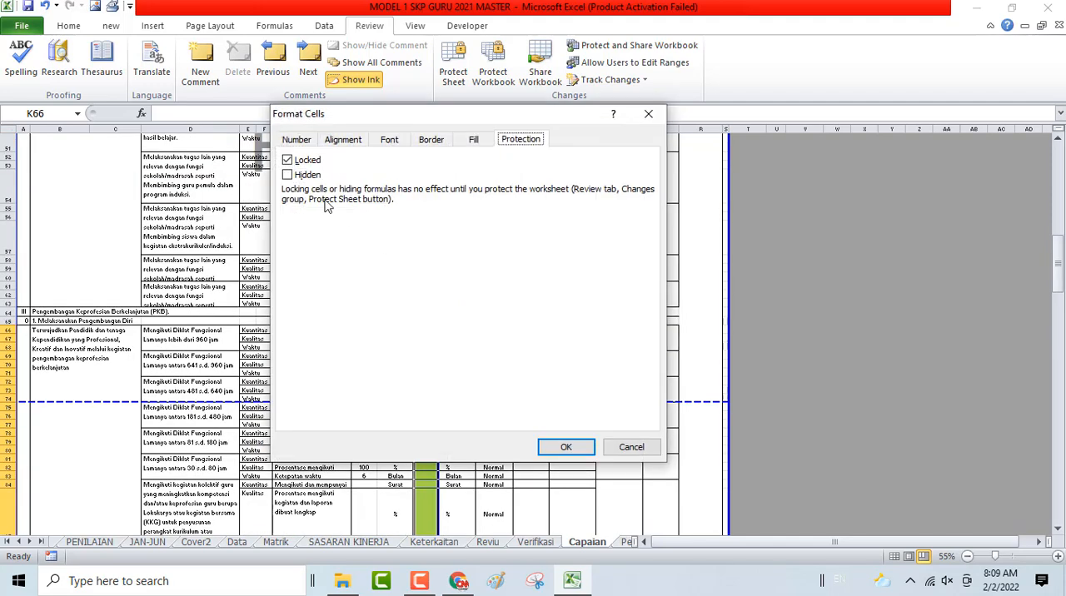
pyautogui.click(287, 159)
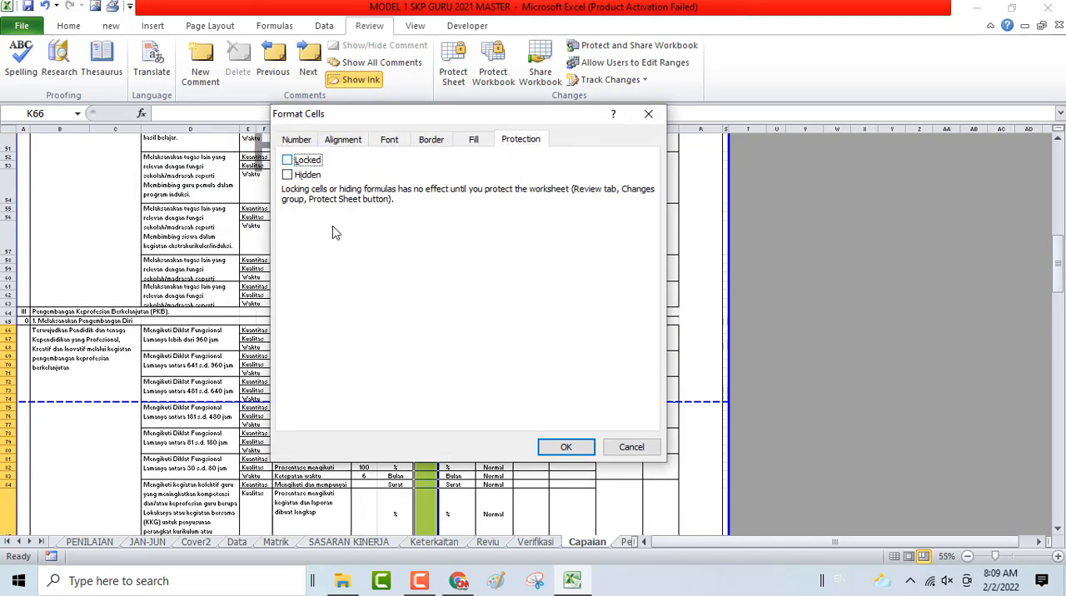
pyautogui.click(567, 449)
# - Unlock the Realisasi cells K94 to K135 of the Melaksanakan Publikasi Ilmiah section
pyautogui.scroll(-6, 454, 425)
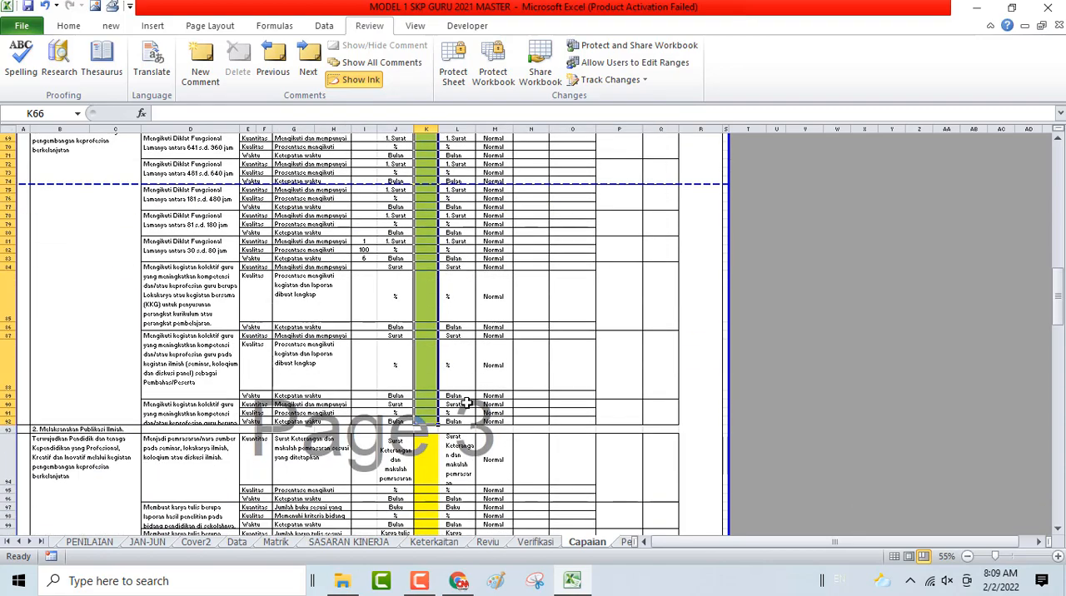
pyautogui.click(423, 450)
pyautogui.scroll(-7, 425, 450)
pyautogui.scroll(-10, 425, 450)
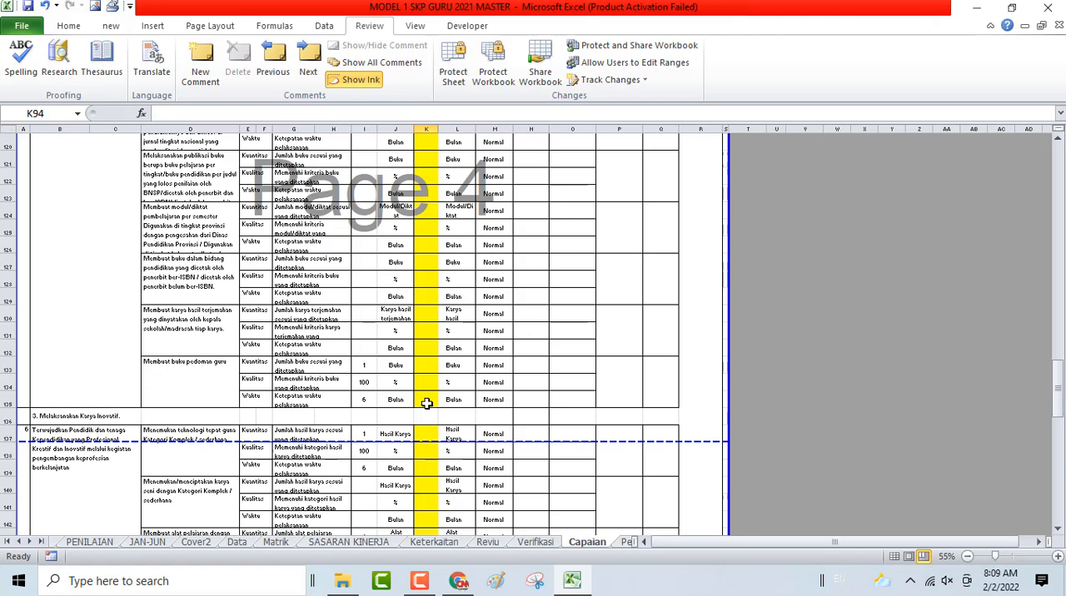
pyautogui.keyDown('shift'); pyautogui.click(428, 400); pyautogui.keyUp('shift')
pyautogui.rightClick(427, 400)
pyautogui.click(479, 296)
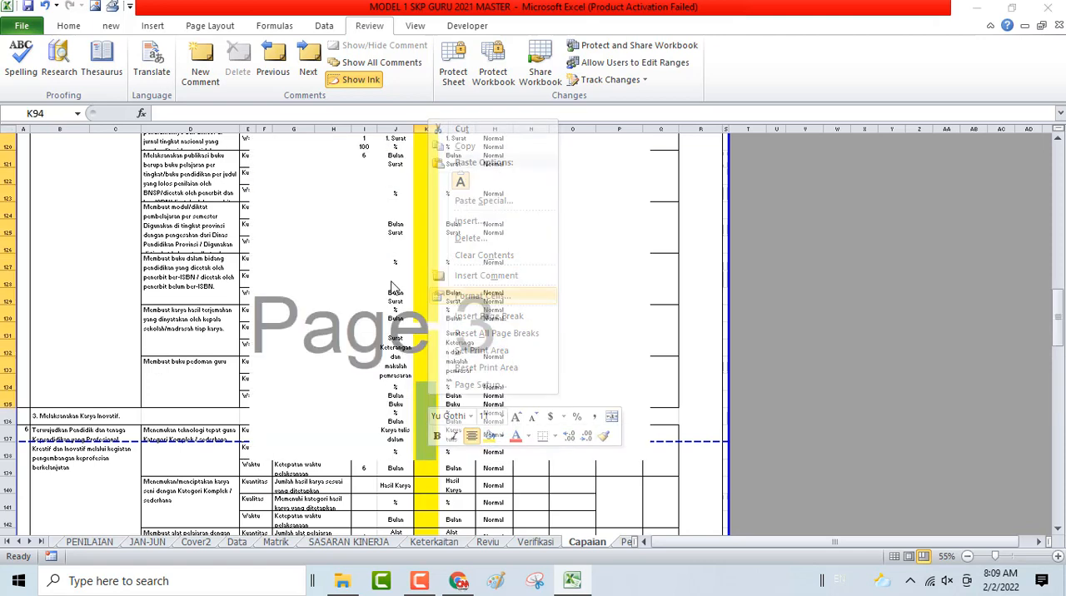
pyautogui.click(279, 161)
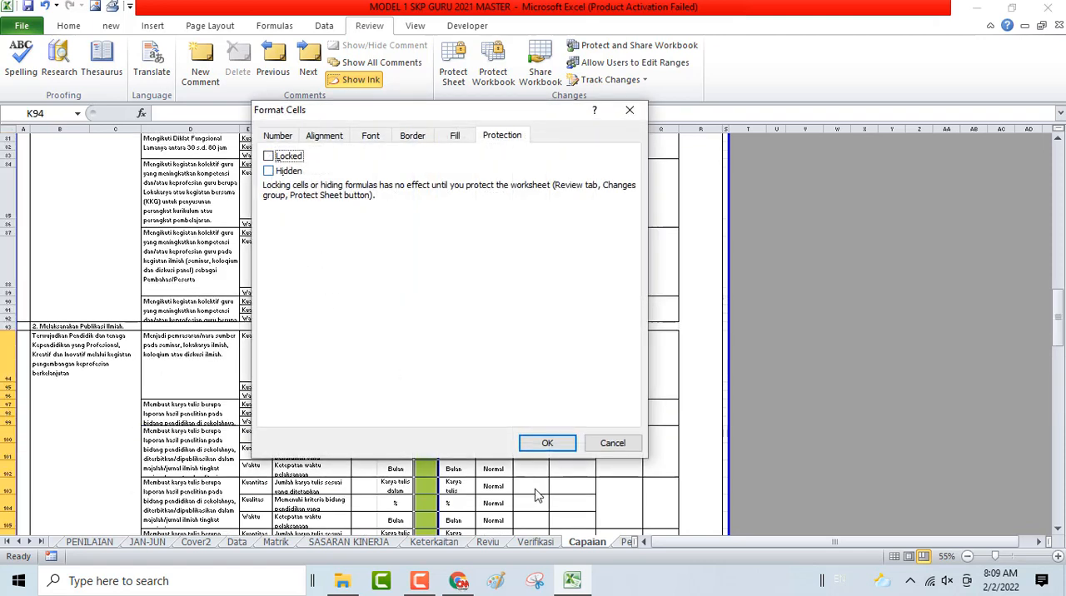
pyautogui.click(538, 451)
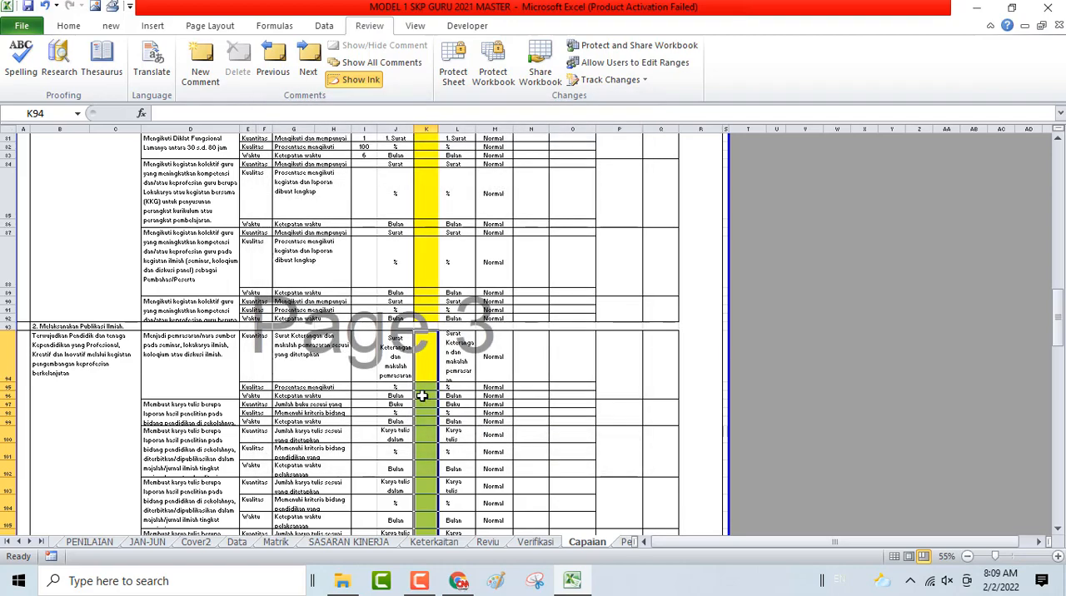
# - Unlock the Realisasi cells K137 to K154 of the Melaksanakan Karya Inovatif section
pyautogui.scroll(-14, 422, 361)
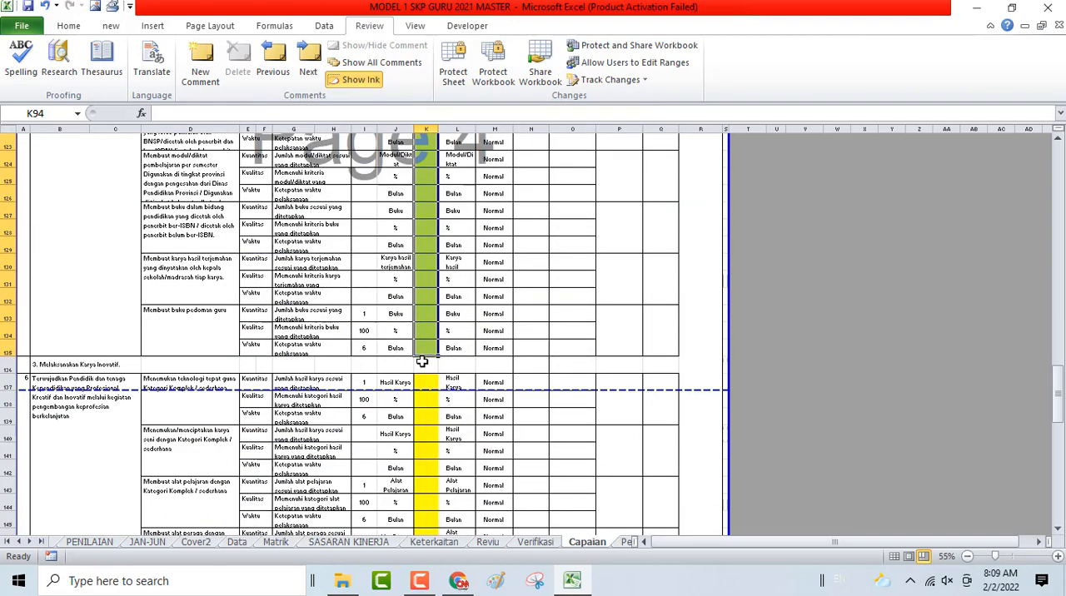
pyautogui.click(426, 380)
pyautogui.scroll(-6, 427, 380)
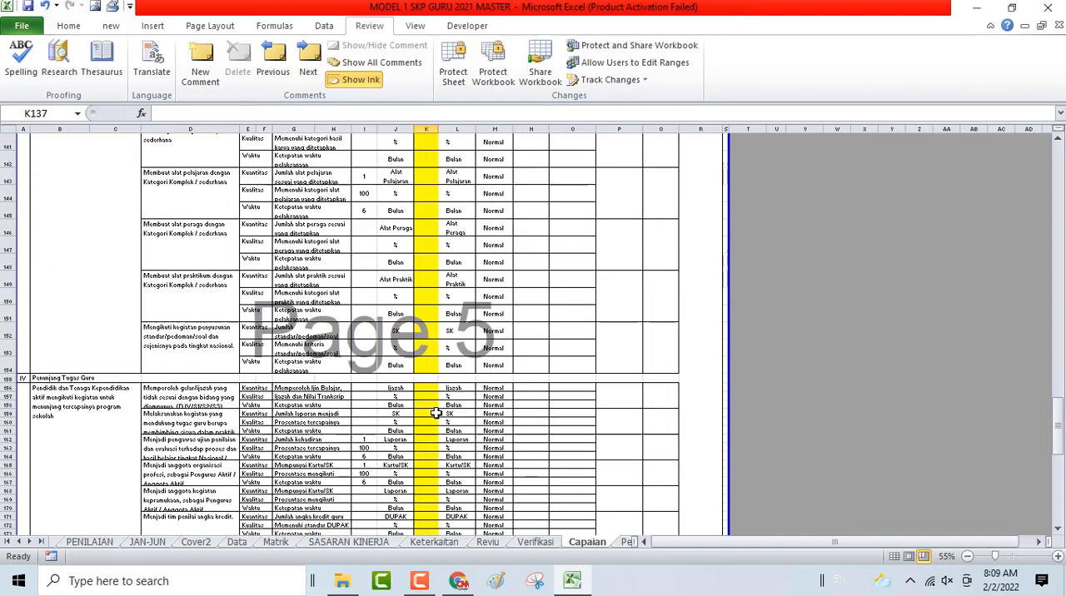
pyautogui.keyDown('shift'); pyautogui.click(425, 367); pyautogui.keyUp('shift')
pyautogui.rightClick(425, 367)
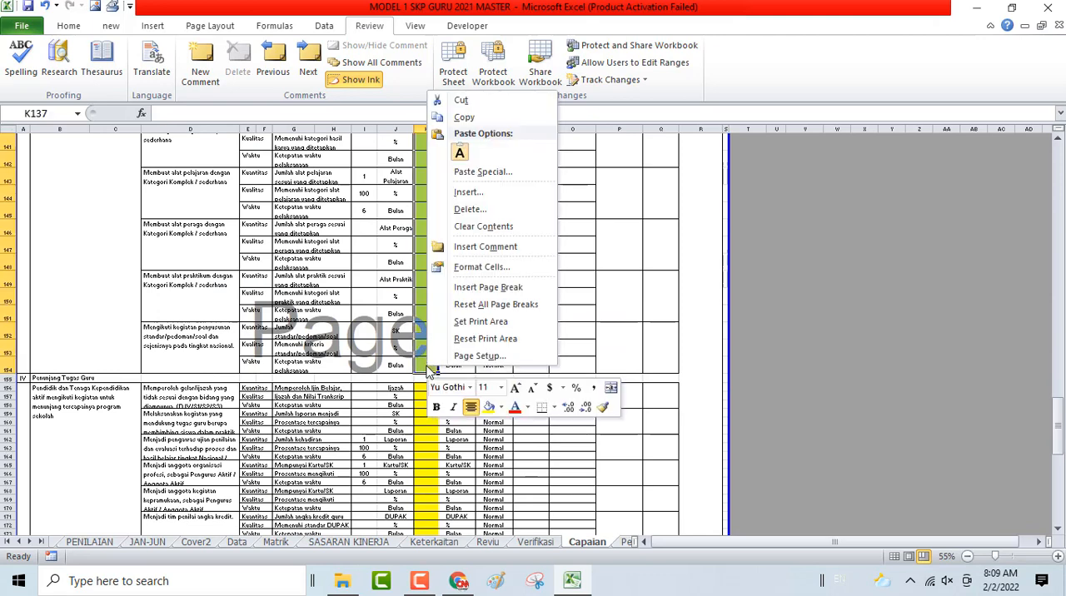
pyautogui.click(466, 275)
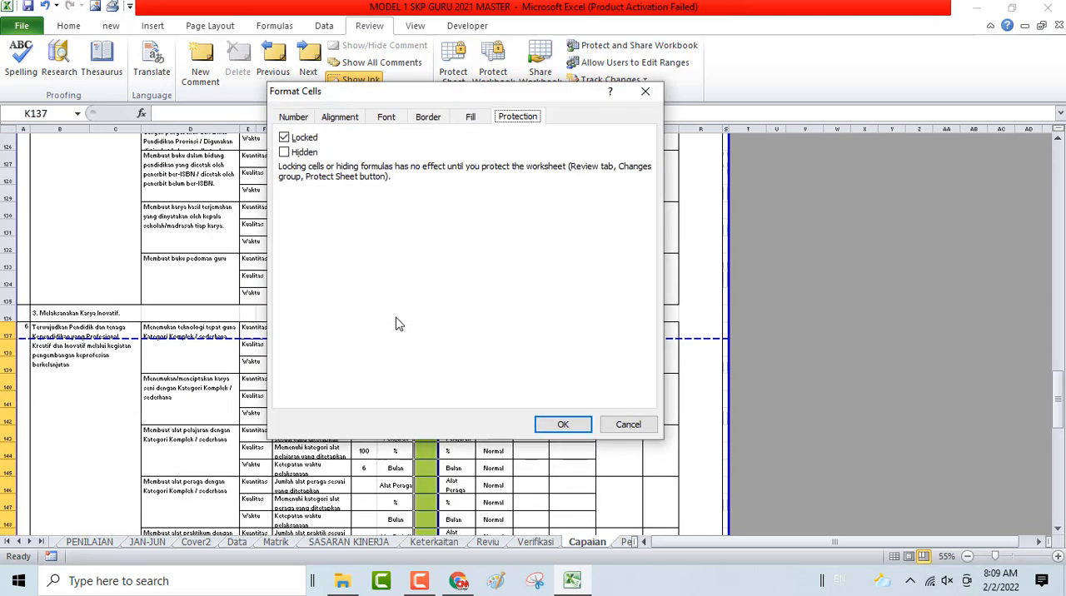
pyautogui.click(284, 138)
pyautogui.click(557, 425)
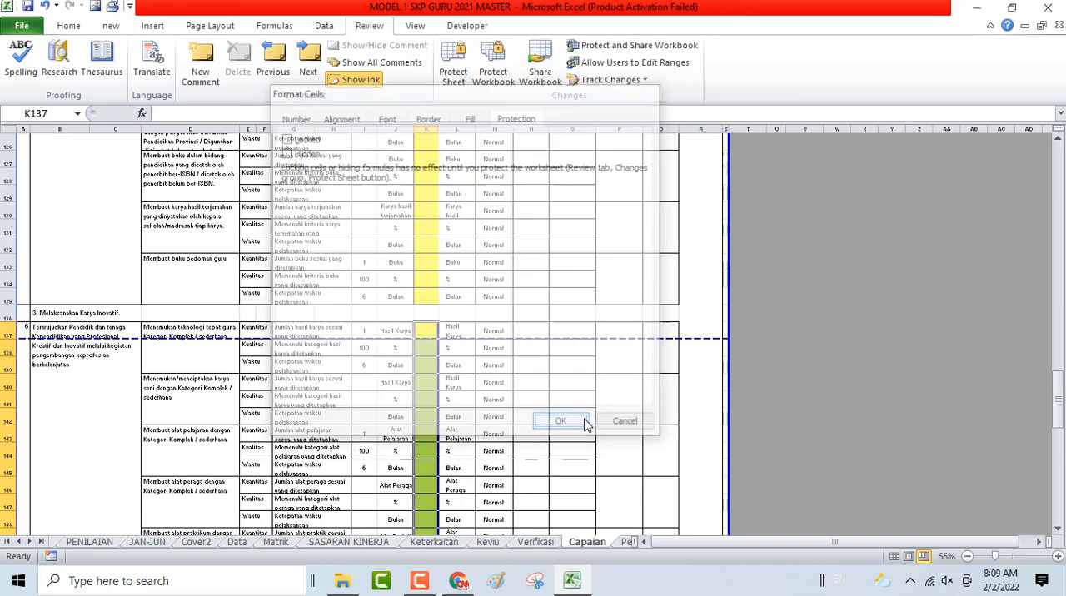
pyautogui.scroll(-6, 394, 370)
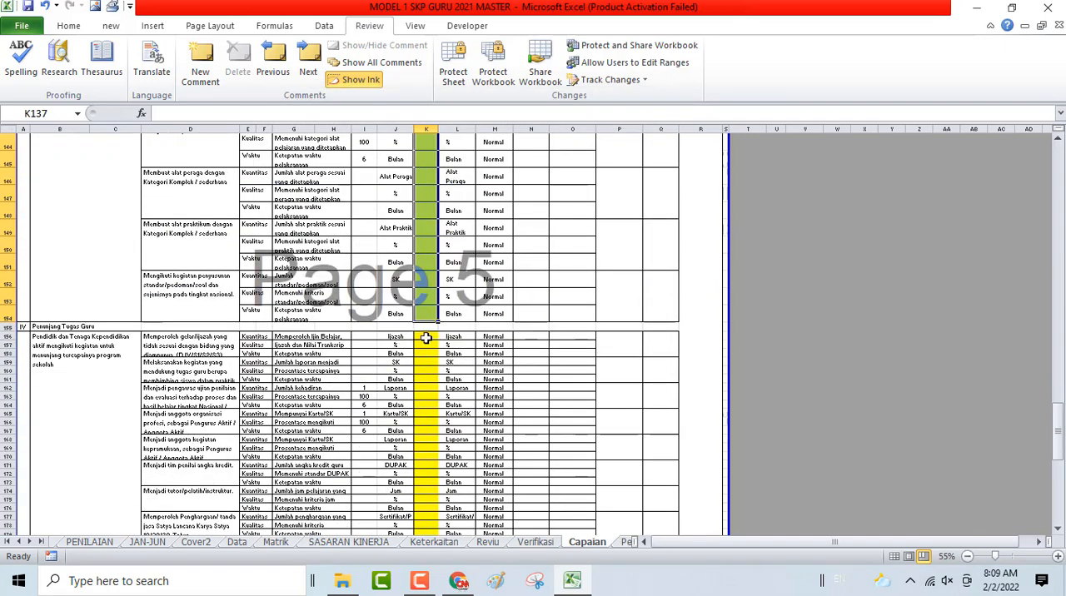
# - Unlock the Realisasi cells K156 to K191 of the Penunjang Tugas Guru section
pyautogui.click(426, 337)
pyautogui.scroll(-4, 426, 367)
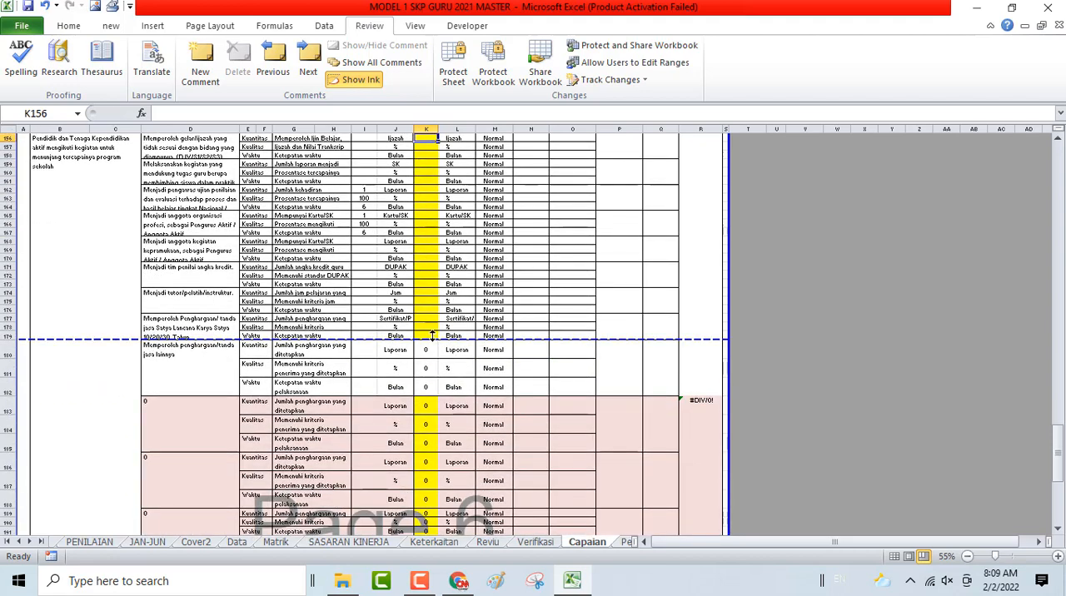
pyautogui.scroll(-5, 416, 392)
pyautogui.keyDown('shift'); pyautogui.click(422, 401); pyautogui.keyUp('shift')
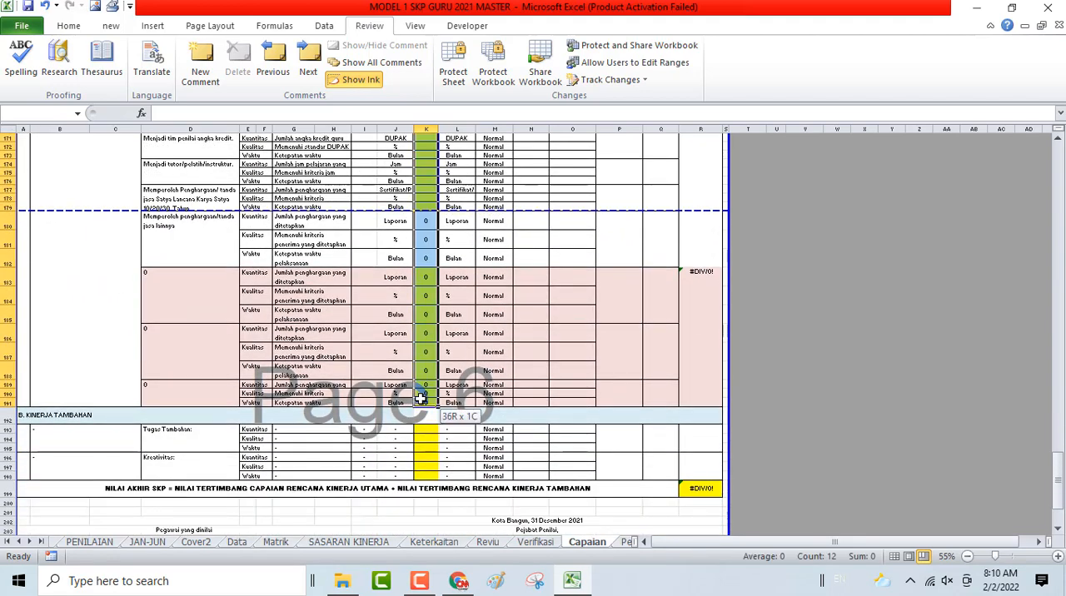
pyautogui.rightClick(424, 404)
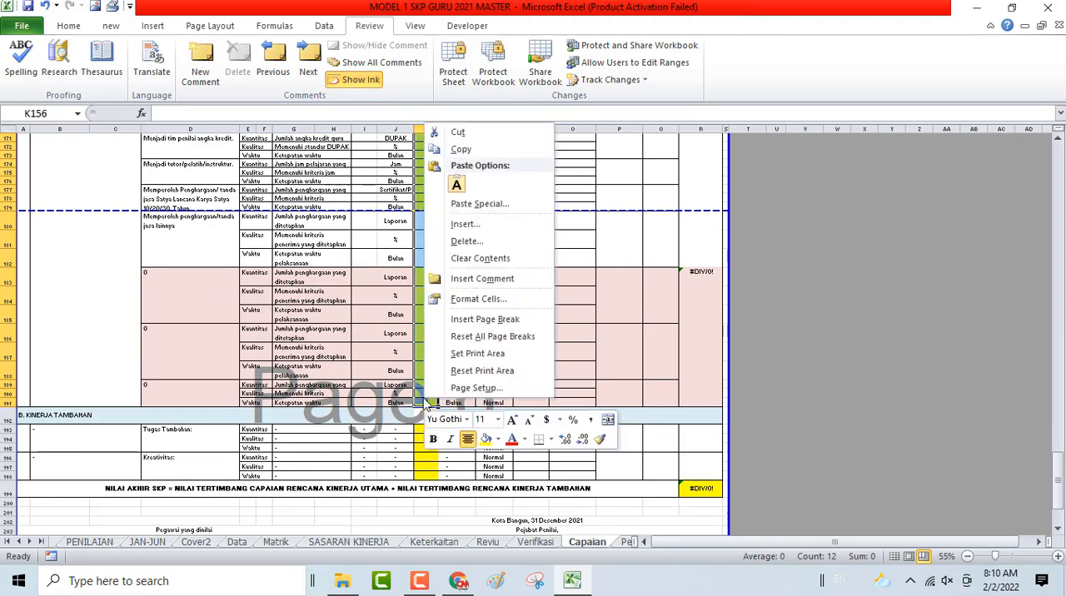
pyautogui.click(476, 299)
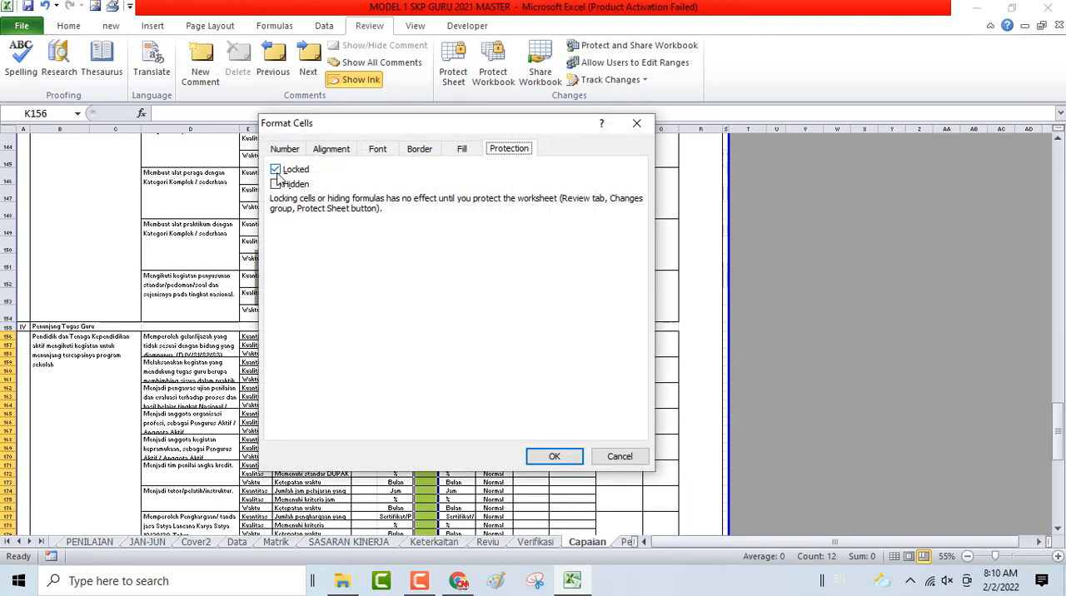
pyautogui.click(275, 172)
pyautogui.click(571, 459)
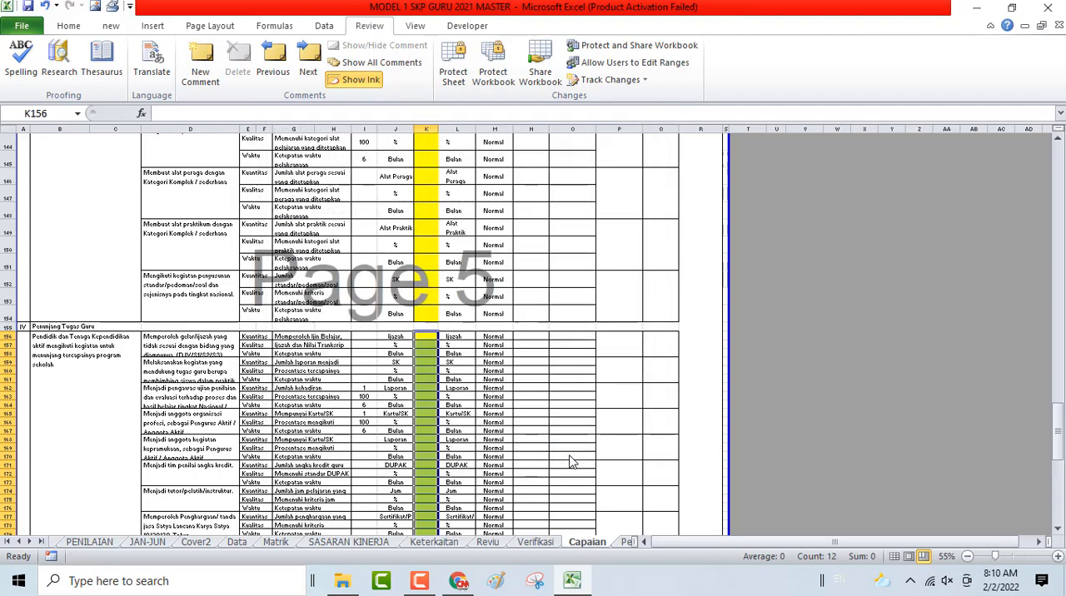
# - Unlock the Realisasi cells K193 to K198 of the Kinerja Tambahan section
pyautogui.click(69, 25)
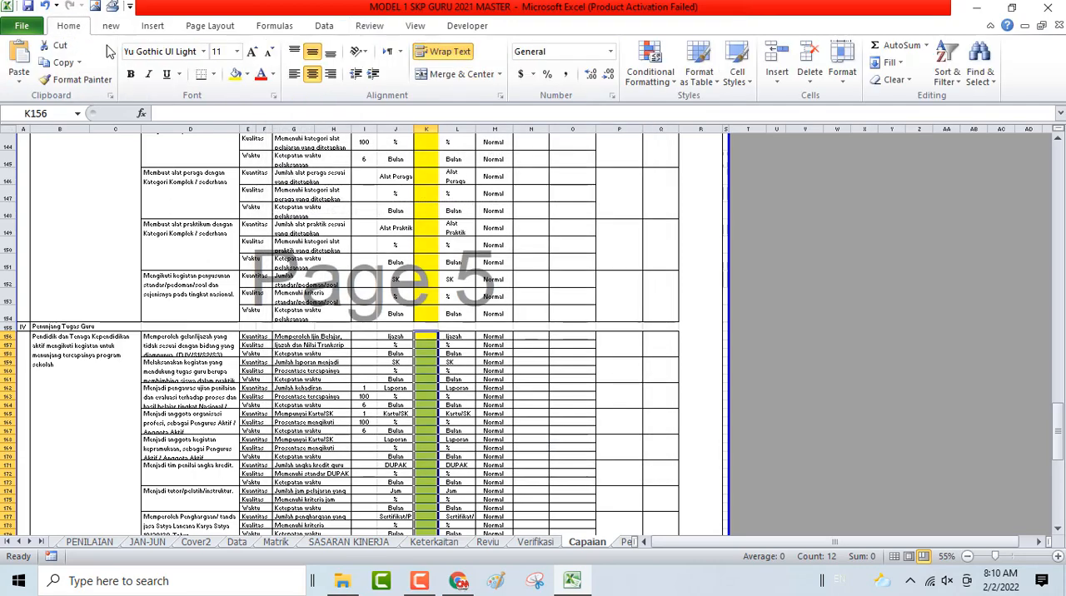
pyautogui.scroll(-5, 448, 421)
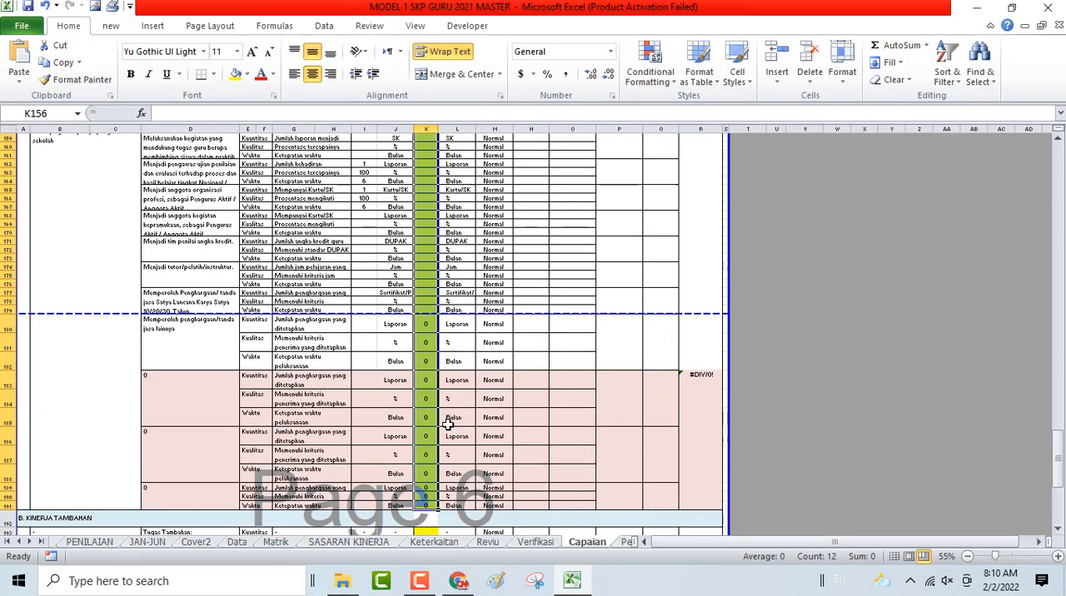
pyautogui.scroll(-5, 447, 423)
pyautogui.click(427, 404)
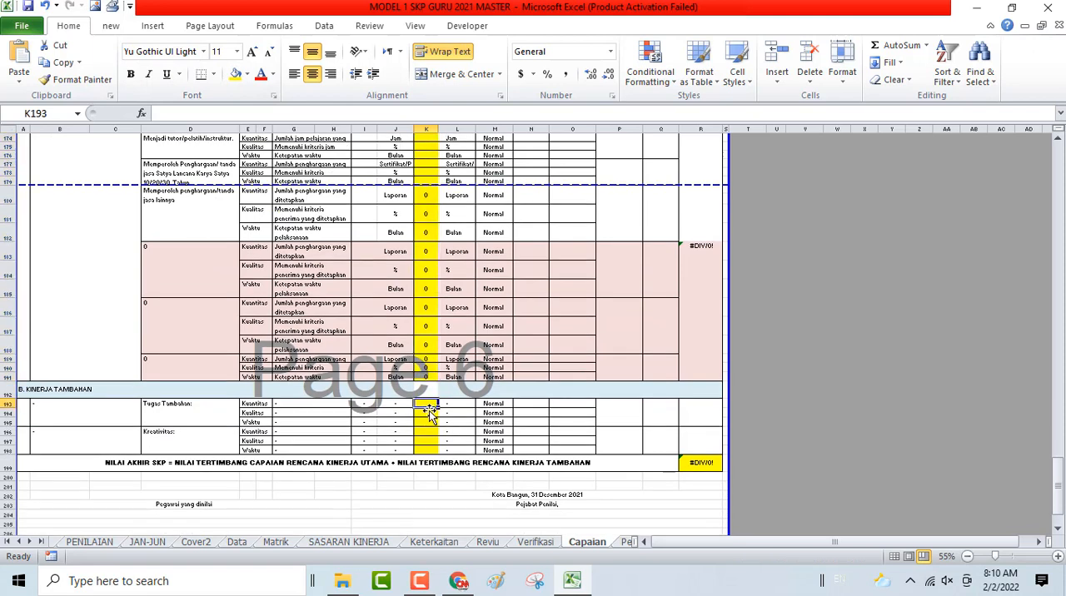
pyautogui.keyDown('shift'); pyautogui.click(429, 450); pyautogui.keyUp('shift')
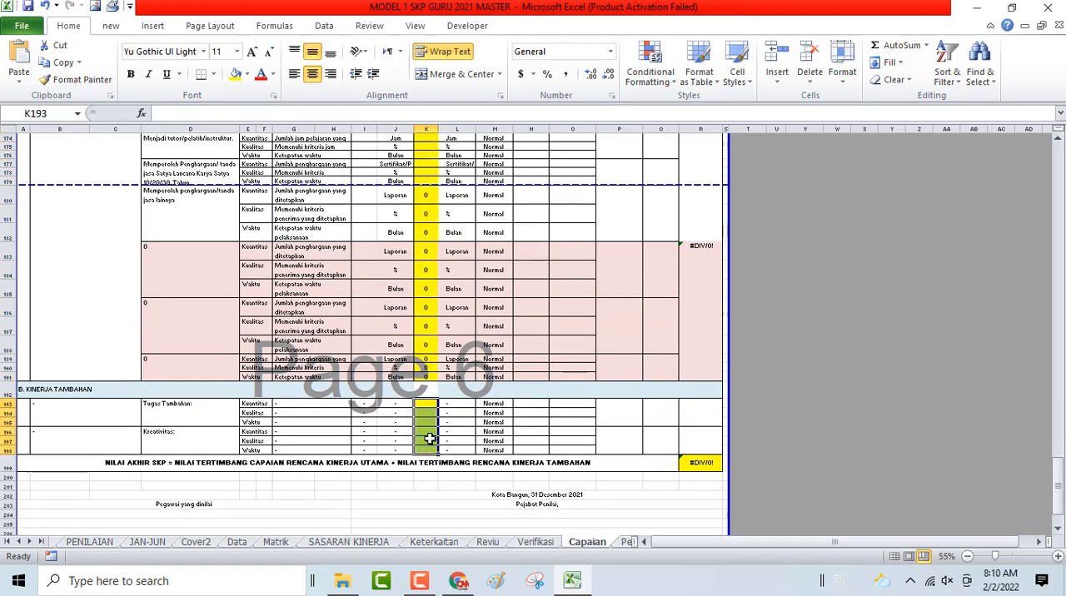
pyautogui.rightClick(430, 448)
pyautogui.click(485, 340)
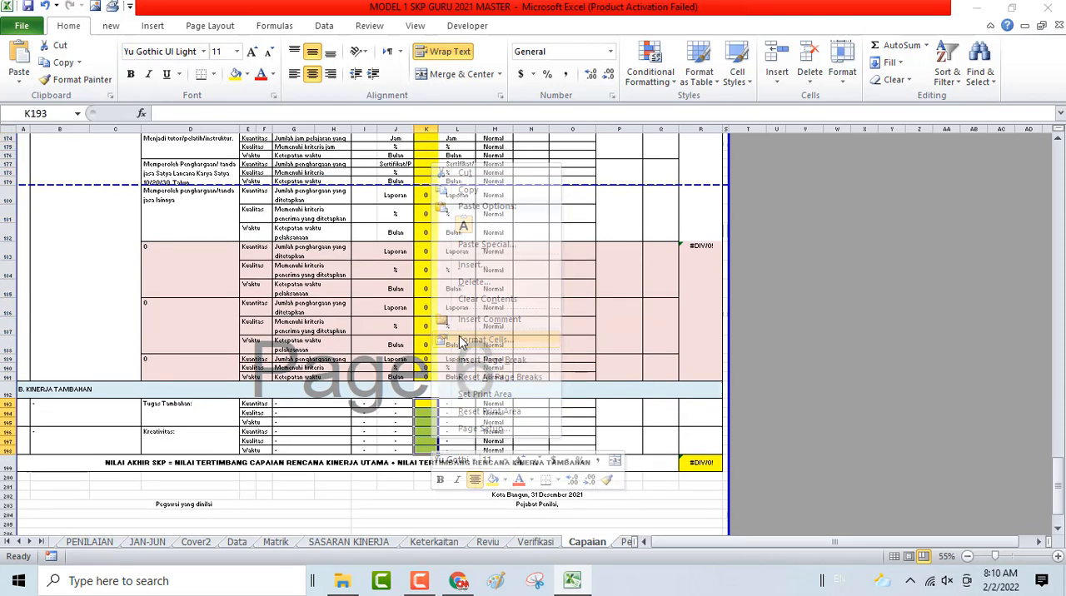
pyautogui.click(279, 204)
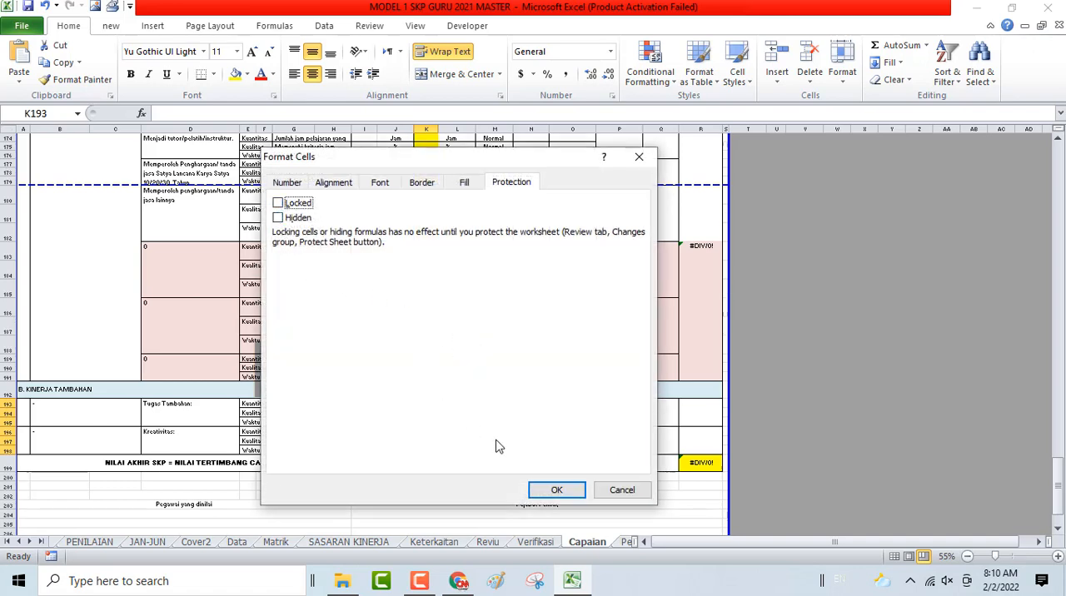
pyautogui.click(549, 491)
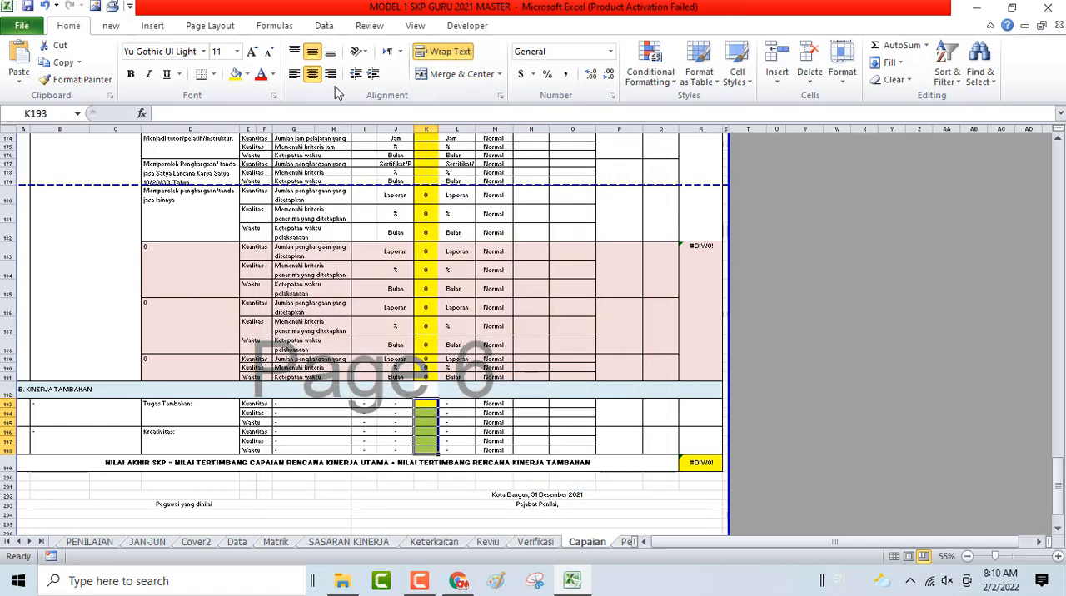
# - Protect the Capaian sheet, entering and confirming the unprotect password
pyautogui.click(369, 26)
pyautogui.click(462, 79)
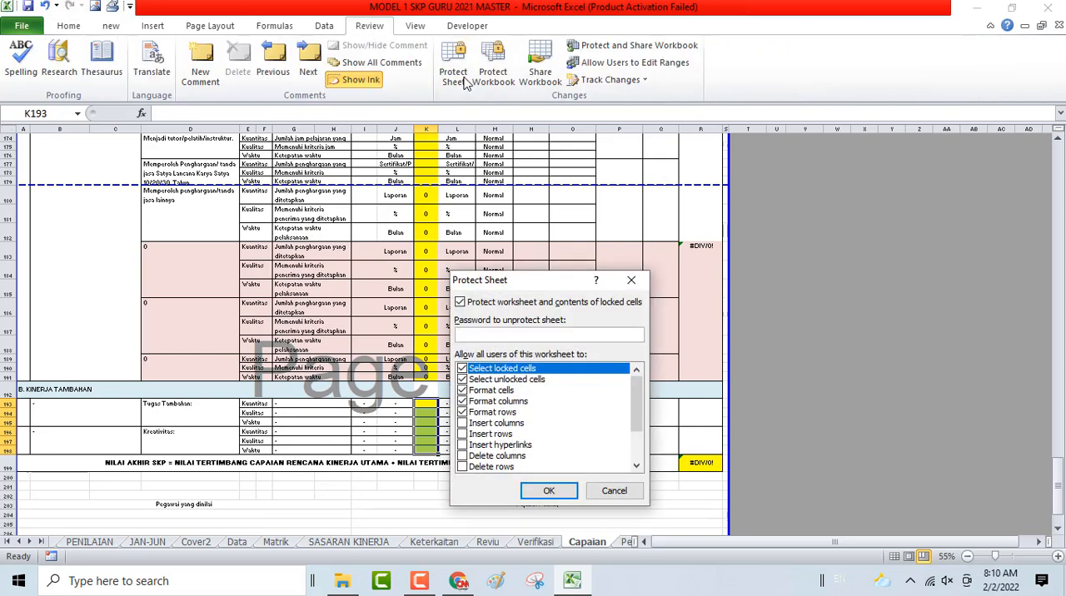
pyautogui.write('••••••')
pyautogui.press('Return')
pyautogui.write('••')
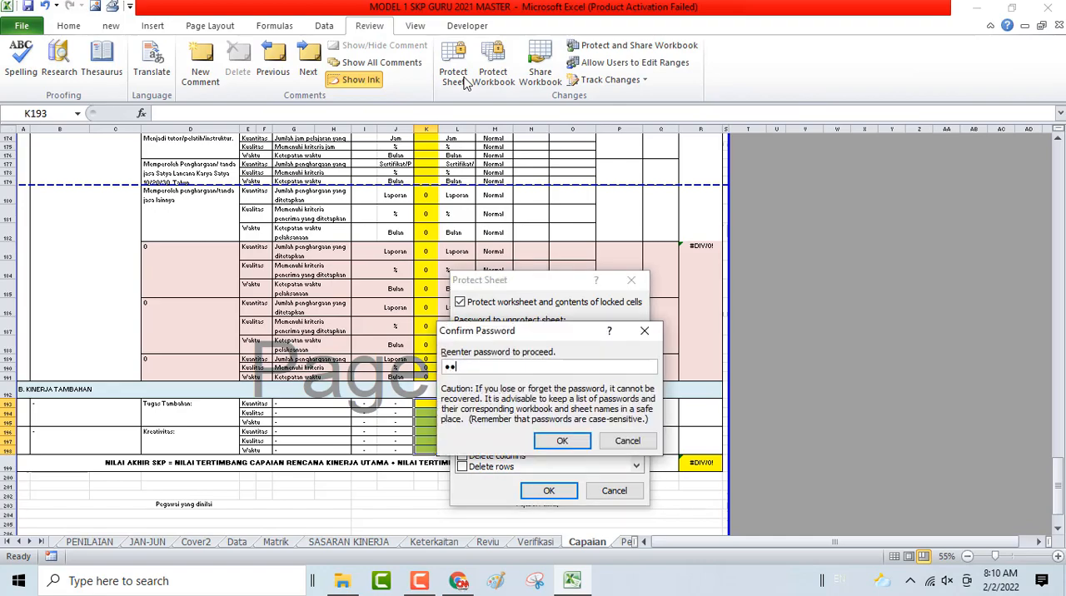
pyautogui.write('••••')
pyautogui.press('Return')
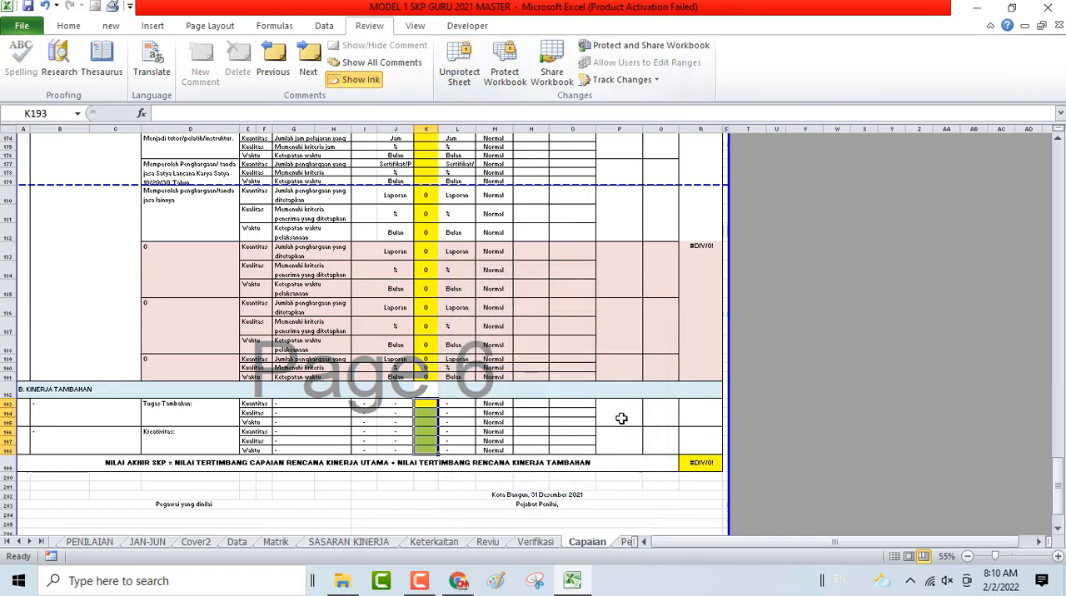
# - Hide the unused rows 15 to 20 of the Pendidikan section
pyautogui.scroll(10, 622, 418)
pyautogui.scroll(20, 574, 318)
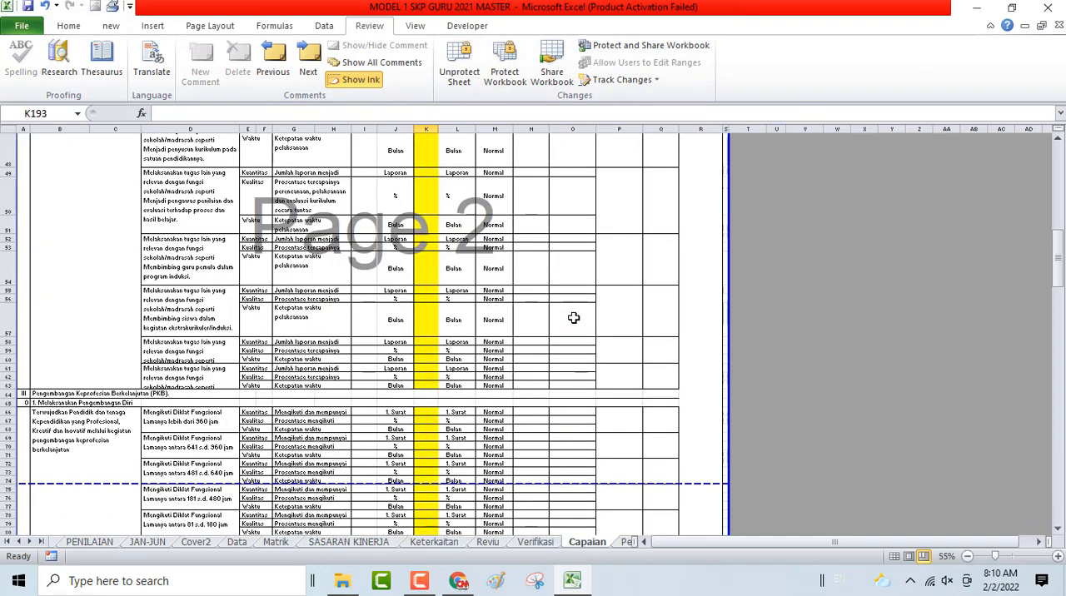
pyautogui.scroll(6, 573, 318)
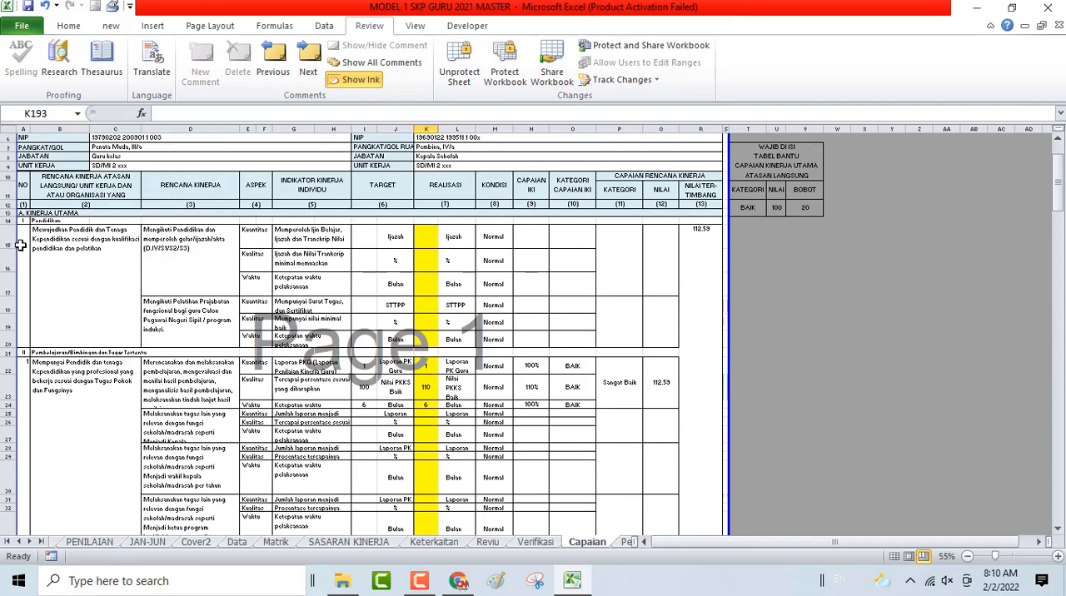
pyautogui.moveTo(7, 238); pyautogui.dragTo(51, 333)
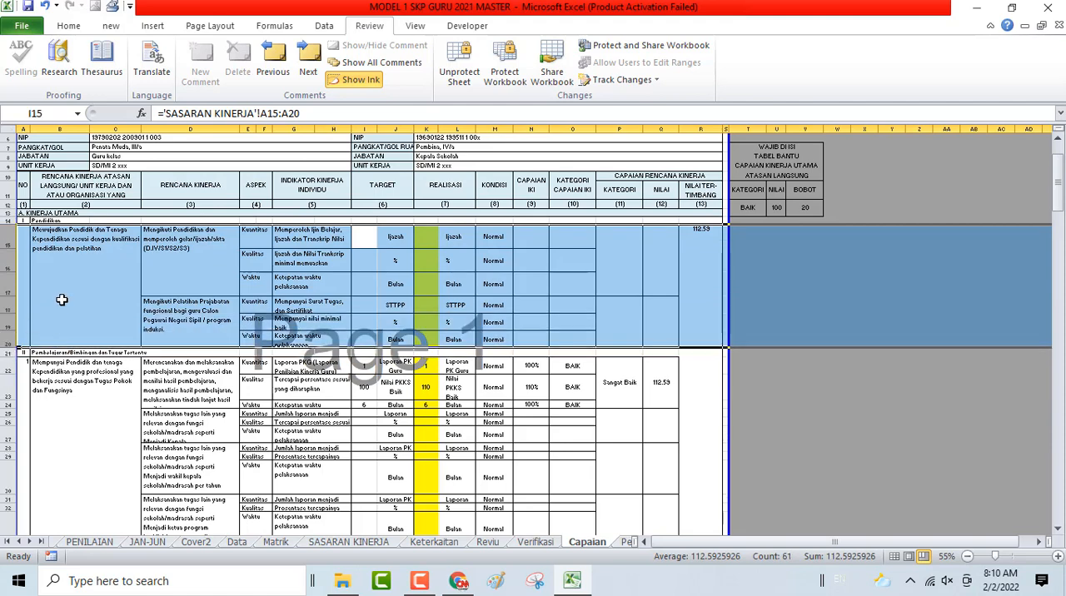
pyautogui.rightClick(64, 307)
pyautogui.click(100, 447)
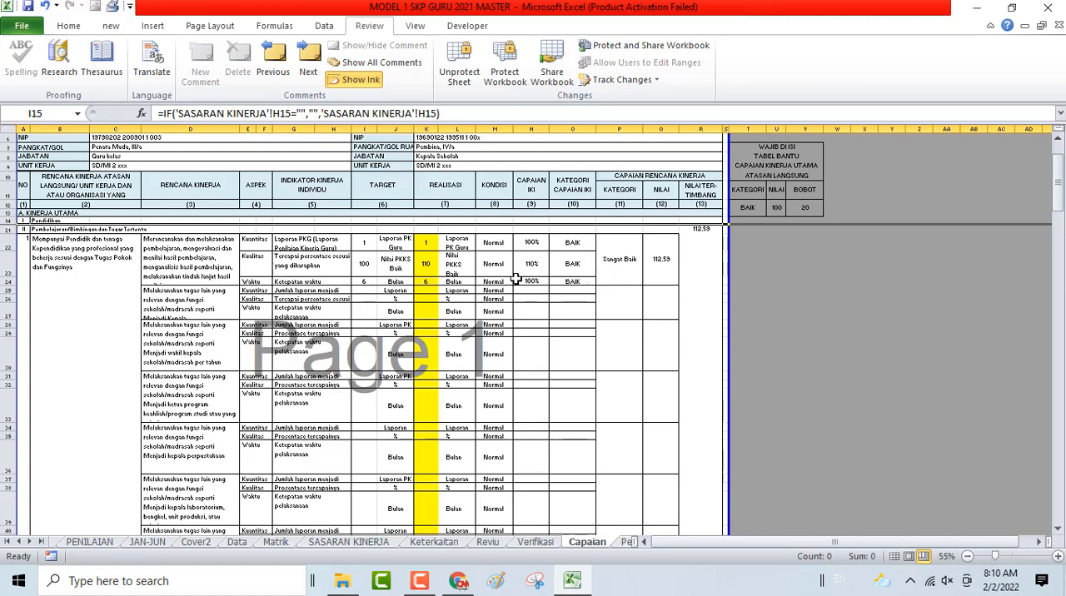
# - Hide the unused additional-duty rows 25 to 42 in the Pembelajaran/Bimbingan dan Tugas Tertentu section
pyautogui.click(7, 297)
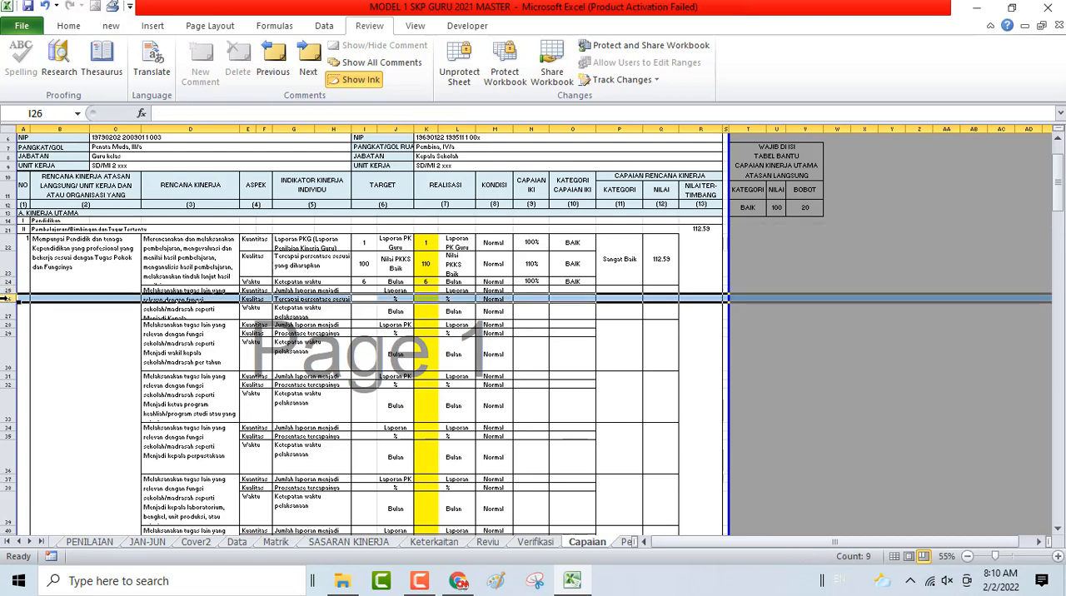
pyautogui.scroll(1, 6, 297)
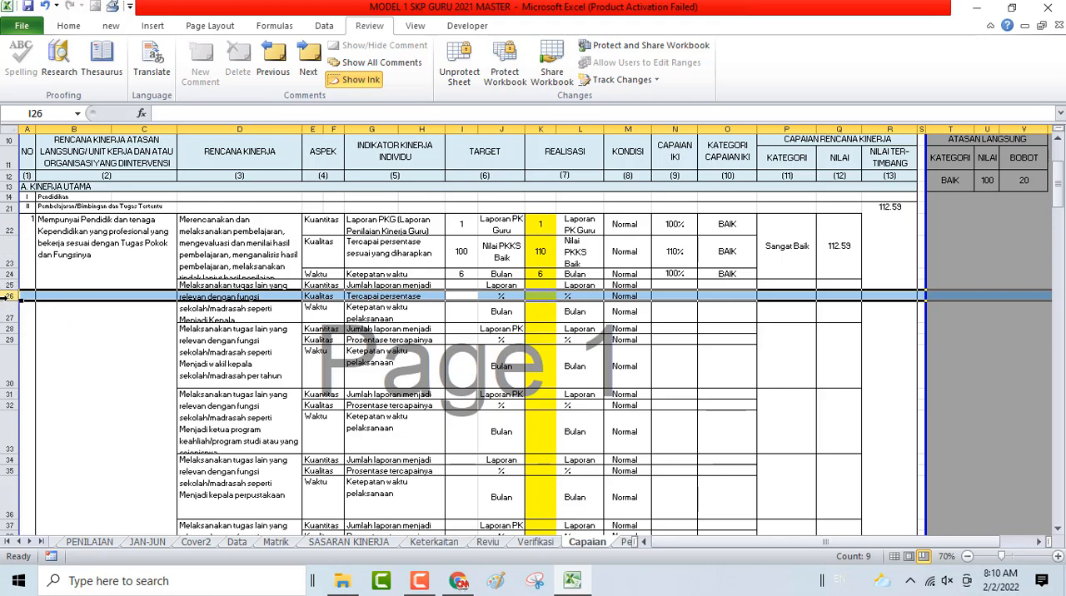
pyautogui.press('Up')
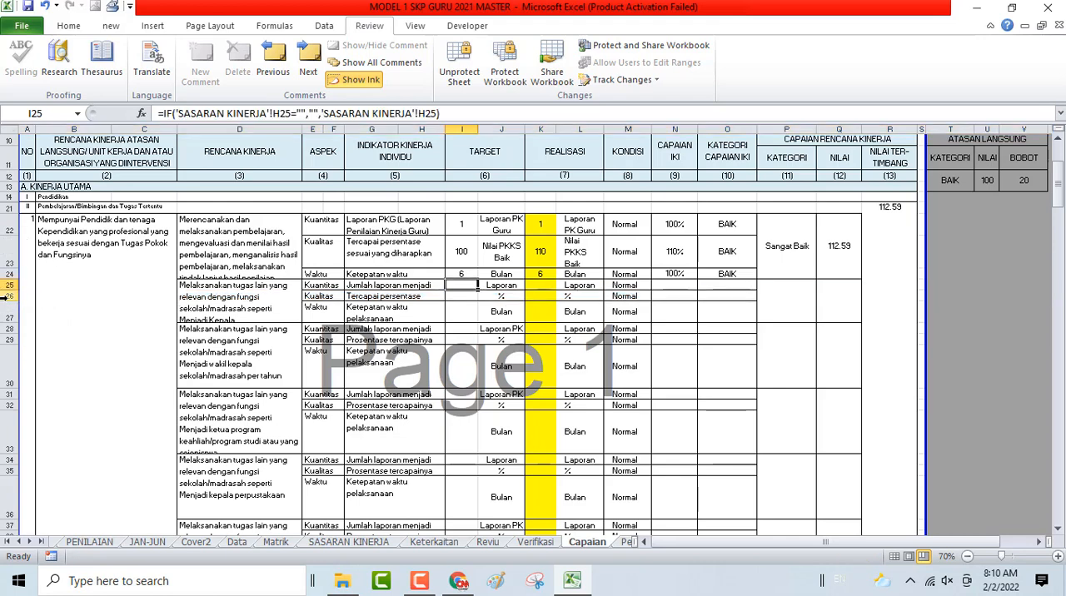
pyautogui.click(9, 285)
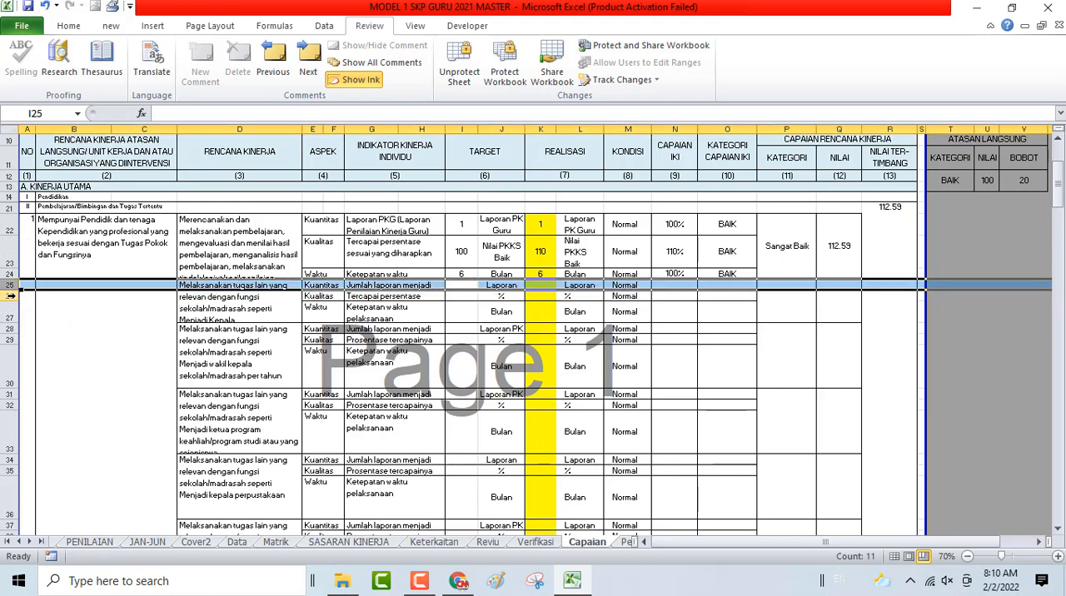
pyautogui.scroll(-4, 132, 329)
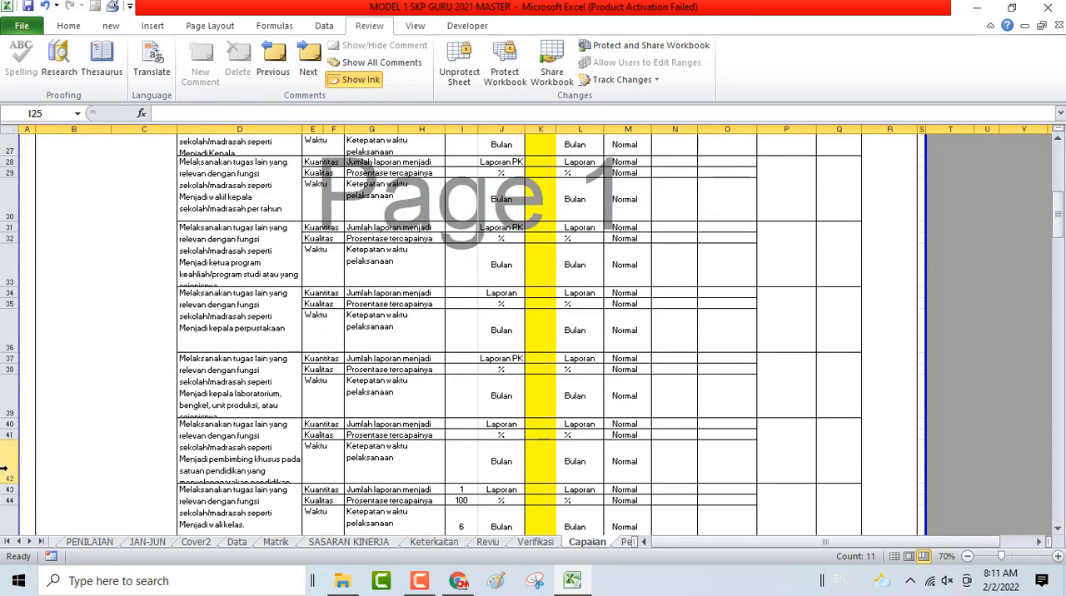
pyautogui.keyDown('shift'); pyautogui.click(4, 469); pyautogui.keyUp('shift')
pyautogui.rightClick(305, 415)
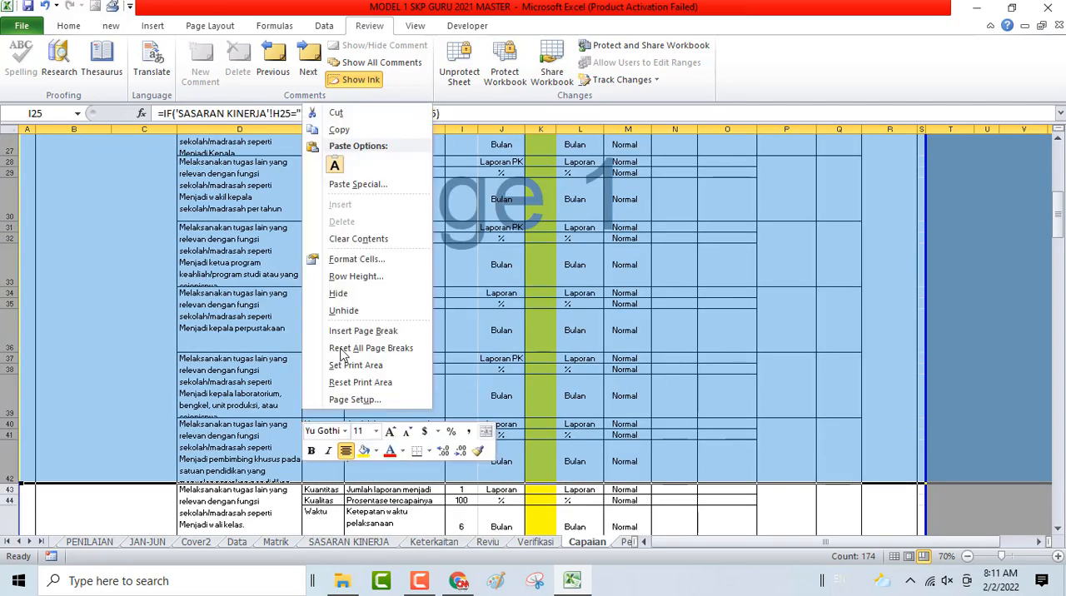
pyautogui.click(338, 293)
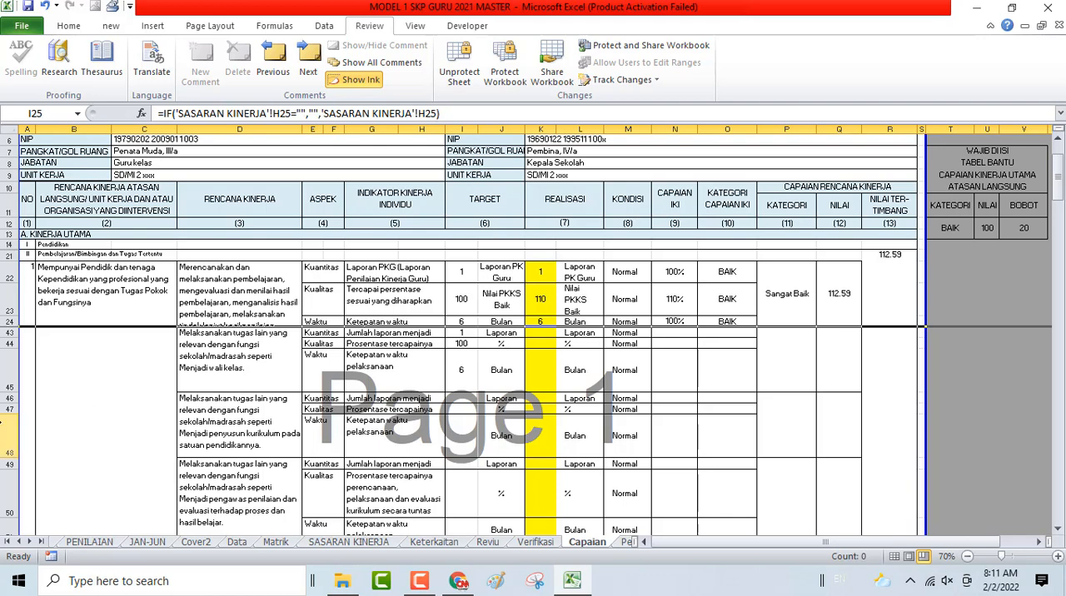
# - Hide the unused rows 46 to 63 below the Menjadi wali kelas duty
pyautogui.click(7, 409)
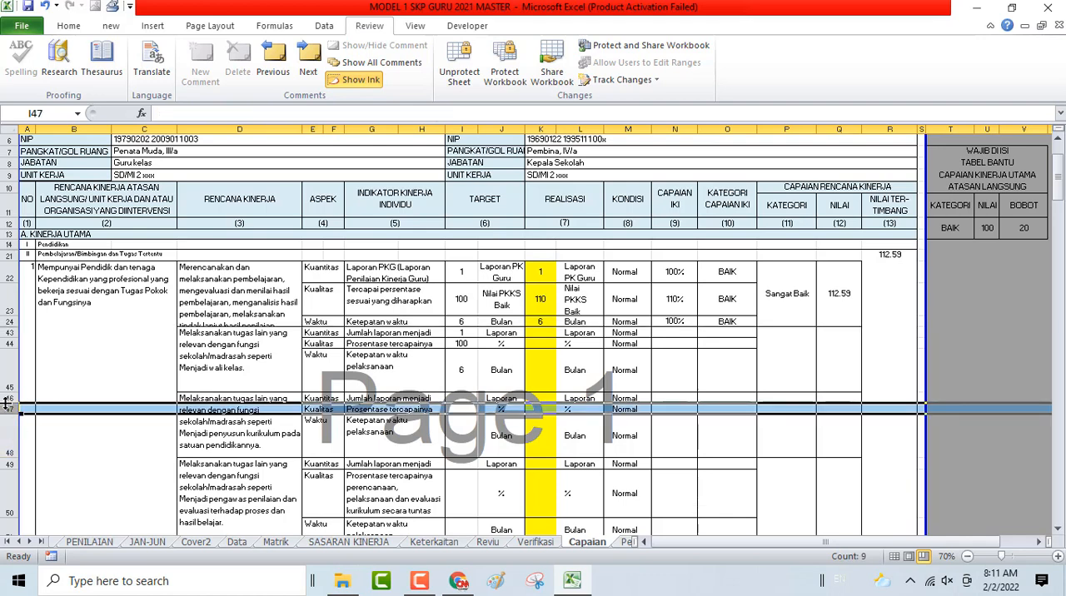
pyautogui.click(6, 399)
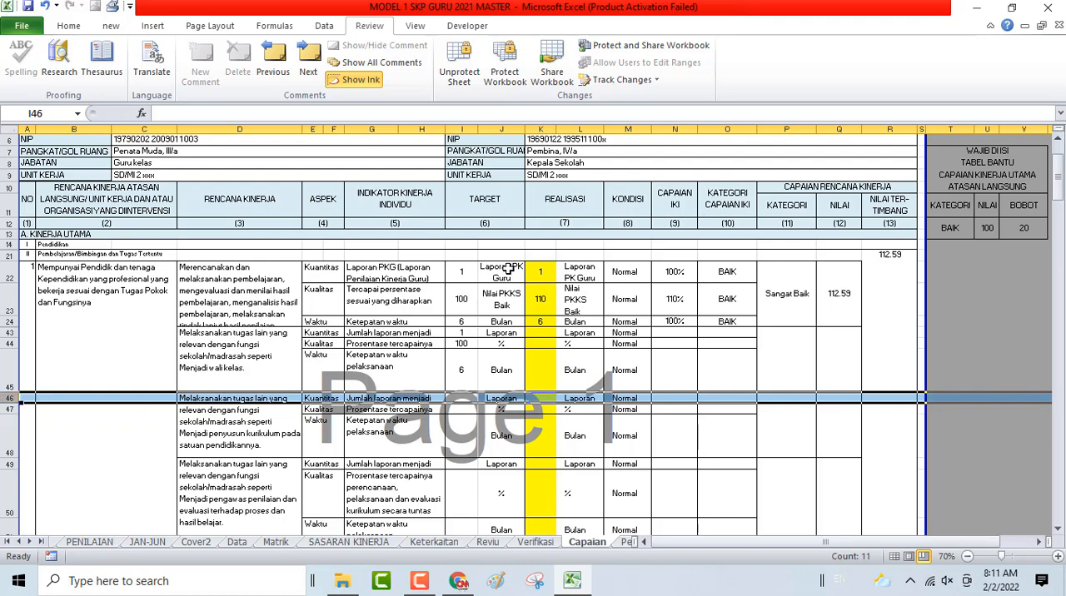
pyautogui.scroll(-5, 477, 362)
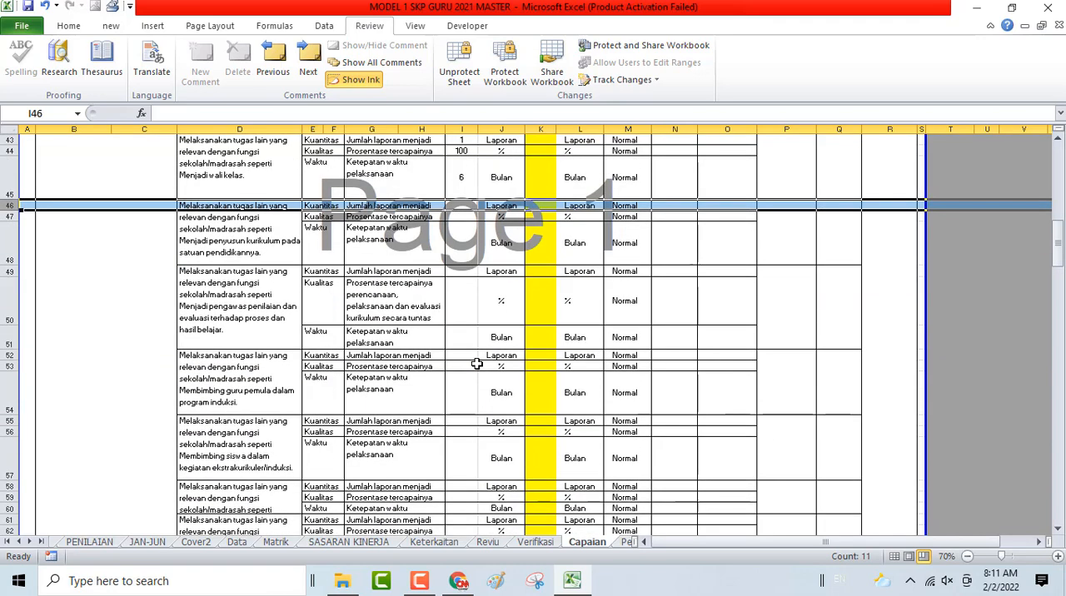
pyautogui.scroll(-4, 477, 364)
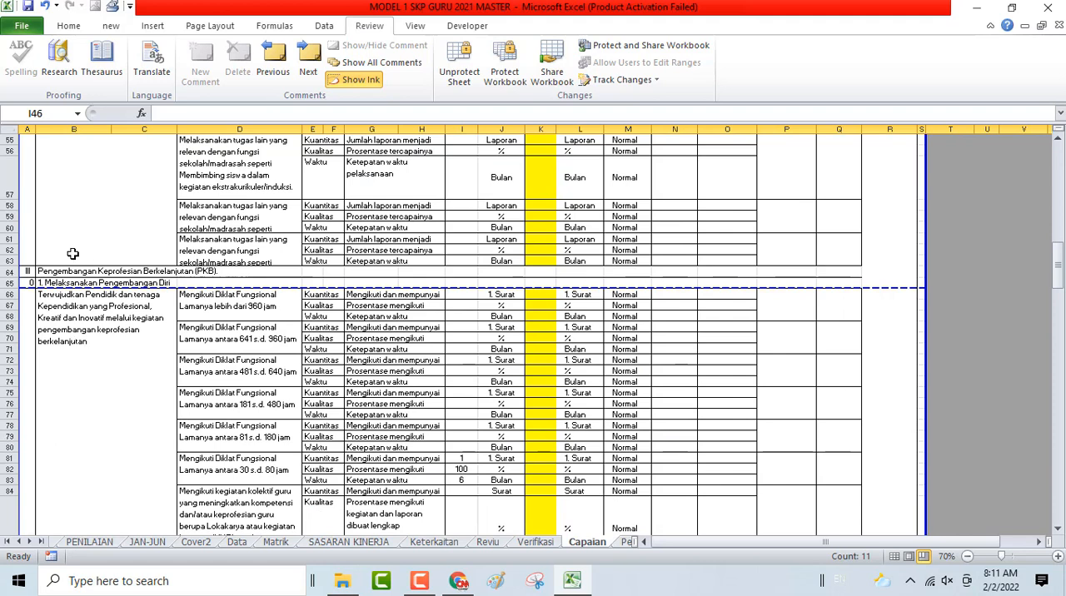
pyautogui.keyDown('shift'); pyautogui.click(6, 261); pyautogui.keyUp('shift')
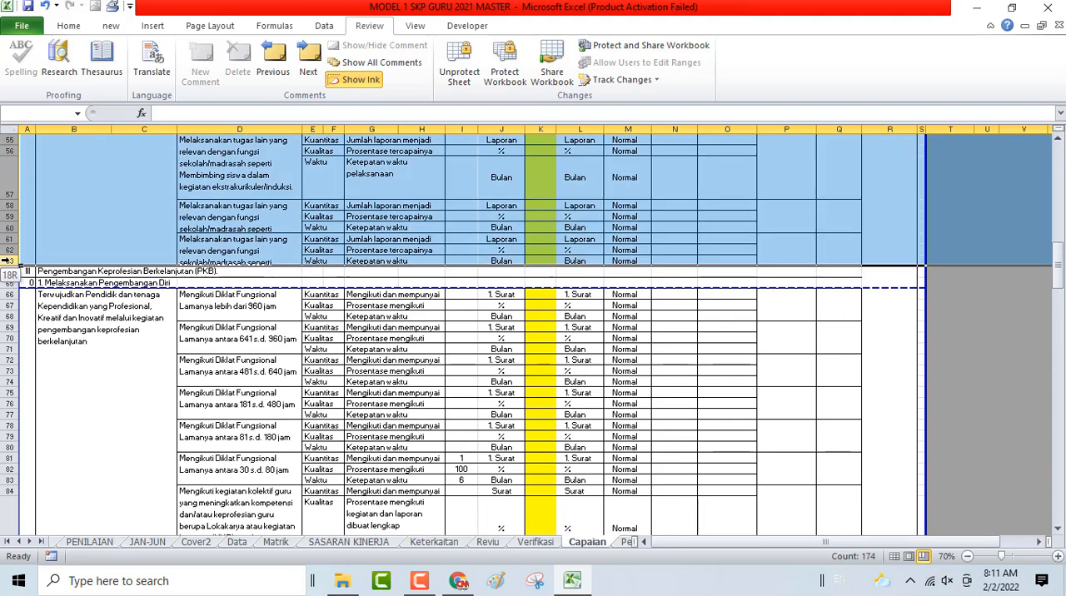
pyautogui.rightClick(189, 207)
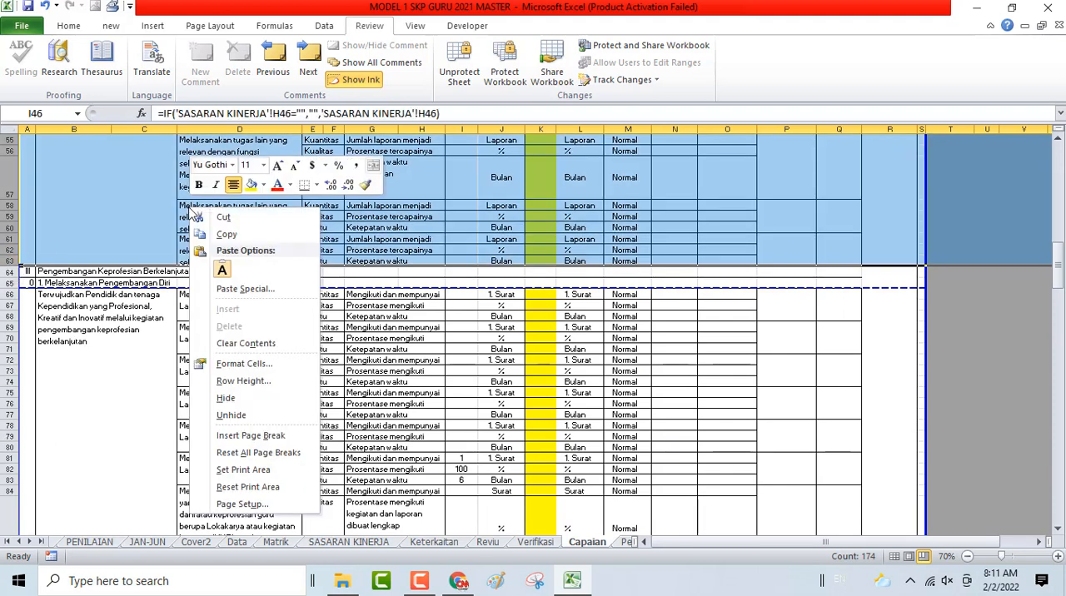
pyautogui.click(226, 398)
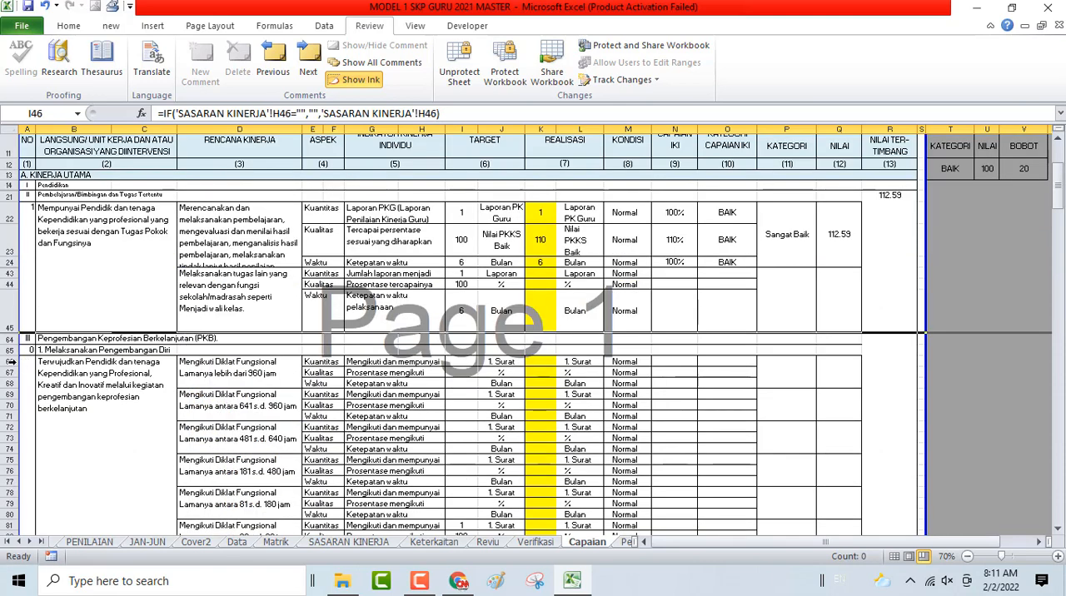
pyautogui.moveTo(7, 362); pyautogui.dragTo(72, 511)
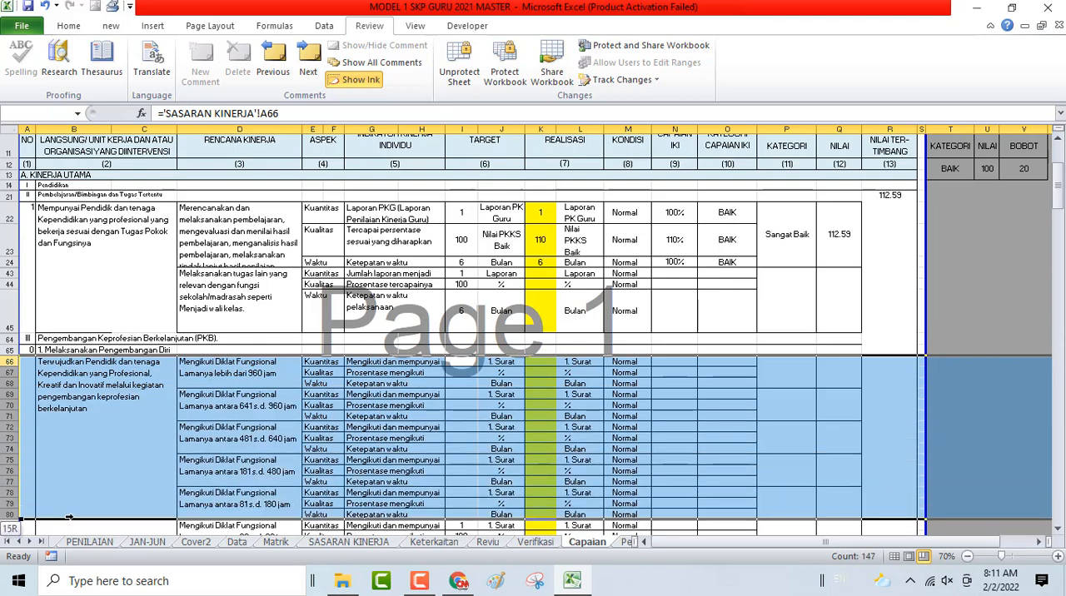
pyautogui.click(59, 435)
pyautogui.rightClick(59, 435)
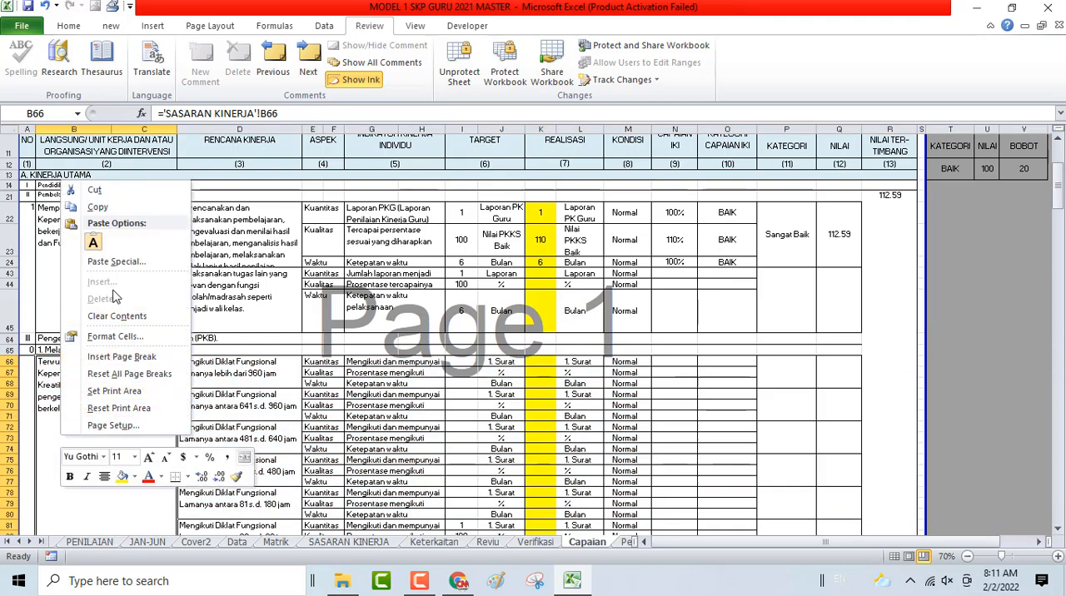
pyautogui.click(392, 432)
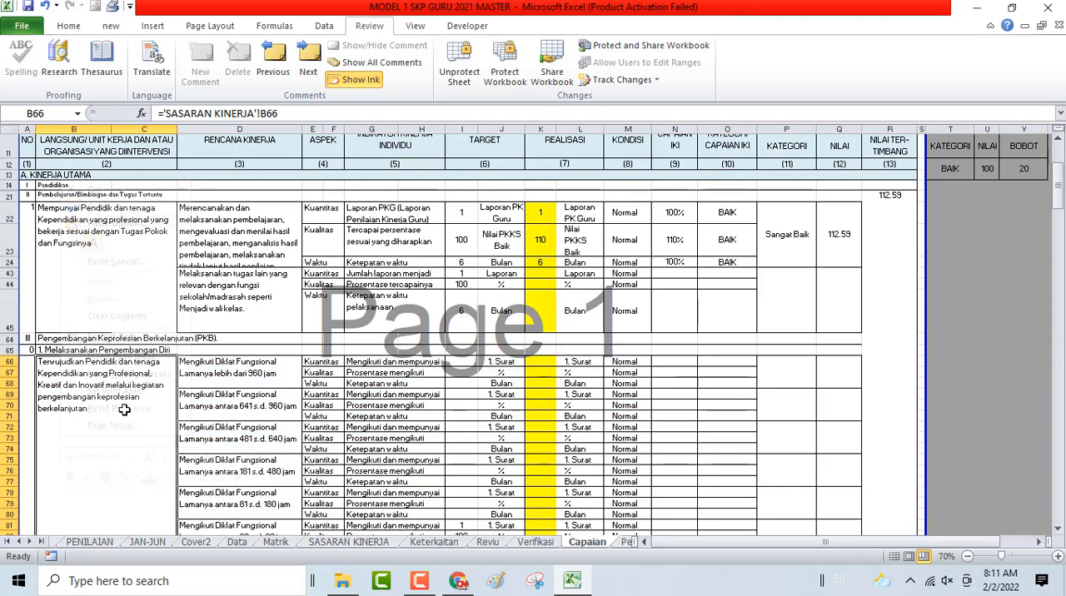
# - Hide the unused functional-training rows 66 to 80 in the Melaksanakan Pengembangan Diri section of the Capaian sheet
pyautogui.moveTo(8, 363); pyautogui.dragTo(60, 513)
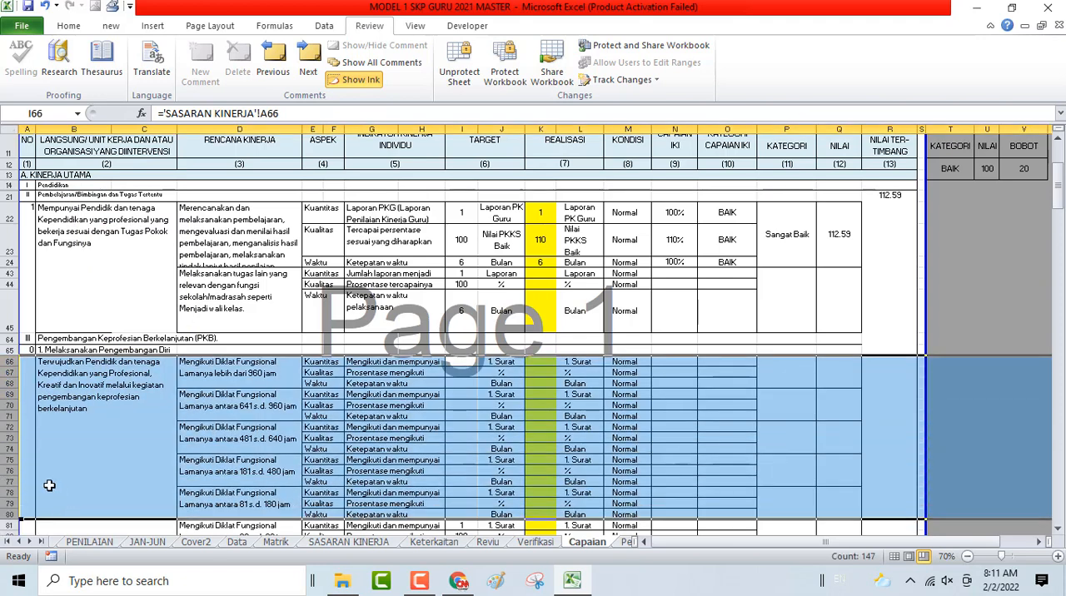
pyautogui.rightClick(6, 456)
pyautogui.click(50, 342)
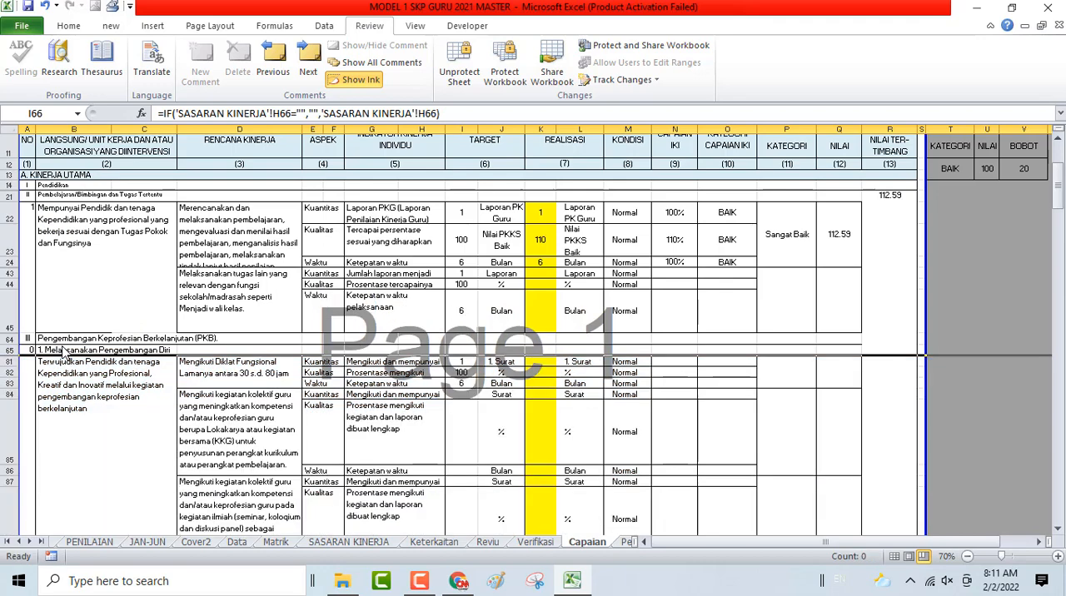
# - Hide the unused rows 85 to 108, from the collective teacher activities through the scientific paper entries
pyautogui.scroll(-1, 88, 340)
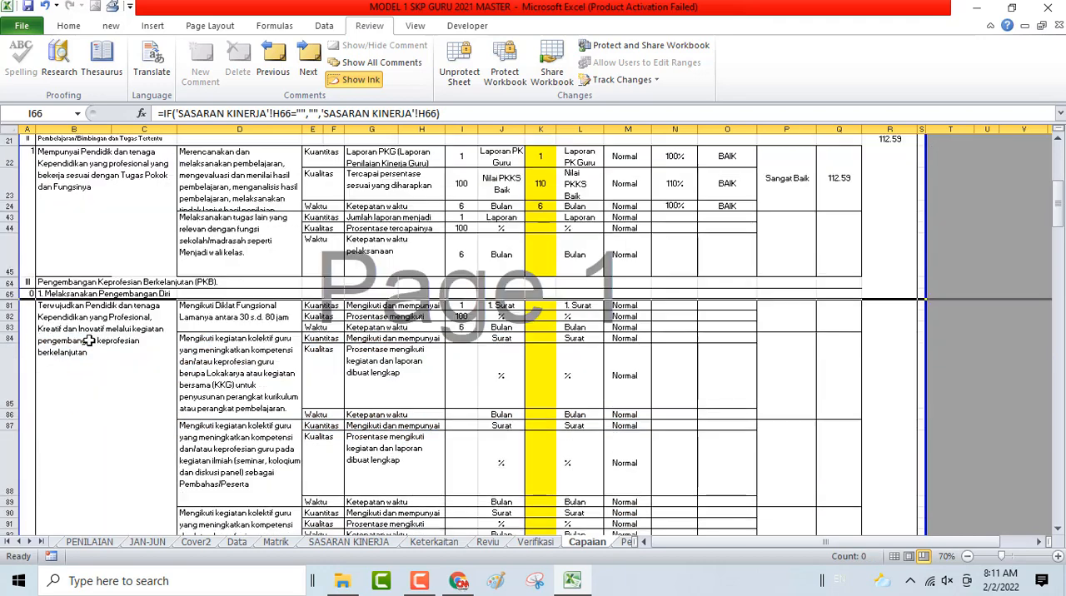
pyautogui.click(8, 363)
pyautogui.moveTo(15, 422); pyautogui.dragTo(104, 443)
pyautogui.rightClick(7, 413)
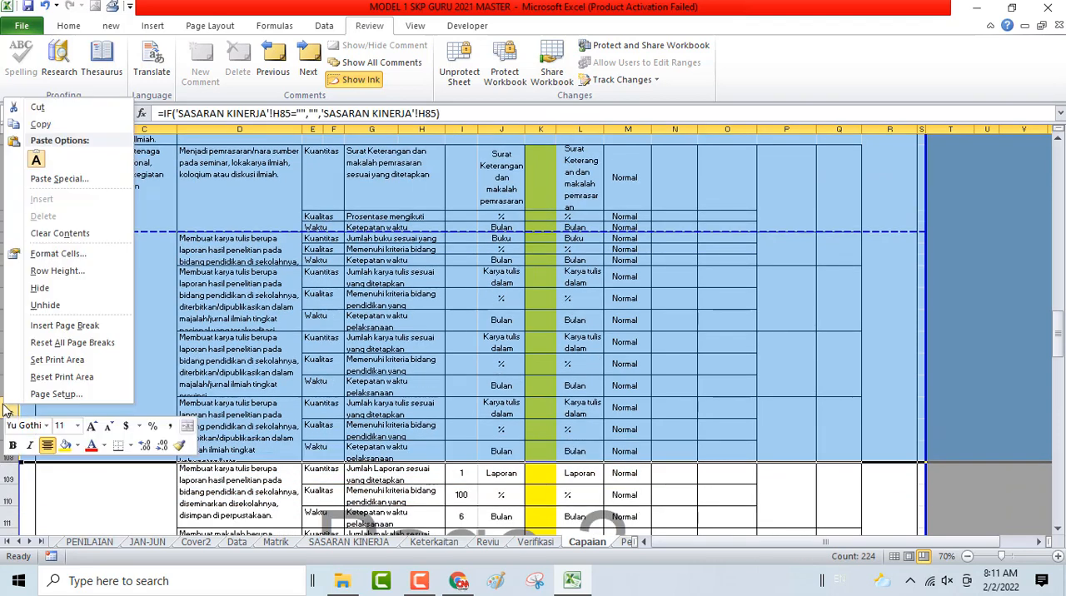
pyautogui.click(43, 288)
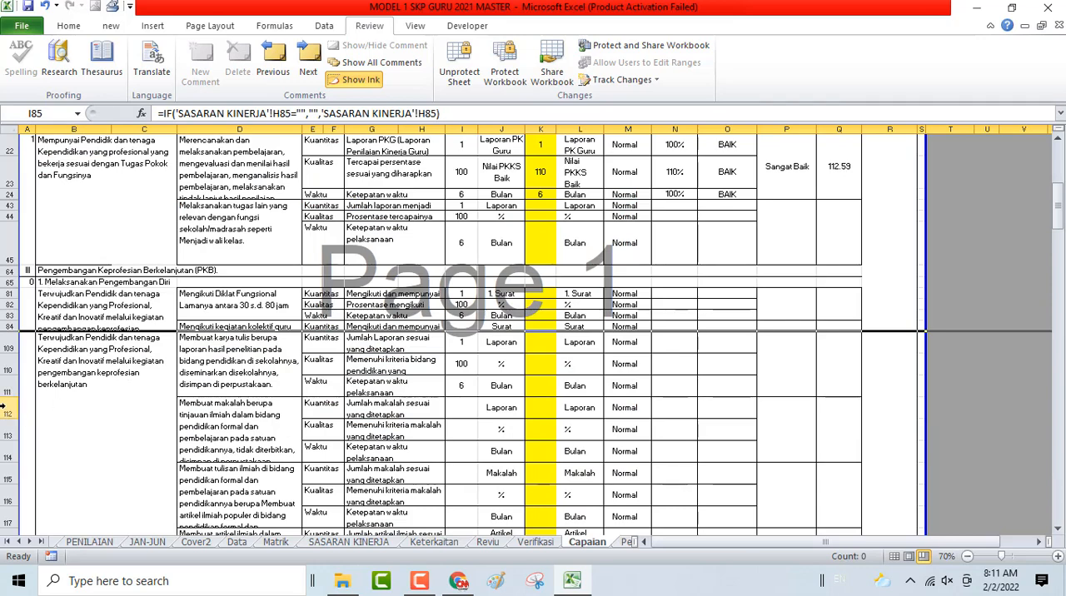
# - Hide the unused publication rows 112 to 132, between the research report and Membuat buku pedoman guru
pyautogui.moveTo(5, 408); pyautogui.dragTo(87, 398)
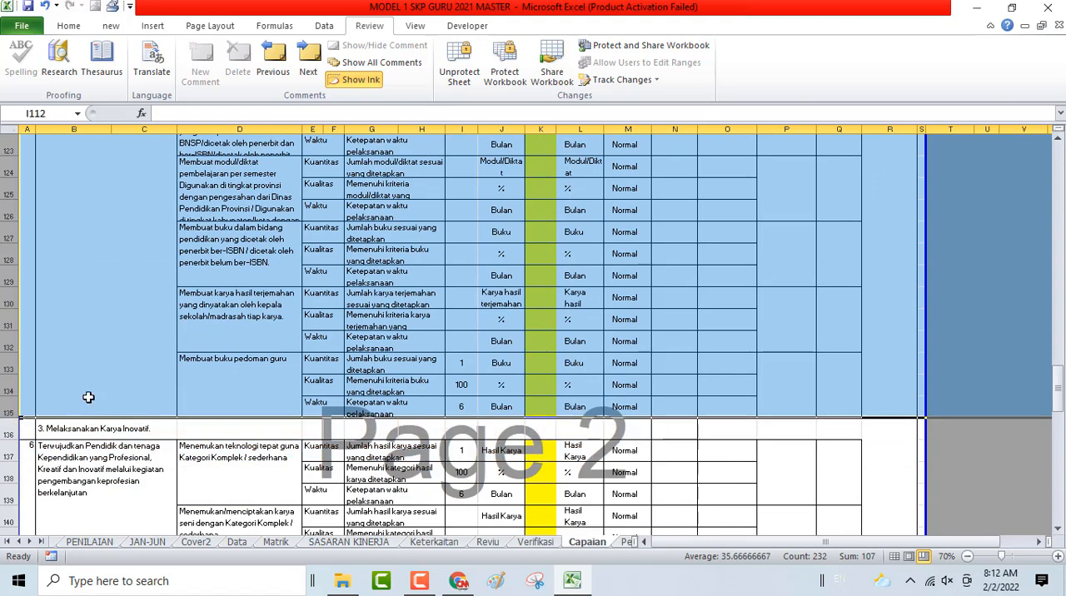
pyautogui.hotkey('ctrl', 'a')
pyautogui.scroll(2, 84, 425)
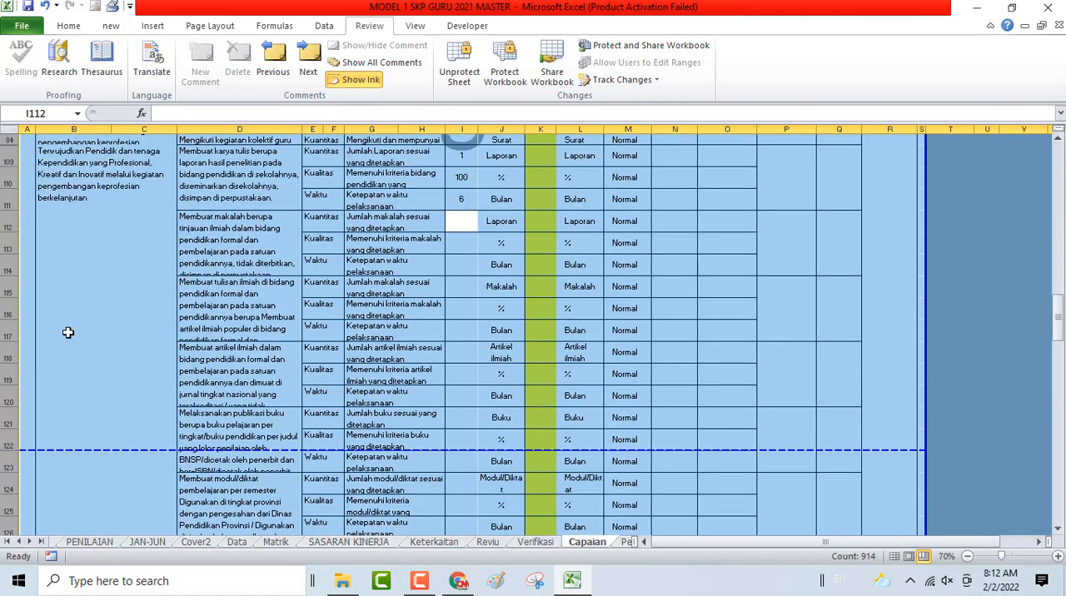
pyautogui.moveTo(8, 221); pyautogui.dragTo(105, 347)
pyautogui.scroll(2, 107, 347)
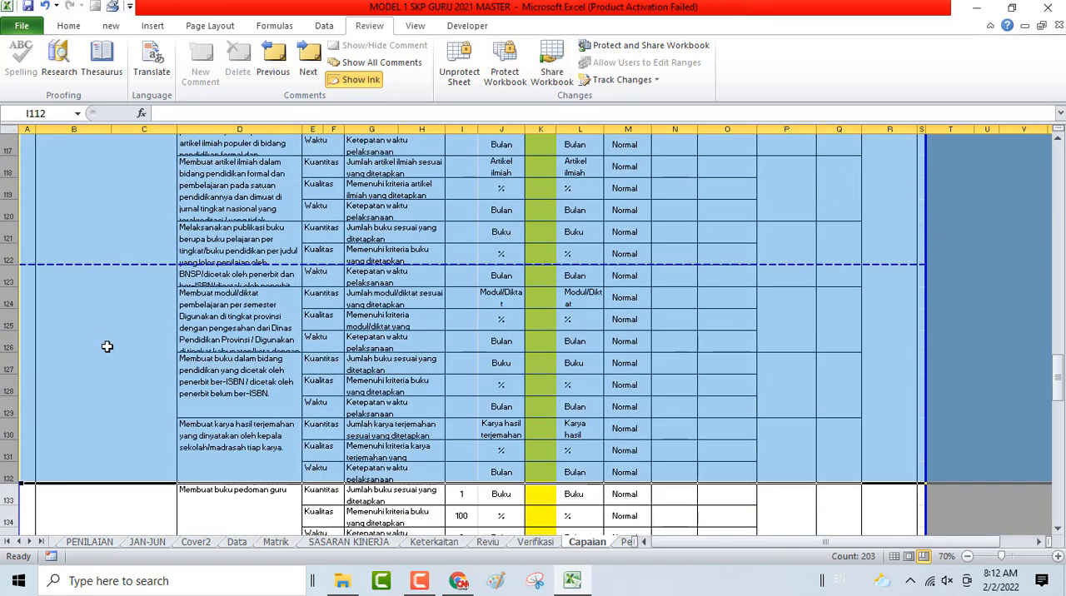
pyautogui.rightClick(9, 310)
pyautogui.click(42, 447)
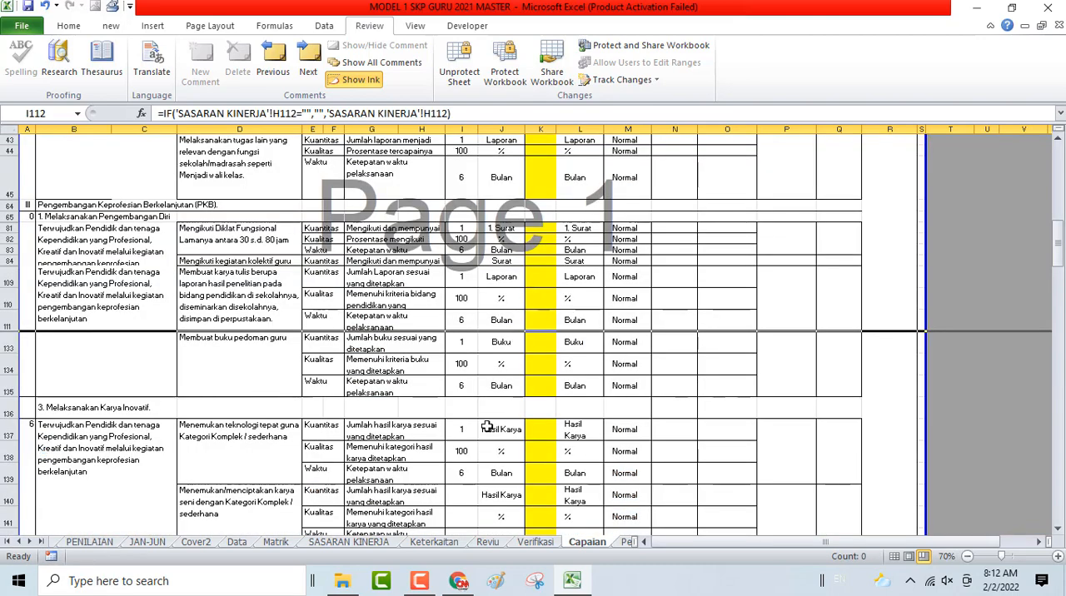
# - Clear the three target values in H137:H139 for Menemukan teknologi tepat guna on the SASARAN KINERJA sheet
pyautogui.scroll(-1, 486, 428)
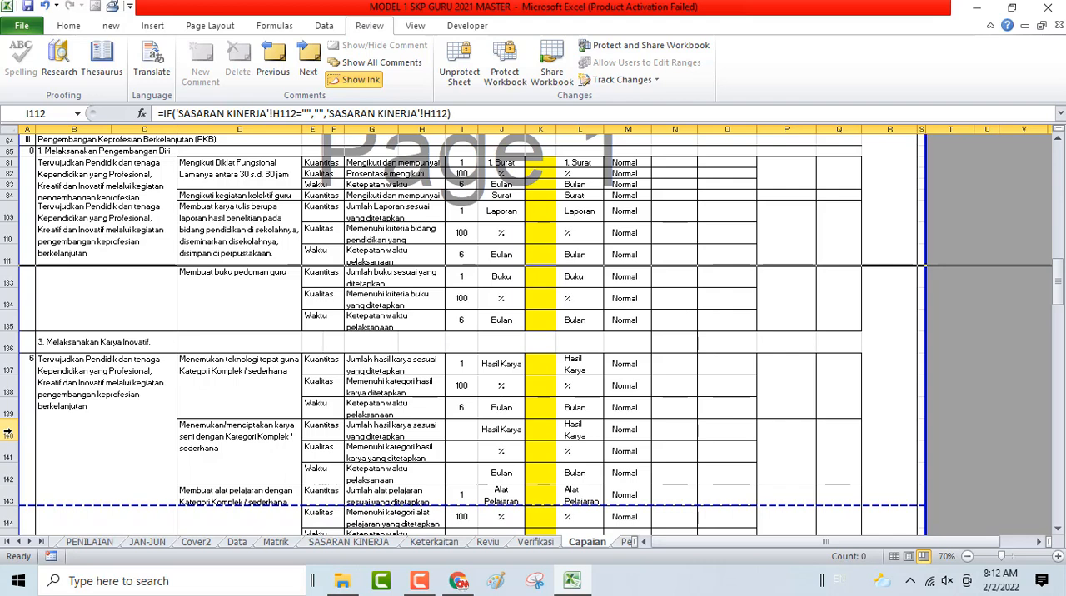
pyautogui.click(469, 369)
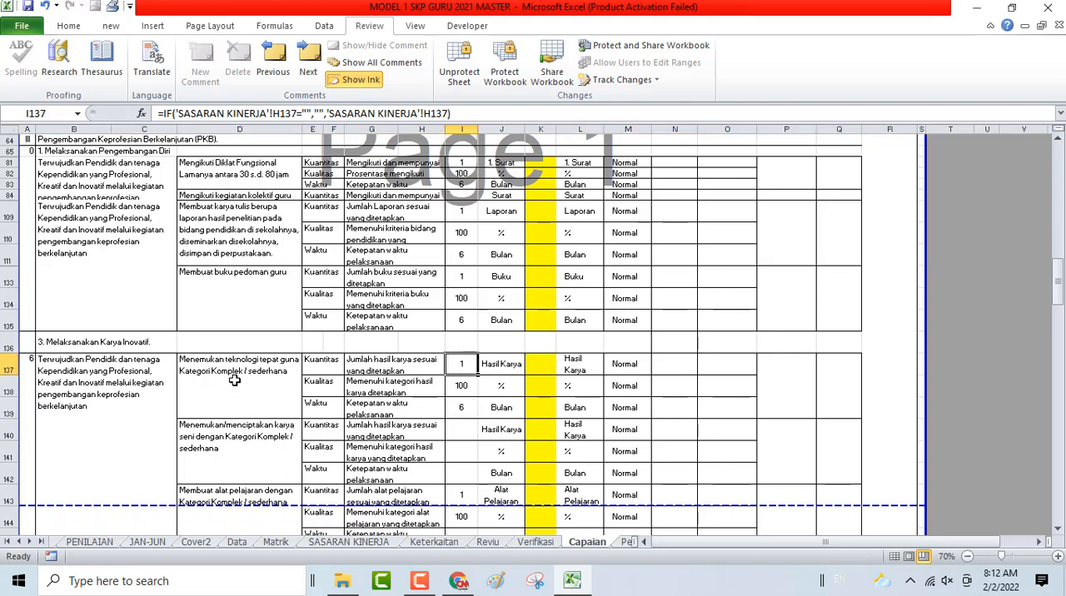
pyautogui.click(367, 543)
pyautogui.scroll(-6, 340, 442)
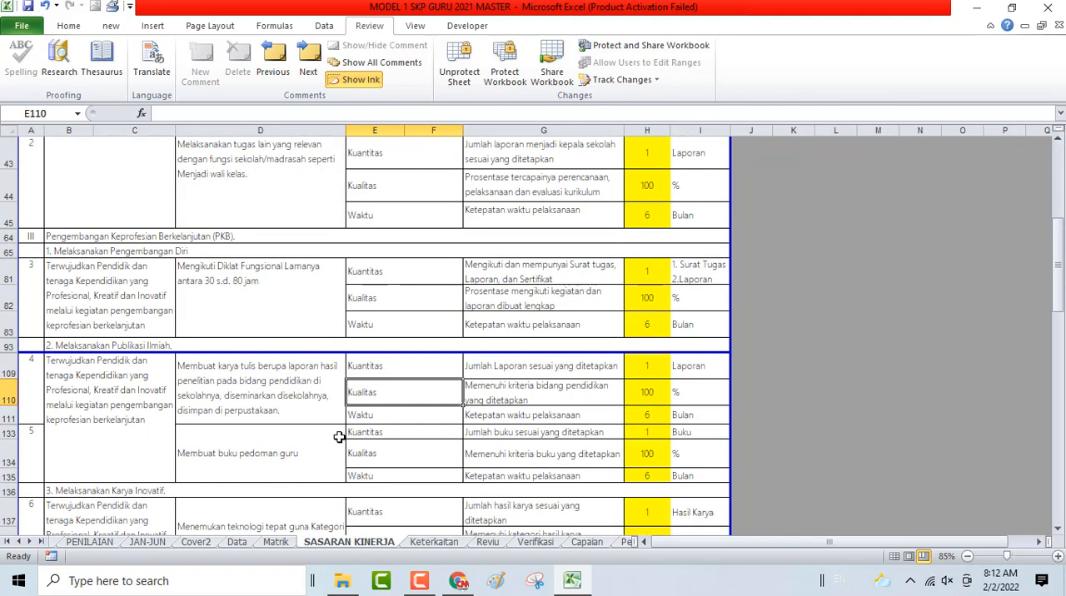
pyautogui.scroll(-2, 340, 438)
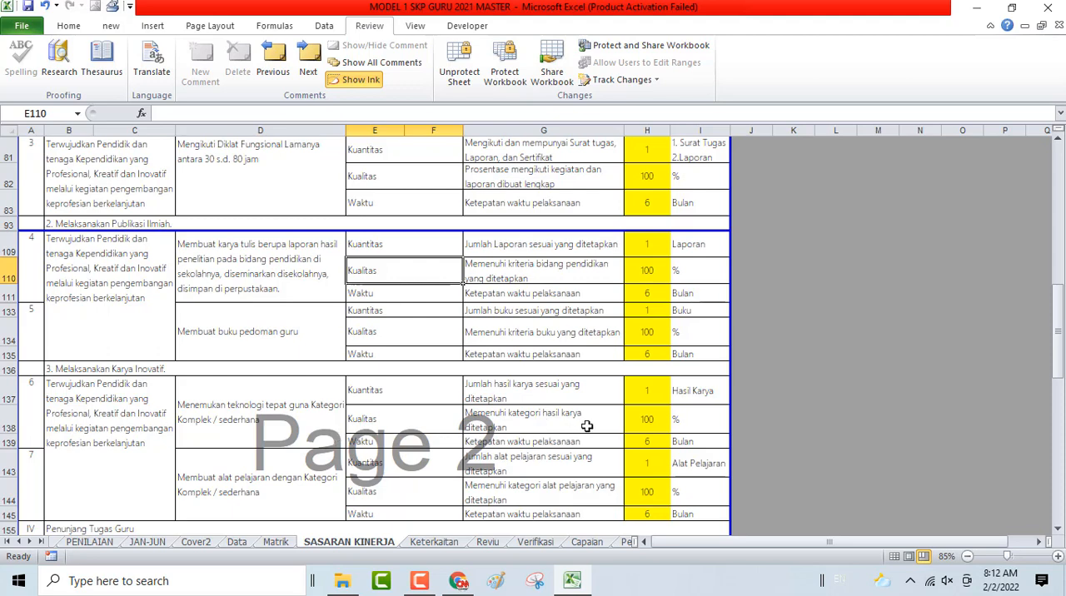
pyautogui.click(644, 389)
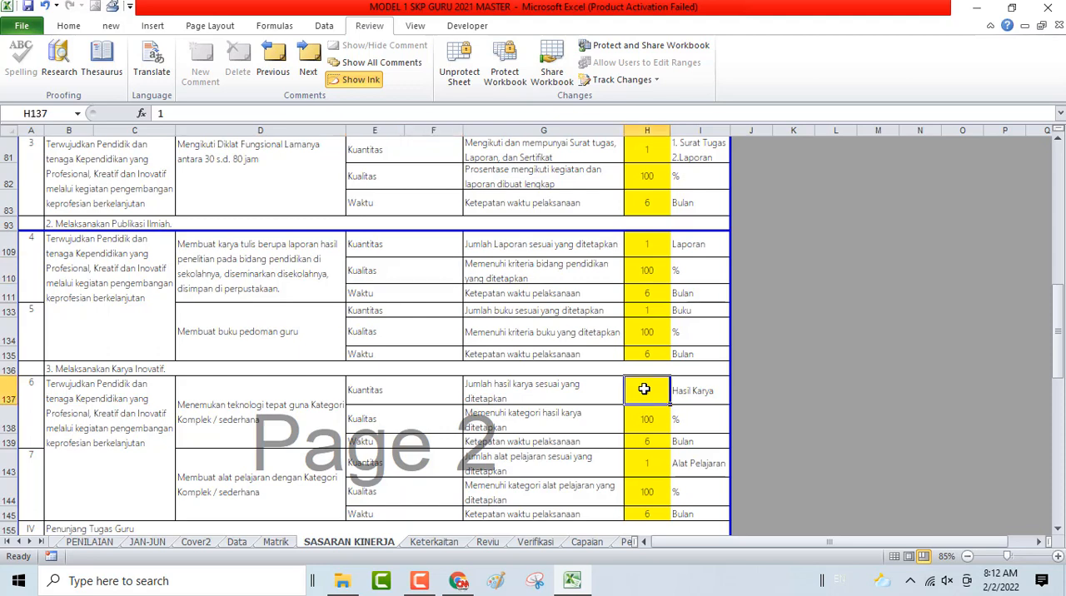
pyautogui.hotkey('shift', 'Down')
pyautogui.hotkey('shift', 'Down')
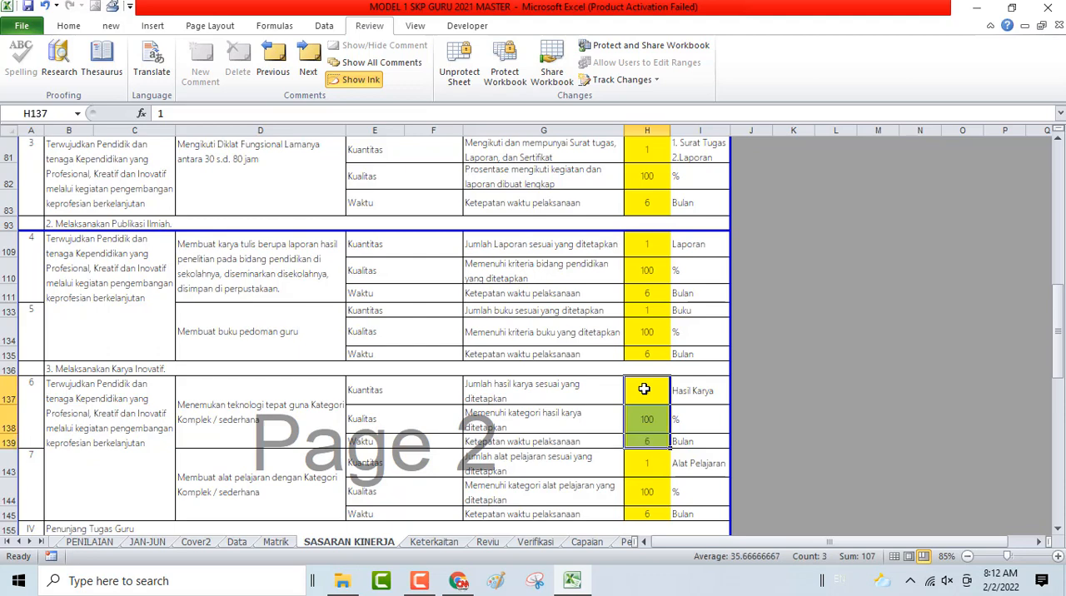
pyautogui.press('Delete')
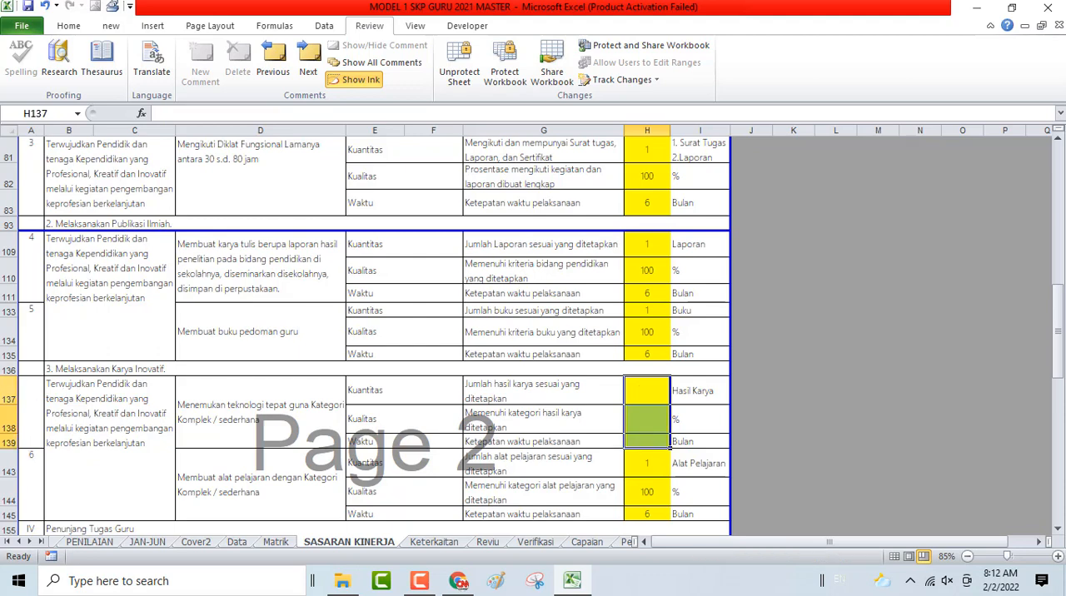
# - Hide rows 137 to 139, the Menemukan teknologi tepat guna entry, on the SASARAN KINERJA sheet
pyautogui.moveTo(8, 400); pyautogui.dragTo(14, 447)
pyautogui.rightClick(32, 413)
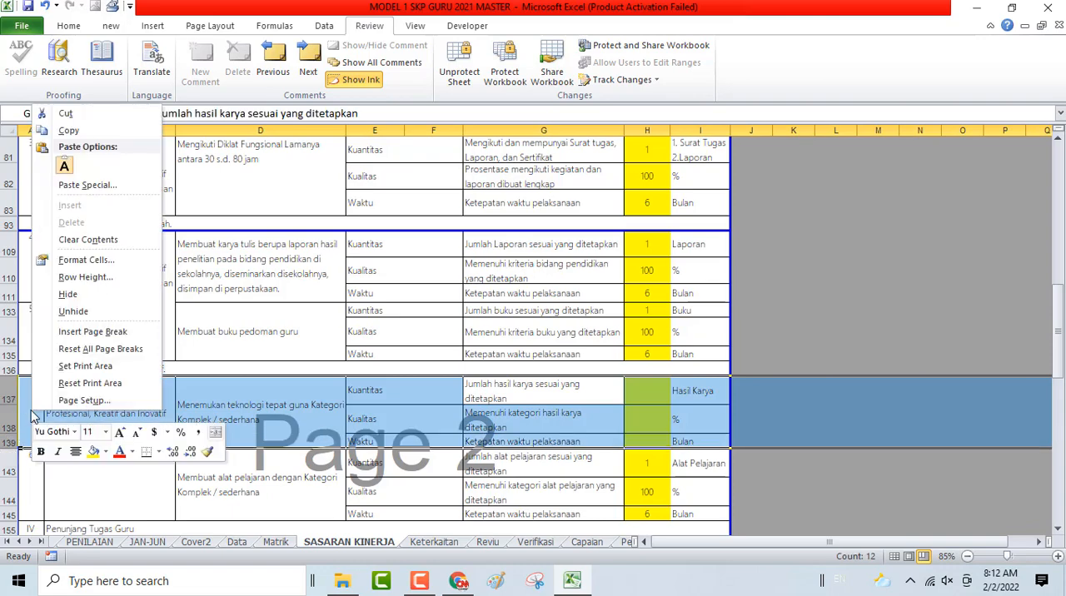
pyautogui.click(68, 295)
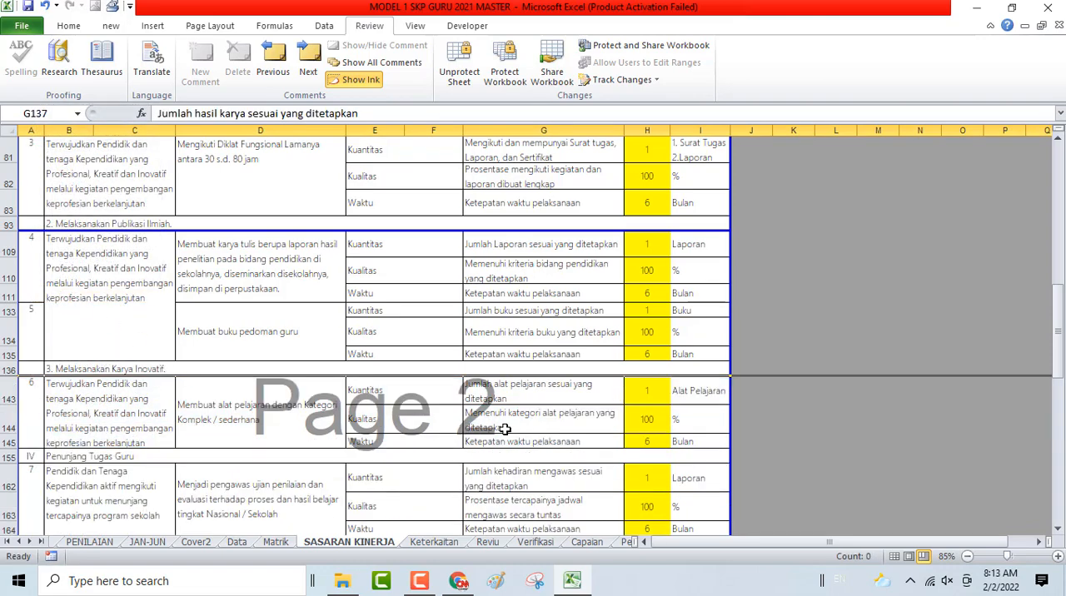
# - Open the Verifikasi sheet through the HOME menu and review its listed activities and credit figures
pyautogui.scroll(10, 755, 433)
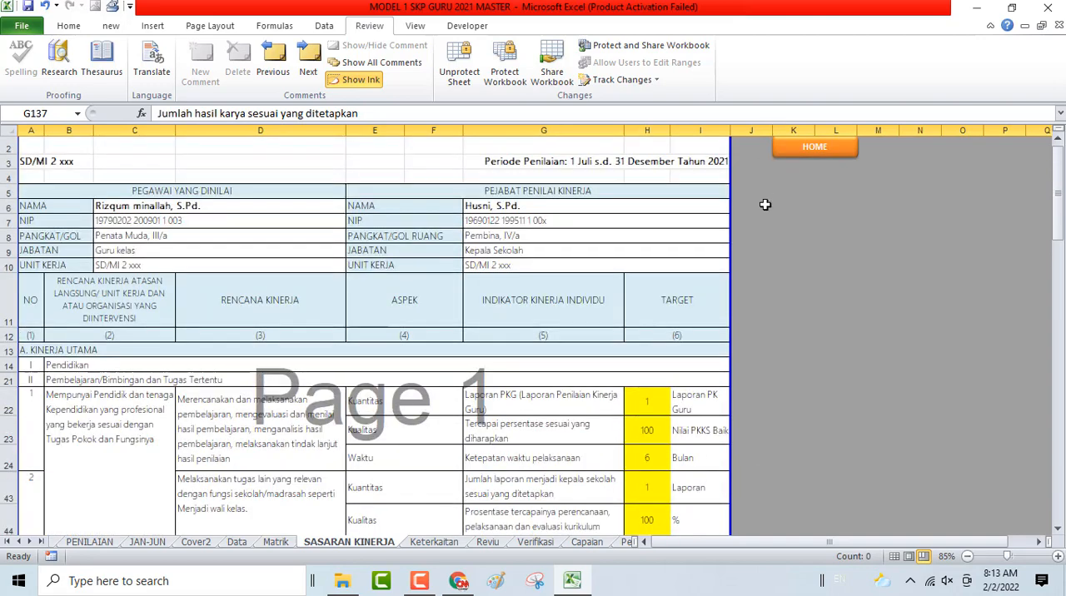
pyautogui.click(783, 167)
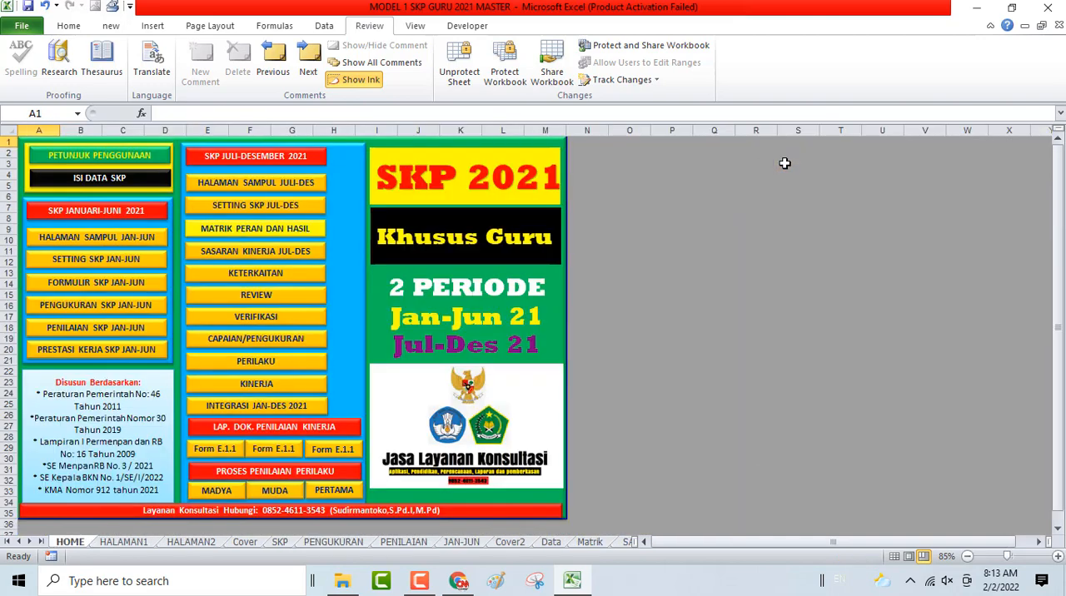
pyautogui.click(287, 320)
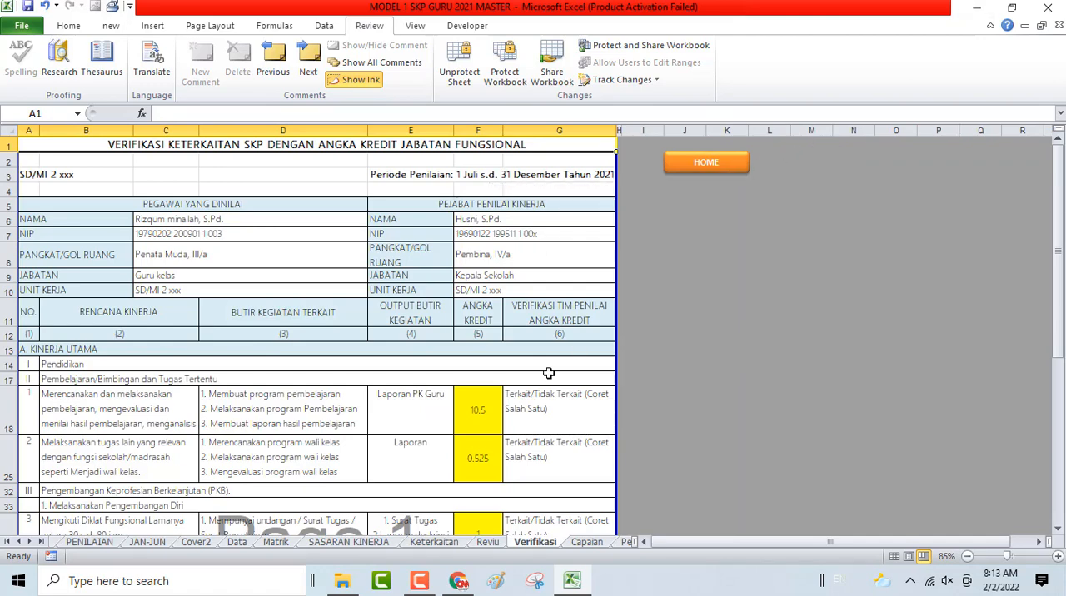
pyautogui.scroll(-10, 547, 375)
pyautogui.scroll(2, 548, 376)
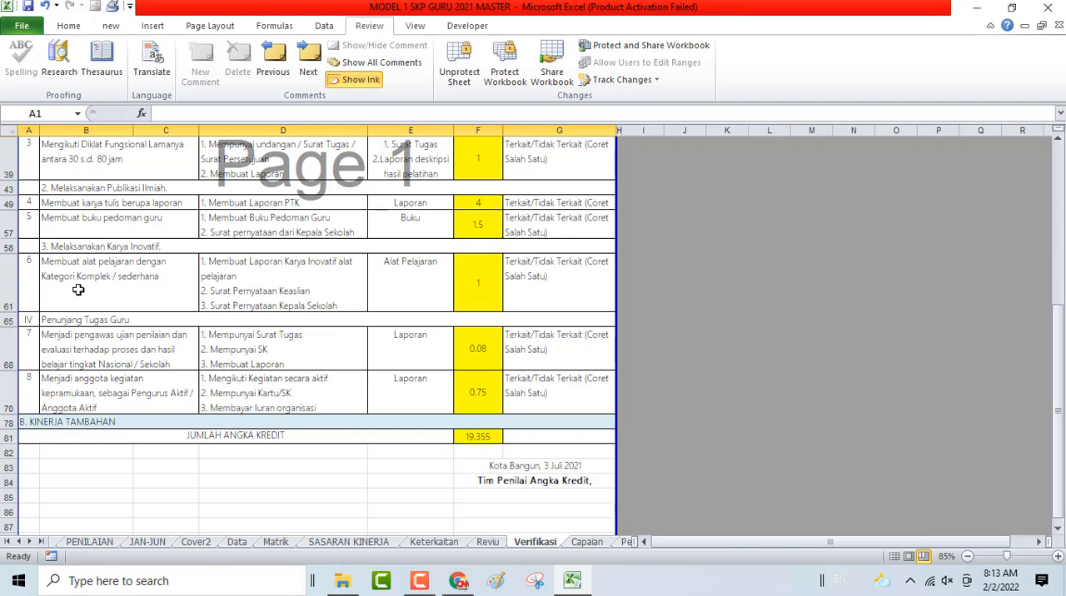
pyautogui.scroll(10, 662, 328)
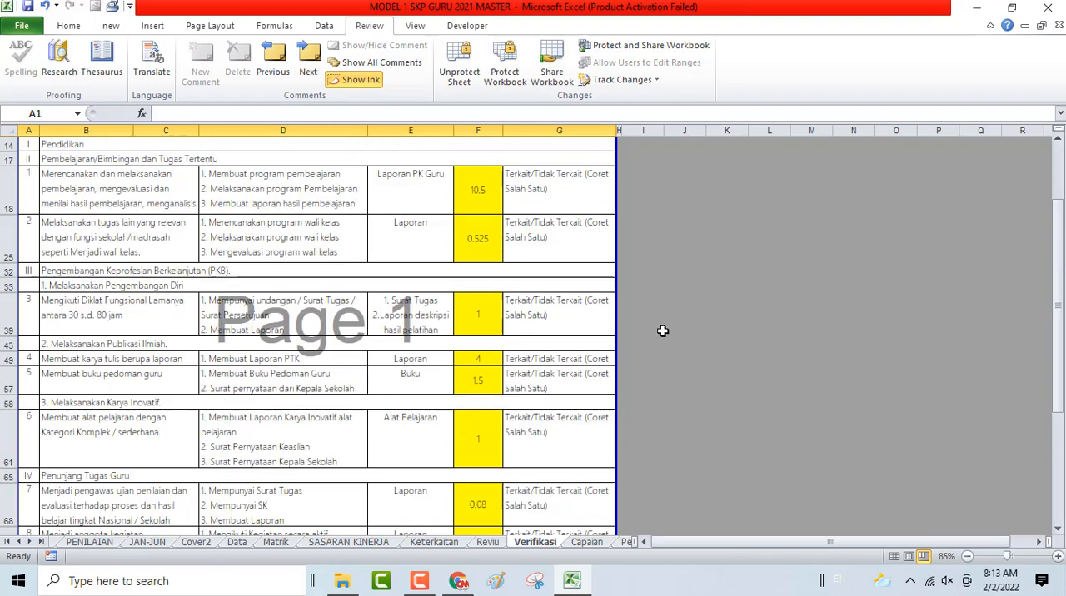
# - Return to the Capaian sheet through the HOME menu and go to the Melaksanakan Karya Inovatif section
pyautogui.click(707, 163)
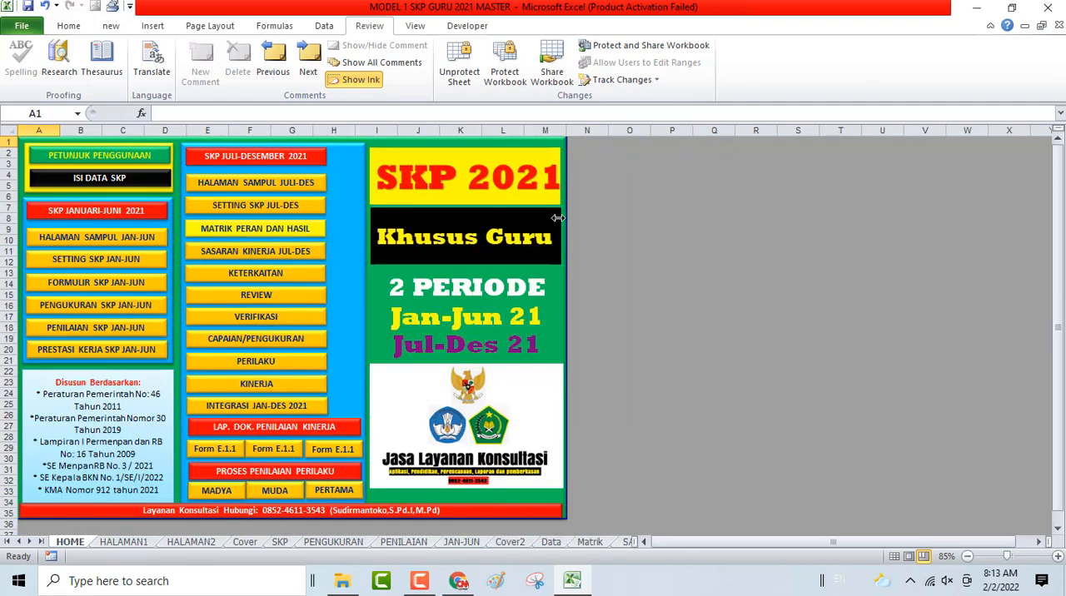
pyautogui.click(236, 347)
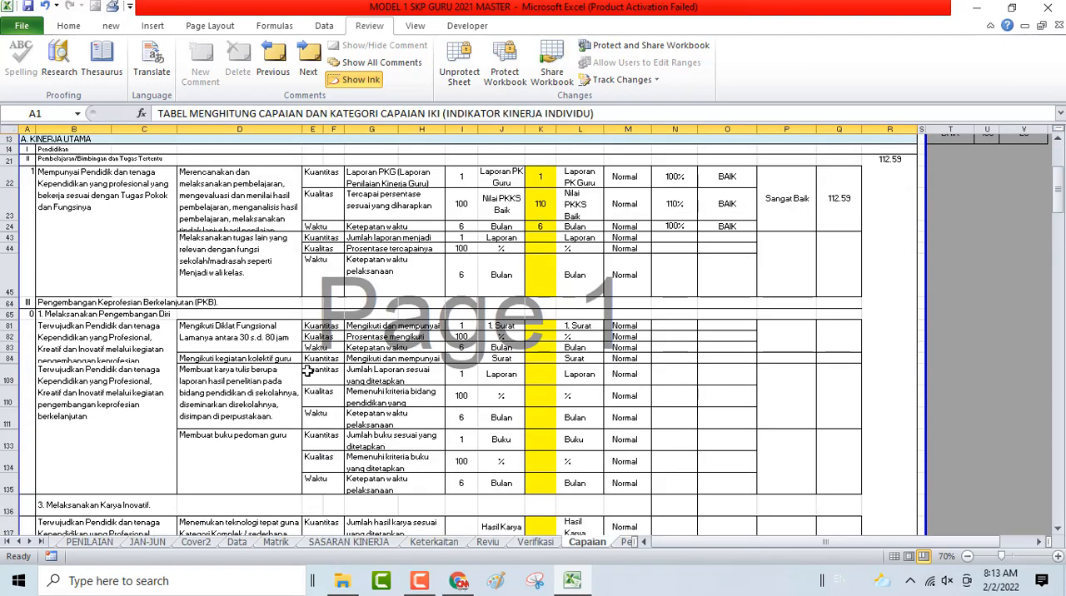
pyautogui.scroll(-4, 307, 370)
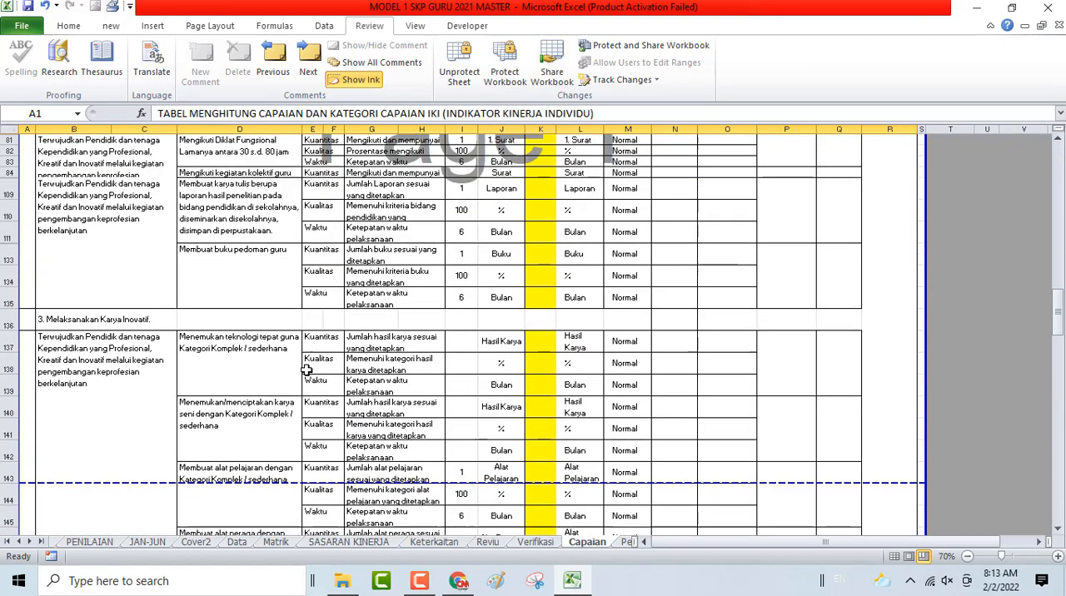
pyautogui.click(5, 346)
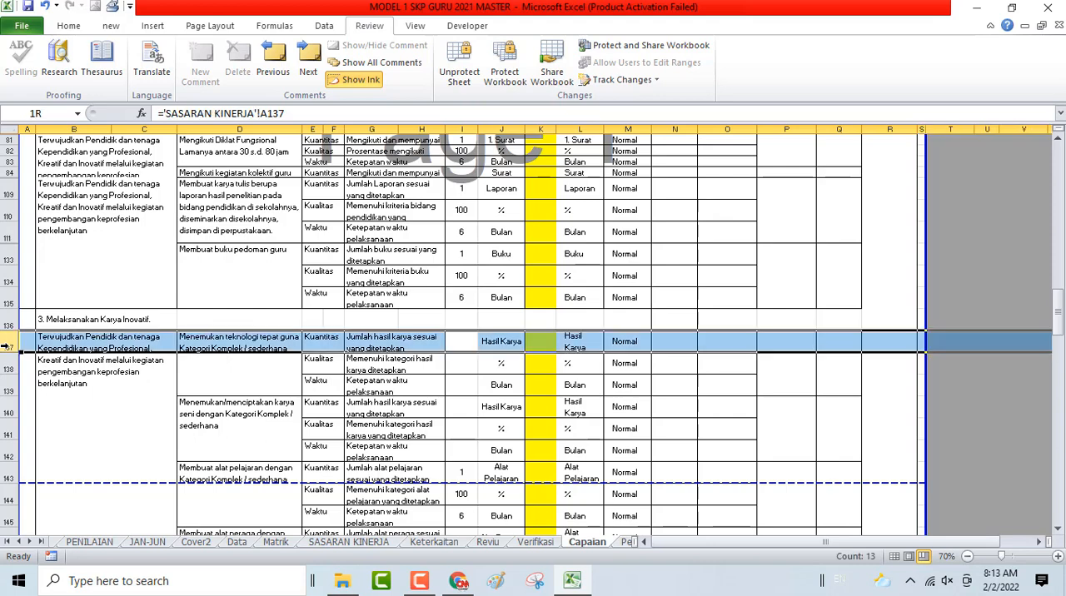
pyautogui.moveTo(5, 346); pyautogui.dragTo(34, 454)
pyautogui.click(151, 429)
pyautogui.rightClick(151, 429)
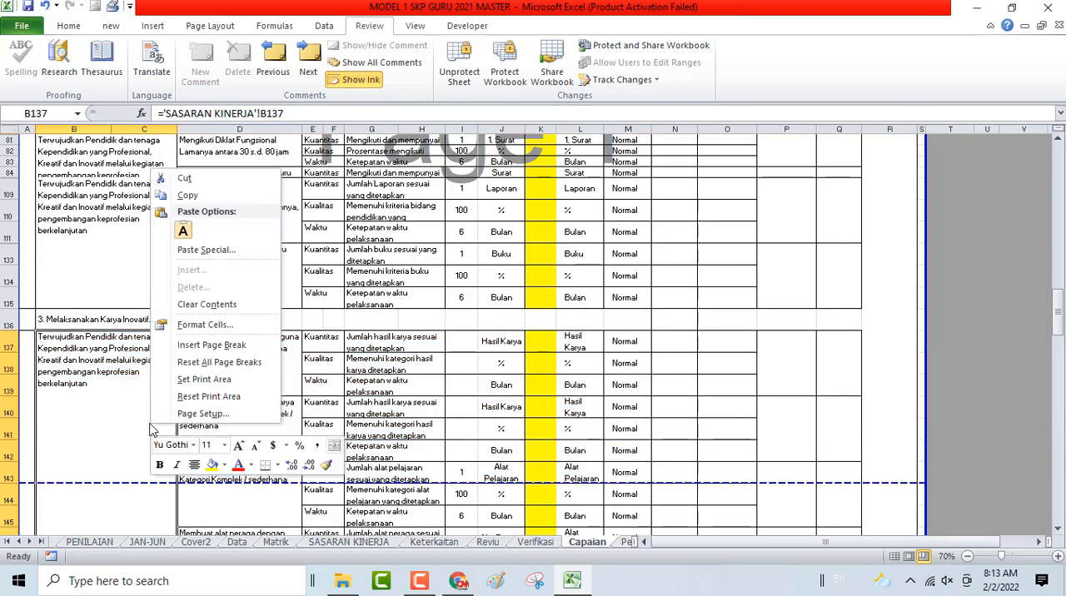
# - Hide the unused rows 137 to 142, the appropriate-technology and artwork entries, on the Capaian sheet
pyautogui.moveTo(6, 341); pyautogui.dragTo(35, 459)
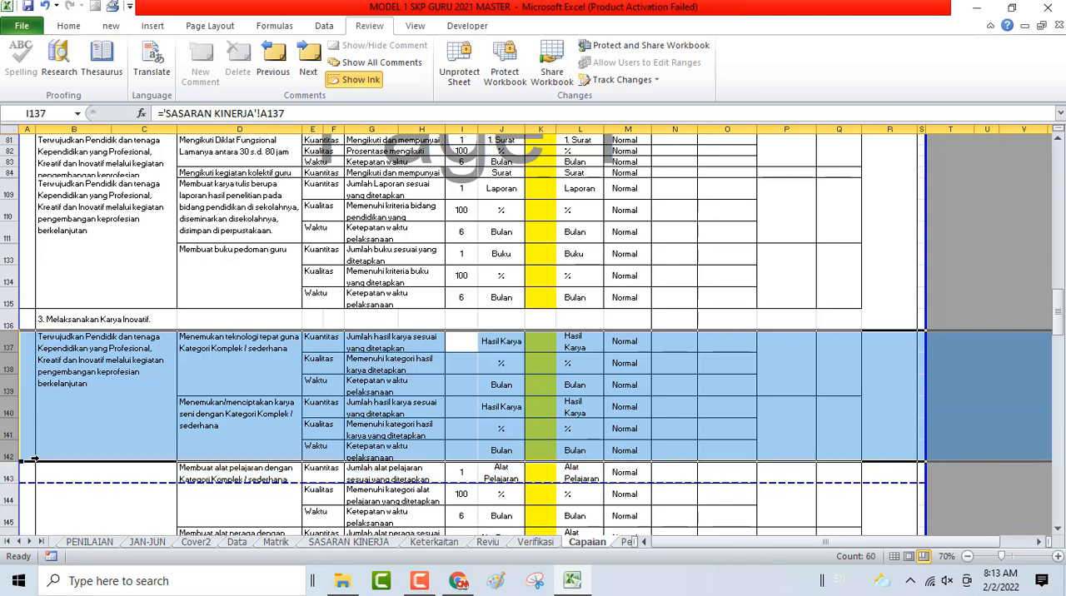
pyautogui.rightClick(3, 381)
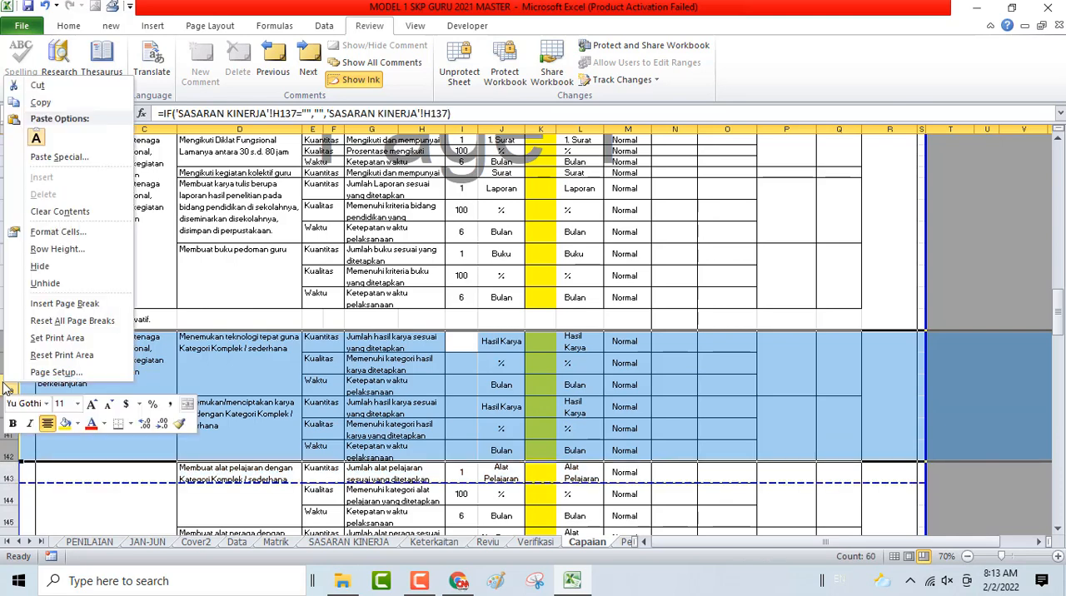
pyautogui.click(64, 272)
# - Hide the unused rows 146 to 154 under Melaksanakan Karya Inovatif and 156 to 161 under Penunjang Tugas Guru on the Capaian sheet
pyautogui.scroll(-2, 66, 279)
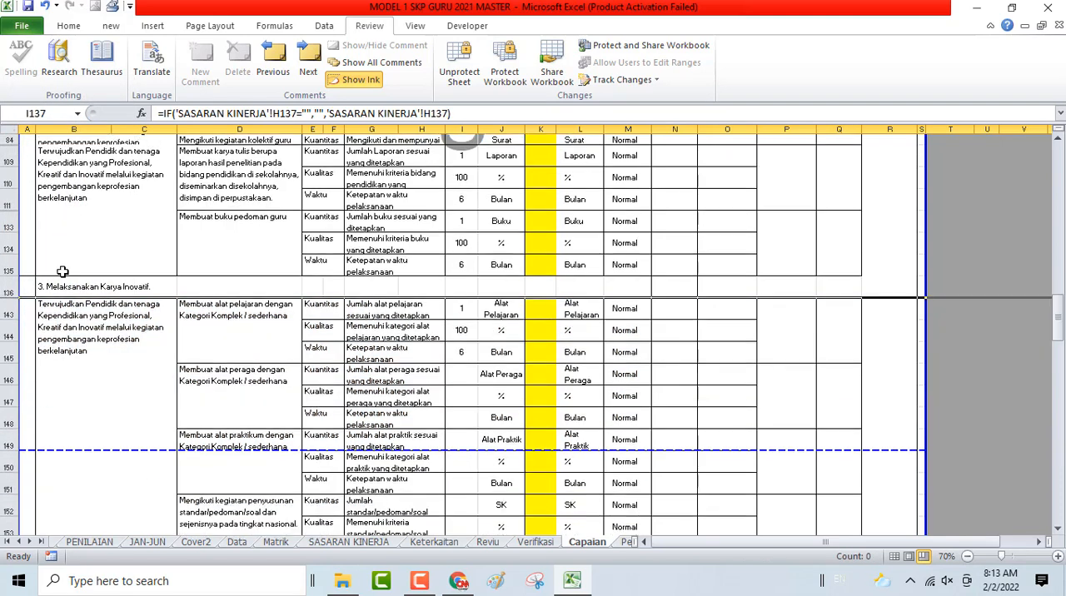
pyautogui.moveTo(8, 366)
pyautogui.mouseDown()
pyautogui.moveTo(8, 533)
pyautogui.moveTo(8, 376)
pyautogui.mouseUp()
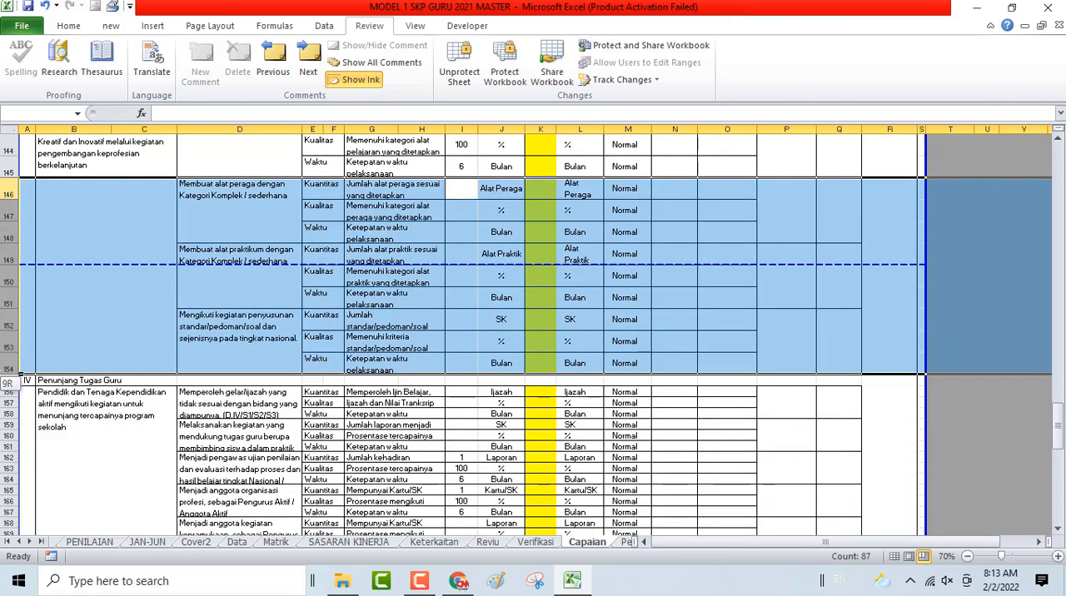
pyautogui.rightClick(3, 282)
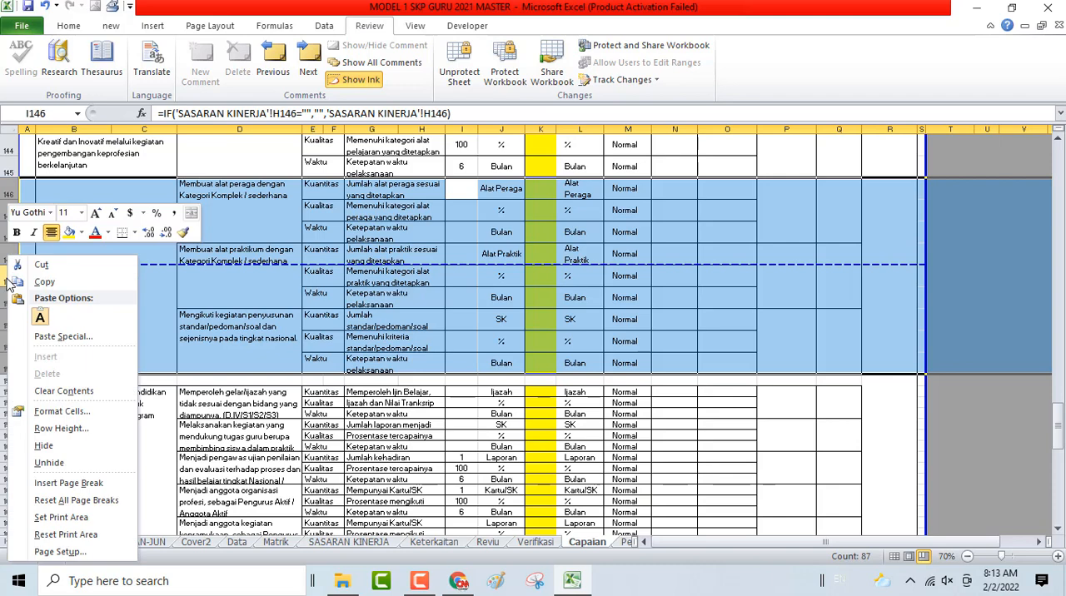
pyautogui.click(66, 448)
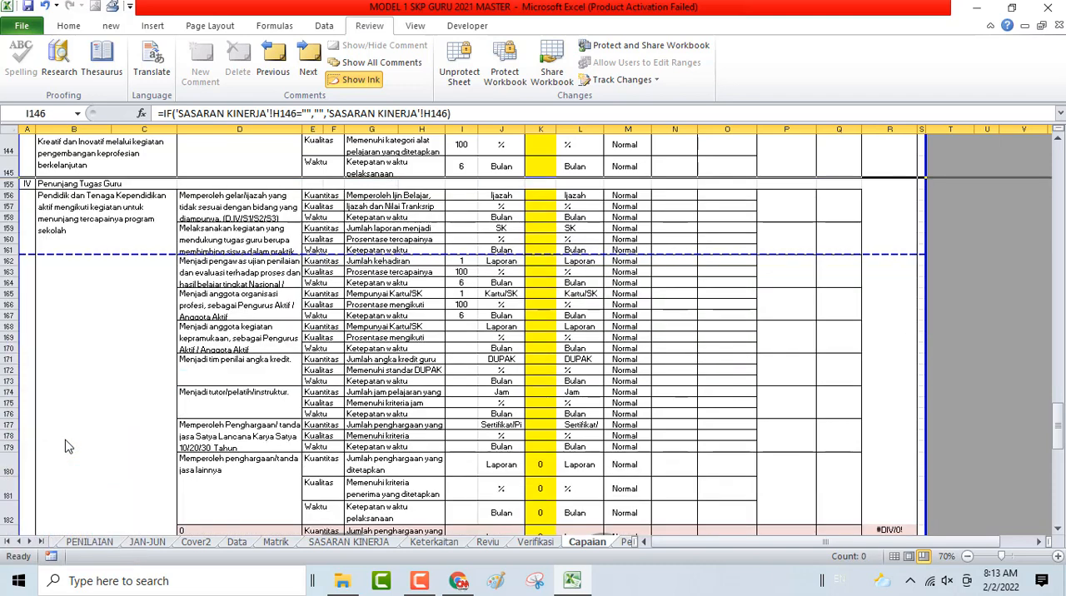
pyautogui.moveTo(10, 196); pyautogui.dragTo(12, 249)
pyautogui.rightClick(14, 225)
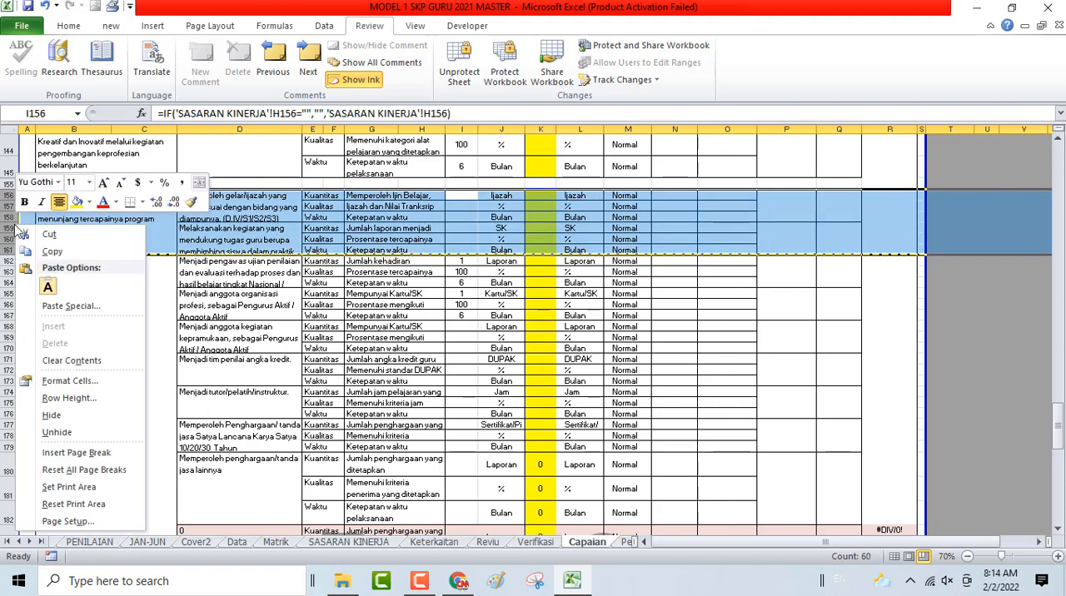
pyautogui.click(50, 414)
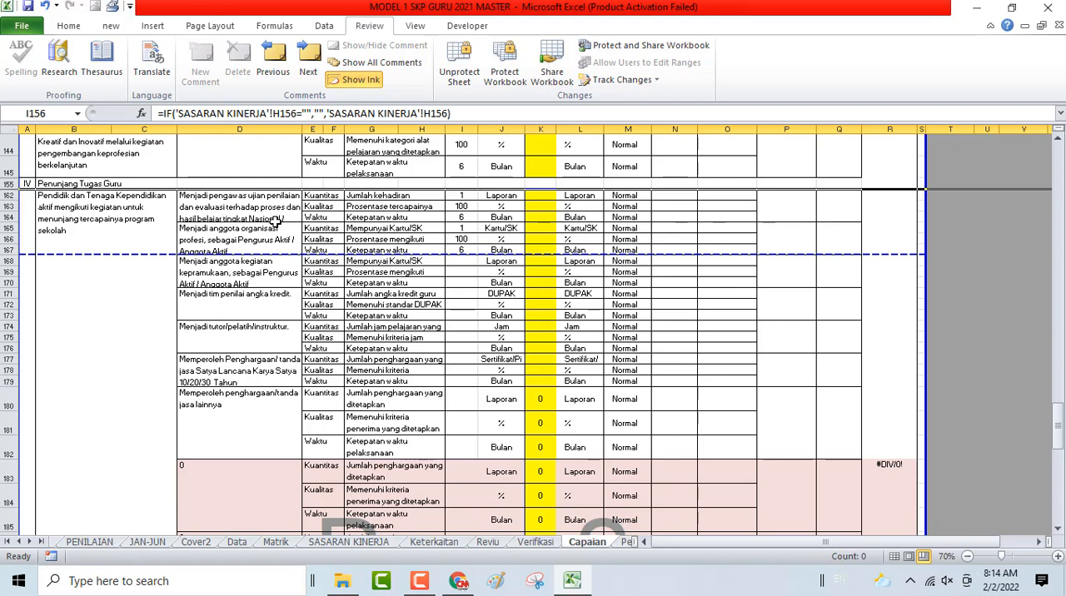
# - Hide the unused rows 168 to 191 under Penunjang Tugas Guru and 193 to 198 under Kinerja Tambahan
pyautogui.click(4, 261)
pyautogui.moveTo(4, 261); pyautogui.dragTo(70, 480)
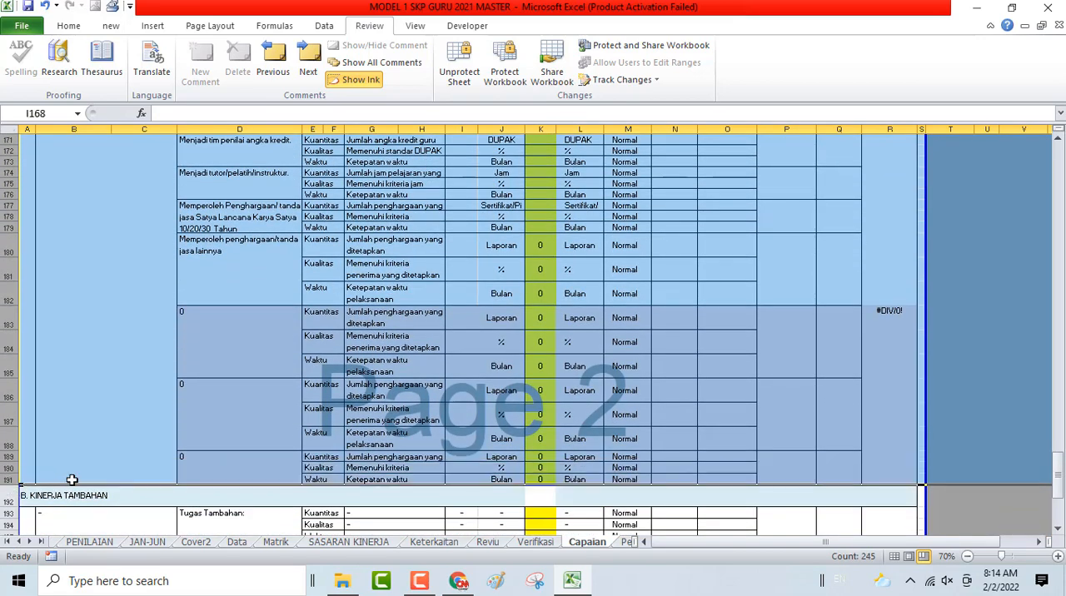
pyautogui.rightClick(6, 394)
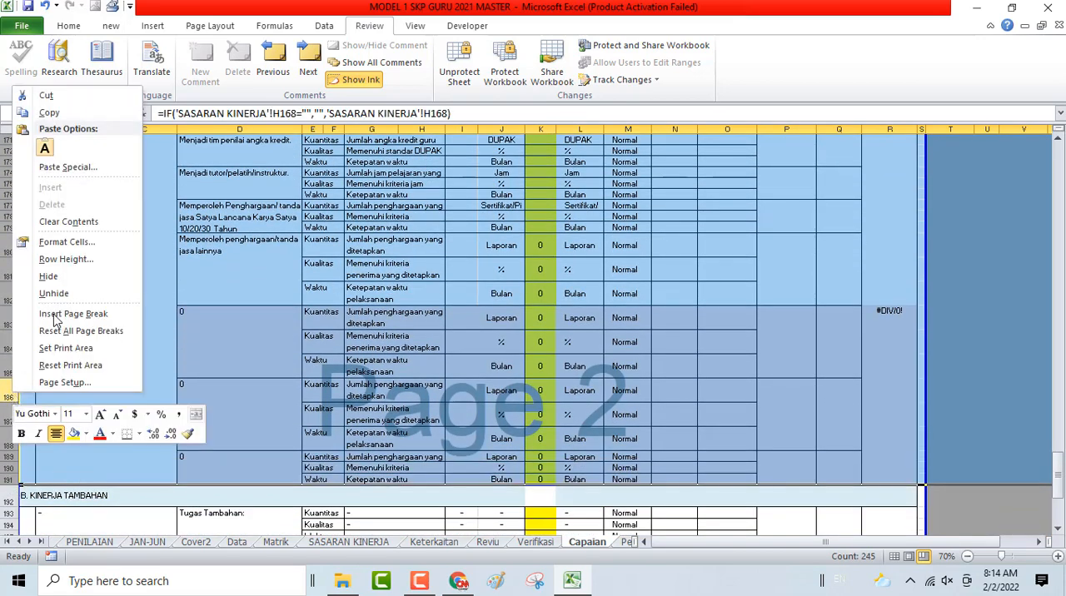
pyautogui.click(55, 281)
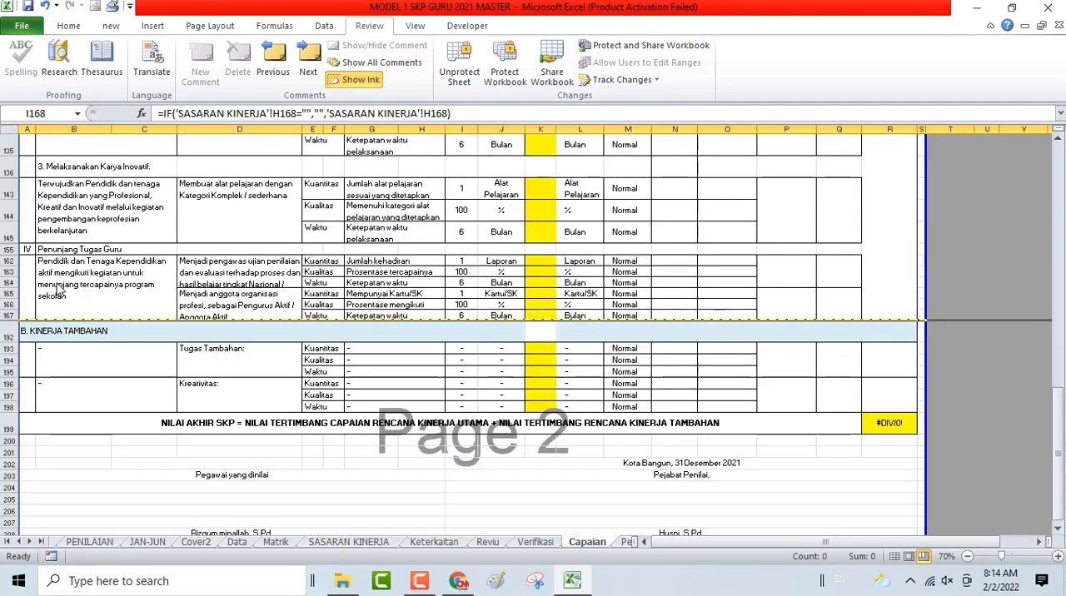
pyautogui.moveTo(6, 349); pyautogui.dragTo(15, 408)
pyautogui.rightClick(7, 356)
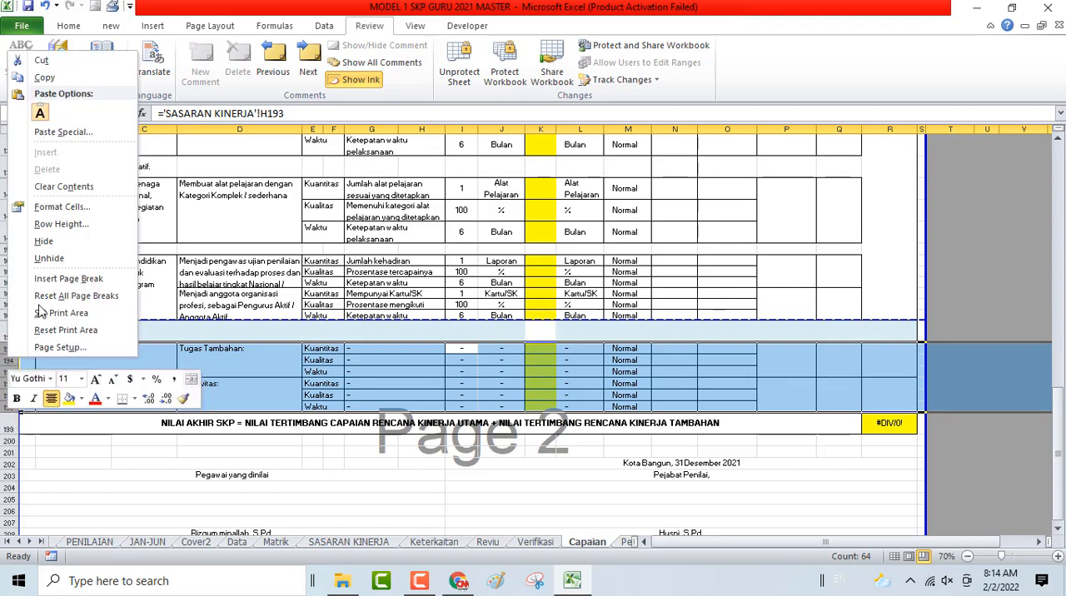
pyautogui.click(64, 248)
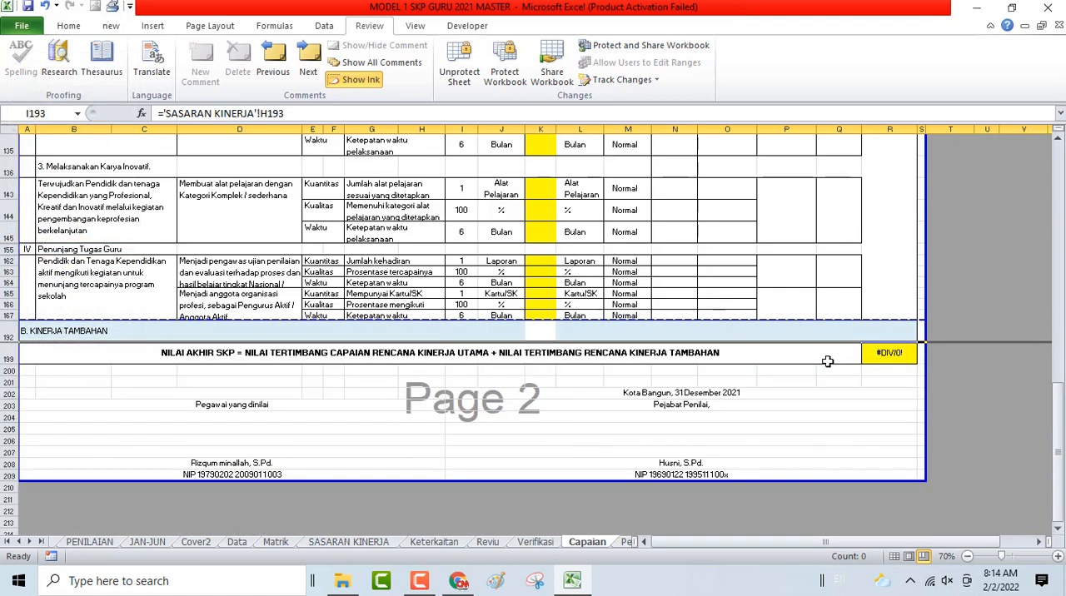
# - Examine the NILAI AKHIR SKP formula in R199 and unprotect the Capaian sheet by entering its password
pyautogui.click(876, 353)
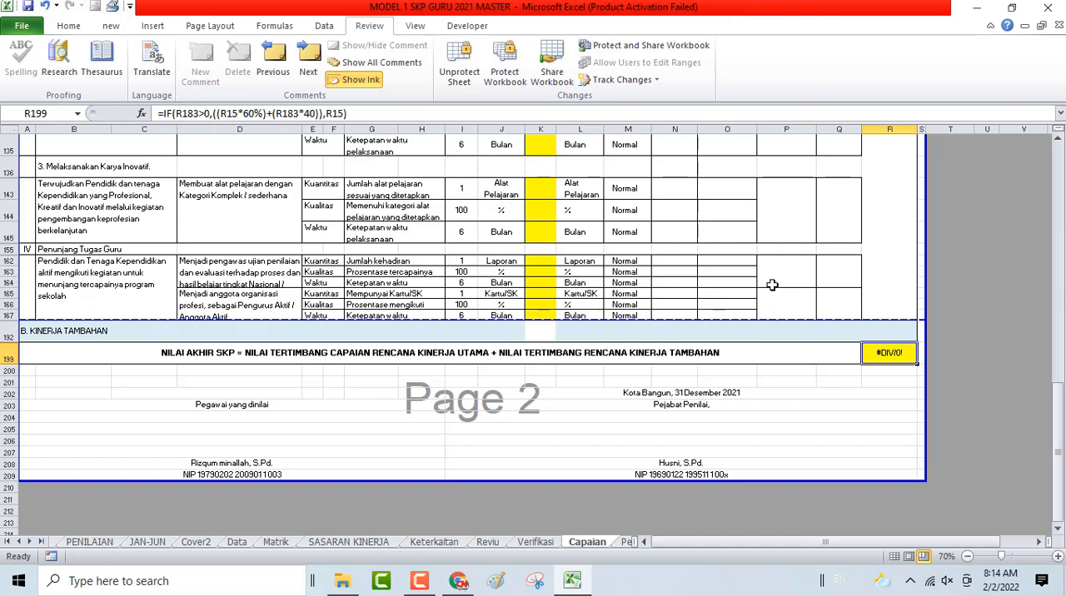
pyautogui.scroll(4, 875, 335)
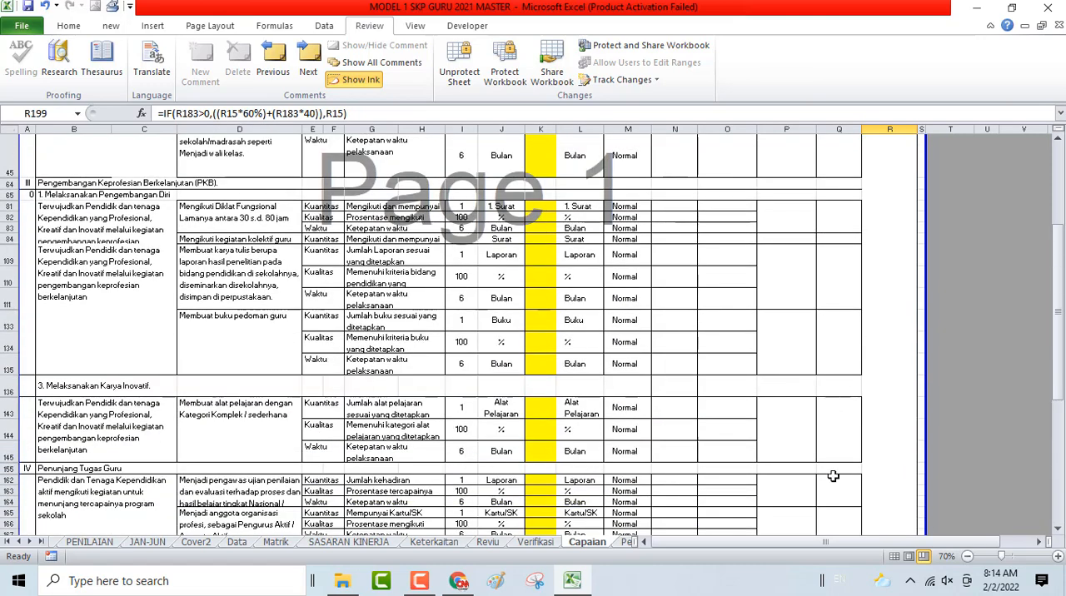
pyautogui.scroll(3, 833, 476)
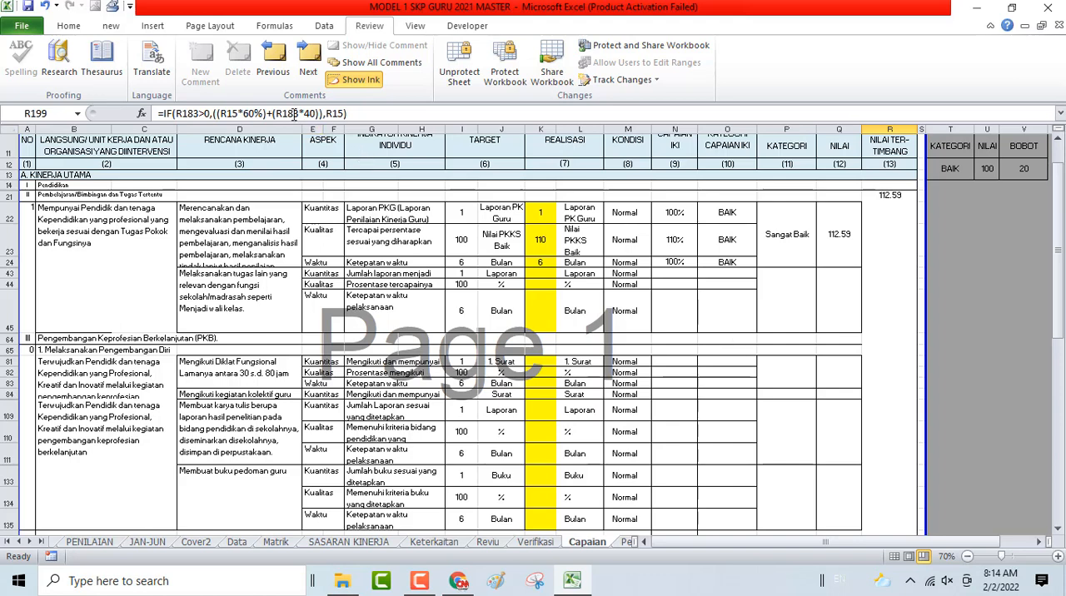
pyautogui.click(348, 115)
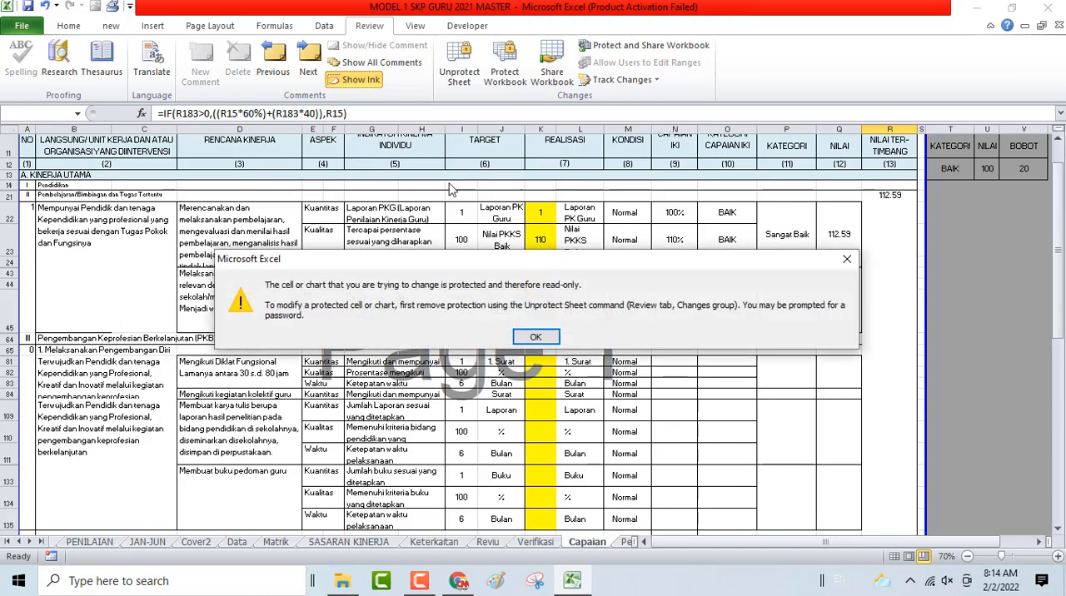
pyautogui.click(537, 338)
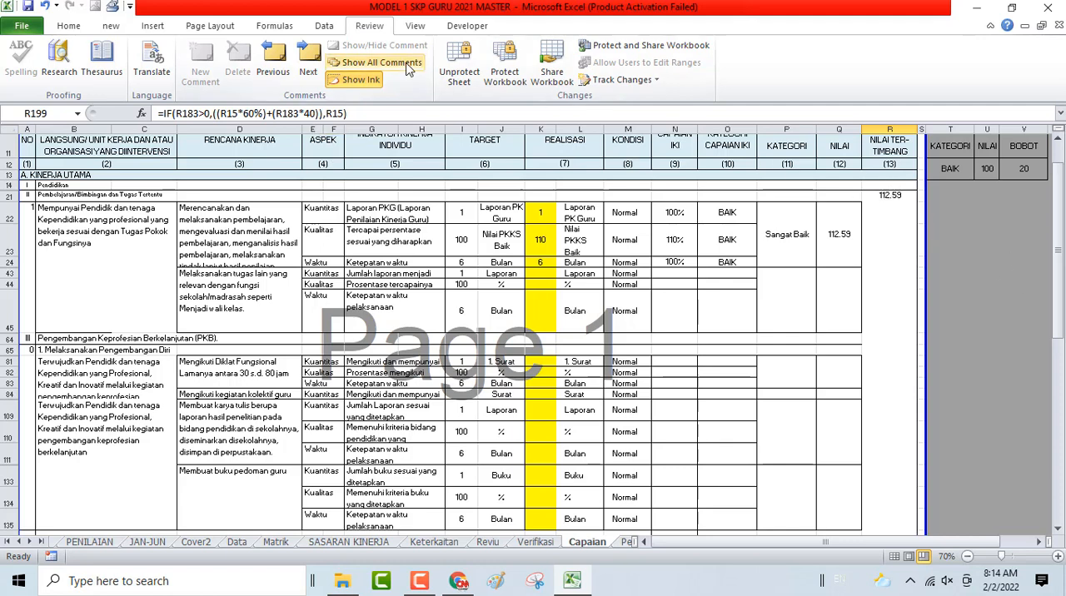
pyautogui.click(457, 79)
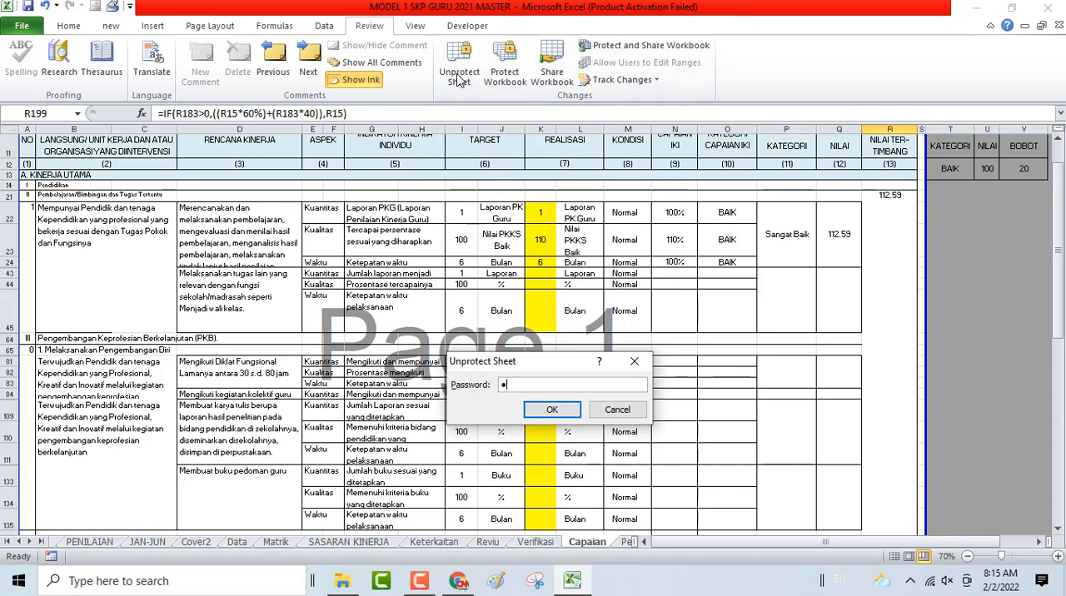
pyautogui.press('Return')
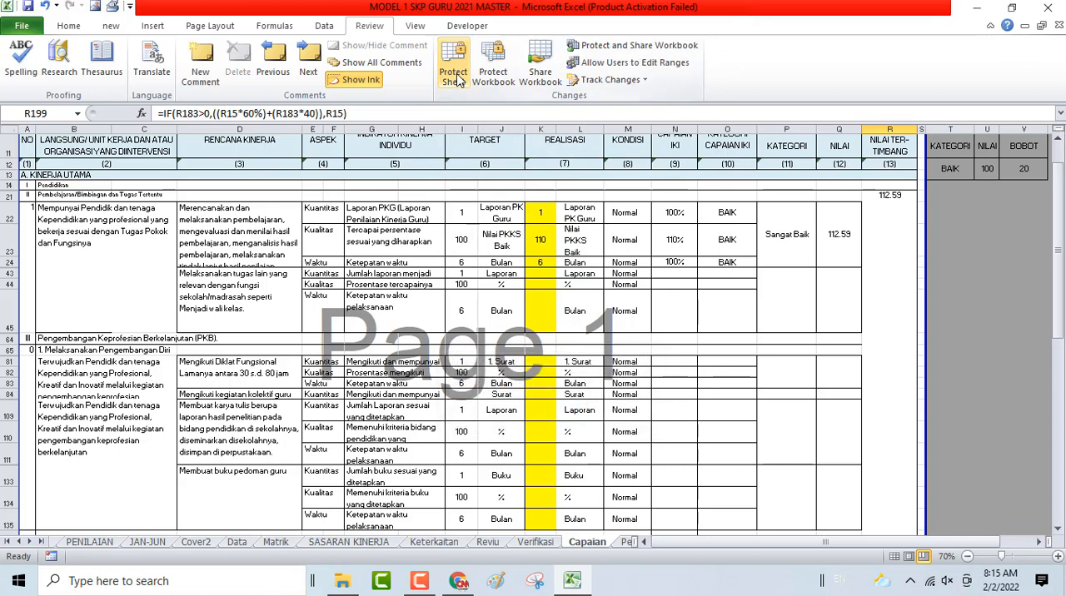
# - Replace the NILAI AKHIR SKP formula in cell R199 with =R15, the Nilai Tertimbang cell of Kinerja Utama
pyautogui.click(353, 111)
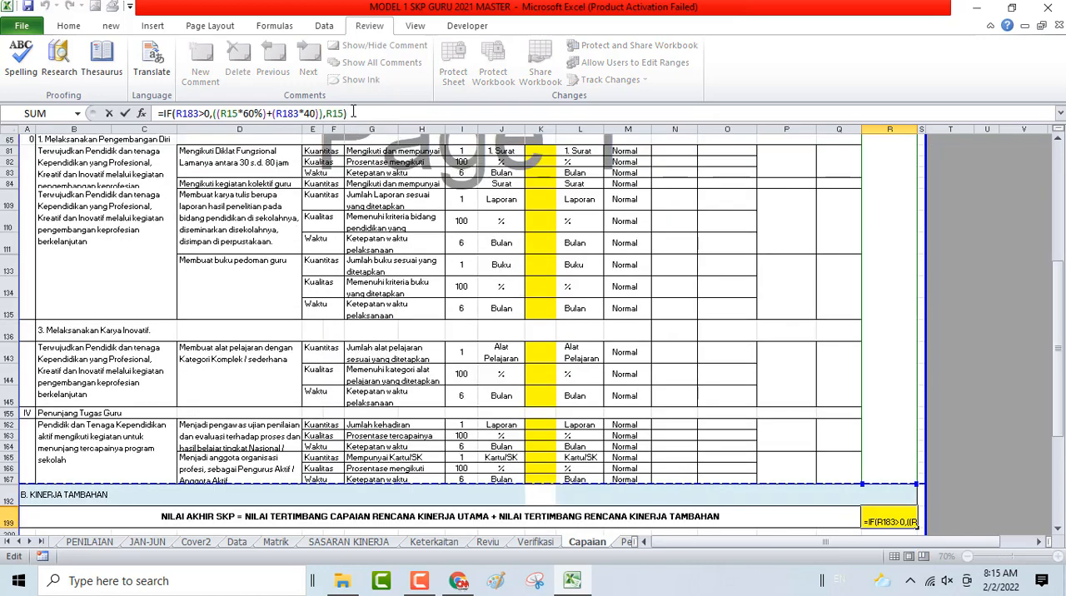
pyautogui.press('BackSpace')
pyautogui.press('BackSpace')
pyautogui.press('BackSpace')
pyautogui.press('BackSpace')
pyautogui.press('BackSpace')
pyautogui.press('BackSpace')
pyautogui.press('BackSpace')
pyautogui.press('BackSpace')
pyautogui.press('BackSpace')
pyautogui.press('BackSpace')
pyautogui.press('BackSpace')
pyautogui.press('BackSpace')
pyautogui.press('BackSpace')
pyautogui.press('BackSpace')
pyautogui.press('BackSpace')
pyautogui.press('BackSpace')
pyautogui.press('BackSpace')
pyautogui.press('BackSpace')
pyautogui.press('BackSpace')
pyautogui.press('BackSpace')
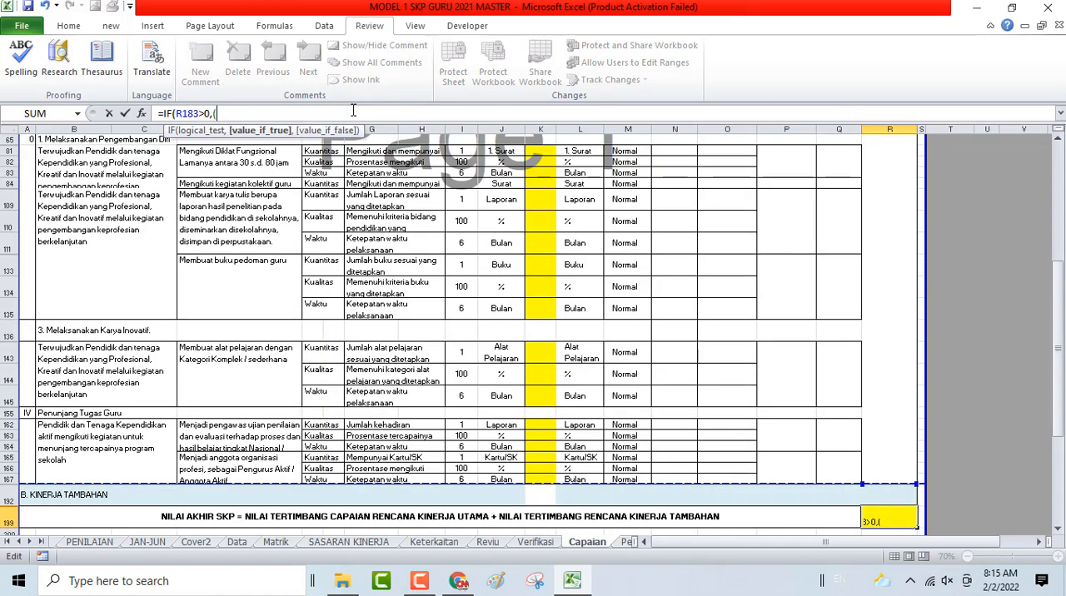
pyautogui.press('BackSpace')
pyautogui.press('BackSpace')
pyautogui.press('BackSpace')
pyautogui.press('BackSpace')
pyautogui.press('BackSpace')
pyautogui.press('BackSpace')
pyautogui.press('BackSpace')
pyautogui.press('BackSpace')
pyautogui.press('BackSpace')
pyautogui.press('BackSpace')
pyautogui.press('BackSpace')
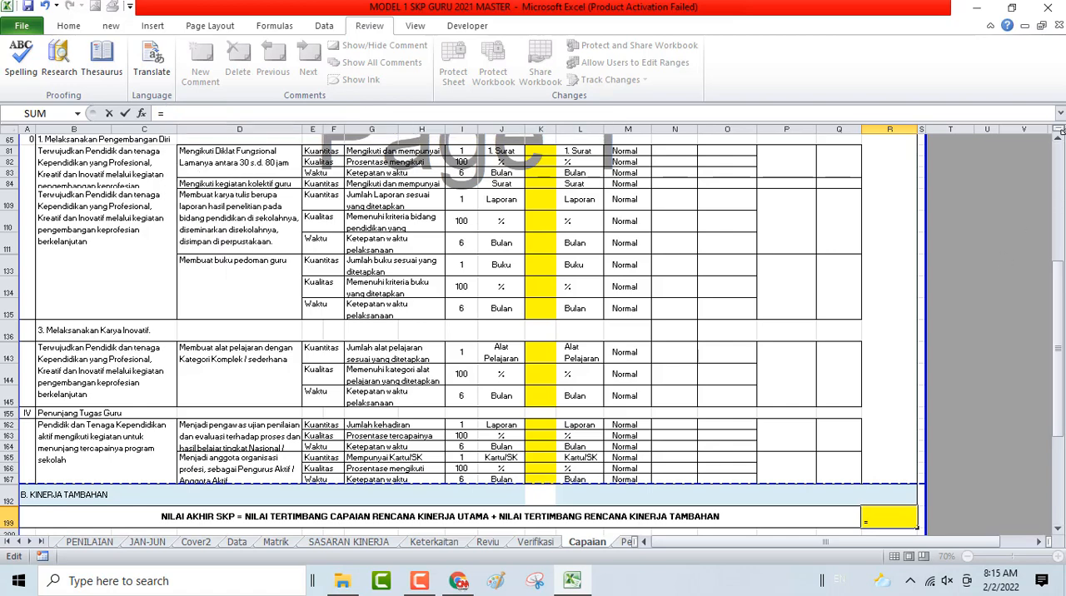
pyautogui.scroll(5, 1056, 141)
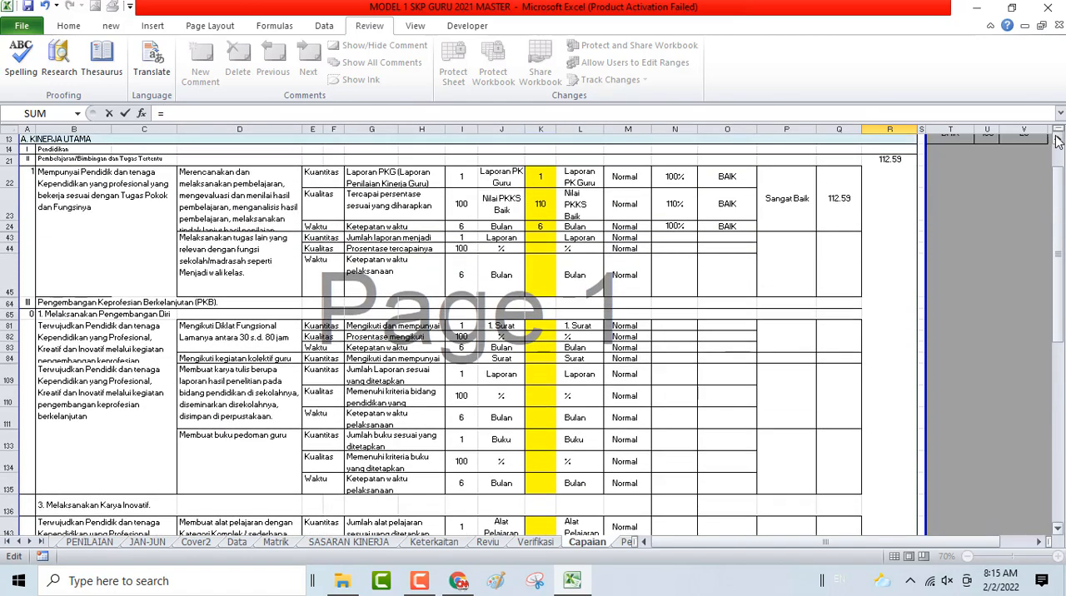
pyautogui.click(880, 232)
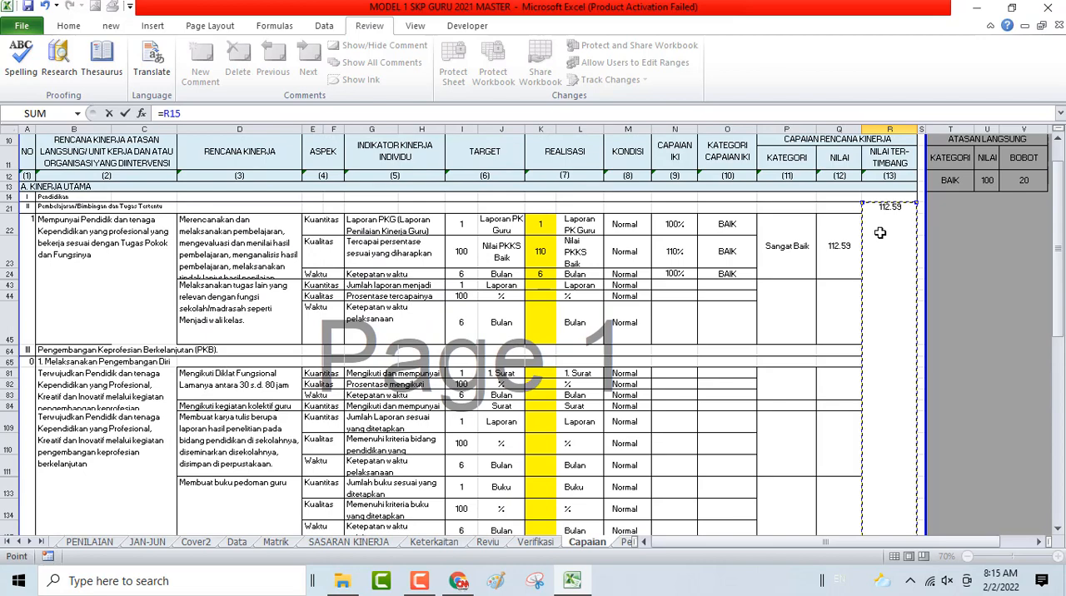
pyautogui.press('Return')
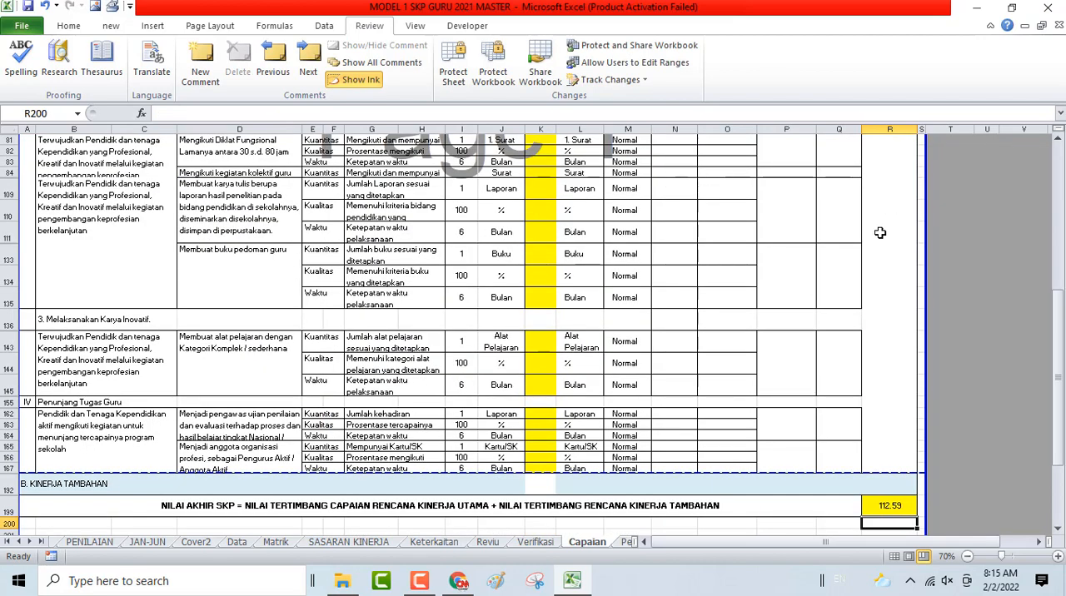
# - Check the layout of the Capaian sheet and both of its pages in the print preview
pyautogui.scroll(-5, 903, 379)
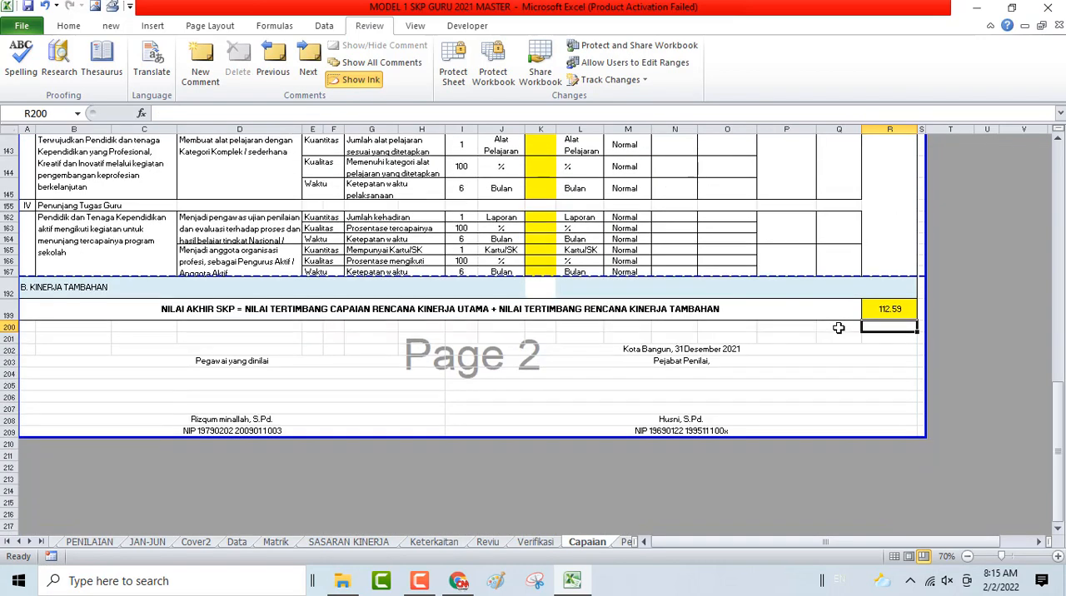
pyautogui.scroll(15, 838, 329)
pyautogui.keyDown('ctrl'); pyautogui.scroll(-2, 837, 328); pyautogui.keyUp('ctrl')
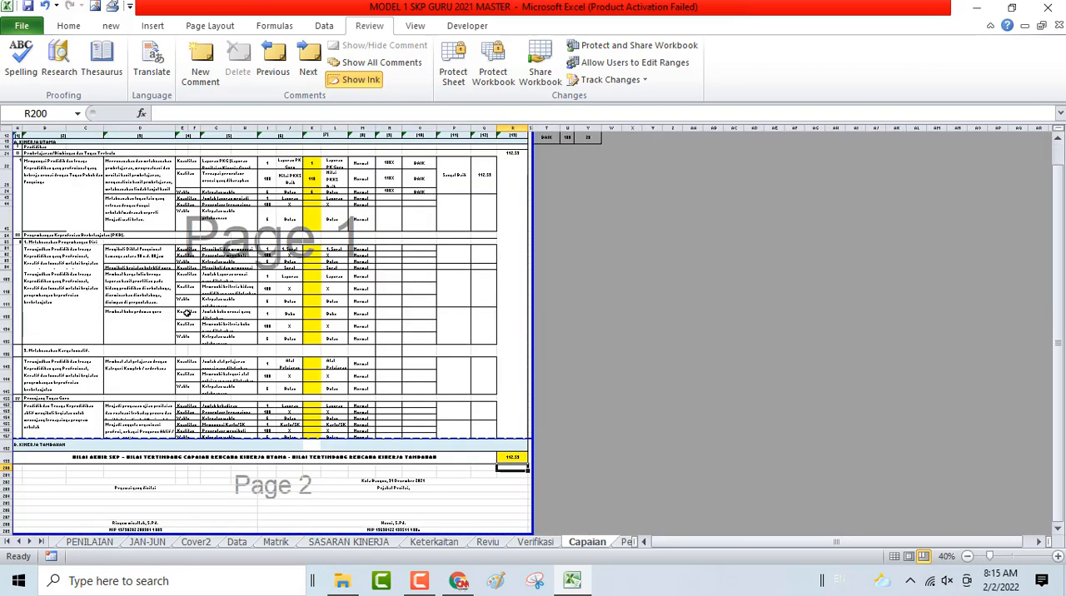
pyautogui.hotkey('ctrl', 'p')
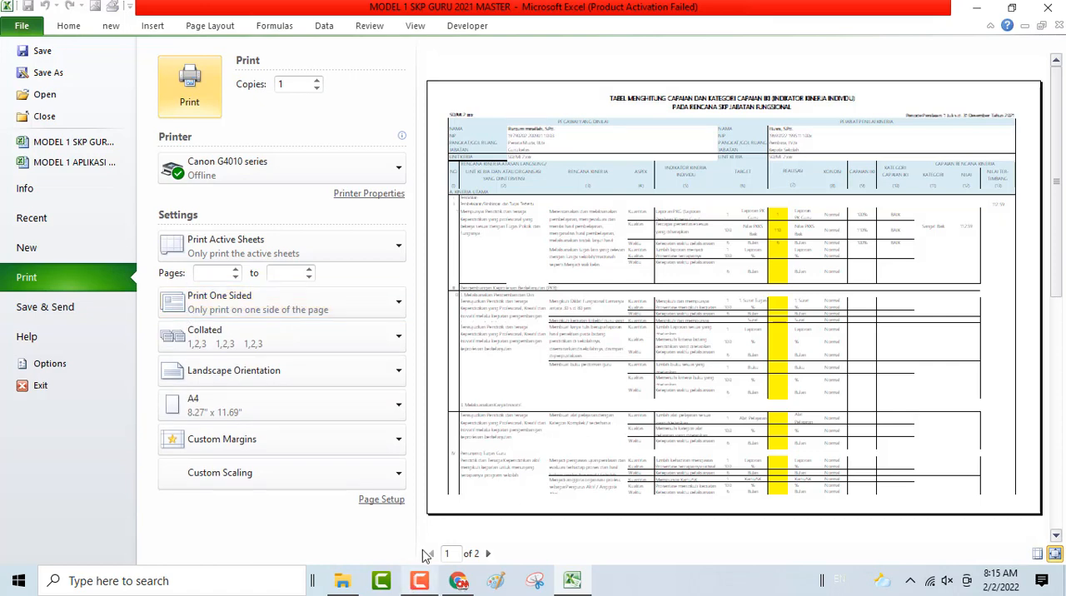
pyautogui.click(489, 556)
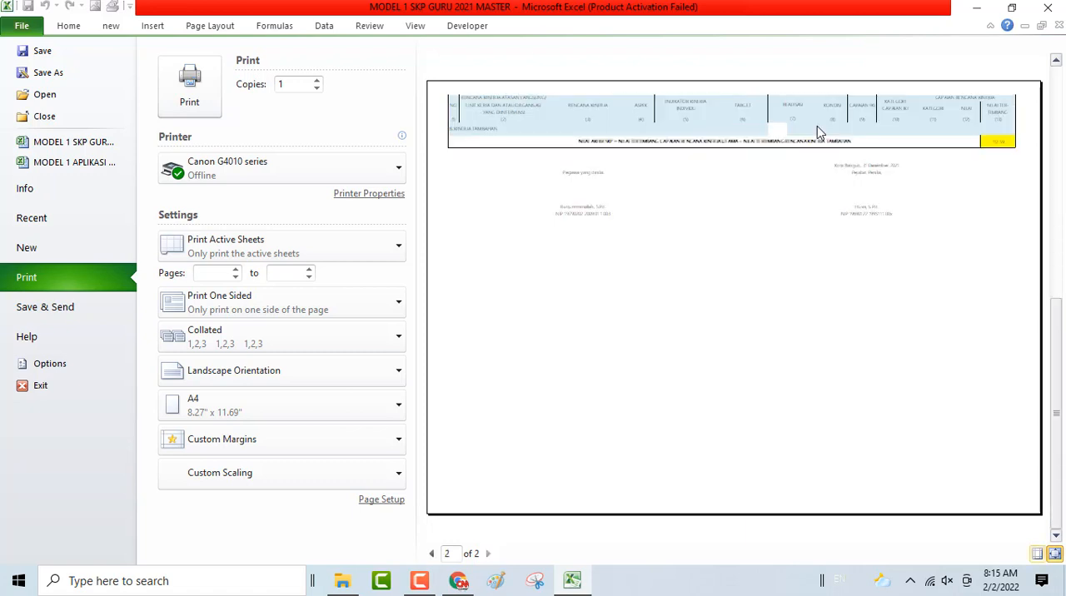
pyautogui.click(68, 27)
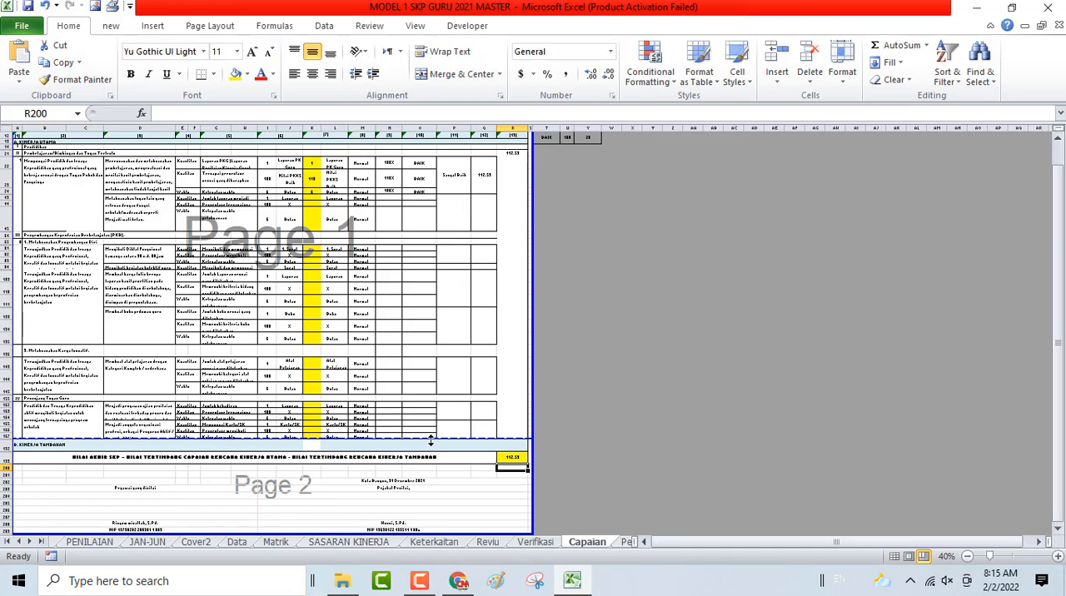
# - Move the page break to just above row 155, Penunjang Tugas Guru, and check the pages in the print preview
pyautogui.moveTo(431, 440); pyautogui.dragTo(433, 396)
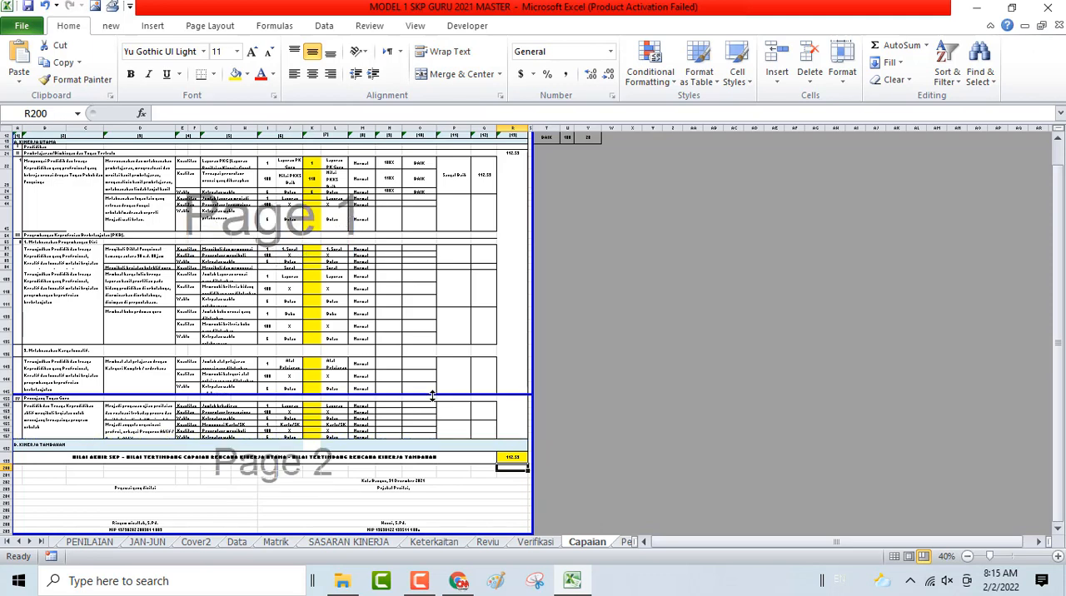
pyautogui.hotkey('ctrl', 'p')
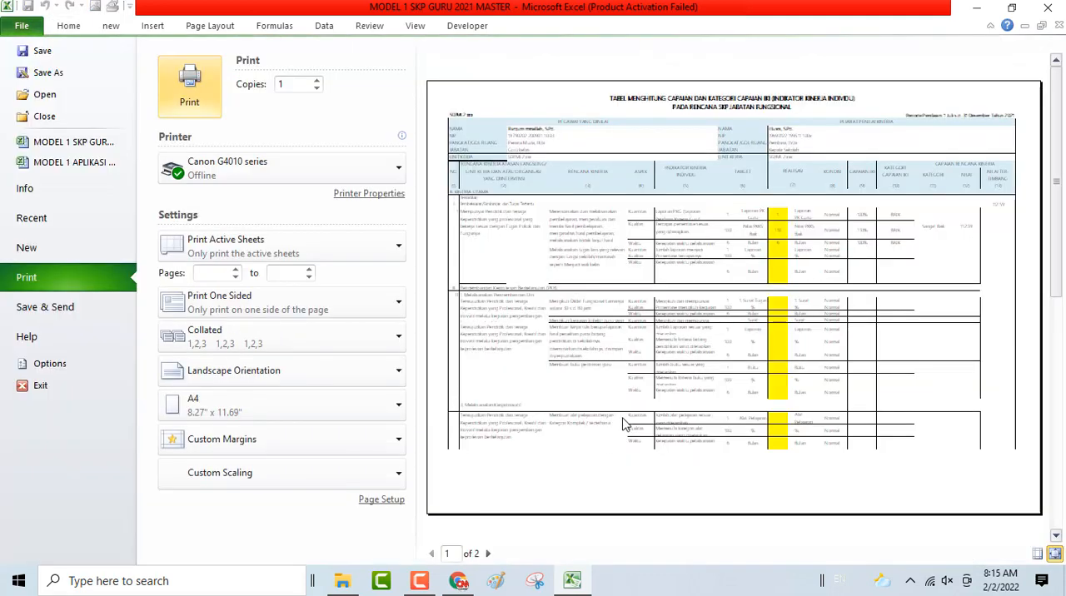
pyautogui.scroll(-3, 631, 416)
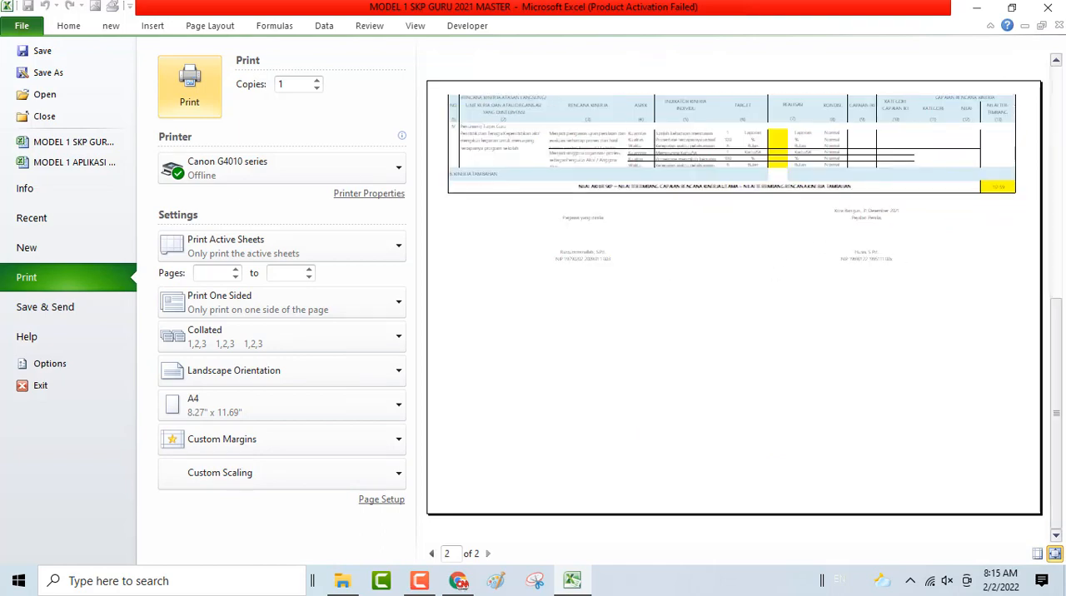
pyautogui.click(69, 25)
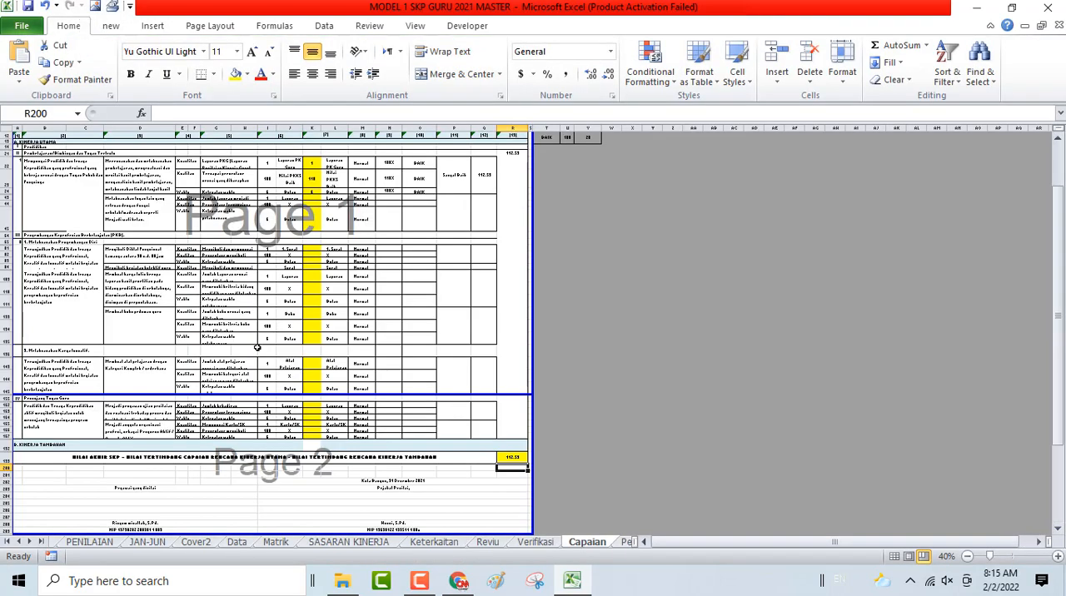
pyautogui.scroll(2, 258, 348)
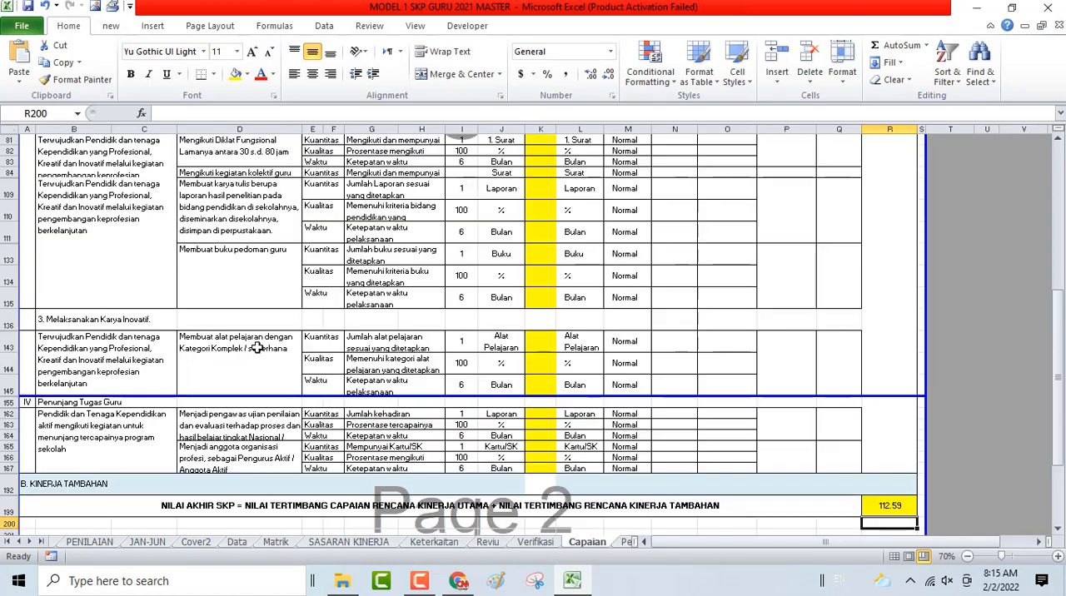
pyautogui.hotkey('ctrl', 'p')
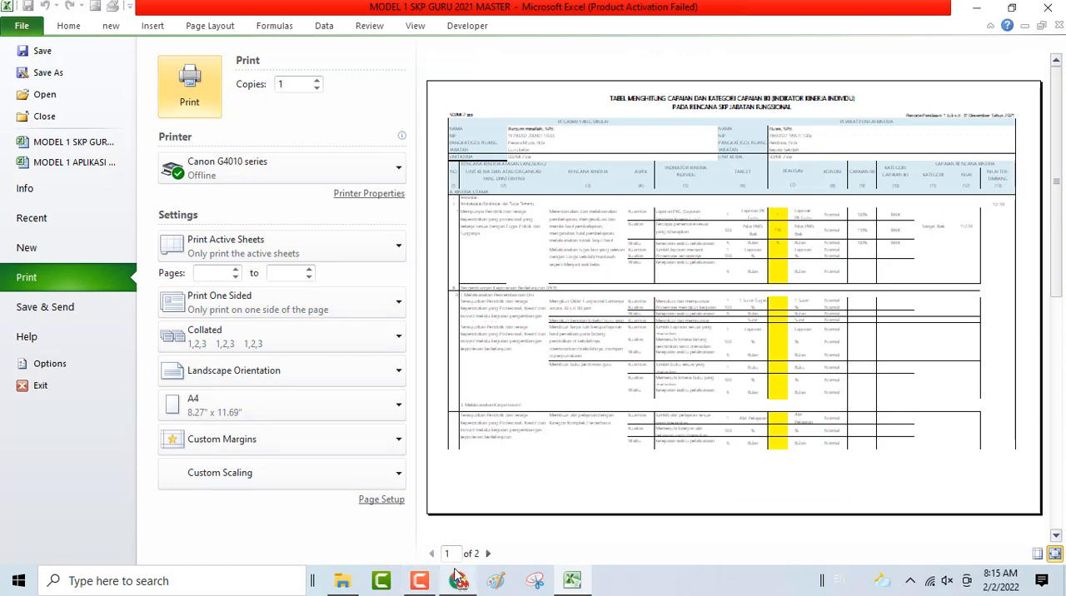
# - Check the second page of the Capaian sheet in the print preview and protect the sheet again with its password
pyautogui.click(488, 554)
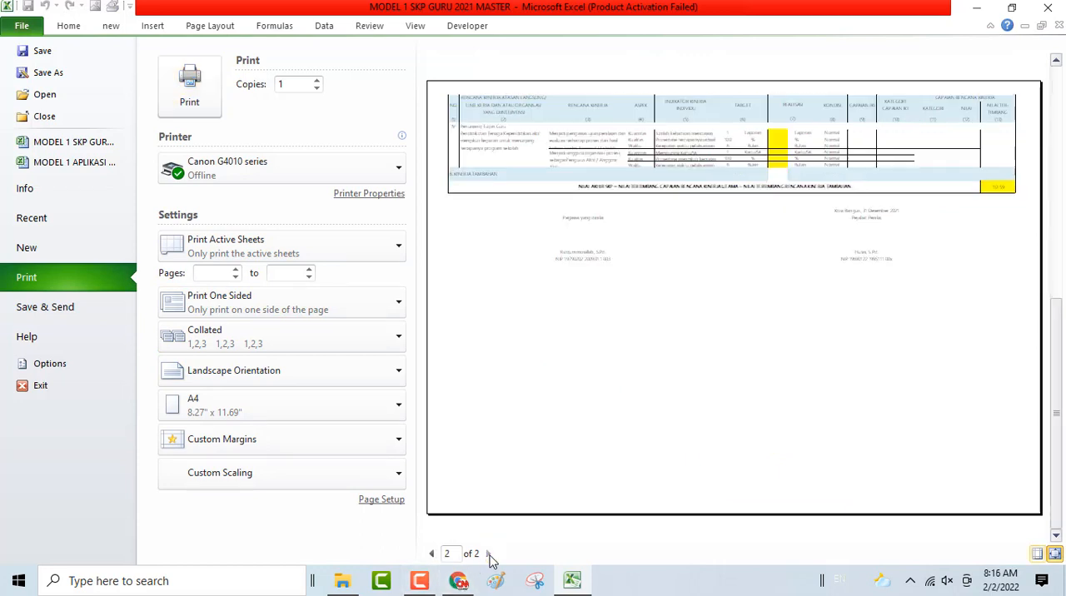
pyautogui.click(73, 26)
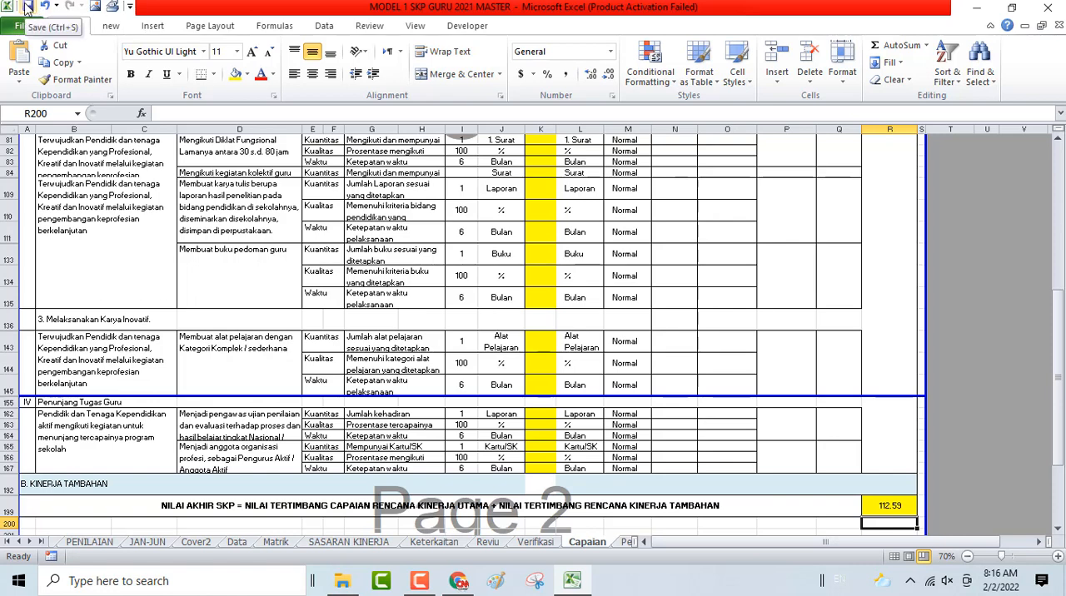
pyautogui.click(379, 29)
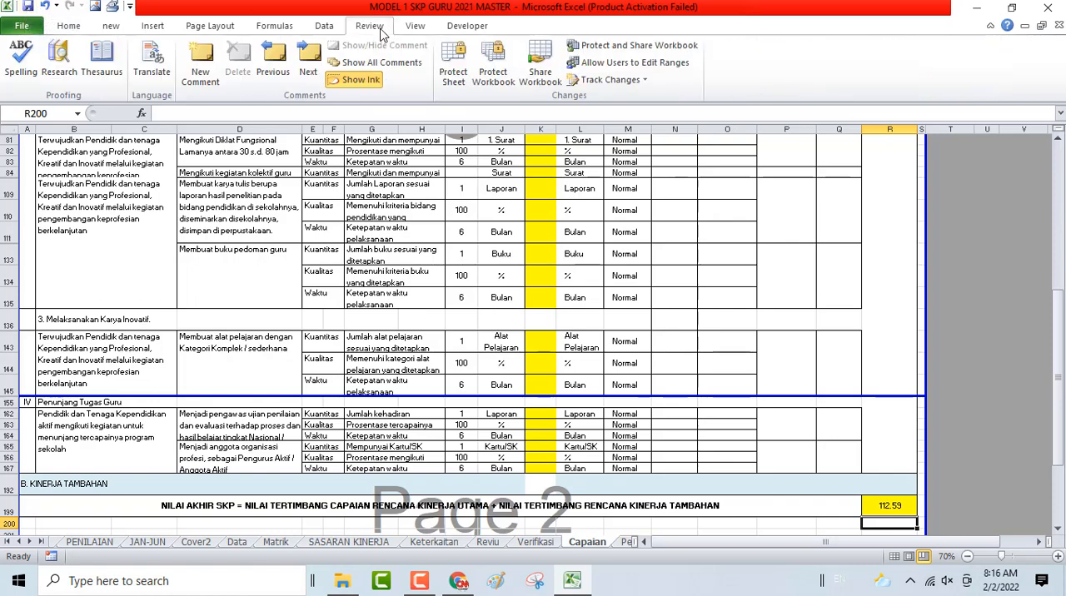
pyautogui.click(454, 79)
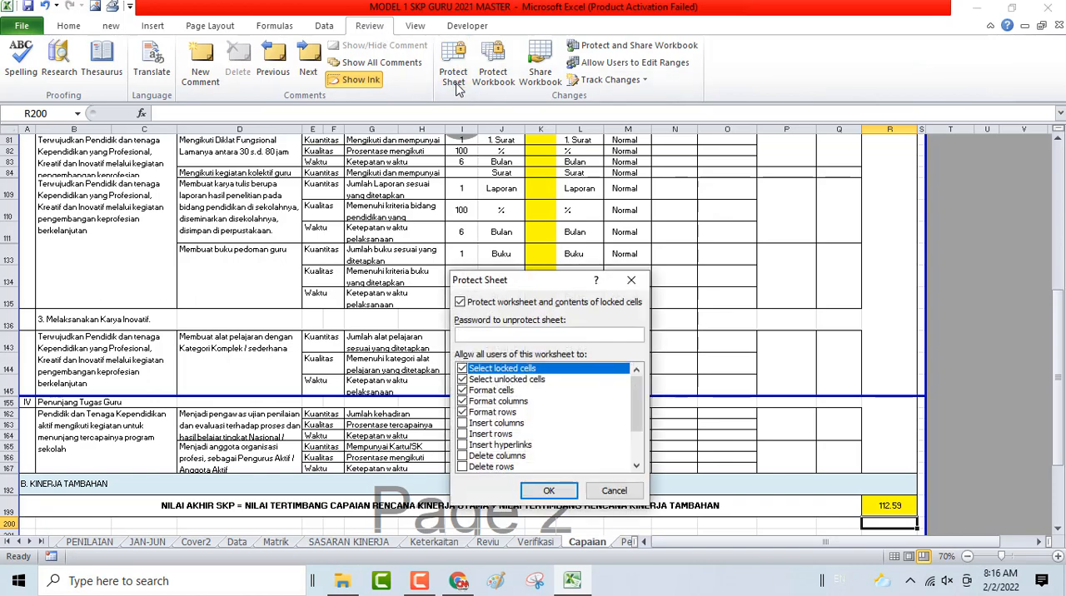
pyautogui.press('Return')
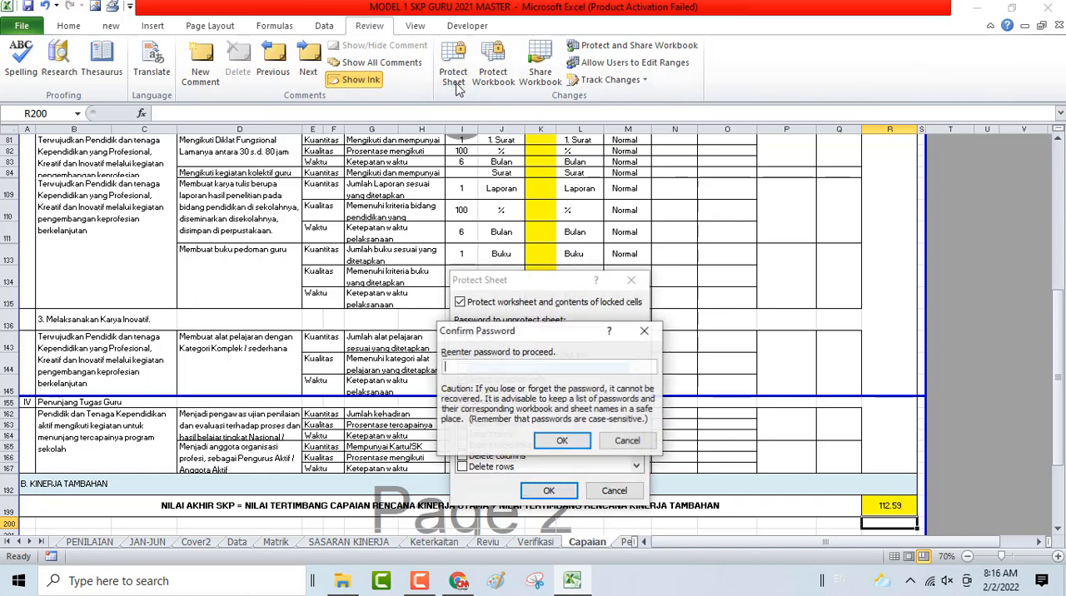
pyautogui.write('123456')
pyautogui.press('Return')
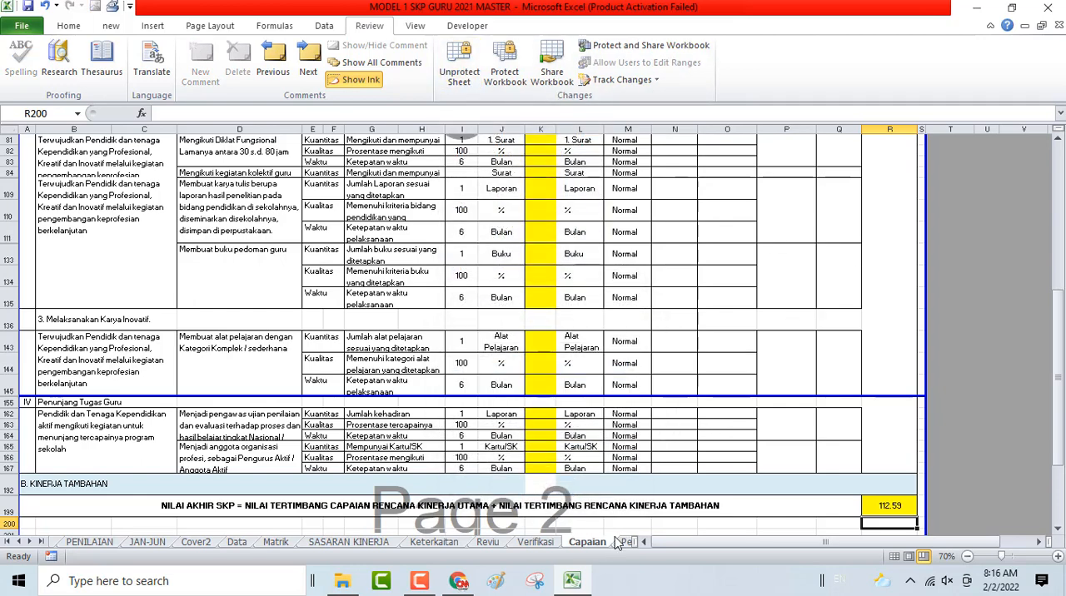
# - Open the Perilaku sheet from the HOME sheet and examine its period, employee and assessor details and the Orientasi Pelayanan score formula in E12
pyautogui.scroll(10, 948, 296)
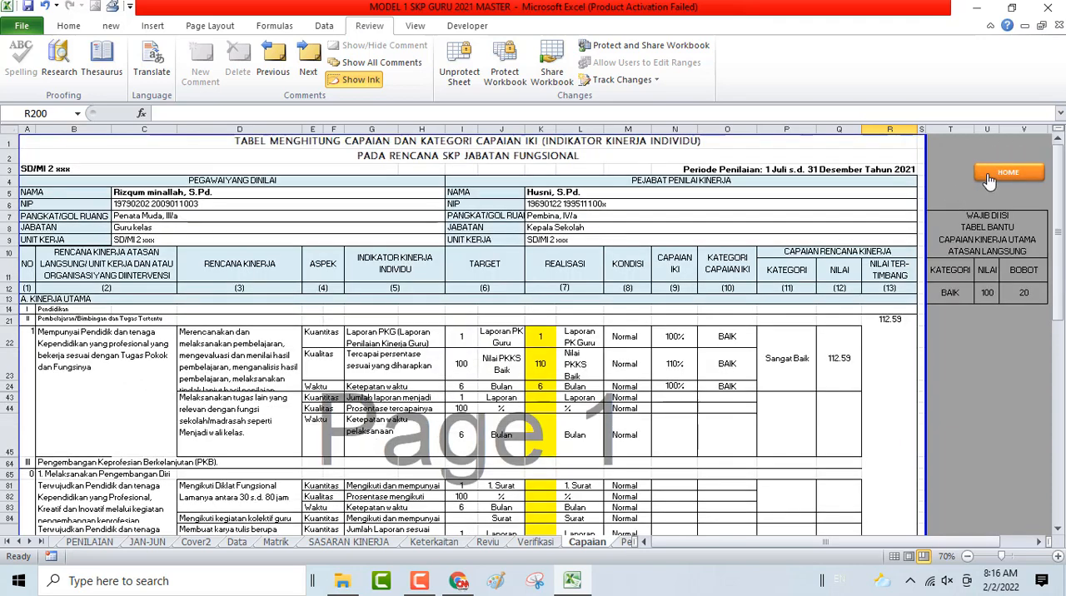
pyautogui.click(989, 178)
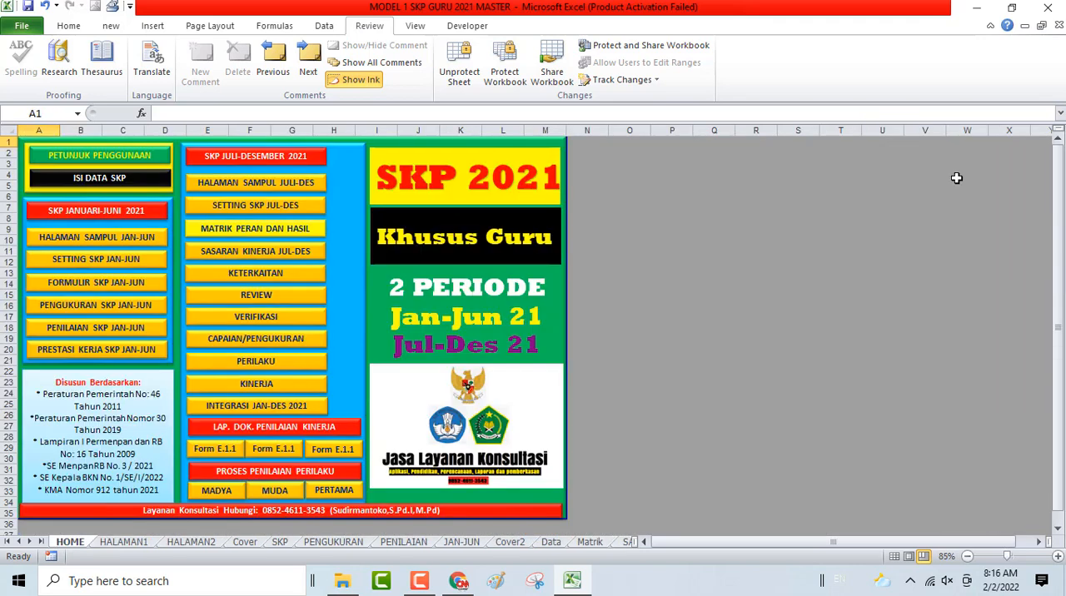
pyautogui.click(270, 361)
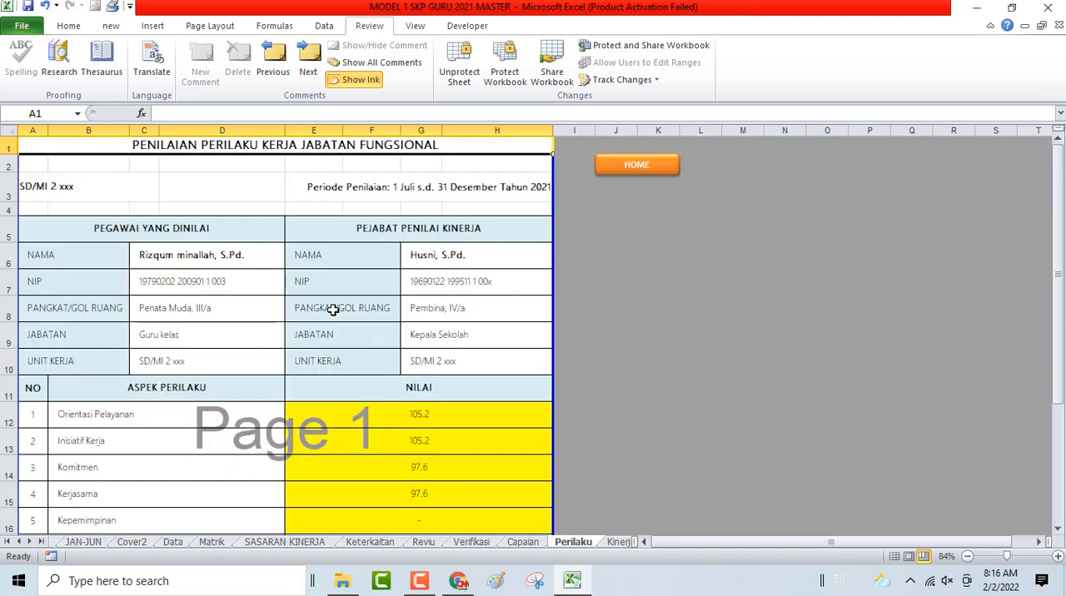
pyautogui.click(46, 188)
pyautogui.click(465, 185)
pyautogui.click(232, 257)
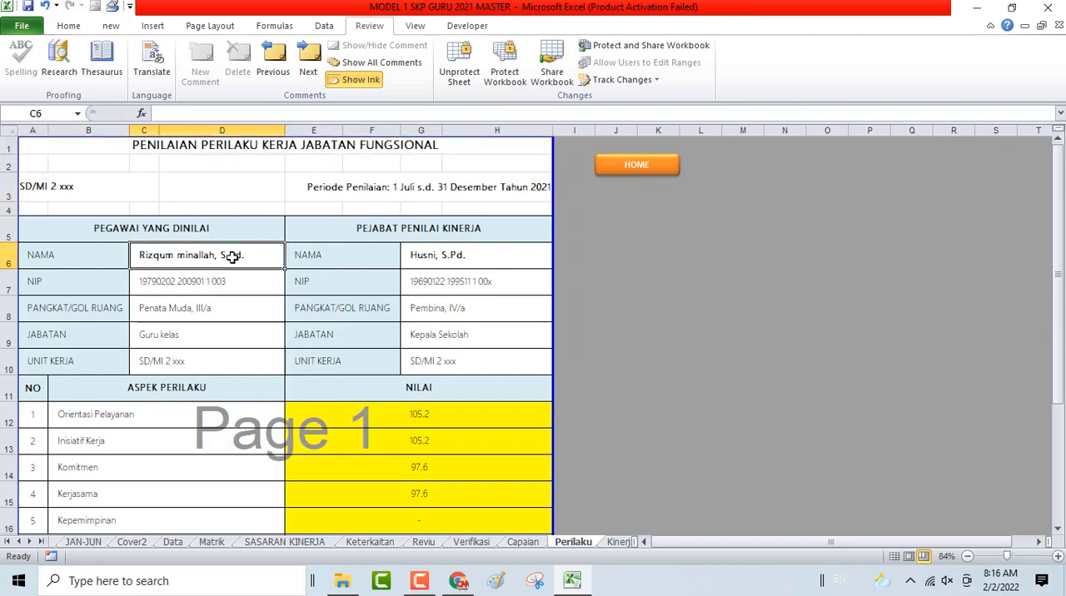
pyautogui.moveTo(232, 258); pyautogui.dragTo(226, 364)
pyautogui.moveTo(461, 247); pyautogui.dragTo(468, 364)
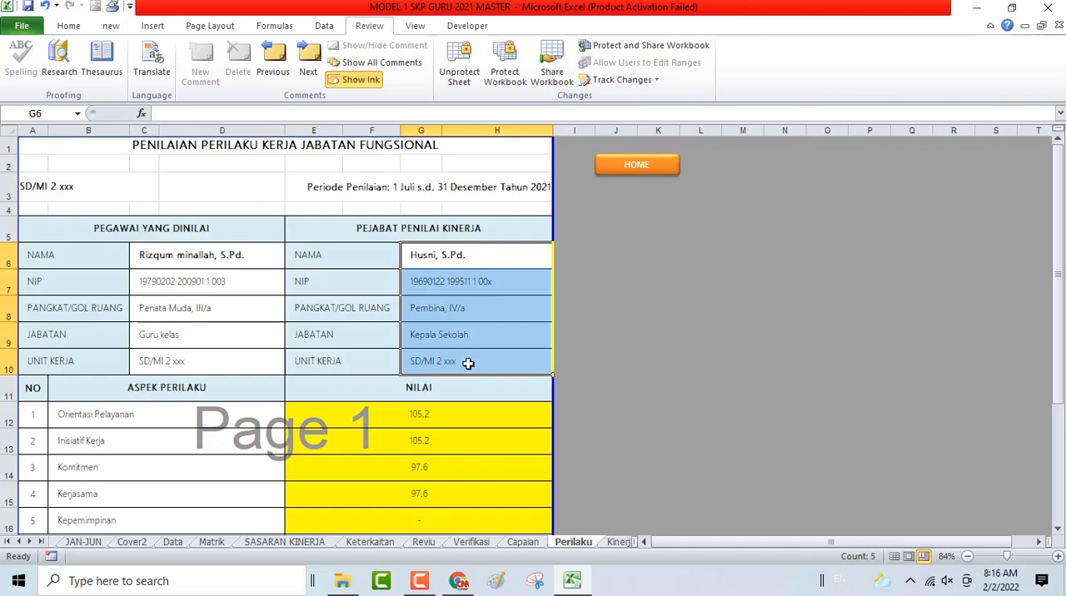
pyautogui.scroll(-2, 468, 365)
pyautogui.click(446, 277)
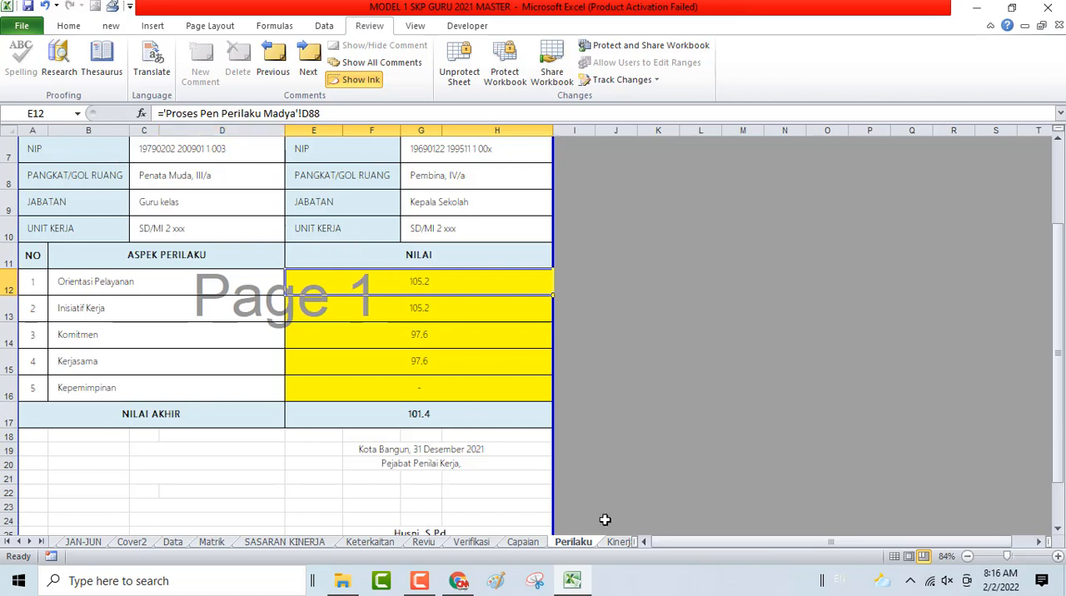
# - Look through the sheets that follow Perilaku, from Kinerja and the E.1 forms to Proses Pen Perilaku Pertama
pyautogui.click(619, 542)
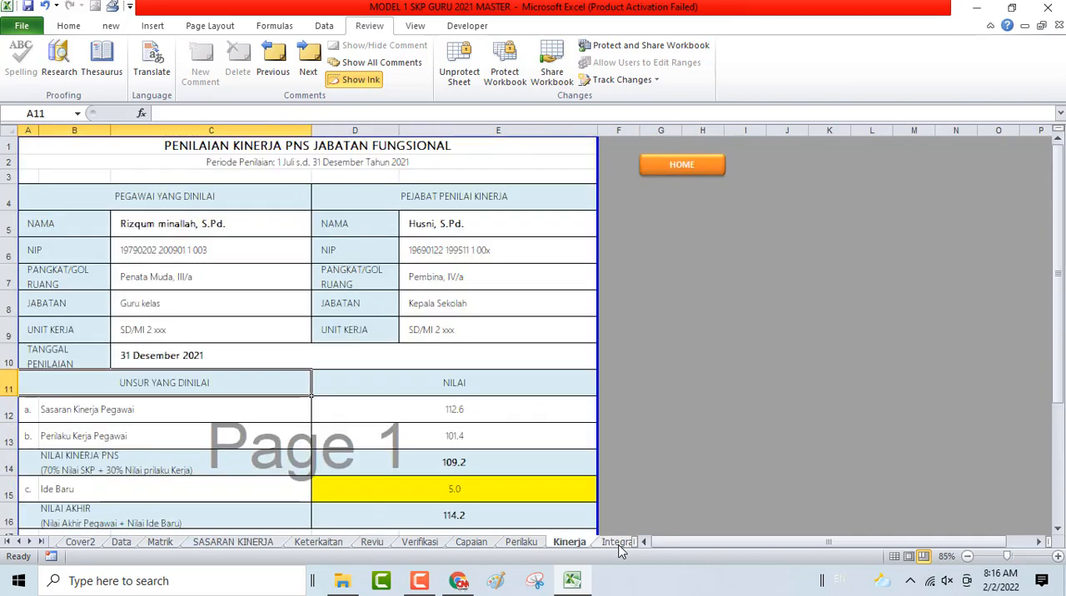
pyautogui.click(619, 542)
pyautogui.click(619, 542)
pyautogui.click(619, 542)
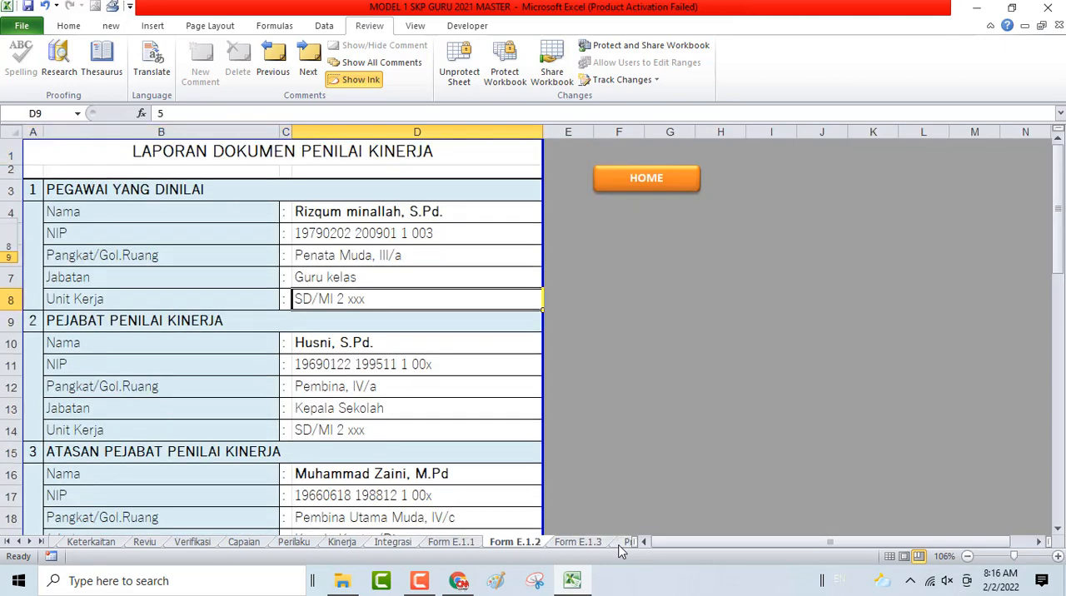
pyautogui.click(619, 542)
pyautogui.click(619, 543)
pyautogui.click(619, 542)
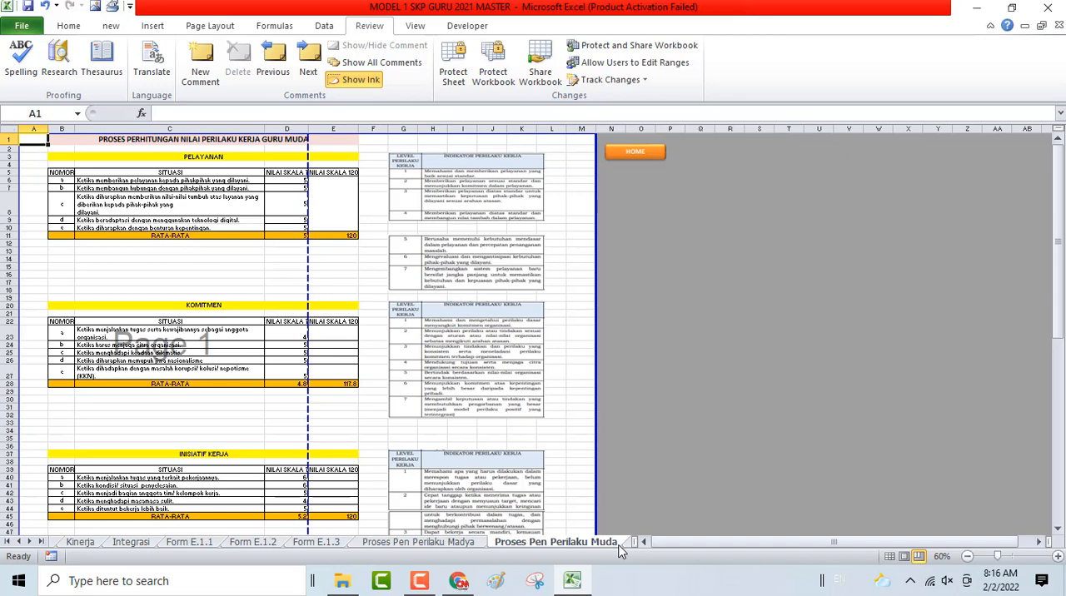
pyautogui.click(623, 544)
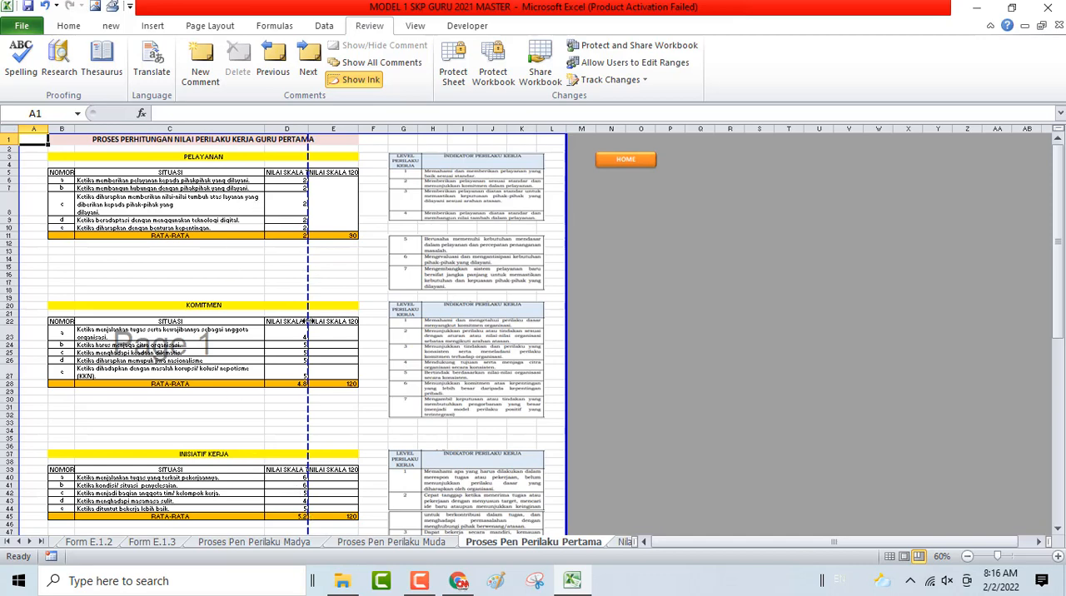
# - Return to the Perilaku sheet by way of HOME and check which sheet the Orientasi Pelayanan formula in E12 refers to
pyautogui.click(635, 160)
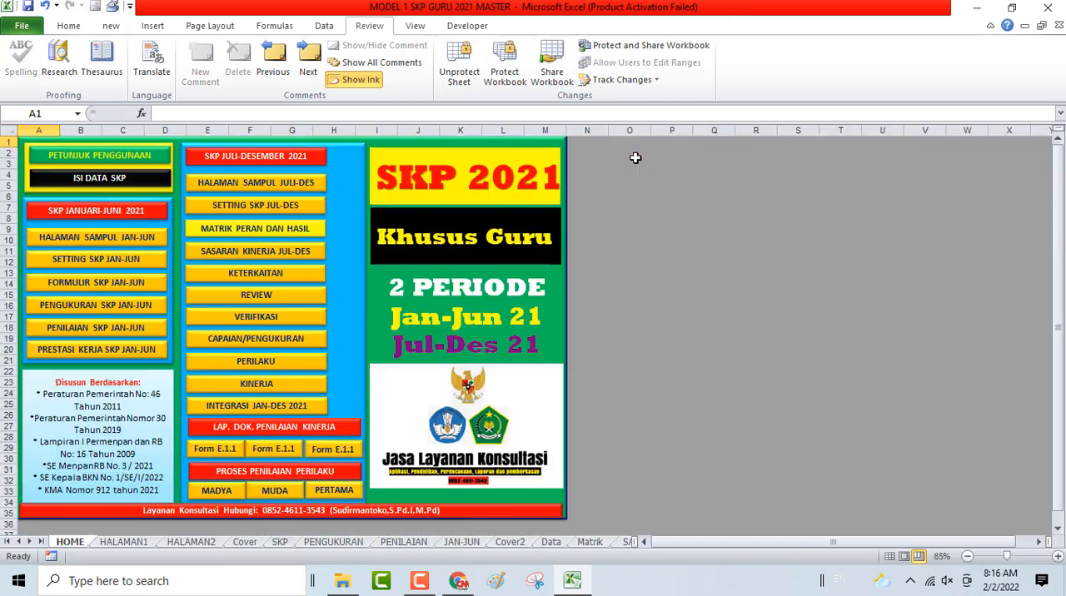
pyautogui.click(261, 363)
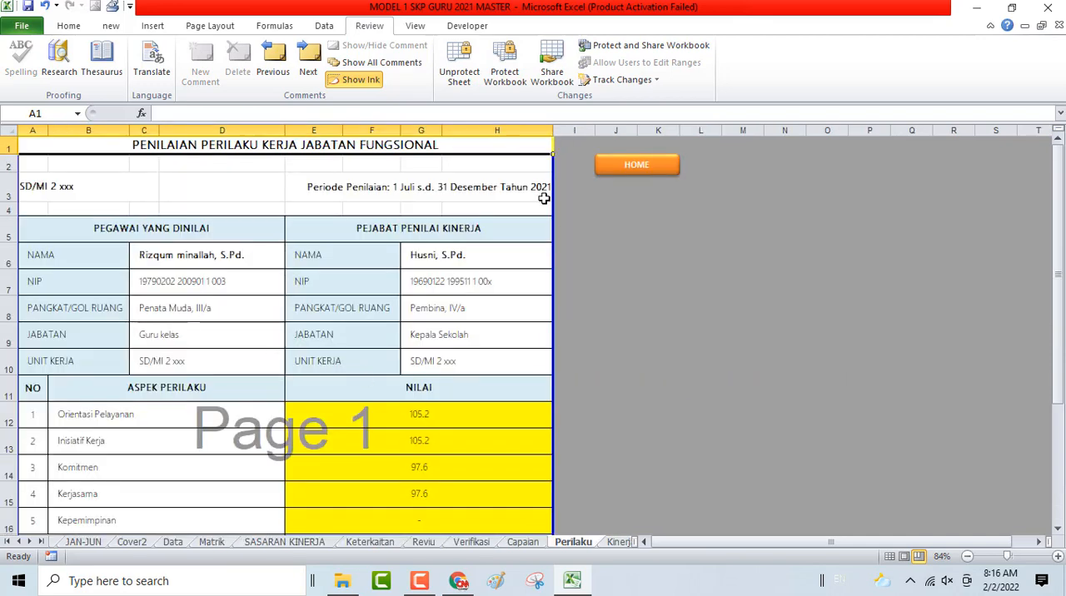
pyautogui.click(390, 414)
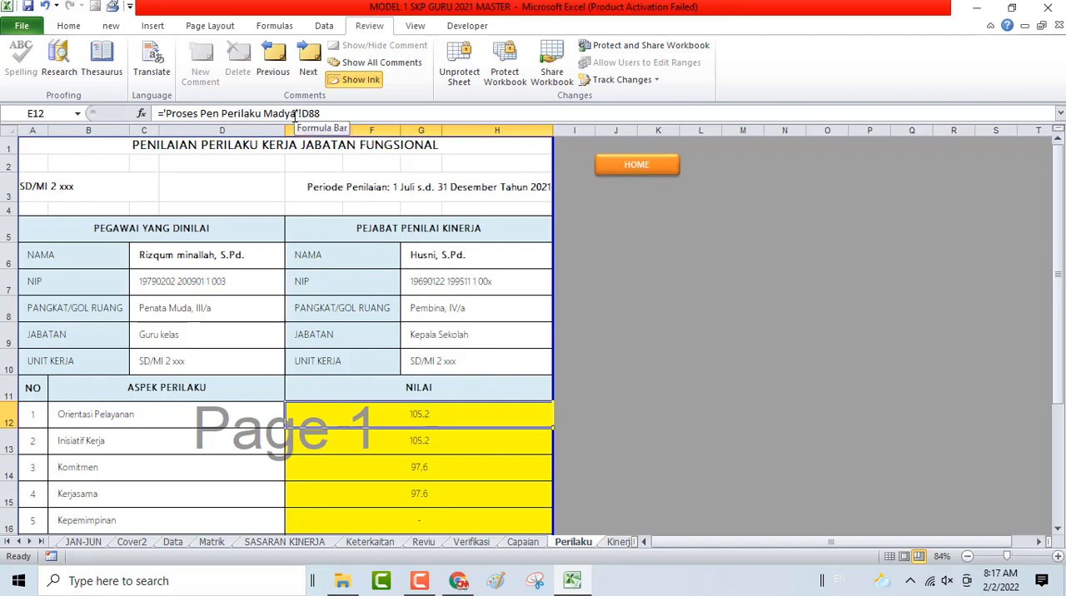
# - Open the PERTAMA behaviour assessment sheet from HOME and examine its Pelayanan and Komitmen score tables and averages
pyautogui.click(635, 167)
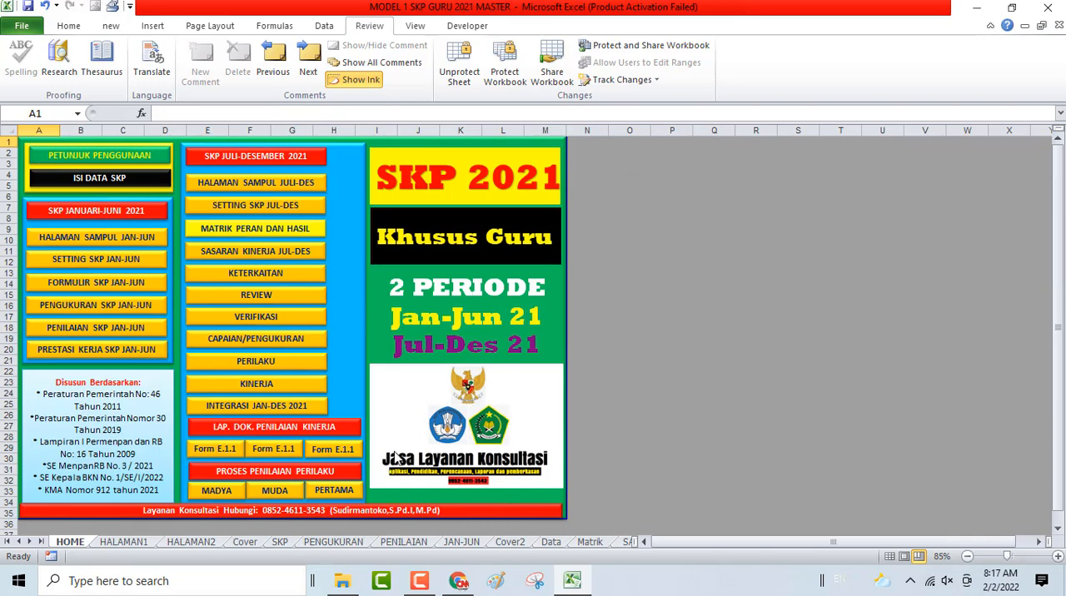
pyautogui.click(337, 492)
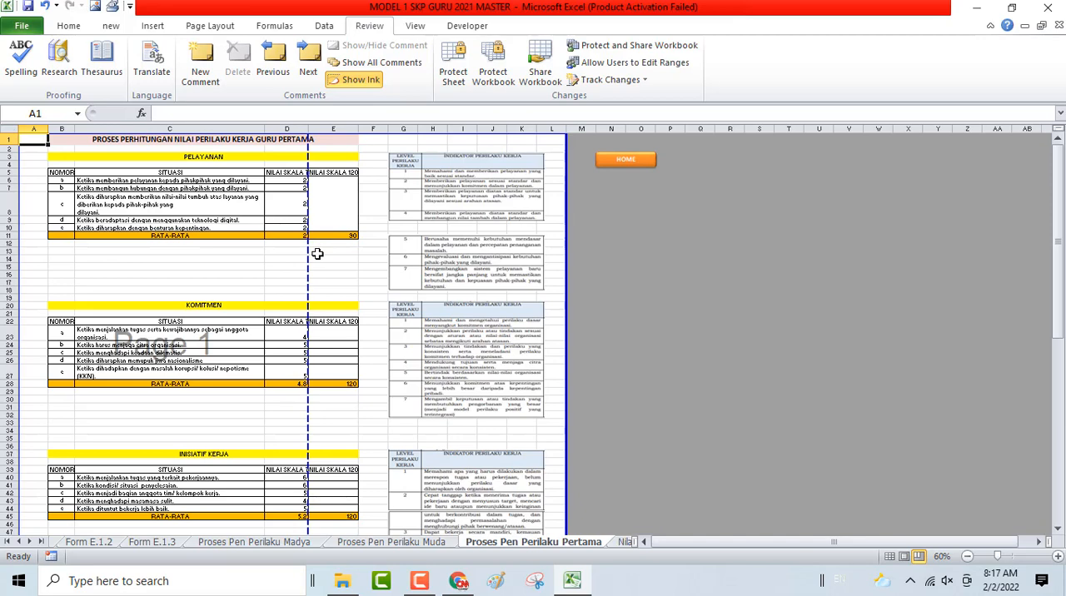
pyautogui.scroll(4, 409, 248)
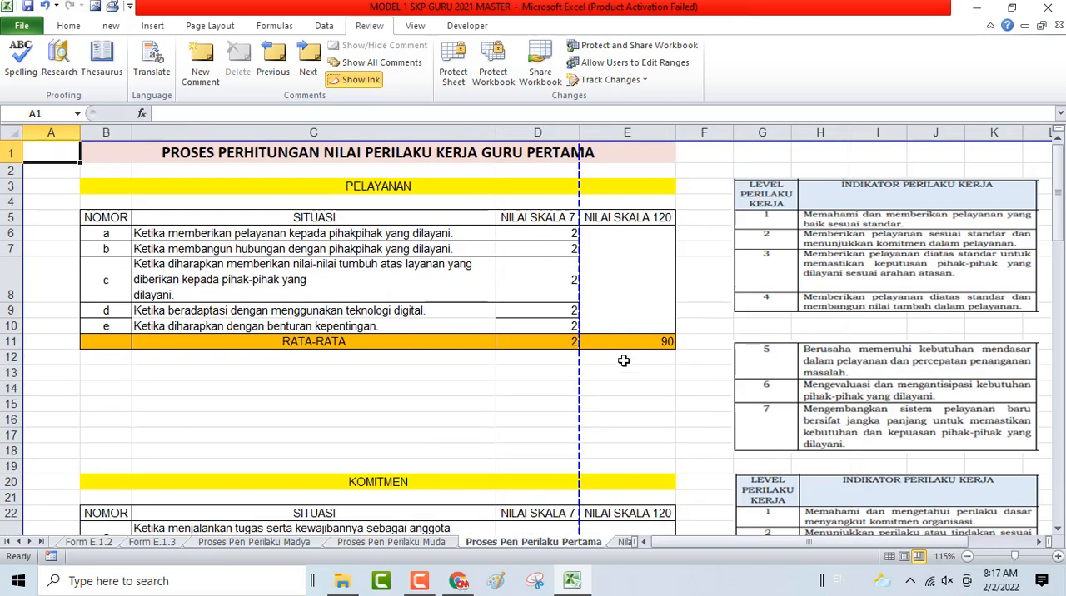
pyautogui.scroll(-4, 609, 465)
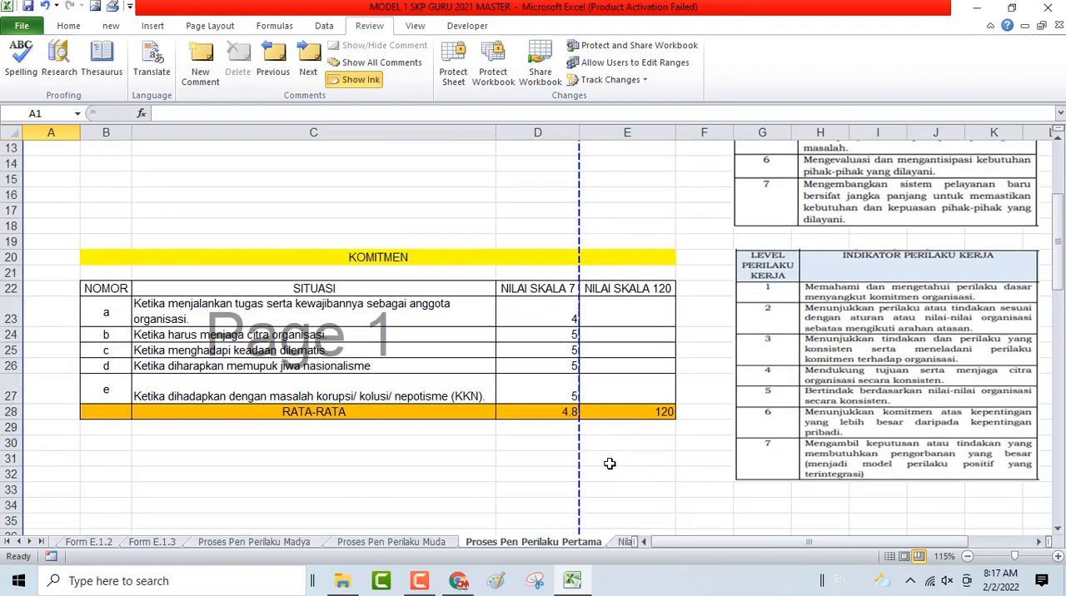
pyautogui.scroll(-6, 609, 464)
pyautogui.scroll(5, 611, 465)
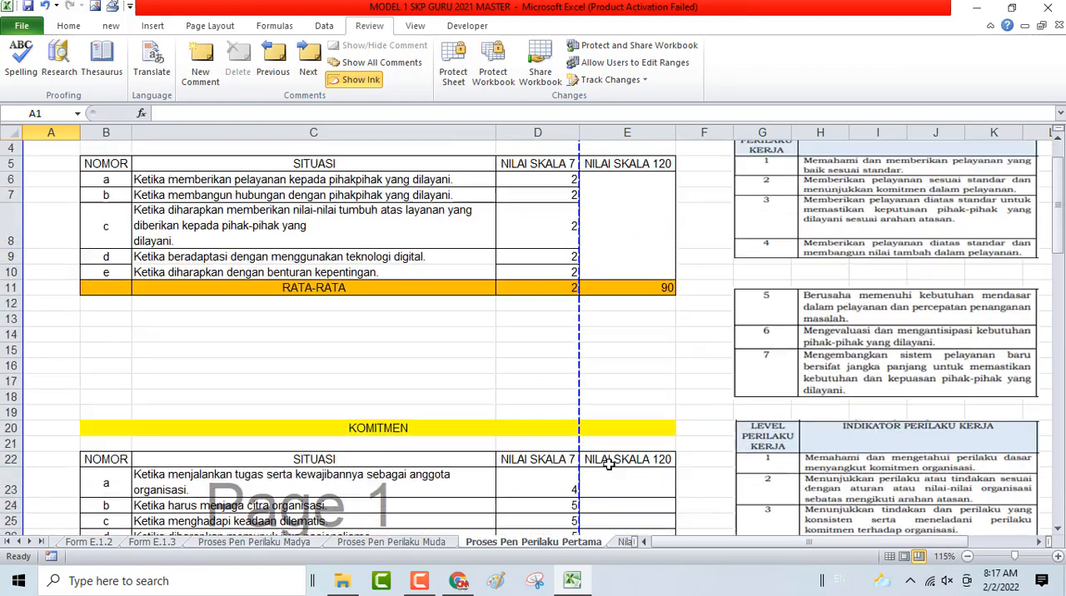
pyautogui.keyDown('ctrl'); pyautogui.scroll(-3, 612, 464); pyautogui.keyUp('ctrl')
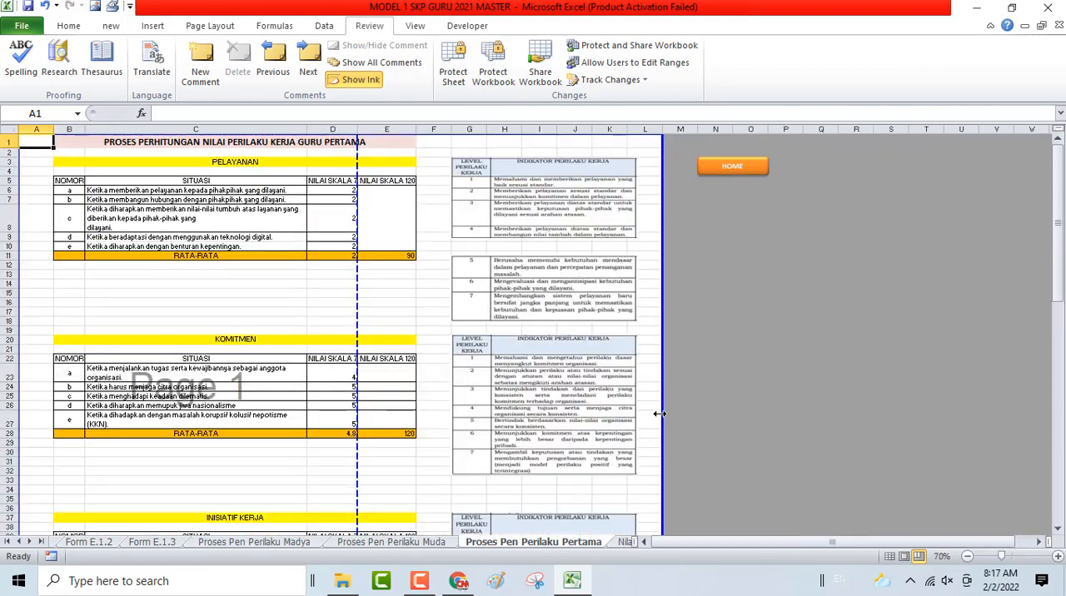
# - On the Perilaku sheet, change the Orientasi Pelayanan formula in E12 to ='Proses Pen Perilaku Pertama'!D88
pyautogui.click(744, 169)
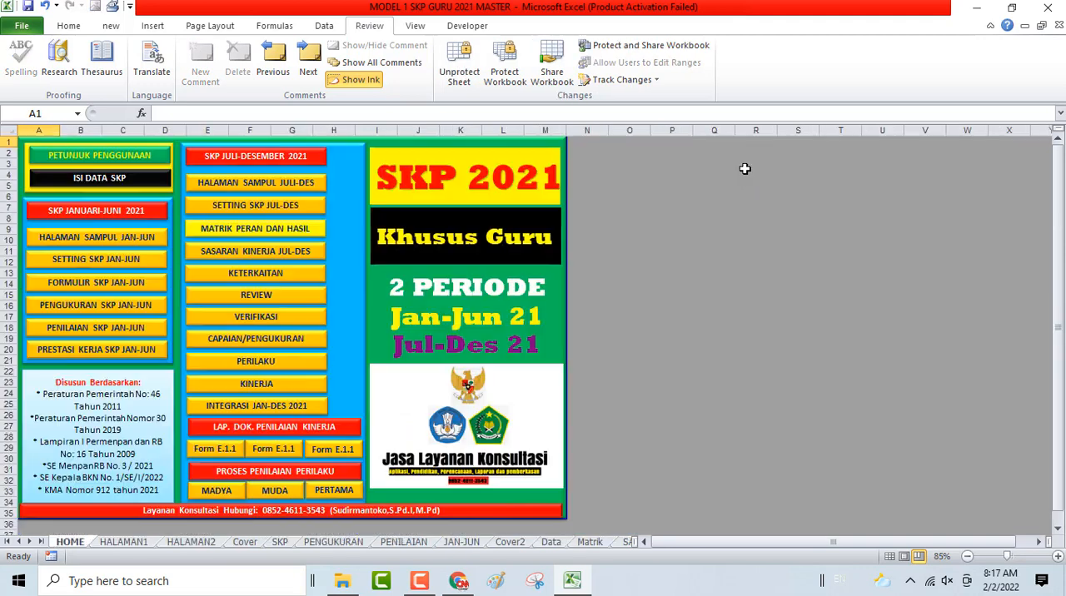
pyautogui.click(278, 363)
pyautogui.click(380, 419)
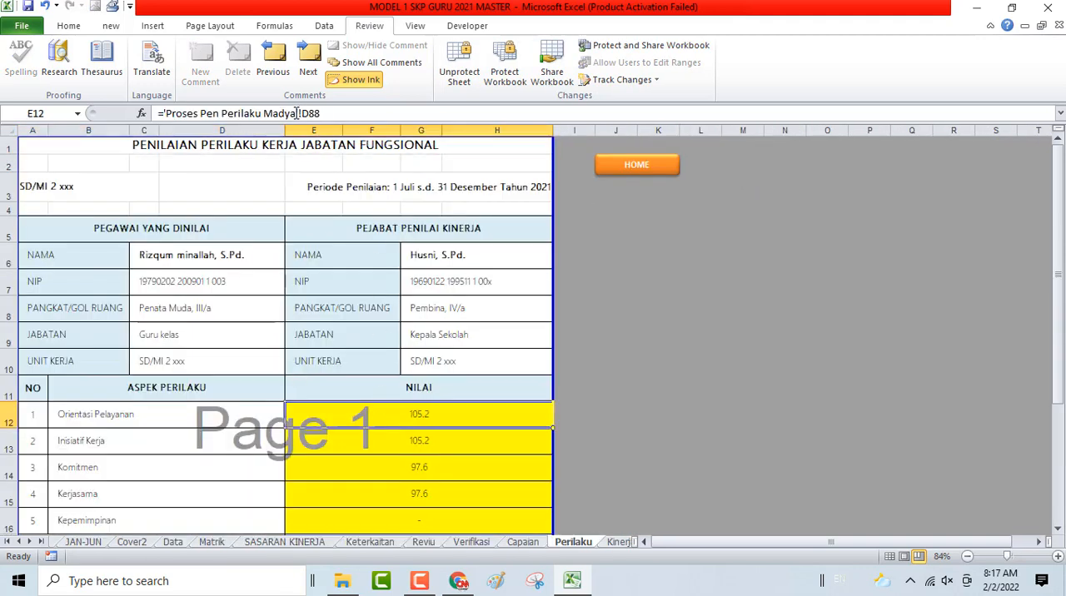
pyautogui.press('F2')
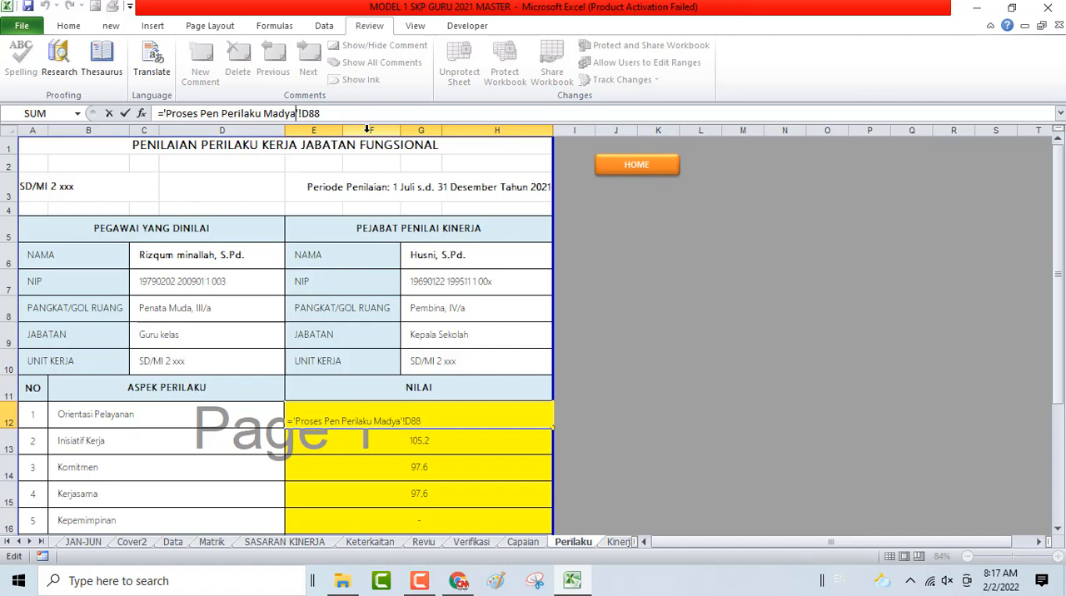
pyautogui.press('BackSpace')
pyautogui.press('BackSpace')
pyautogui.press('BackSpace')
pyautogui.press('BackSpace')
pyautogui.press('BackSpace')
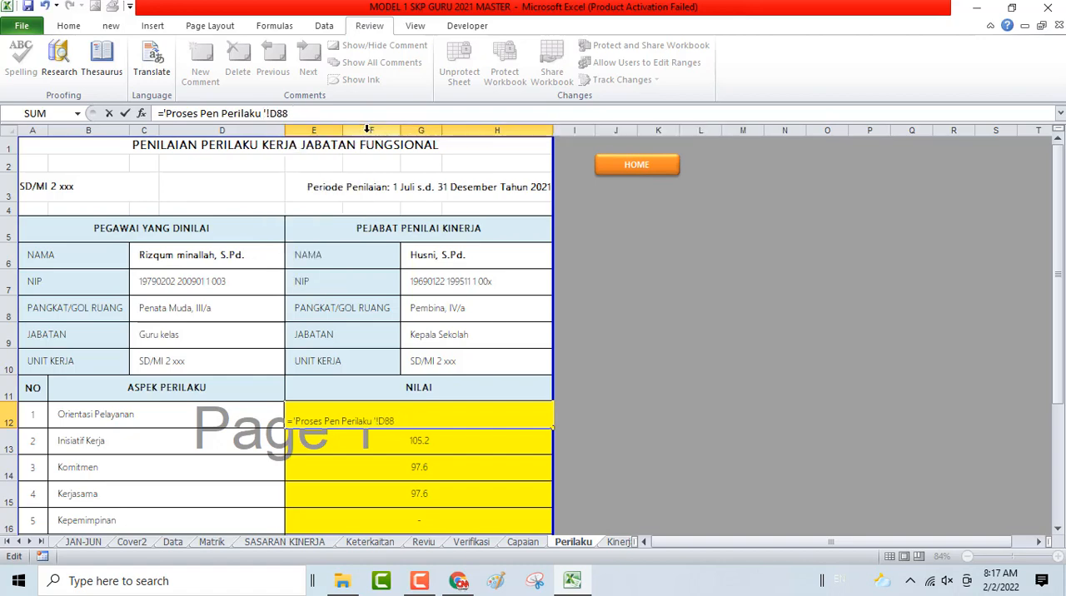
pyautogui.write('pERTAMA')
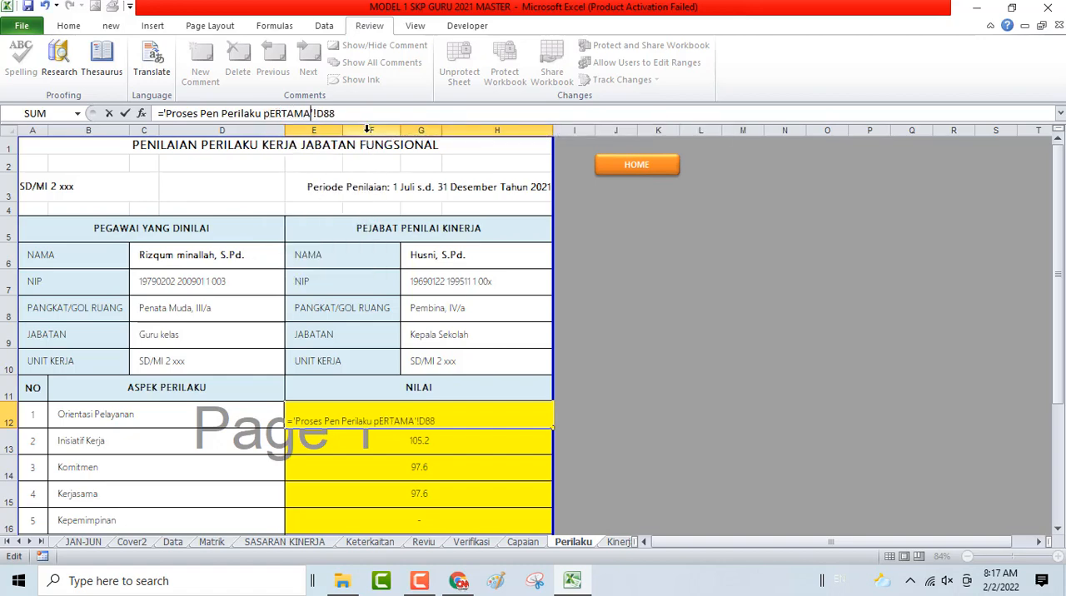
pyautogui.press('BackSpace')
pyautogui.press('BackSpace')
pyautogui.press('BackSpace')
pyautogui.press('BackSpace')
pyautogui.press('BackSpace')
pyautogui.press('BackSpace')
pyautogui.press('BackSpace')
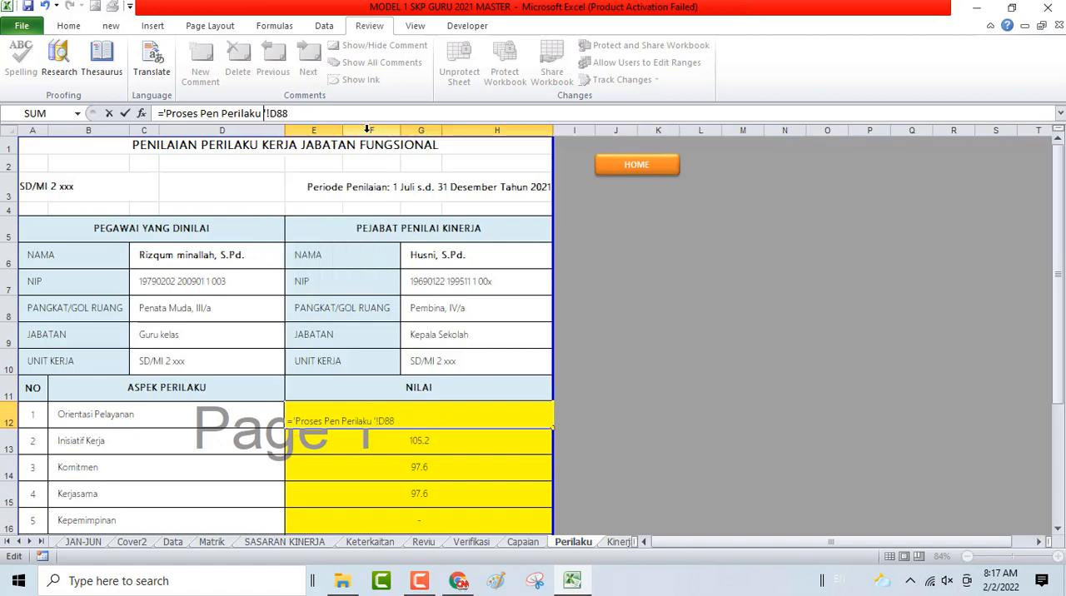
pyautogui.write('Pertama')
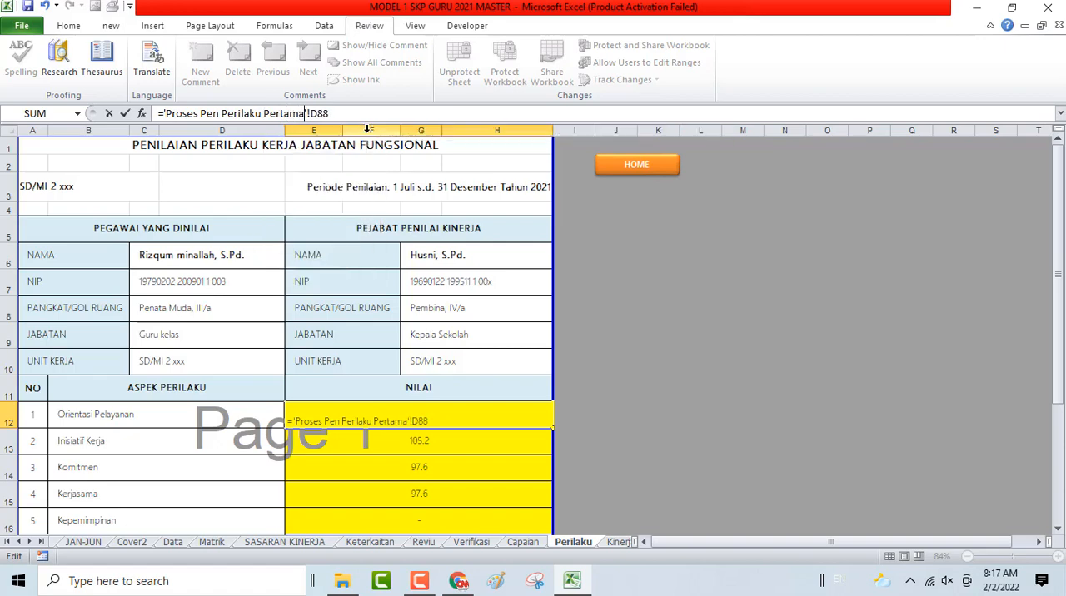
pyautogui.press('Return')
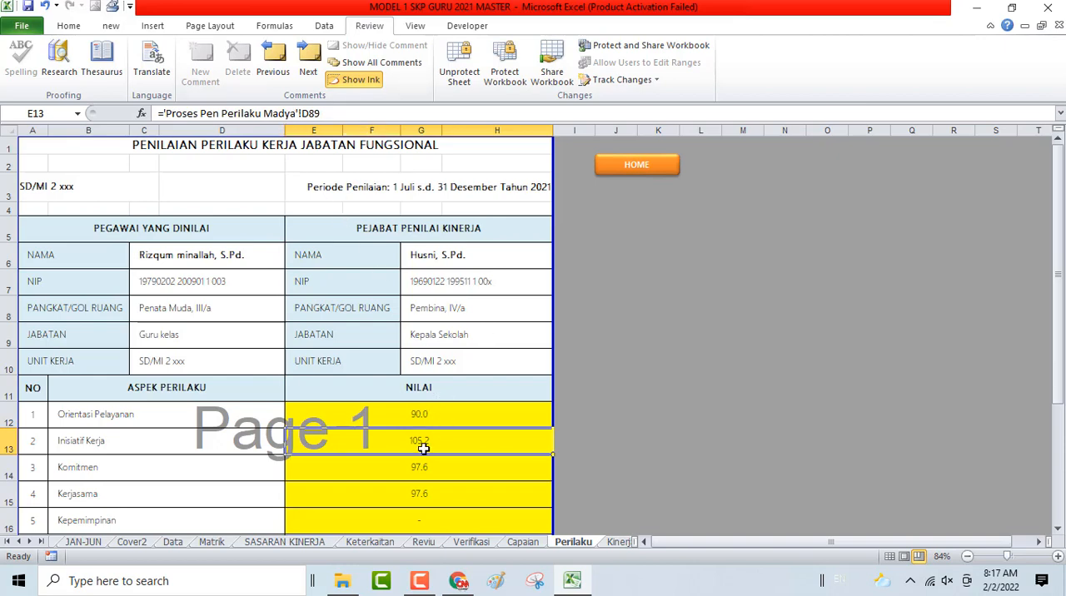
# - Change the Inisiatif Kerja formula in E13 of the Perilaku sheet to ='Proses Pen Perilaku Pertama'!D89
pyautogui.click(295, 114)
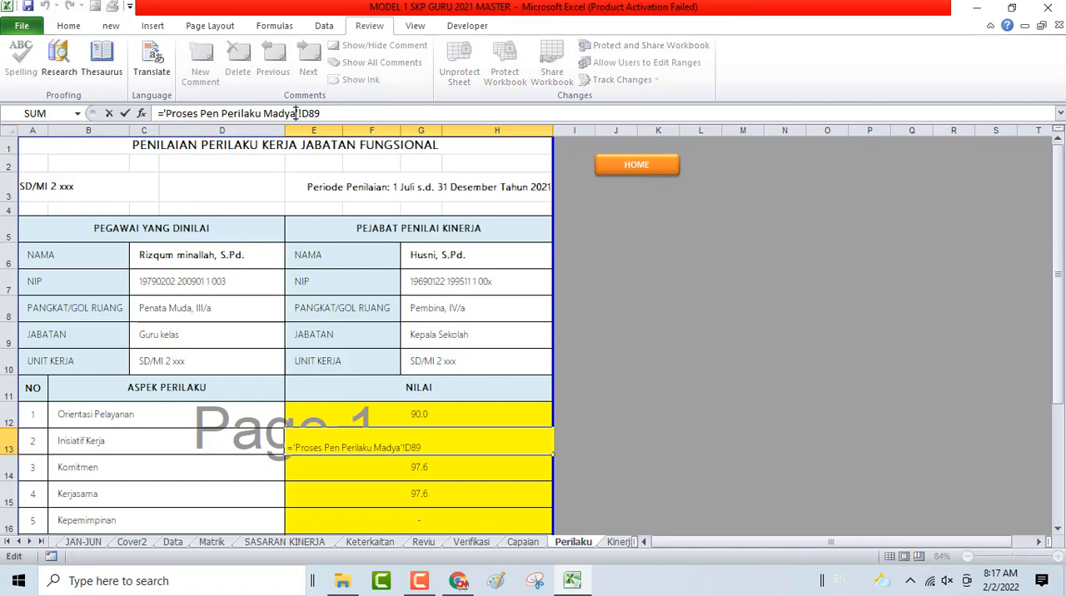
pyautogui.press('BackSpace')
pyautogui.press('BackSpace')
pyautogui.press('BackSpace')
pyautogui.press('BackSpace')
pyautogui.press('BackSpace')
pyautogui.write('Pe')
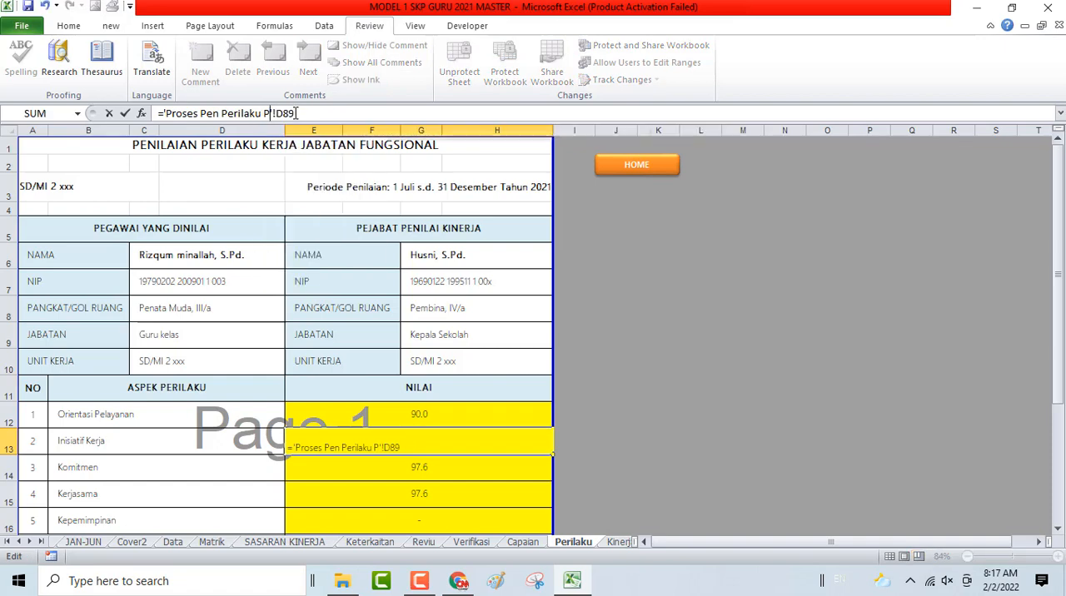
pyautogui.write('rtama')
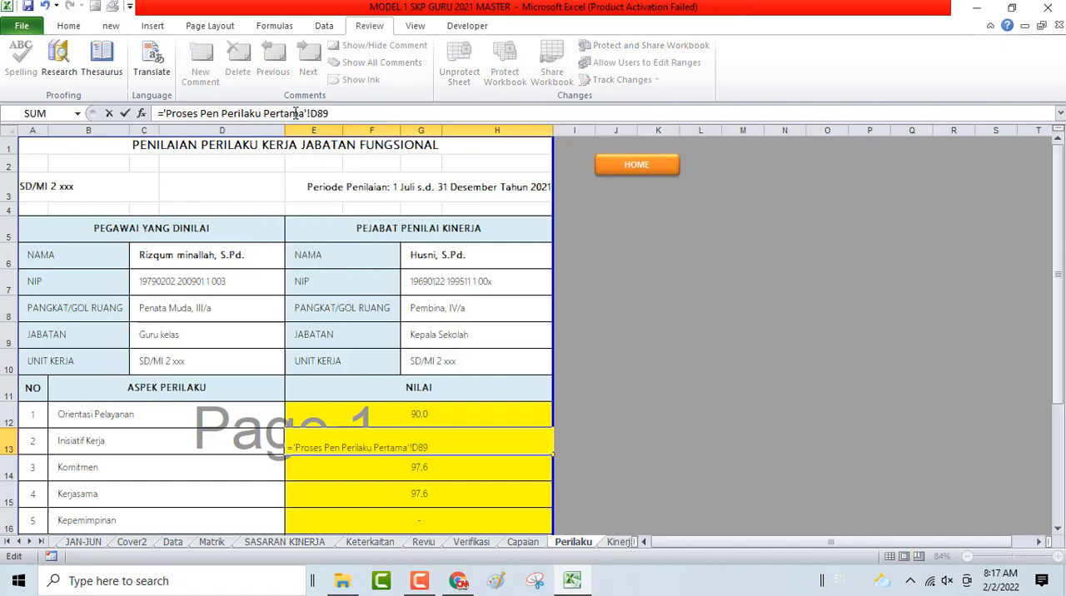
pyautogui.press('Return')
# - Change the Komitmen formula in E14 to ='Proses Pen Perilaku Pertama'!D90
pyautogui.click(295, 113)
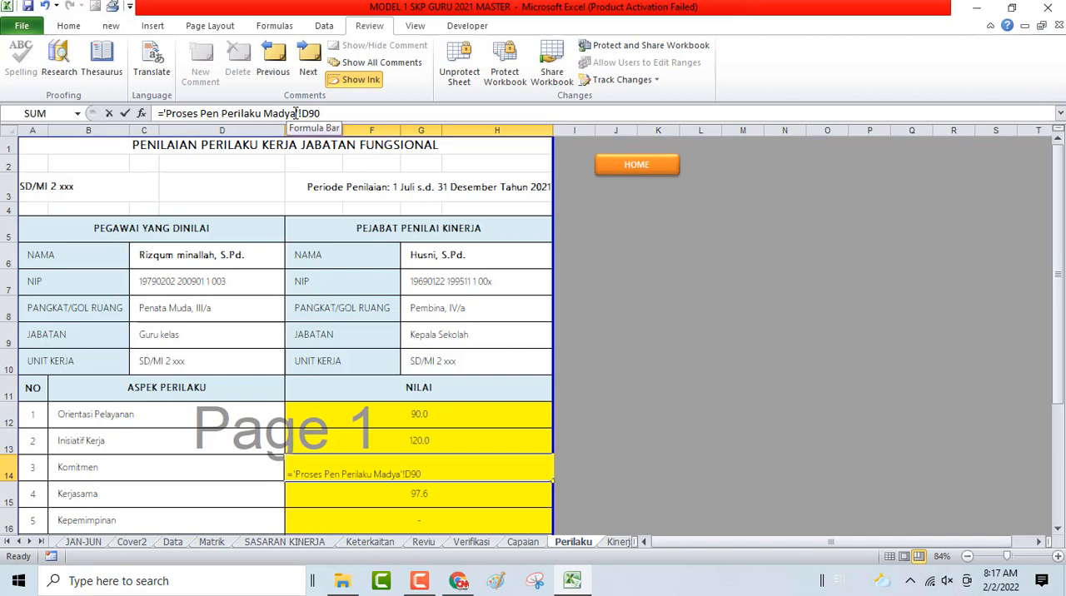
pyautogui.press('BackSpace')
pyautogui.press('BackSpace')
pyautogui.press('BackSpace')
pyautogui.press('BackSpace')
pyautogui.press('BackSpace')
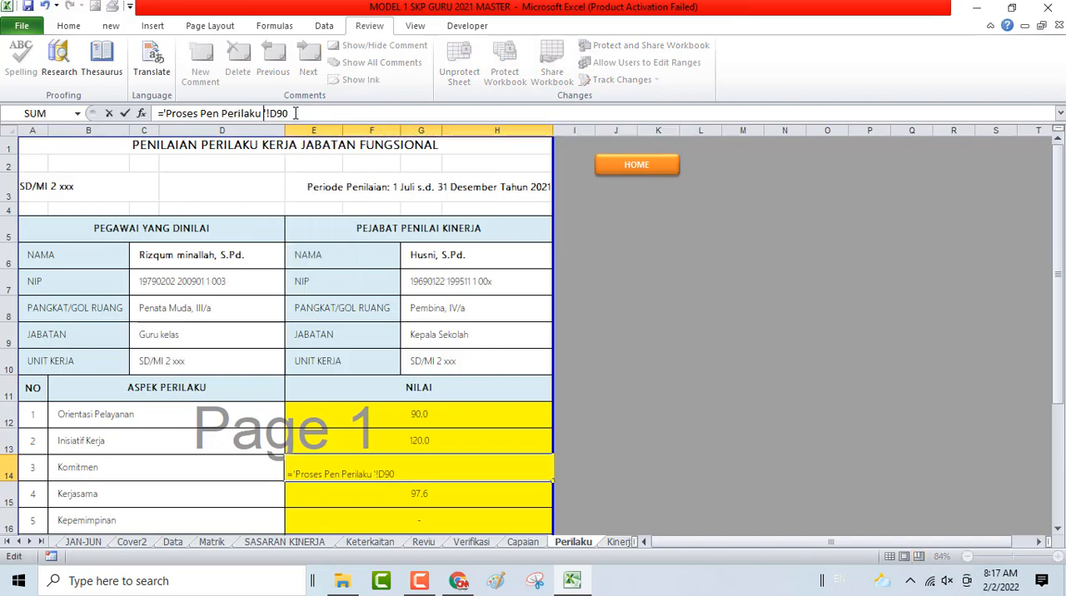
pyautogui.write('Pertama')
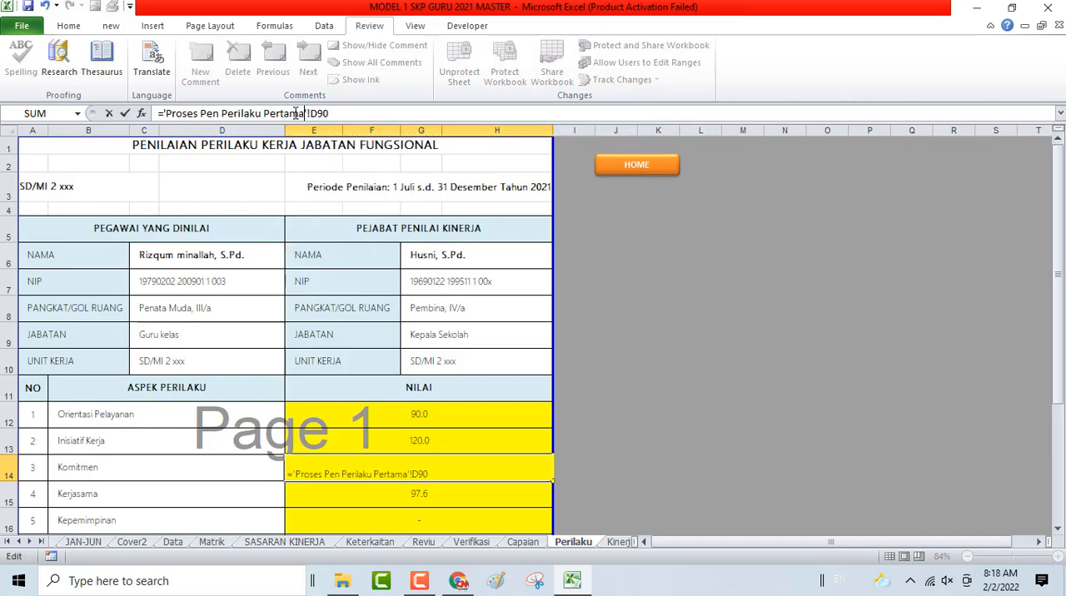
pyautogui.press('Return')
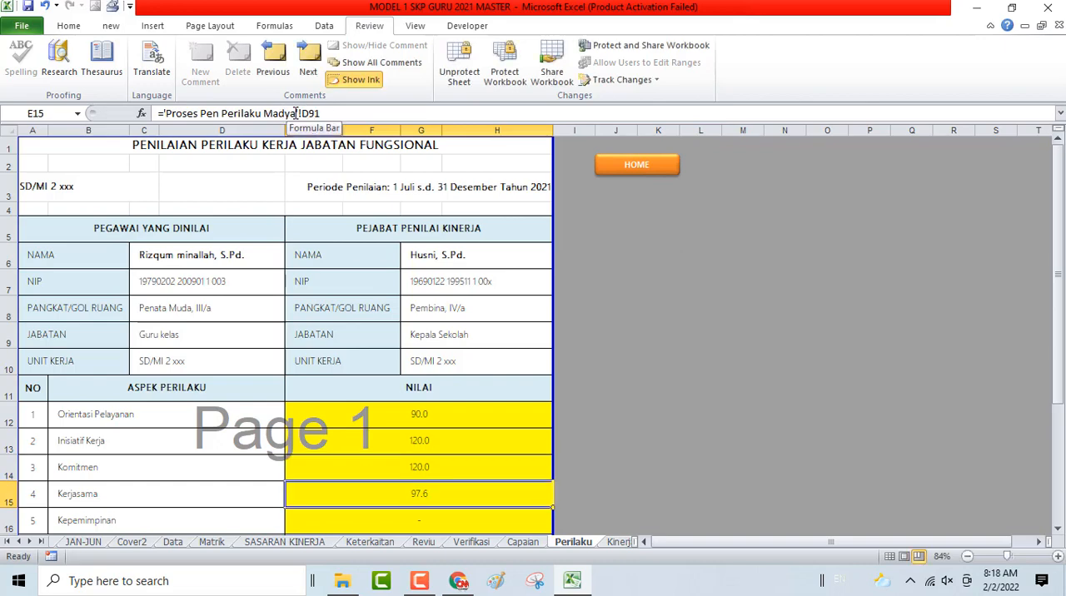
# - Change the Kerjasama formula in E15 to ='Proses Pen Perilaku Pertama'!D91
pyautogui.click(295, 114)
pyautogui.press('BackSpace')
pyautogui.press('BackSpace')
pyautogui.press('BackSpace')
pyautogui.press('BackSpace')
pyautogui.press('BackSpace')
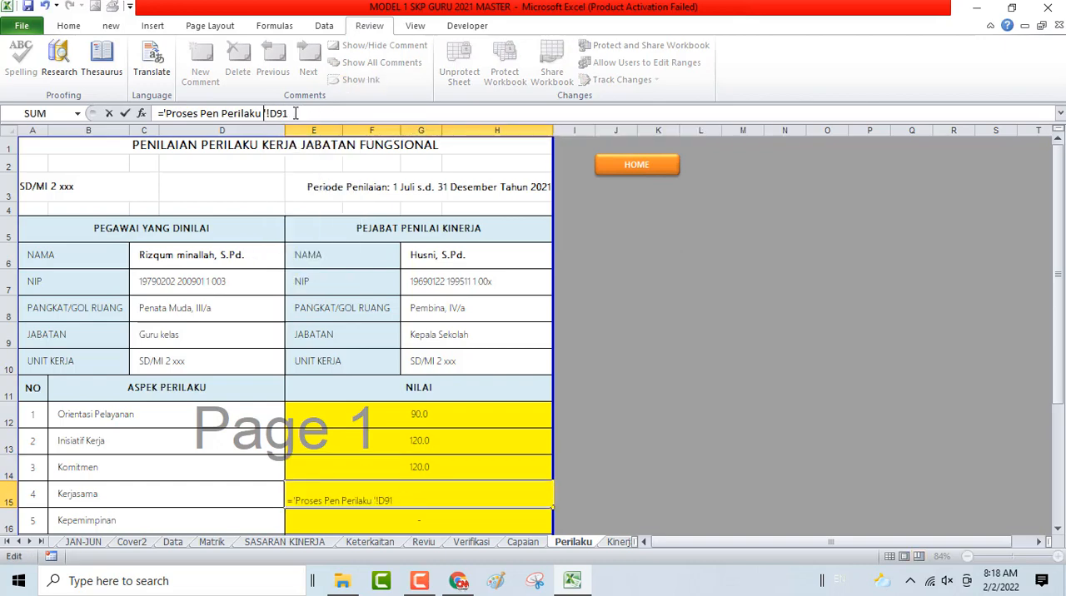
pyautogui.write('Pertama')
pyautogui.press('Return')
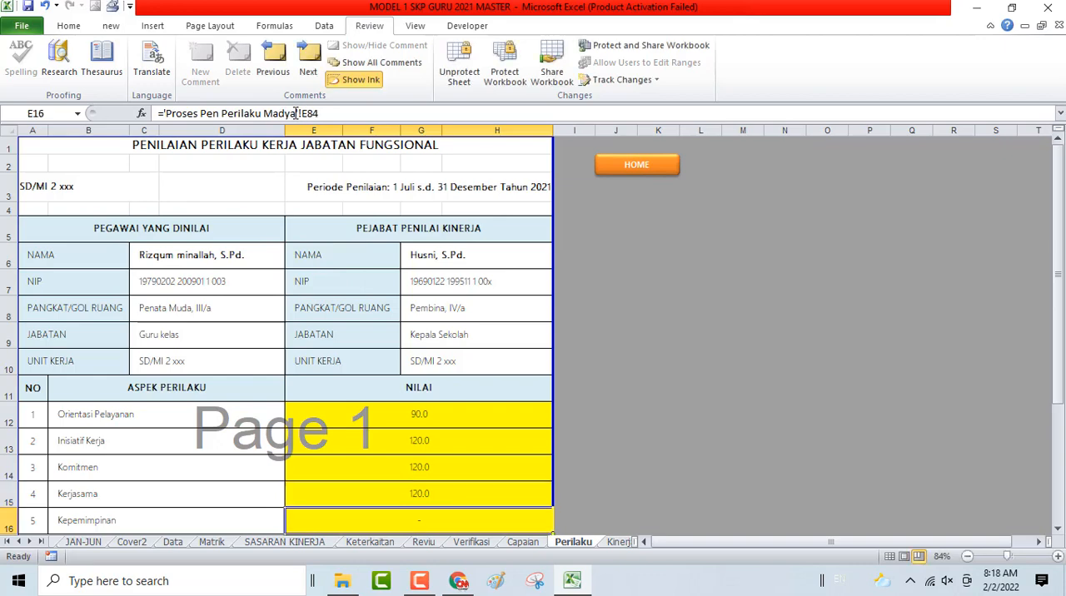
# - Change the Kepemimpinan formula in E16 to ='Proses Pen Perilaku Pertama'!E84
pyautogui.click(295, 113)
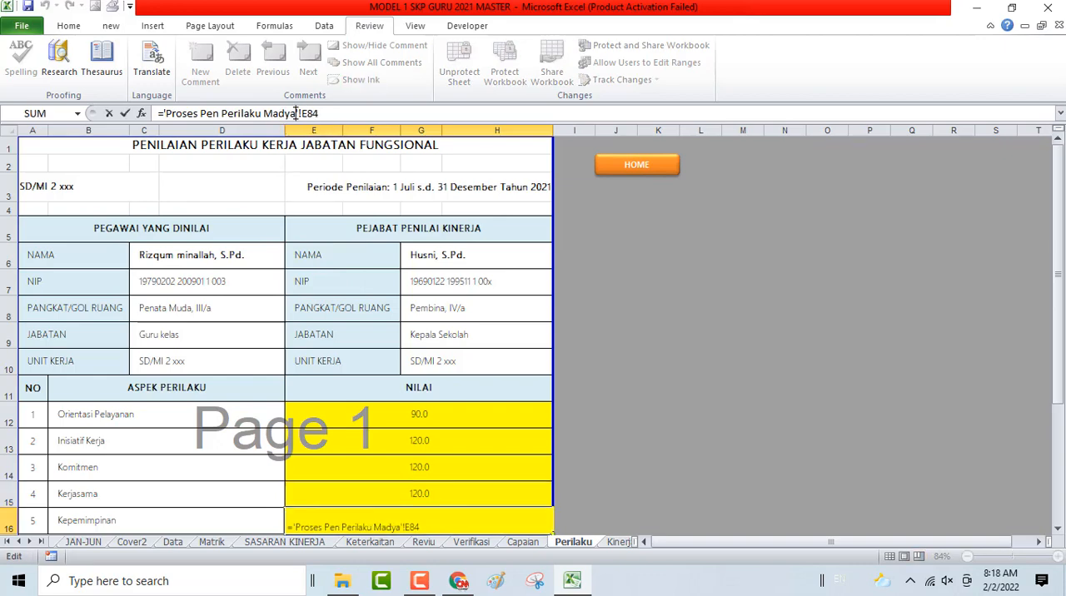
pyautogui.press('BackSpace')
pyautogui.press('BackSpace')
pyautogui.press('BackSpace')
pyautogui.press('BackSpace')
pyautogui.press('BackSpace')
pyautogui.write('Pertam')
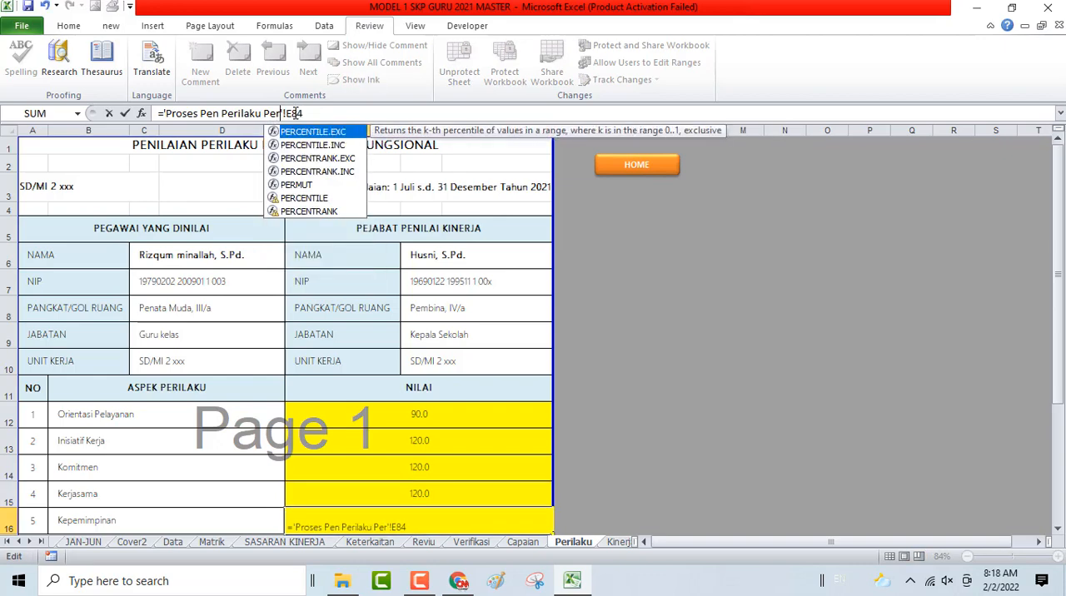
pyautogui.write('a')
pyautogui.press('Return')
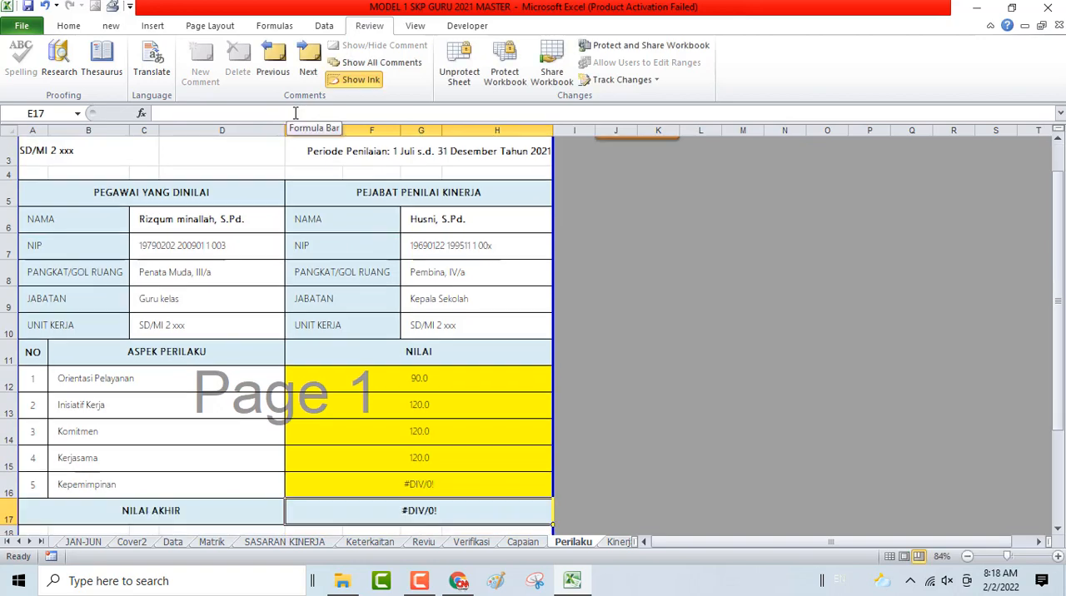
# - Check the formula in E16, open the PERTAMA assessment sheet from HOME and examine its Kepemimpinan table and score recap
pyautogui.click(423, 481)
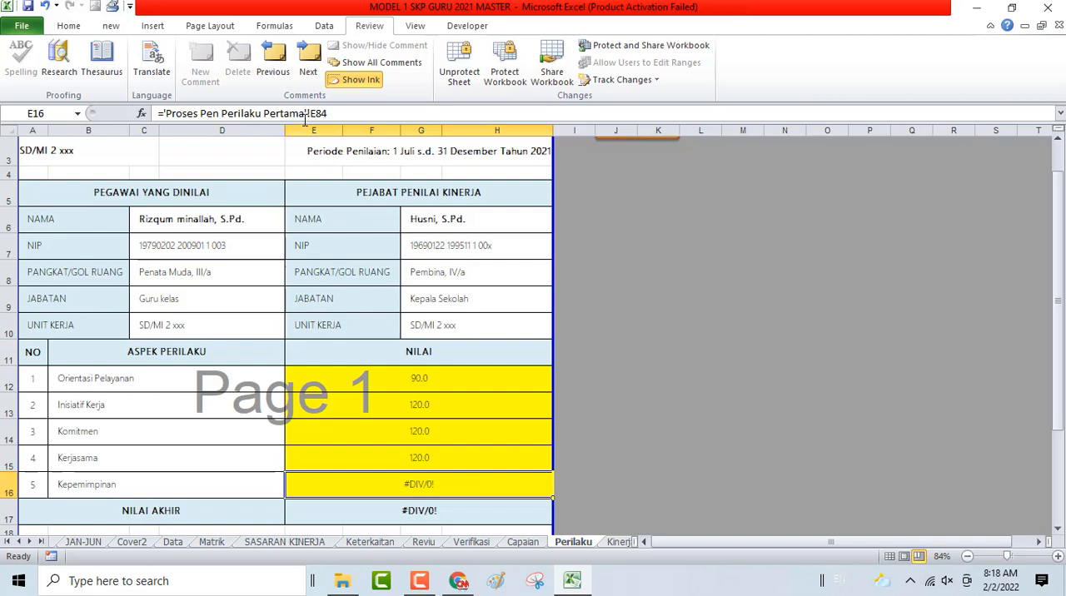
pyautogui.scroll(1, 633, 255)
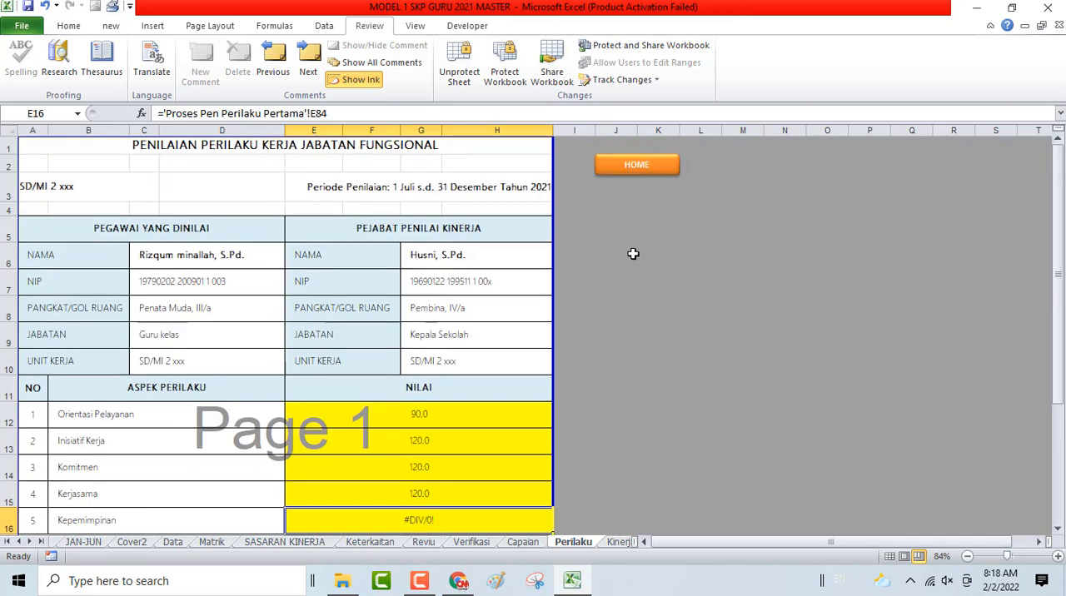
pyautogui.click(628, 170)
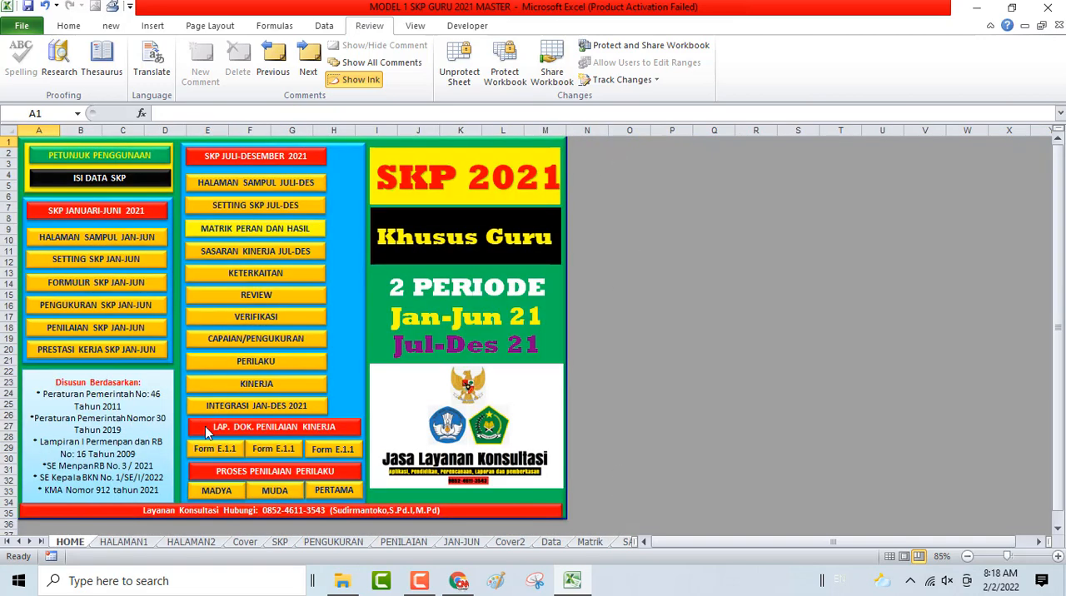
pyautogui.click(317, 489)
pyautogui.scroll(-6, 369, 423)
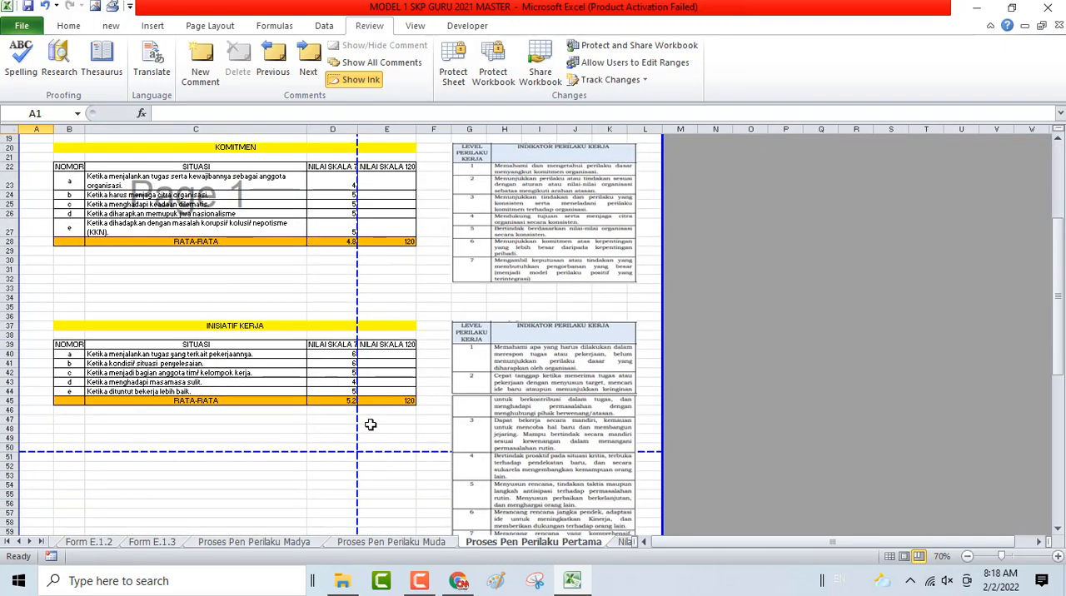
pyautogui.scroll(-13, 371, 425)
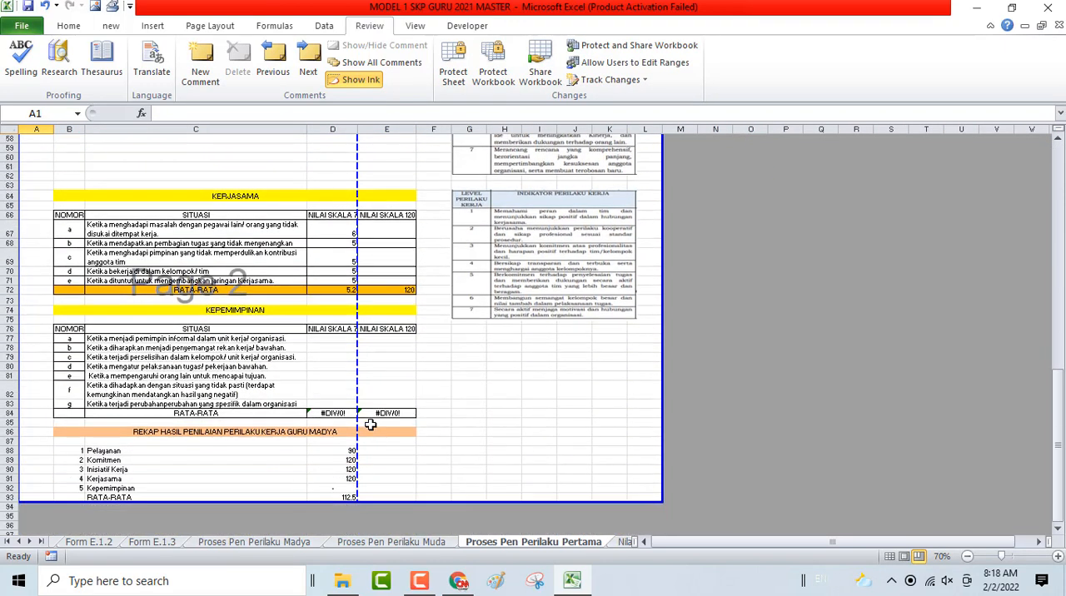
pyautogui.scroll(-1, 371, 425)
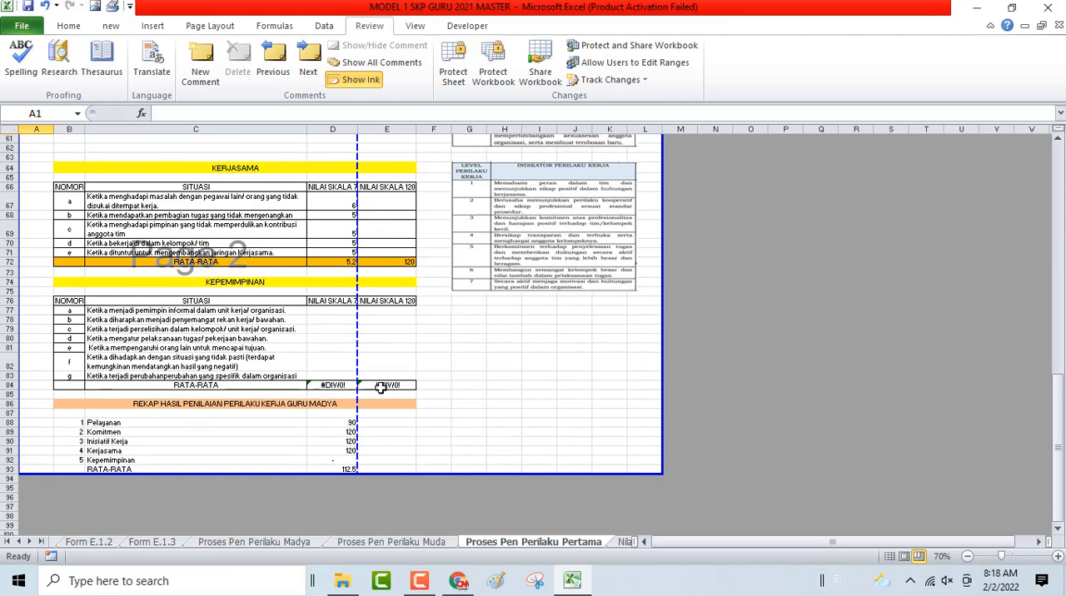
# - Try entering a dash as the Nilai Skala 7 score for Kepemimpinan situations a to c in D77:D79
pyautogui.click(343, 313)
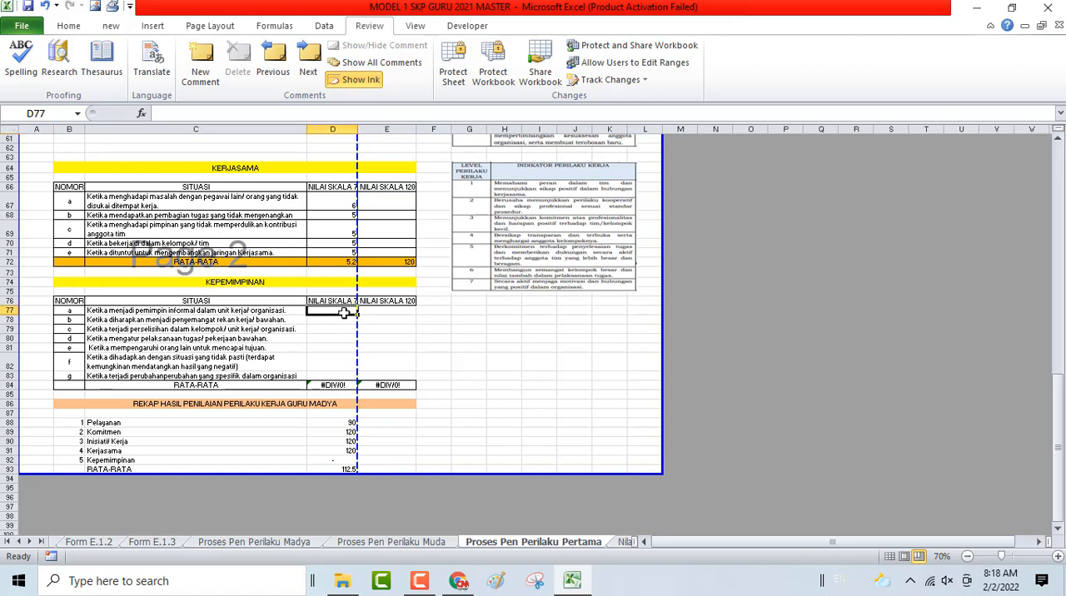
pyautogui.write("'-")
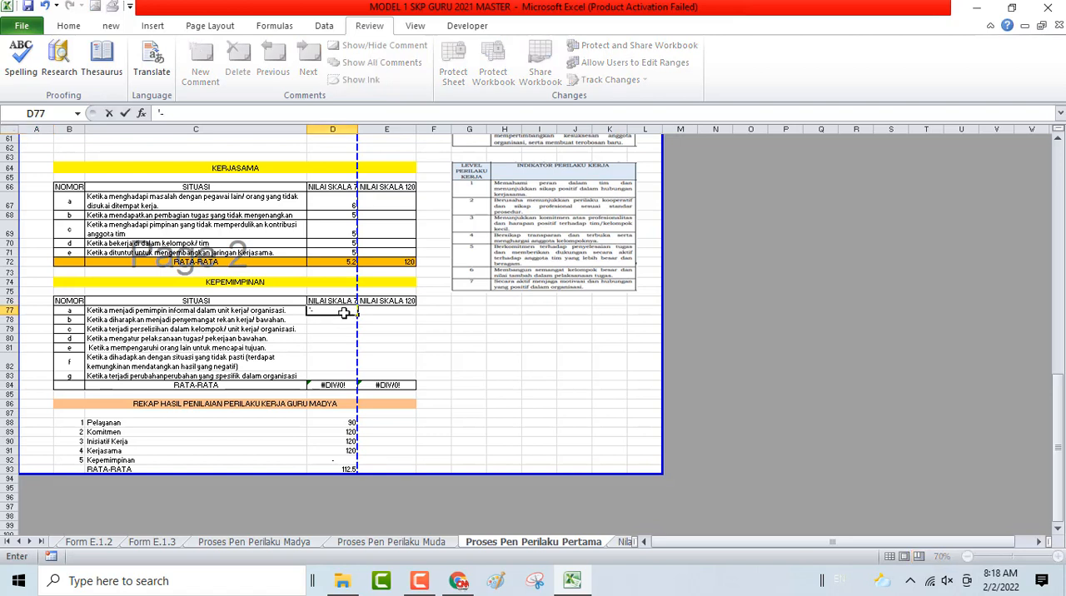
pyautogui.press('Return')
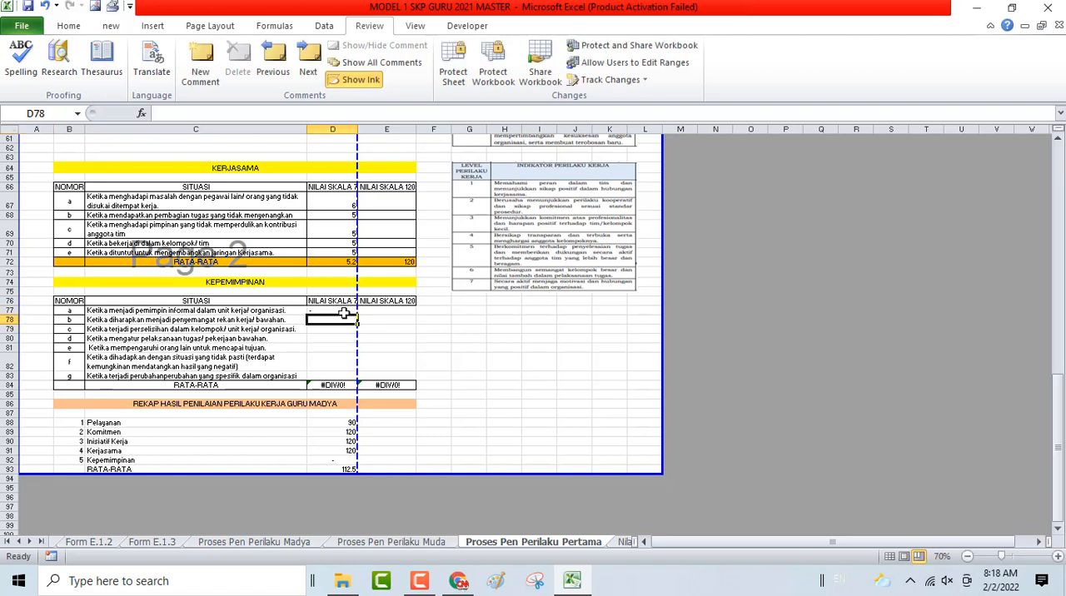
pyautogui.write("'-")
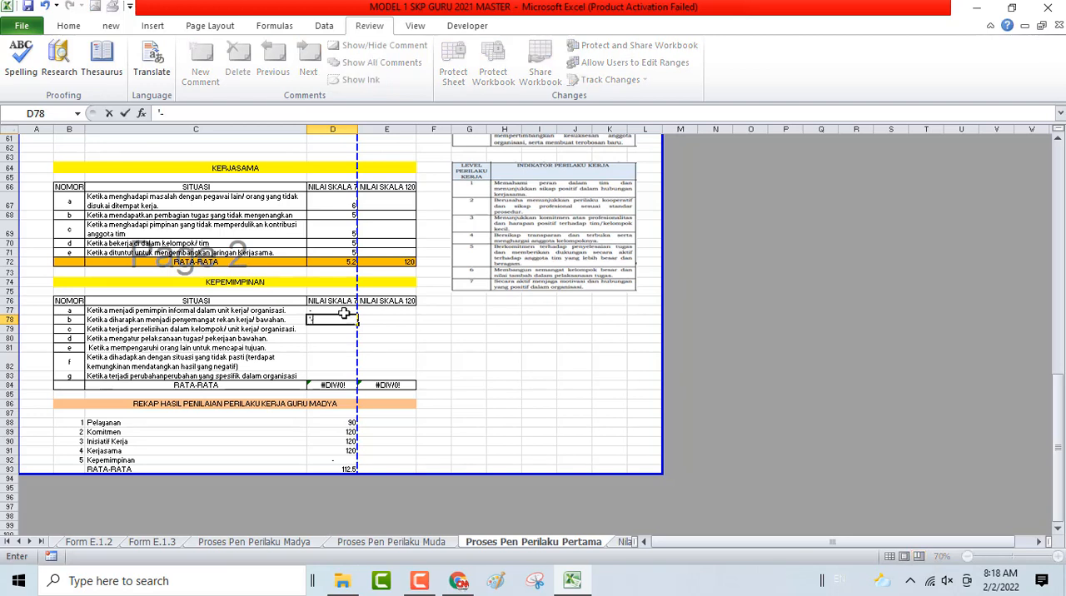
pyautogui.press('Return')
pyautogui.write("'")
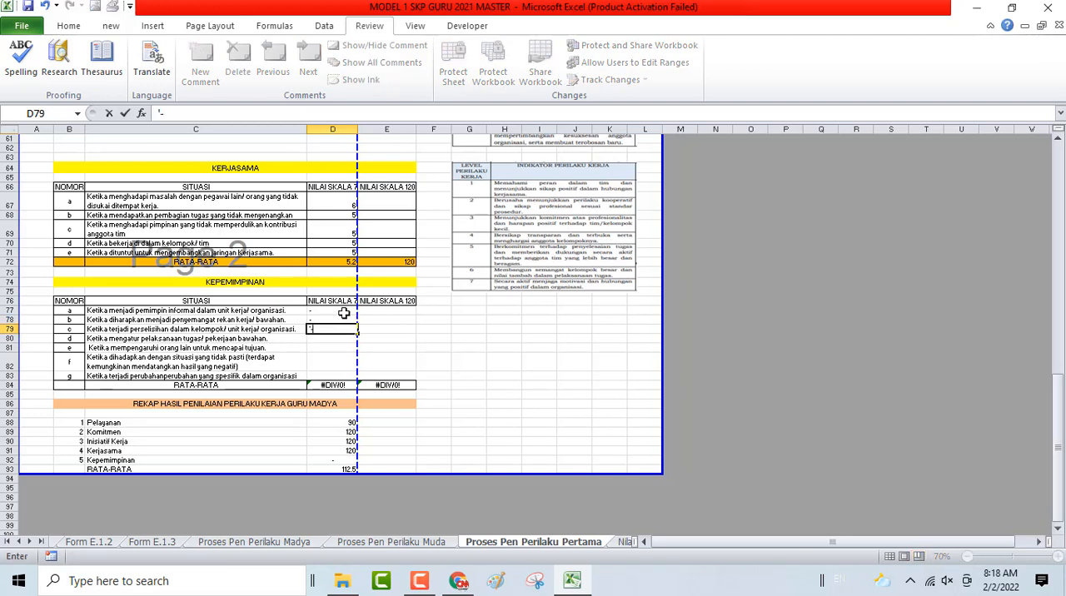
pyautogui.write('-')
pyautogui.press('Return')
# - Undo the dashes entered in the Kepemimpinan score cells D77:D79
pyautogui.hotkey('ctrl', 'z')
pyautogui.hotkey('ctrl', 'z')
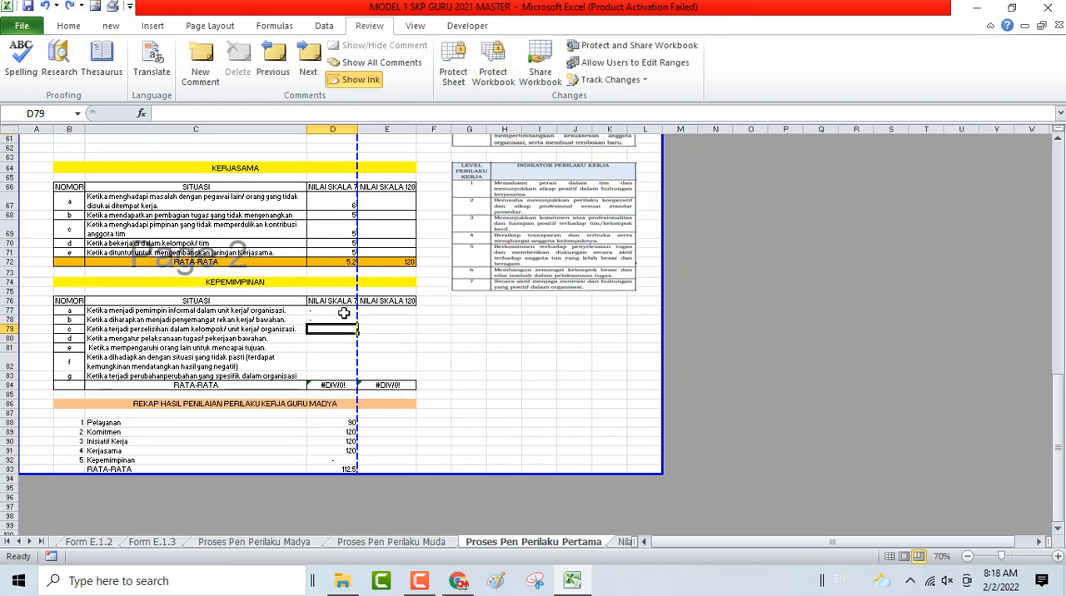
pyautogui.hotkey('ctrl', 'z')
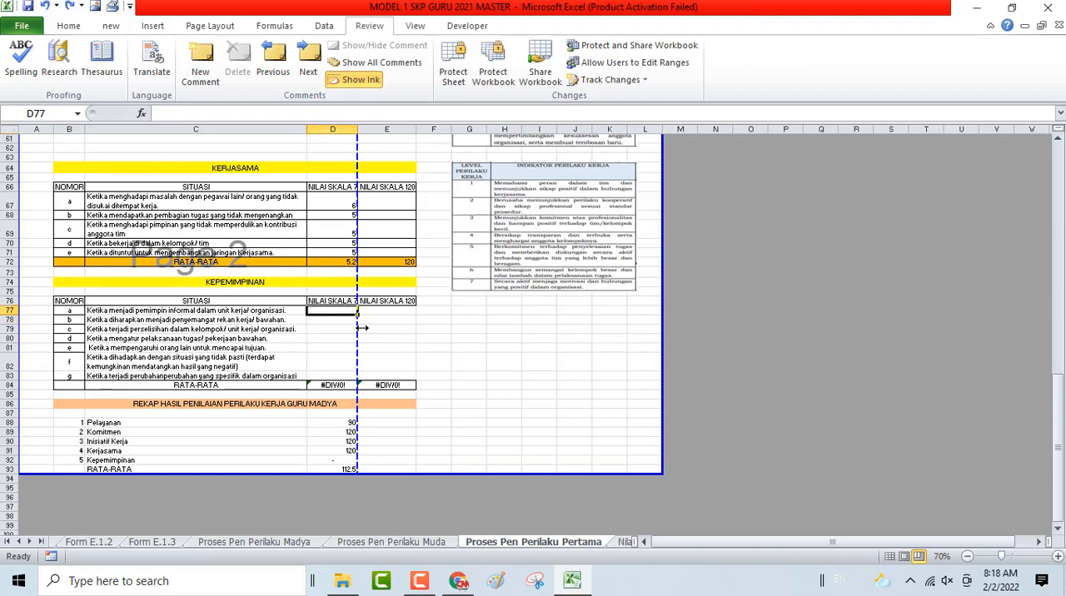
# - Return to the Perilaku sheet by way of HOME and select the Kepemimpinan score in E16
pyautogui.scroll(6, 816, 312)
pyautogui.scroll(14, 816, 311)
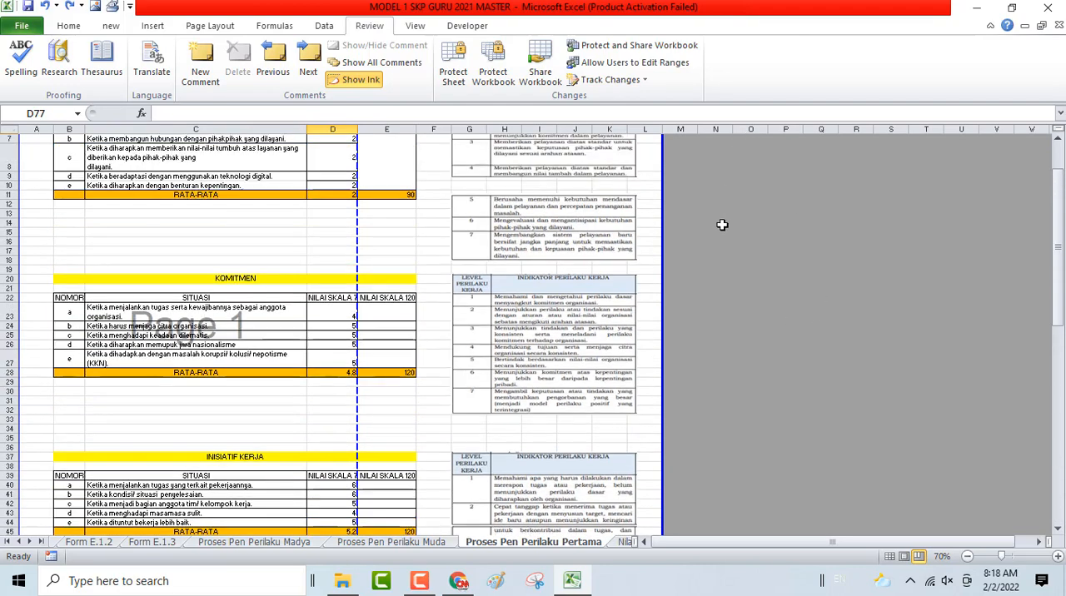
pyautogui.click(734, 169)
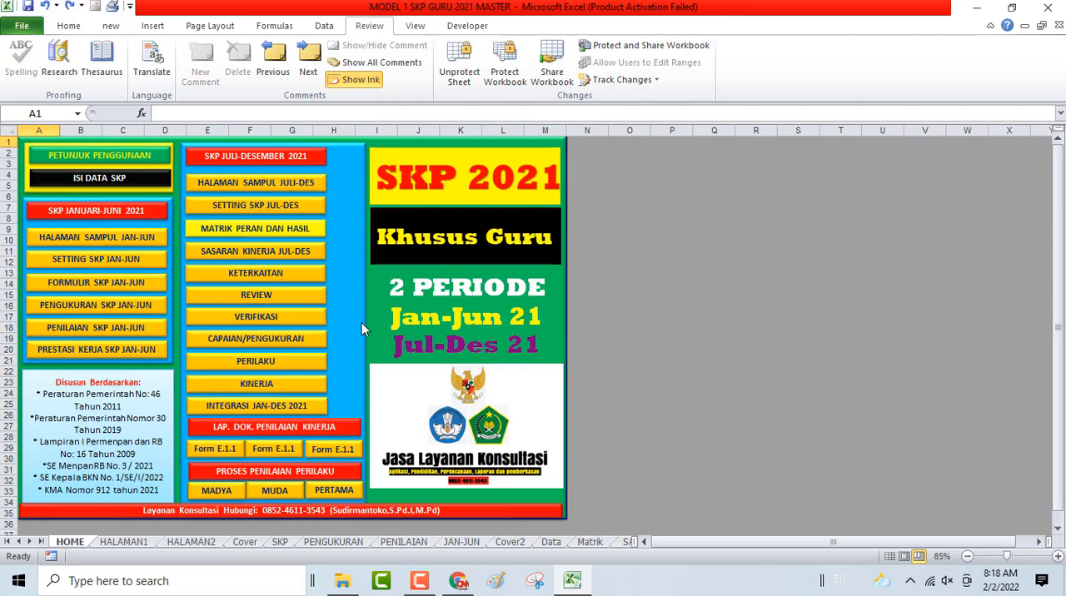
pyautogui.click(242, 364)
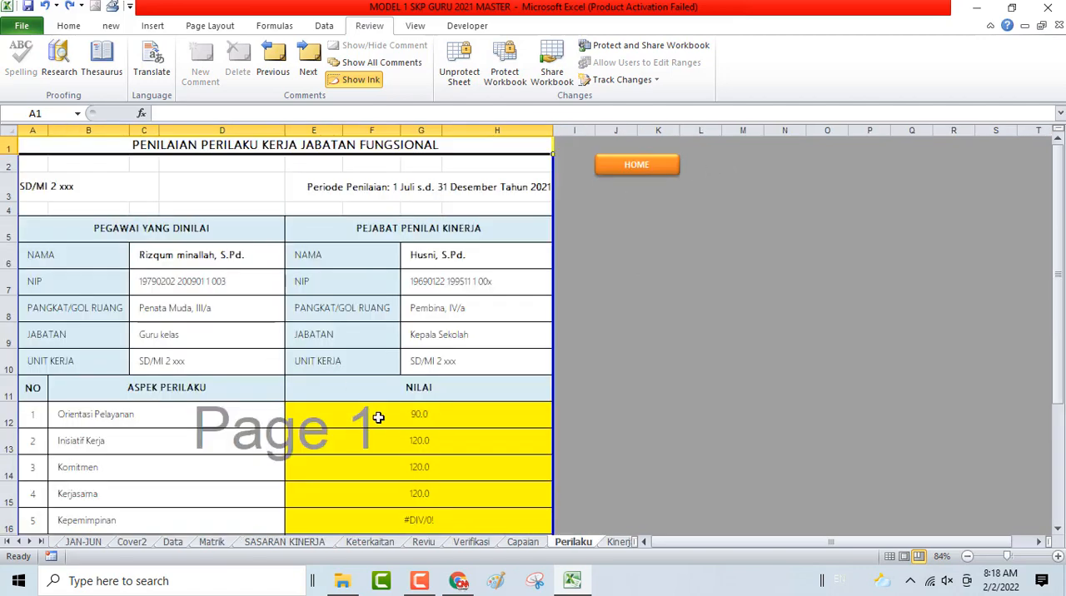
pyautogui.scroll(-3, 395, 411)
pyautogui.click(399, 381)
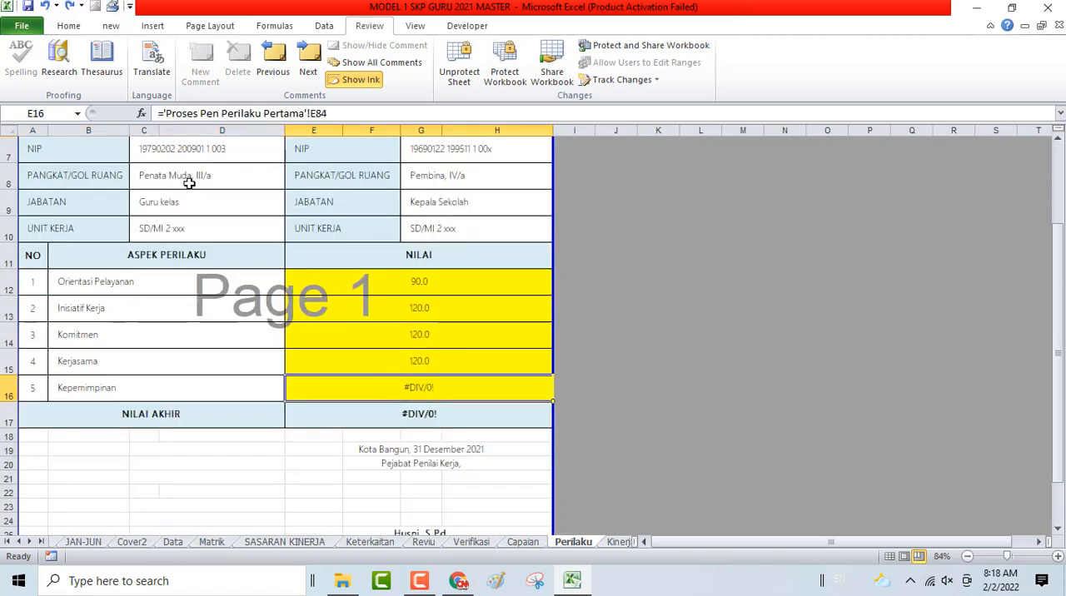
# - Try to change the Kepemimpinan formula in E16 to =if('Proses Pen Perilaku Pertama'!E84)>0,"")
pyautogui.click(163, 113)
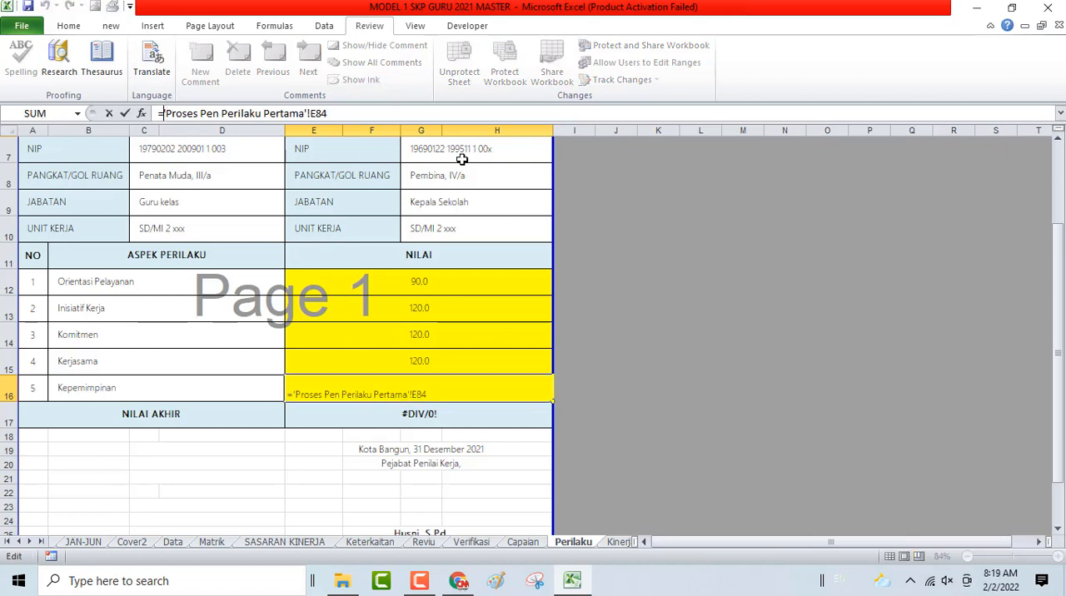
pyautogui.write('if(')
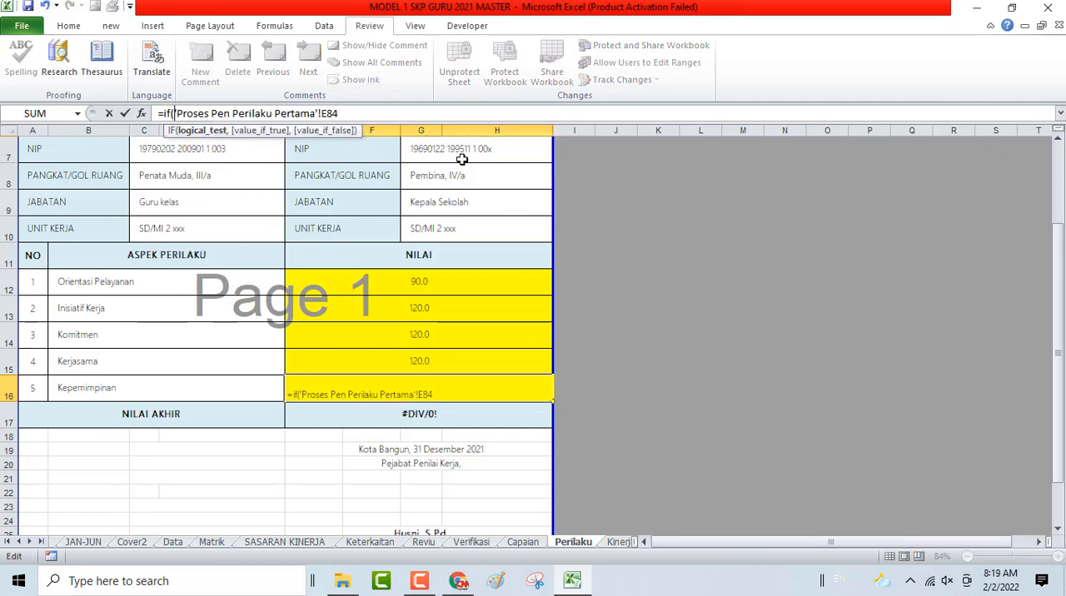
pyautogui.click(367, 114)
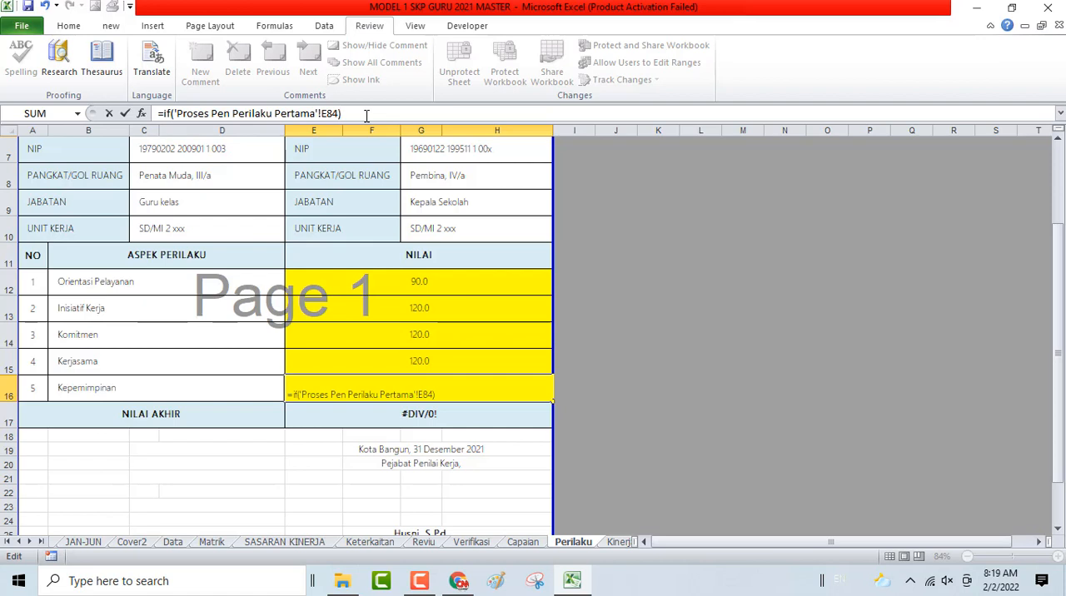
pyautogui.write('>0,"")')
pyautogui.press('Return')
pyautogui.press('Return')
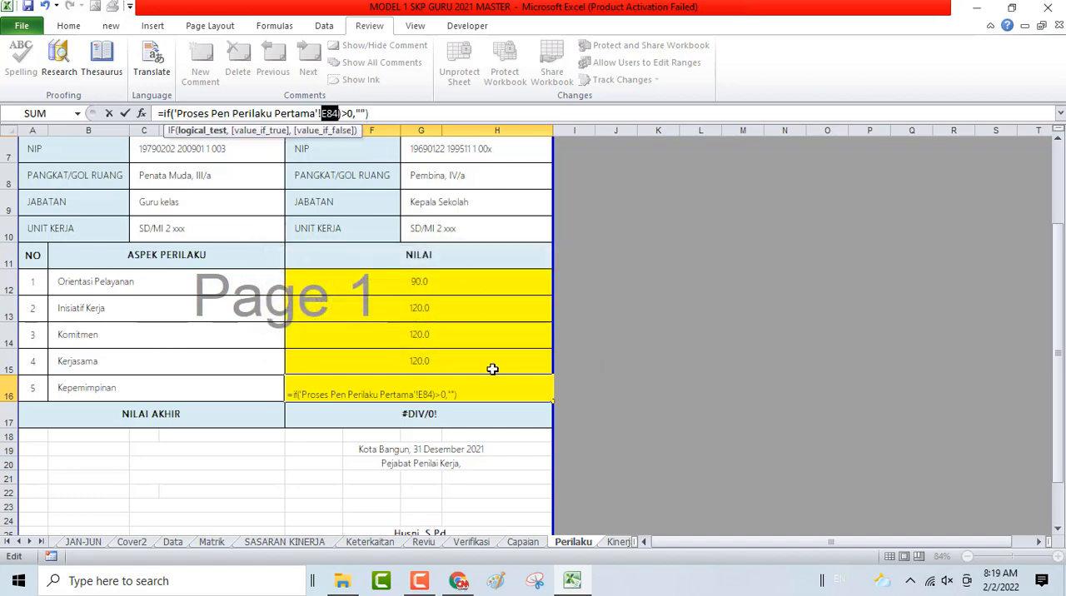
pyautogui.press('Return')
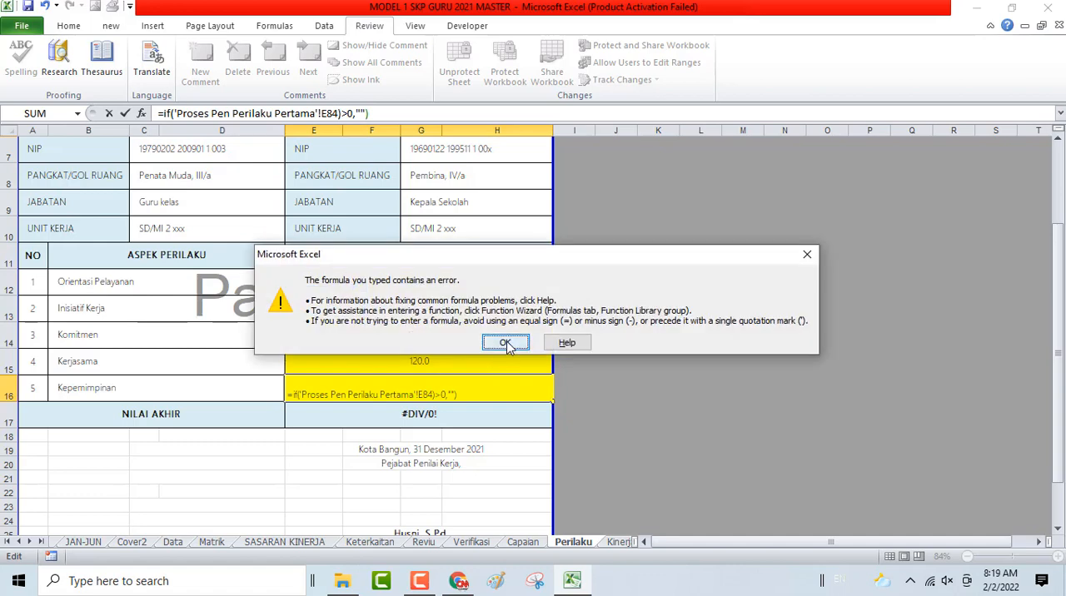
pyautogui.click(505, 342)
pyautogui.press('Escape')
# - Replace the Kepemimpinan score in E16 with a plain dash stored as text
pyautogui.write(',-')
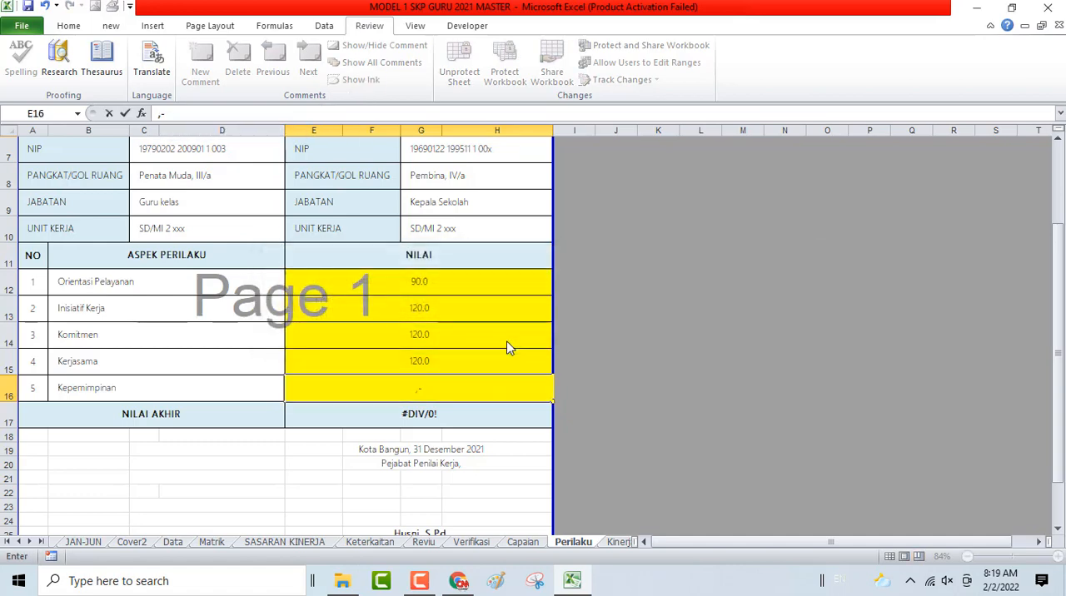
pyautogui.press('Return')
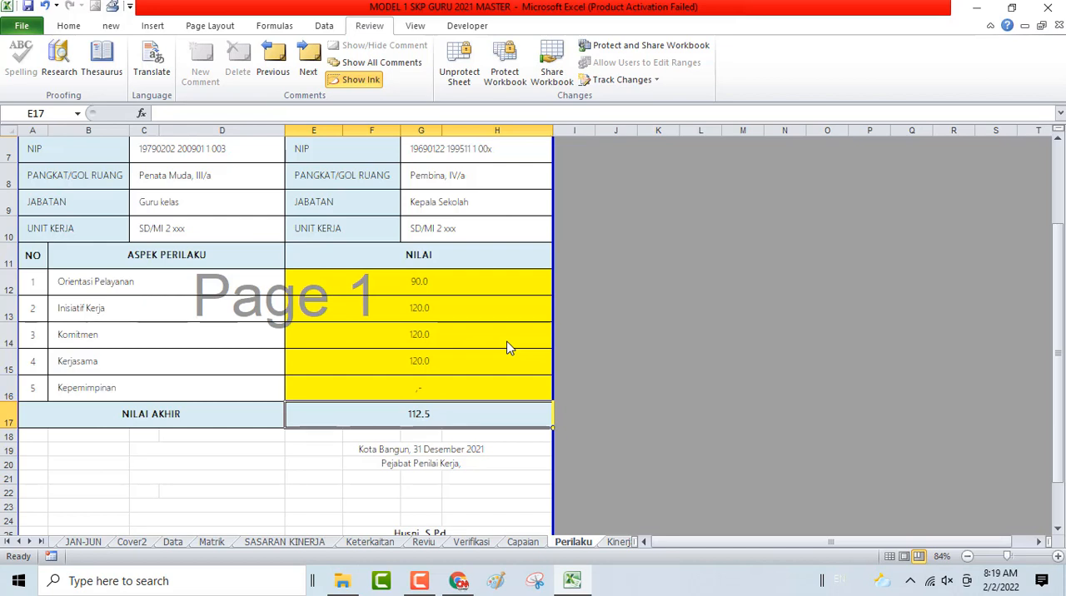
pyautogui.click(422, 380)
pyautogui.write("'-")
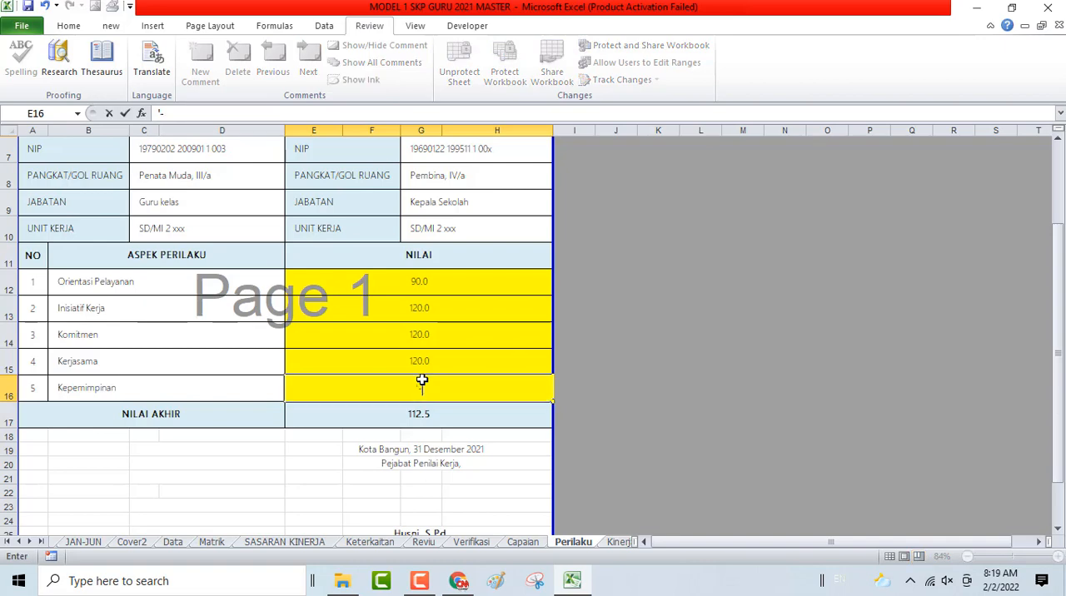
pyautogui.press('Return')
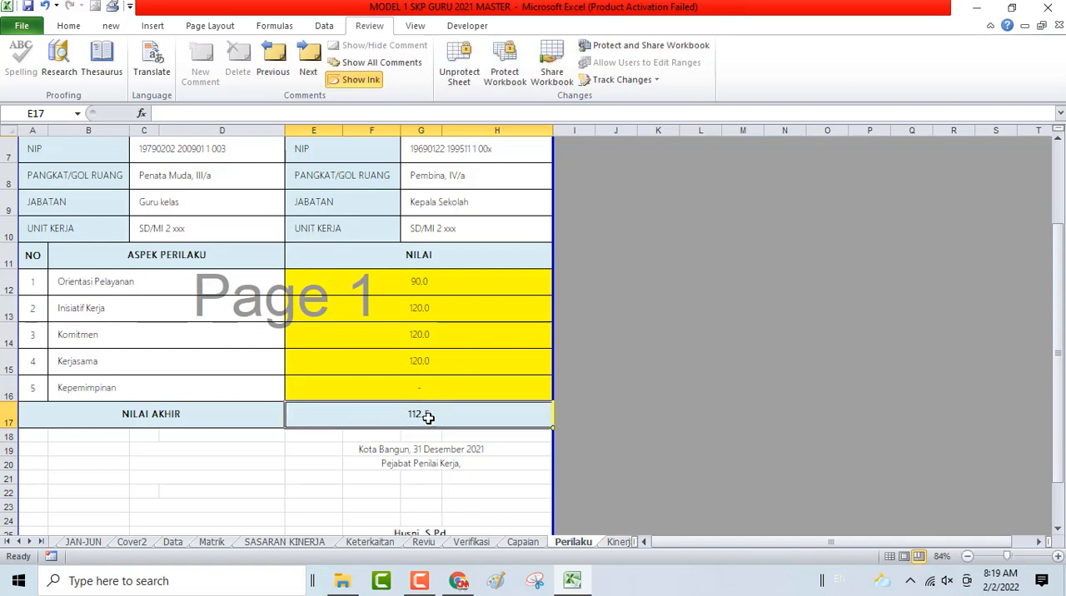
pyautogui.scroll(-3, 429, 418)
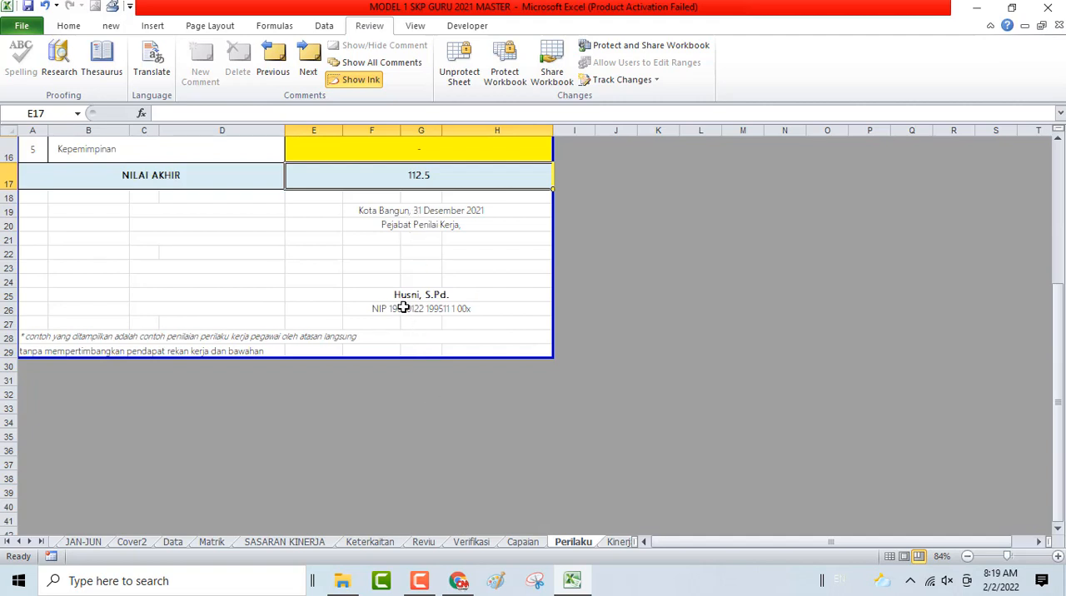
pyautogui.scroll(2, 402, 310)
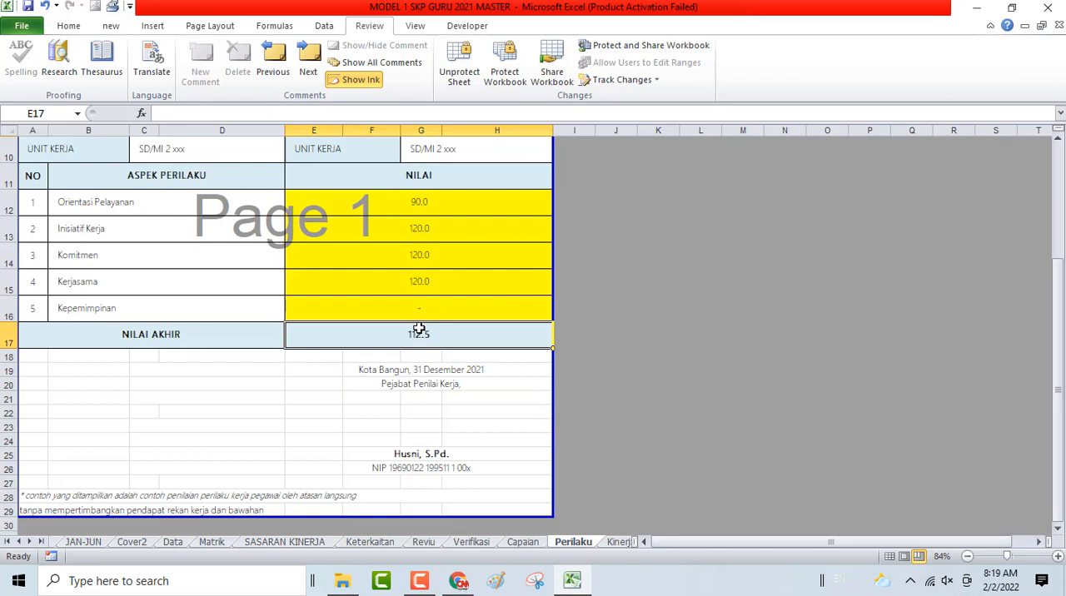
# - Try a score of 0 for Kepemimpinan in E16 and clear the cell again
pyautogui.click(419, 307)
pyautogui.write('0')
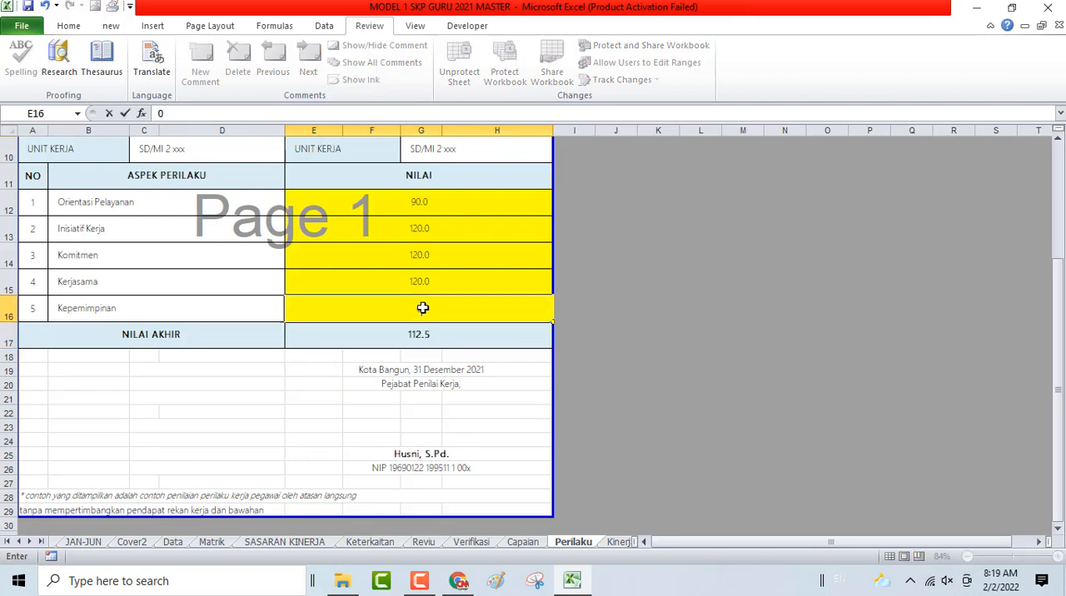
pyautogui.press('Return')
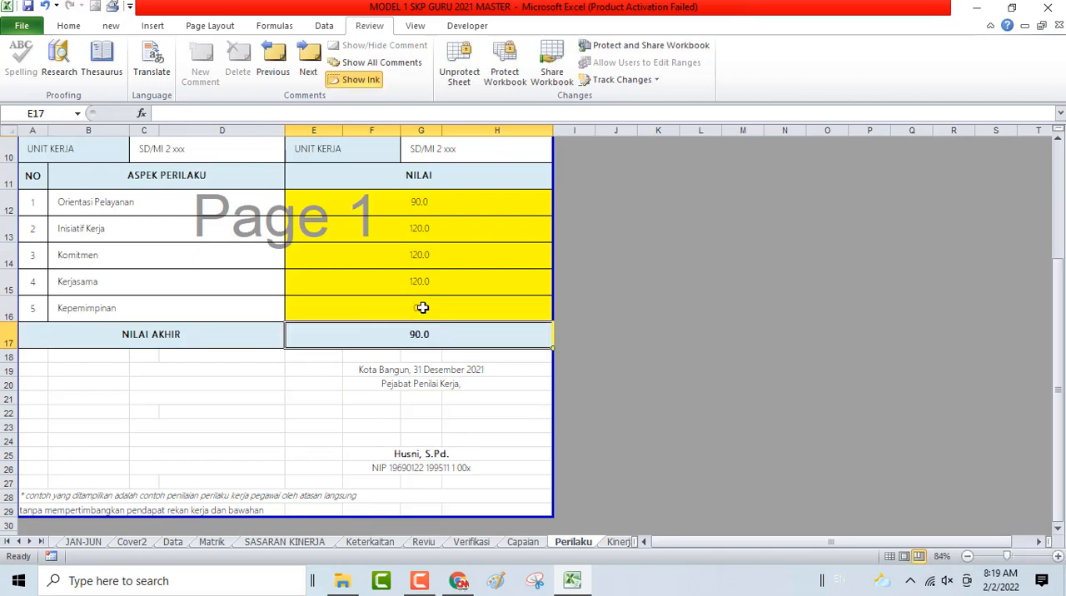
pyautogui.click(422, 307)
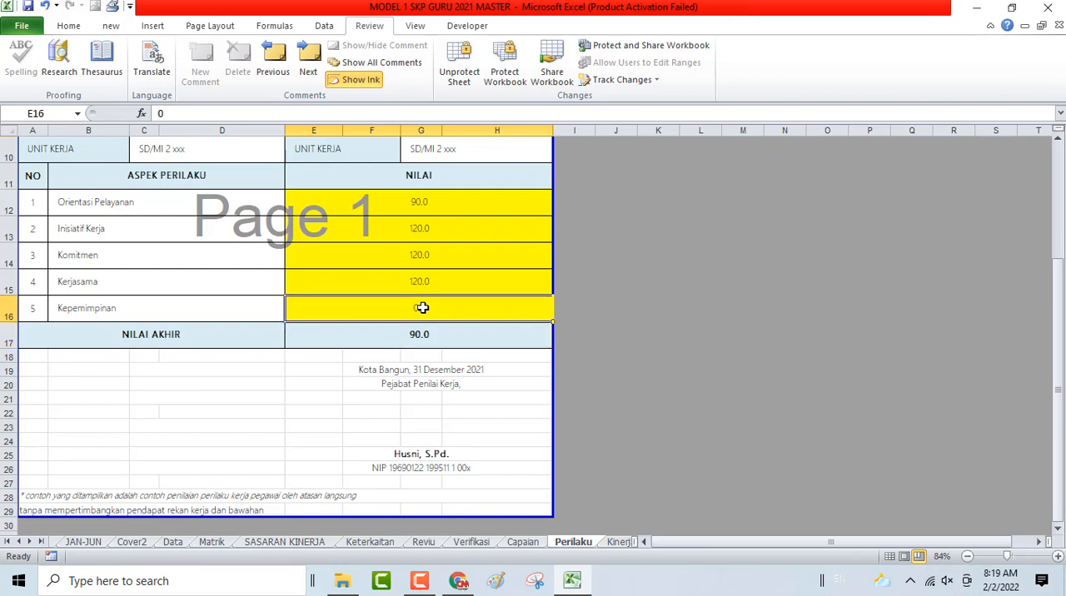
pyautogui.press('BackSpace')
pyautogui.press('Return')
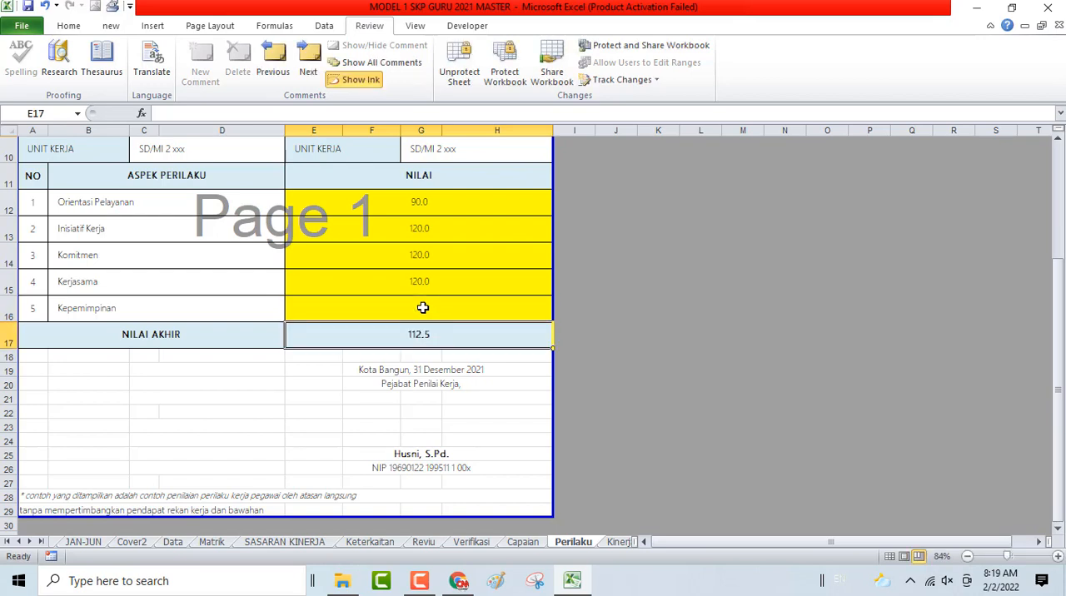
# - Restore the dash as the Kepemimpinan score in E16 and save the workbook
pyautogui.scroll(1, 422, 307)
pyautogui.scroll(2, 423, 308)
pyautogui.scroll(-2, 422, 308)
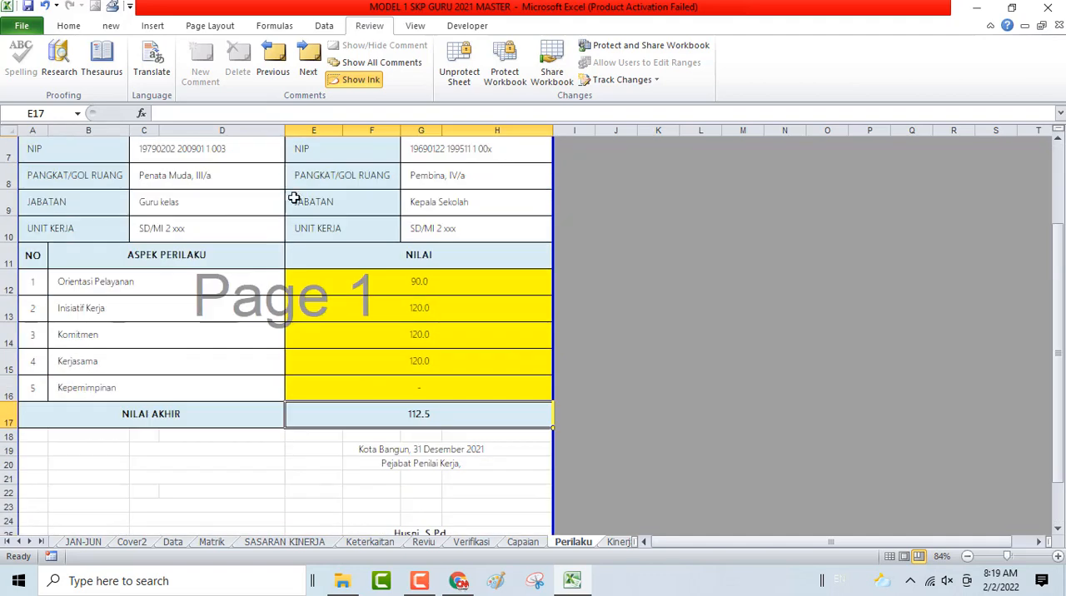
pyautogui.click(27, 6)
pyautogui.scroll(2, 451, 296)
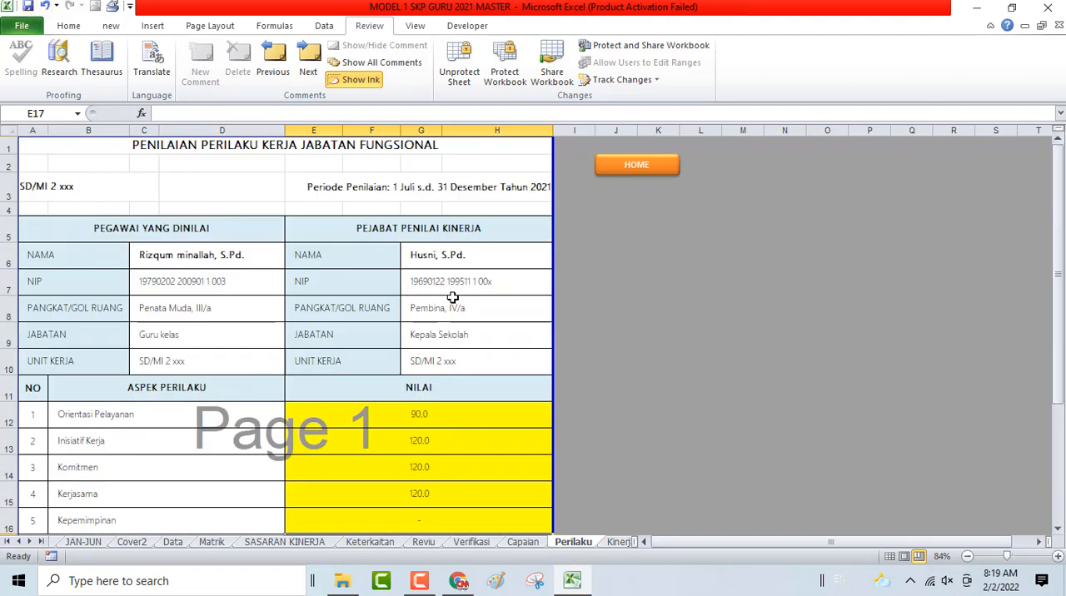
# - Check the Kinerja sheet by way of HOME and go on to the Capaian/Pengukuran sheet
pyautogui.click(622, 168)
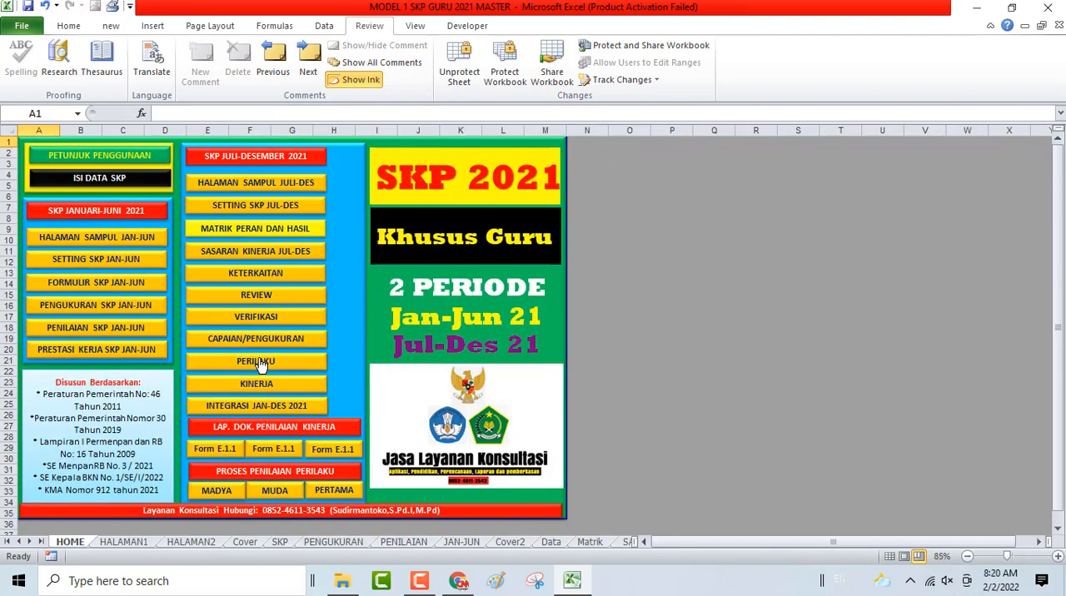
pyautogui.click(272, 385)
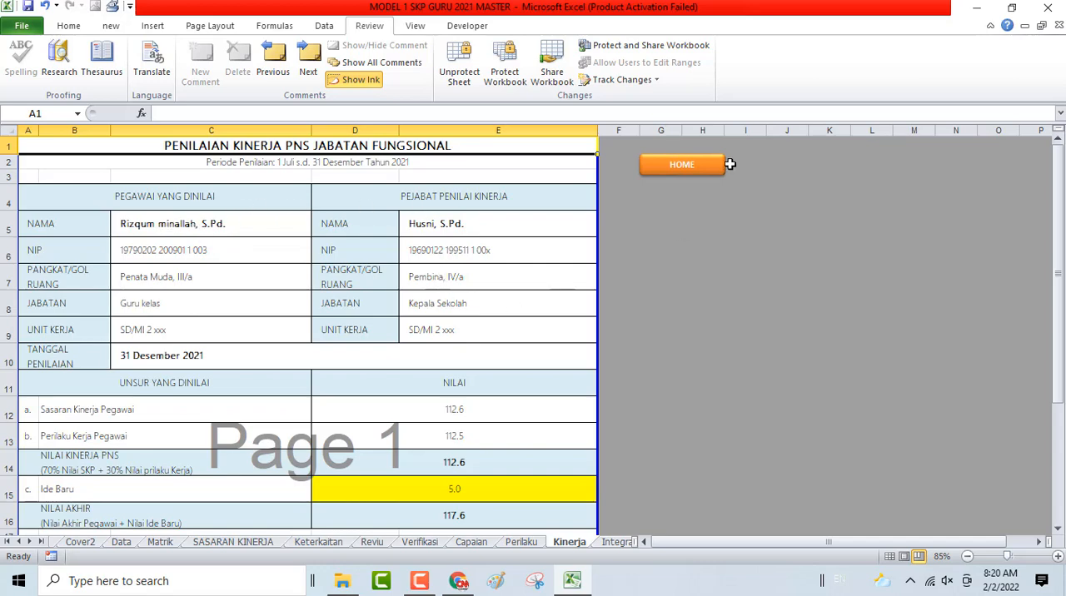
pyautogui.click(683, 169)
pyautogui.click(292, 334)
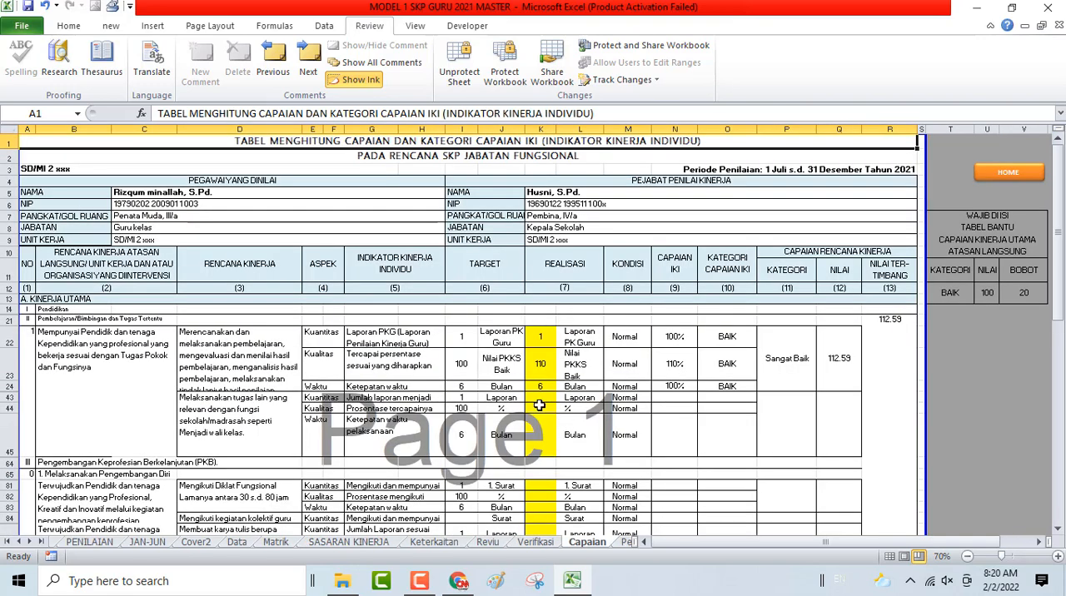
# - Enter 1 as the Kuantitas realisasi in K43 for the additional school tasks (Menjadi wali kelas)
pyautogui.click(540, 398)
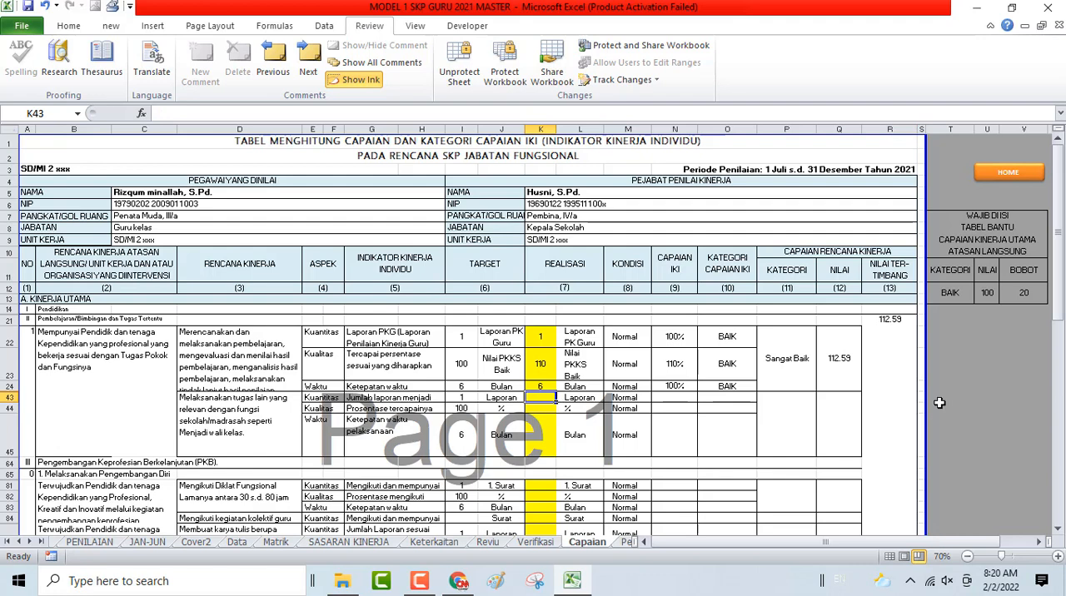
pyautogui.write('1')
pyautogui.press('Return')
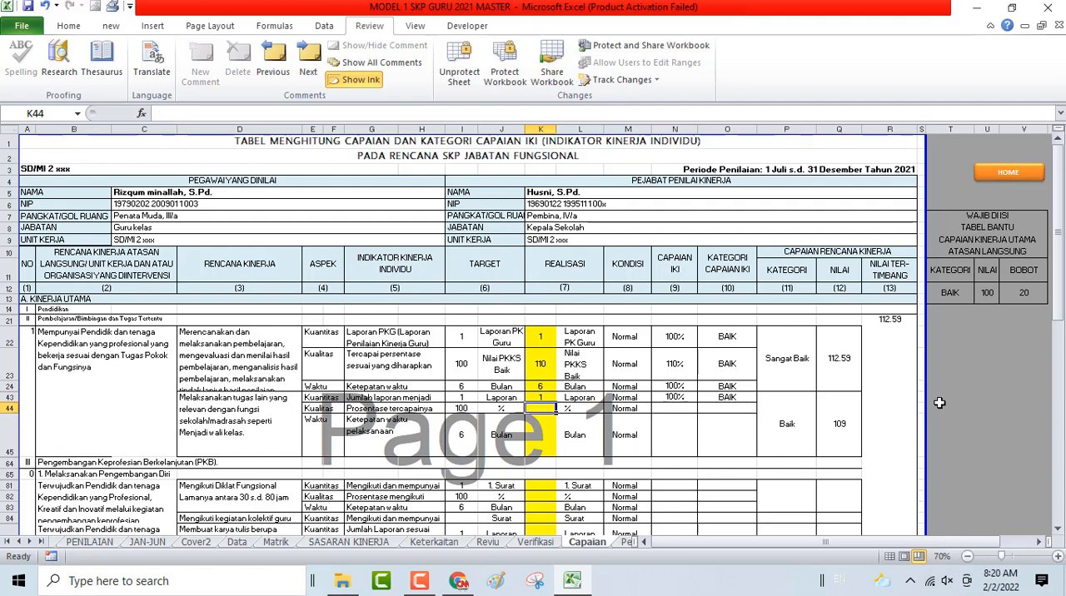
# - Try 98 and 110 as the Kualitas realisasi of the additional school tasks in K44
pyautogui.write('98')
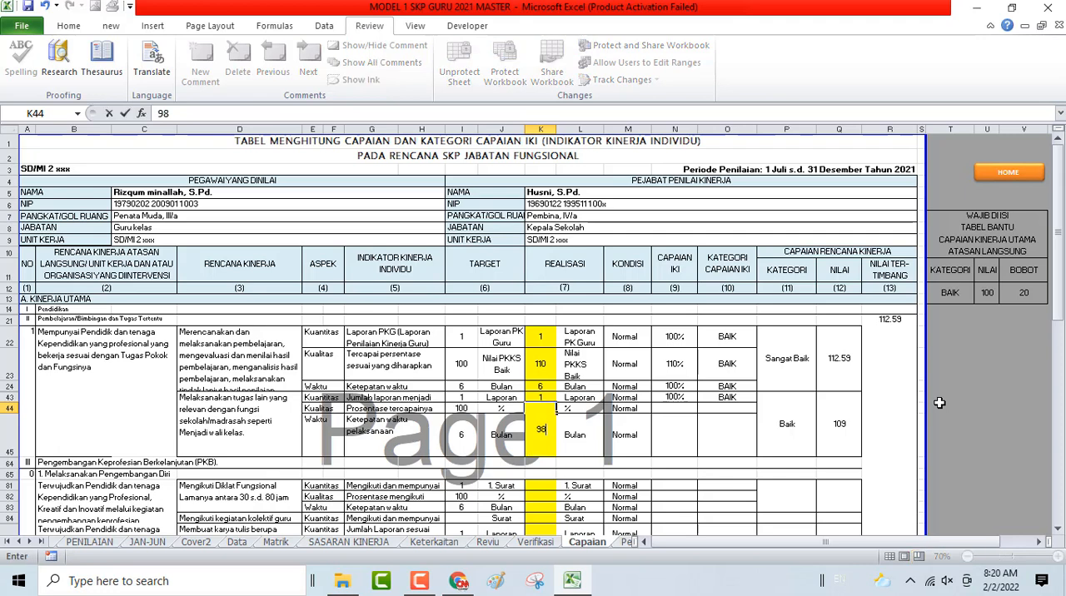
pyautogui.press('Return')
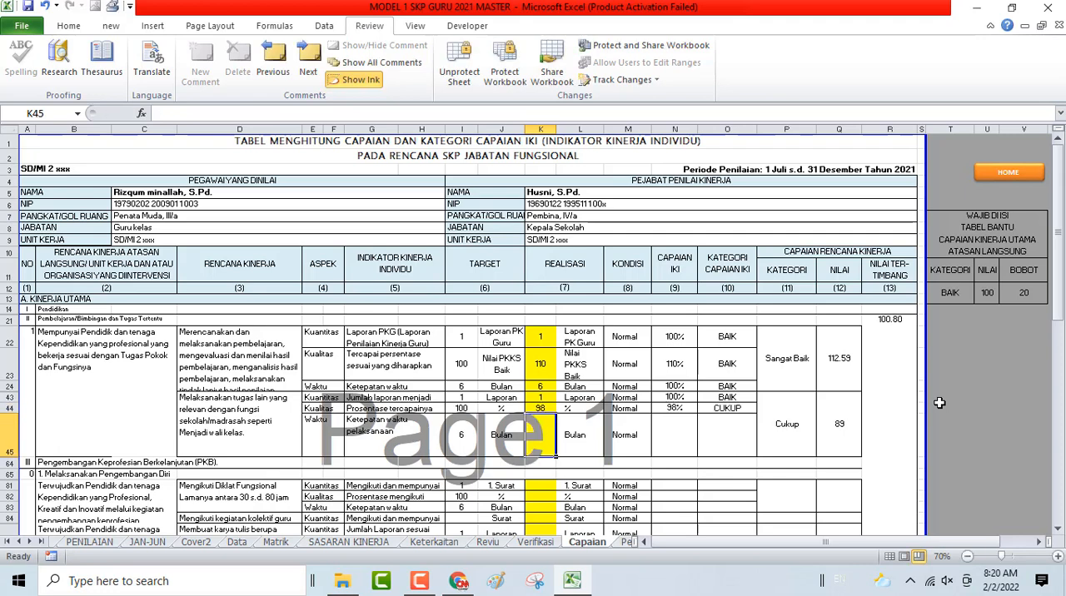
pyautogui.press('Up')
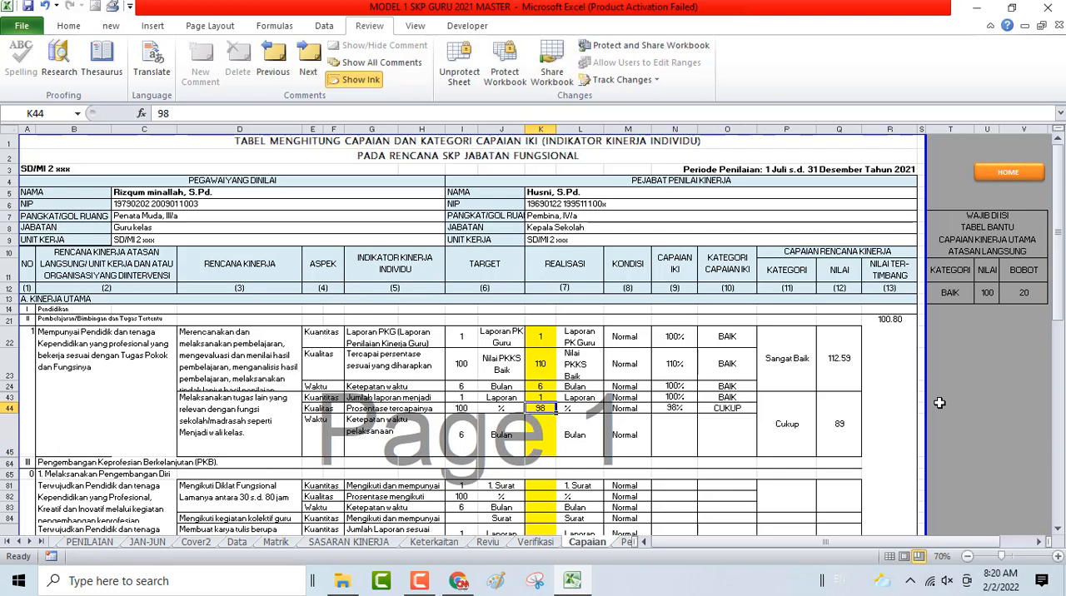
pyautogui.write('110')
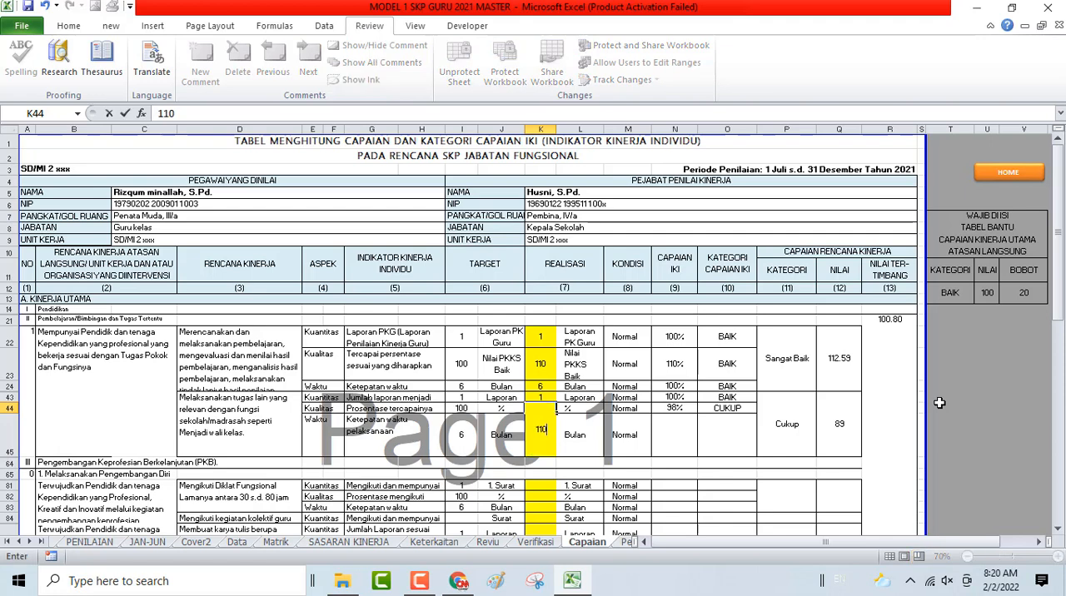
pyautogui.press('Return')
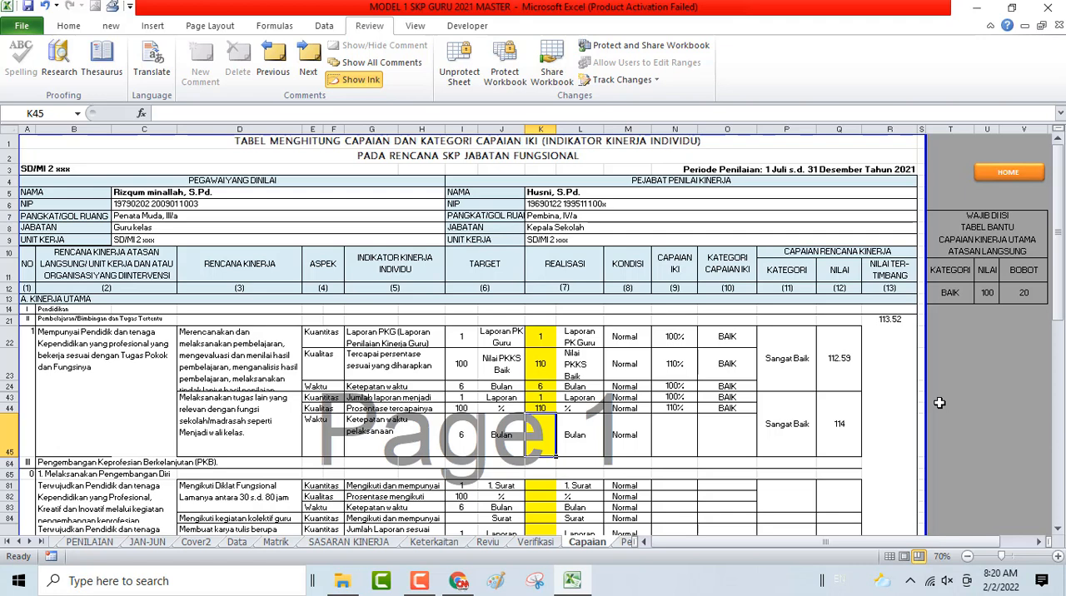
# - Set the additional school tasks' realisasi to 111 for Kualitas in K44 and 6 for Waktu in K45
pyautogui.press('Up')
pyautogui.write('111')
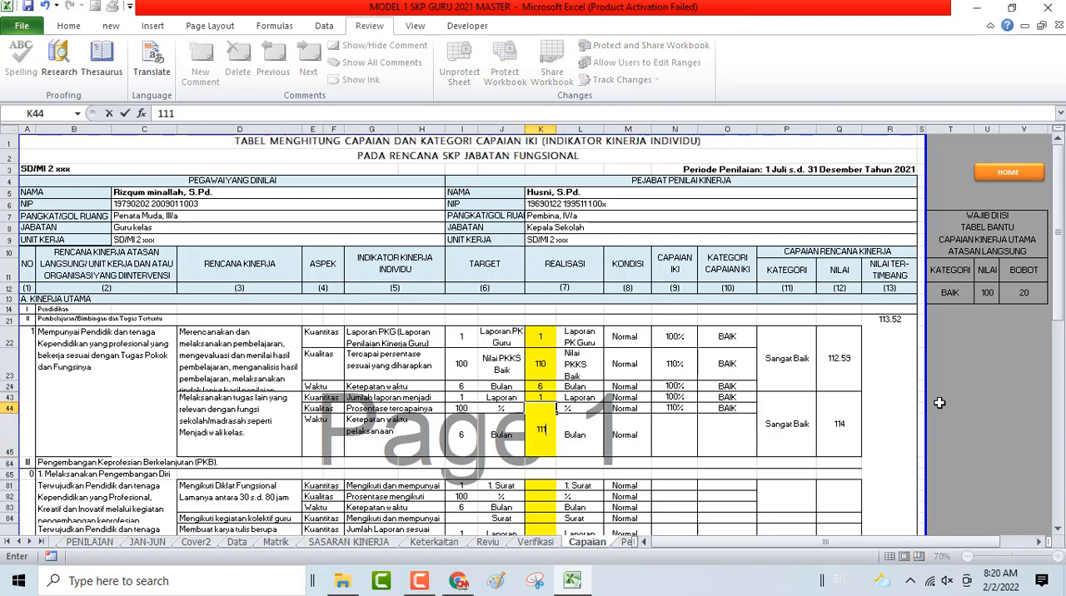
pyautogui.press('Return')
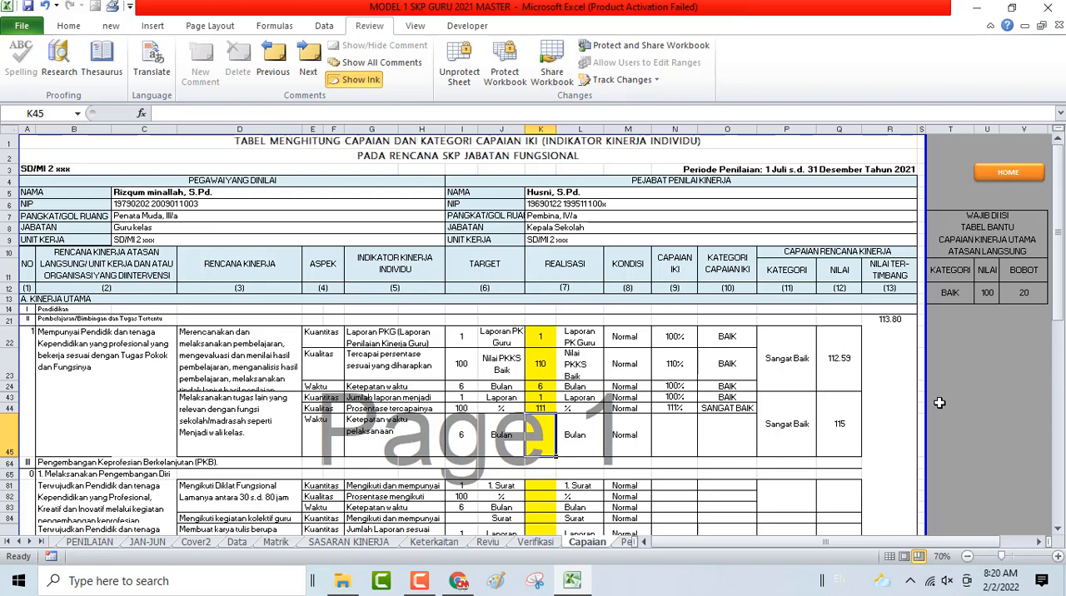
pyautogui.write('6')
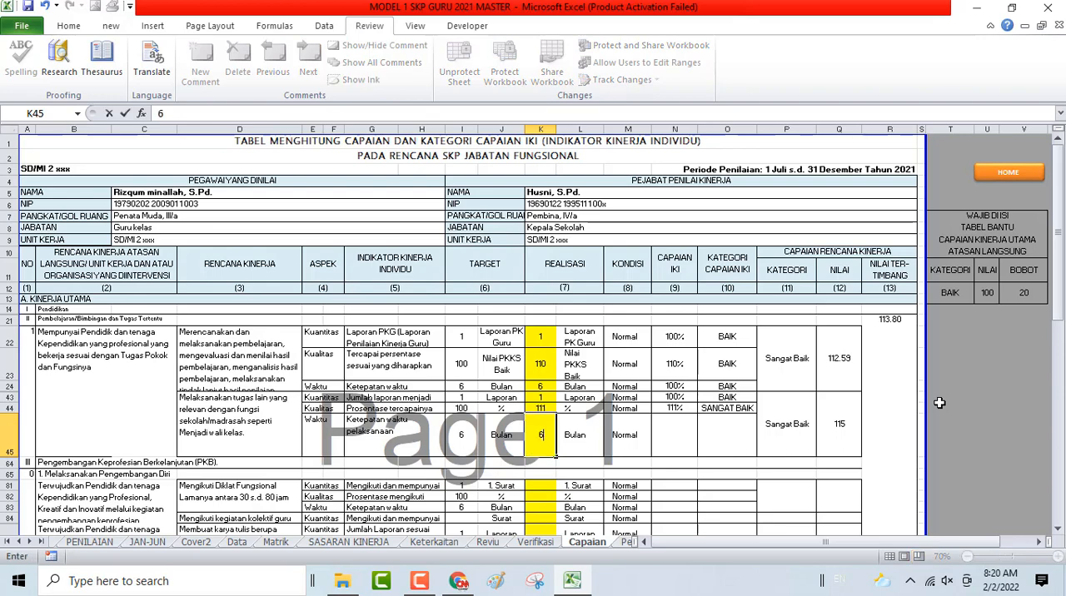
pyautogui.press('Return')
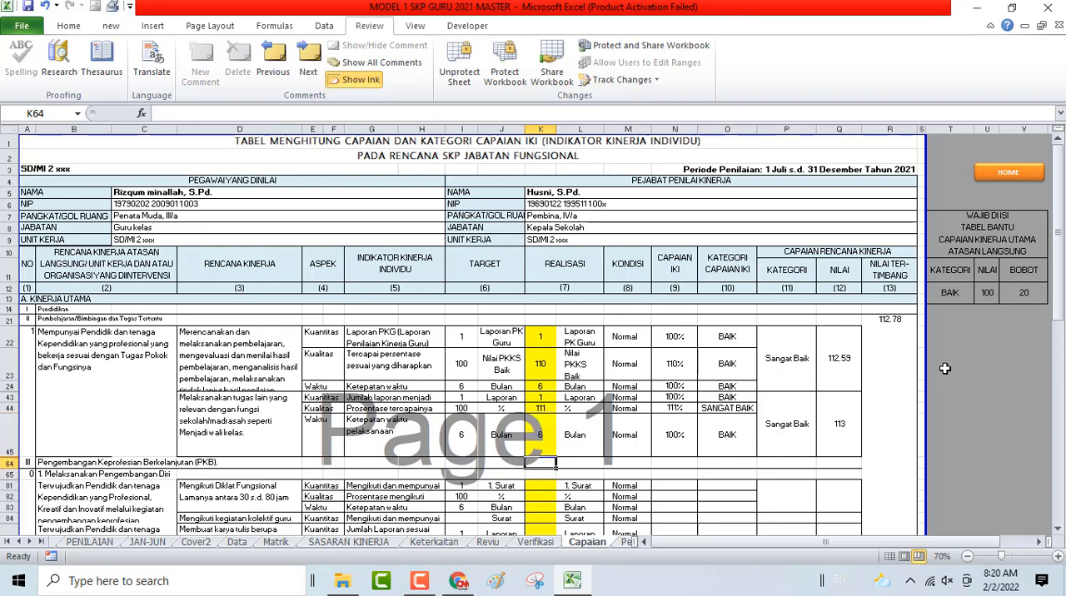
# - Fill the realisasi for Mengikuti Diklat Fungsional in K81:K83 with 1, 100 and 6
pyautogui.scroll(-5, 942, 369)
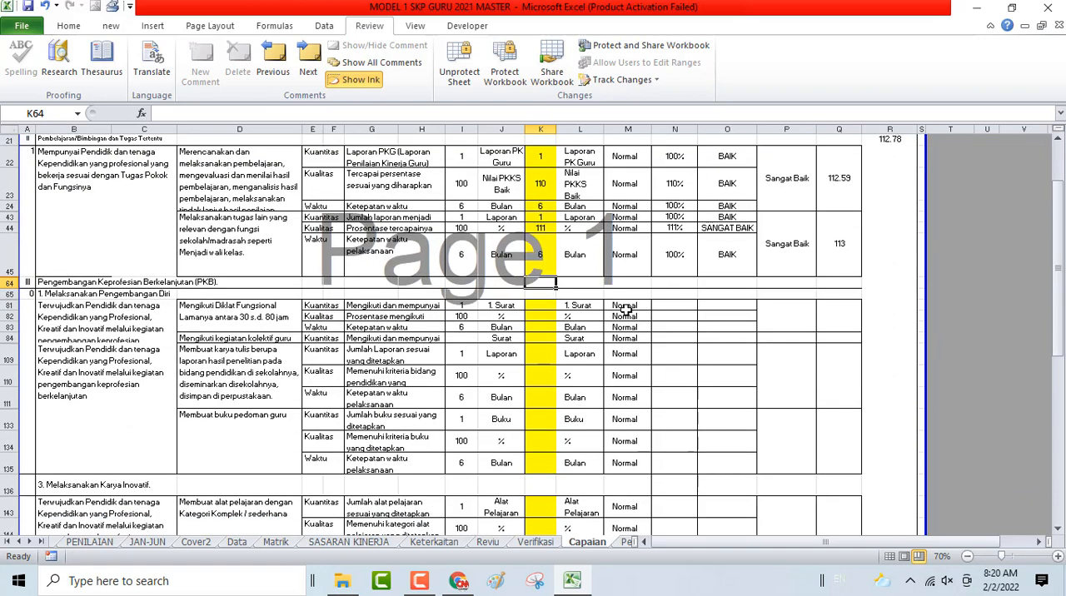
pyautogui.click(541, 307)
pyautogui.write('1')
pyautogui.press('Return')
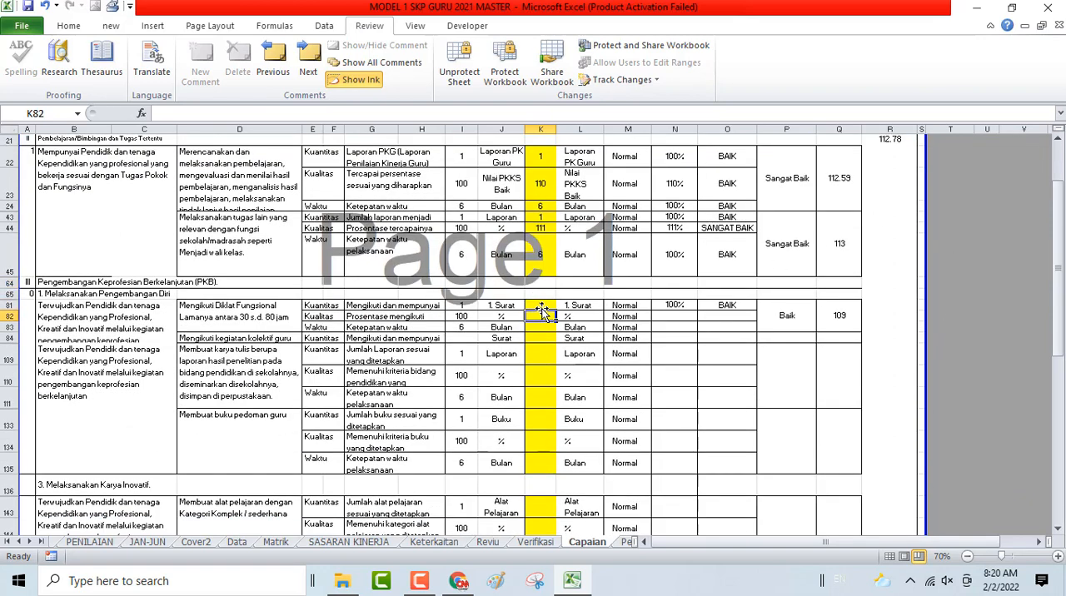
pyautogui.write('100')
pyautogui.press('Return')
# - Fill the realisasi for Membuat karya tulis in K109:K111 with 1, 100 and 6, leaving K84 empty
pyautogui.press('Return')
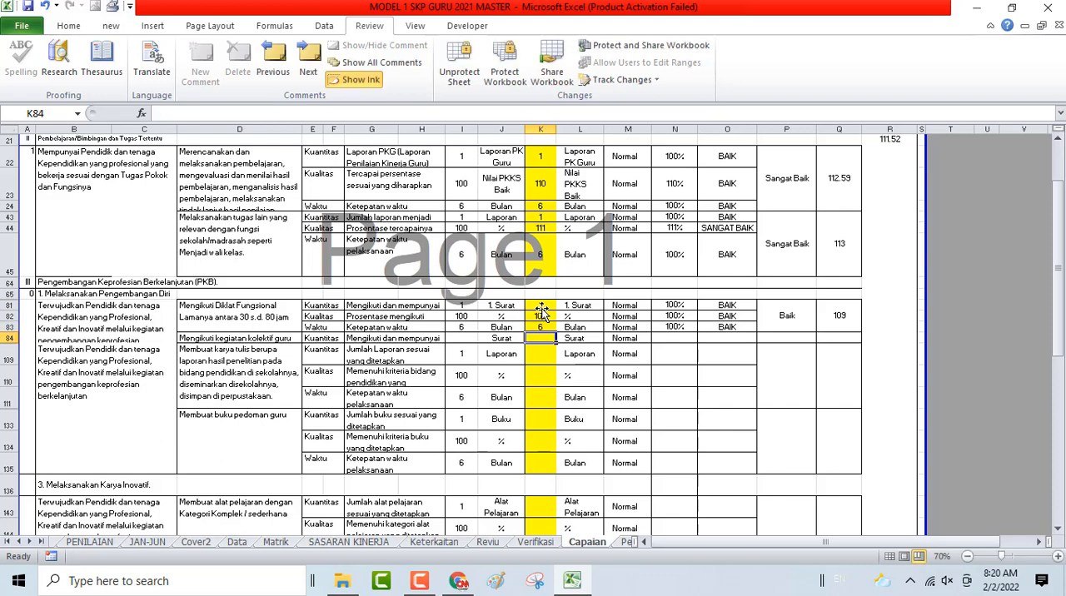
pyautogui.press('Return')
pyautogui.write('1')
pyautogui.press('Return')
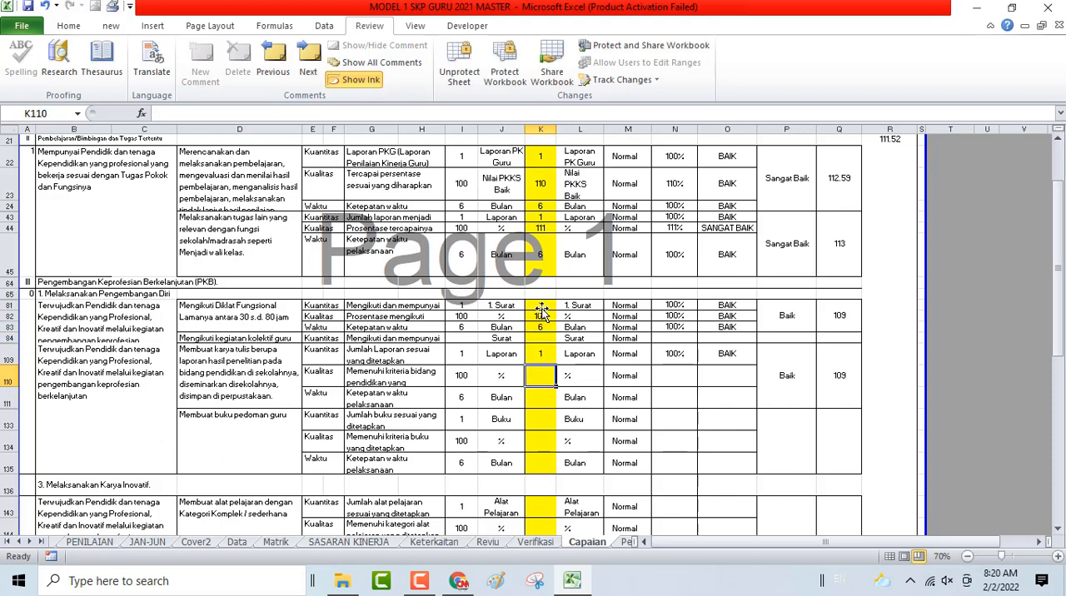
pyautogui.write('10')
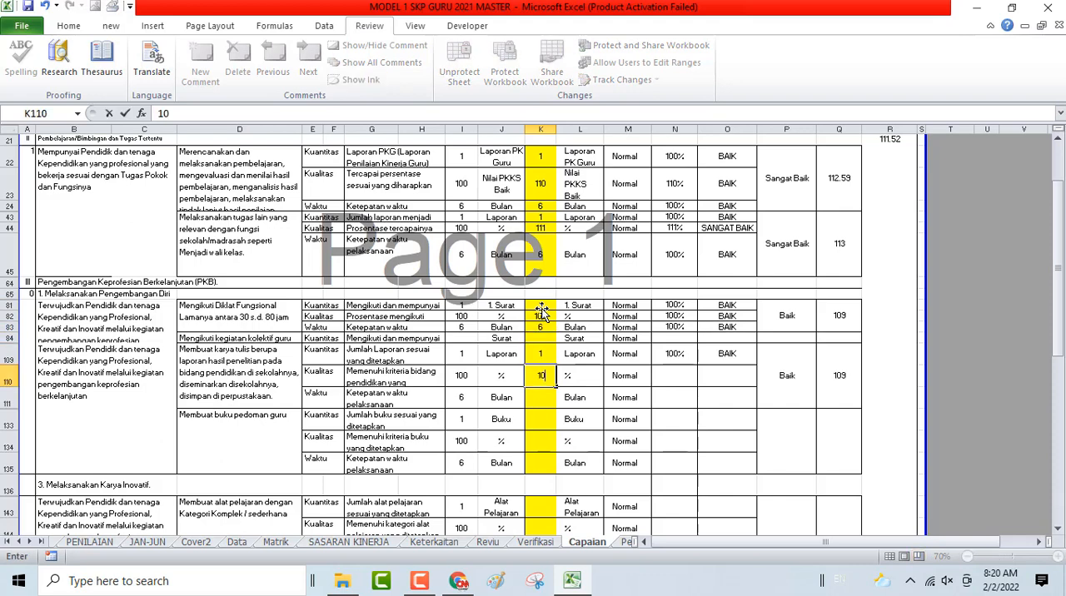
pyautogui.write('0')
pyautogui.press('Return')
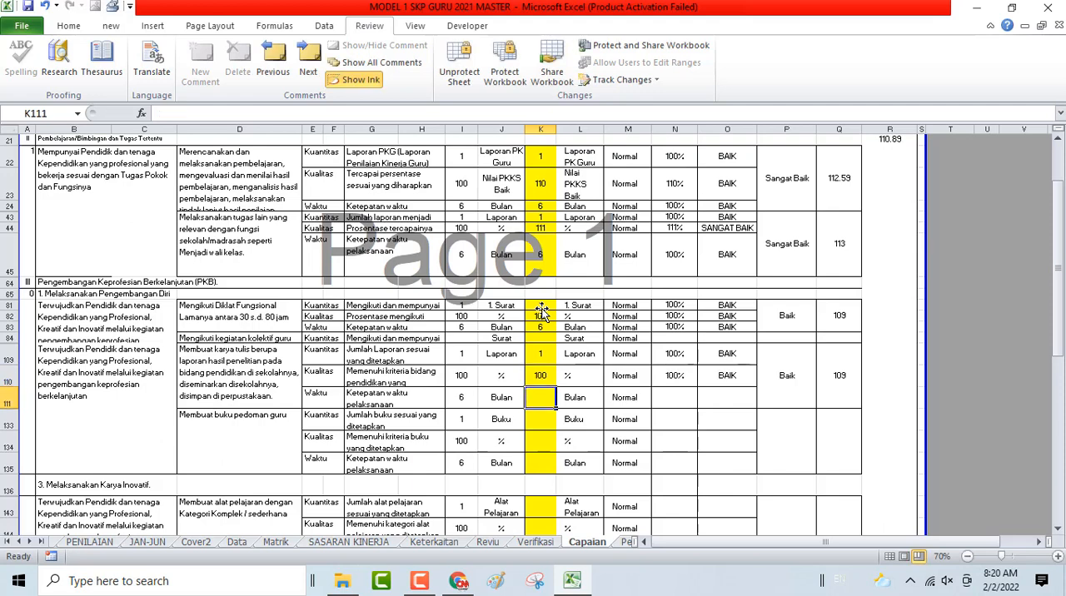
pyautogui.write('6')
pyautogui.press('Return')
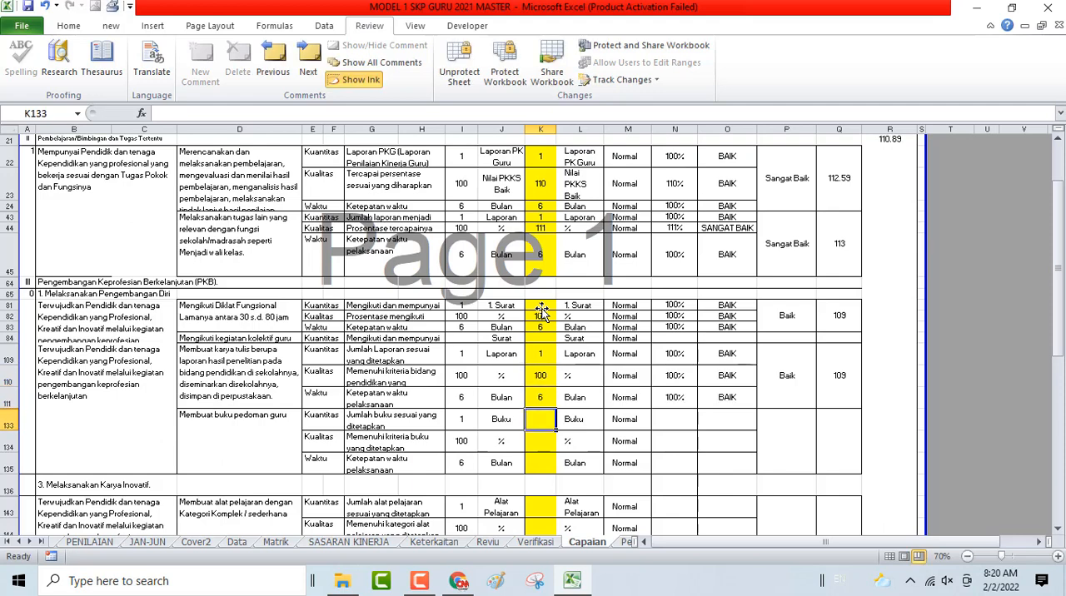
# - Fill the realisasi for Membuat buku pedoman guru in K133:K135 with 1, 100 and 1
pyautogui.write('1')
pyautogui.press('Return')
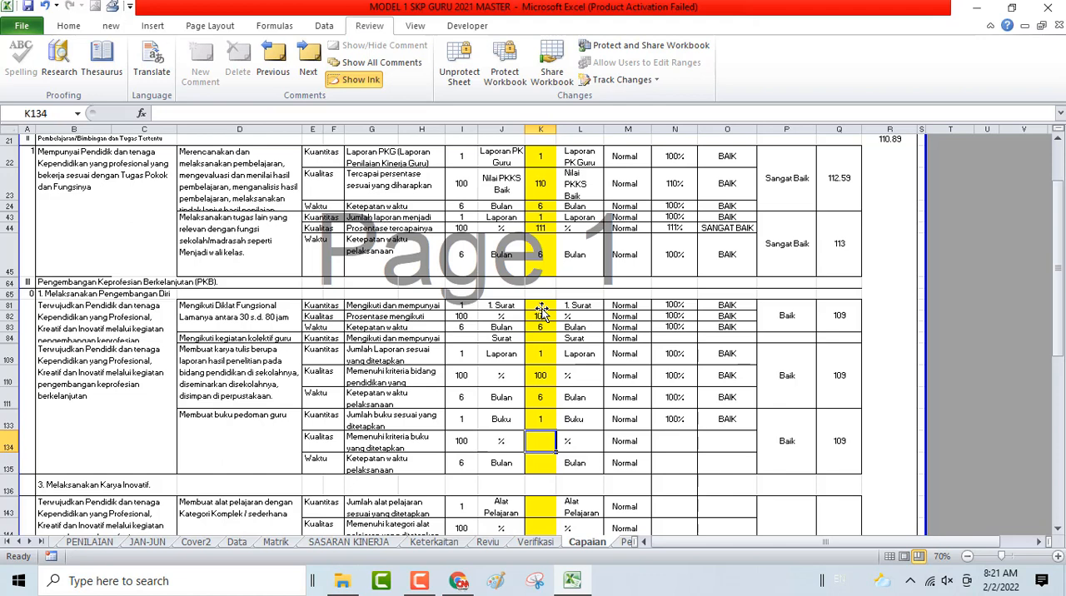
pyautogui.write('100')
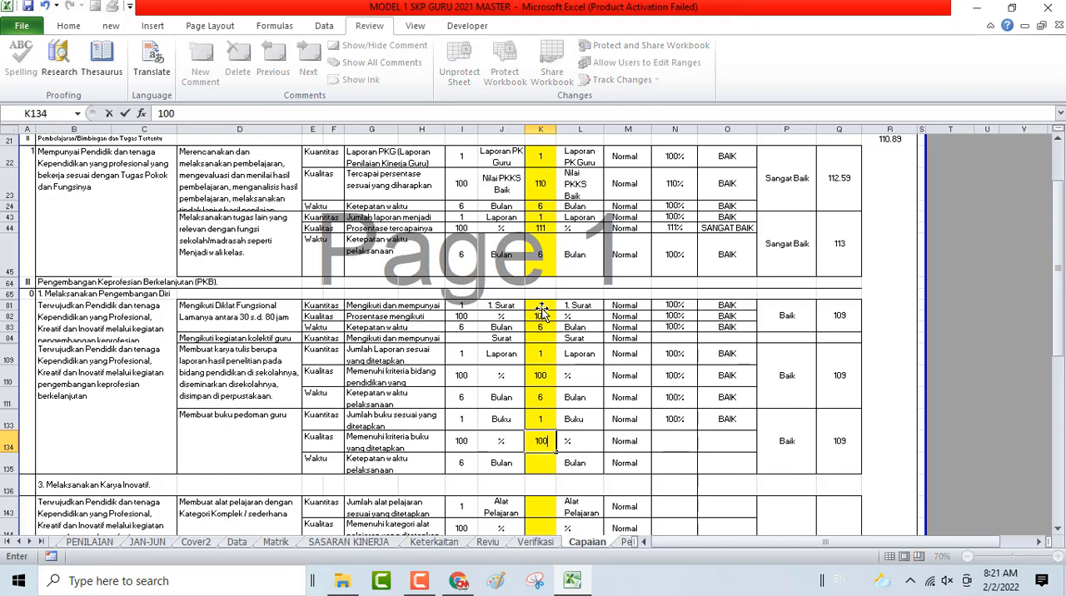
pyautogui.press('Return')
pyautogui.write('1')
pyautogui.press('Return')
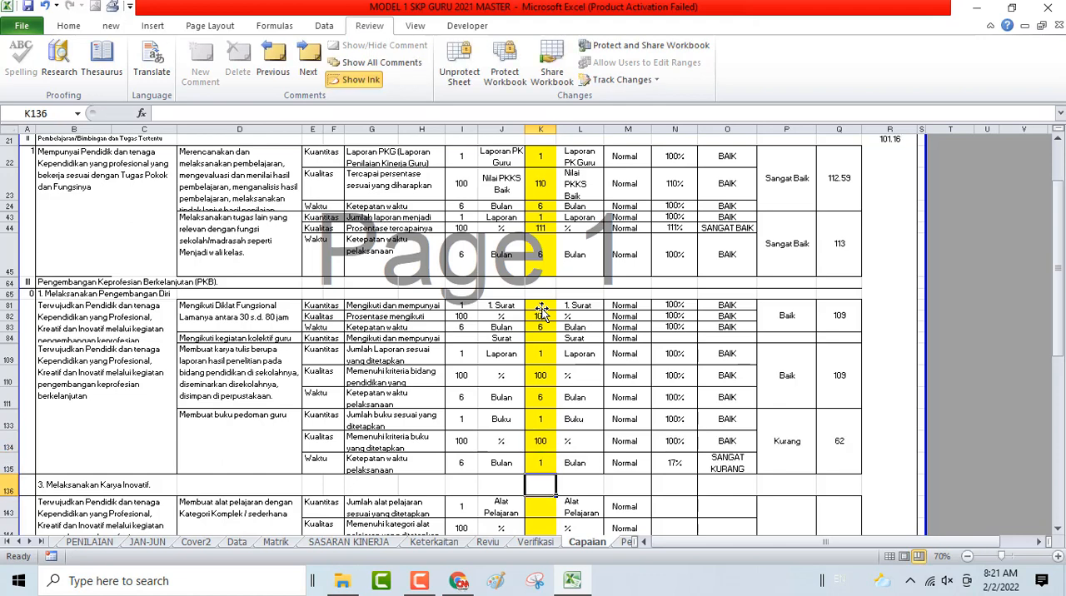
# - Try to edit the Kondisi of the teacher guidebook's Waktu row in M135
pyautogui.click(614, 461)
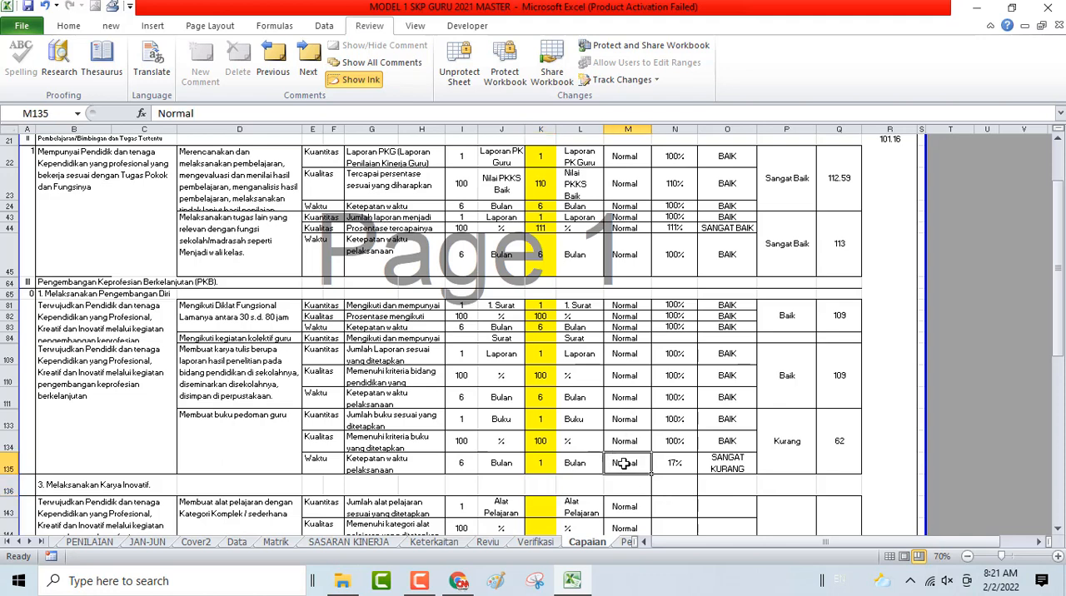
pyautogui.click(923, 435)
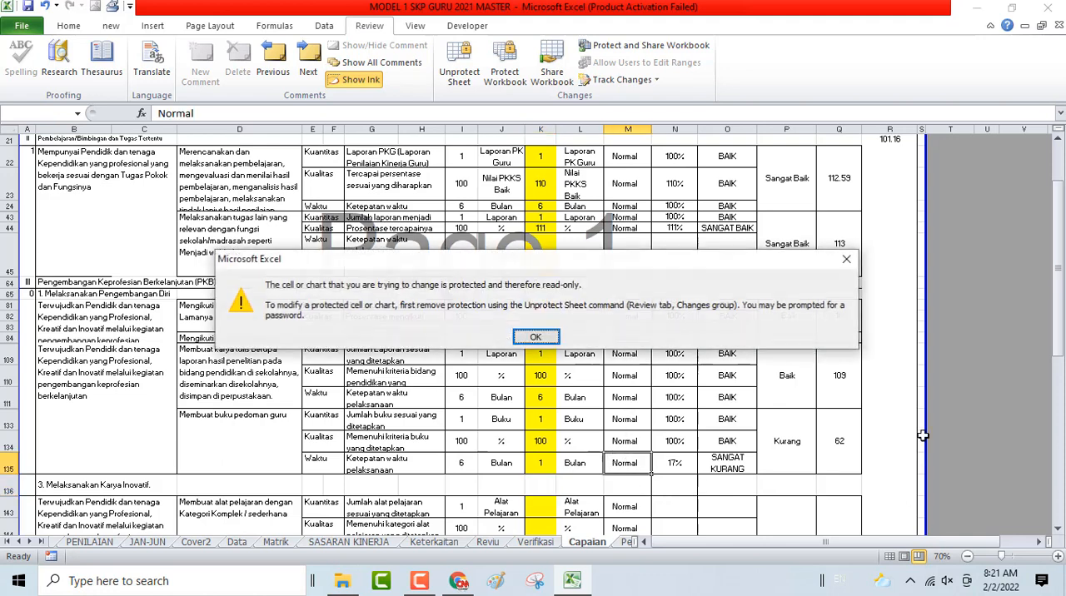
pyautogui.click(534, 338)
pyautogui.scroll(5, 583, 327)
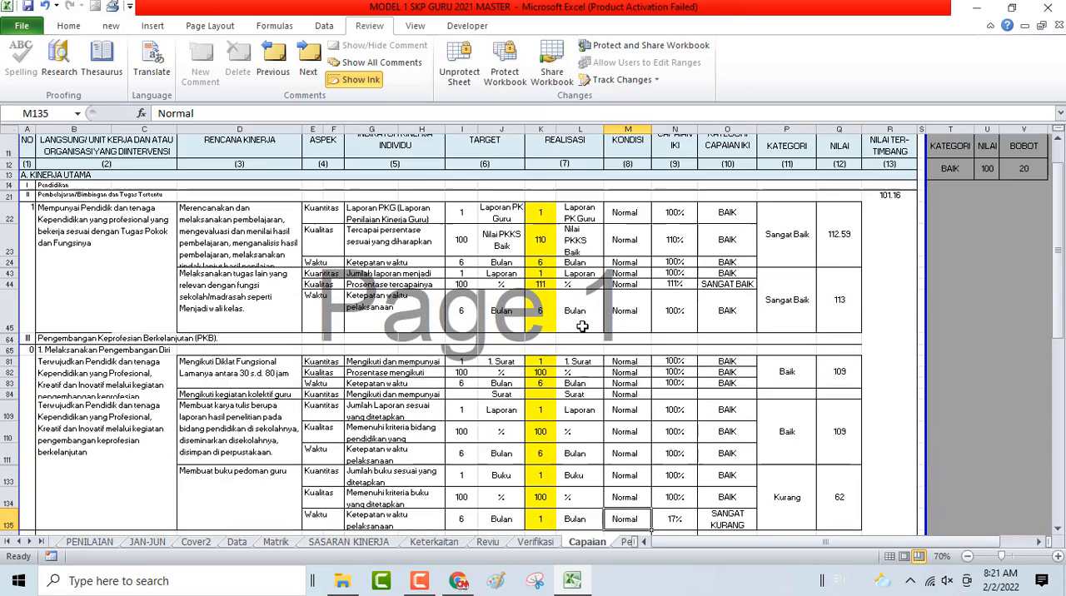
pyautogui.scroll(-5, 604, 390)
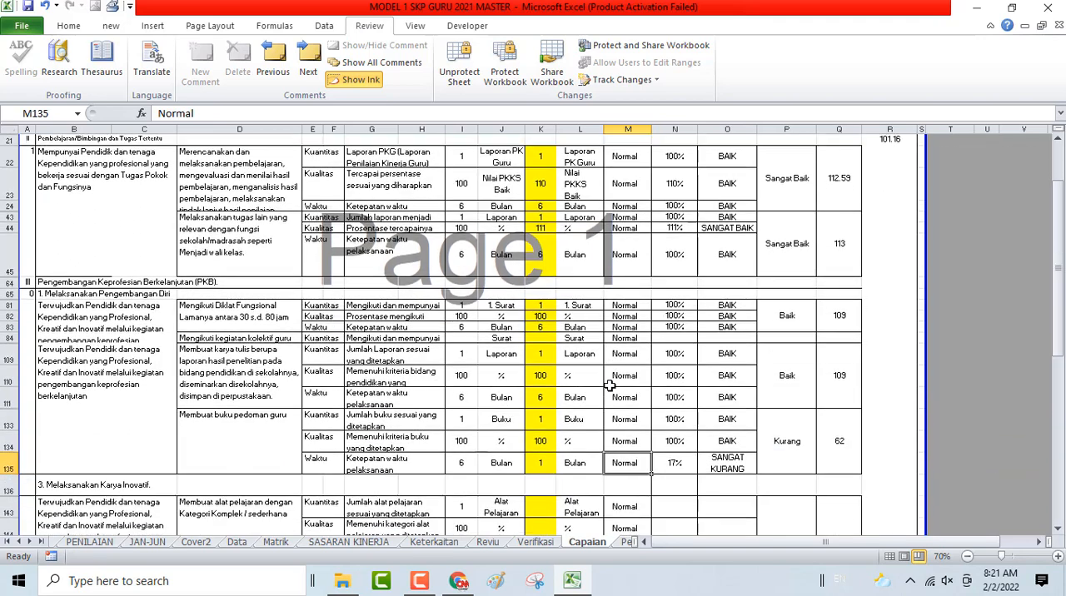
# - Open the password prompt for unprotecting the Capaian sheet
pyautogui.click(461, 62)
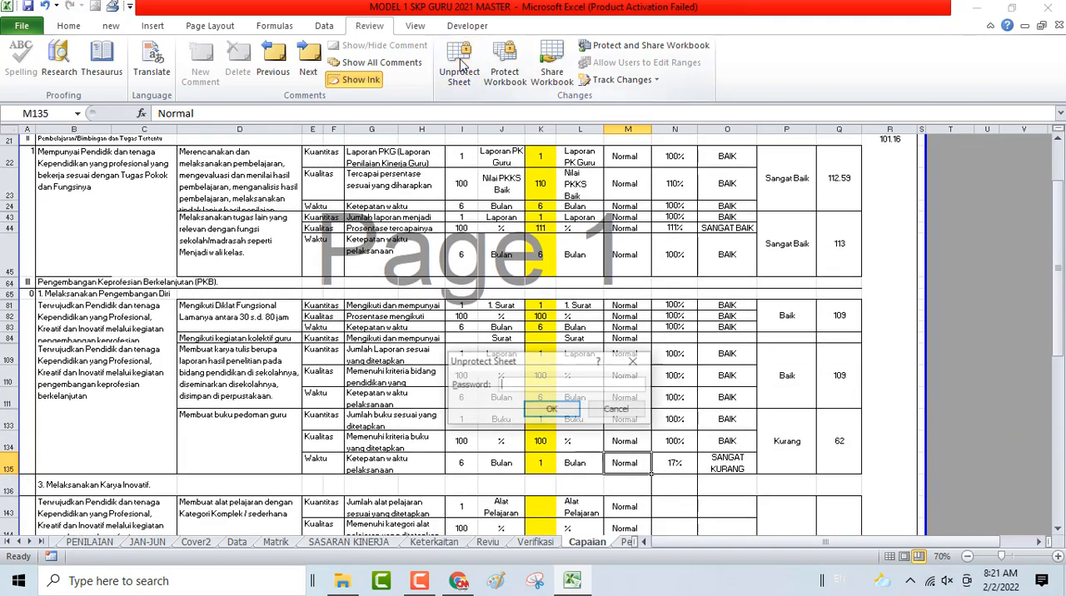
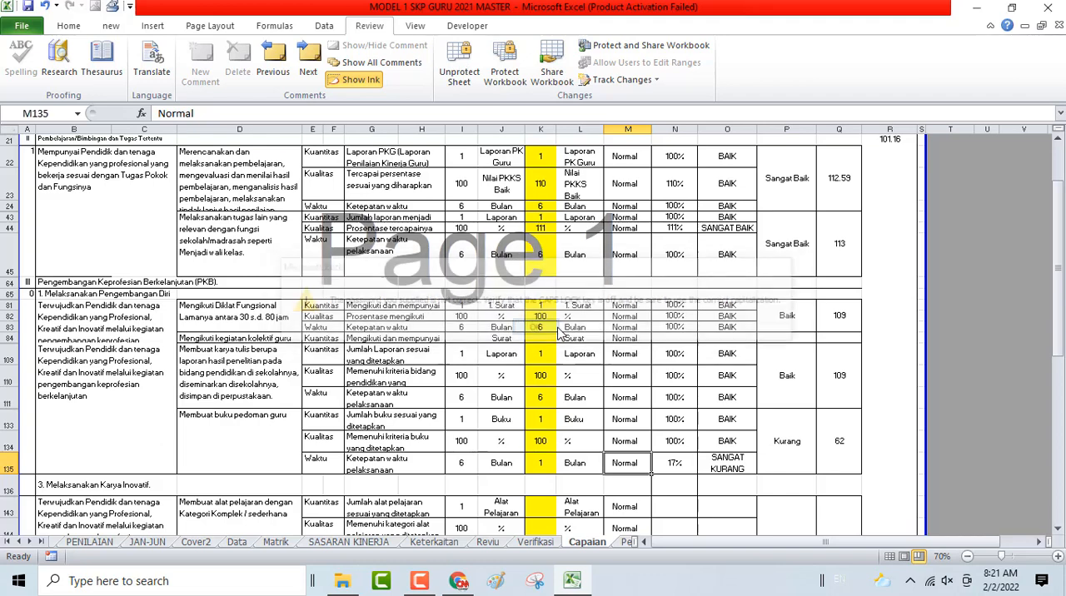
# - Start unprotecting the Capaian sheet so that its password is requested
pyautogui.click(461, 68)
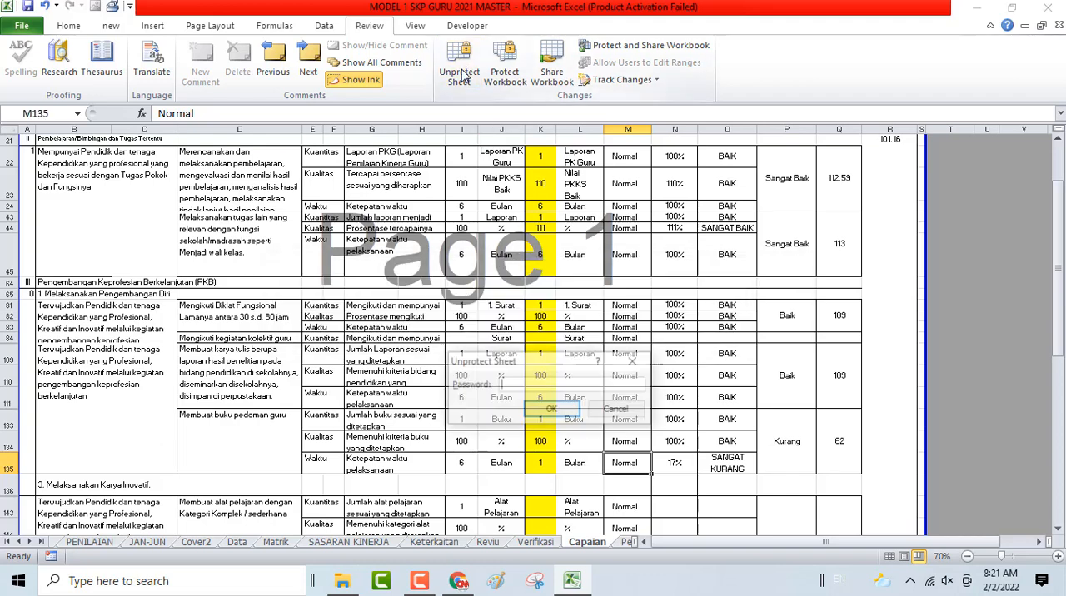
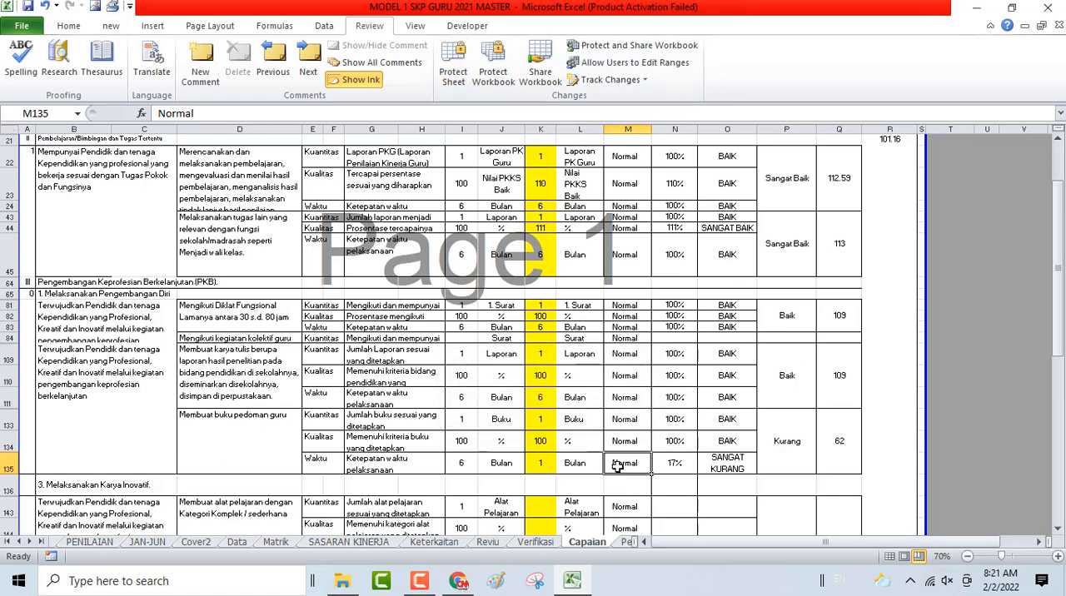
# - Turn off the Locked protection attribute for cell M135, the Kondisi of the teacher guidebook's Waktu row
pyautogui.rightClick(618, 466)
pyautogui.click(657, 370)
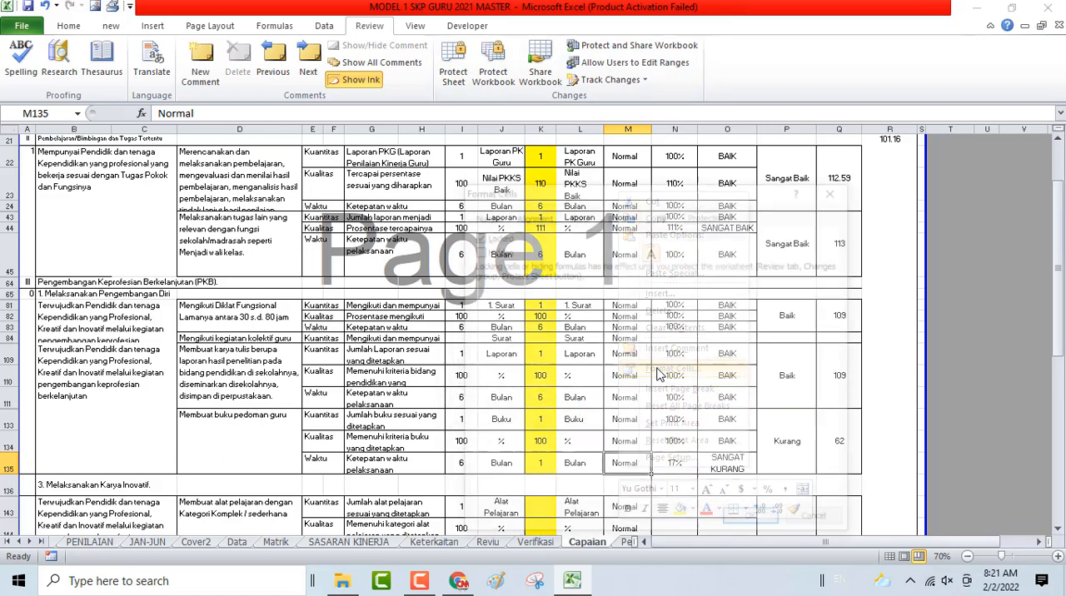
pyautogui.click(476, 235)
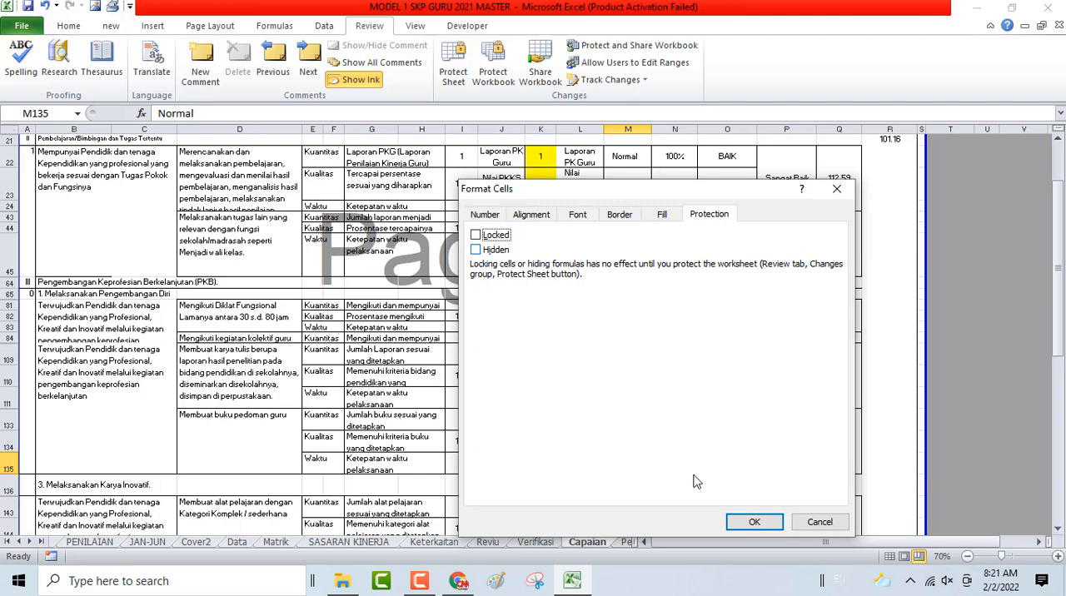
pyautogui.click(754, 523)
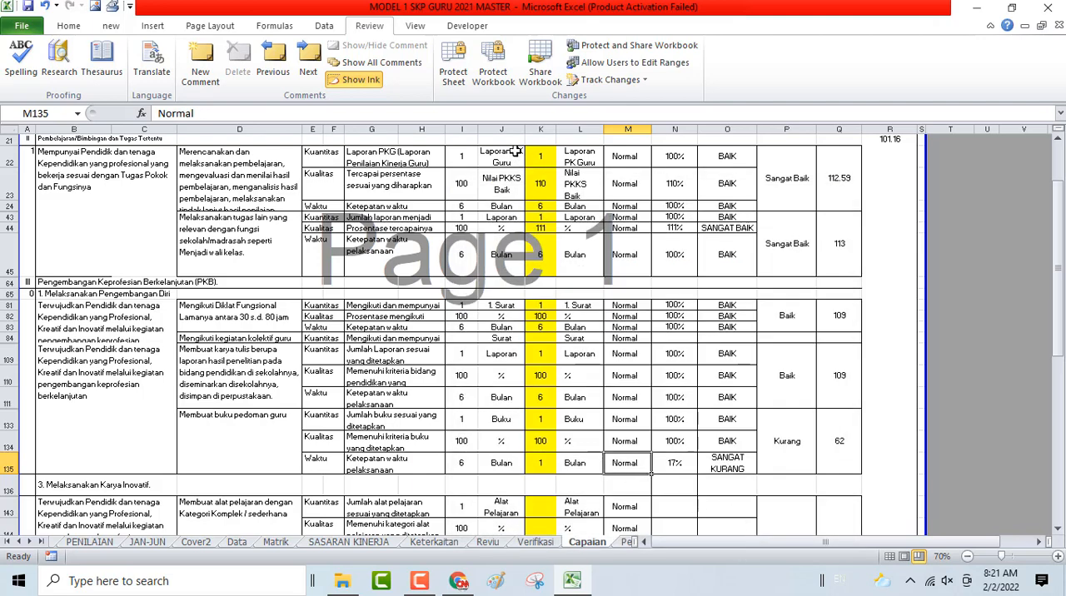
# - Protect the Capaian sheet again, entering and confirming the sheet password and keeping the current user permissions
pyautogui.click(460, 83)
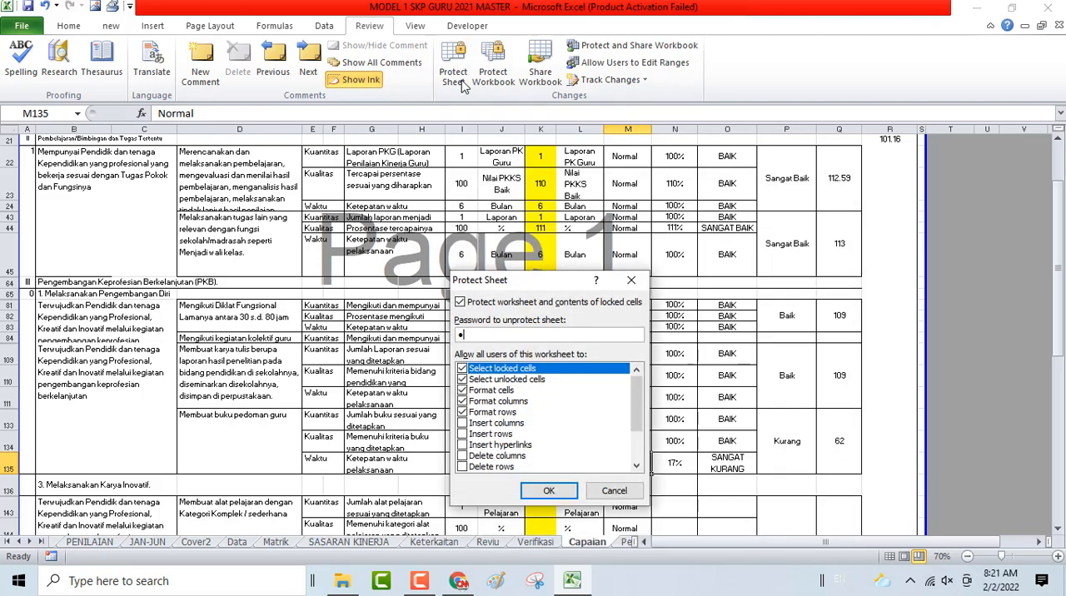
pyautogui.press('Return')
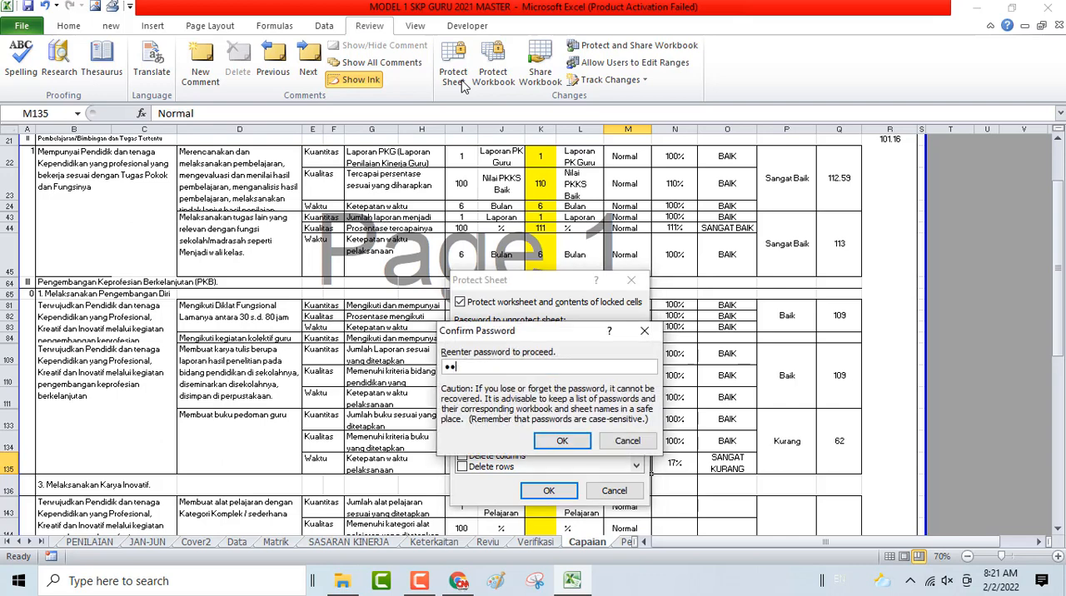
pyautogui.press('Return')
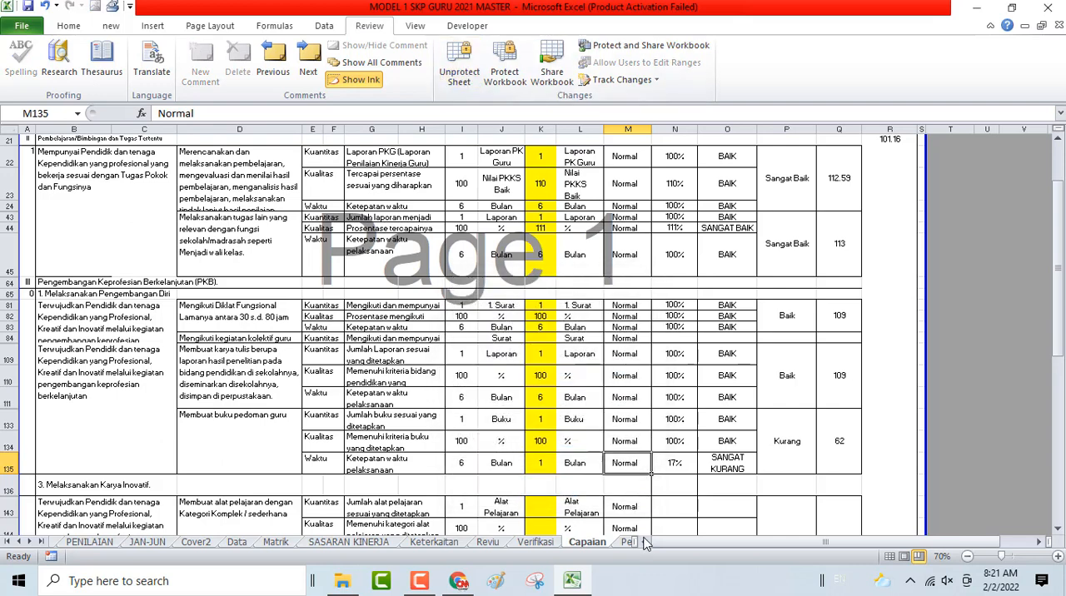
# - Set the Kondisi in M135 to Khusus and inspect the Capaian IKI formula beside it
pyautogui.write('kHUSU')
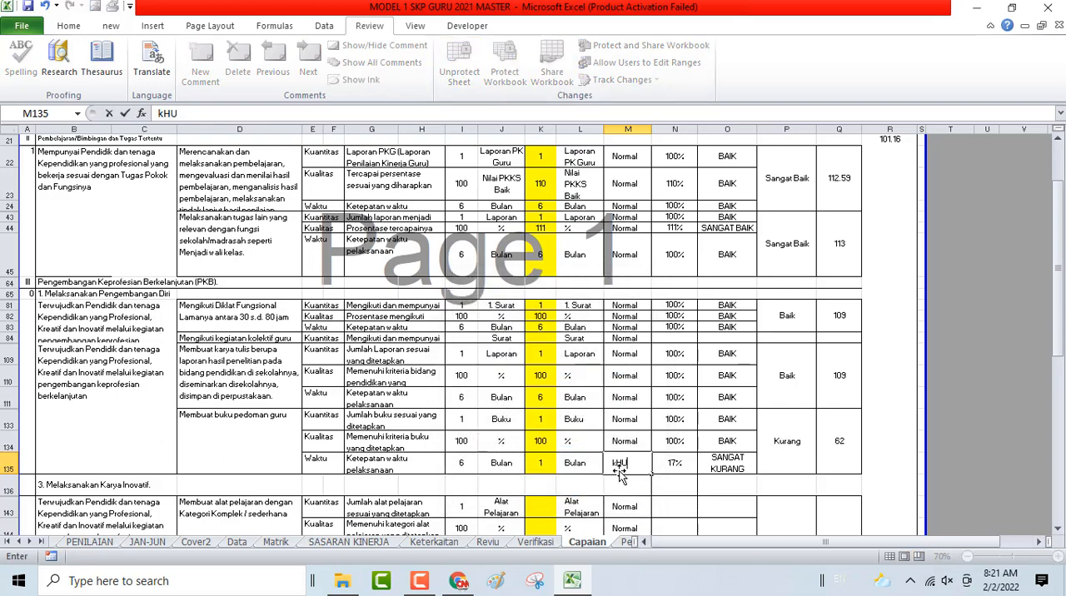
pyautogui.press('BackSpace')
pyautogui.press('BackSpace')
pyautogui.press('BackSpace')
pyautogui.press('BackSpace')
pyautogui.press('BackSpace')
pyautogui.write('Khusus')
pyautogui.press('Return')
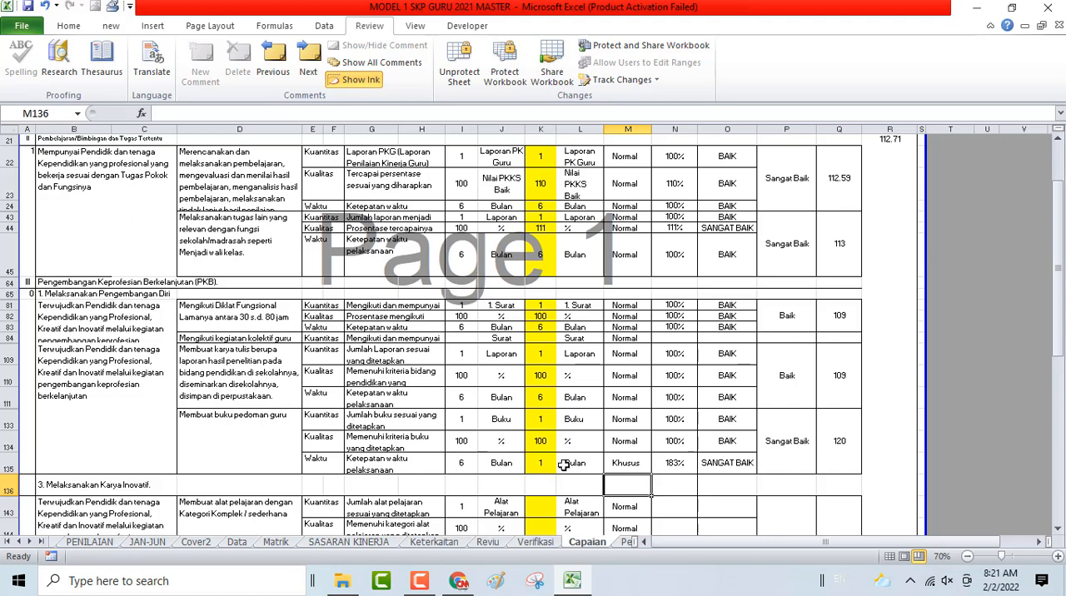
pyautogui.click(681, 459)
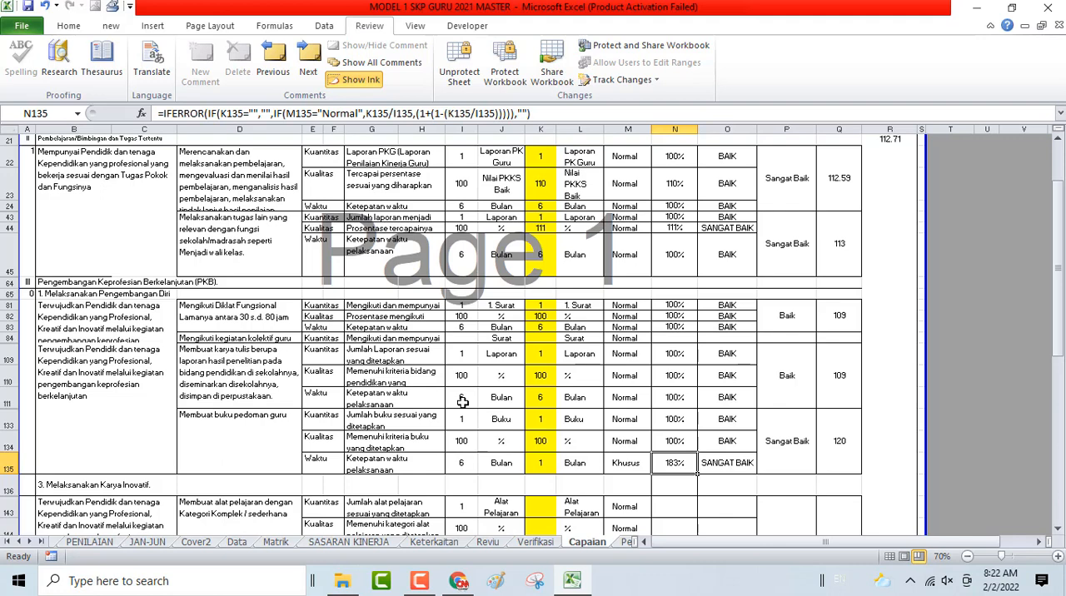
# - Test realisation values of 7 and 1 in K111 with the Normal condition, and restore the cell to 6
pyautogui.click(540, 398)
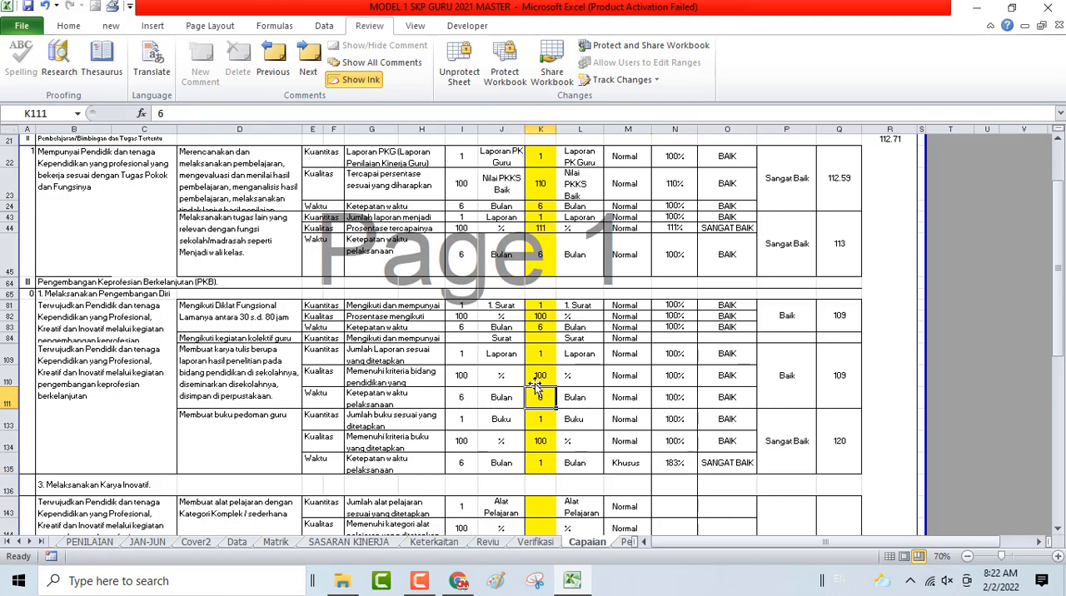
pyautogui.write('7')
pyautogui.press('Return')
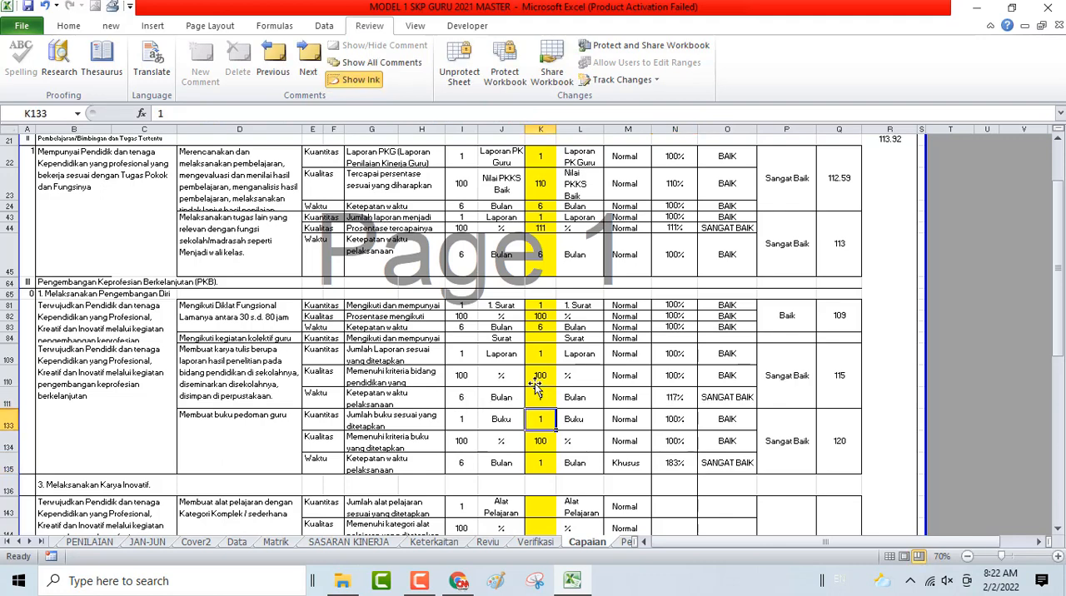
pyautogui.press('Up')
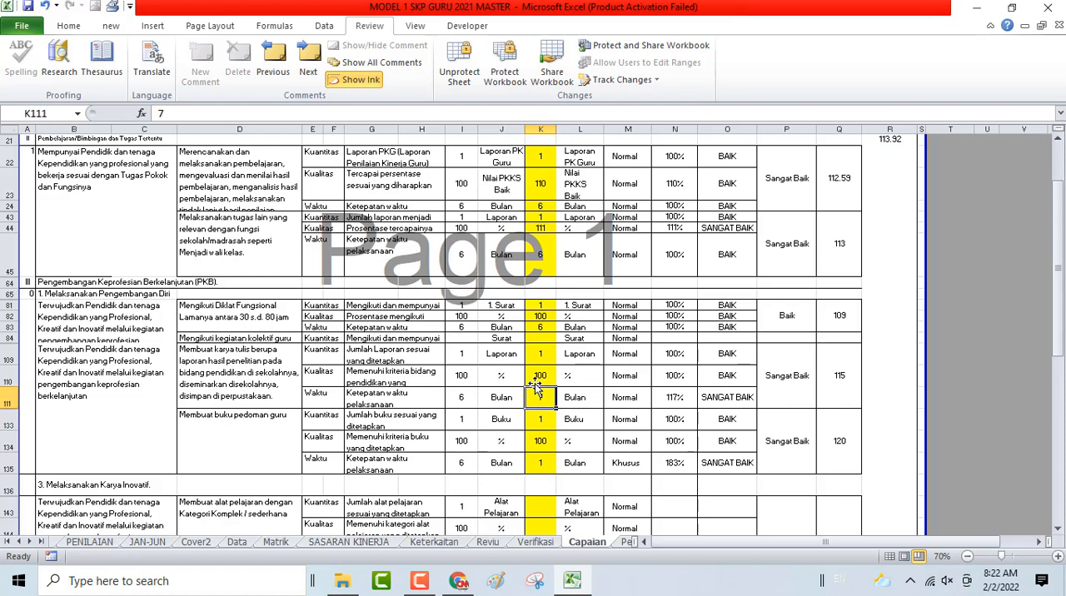
pyautogui.write('1')
pyautogui.press('Return')
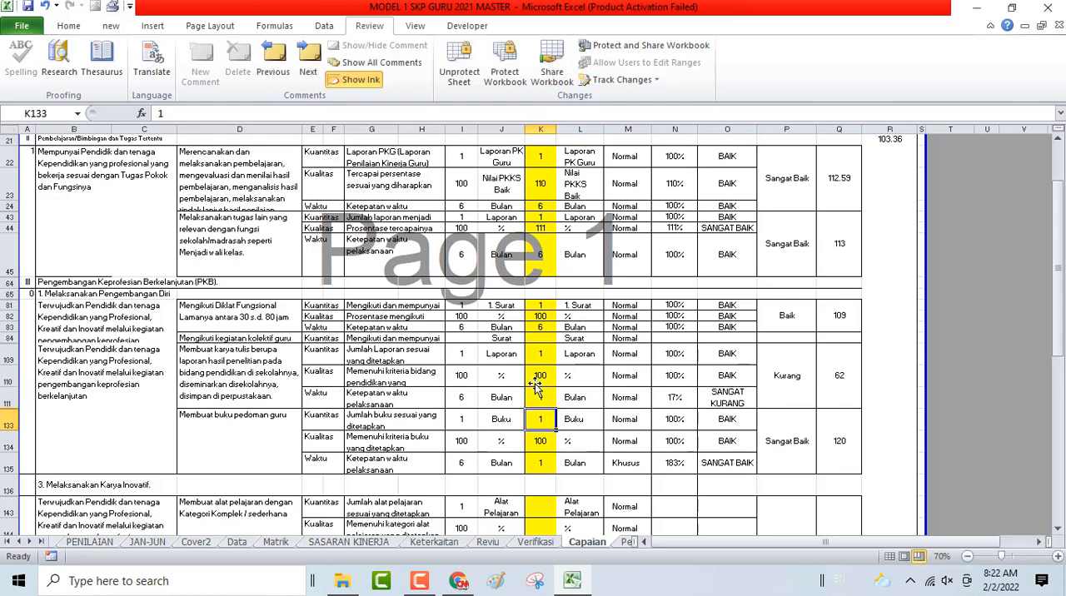
pyautogui.press('Up')
pyautogui.write('6')
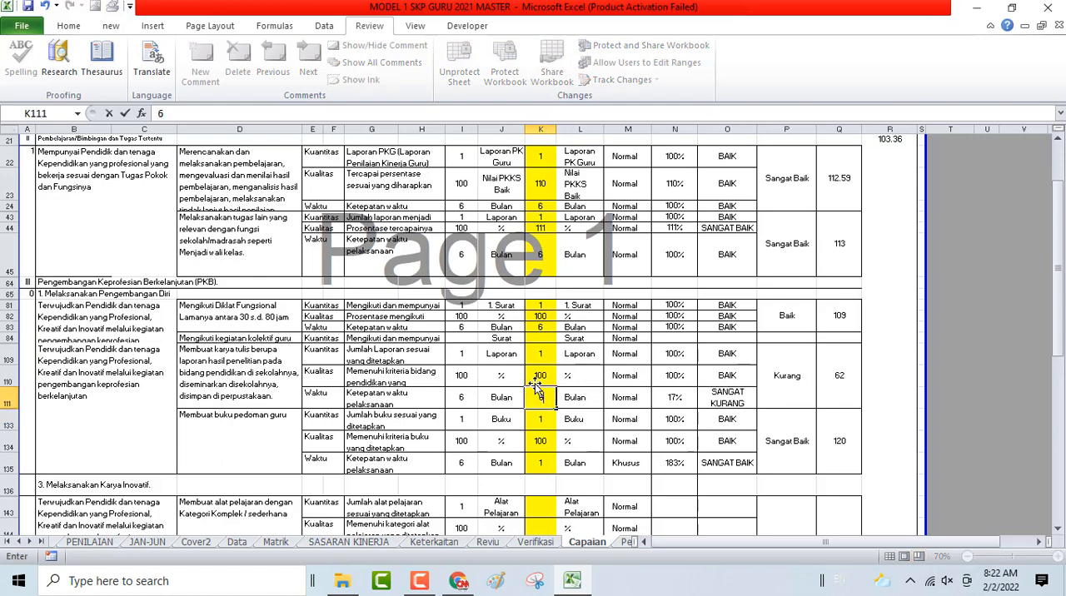
pyautogui.press('Return')
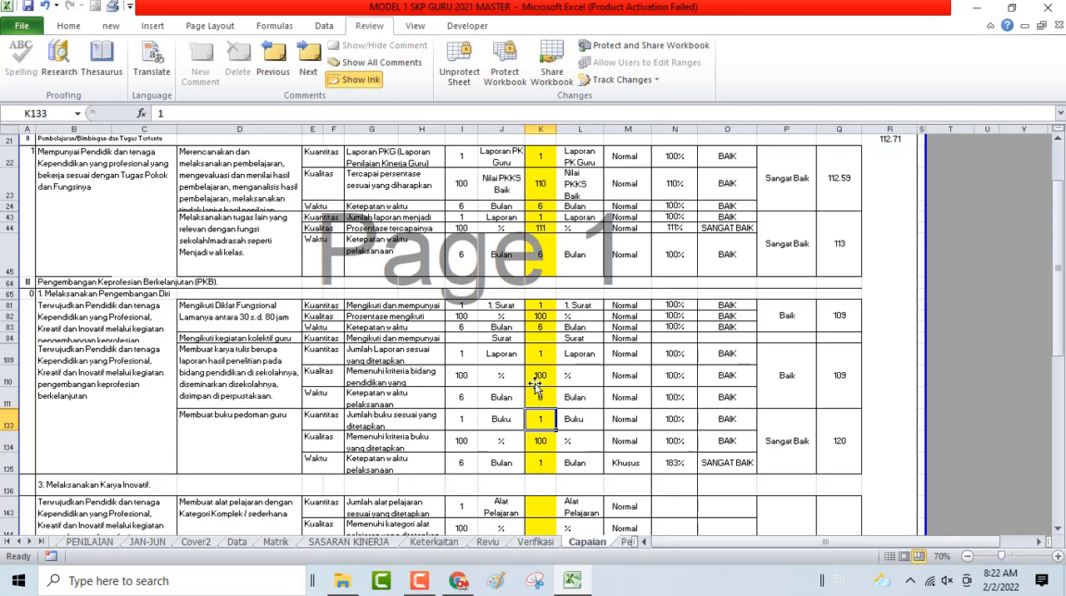
# - Fill in the Realisasi of the alat pelajaran activity in K143:K145 with 1, 100 and 6
pyautogui.scroll(-3, 543, 455)
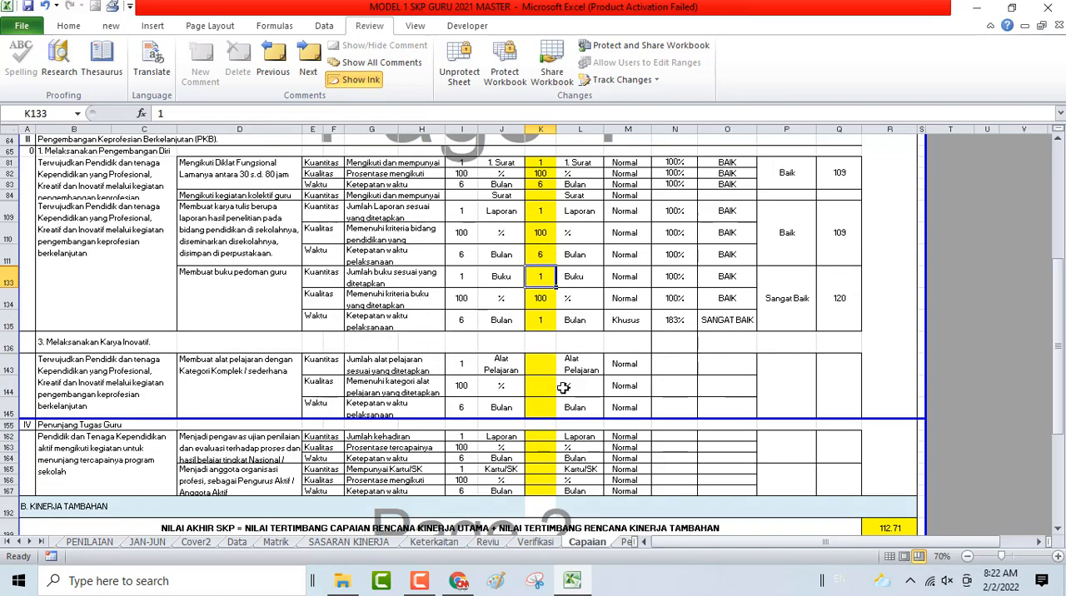
pyautogui.click(543, 367)
pyautogui.write('1')
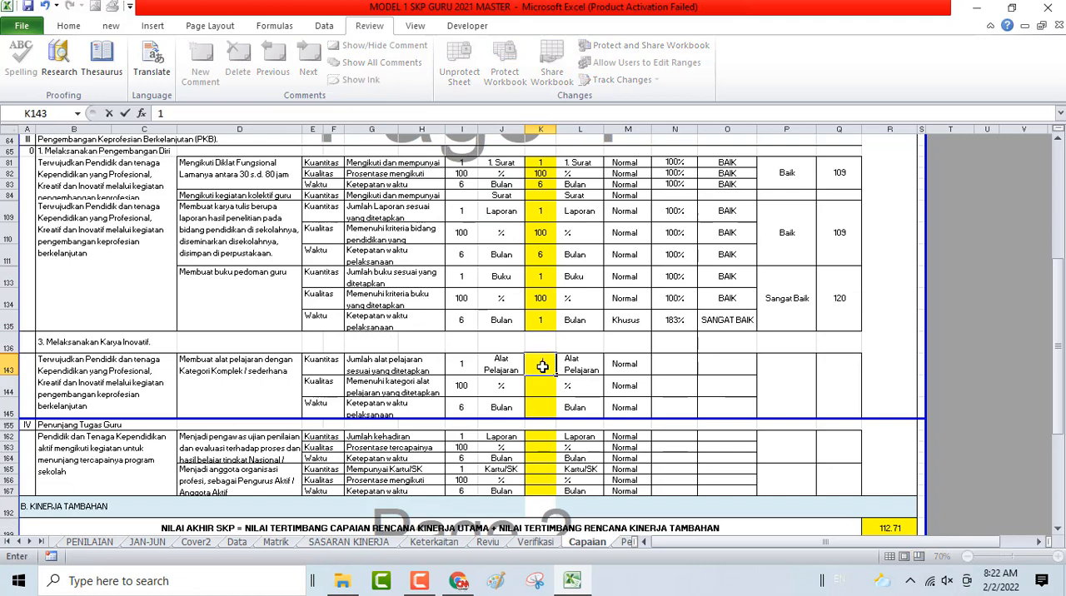
pyautogui.press('Return')
pyautogui.write('100')
pyautogui.press('Return')
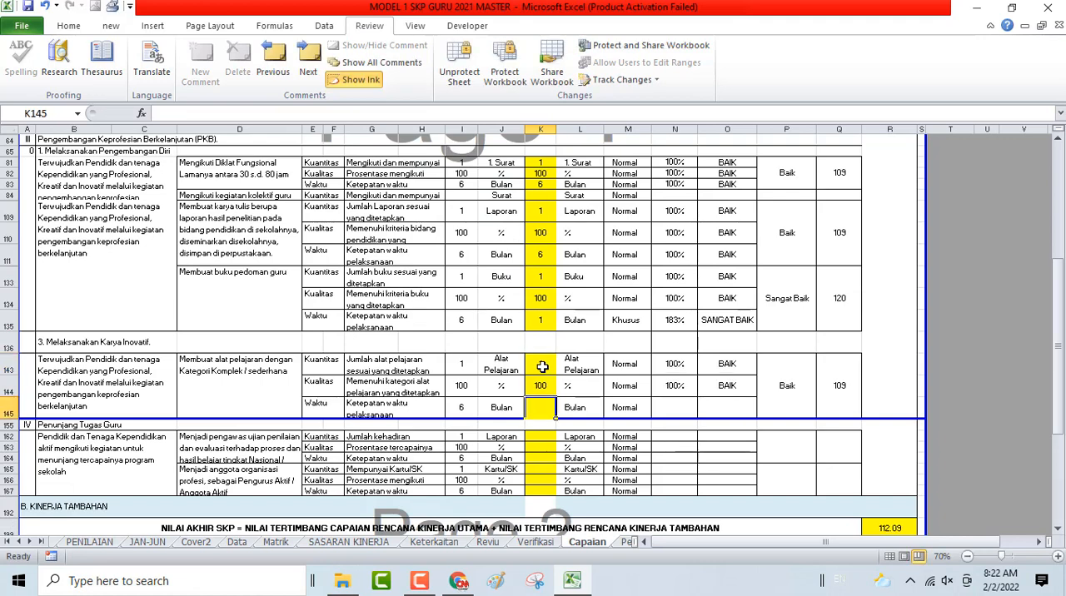
pyautogui.write('6')
# - Change the Kualitas realisation of the alat pelajaran activity in K144 to 108
pyautogui.press('Up')
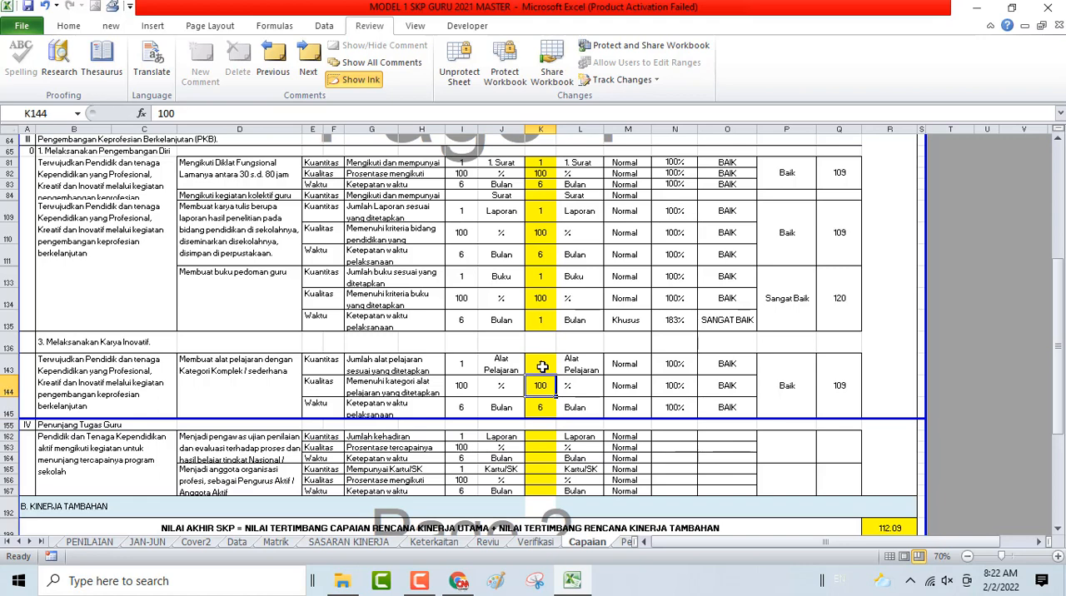
pyautogui.write('108')
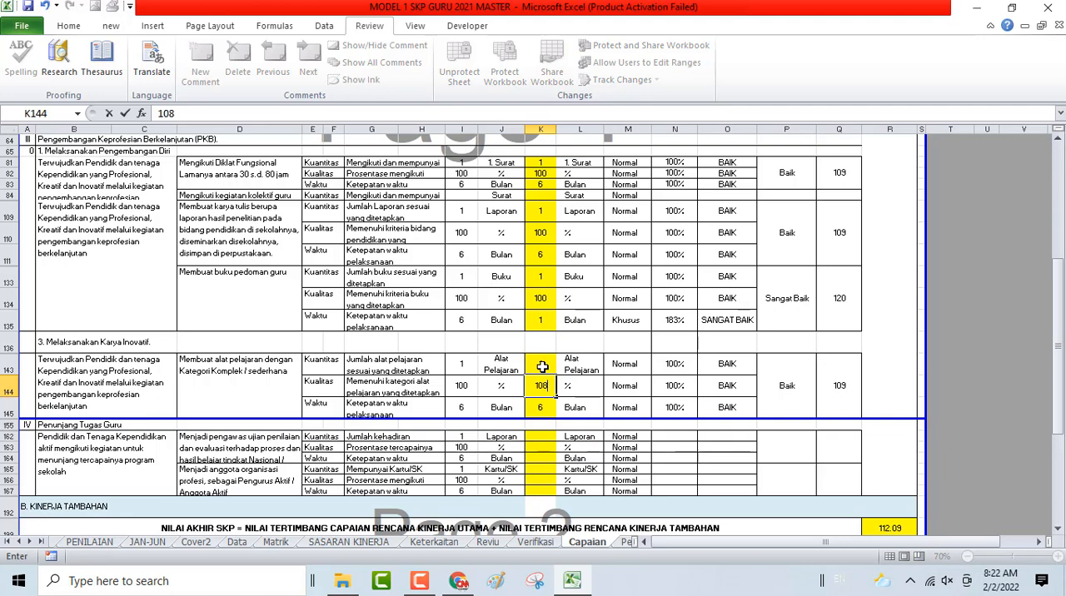
pyautogui.press('Return')
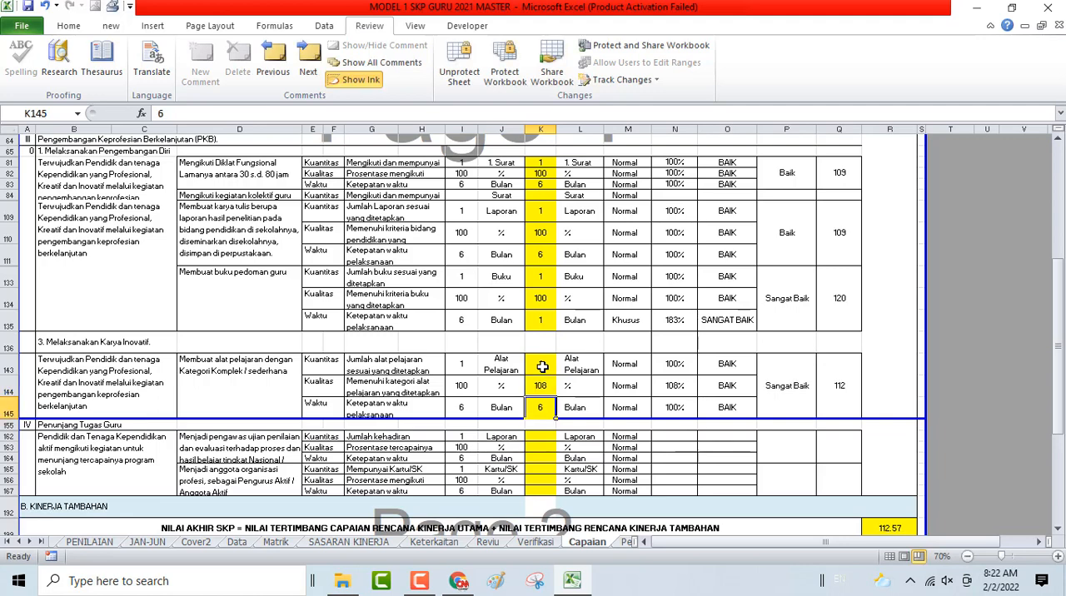
pyautogui.press('Return')
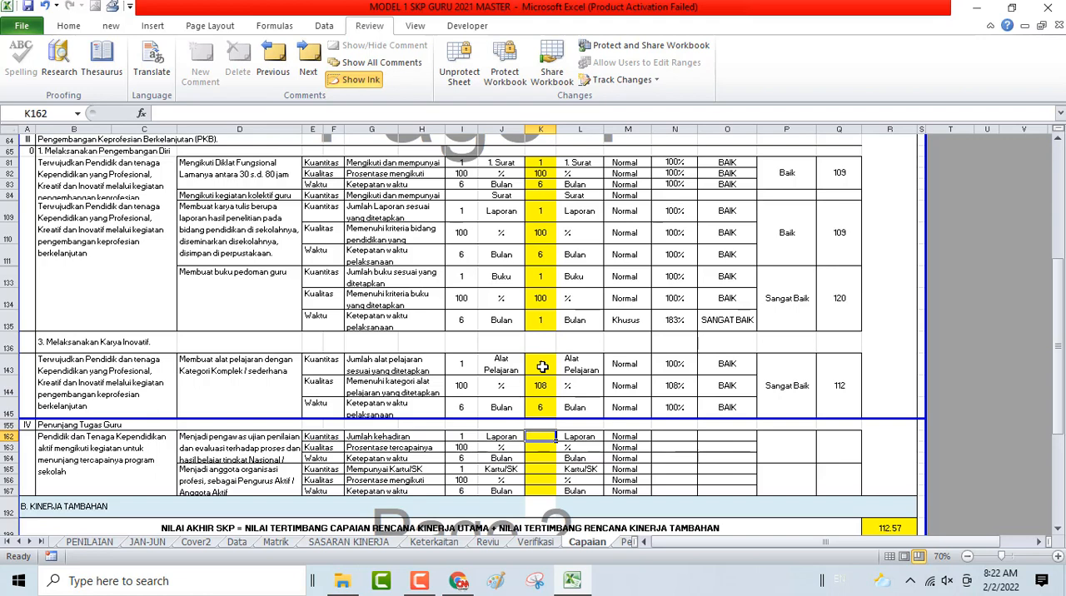
# - Fill in the Realisasi of the exam supervisor activity in K162:K164 with 1, 102 and 6
pyautogui.write('1')
pyautogui.press('Return')
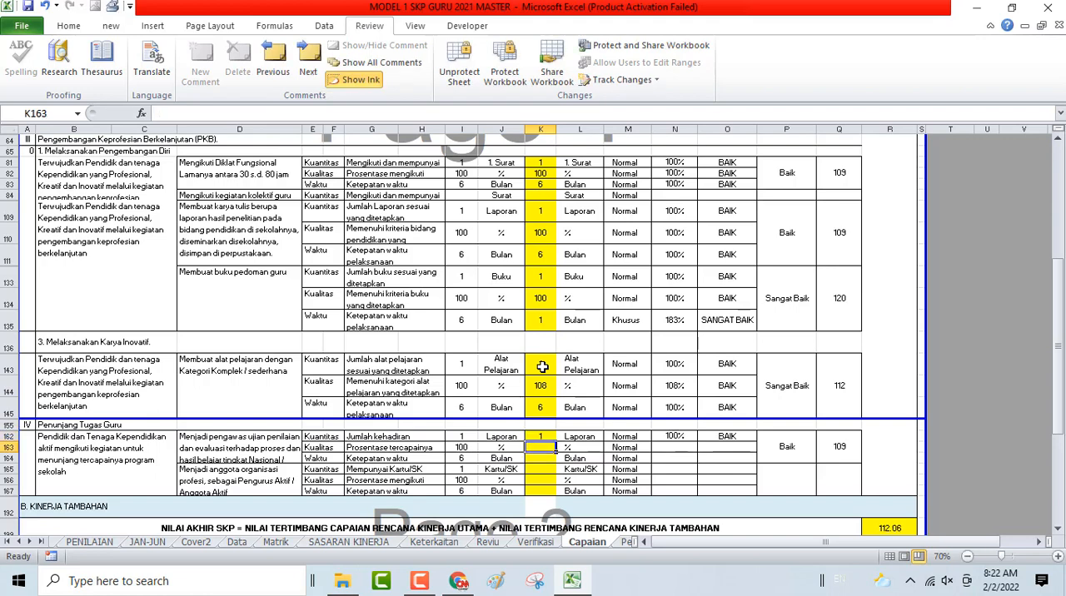
pyautogui.write('102')
pyautogui.press('Return')
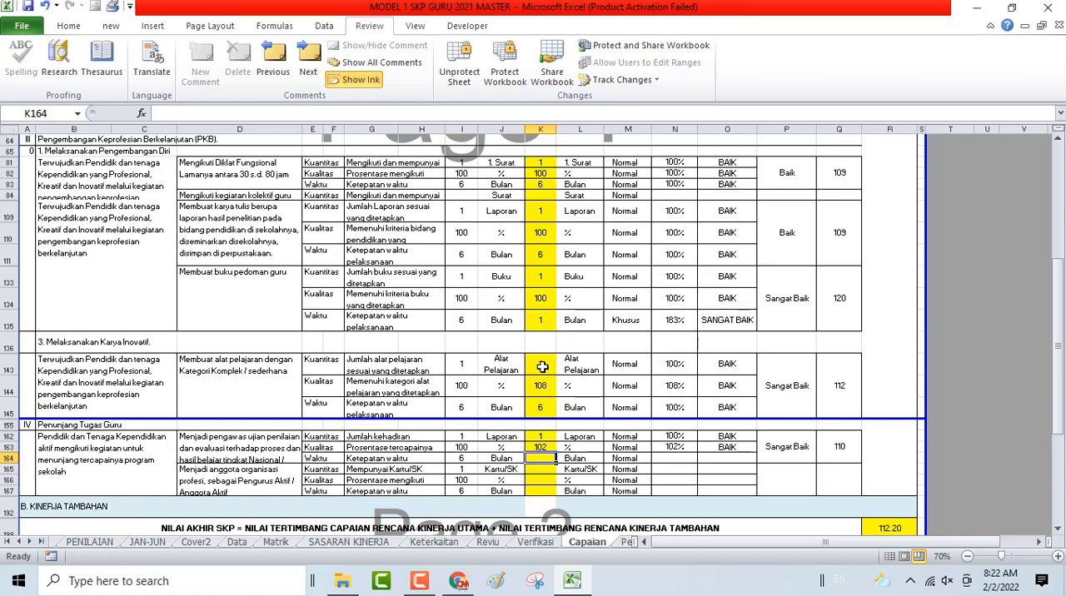
pyautogui.write('6')
pyautogui.press('Return')
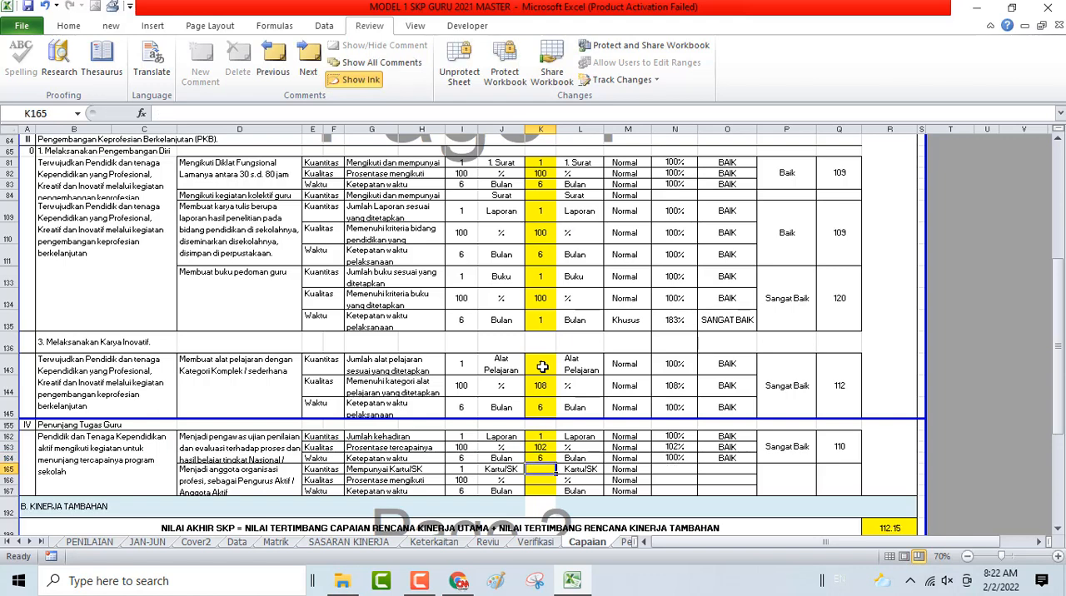
# - Fill in the Realisasi of the professional organisation membership activity in K165:K167 with 1, 100 and 6
pyautogui.write('1')
pyautogui.press('Return')
pyautogui.write('100')
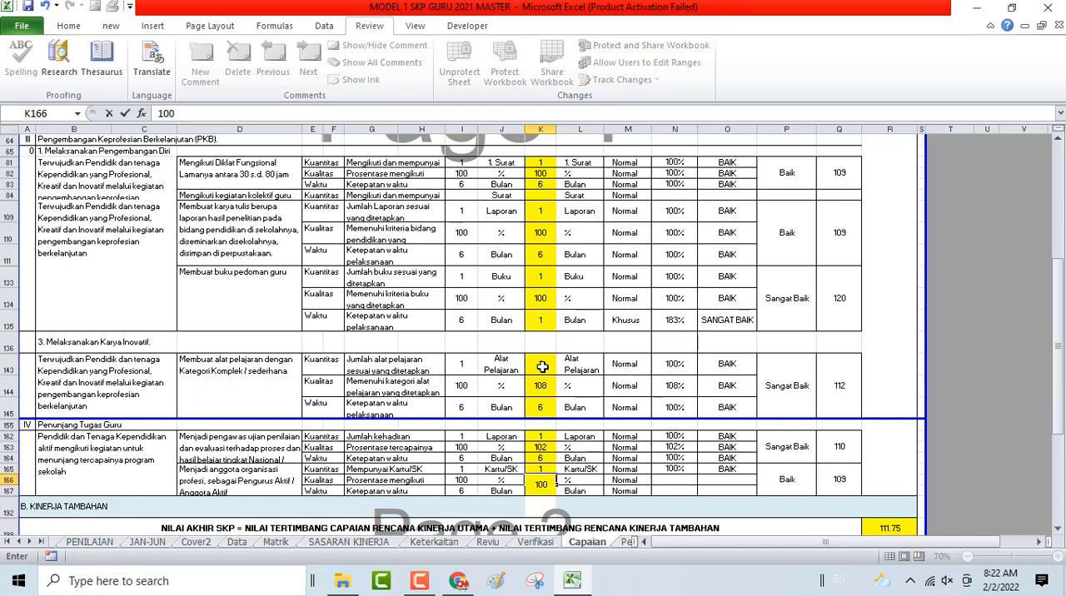
pyautogui.press('Return')
pyautogui.write('6')
pyautogui.press('Return')
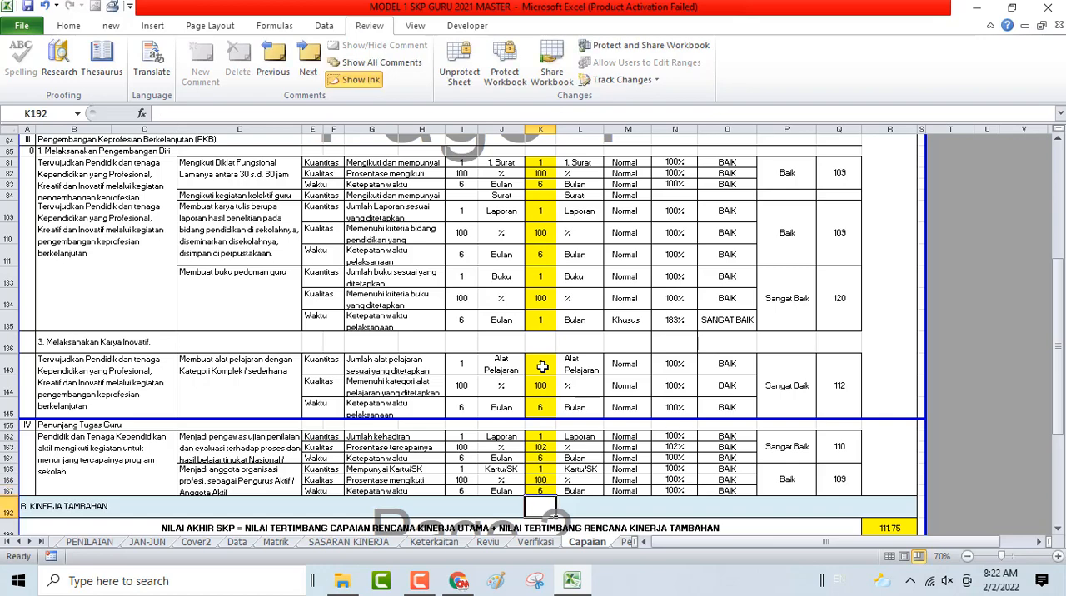
# - Change the Kualitas realisation of the professional organisation membership activity in K166 to 98
pyautogui.scroll(-2, 567, 525)
pyautogui.scroll(-1, 566, 525)
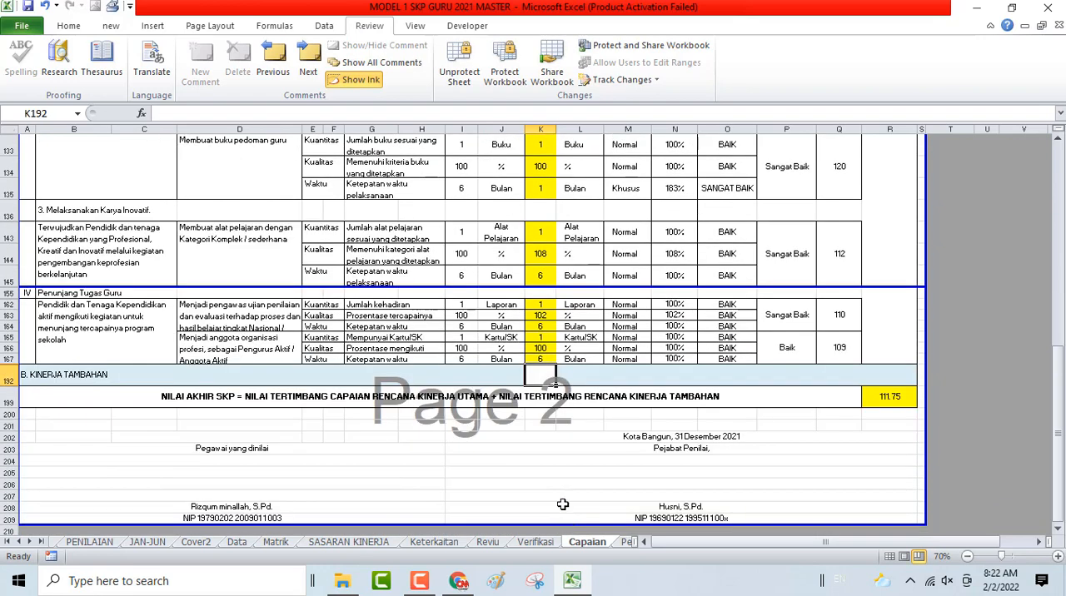
pyautogui.scroll(1, 561, 505)
pyautogui.click(543, 368)
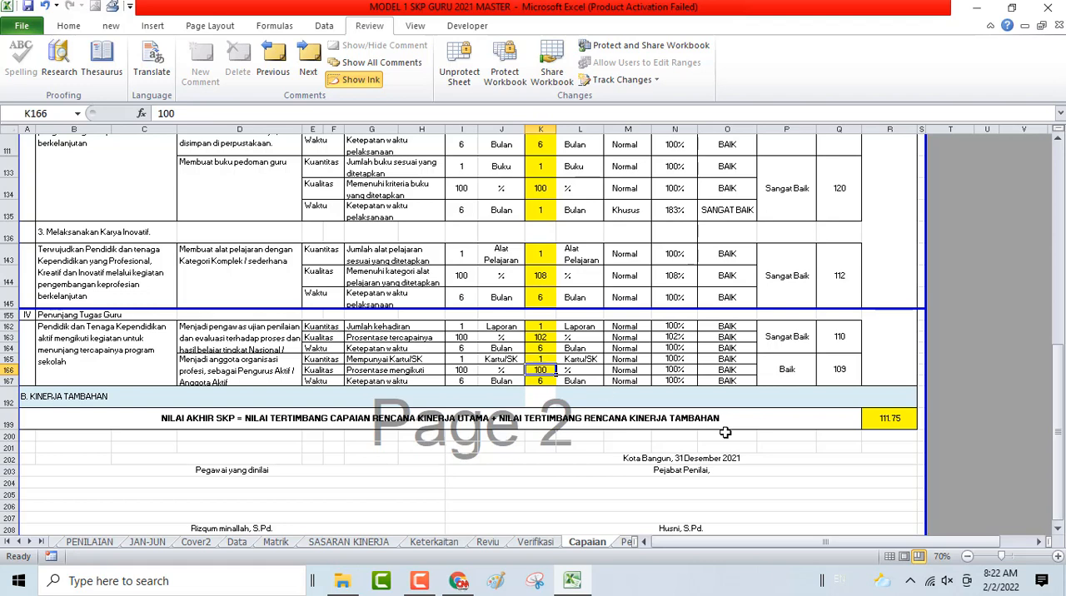
pyautogui.write('98')
pyautogui.press('Return')
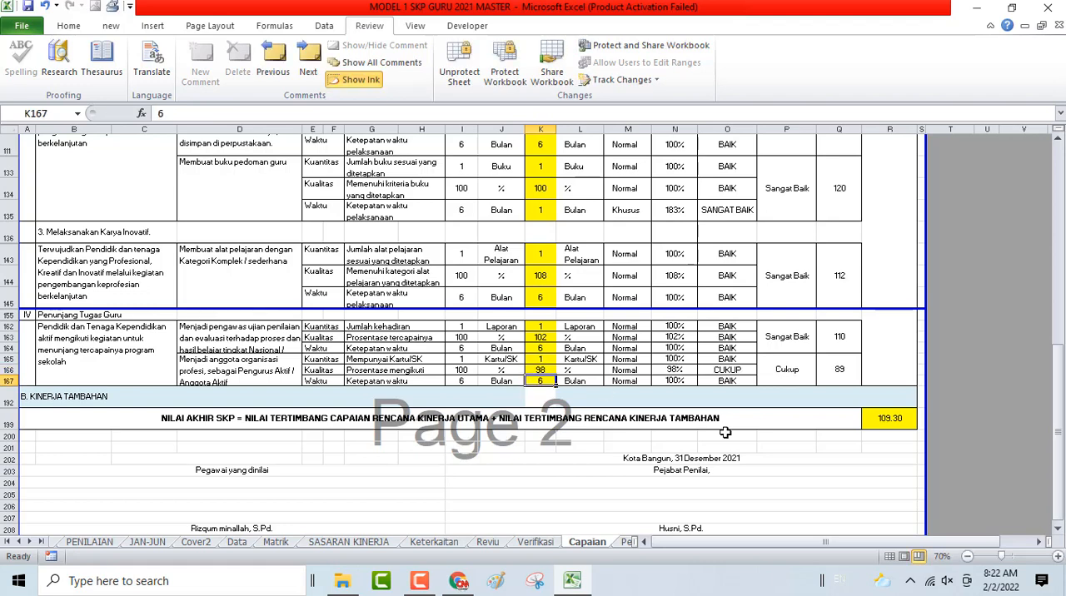
# - Check the NILAI AKHIR SKP cell and the completed Capaian table, and return to the workbook's HOME sheet
pyautogui.click(896, 415)
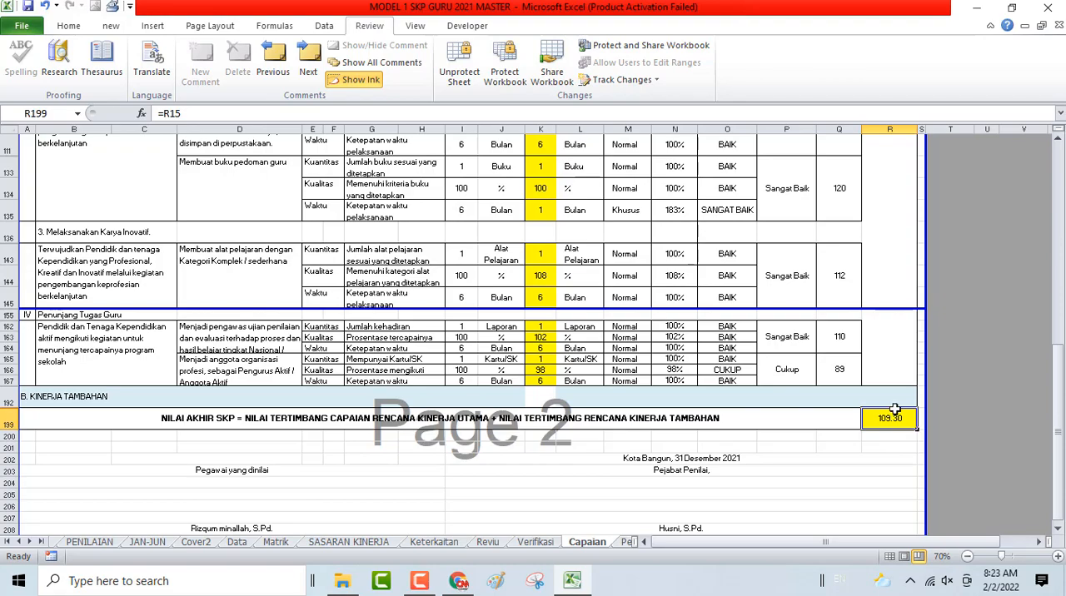
pyautogui.scroll(15, 888, 416)
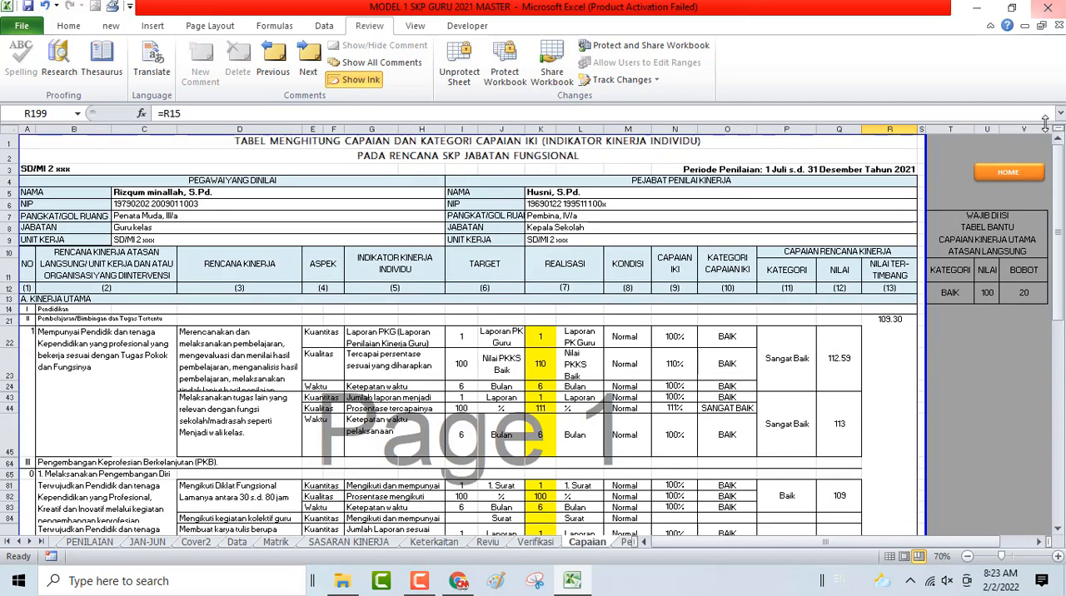
pyautogui.scroll(-6, 573, 333)
pyautogui.scroll(-3, 573, 333)
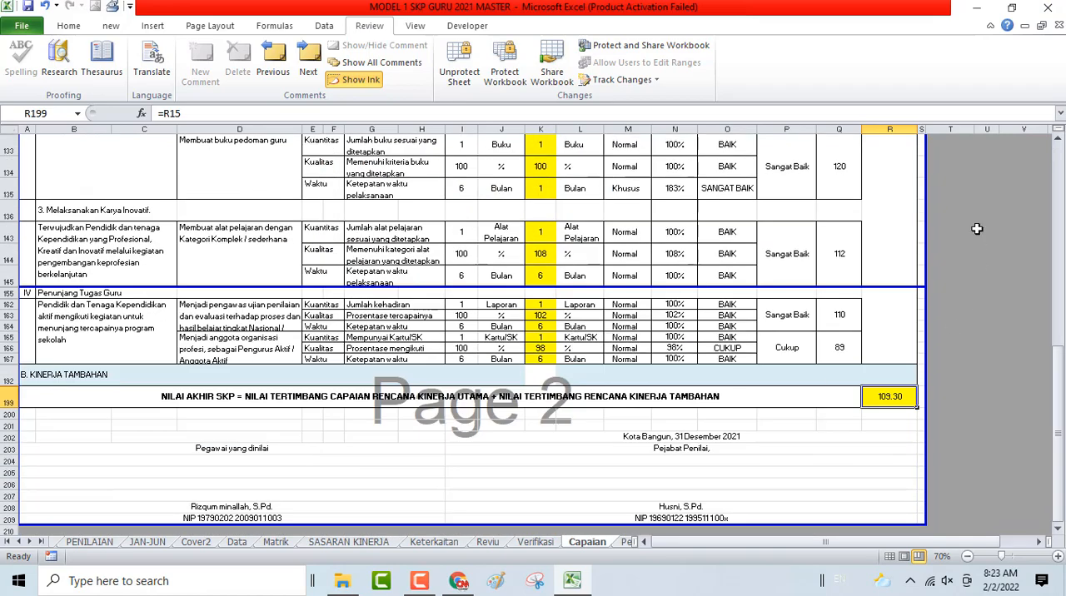
pyautogui.scroll(9, 976, 224)
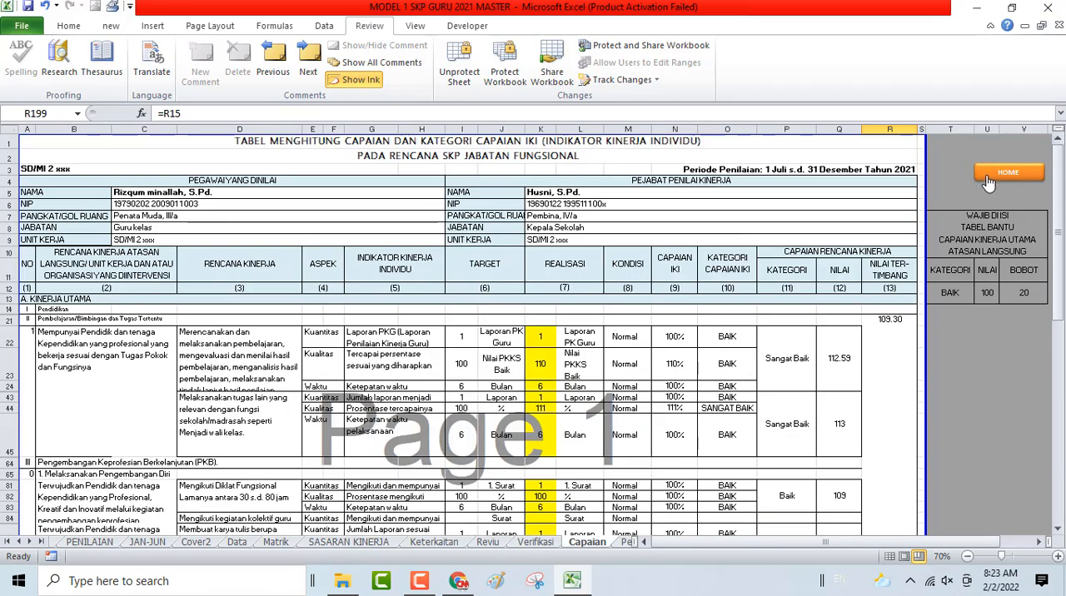
pyautogui.click(988, 174)
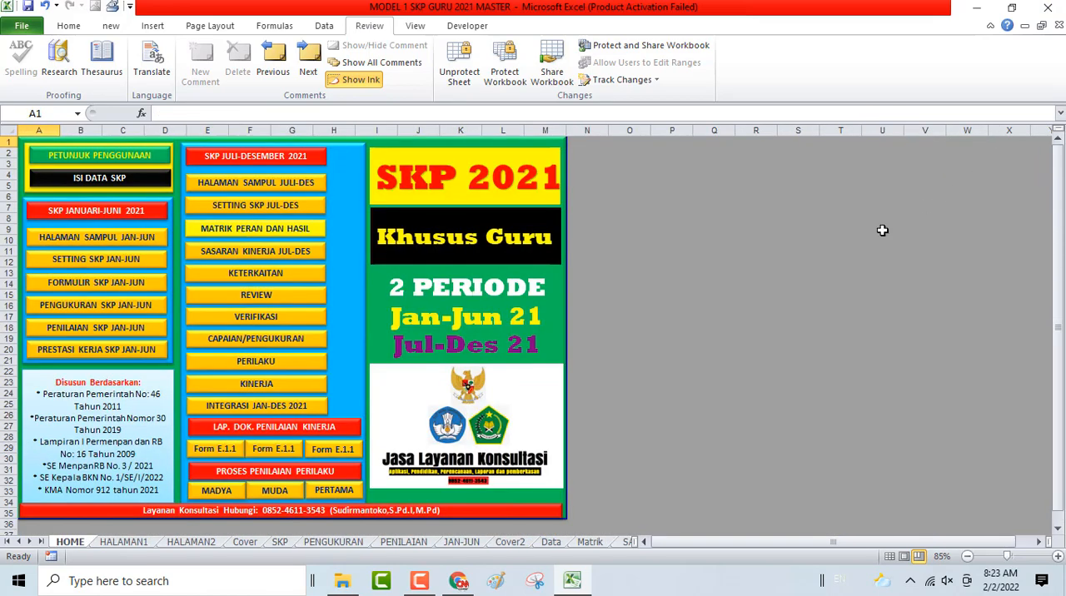
# - Look over the behaviour assessment on the Perilaku sheet and return to the HOME sheet
pyautogui.click(258, 363)
pyautogui.scroll(-3, 392, 425)
pyautogui.scroll(3, 405, 434)
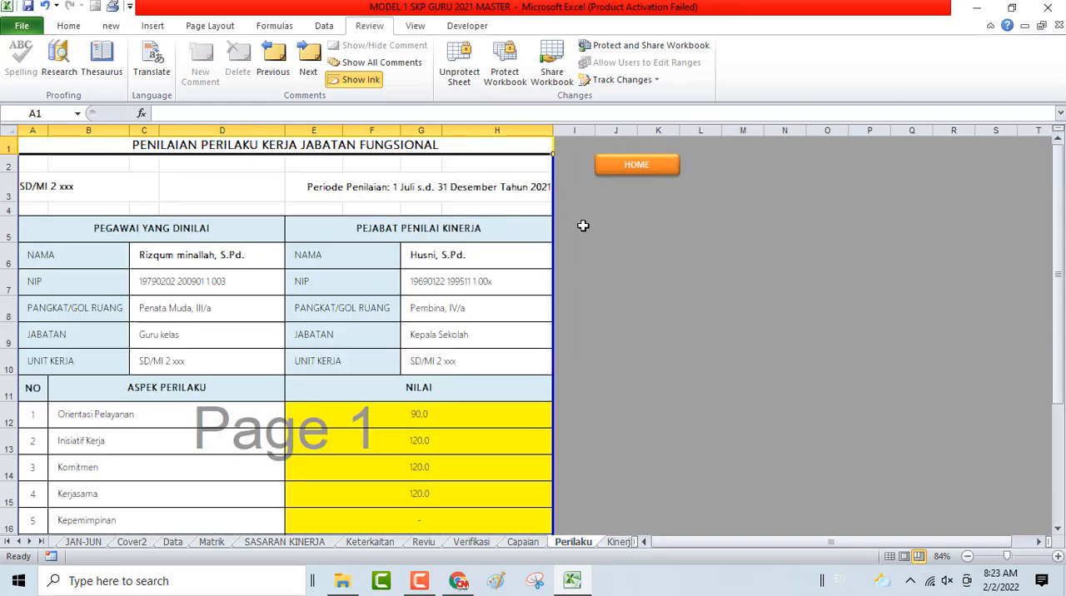
pyautogui.click(636, 166)
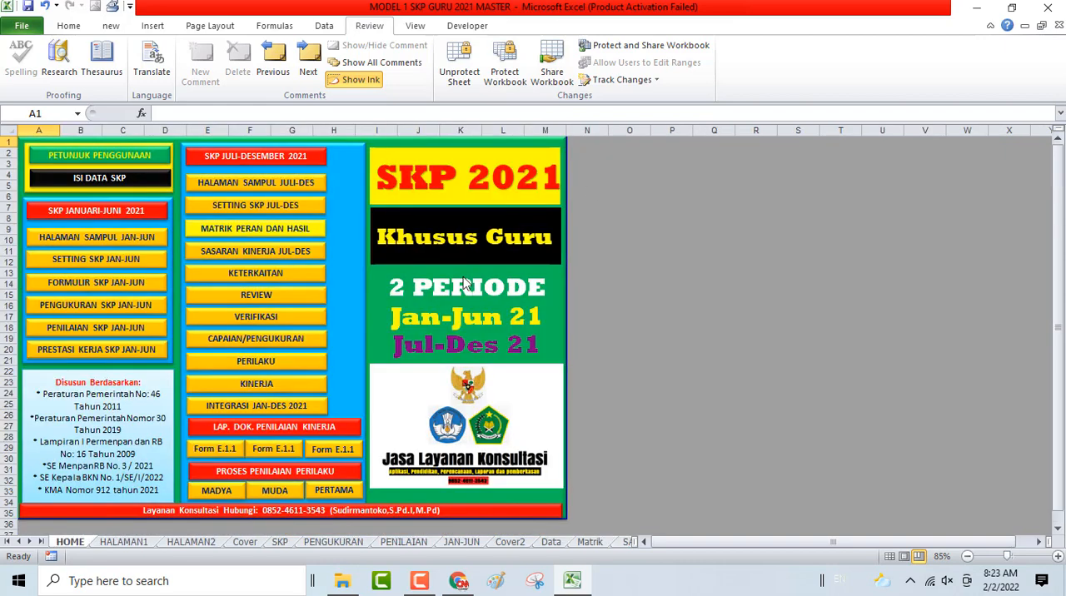
# - Set the Ide Baru score in D15 of the Kinerja sheet to 3
pyautogui.click(275, 384)
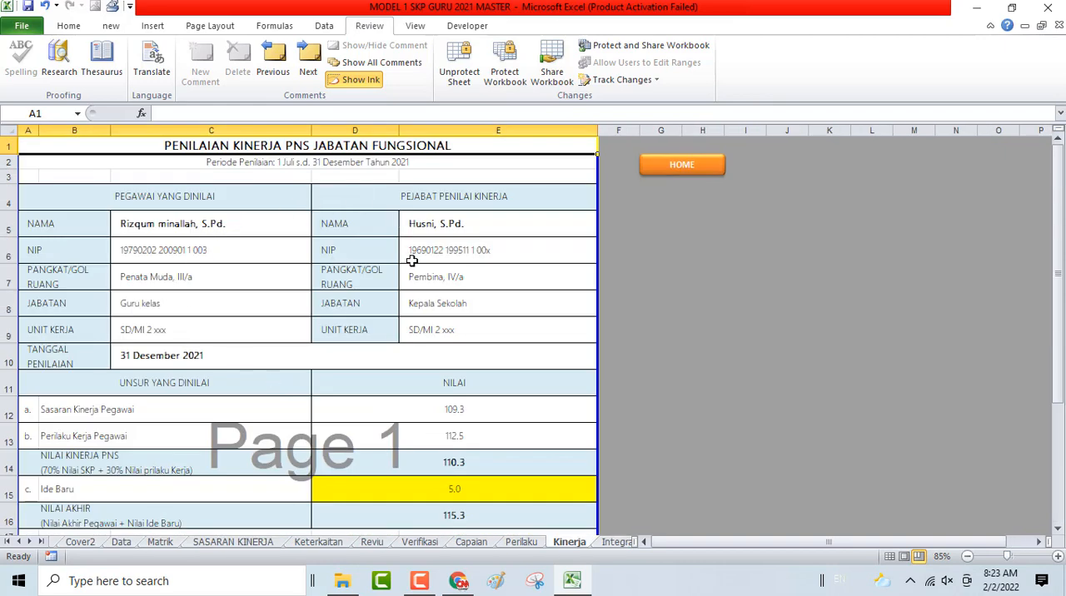
pyautogui.scroll(-3, 407, 325)
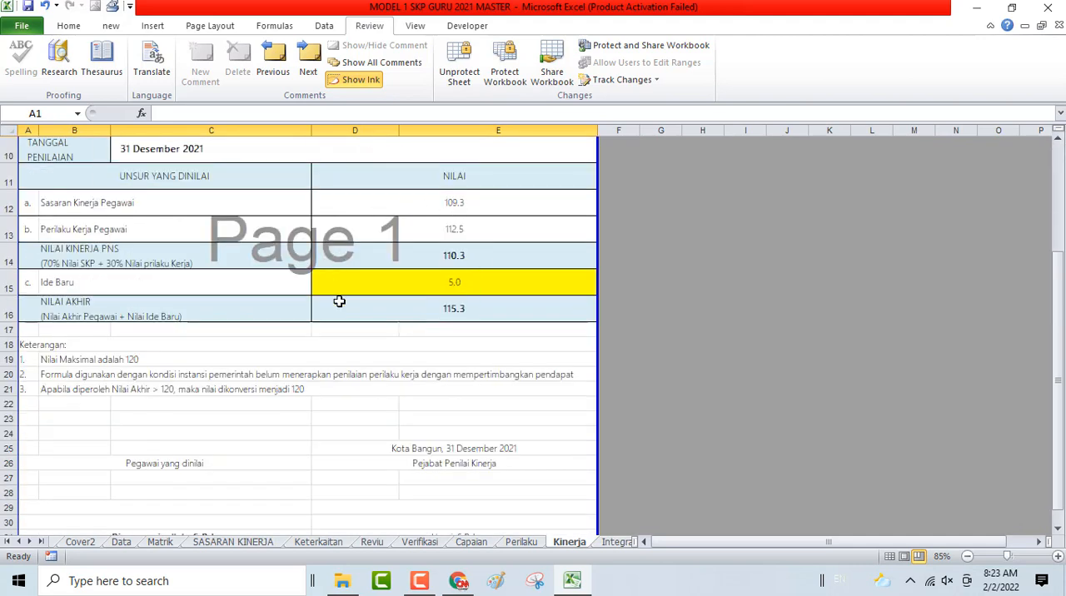
pyautogui.click(352, 271)
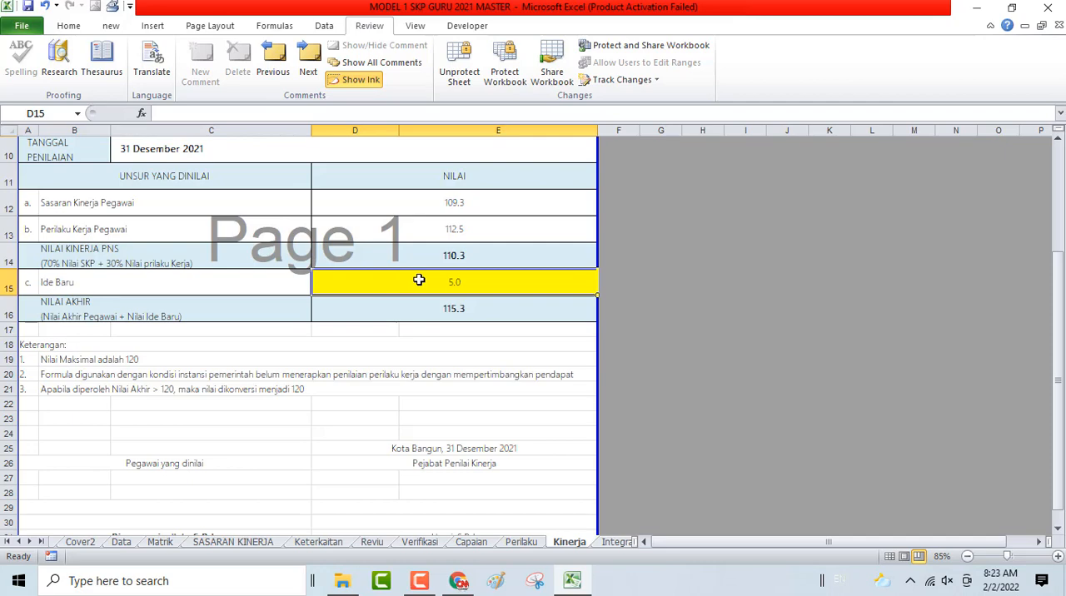
pyautogui.scroll(2, 413, 283)
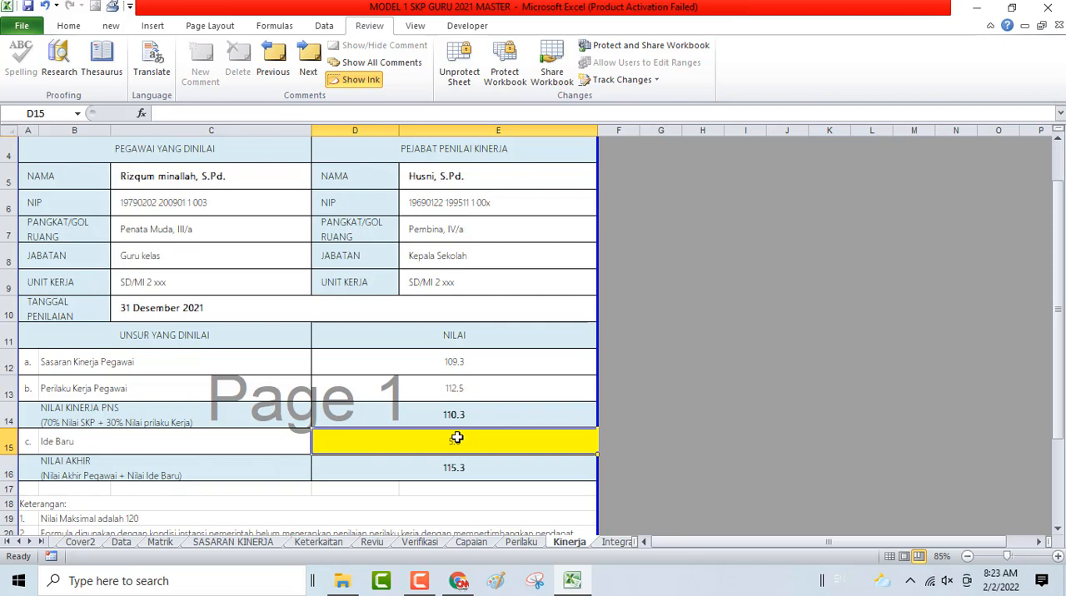
pyautogui.write('3')
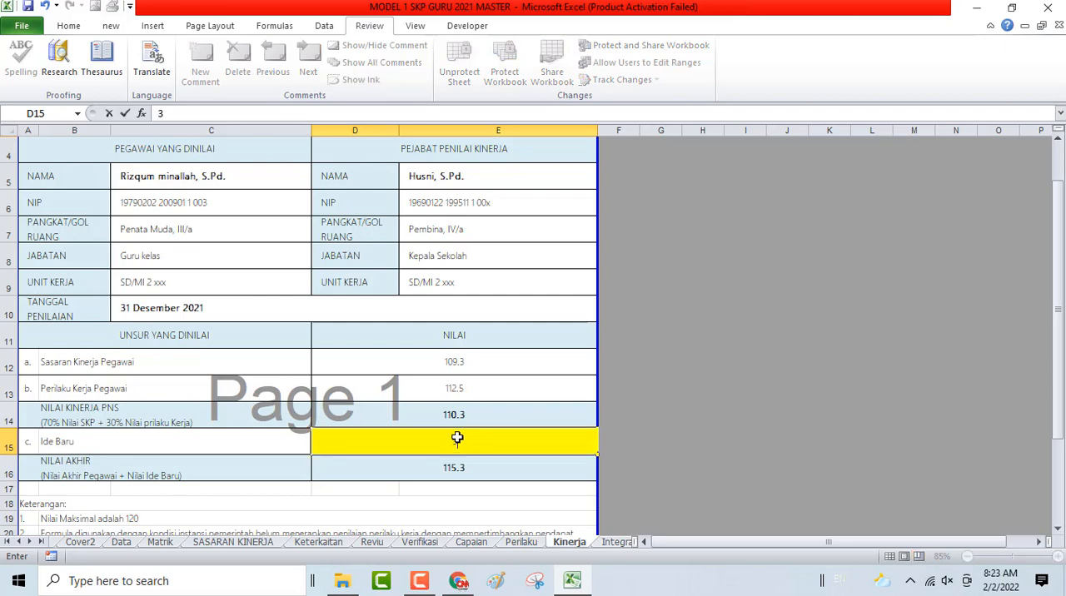
pyautogui.press('Return')
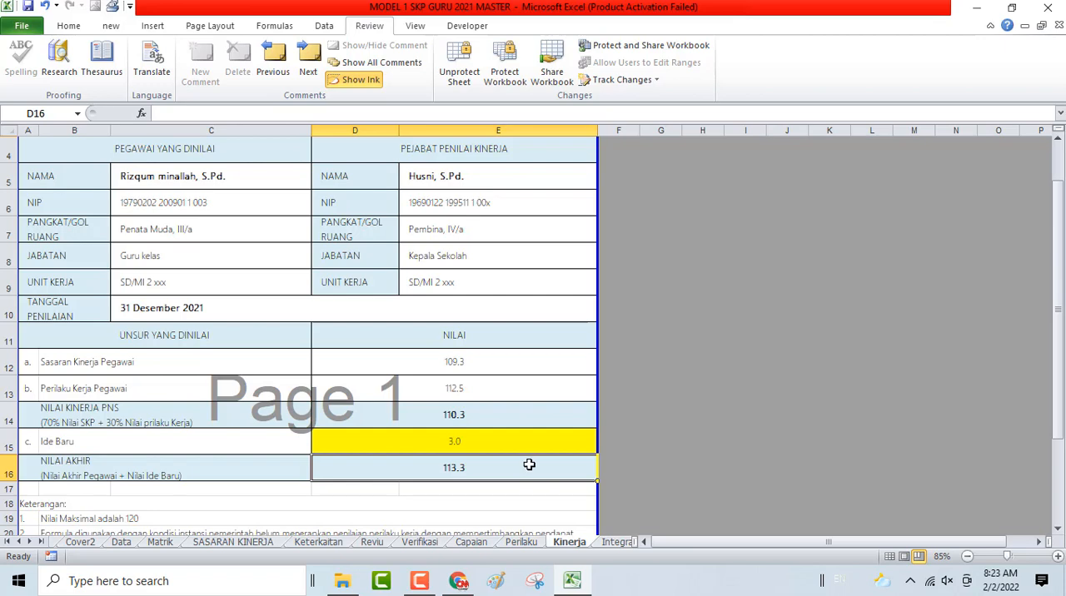
# - Check the Kinerja sheet's final score, Keterangan notes and signature block, and return to the HOME sheet
pyautogui.scroll(-2, 529, 465)
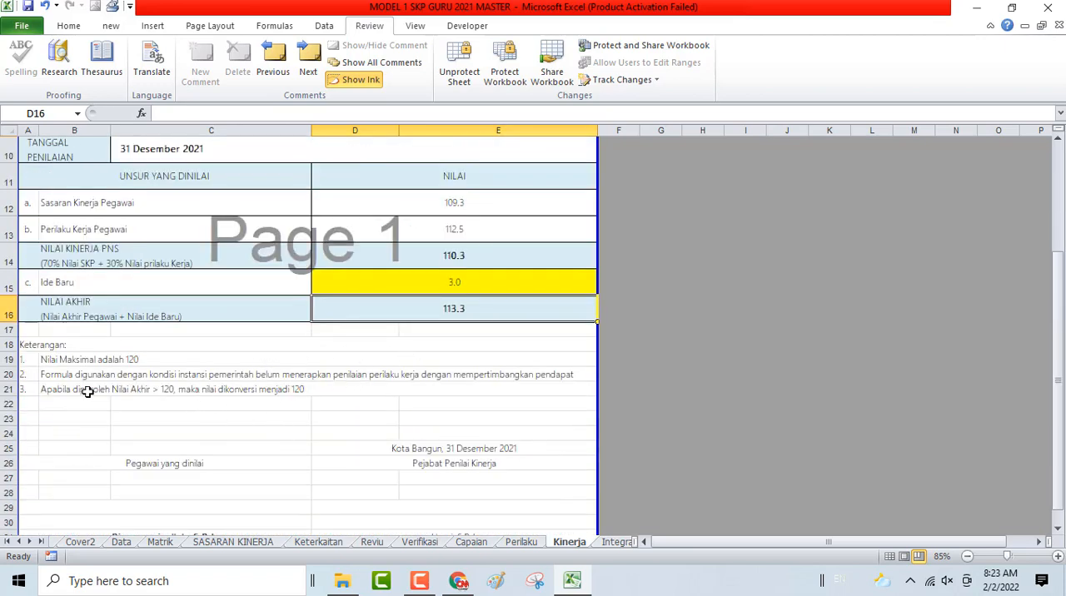
pyautogui.scroll(1, 88, 392)
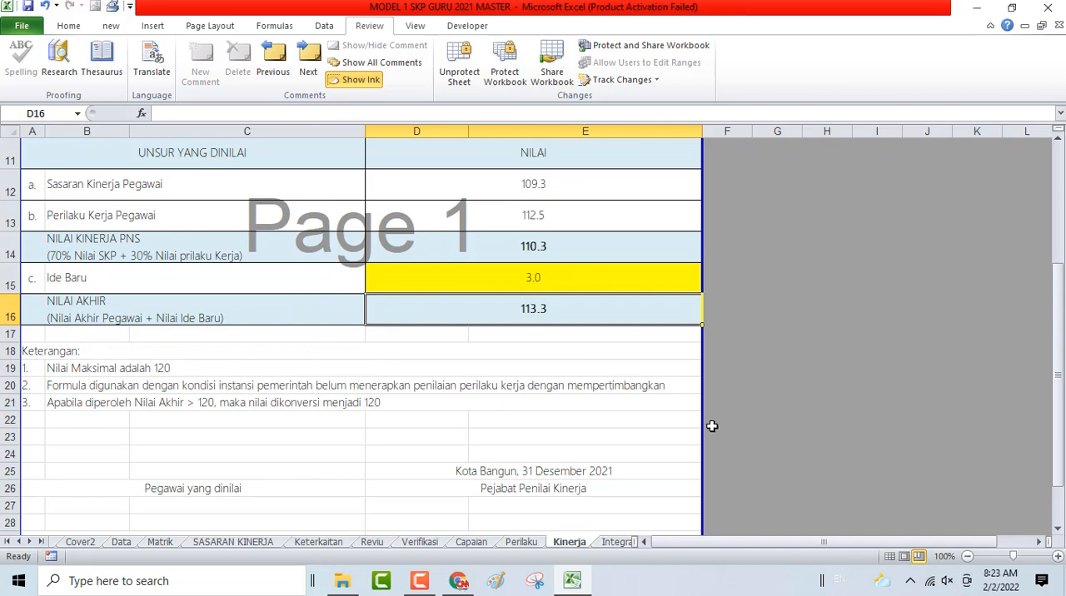
pyautogui.scroll(-3, 557, 385)
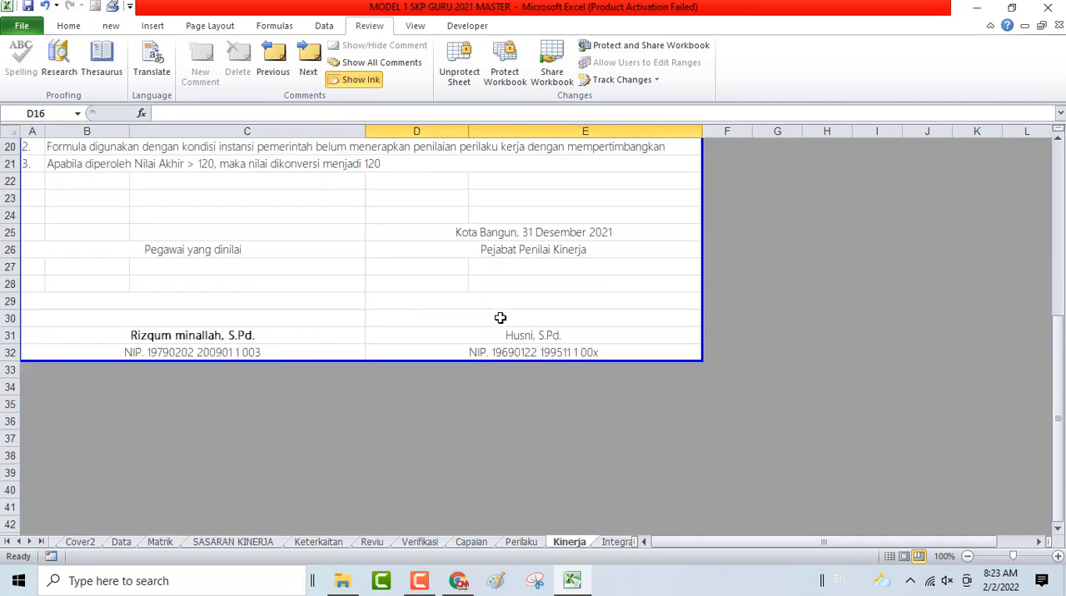
pyautogui.scroll(5, 501, 317)
pyautogui.scroll(2, 502, 317)
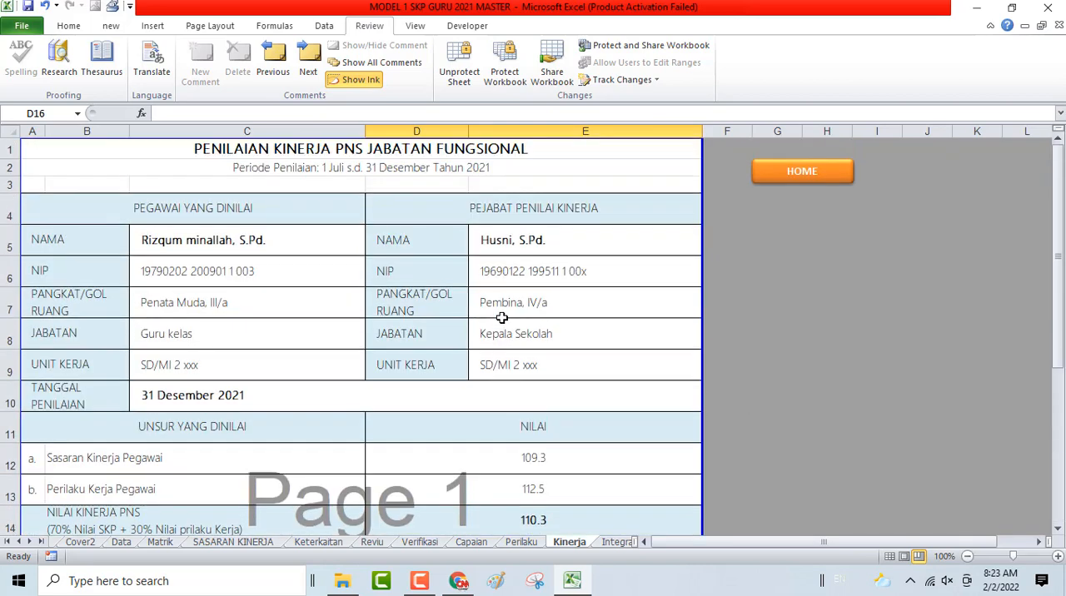
pyautogui.click(792, 178)
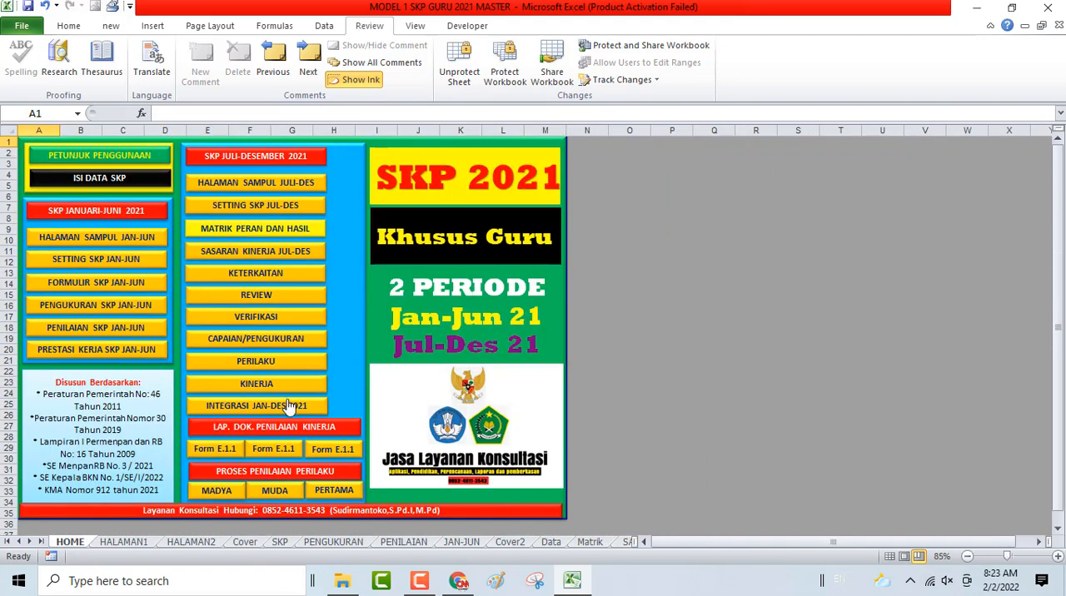
# - Examine the Integrasi sheet's January–June, July–December and Ide Baru scores in D14:D16 and its signature block, and return to the HOME sheet
pyautogui.click(254, 406)
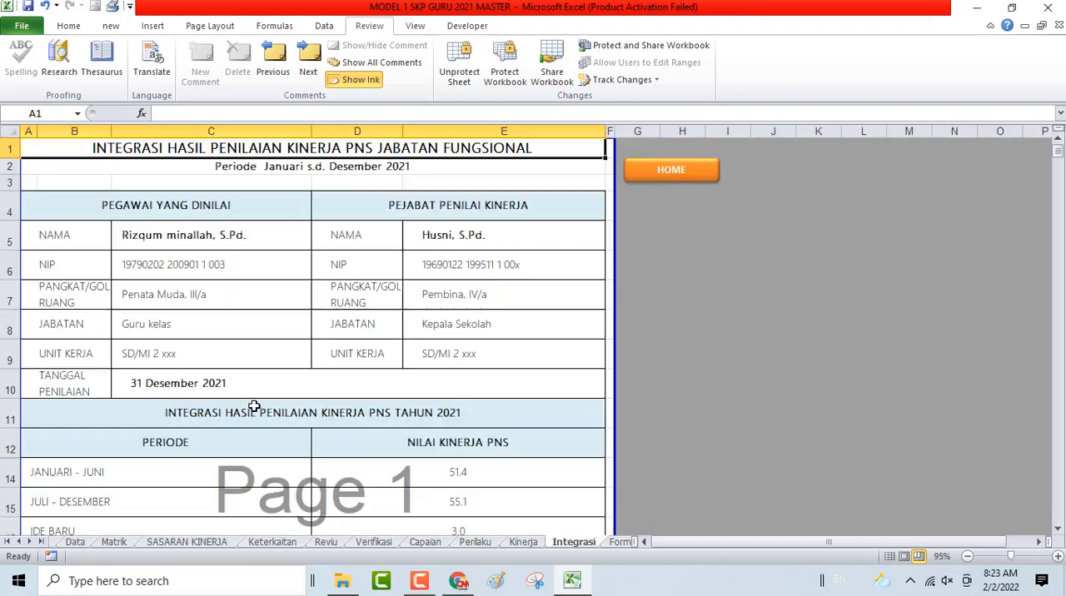
pyautogui.scroll(-3, 358, 250)
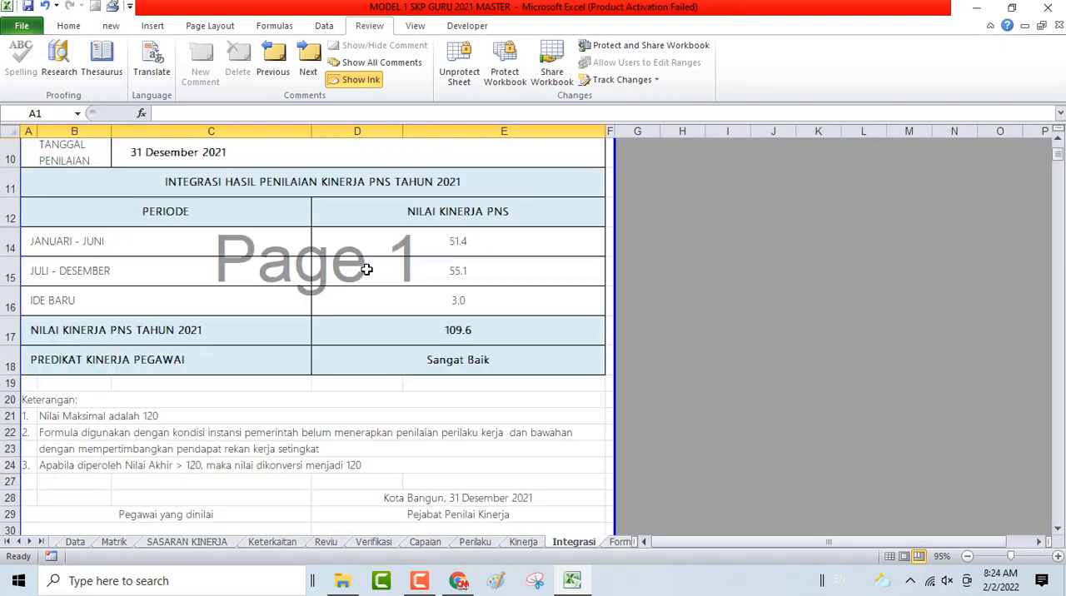
pyautogui.scroll(-4, 297, 340)
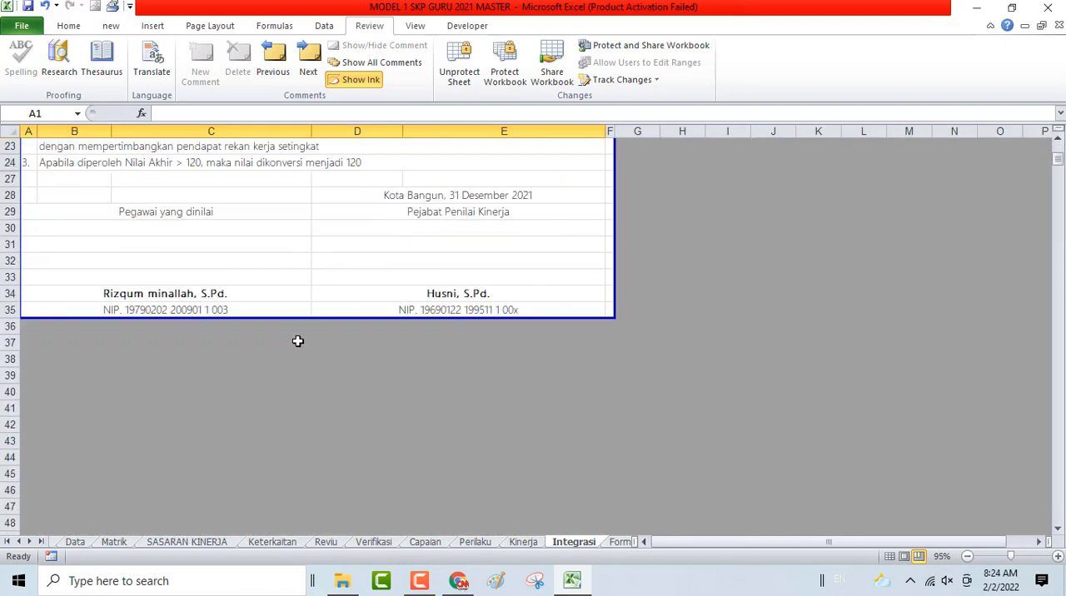
pyautogui.scroll(3, 298, 342)
pyautogui.scroll(2, 369, 328)
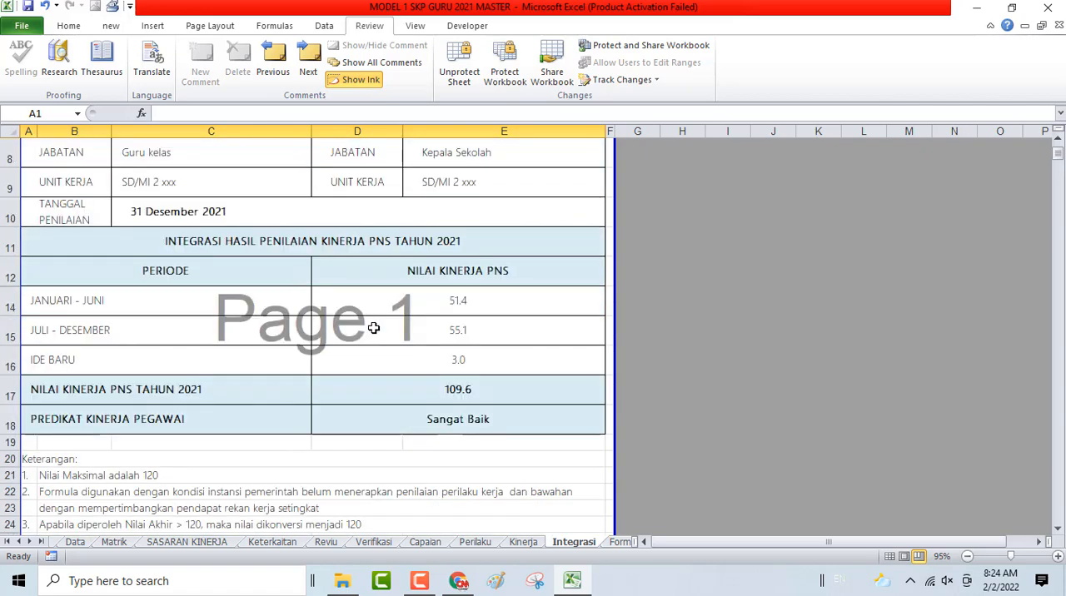
pyautogui.click(435, 364)
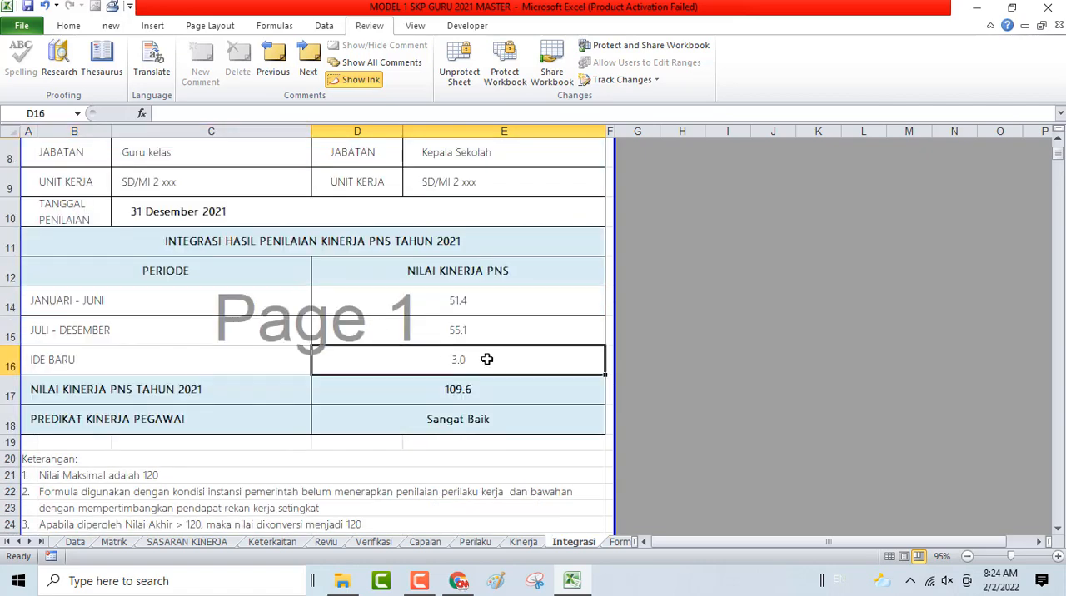
pyautogui.click(427, 299)
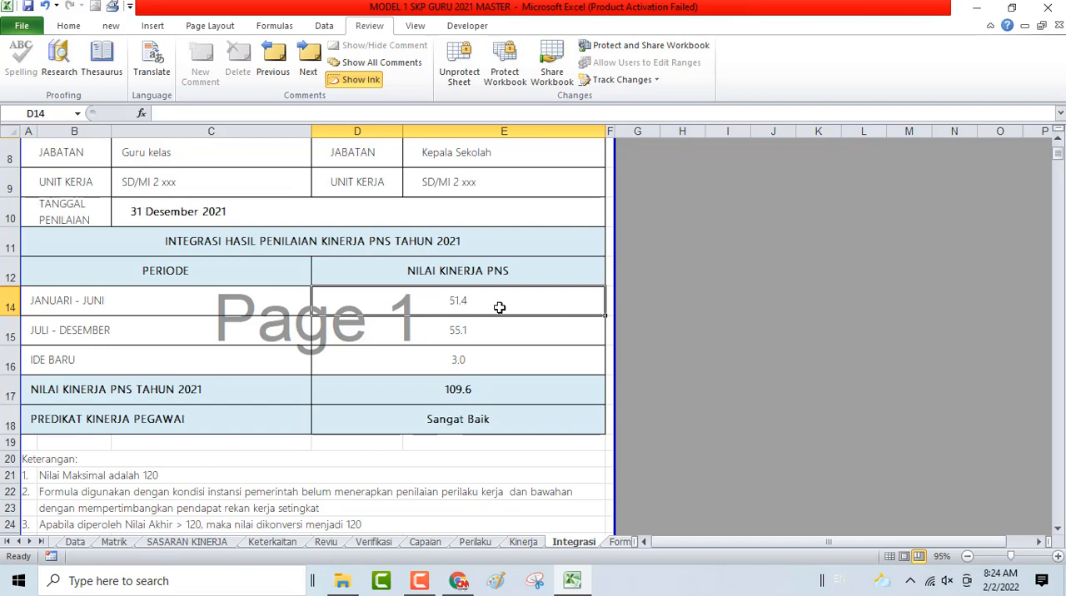
pyautogui.click(428, 332)
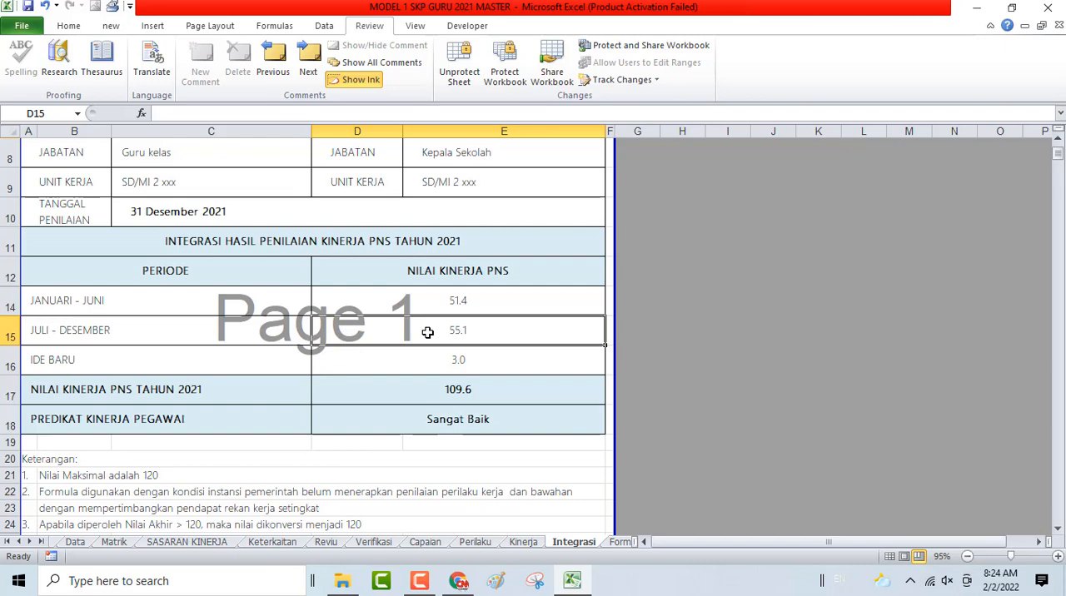
pyautogui.scroll(-5, 428, 332)
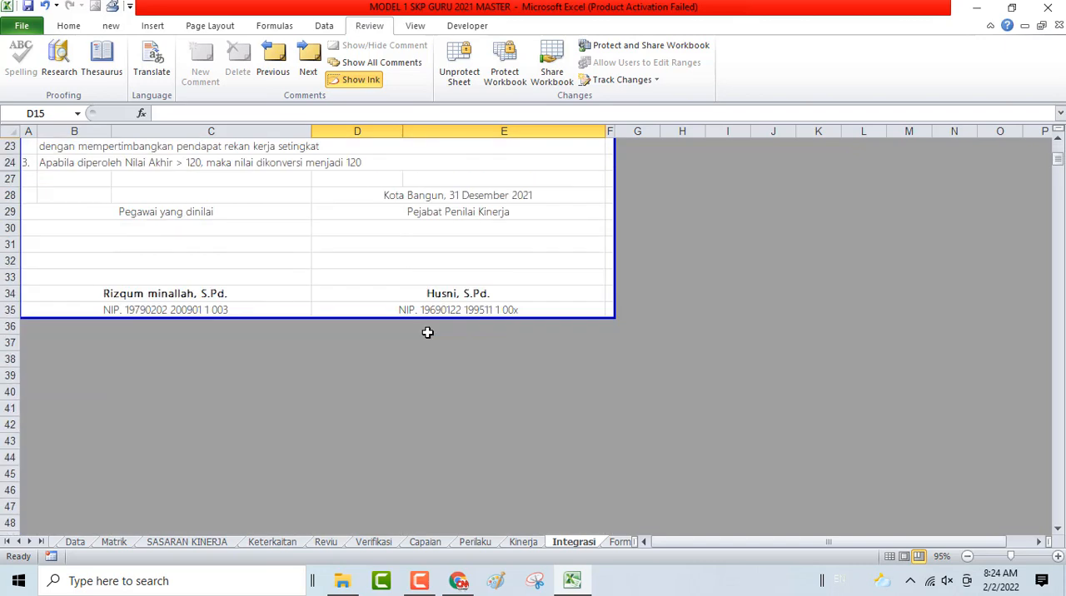
pyautogui.scroll(7, 428, 332)
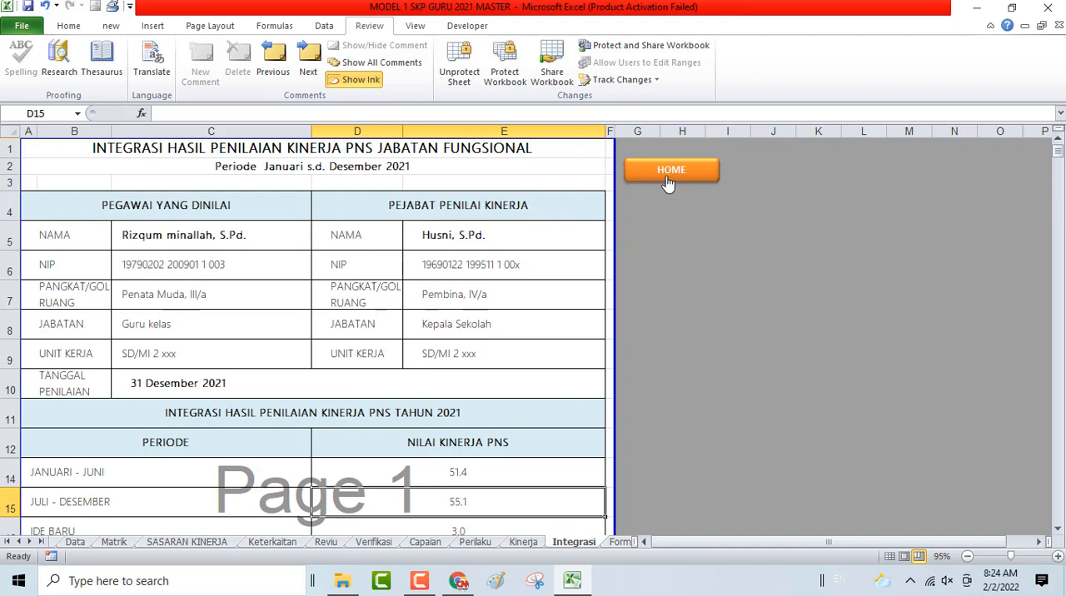
pyautogui.click(667, 184)
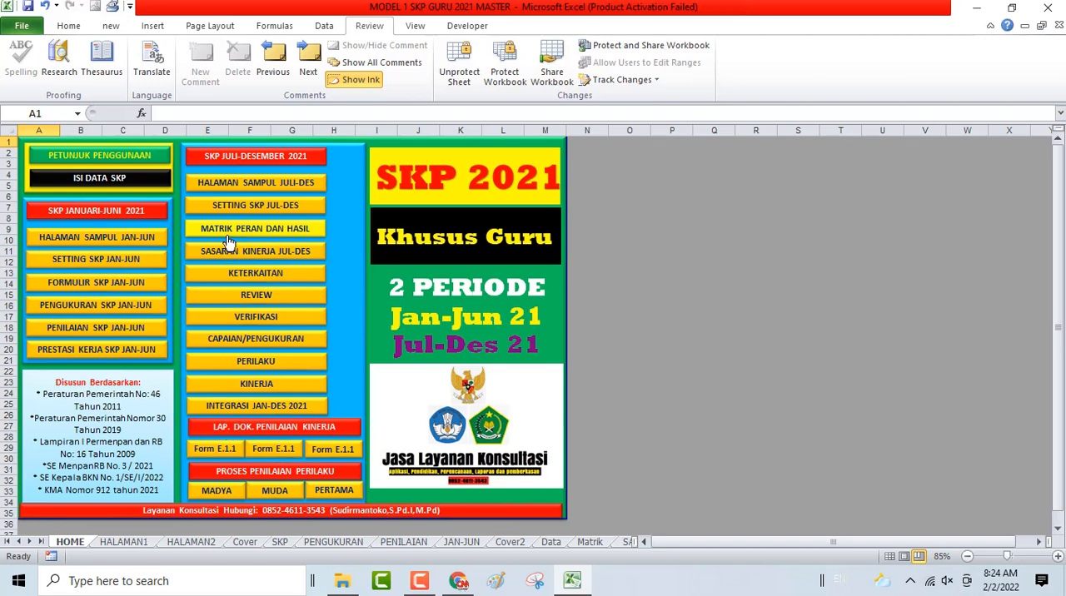
# - Examine the PENILAI KINERJA scores and the PREDIKAT KINERJA PEGAWAI in D22:D27 of the Form E.1.1 sheet
pyautogui.click(213, 454)
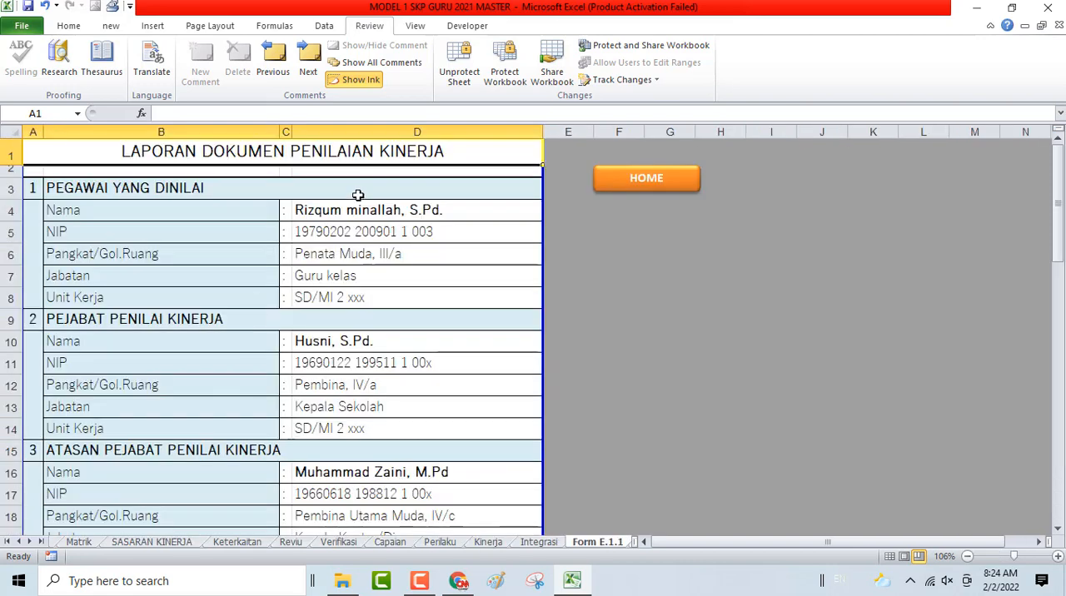
pyautogui.scroll(-6, 357, 195)
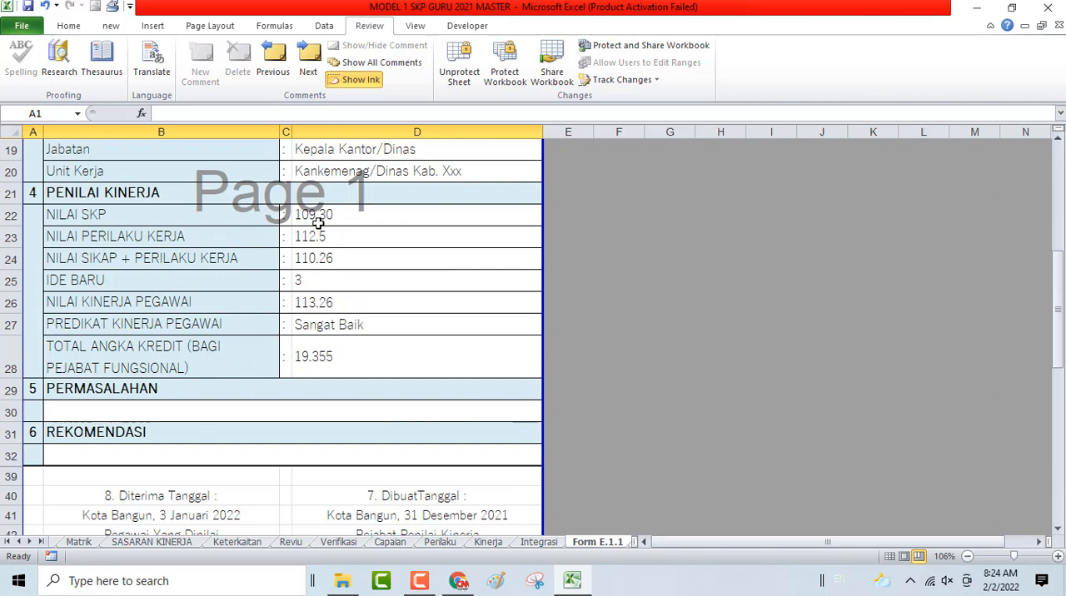
pyautogui.click(318, 221)
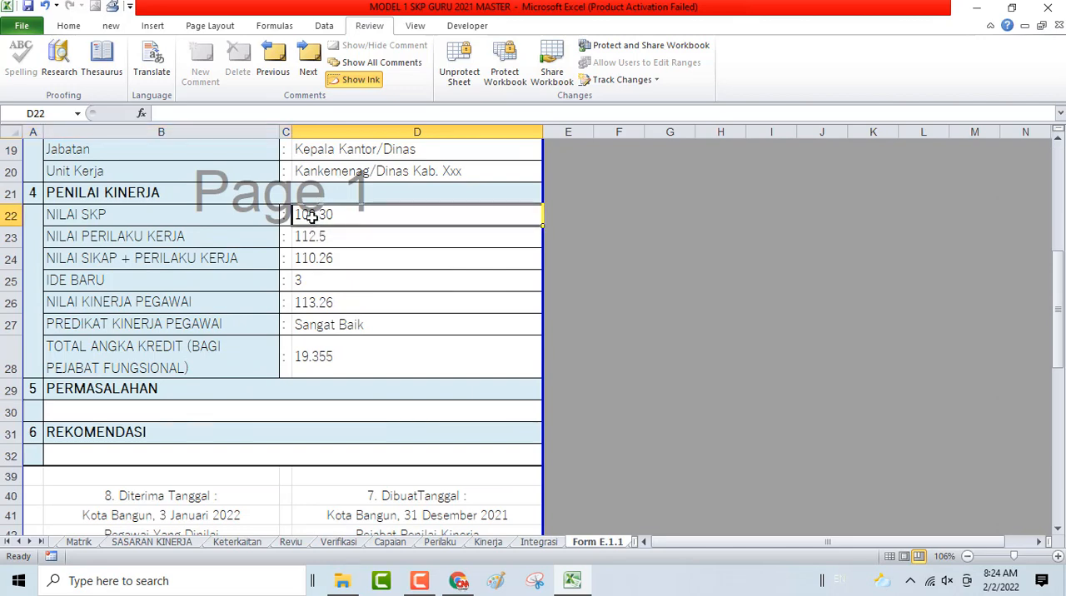
pyautogui.click(320, 235)
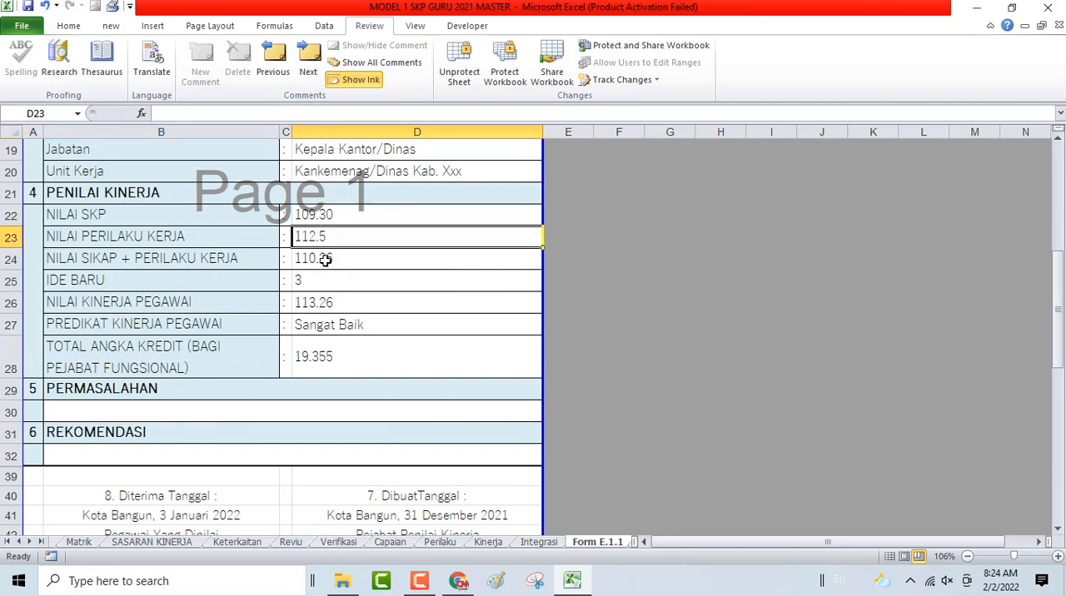
pyautogui.click(325, 259)
pyautogui.click(325, 281)
pyautogui.click(329, 319)
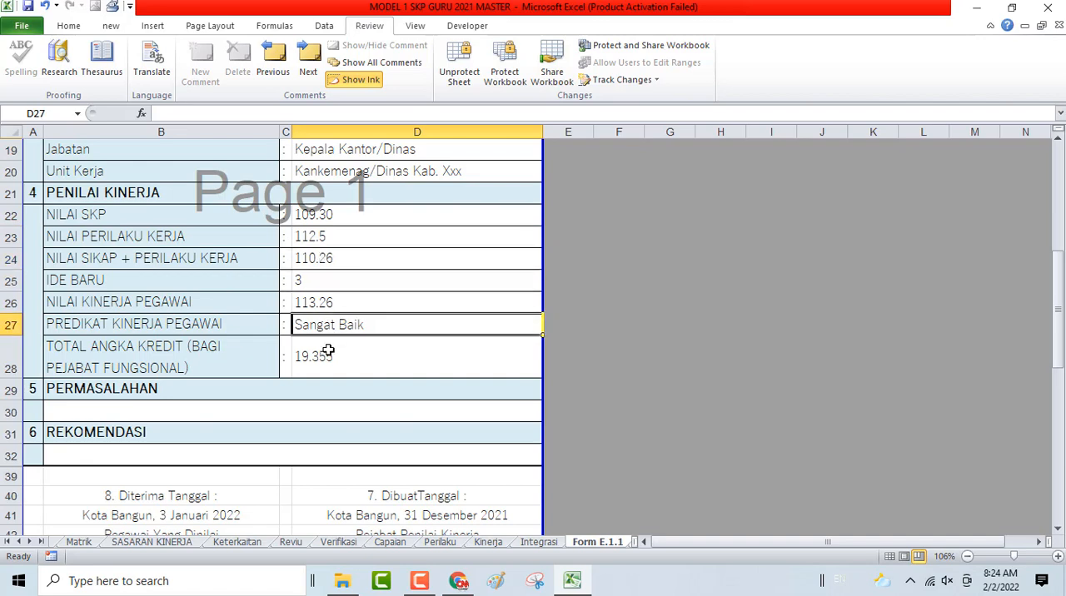
# - Check the Diterima Tanggal and DibuatTanggal signature blocks at the end of Form E.1.1, and return to the HOME sheet
pyautogui.scroll(-3, 326, 354)
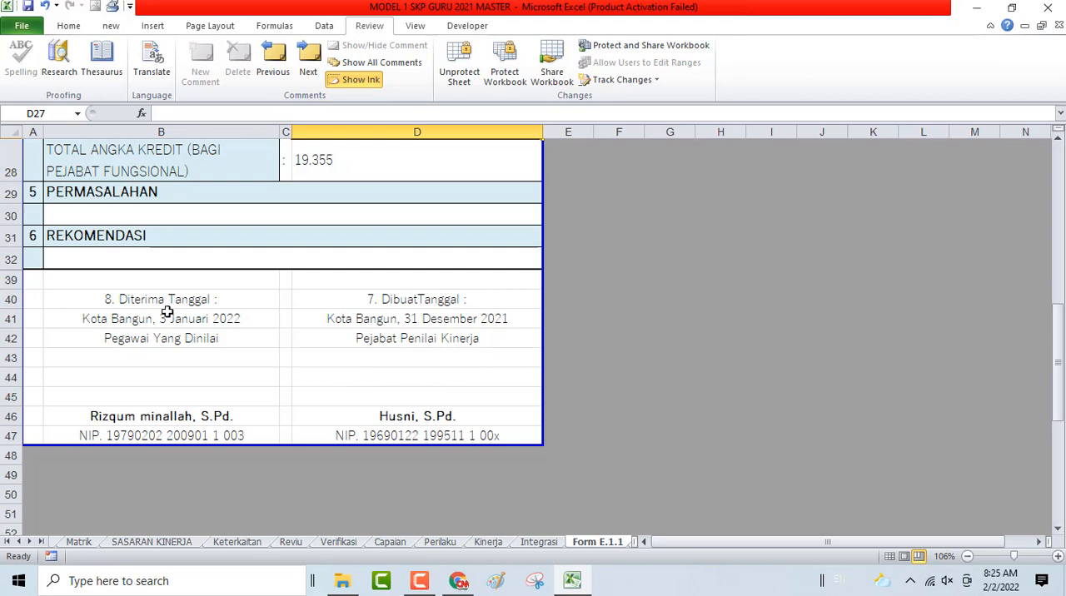
pyautogui.moveTo(138, 300); pyautogui.dragTo(152, 429)
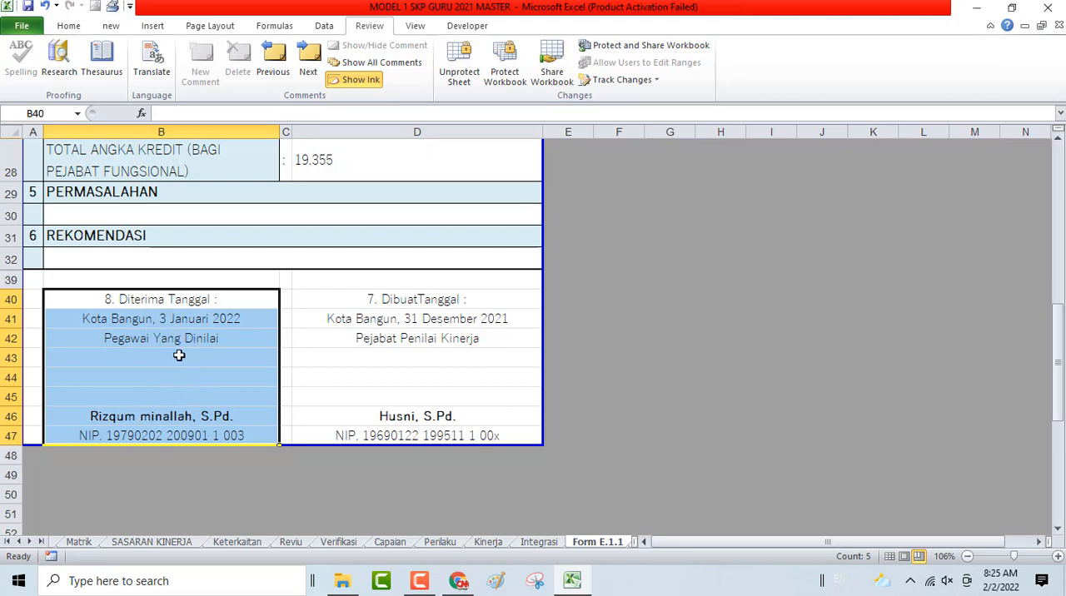
pyautogui.click(407, 300)
pyautogui.click(171, 293)
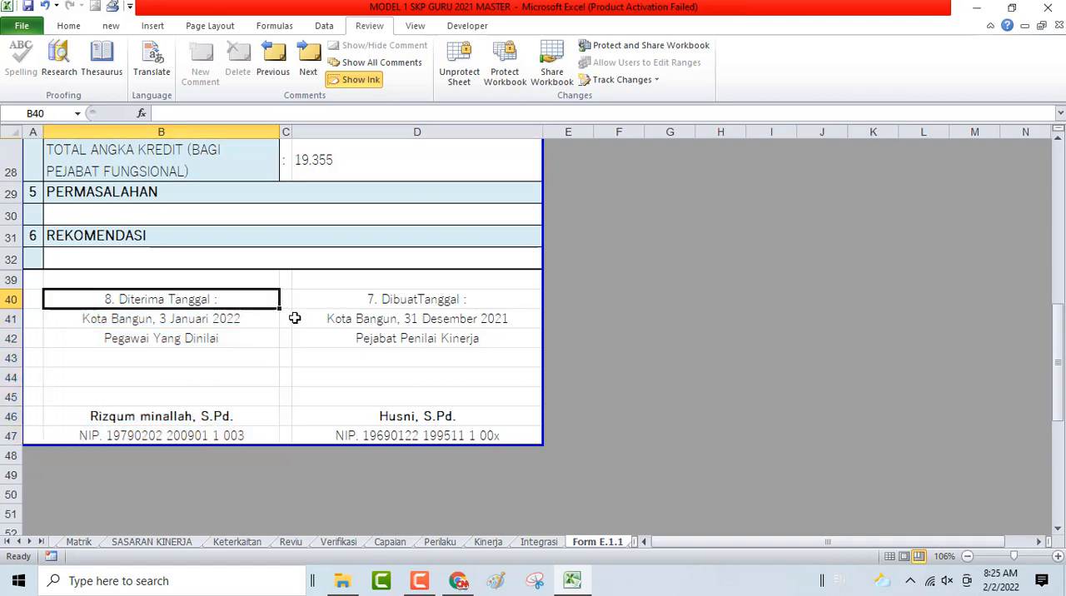
pyautogui.scroll(9, 339, 345)
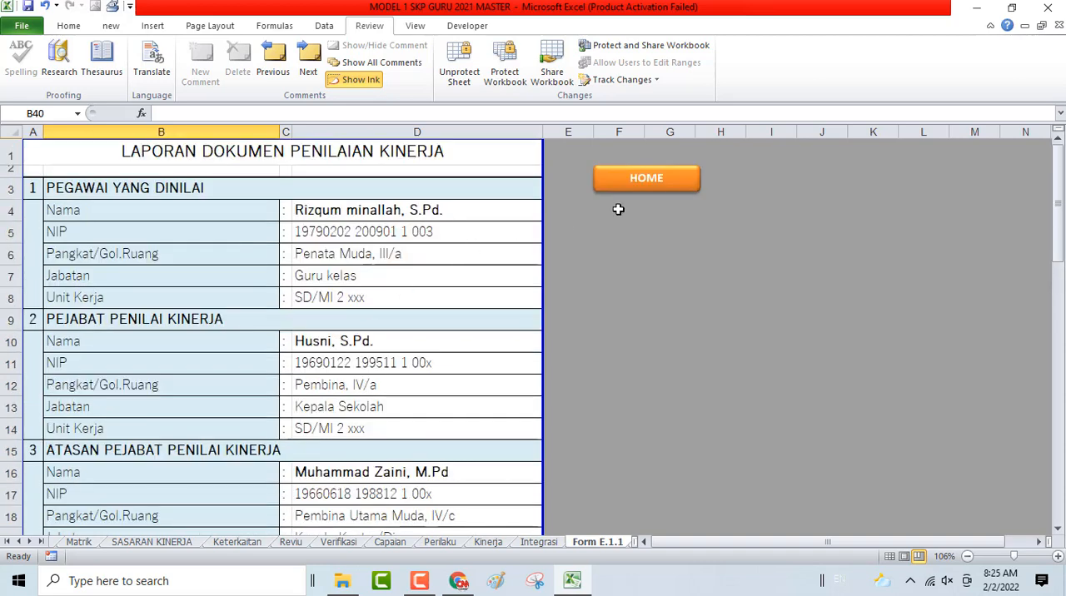
pyautogui.click(658, 176)
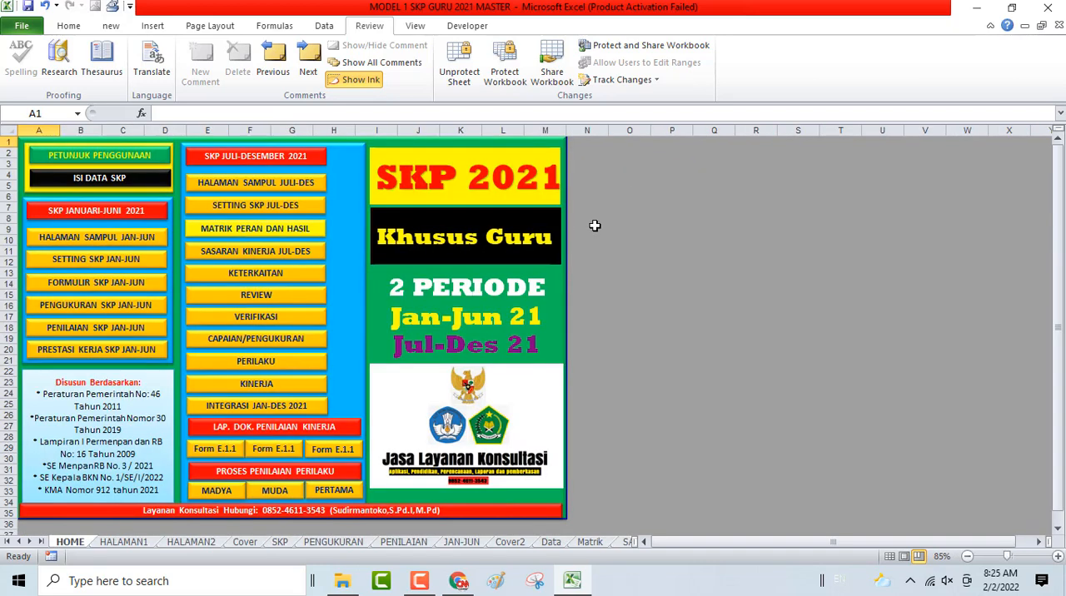
# - Examine the Form E.1.2 report from its PENILAI KINERJA scores to its Diterima Tanggal signature block, and return to the HOME sheet
pyautogui.click(281, 457)
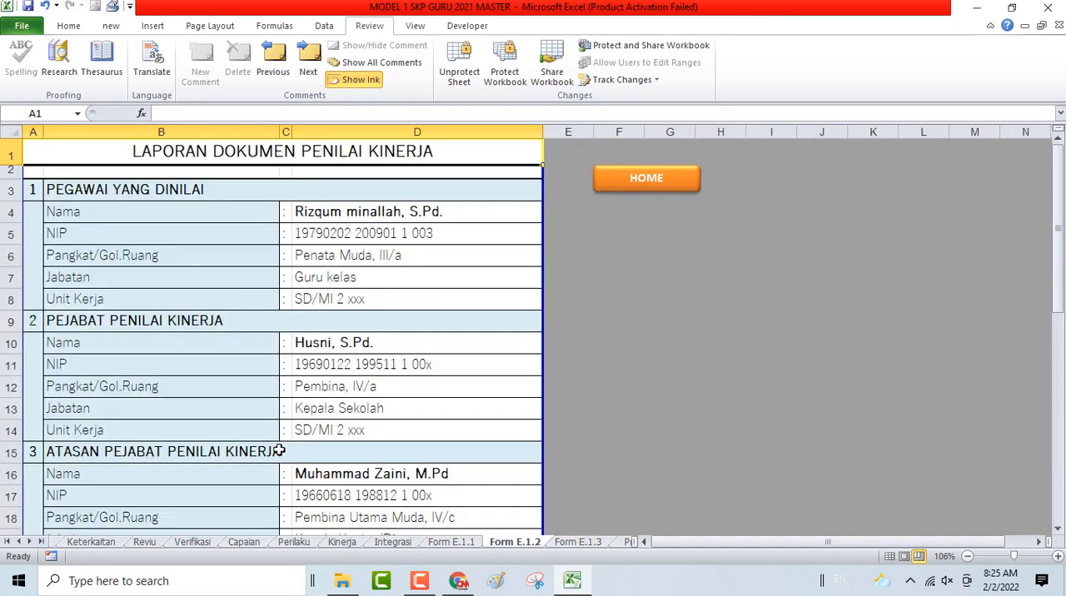
pyautogui.scroll(-3, 347, 169)
pyautogui.scroll(-2, 347, 169)
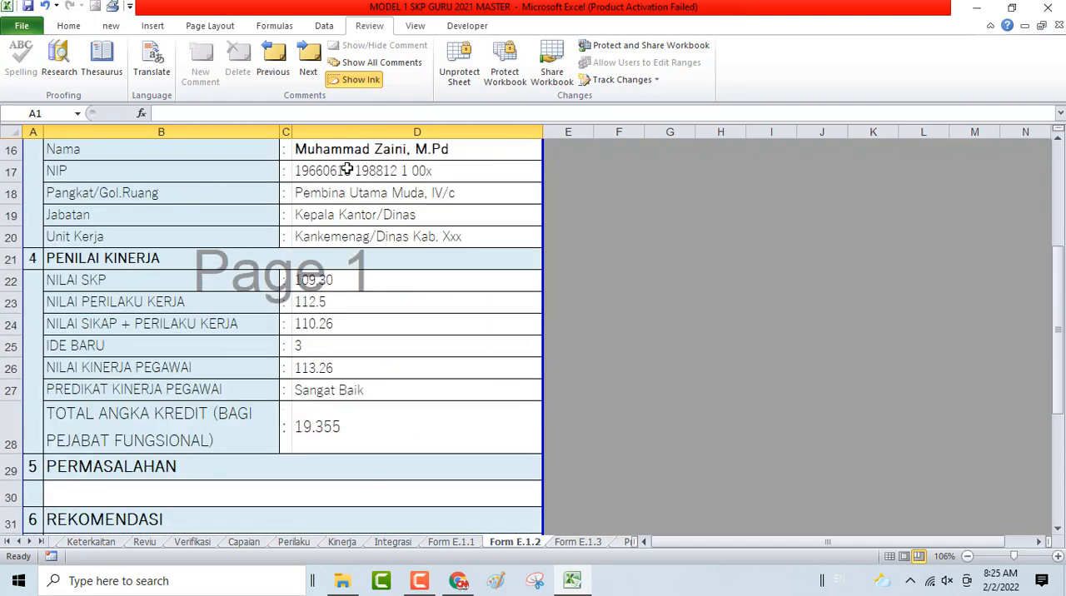
pyautogui.scroll(-8, 347, 169)
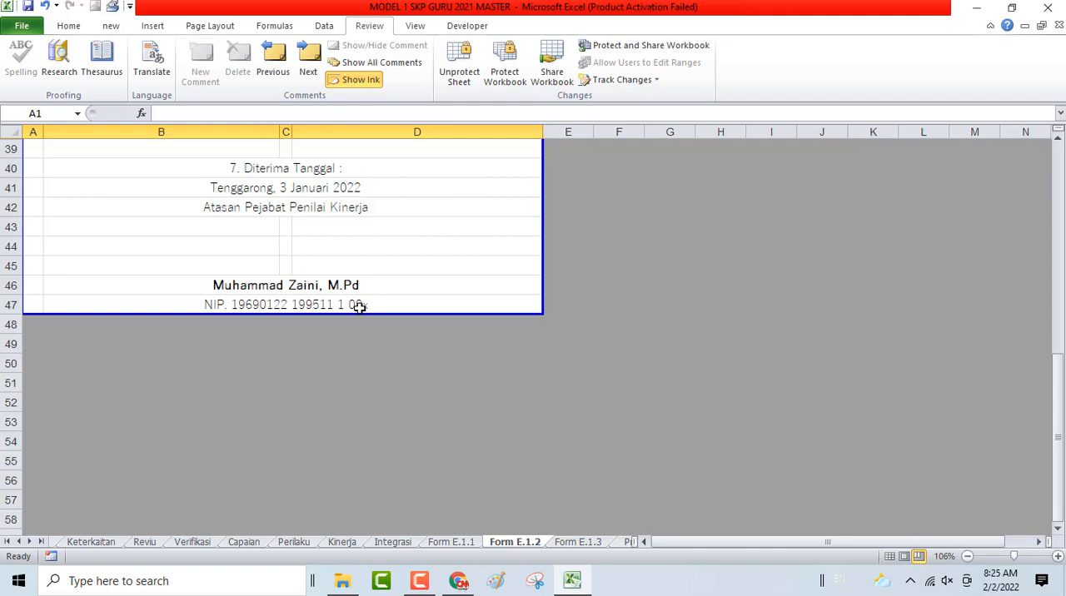
pyautogui.scroll(1, 286, 303)
pyautogui.scroll(10, 287, 303)
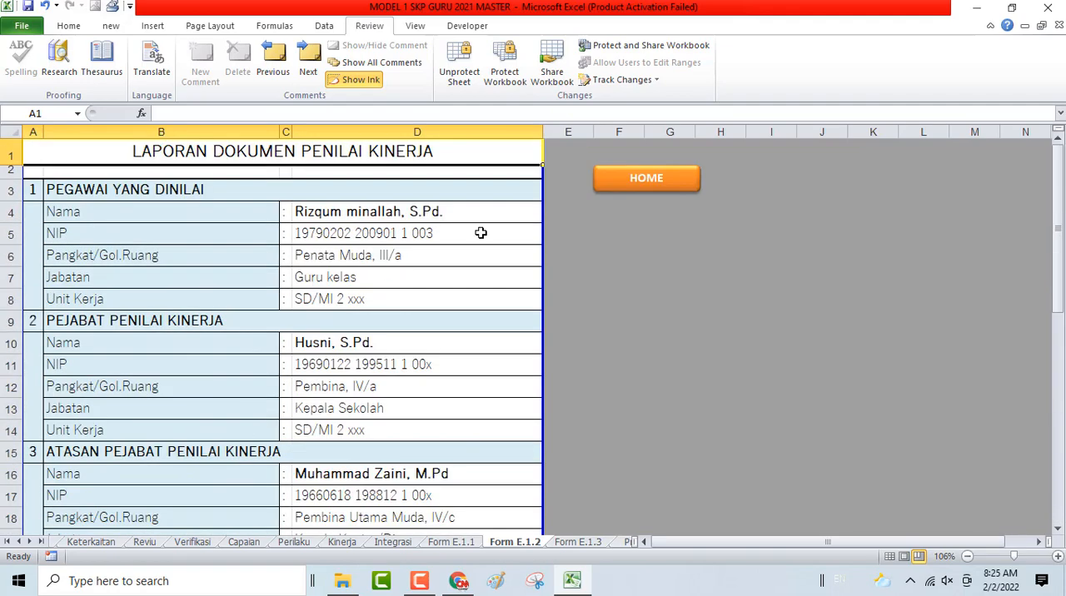
pyautogui.click(622, 187)
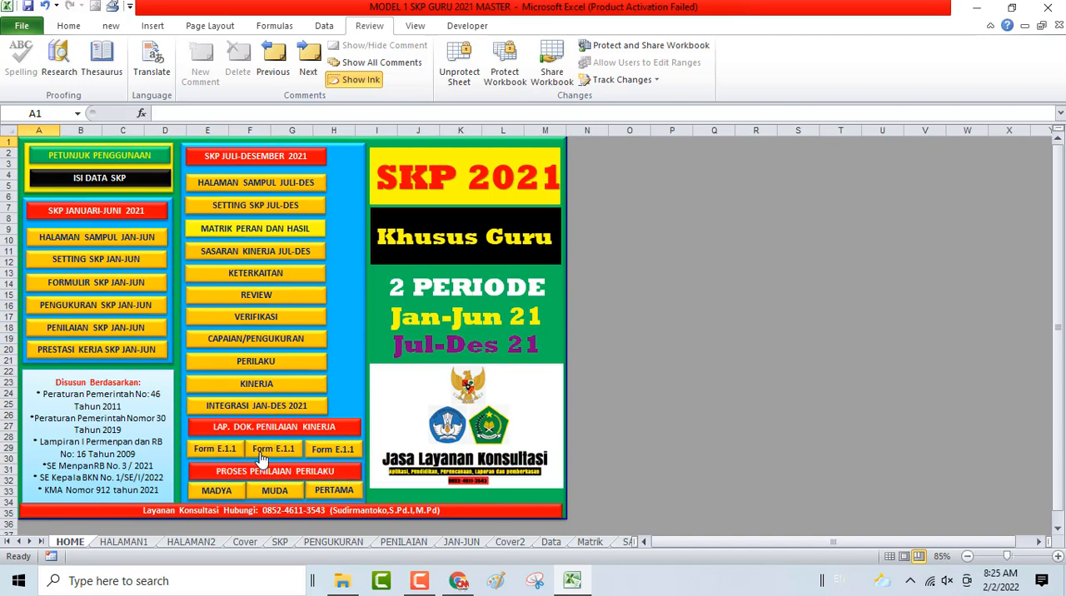
# - Check the signature date lines for items 10, 11 and 12 at the end of the Form E.1.3 sheet
pyautogui.click(327, 459)
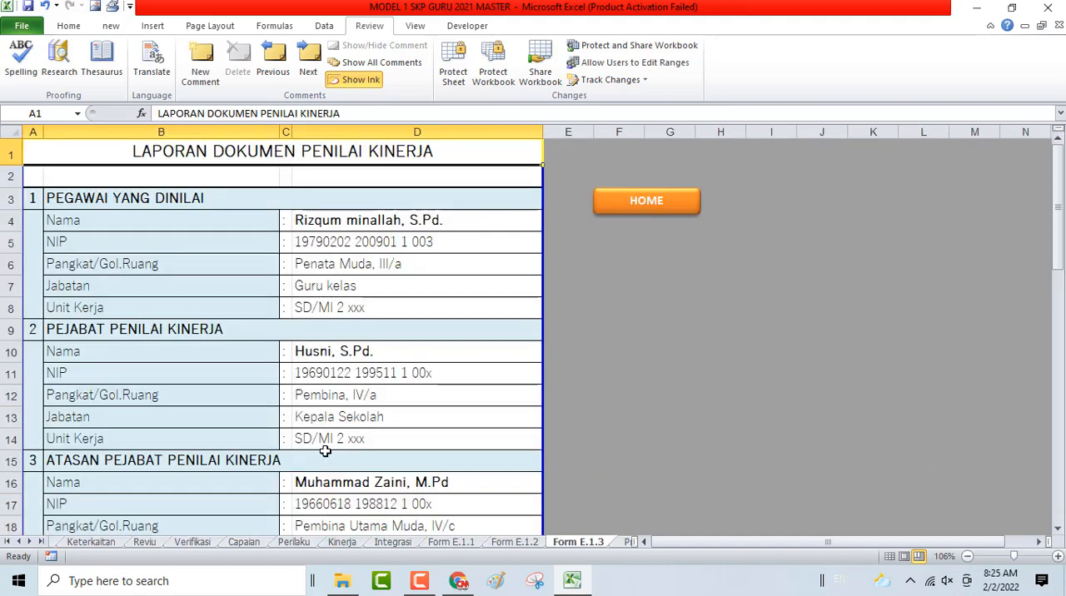
pyautogui.scroll(-13, 414, 171)
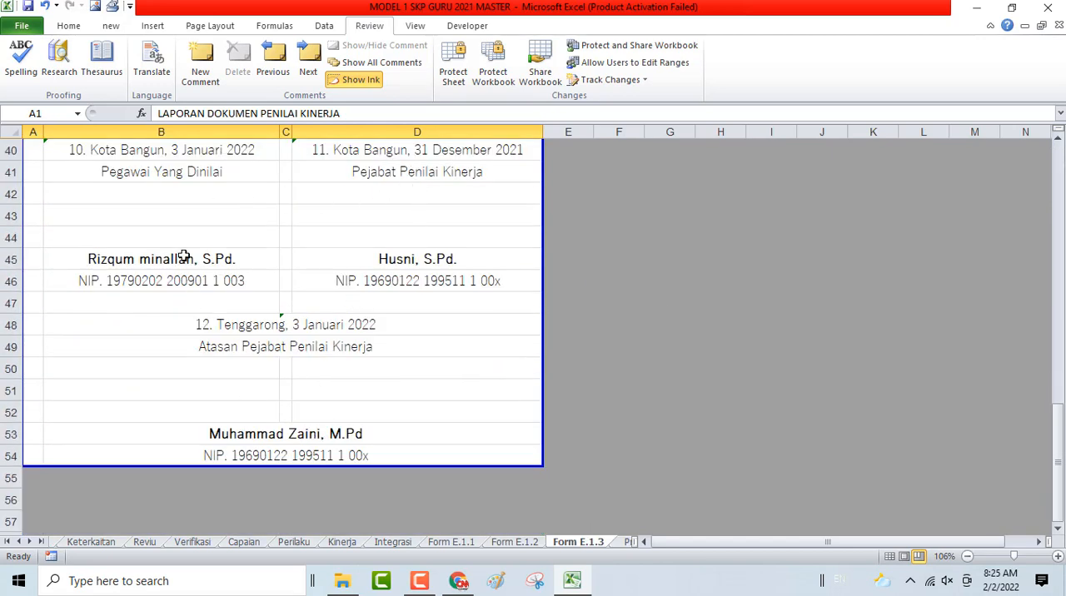
pyautogui.scroll(3, 184, 256)
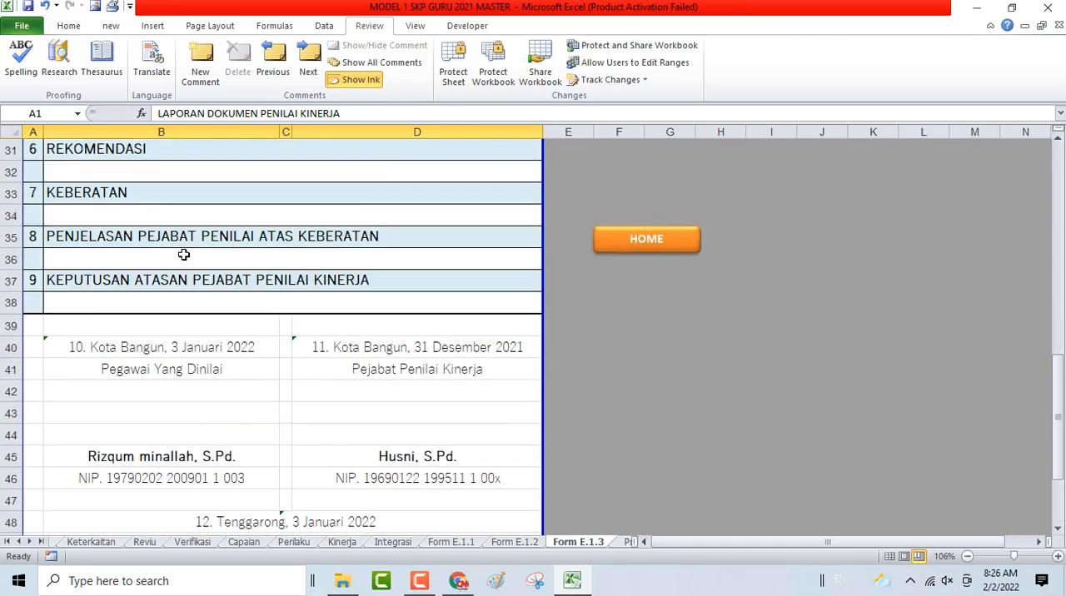
pyautogui.click(176, 344)
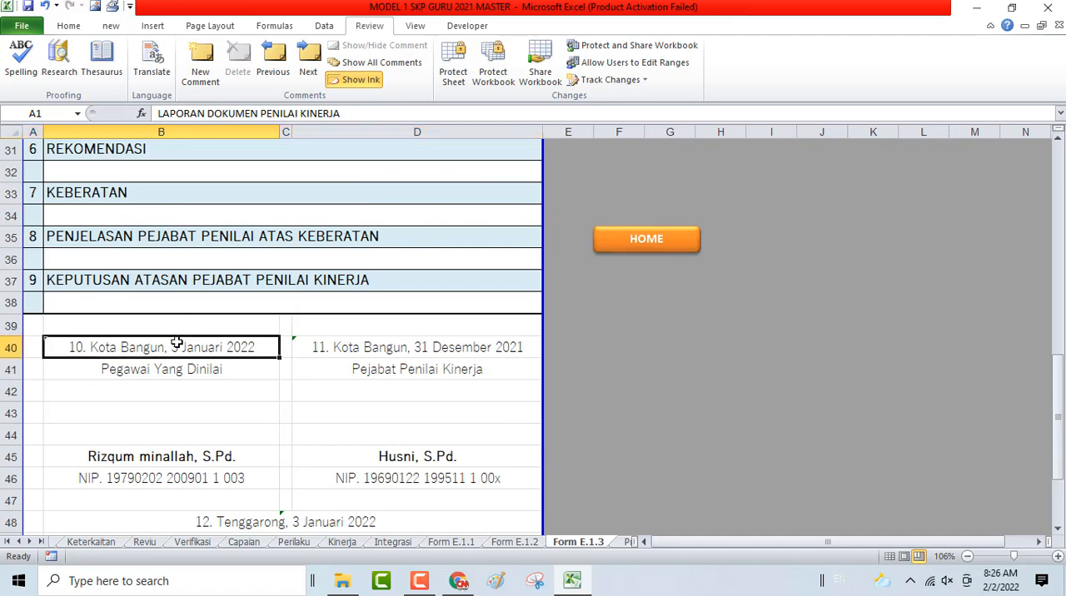
pyautogui.click(390, 348)
pyautogui.scroll(-2, 388, 375)
pyautogui.click(400, 385)
pyautogui.scroll(7, 412, 396)
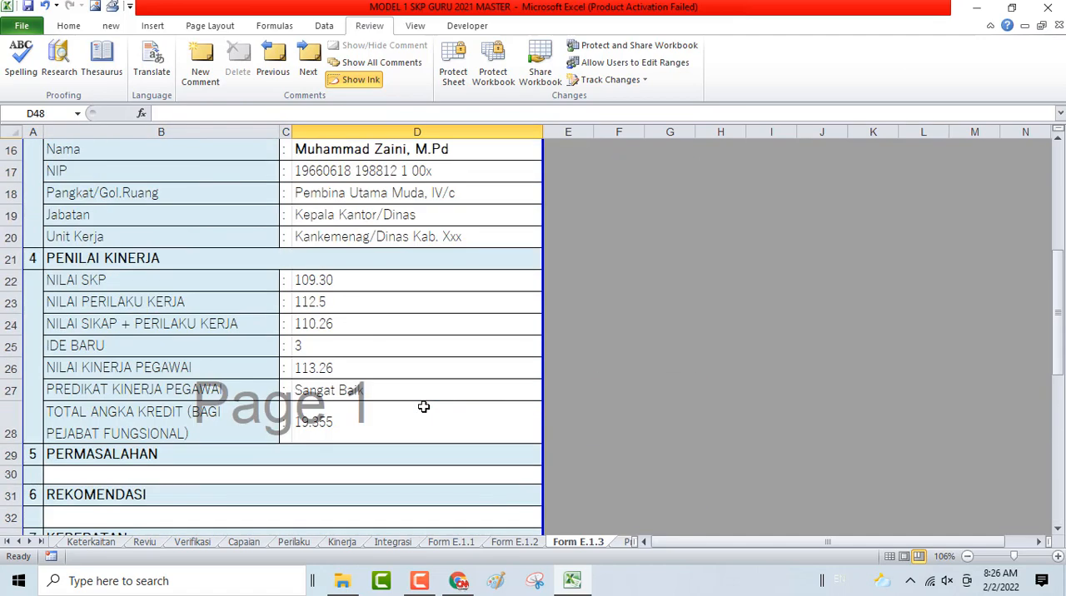
# - Protect the Form E.1.3 sheet with the sheet password, allowing cell, column and row formatting, and return to the HOME sheet
pyautogui.scroll(3, 424, 407)
pyautogui.click(454, 68)
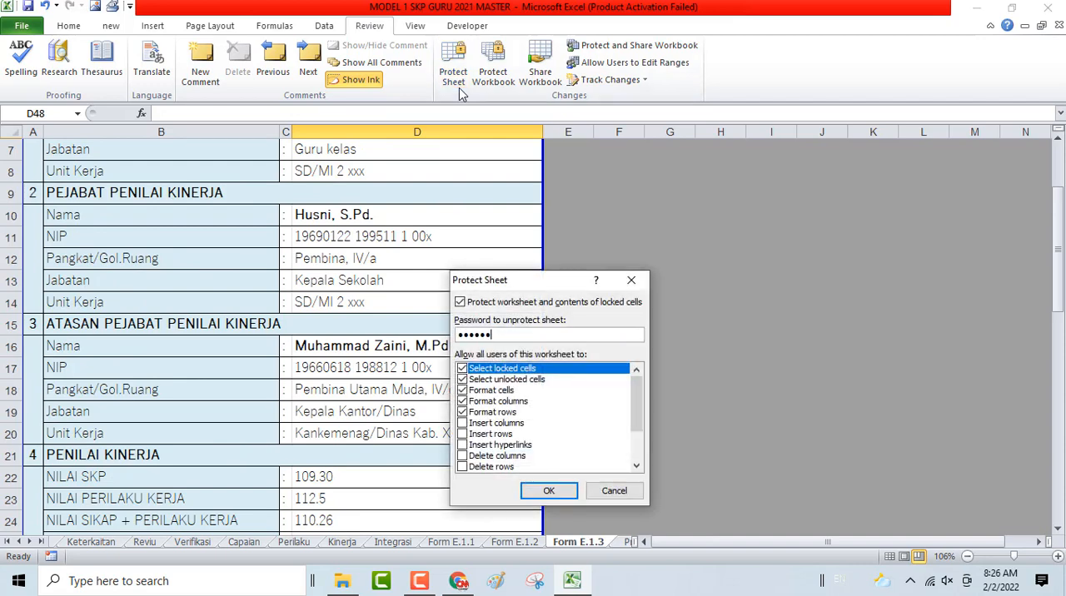
pyautogui.press('Return')
pyautogui.press('Return')
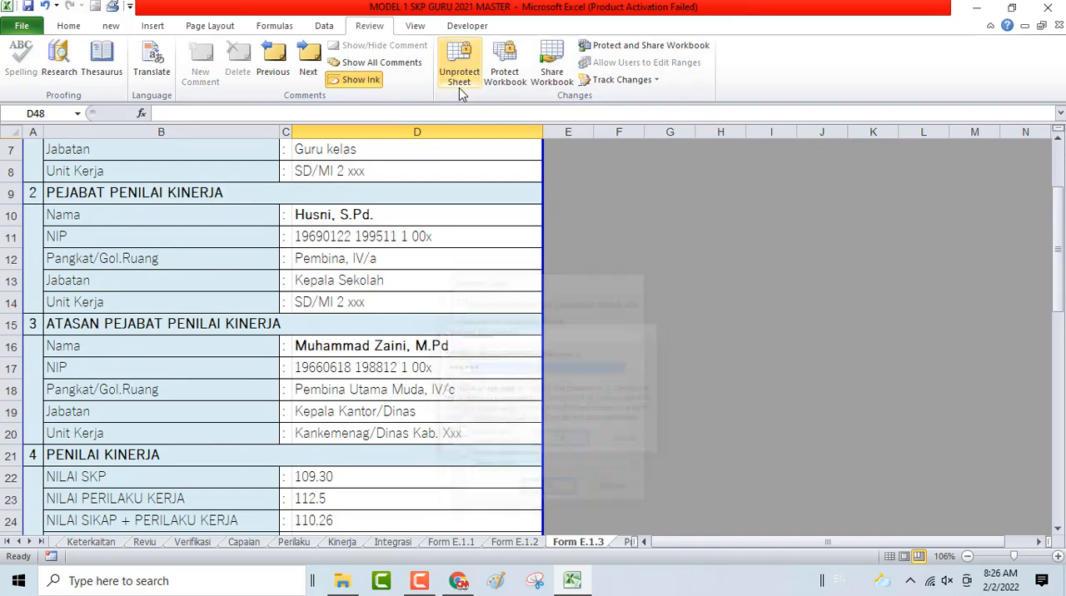
pyautogui.scroll(2, 581, 277)
pyautogui.click(646, 200)
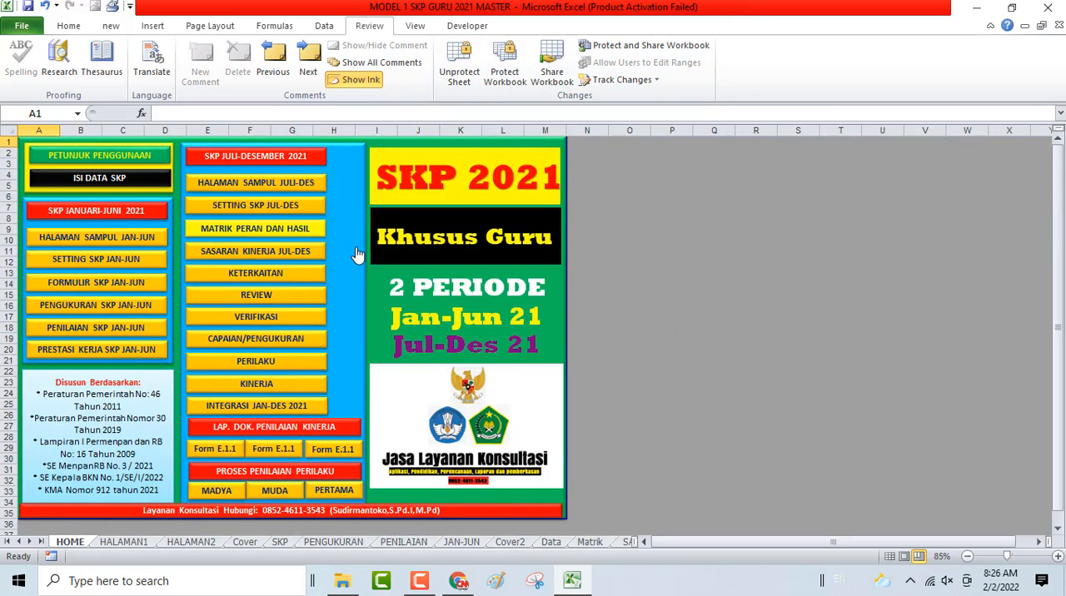
# - Unprotect the HOME sheet with the sheet password and relabel the middle Form E.1.1 button as Form E.1.2
pyautogui.click(454, 83)
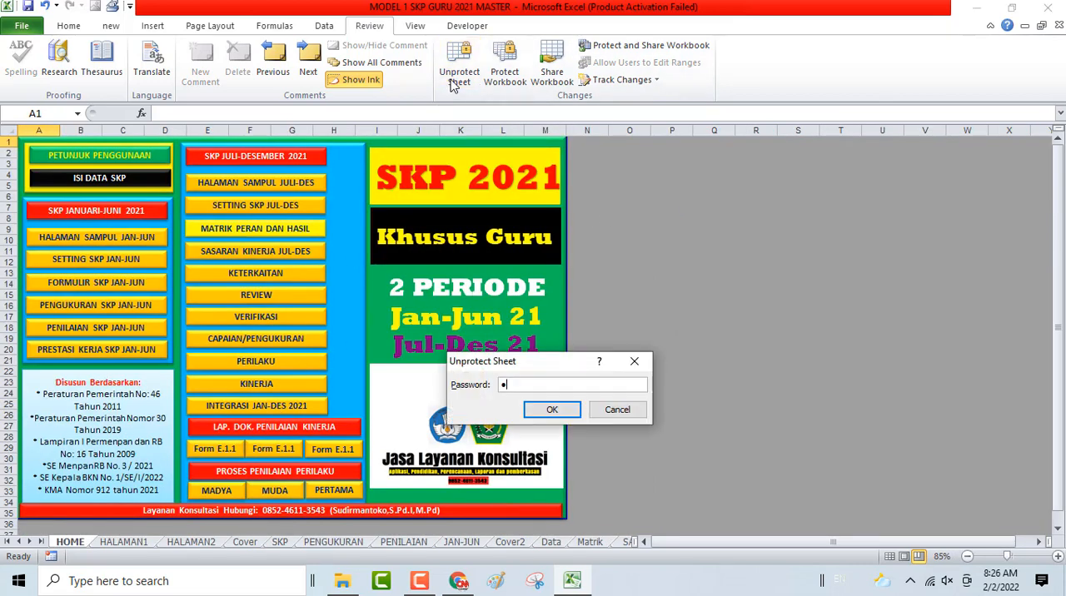
pyautogui.press('Return')
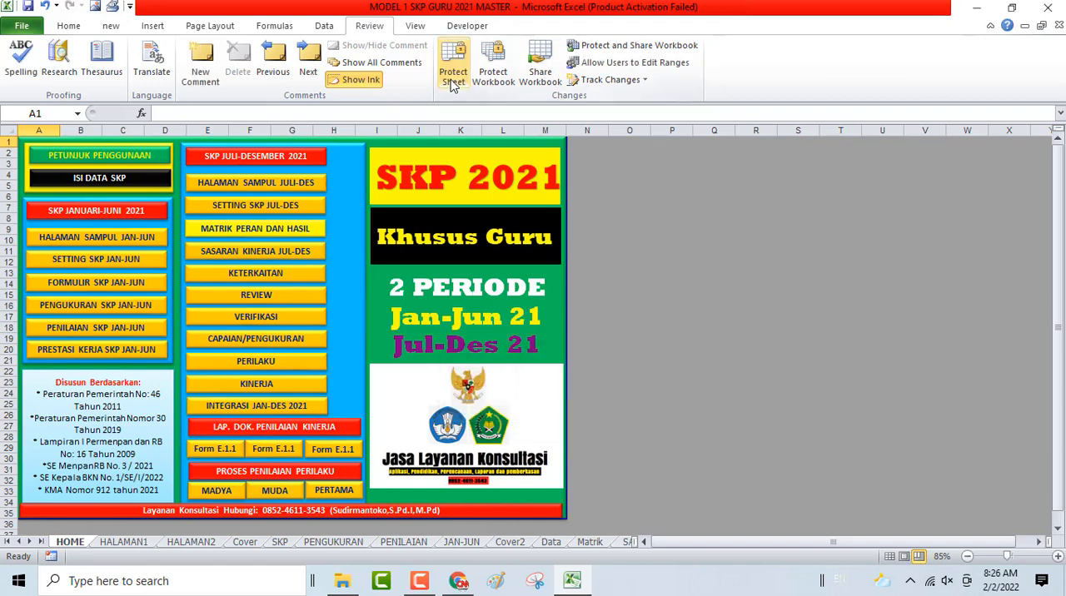
pyautogui.rightClick(287, 458)
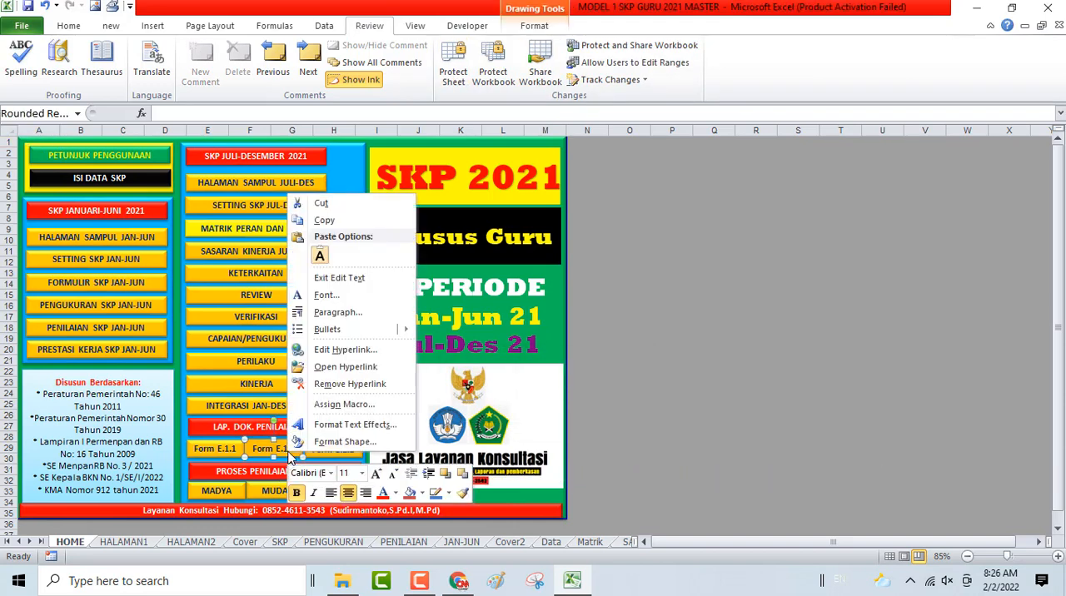
pyautogui.click(284, 452)
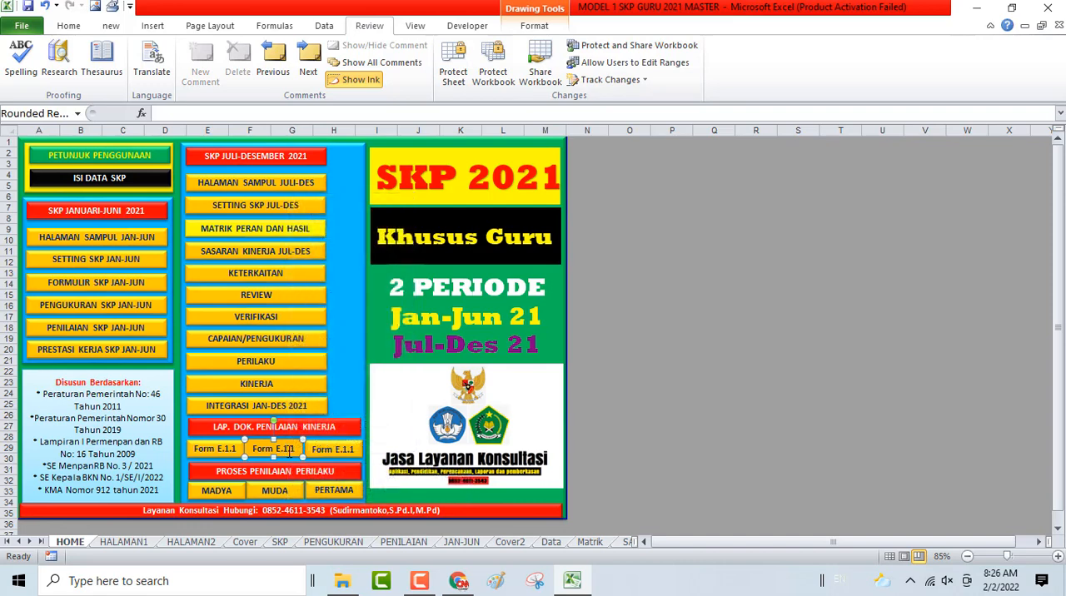
pyautogui.click(295, 449)
pyautogui.press('BackSpace')
pyautogui.write('2')
# - Relabel the third form button under LAP. DOK. PENILAIAN KINERJA as Form E.1.3
pyautogui.rightClick(345, 448)
pyautogui.click(347, 450)
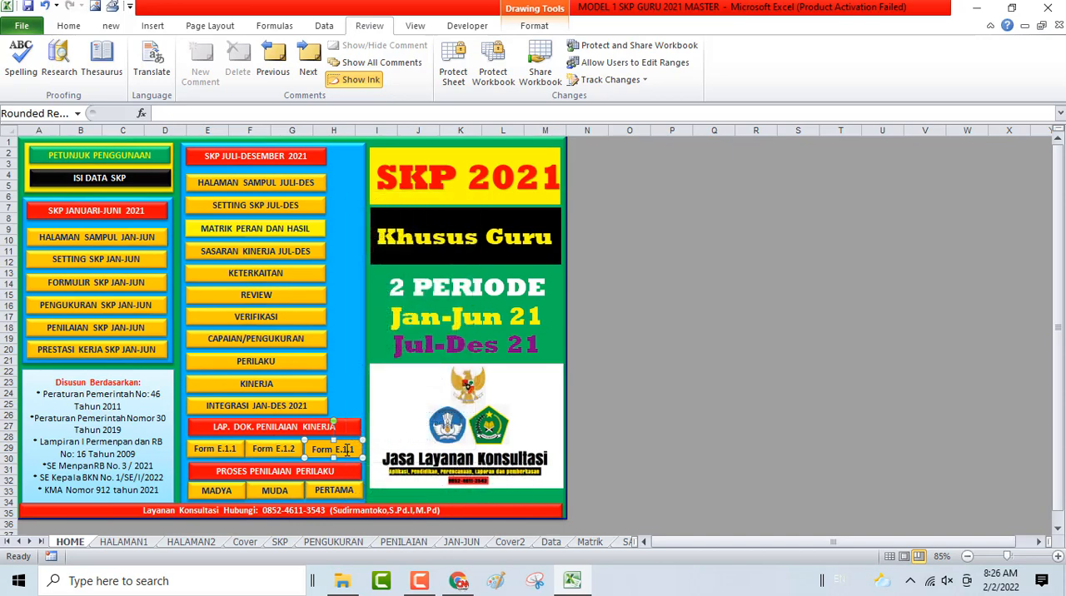
pyautogui.press('BackSpace')
pyautogui.write('3')
pyautogui.click(682, 404)
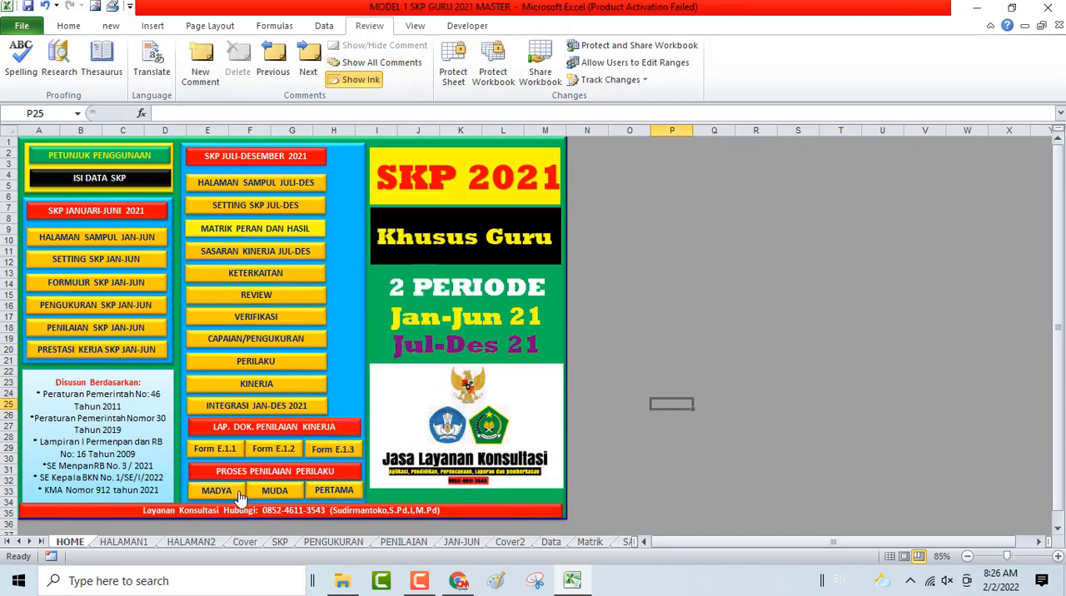
# - Protect the HOME sheet with the sheet password, allowing only the selection of locked and unlocked cells
pyautogui.click(454, 75)
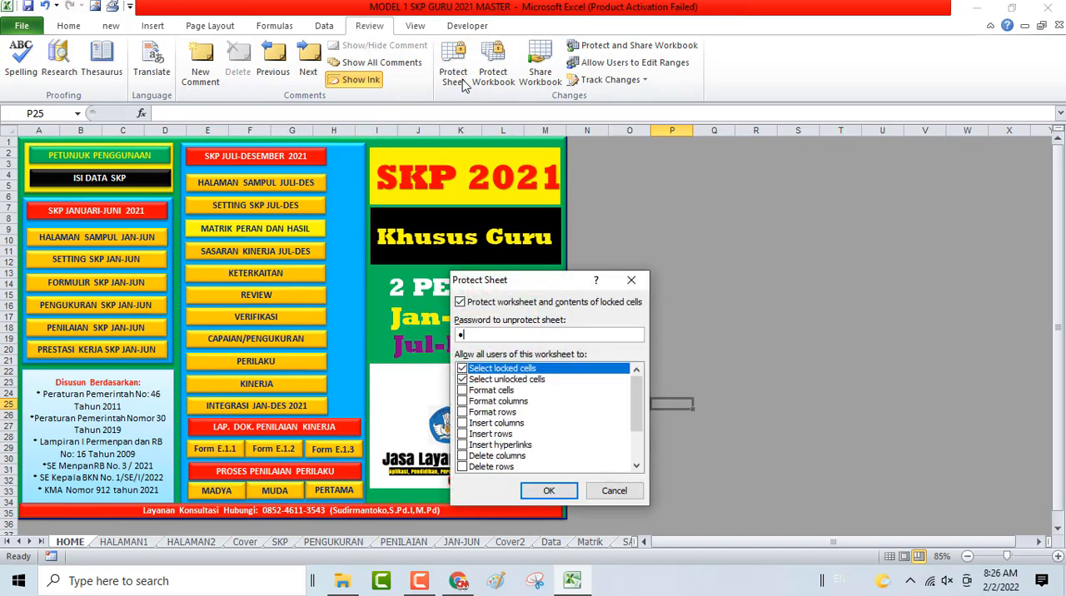
pyautogui.press('Return')
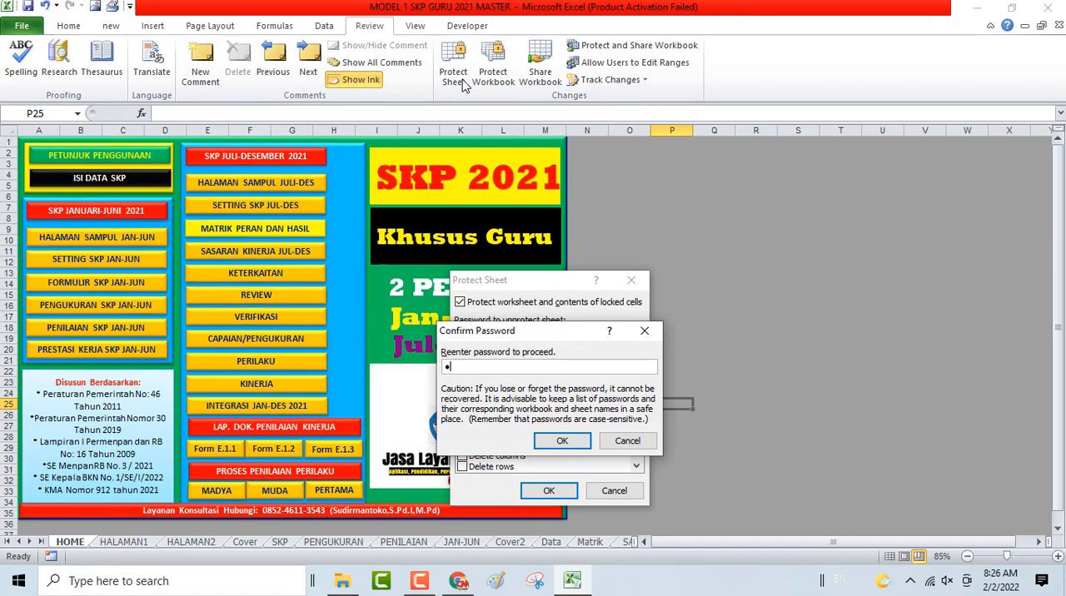
pyautogui.press('Return')
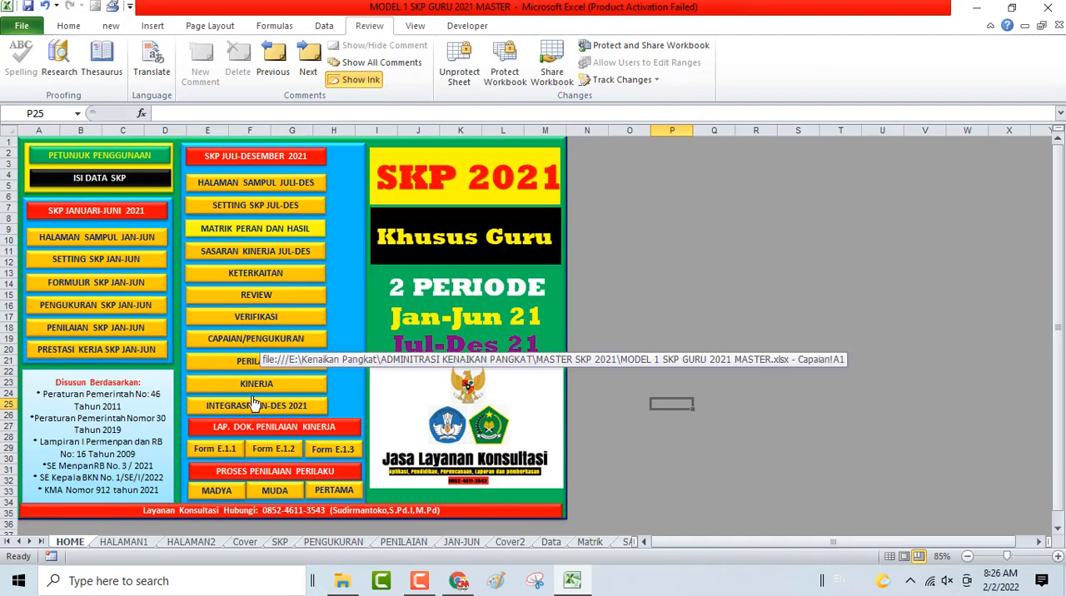
# - Examine the PENILAI KINERJA scores, PREDIKAT KINERJA PEGAWAI and TOTAL ANGKA KREDIT in D22:D28 of the Form E.1.3 sheet
pyautogui.click(332, 450)
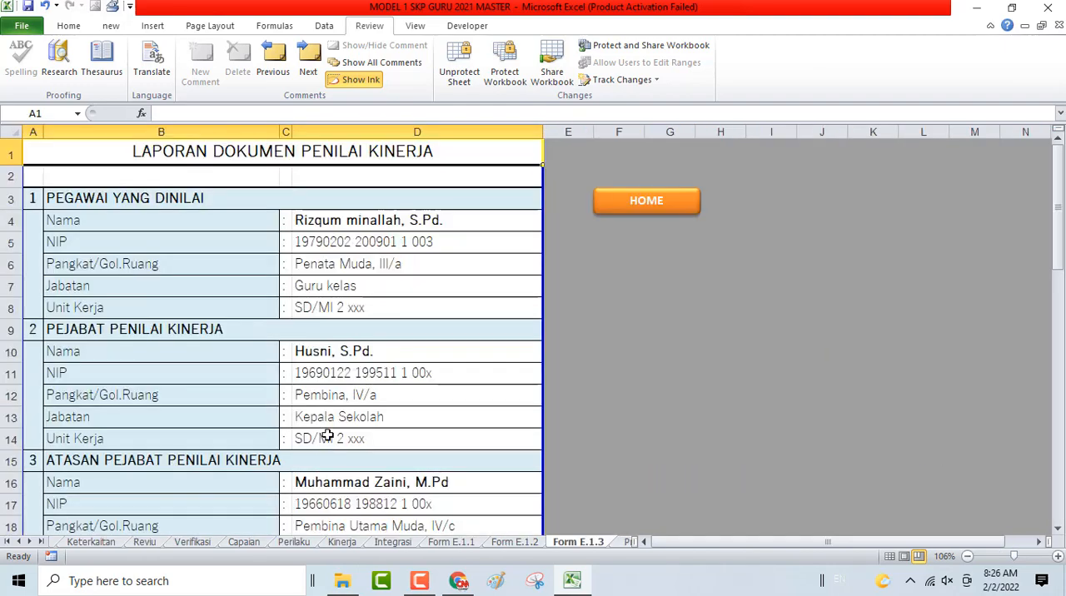
pyautogui.scroll(-6, 357, 229)
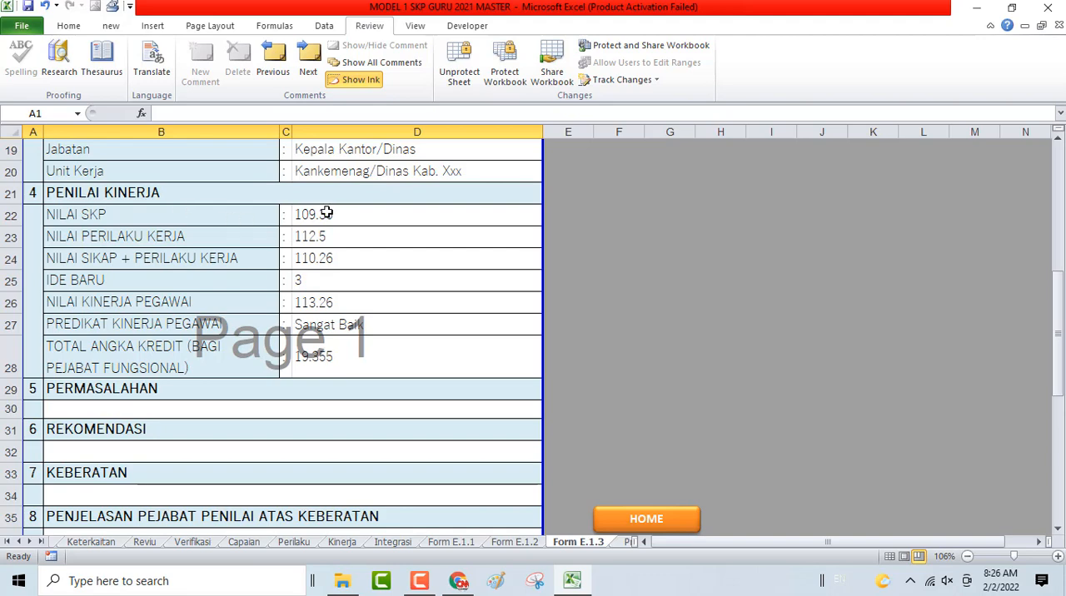
pyautogui.click(331, 237)
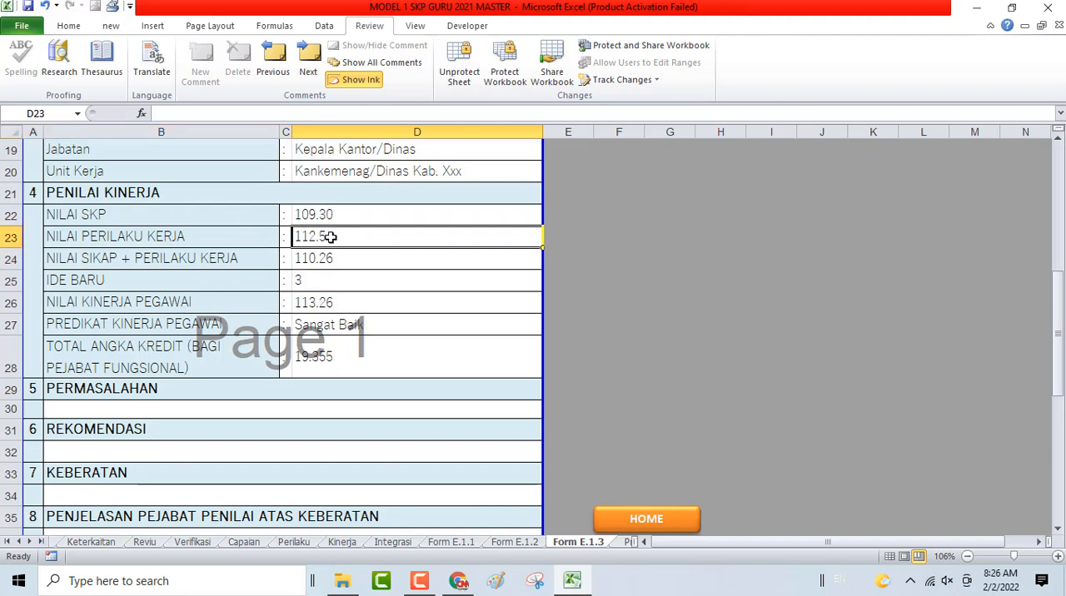
pyautogui.click(313, 258)
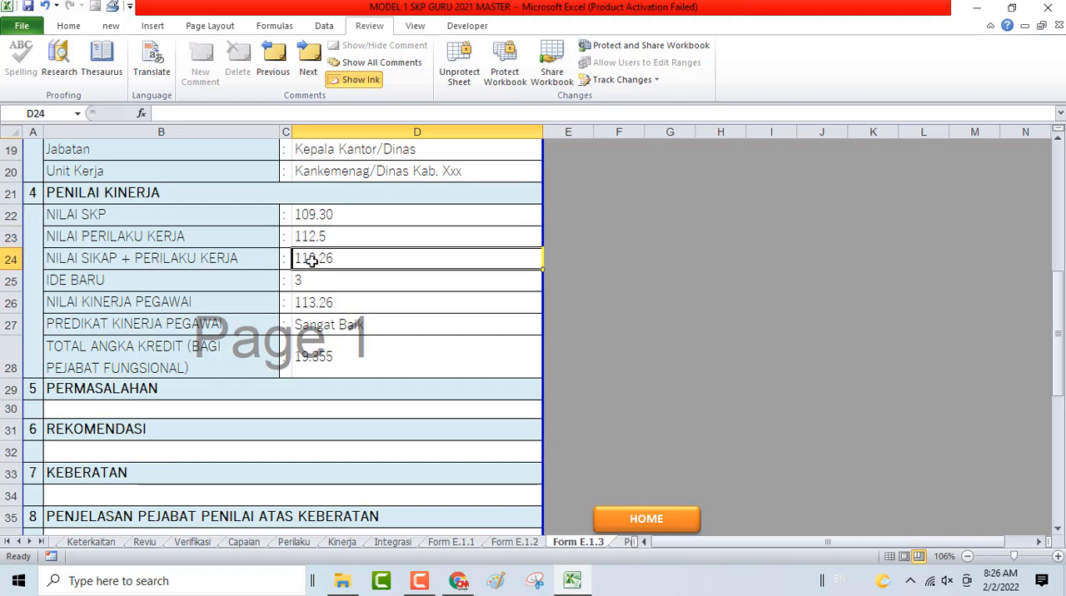
pyautogui.click(306, 284)
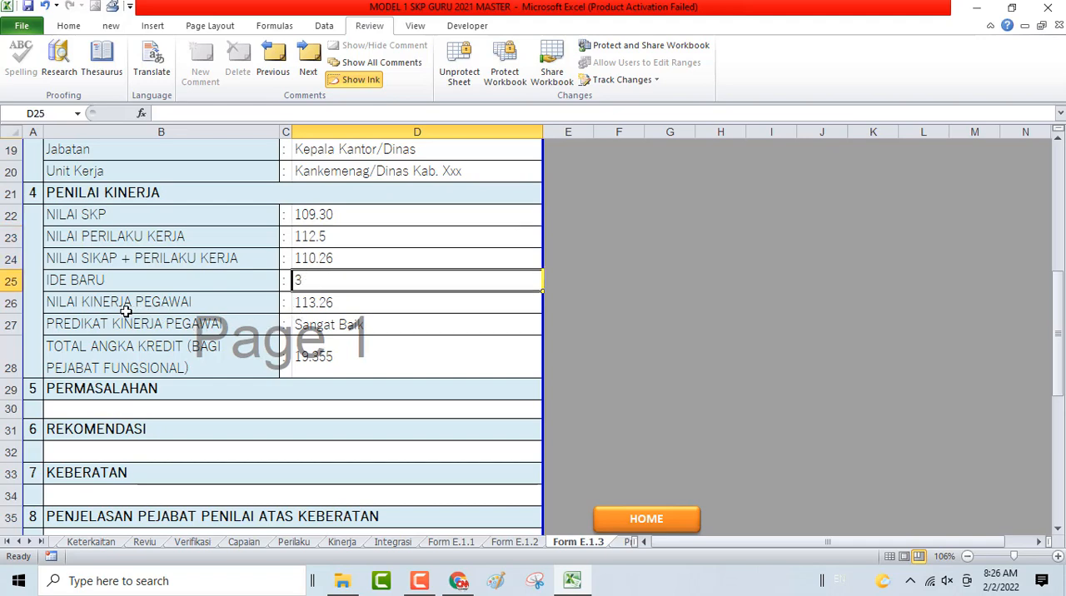
pyautogui.click(316, 305)
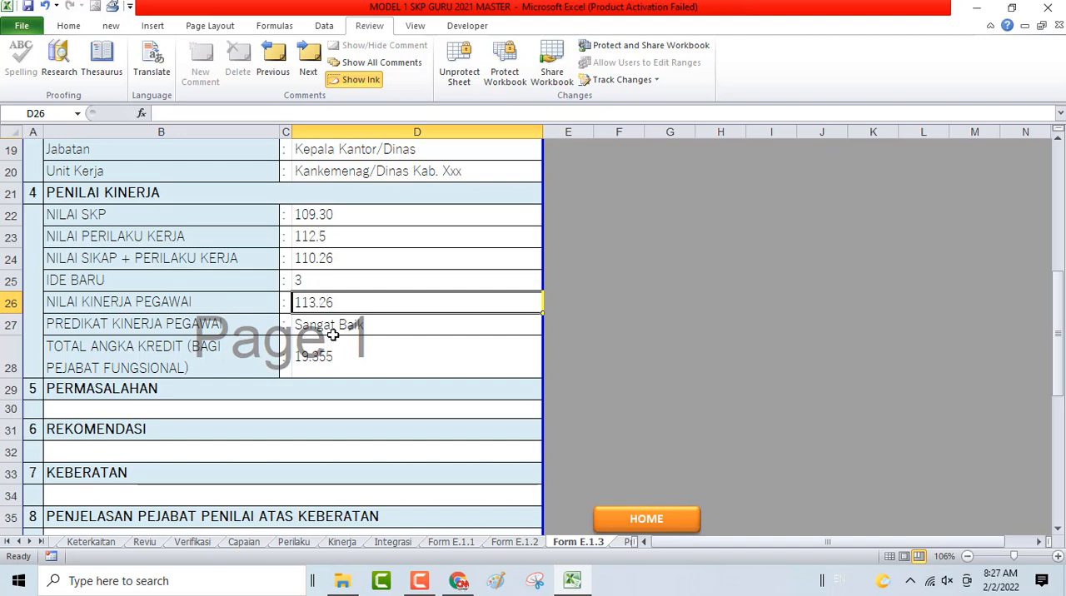
pyautogui.click(333, 329)
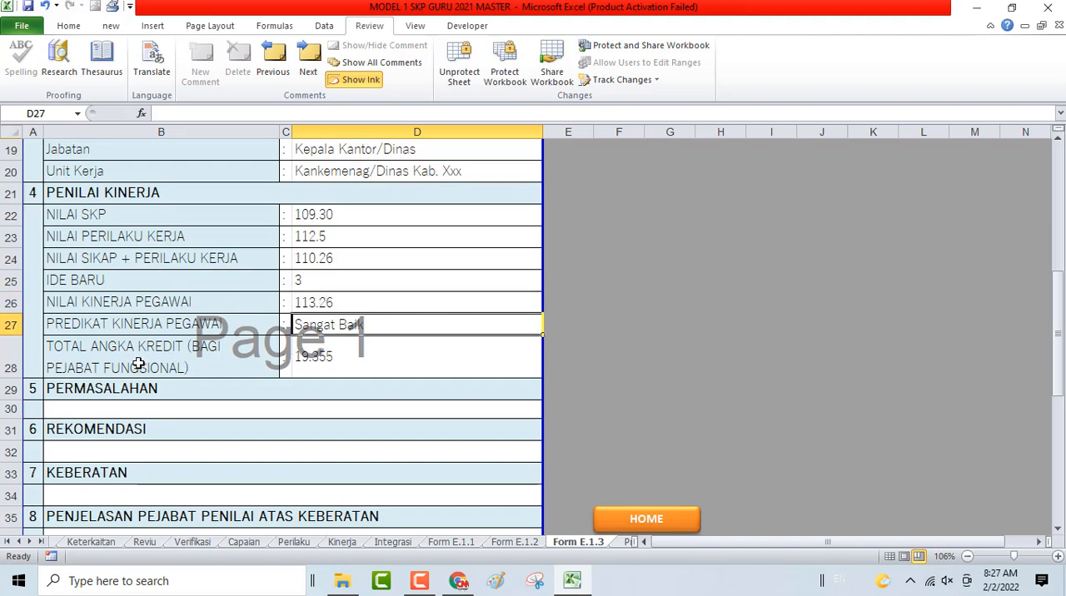
pyautogui.click(310, 355)
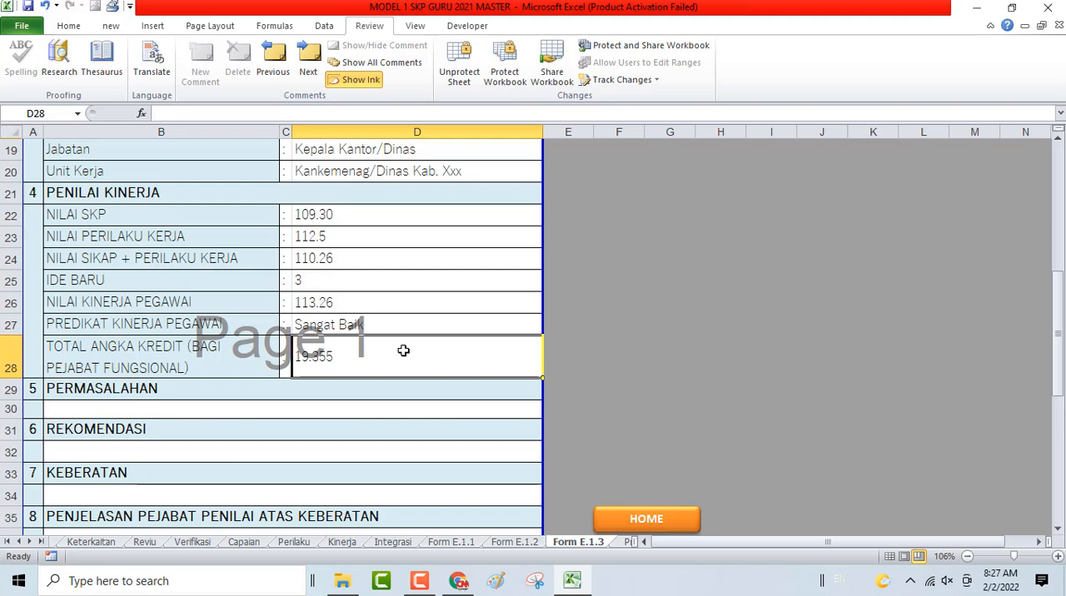
# - Examine the PERMASALAHAN, REKOMENDASI, KEBERATAN and PENJELASAN PEJABAT PENILAI entry rows of Form E.1.3, and go back to the sheet's beginning
pyautogui.scroll(-1, 404, 351)
pyautogui.click(73, 350)
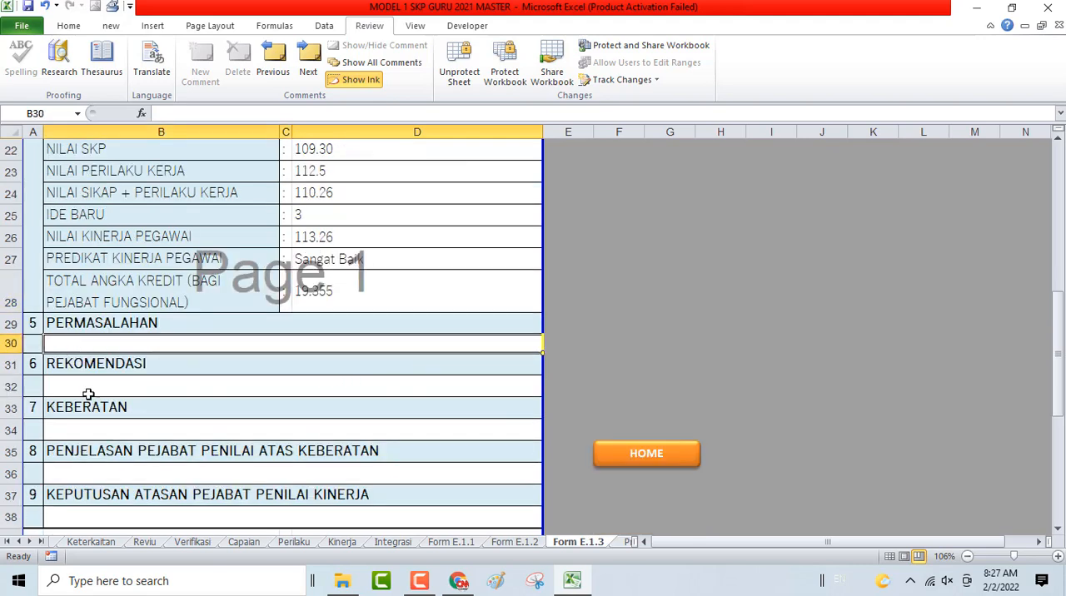
pyautogui.click(90, 378)
pyautogui.click(100, 432)
pyautogui.scroll(-2, 102, 435)
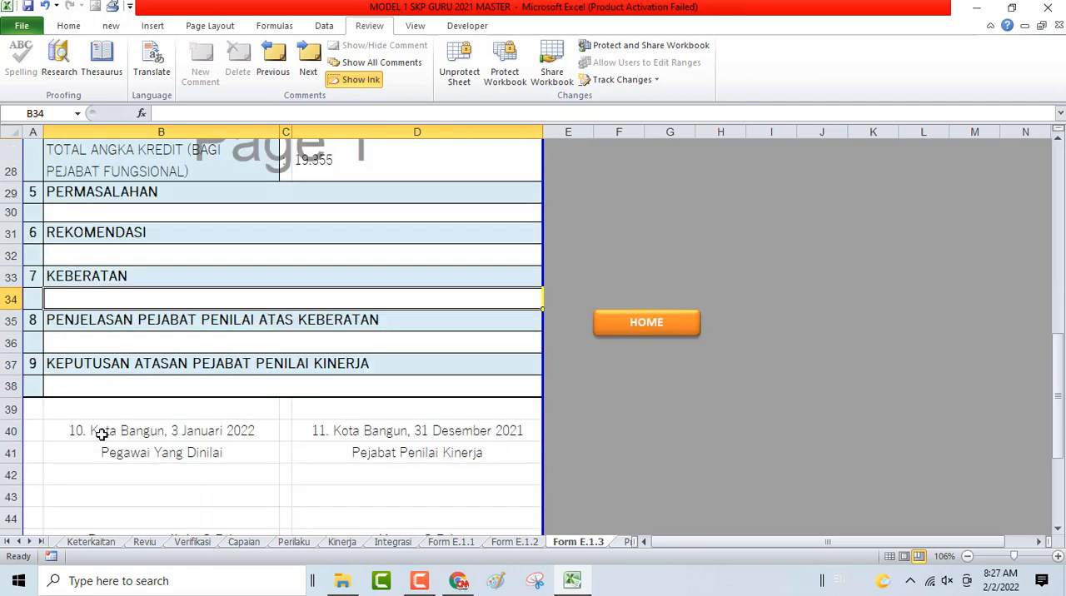
pyautogui.click(113, 341)
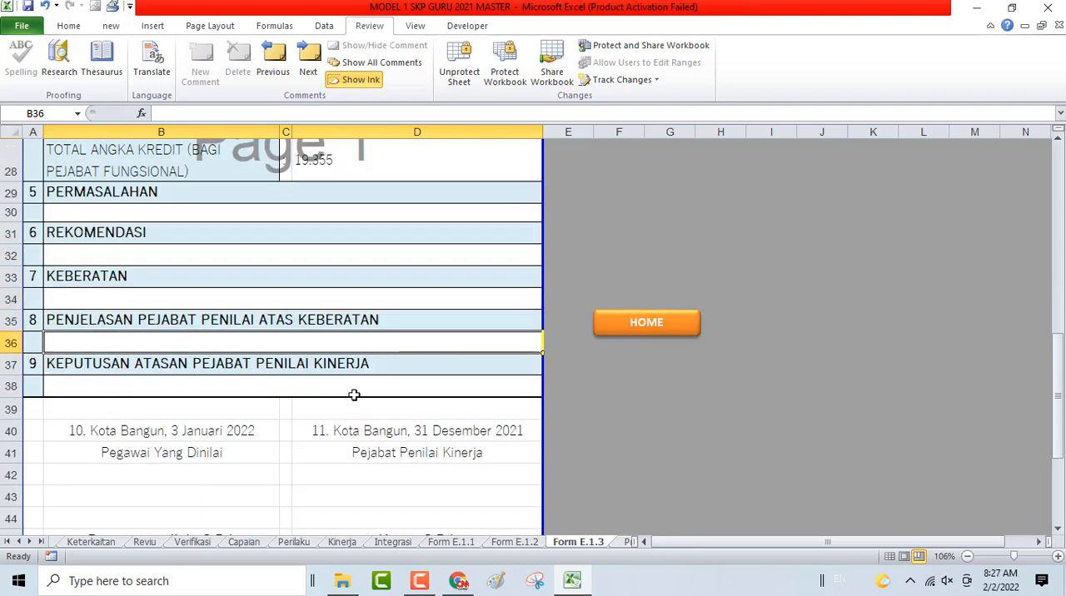
pyautogui.scroll(5, 345, 408)
pyautogui.scroll(4, 386, 369)
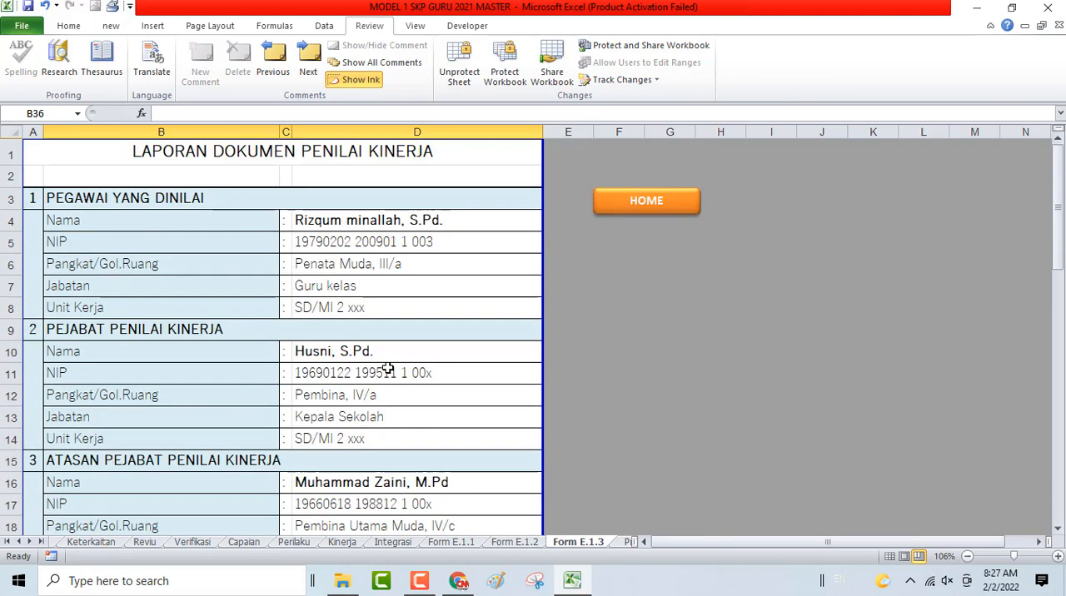